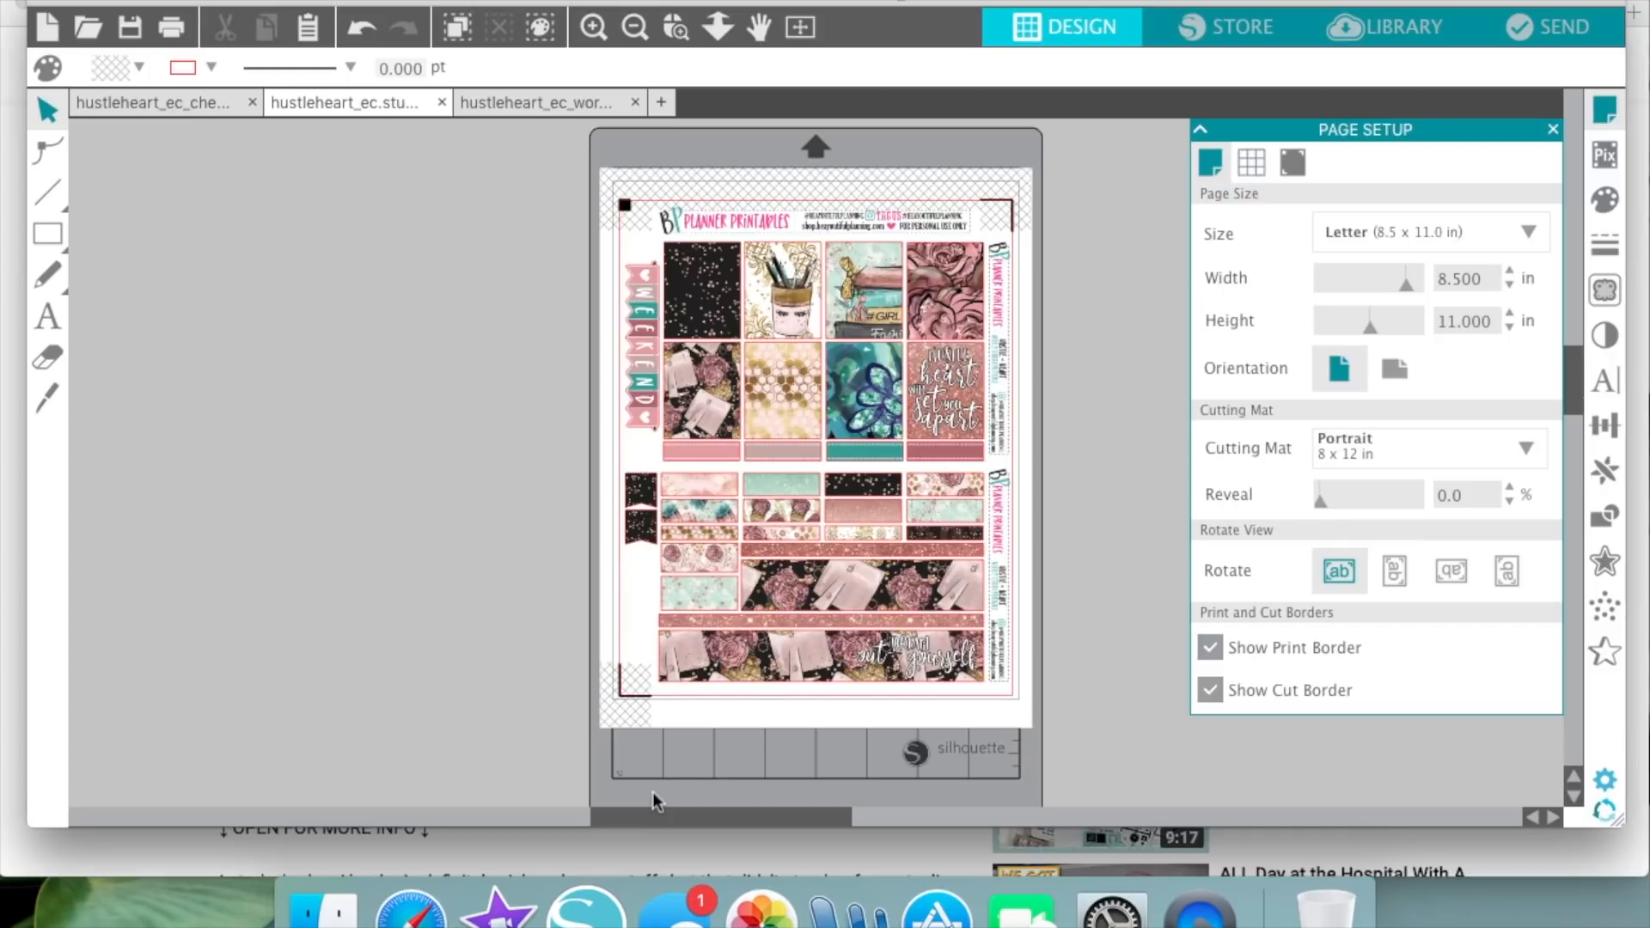
- Try moving the full-page sticker image off its cut lines, and undo each move
left_click_drag(782, 481, 827, 444)
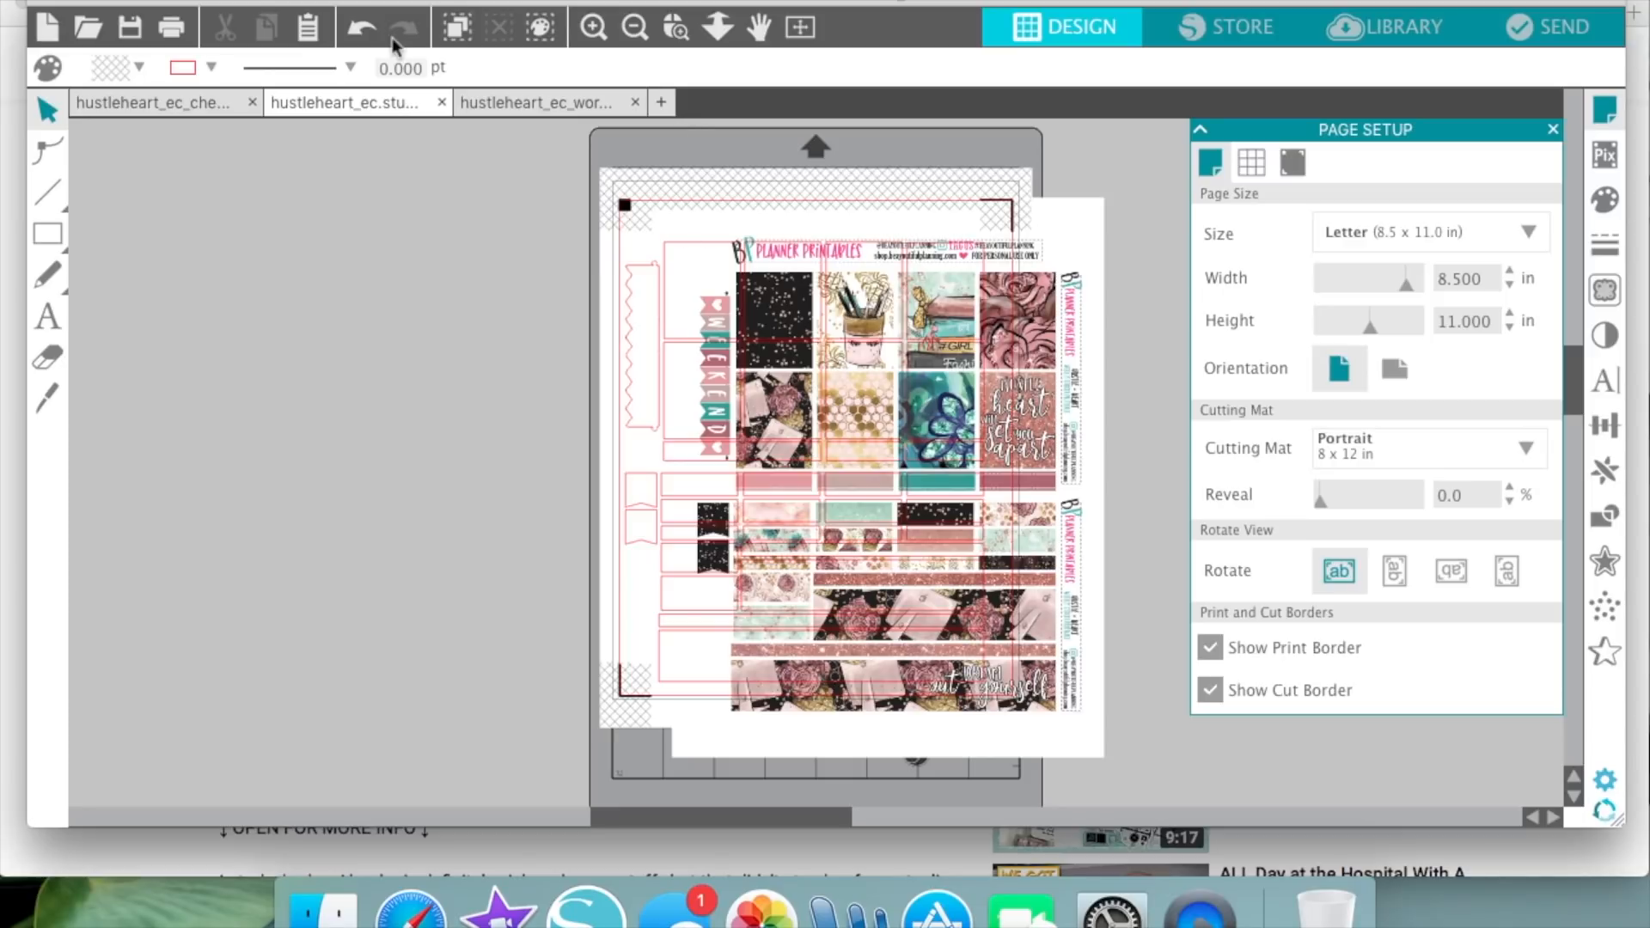
left_click(362, 36)
left_click(362, 36)
left_click(362, 36)
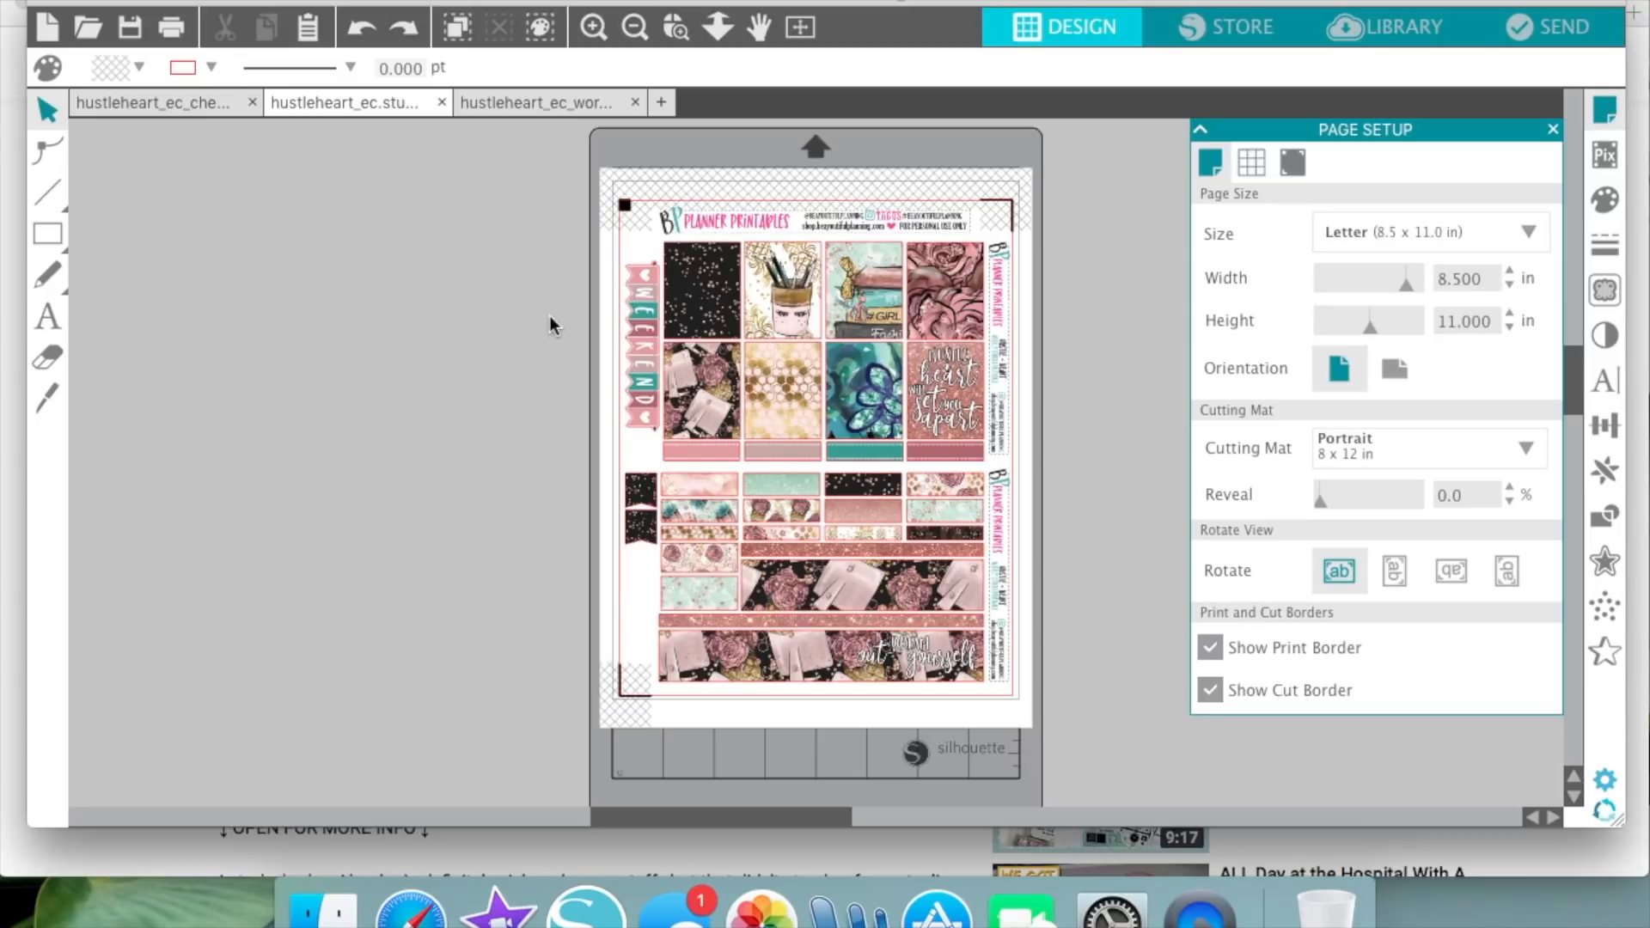
left_click_drag(693, 397, 699, 358)
left_click(634, 250)
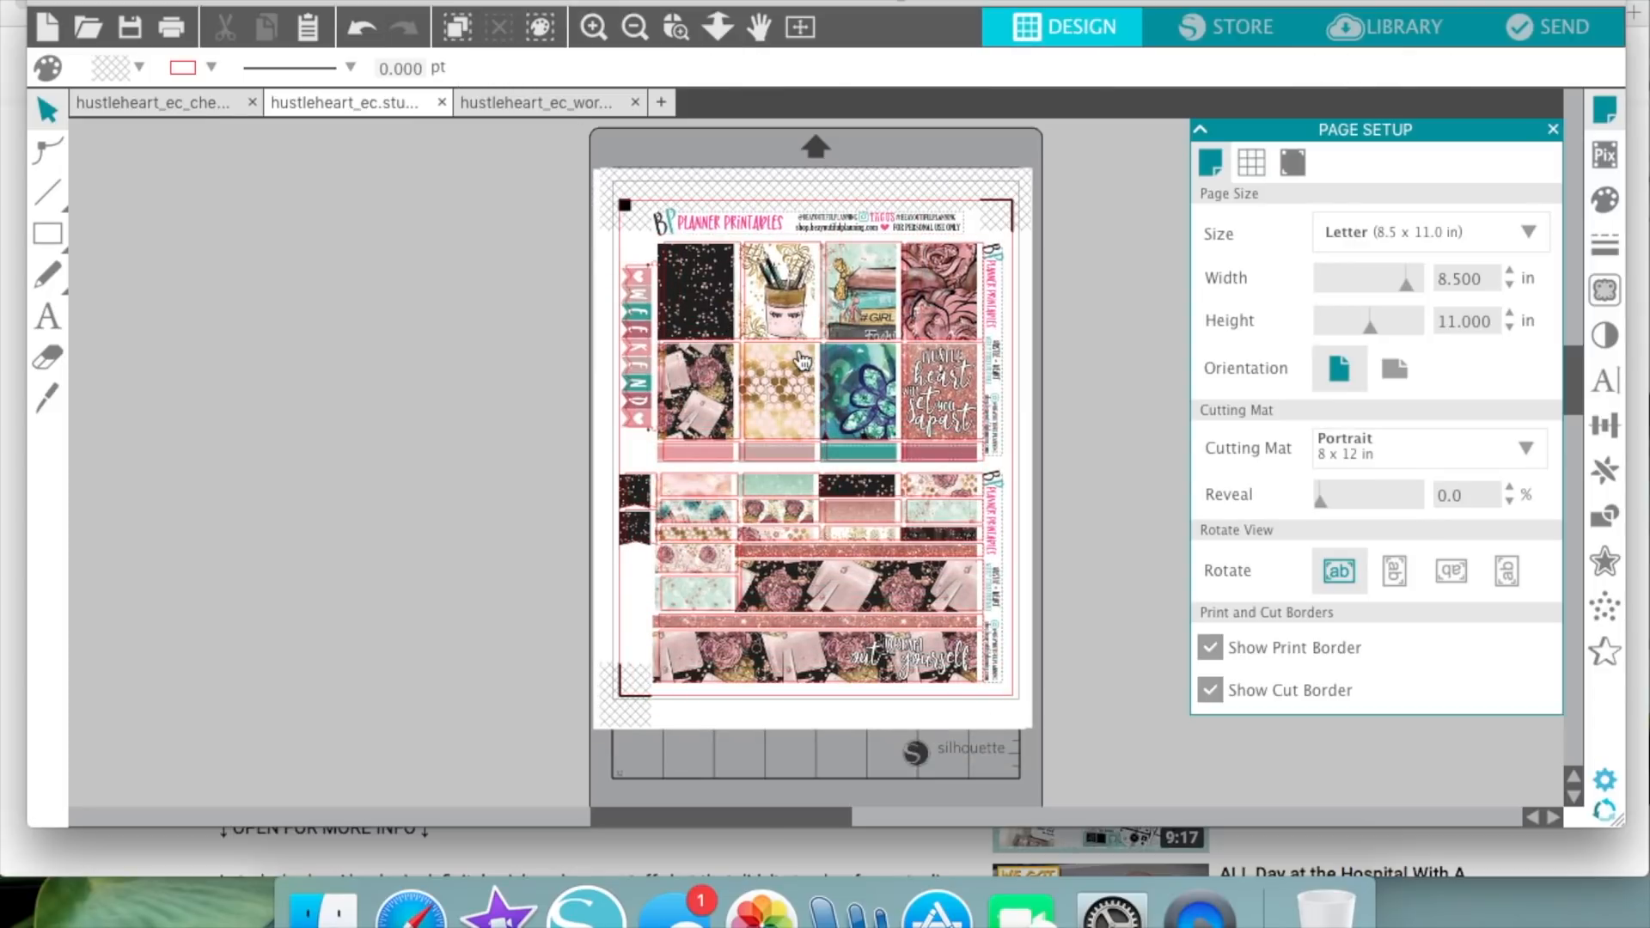
left_click(363, 30)
left_click(363, 30)
left_click(363, 29)
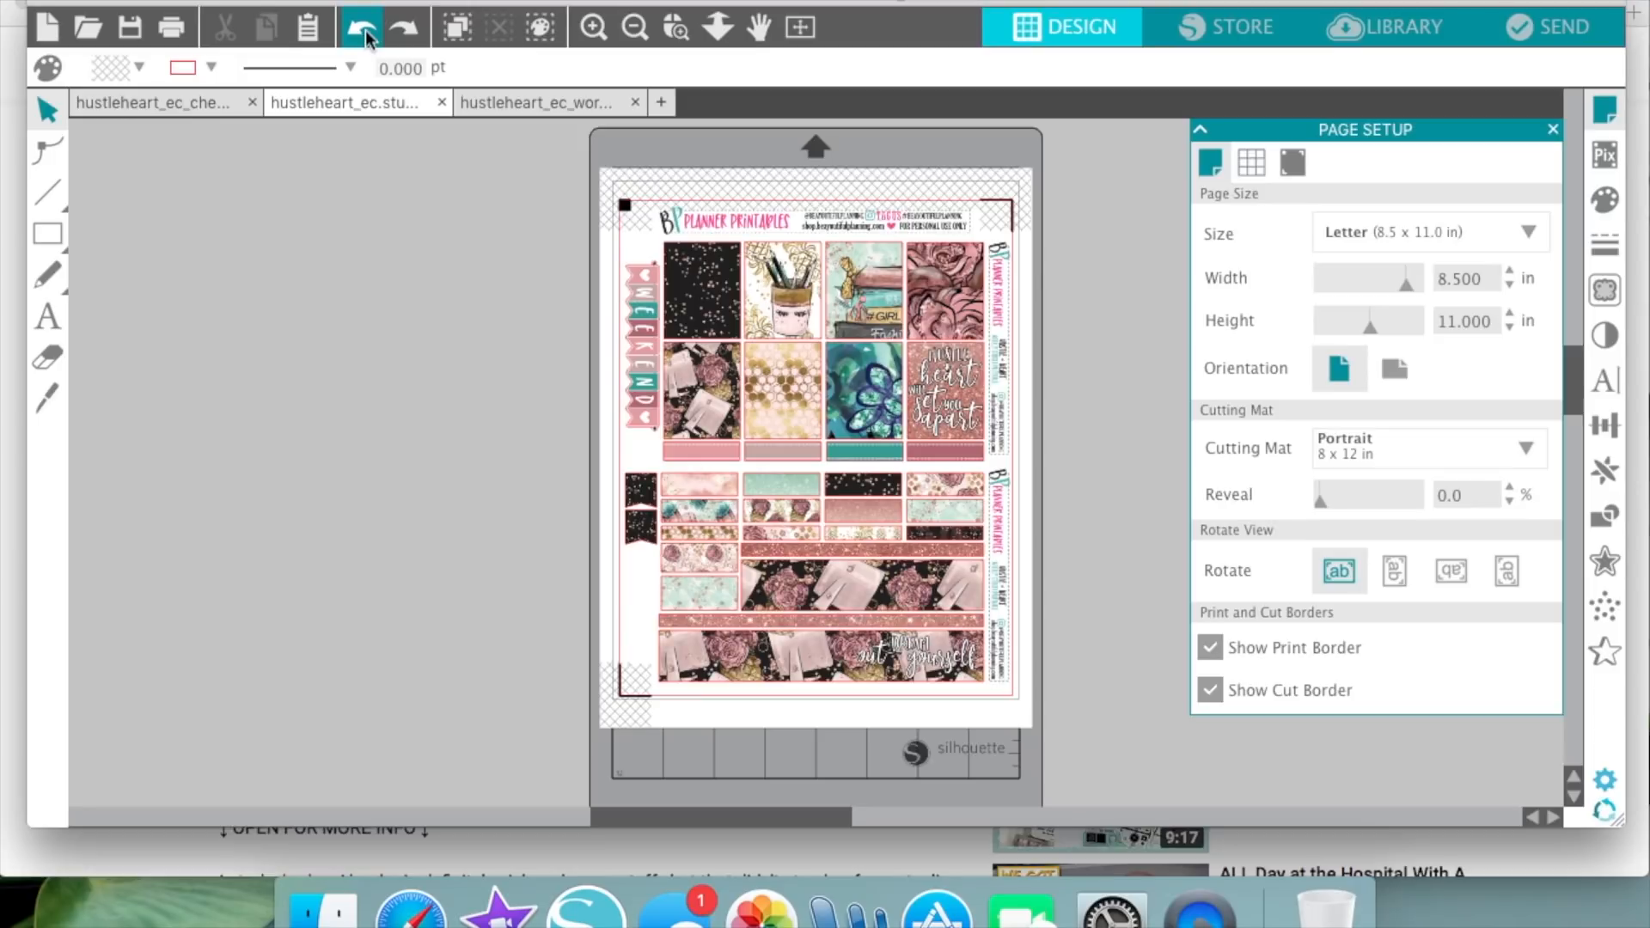
- Crop the entire full-box sticker sheet to its cut lines with the Crop modify operation
left_click_drag(551, 167, 1166, 784)
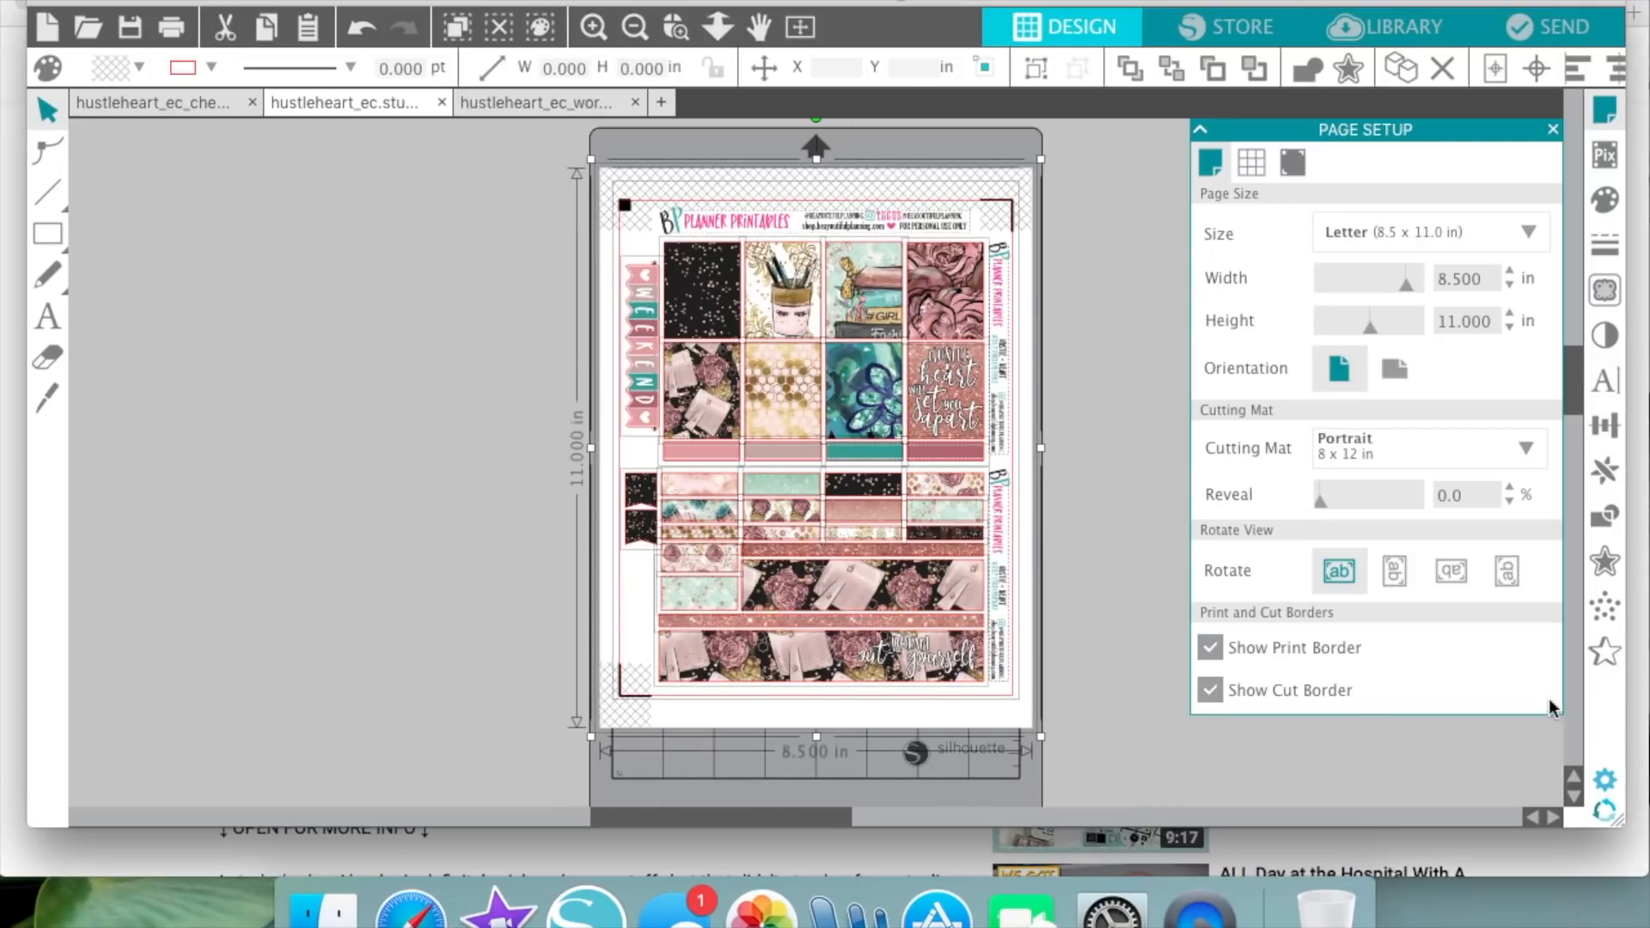
left_click(1604, 518)
left_click(1457, 290)
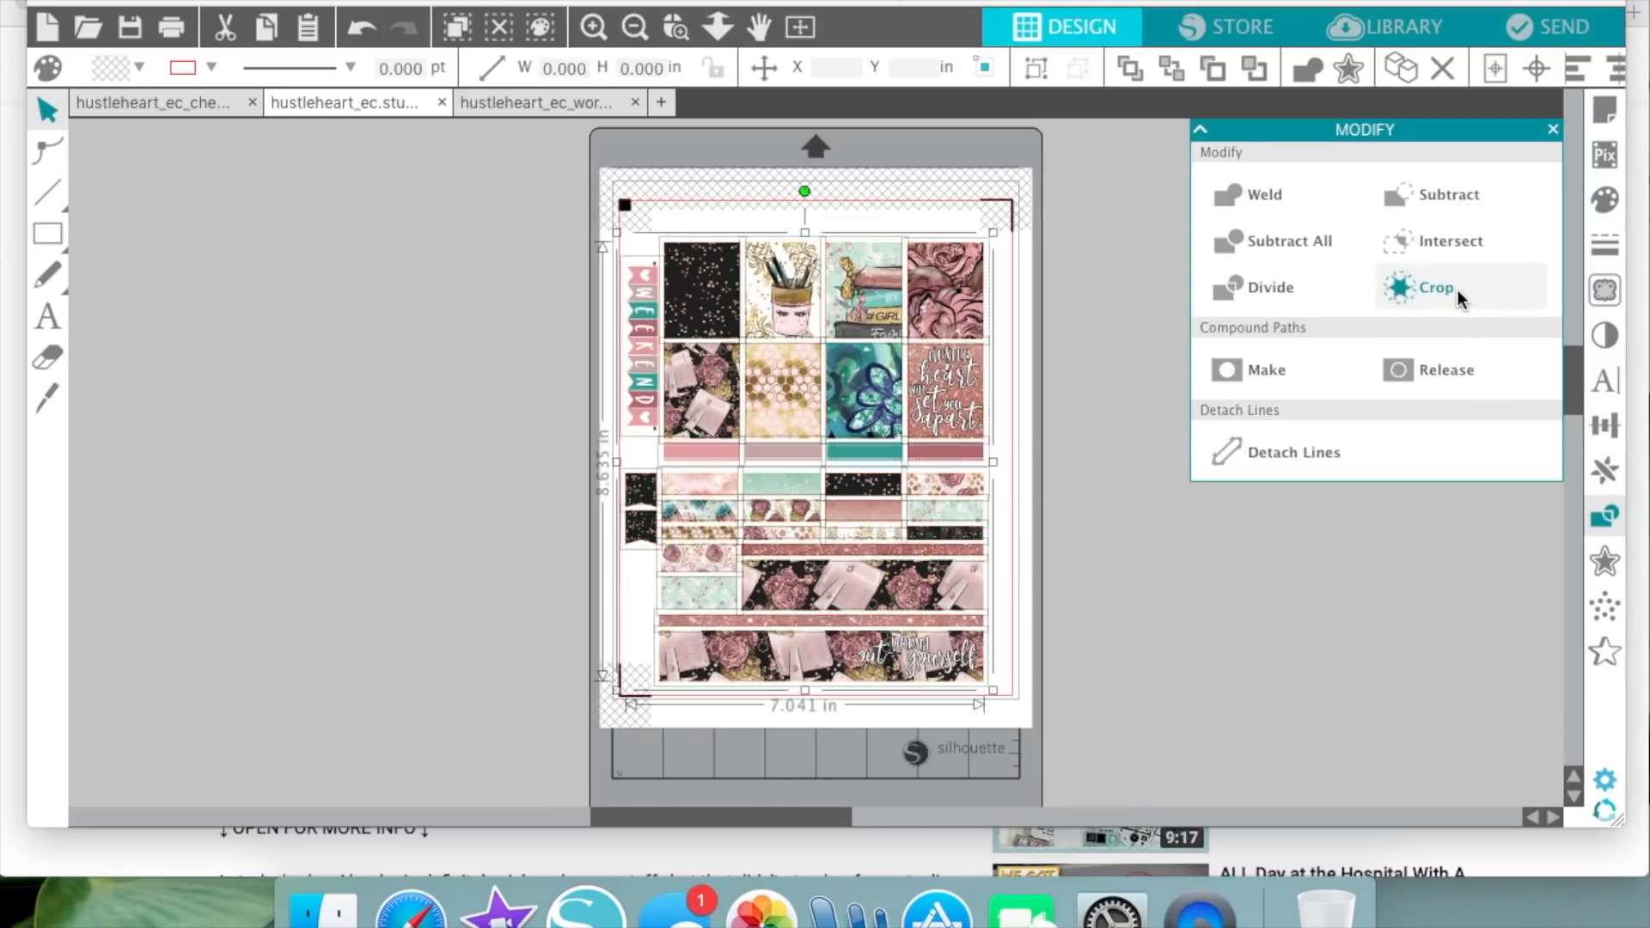
- Shift several cropped stickers individually, including full boxes, a washi strip, a black header strip and the weekend banner
left_click_drag(948, 399, 964, 398)
left_click_drag(931, 325, 957, 323)
left_click_drag(857, 583, 1152, 586)
left_click_drag(893, 492, 1080, 499)
left_click_drag(904, 407, 948, 641)
left_click_drag(756, 430, 705, 664)
left_click_drag(643, 408, 509, 409)
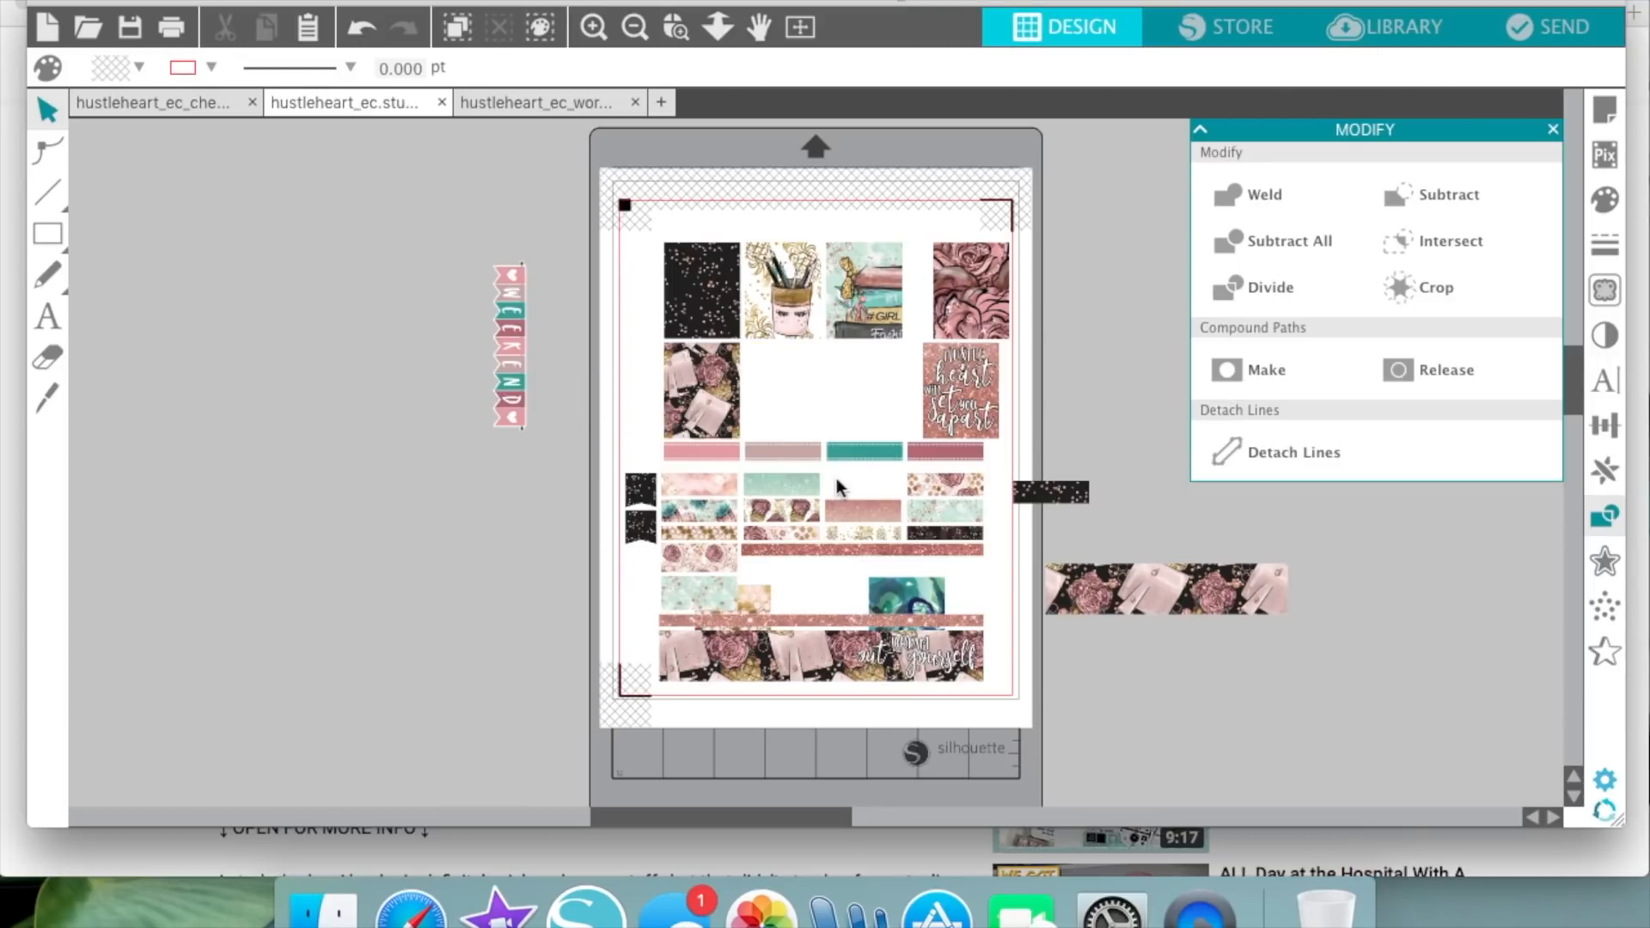
- Undo the moves of the weekend banner, the lower full boxes and the strips on the full-box sheet
left_click(587, 109)
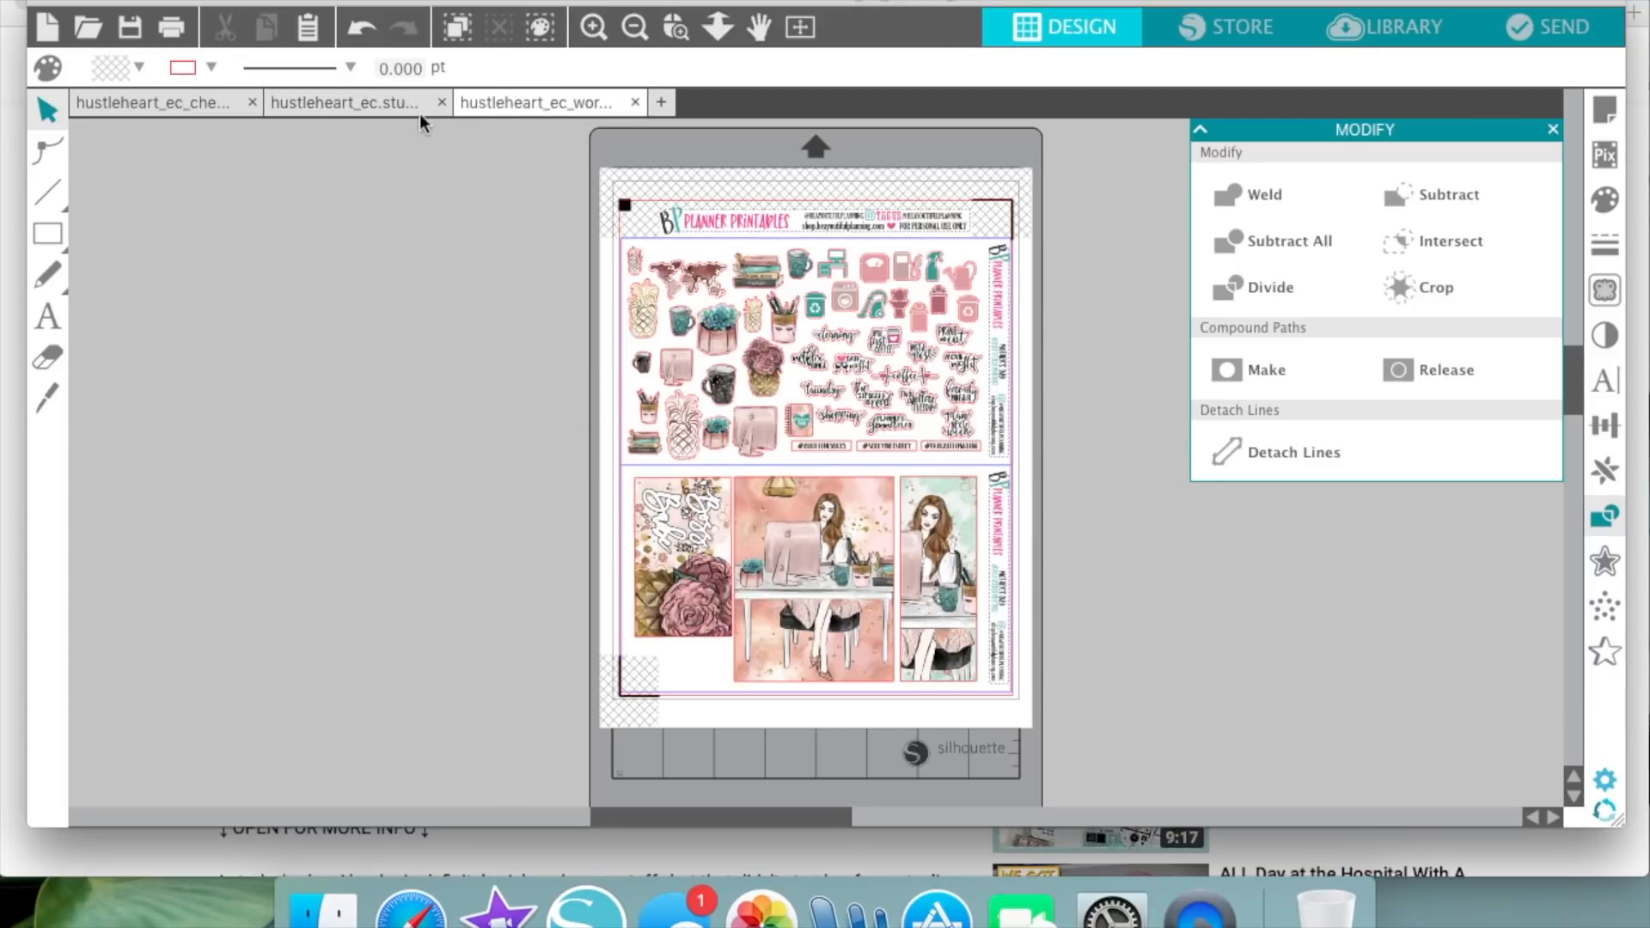
left_click(416, 110)
left_click(361, 31)
left_click(361, 31)
left_click(362, 31)
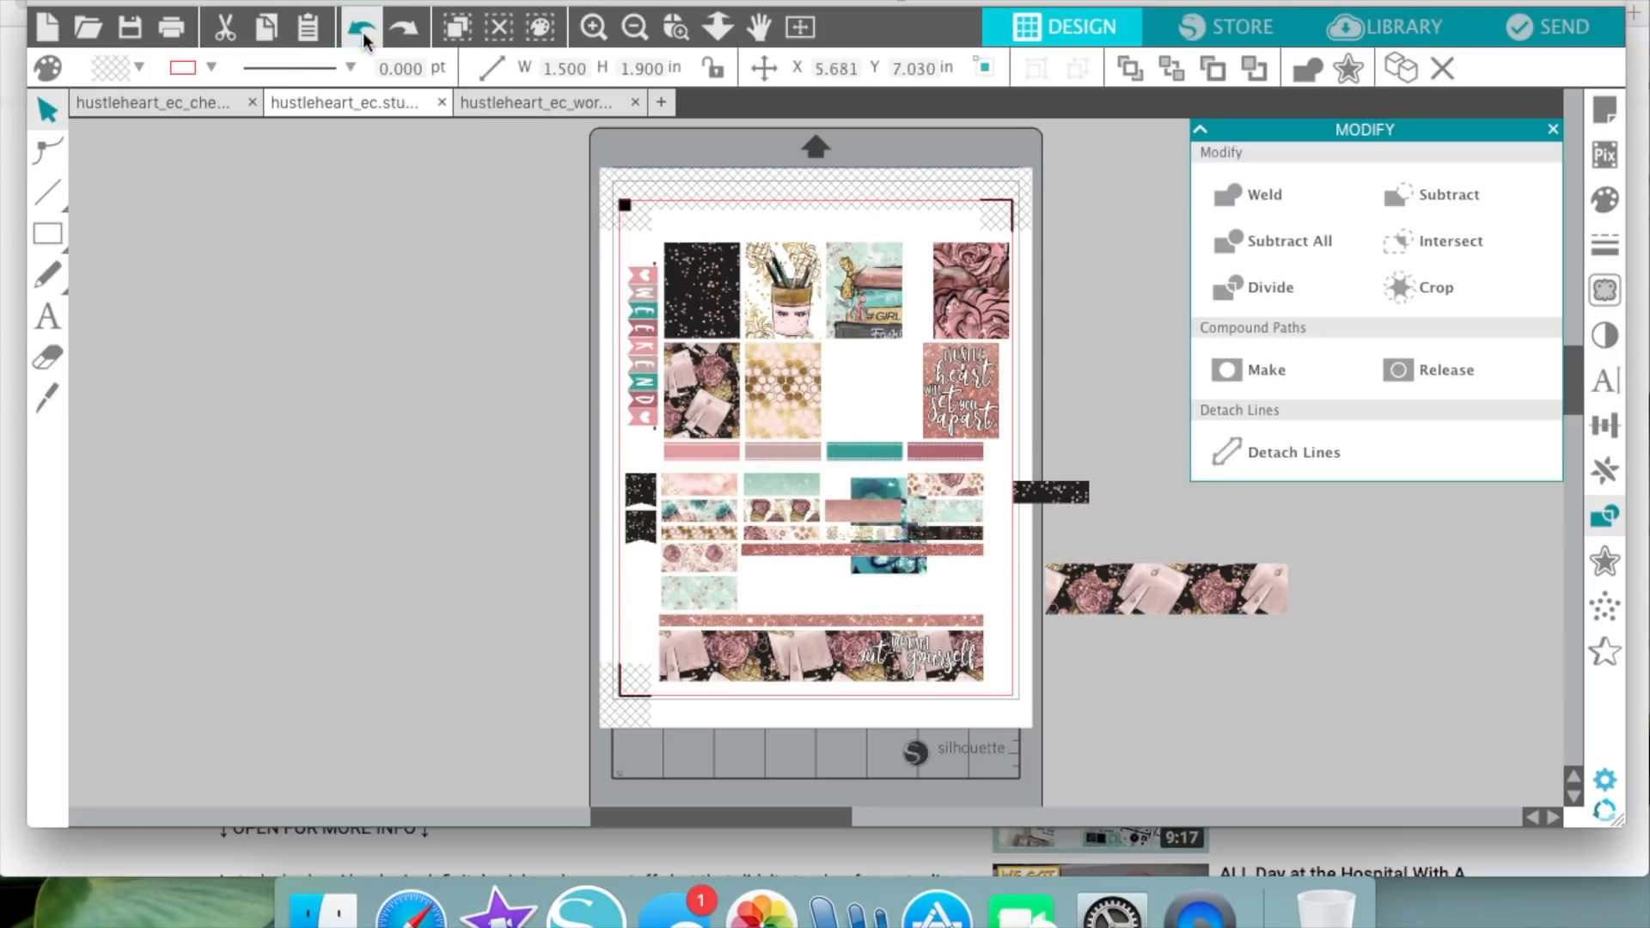
left_click(361, 31)
left_click(361, 31)
left_click(362, 31)
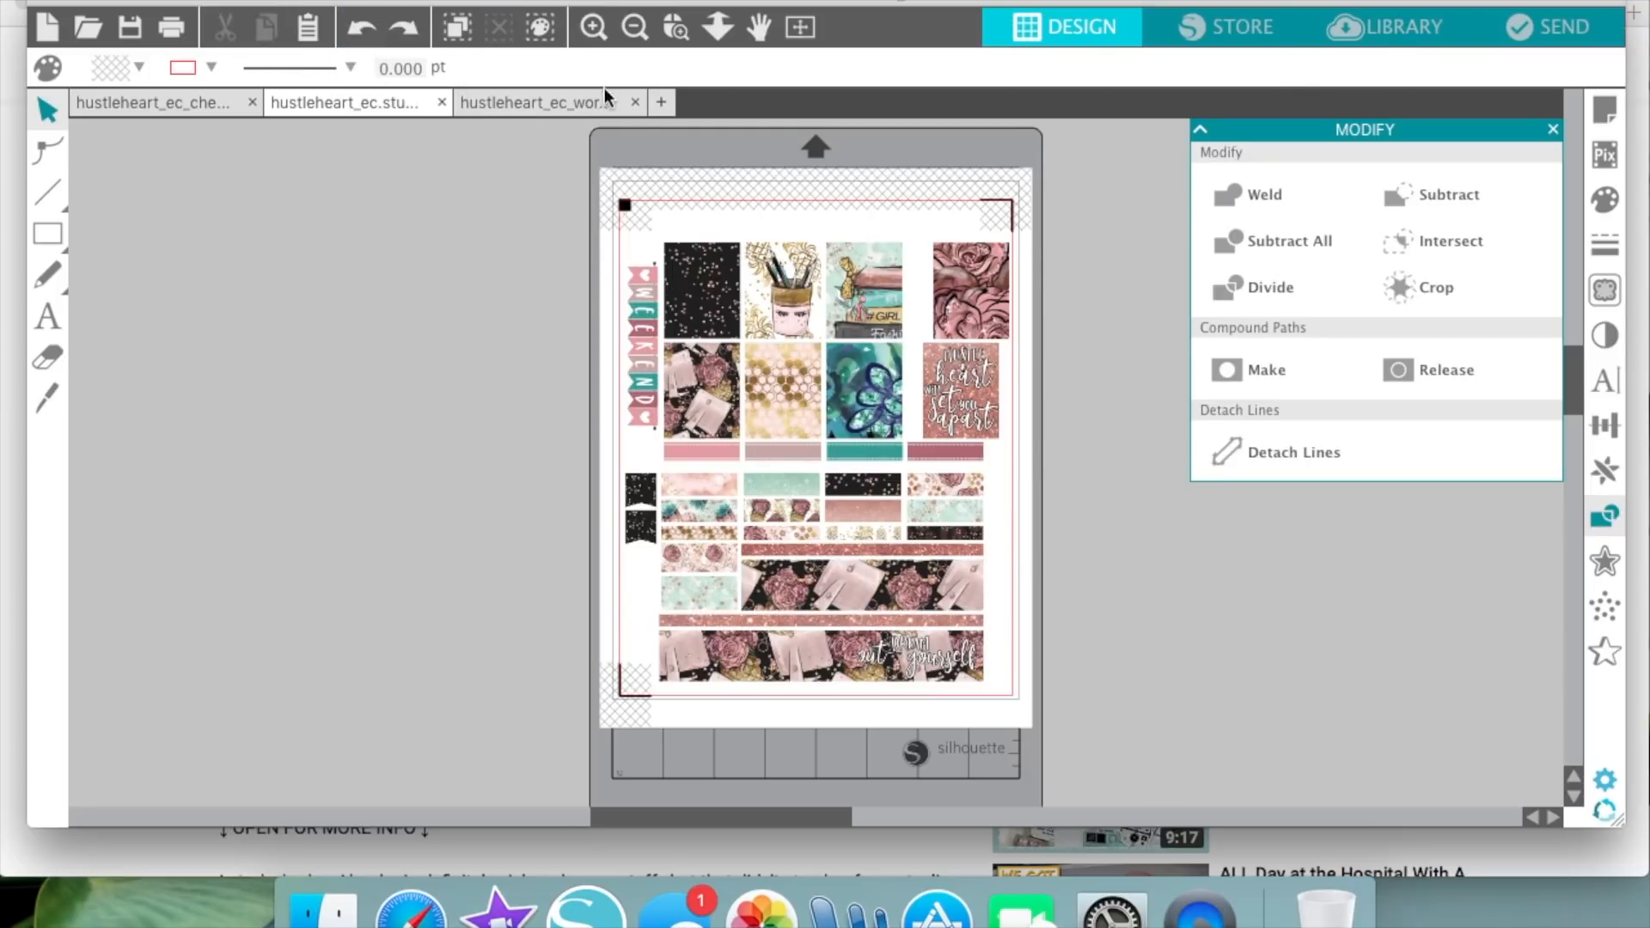
- In the hustleheart_ec_wor... document, delete the blue guide lines around the sticker groups and crop the whole sheet to its cut lines
left_click(576, 102)
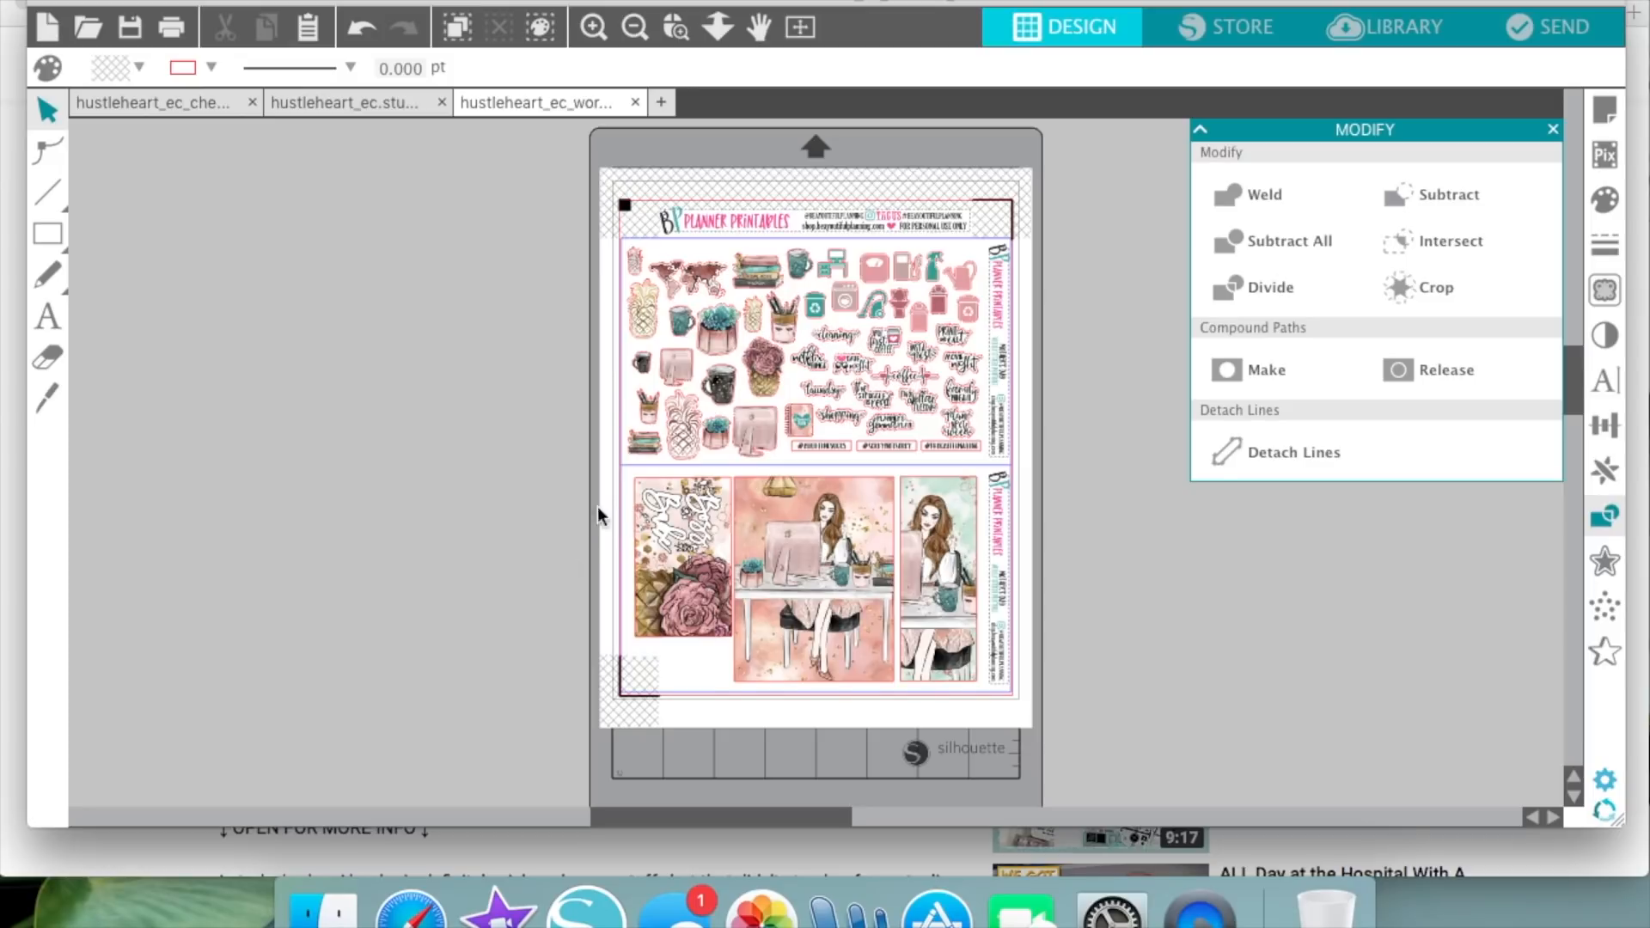
left_click(654, 469)
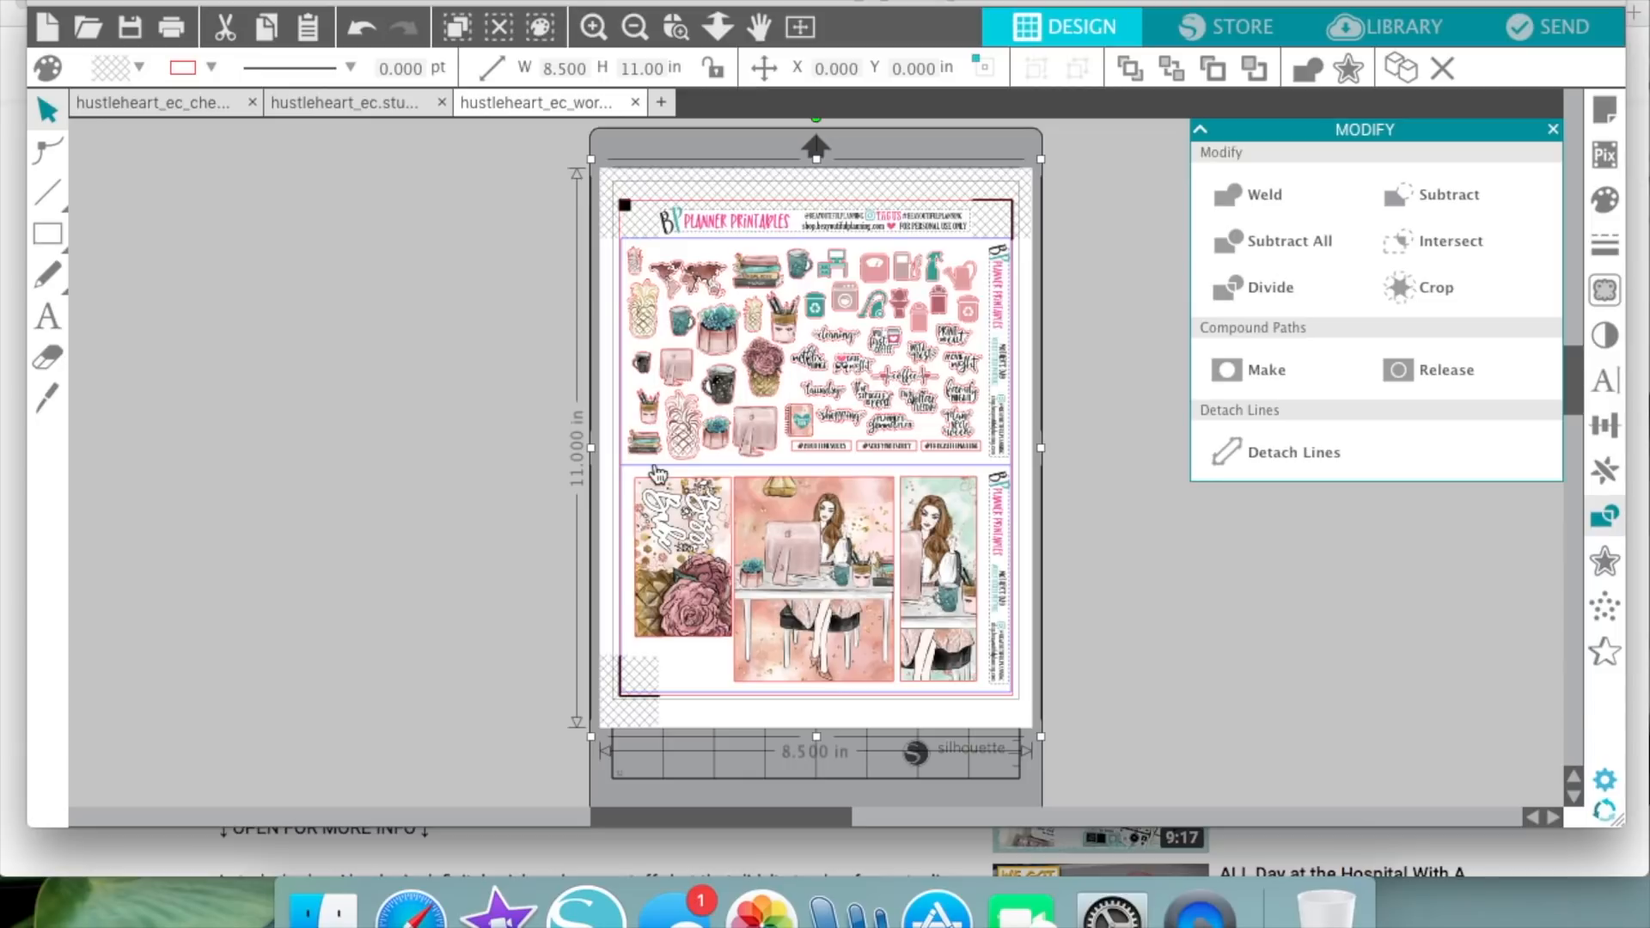
key("Delete")
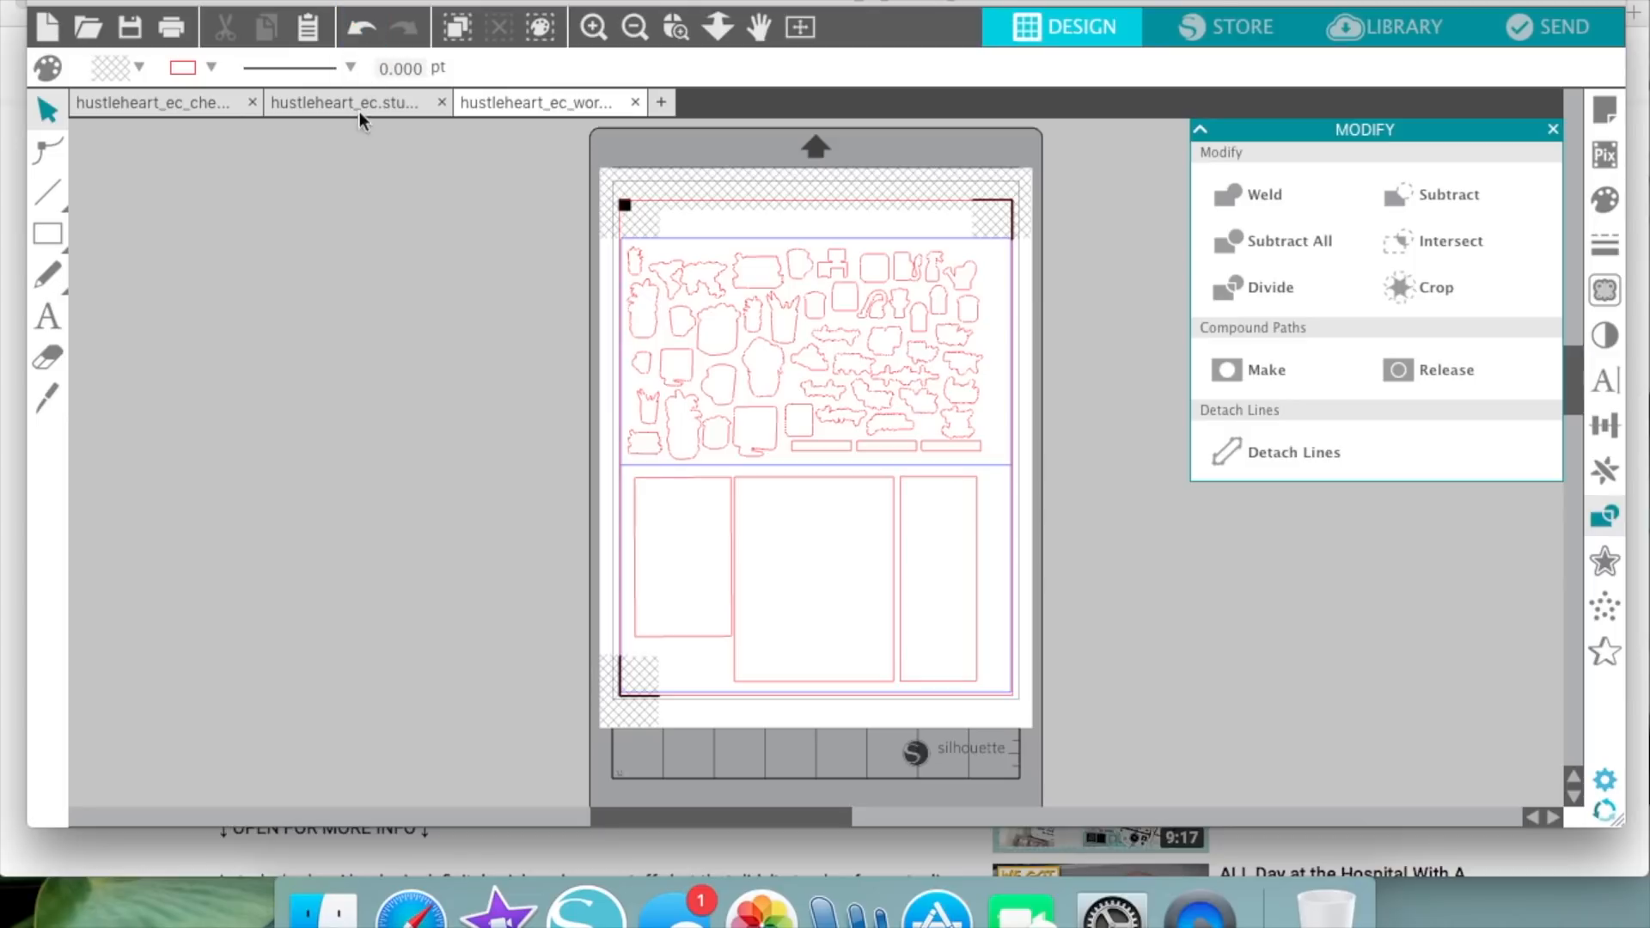
left_click(359, 31)
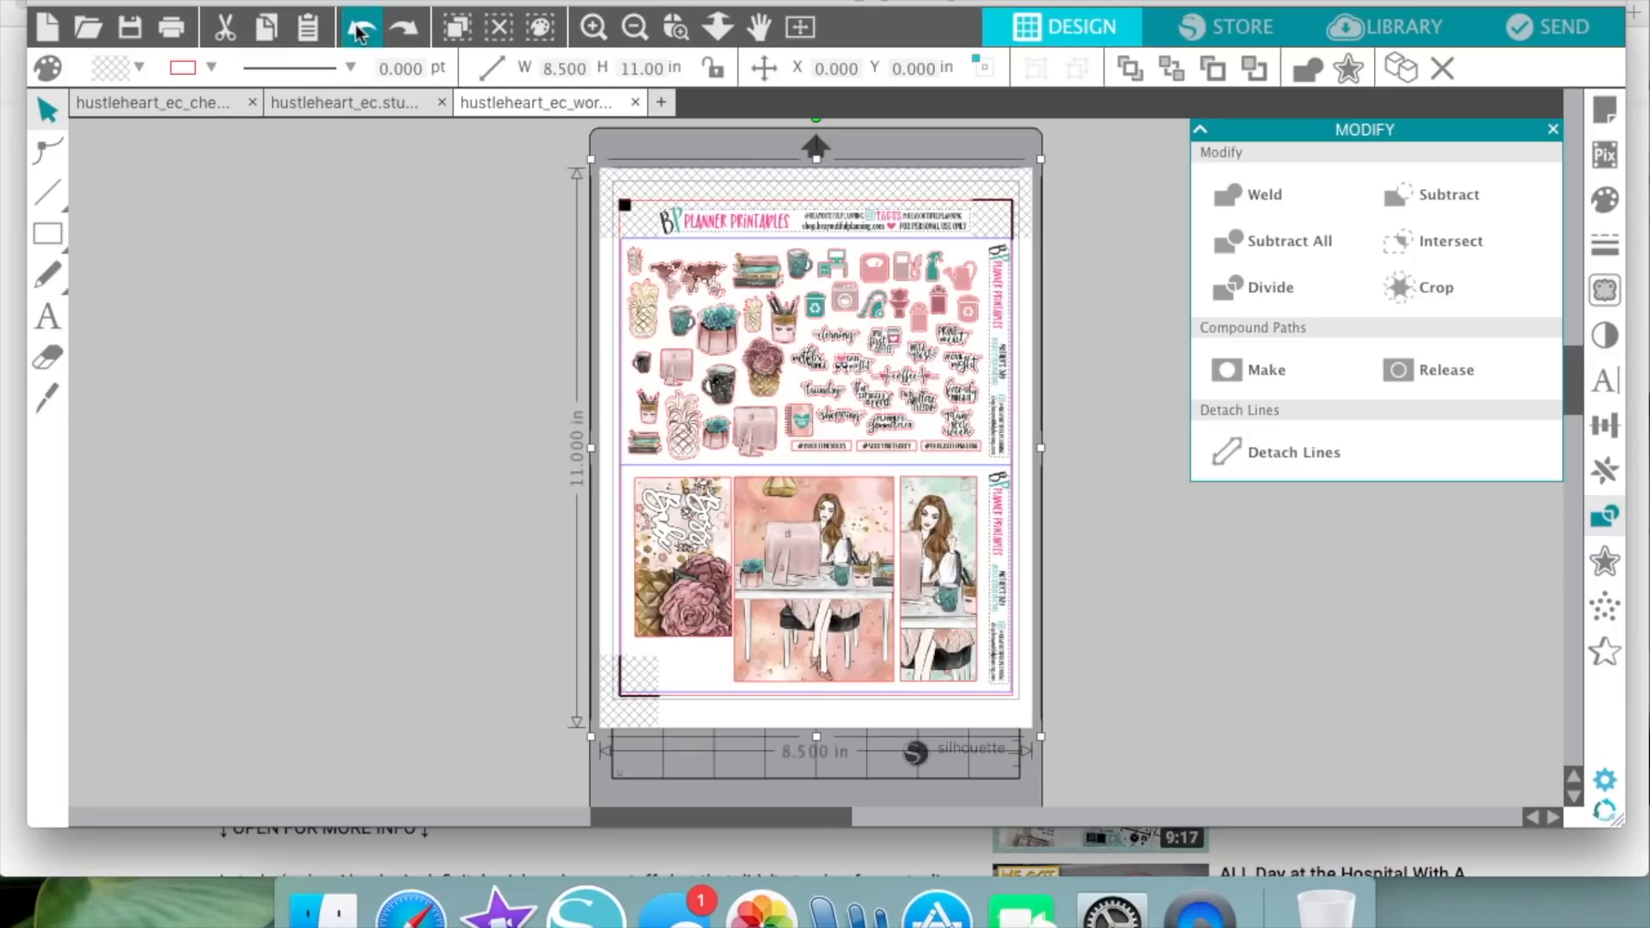
left_click(672, 473)
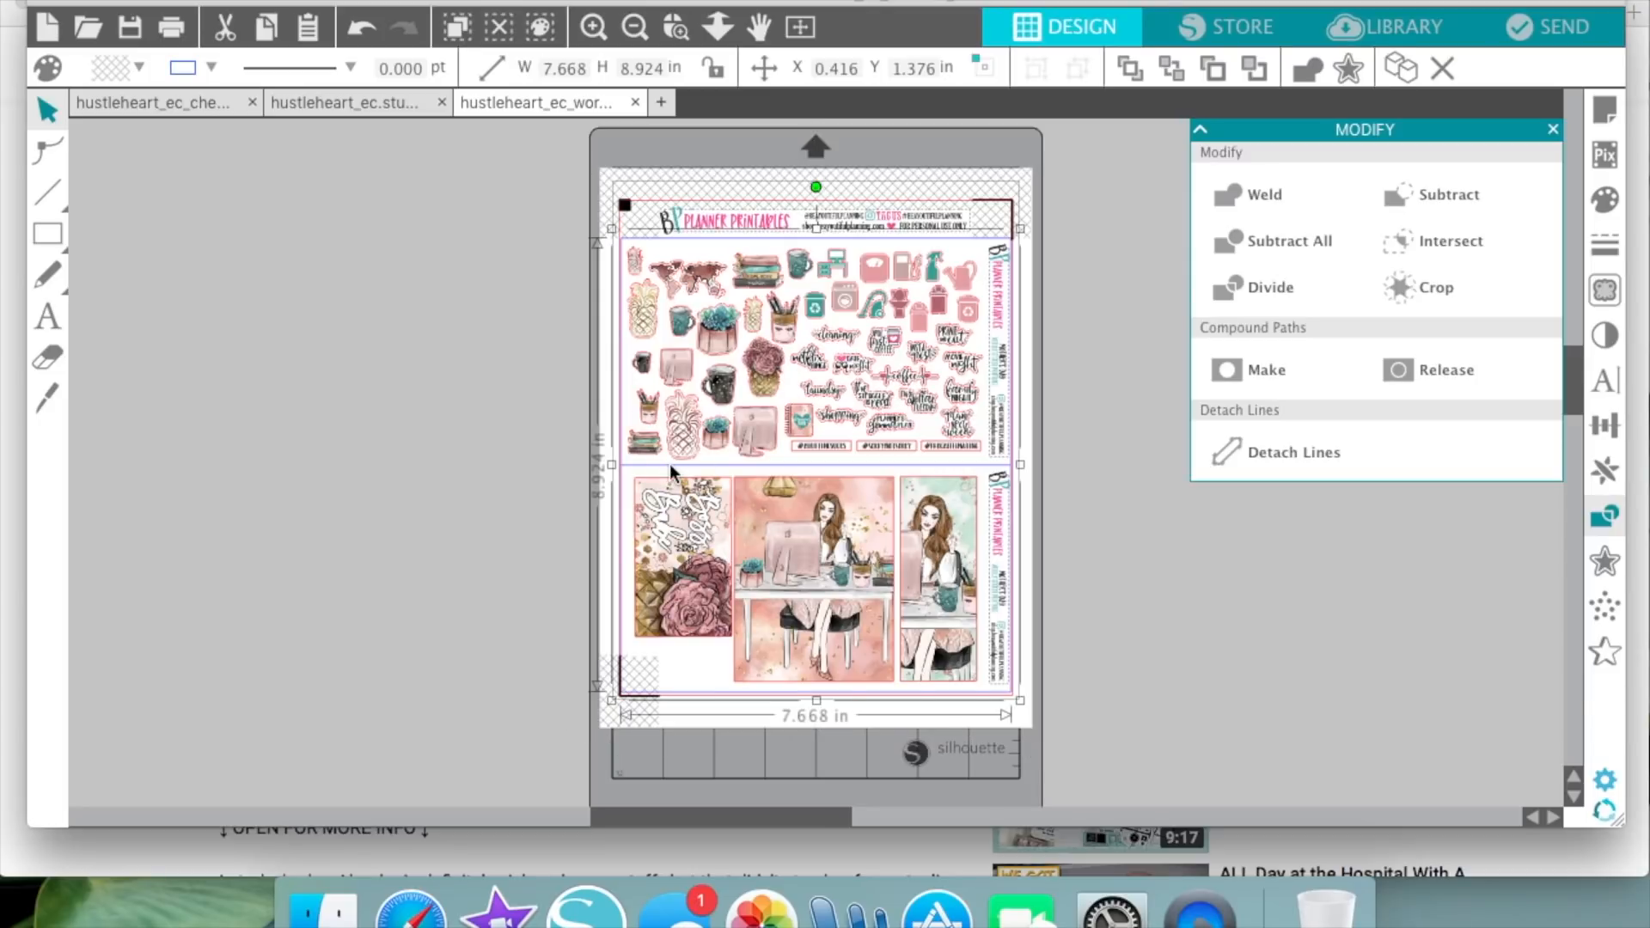
left_click(669, 462)
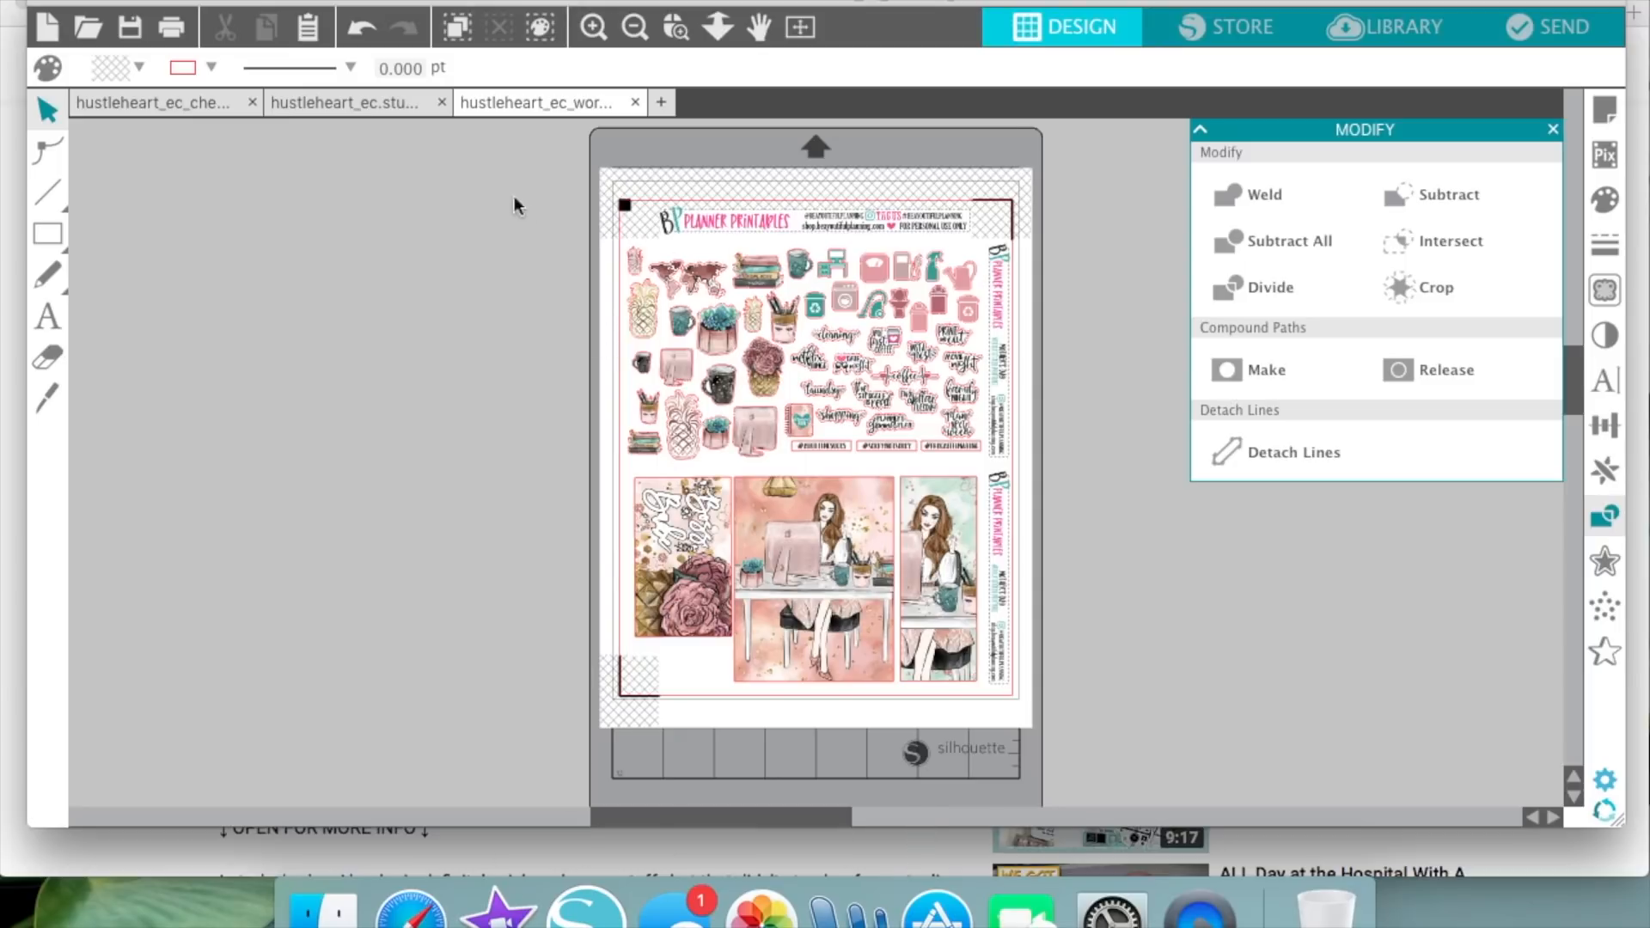
left_click_drag(569, 194, 1196, 769)
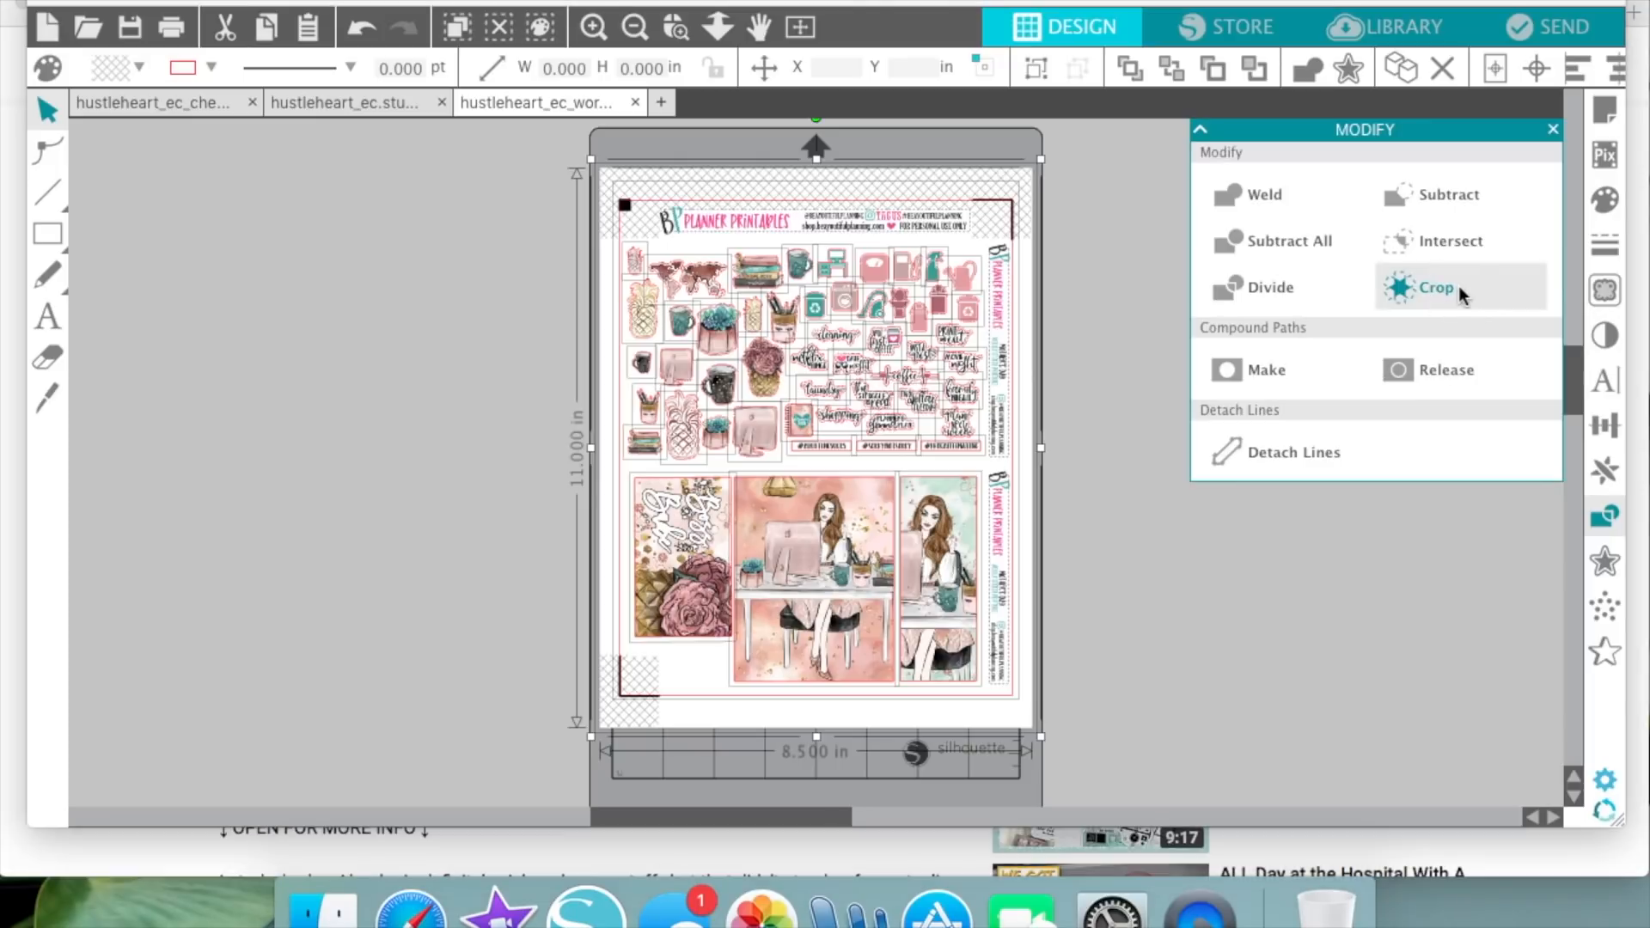
left_click(1459, 292)
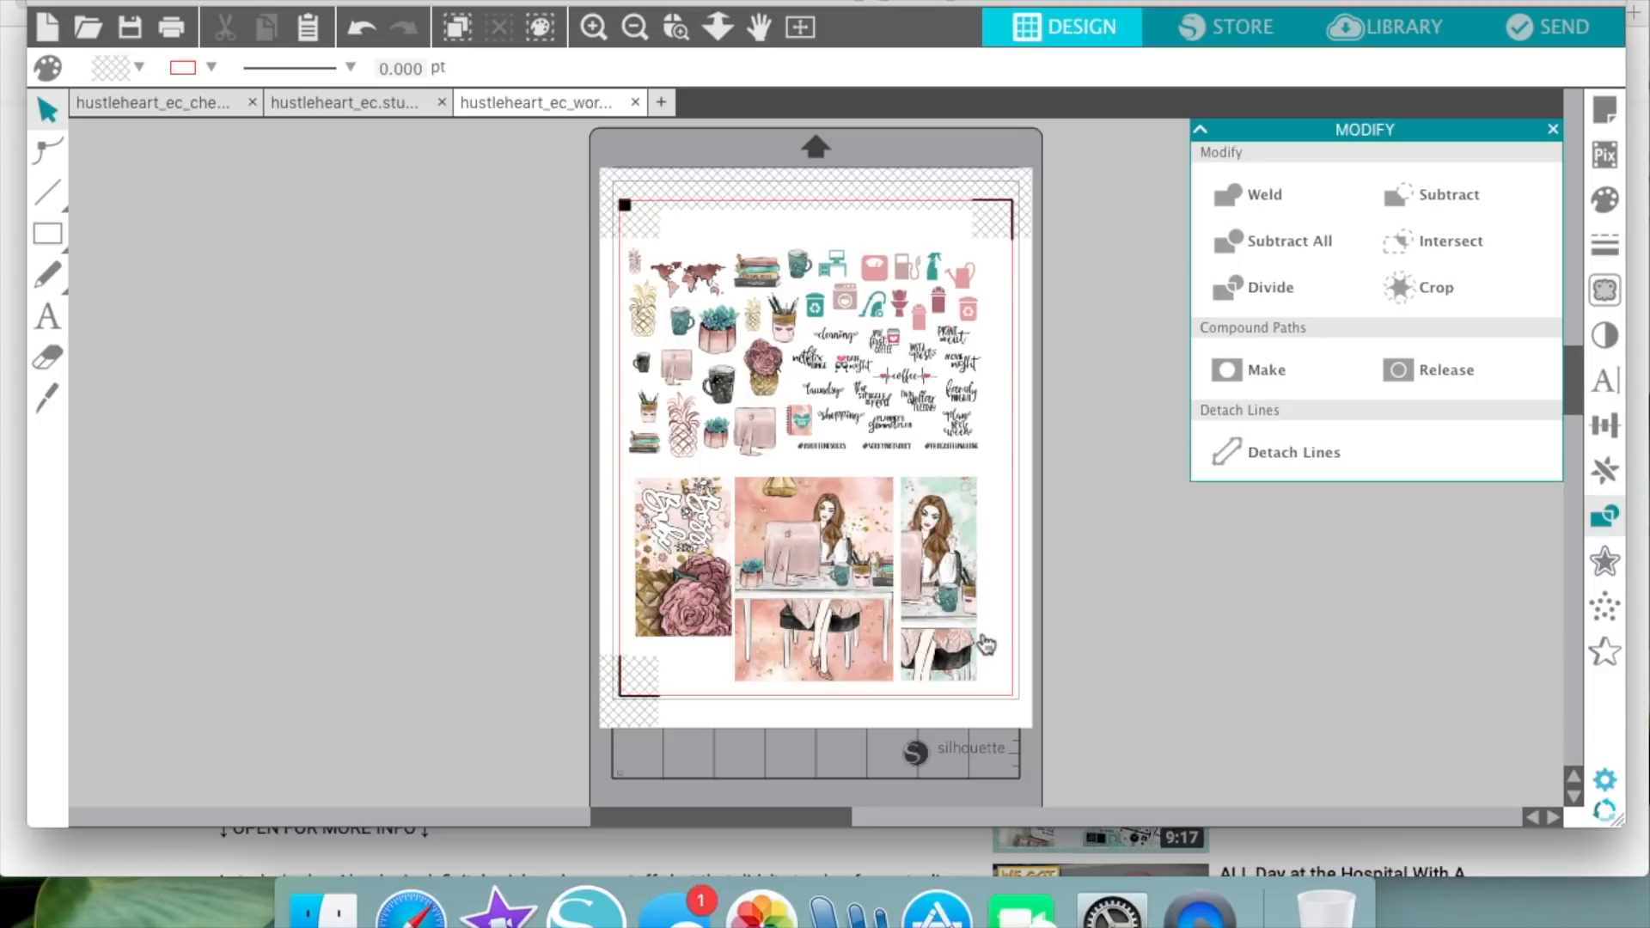
- Return to the hustleheart_ec.stu... document and undo the remaining moves of the rose and quote full boxes
left_click(359, 105)
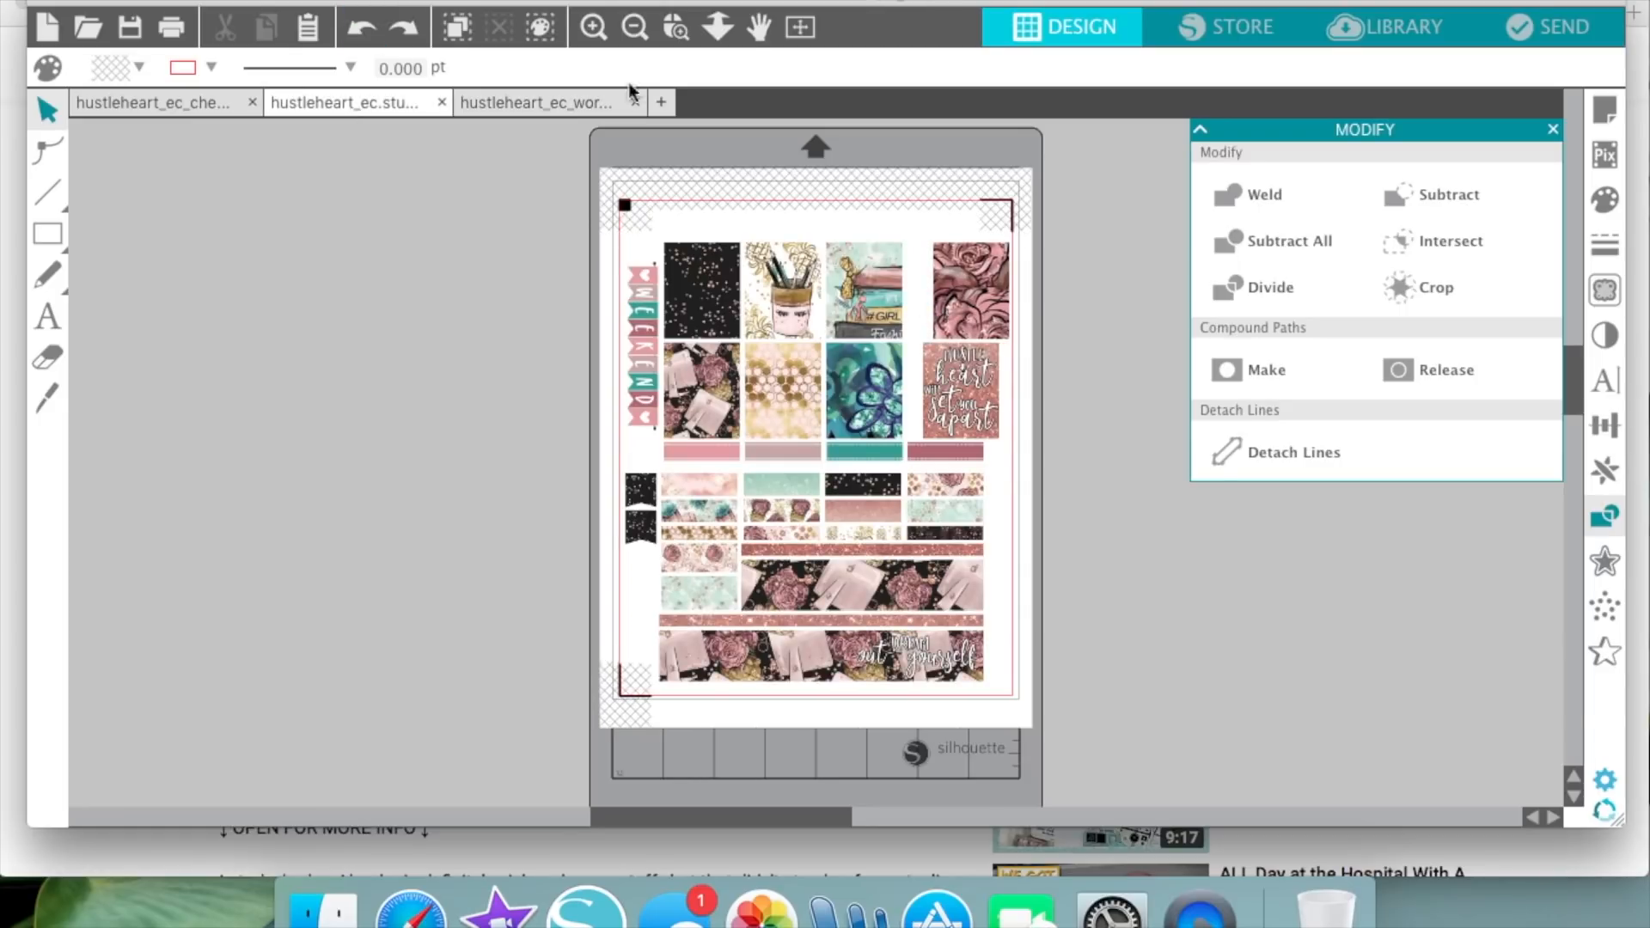
left_click(359, 28)
left_click(359, 28)
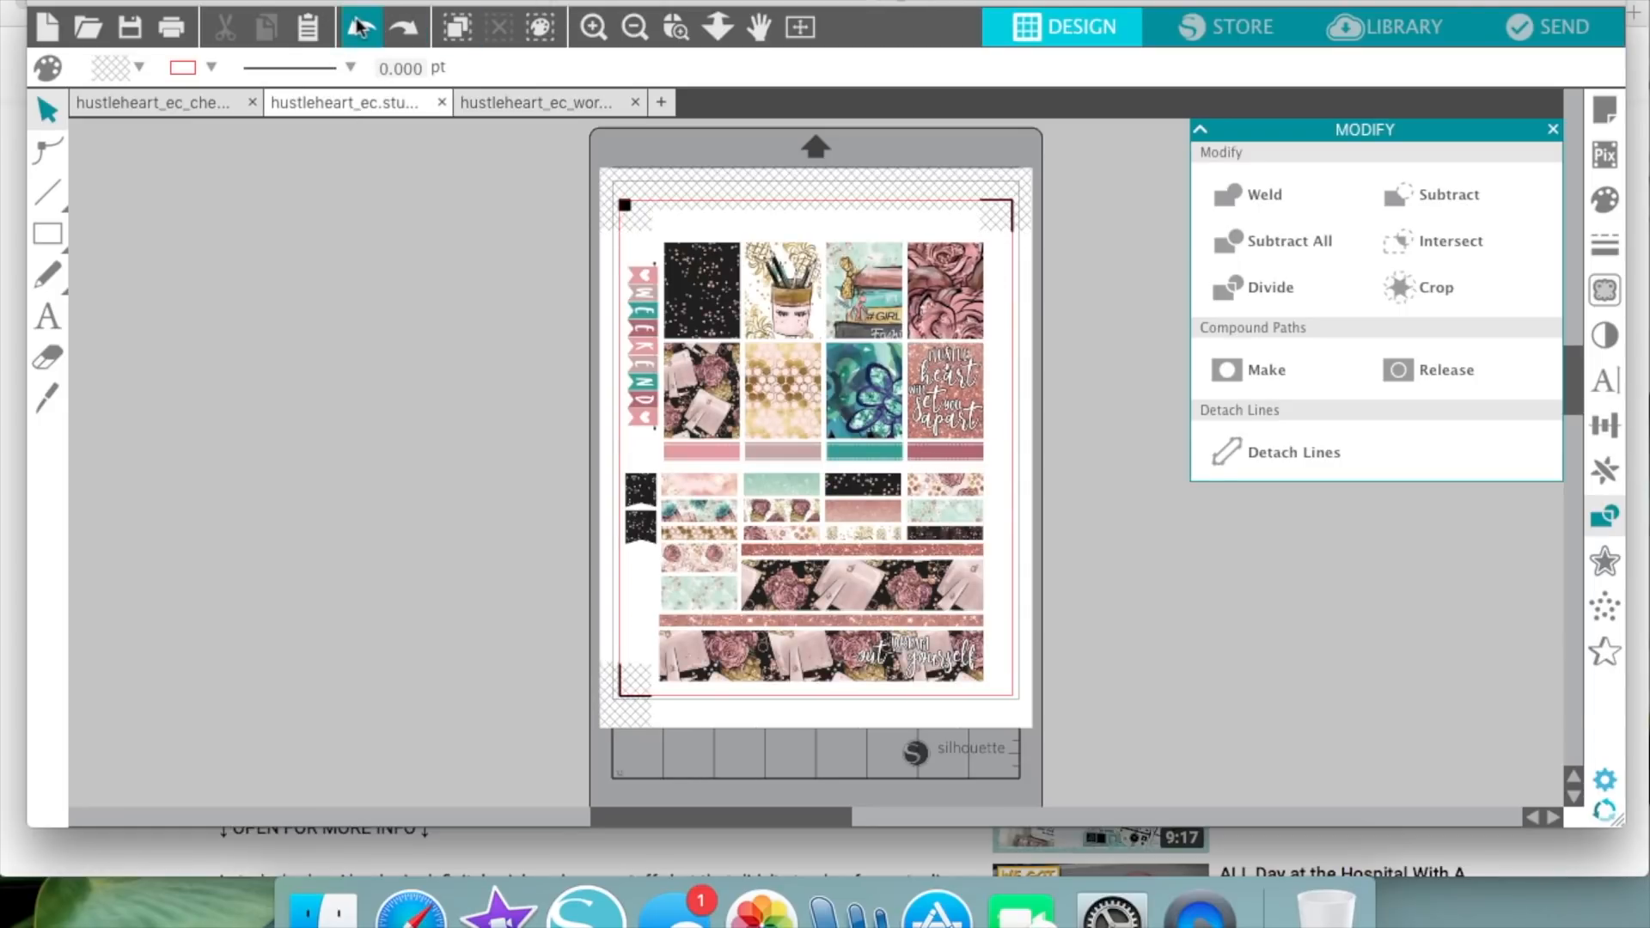
- Cut the eight full-box stickers and paste them into the hustleheart_ec_wor... document, placing them on the empty area beside the page
left_click_drag(1070, 398, 706, 304)
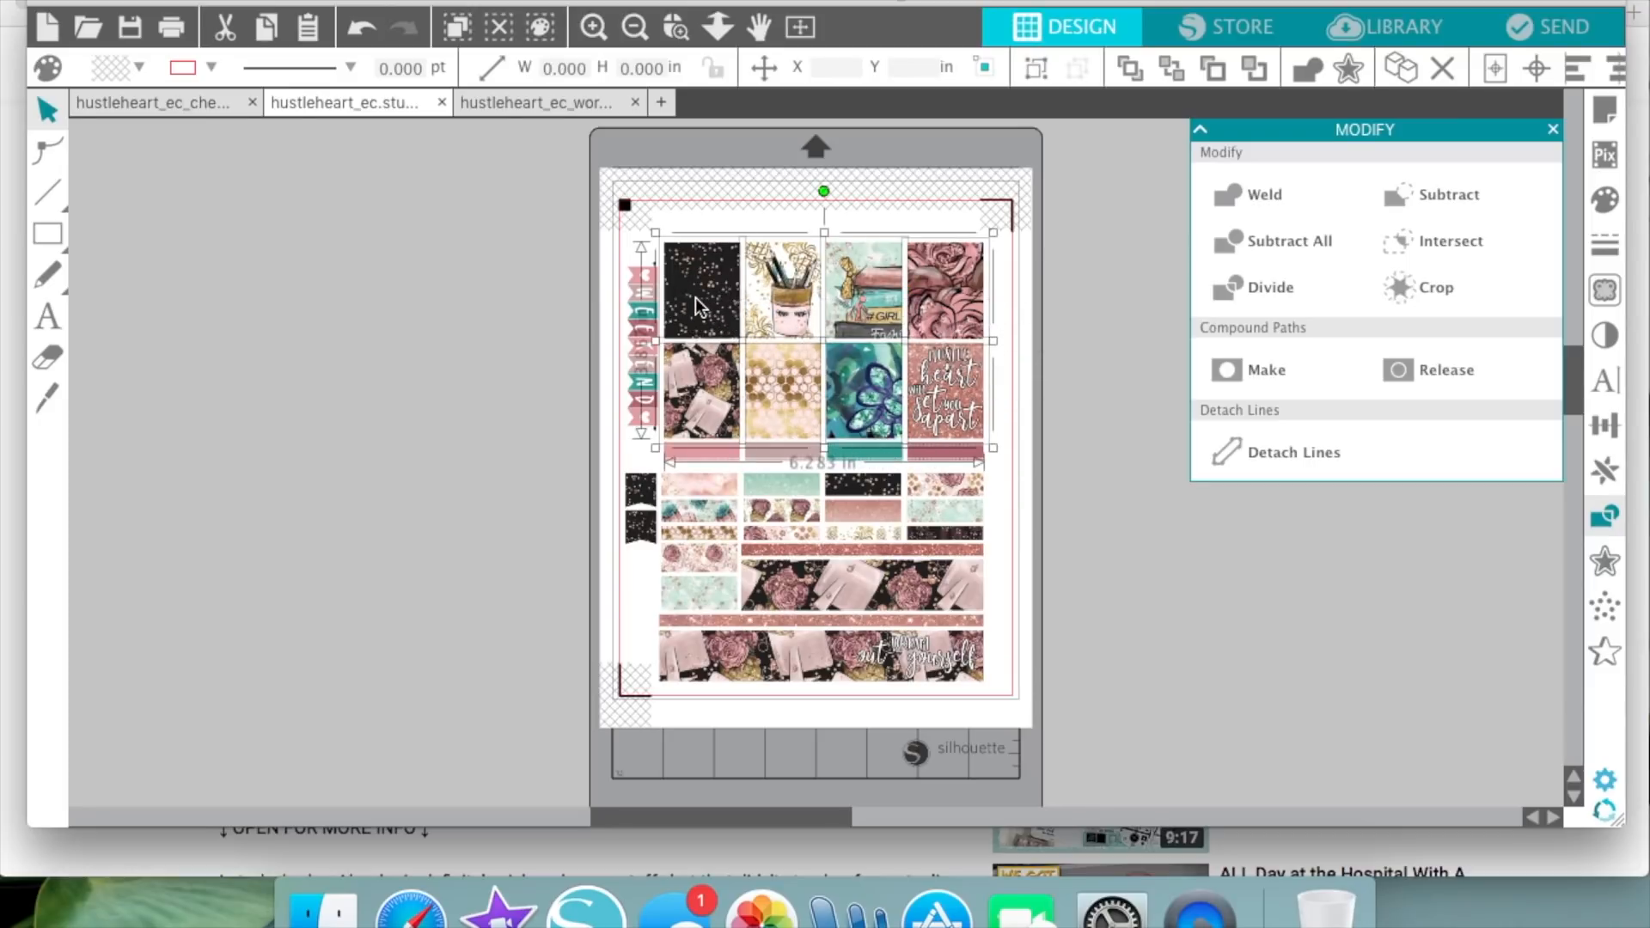
key("super+x")
left_click(545, 102)
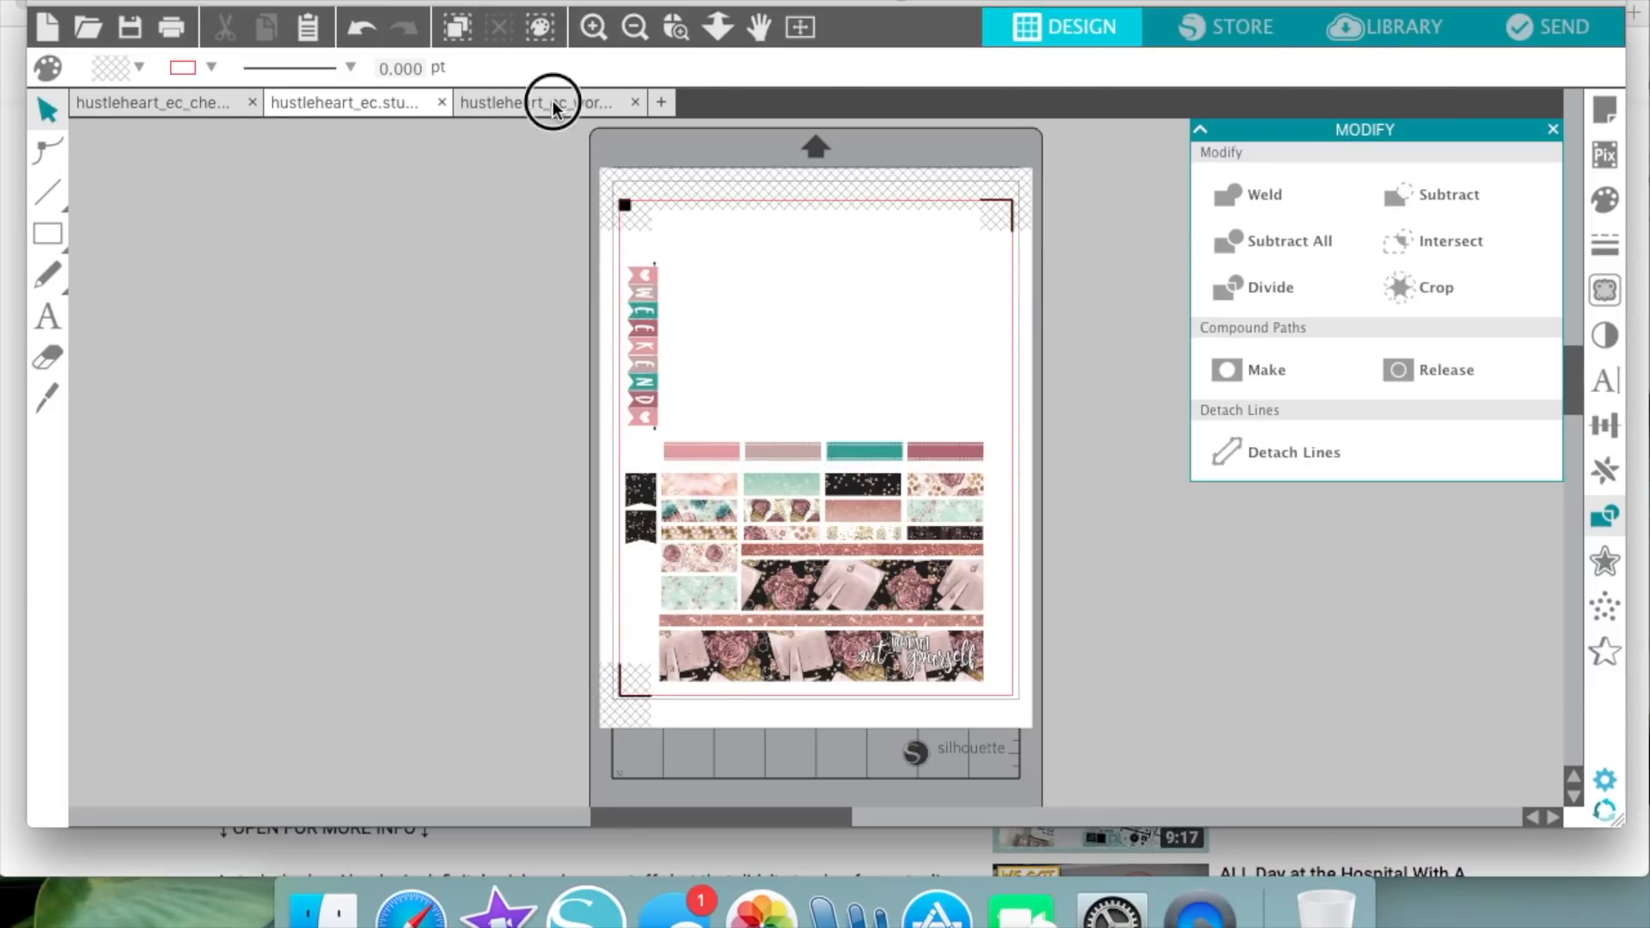
left_click(585, 24)
scroll(859, 481, "right", 3)
scroll(859, 482, "down", 2)
key("super+v")
left_click_drag(1023, 550, 1338, 570)
scroll(1187, 787, "right", 5)
scroll(1188, 787, "down", 1)
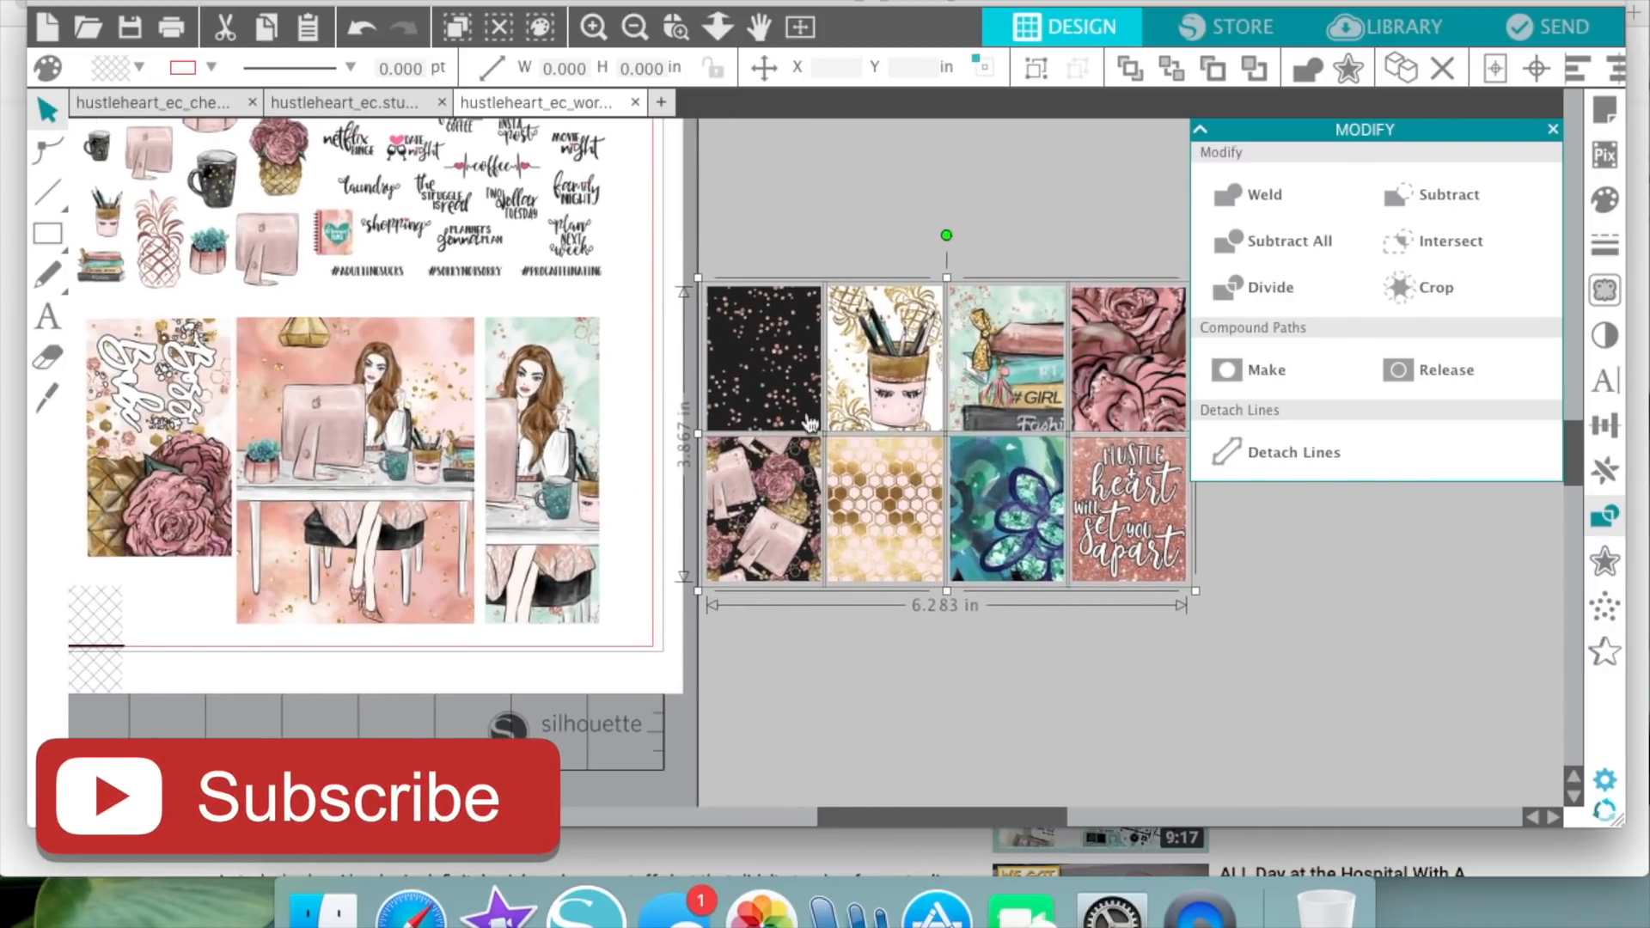
- Set the line color of the three large illustrated stickers on the lower half of the page to red
scroll(809, 423, "left", 4)
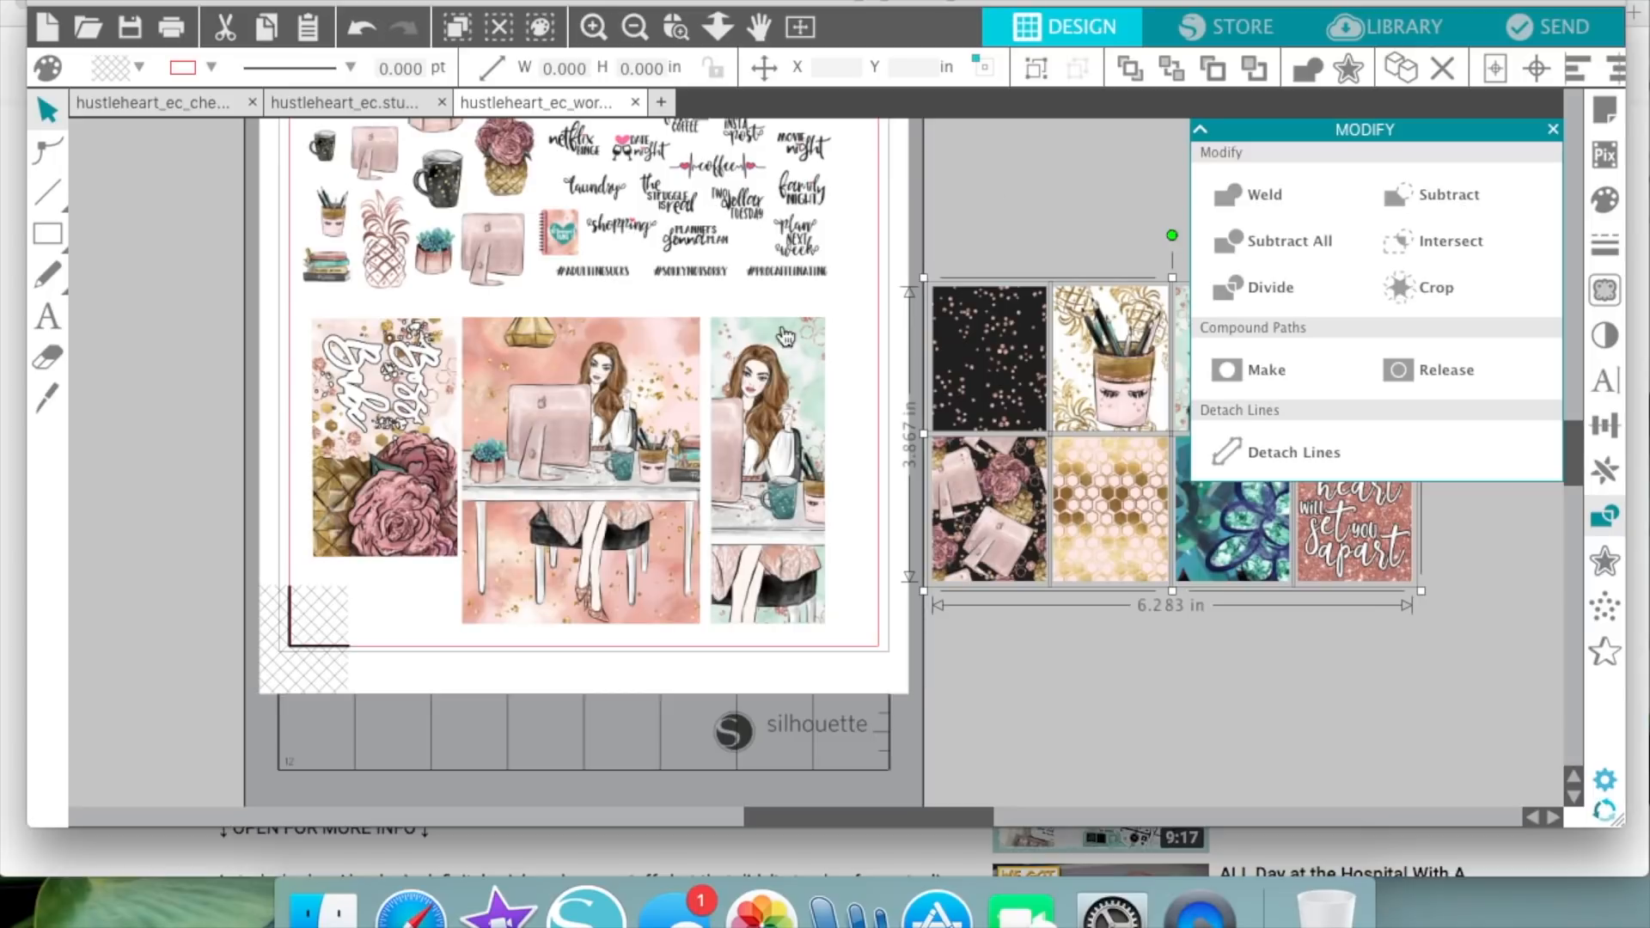
left_click_drag(885, 592, 315, 428)
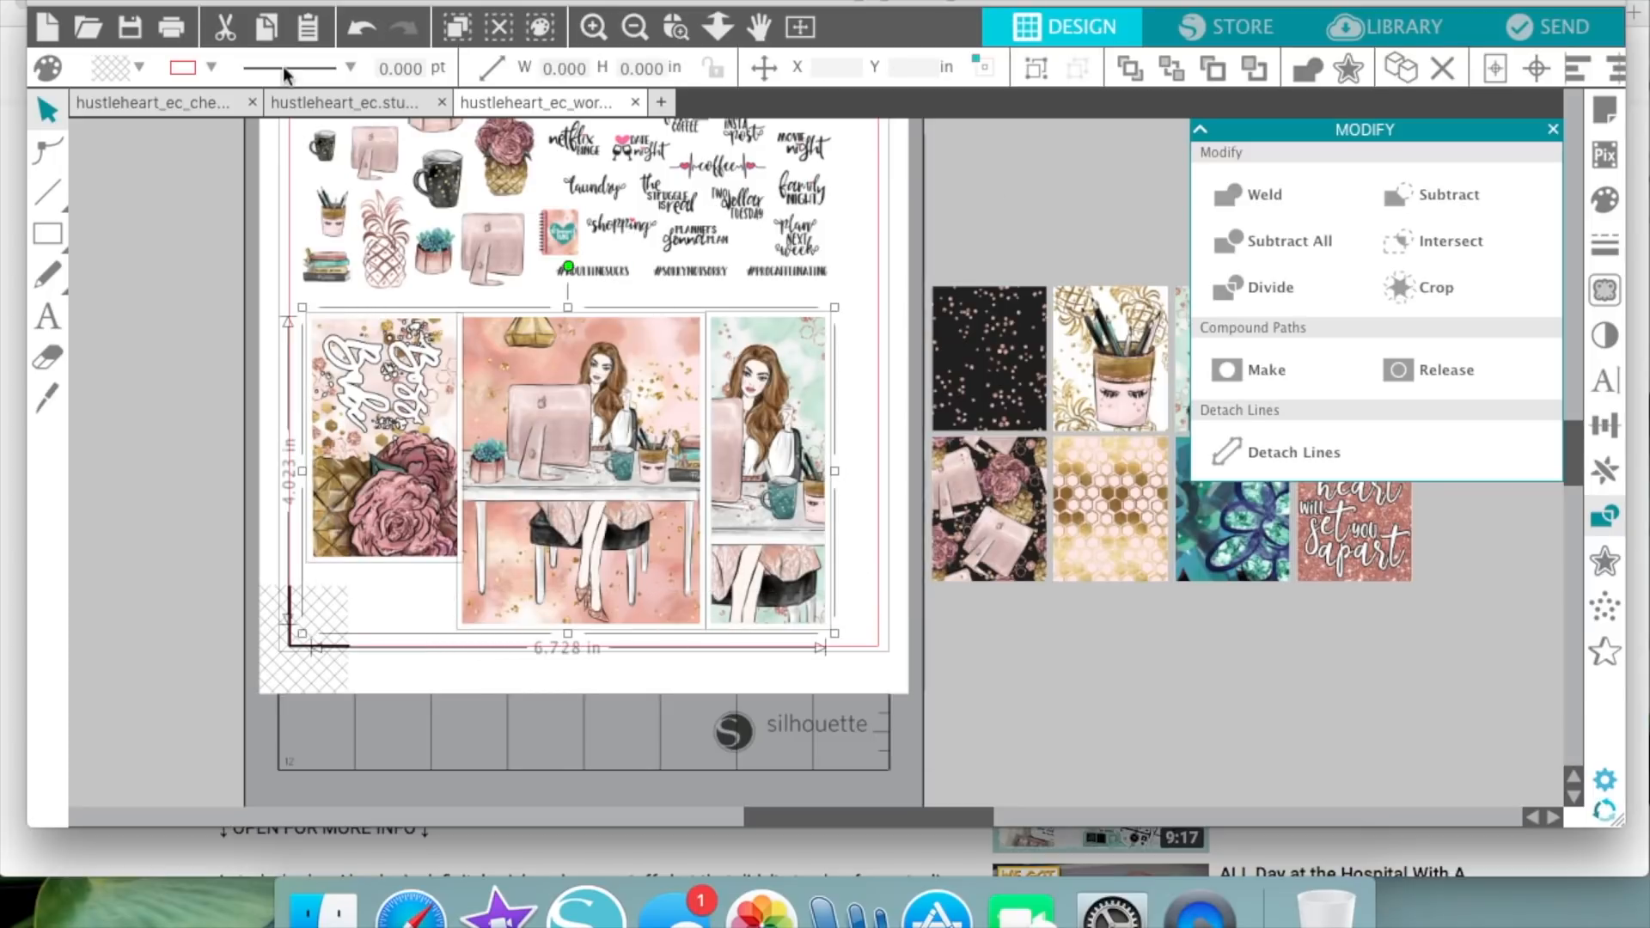
left_click(208, 70)
left_click(192, 158)
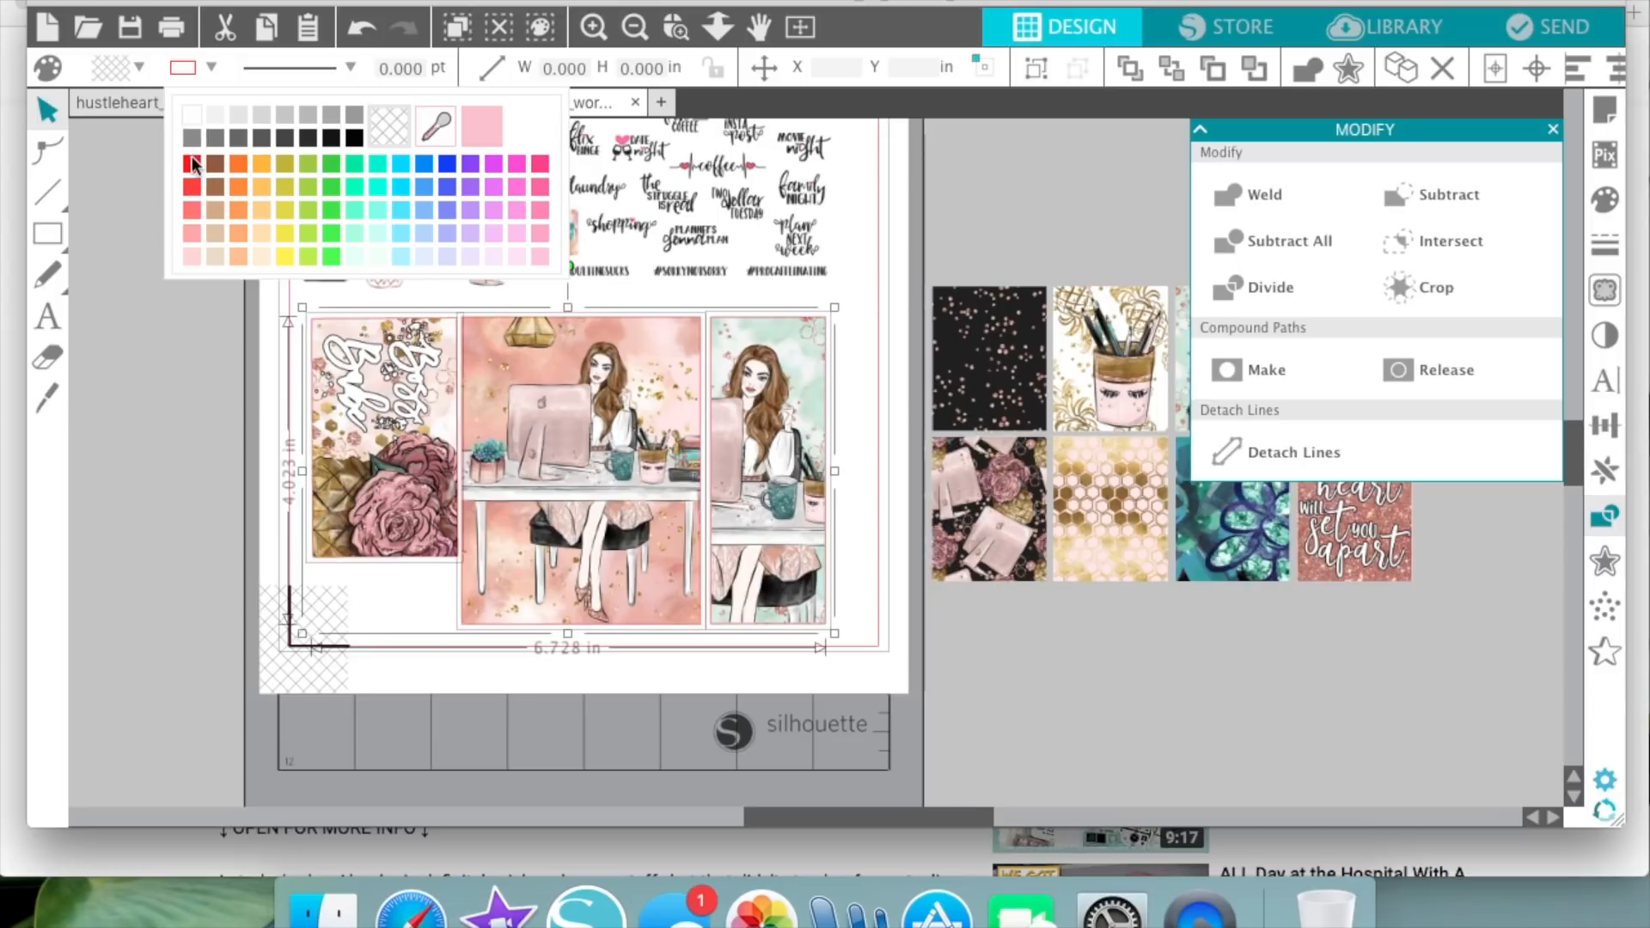
- Set the line color of the eight pasted full-box stickers beside the page to red
left_click_drag(1001, 198, 1401, 531)
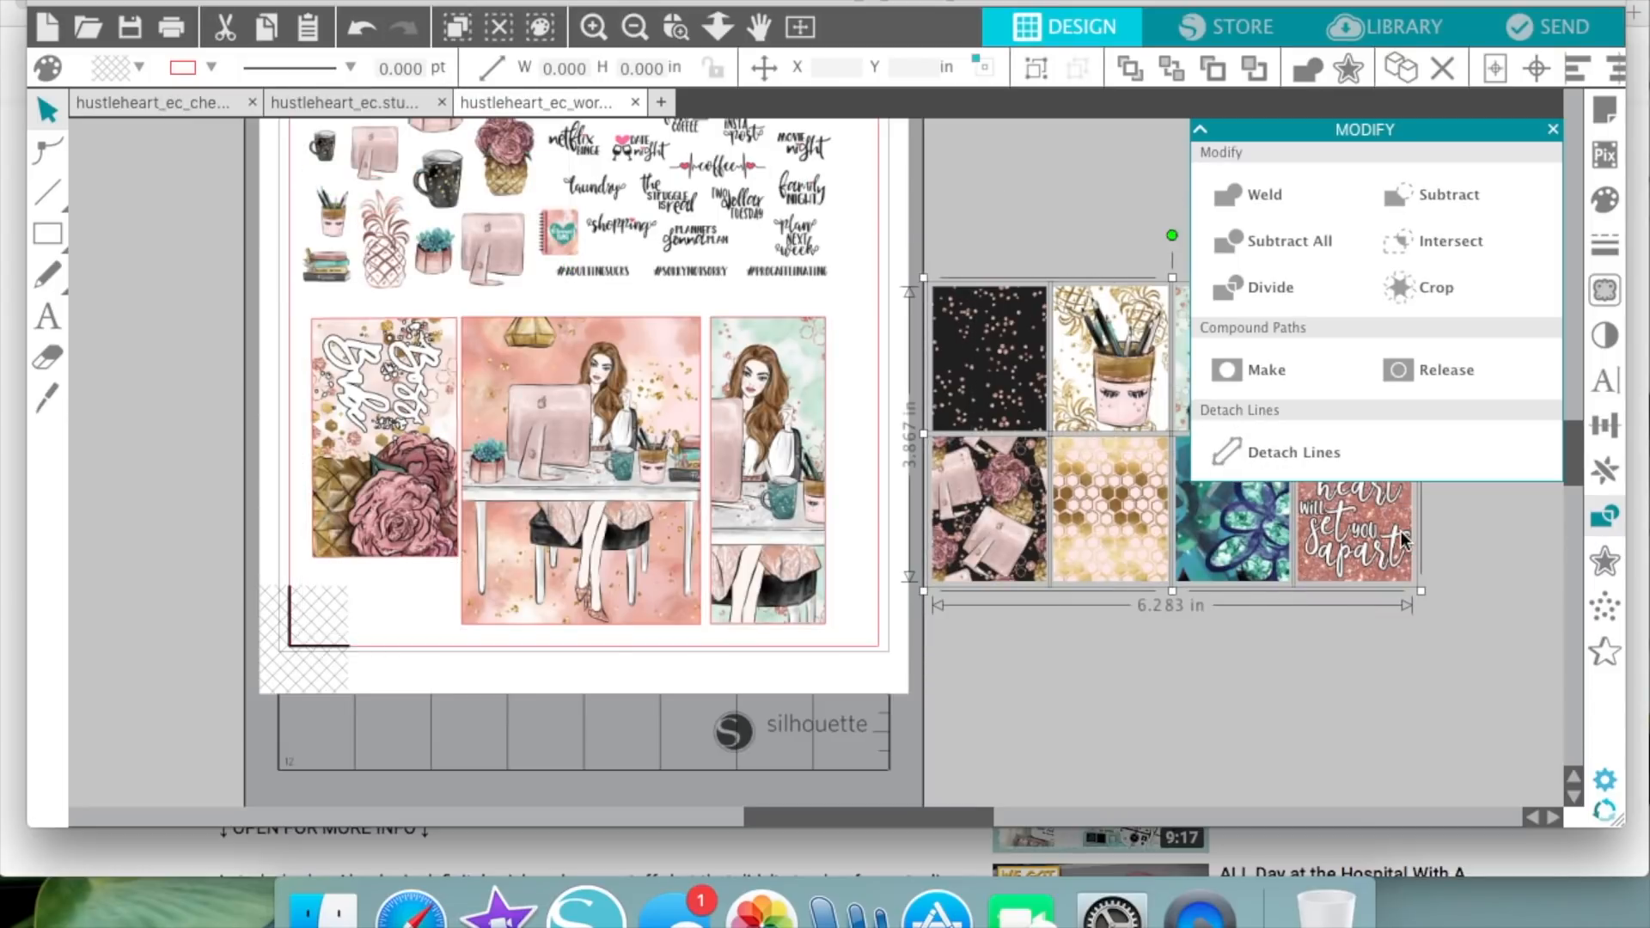
left_click(210, 67)
left_click(194, 163)
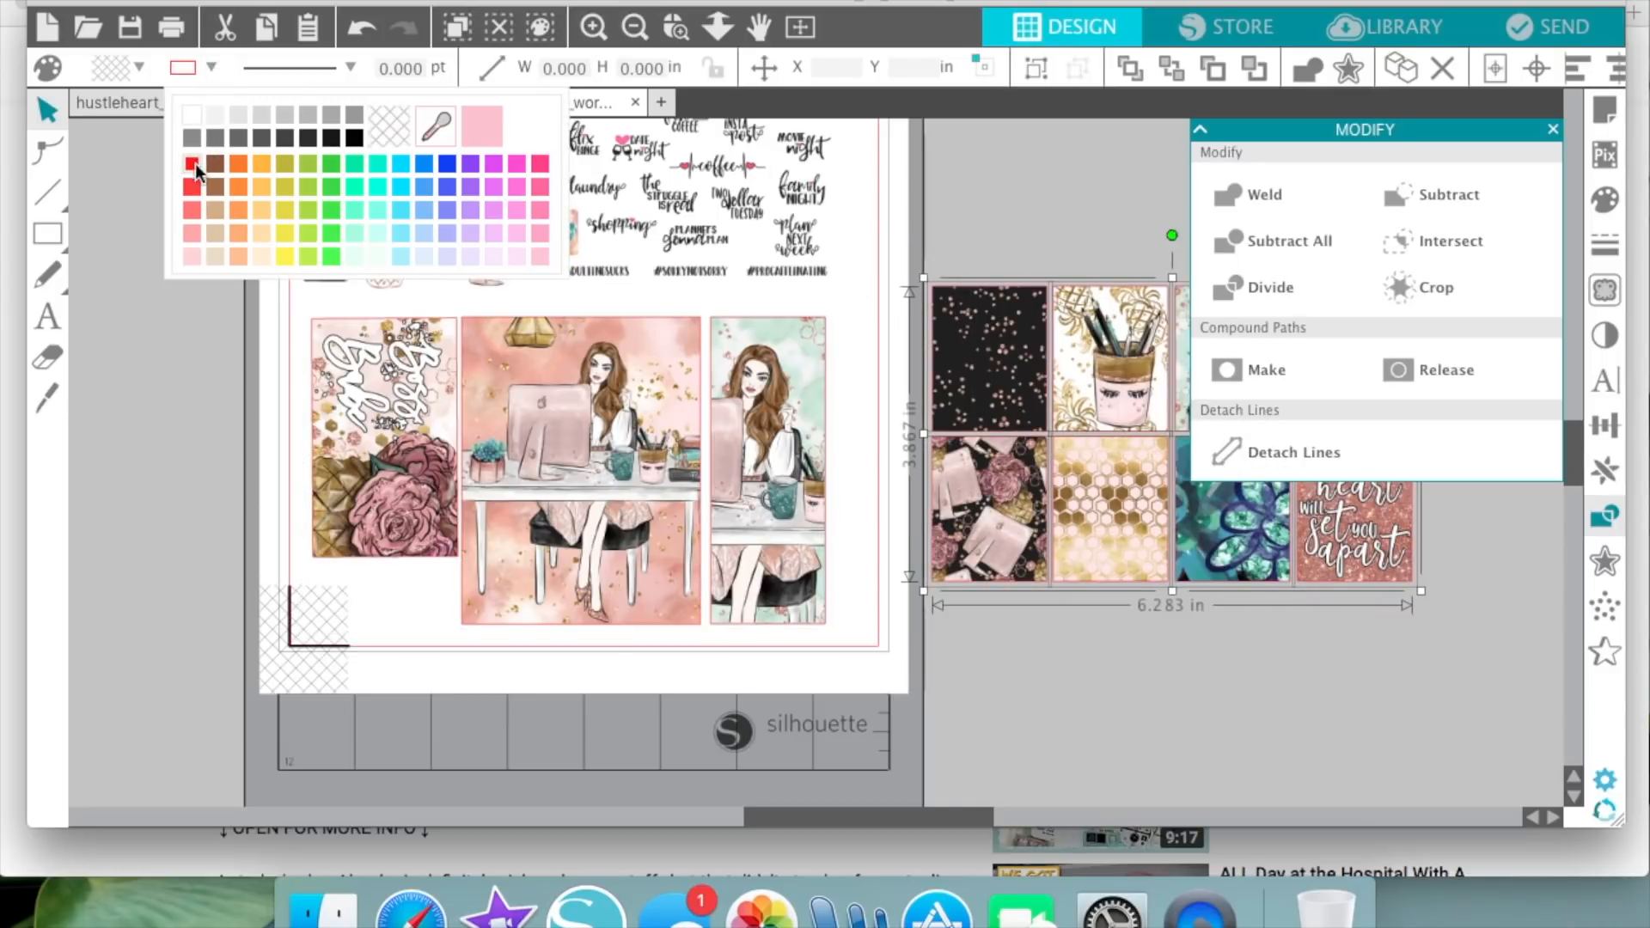
left_click(203, 411)
- Rotate the Boss Babe sticker by -90° and place it off the page beneath the eight full-box stickers
scroll(944, 589, "right", 3)
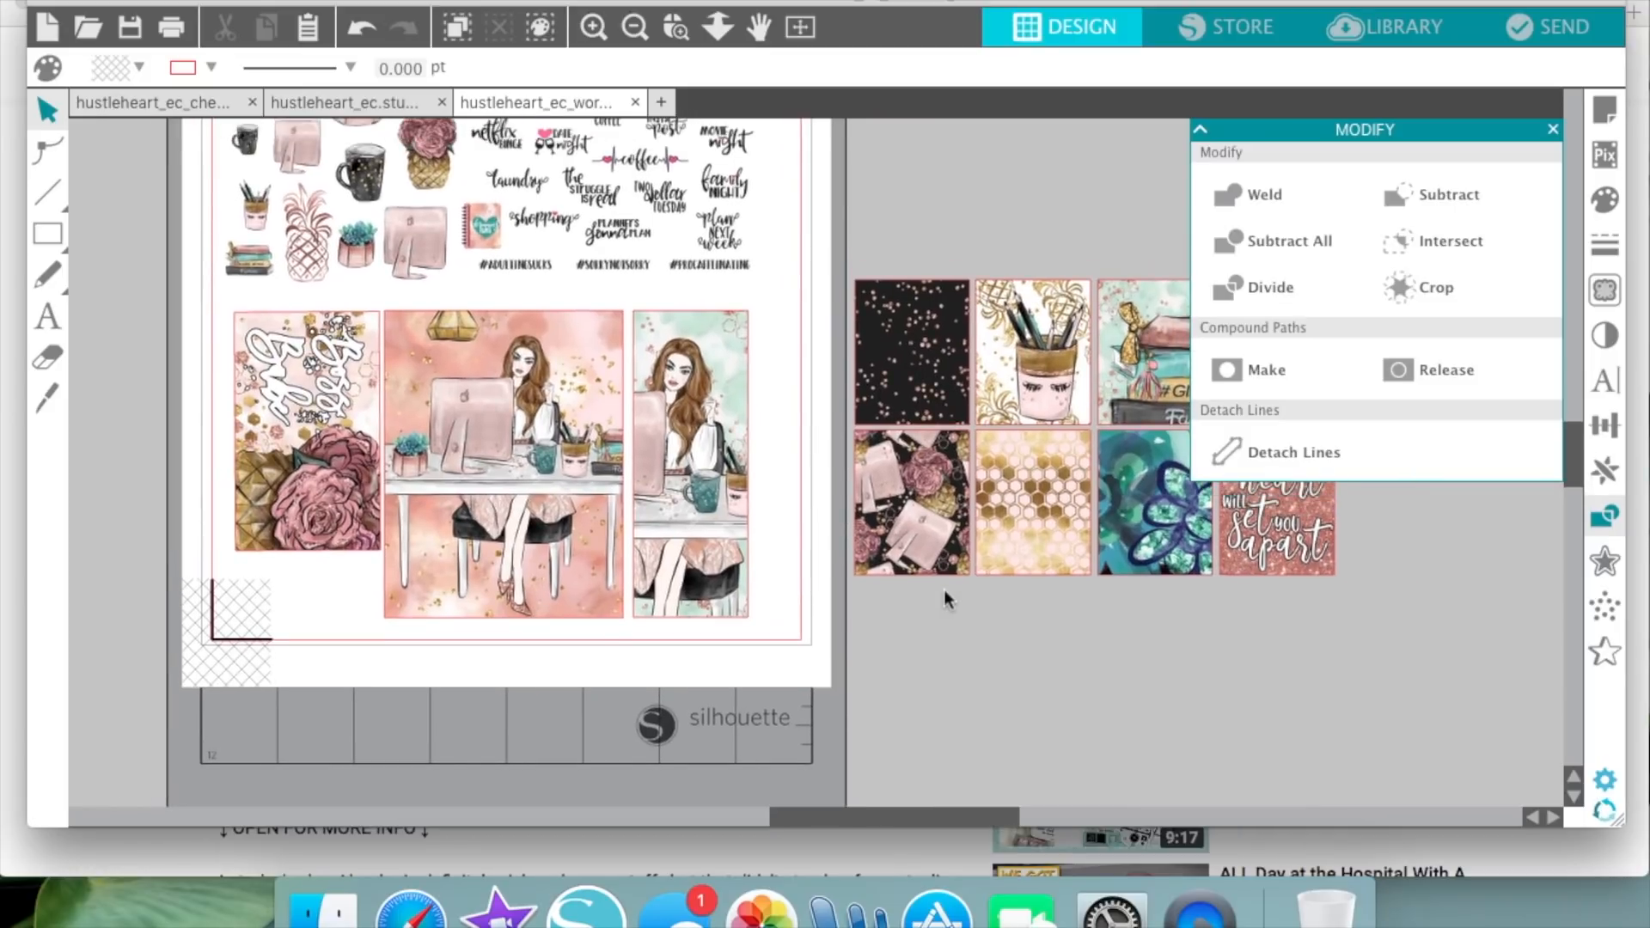
left_click(294, 386)
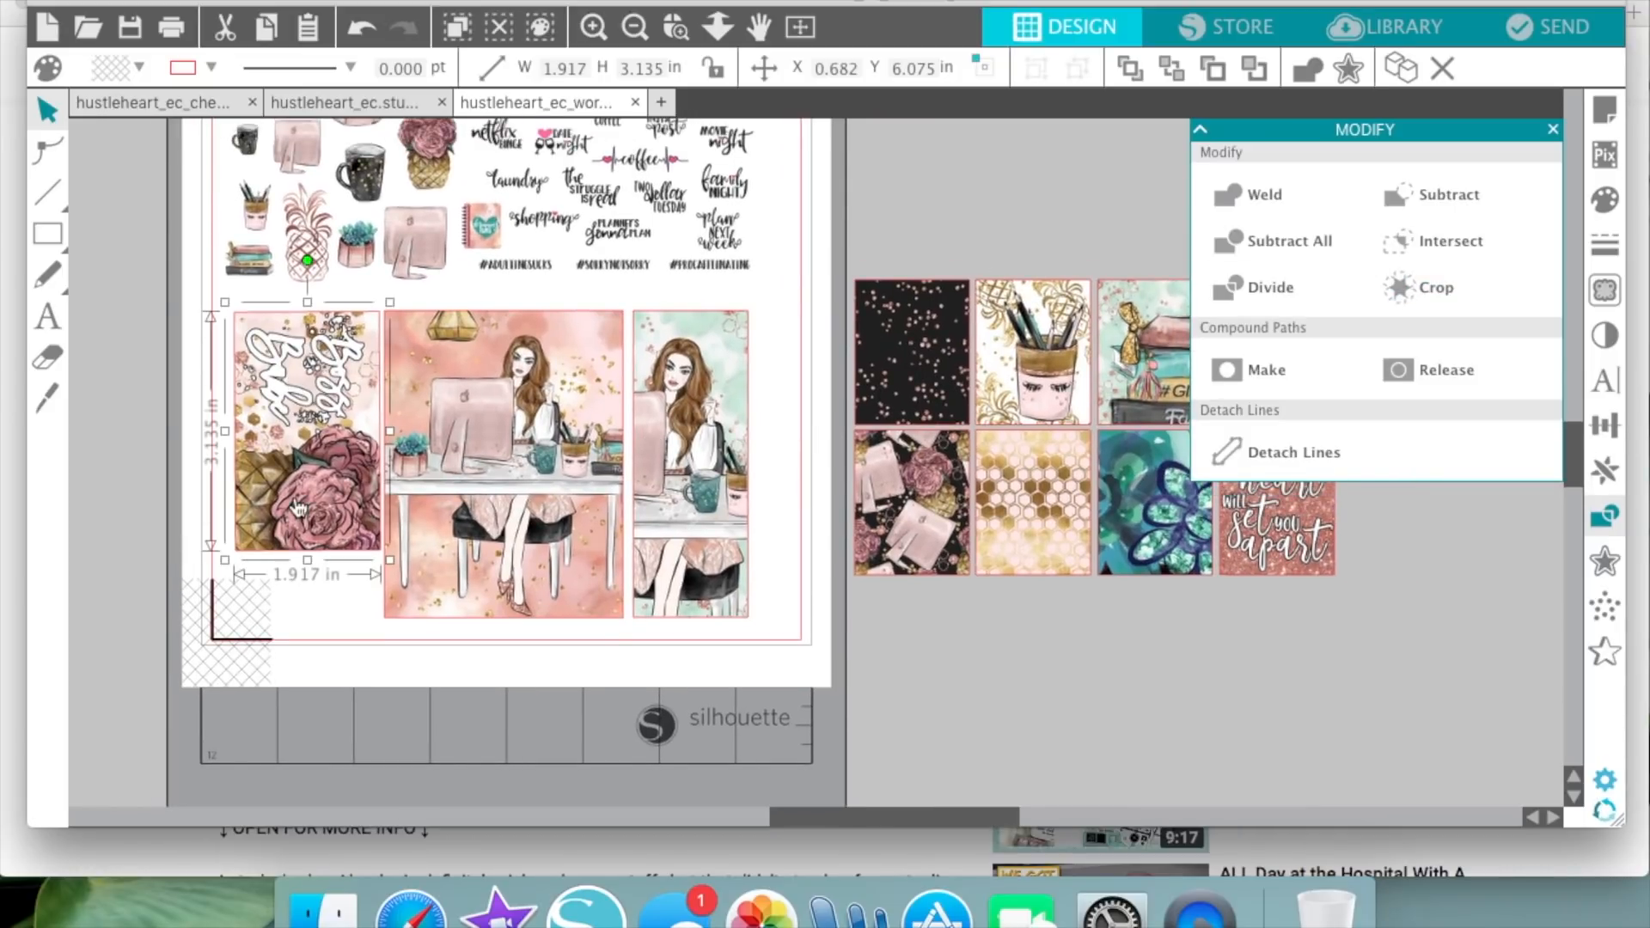
left_click(1598, 427)
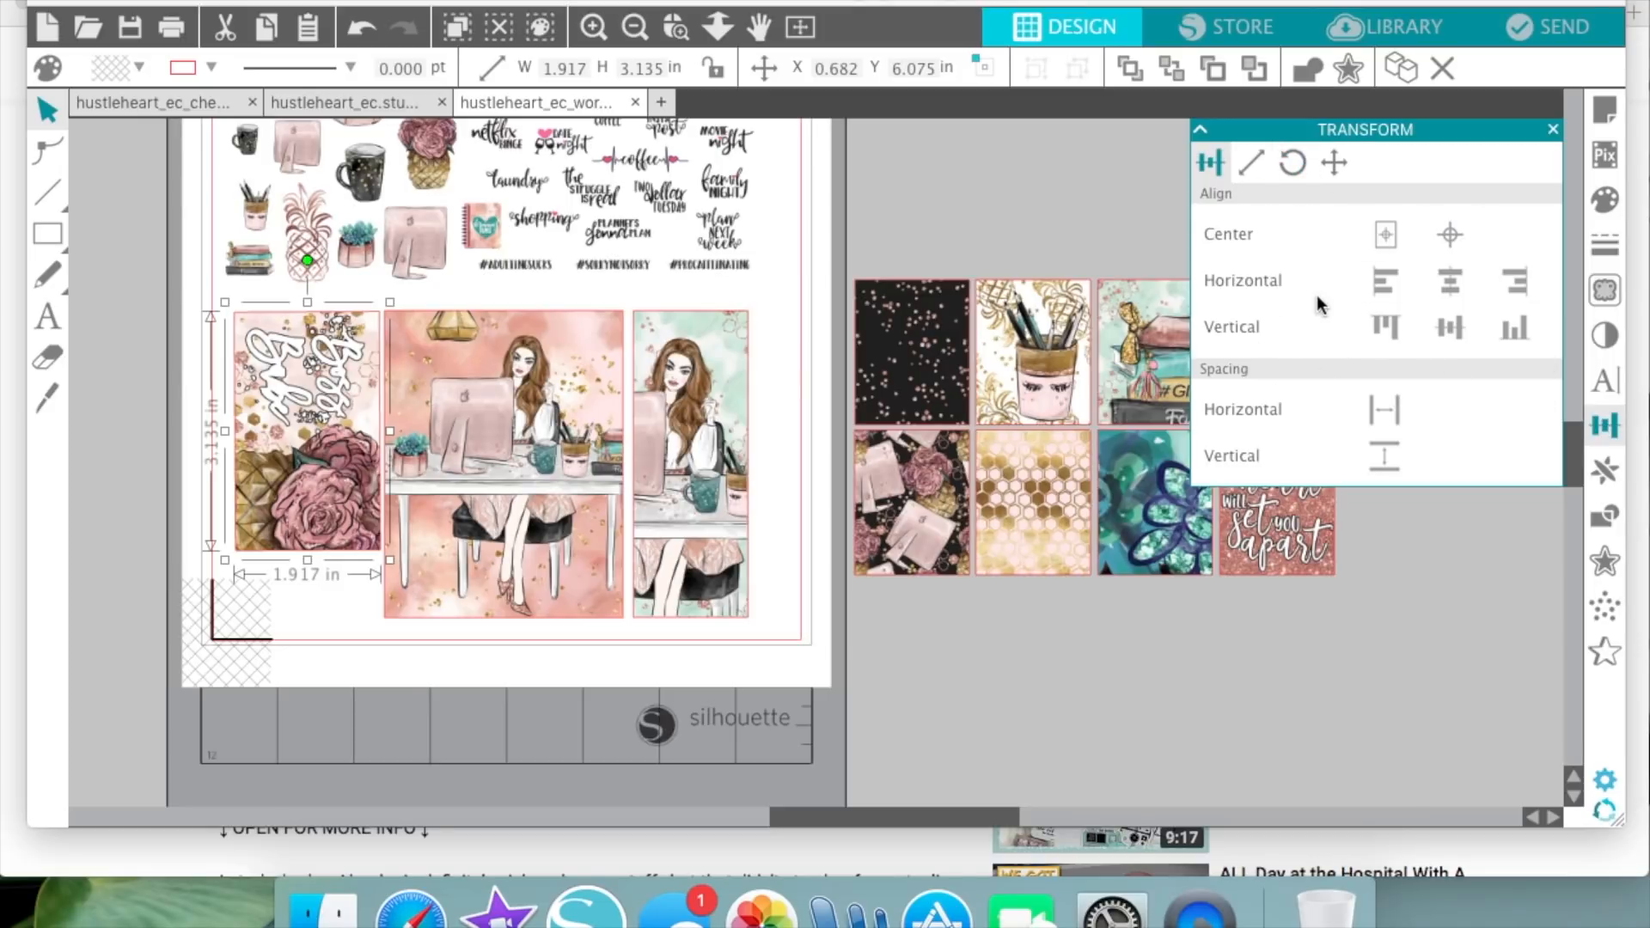
left_click(1301, 164)
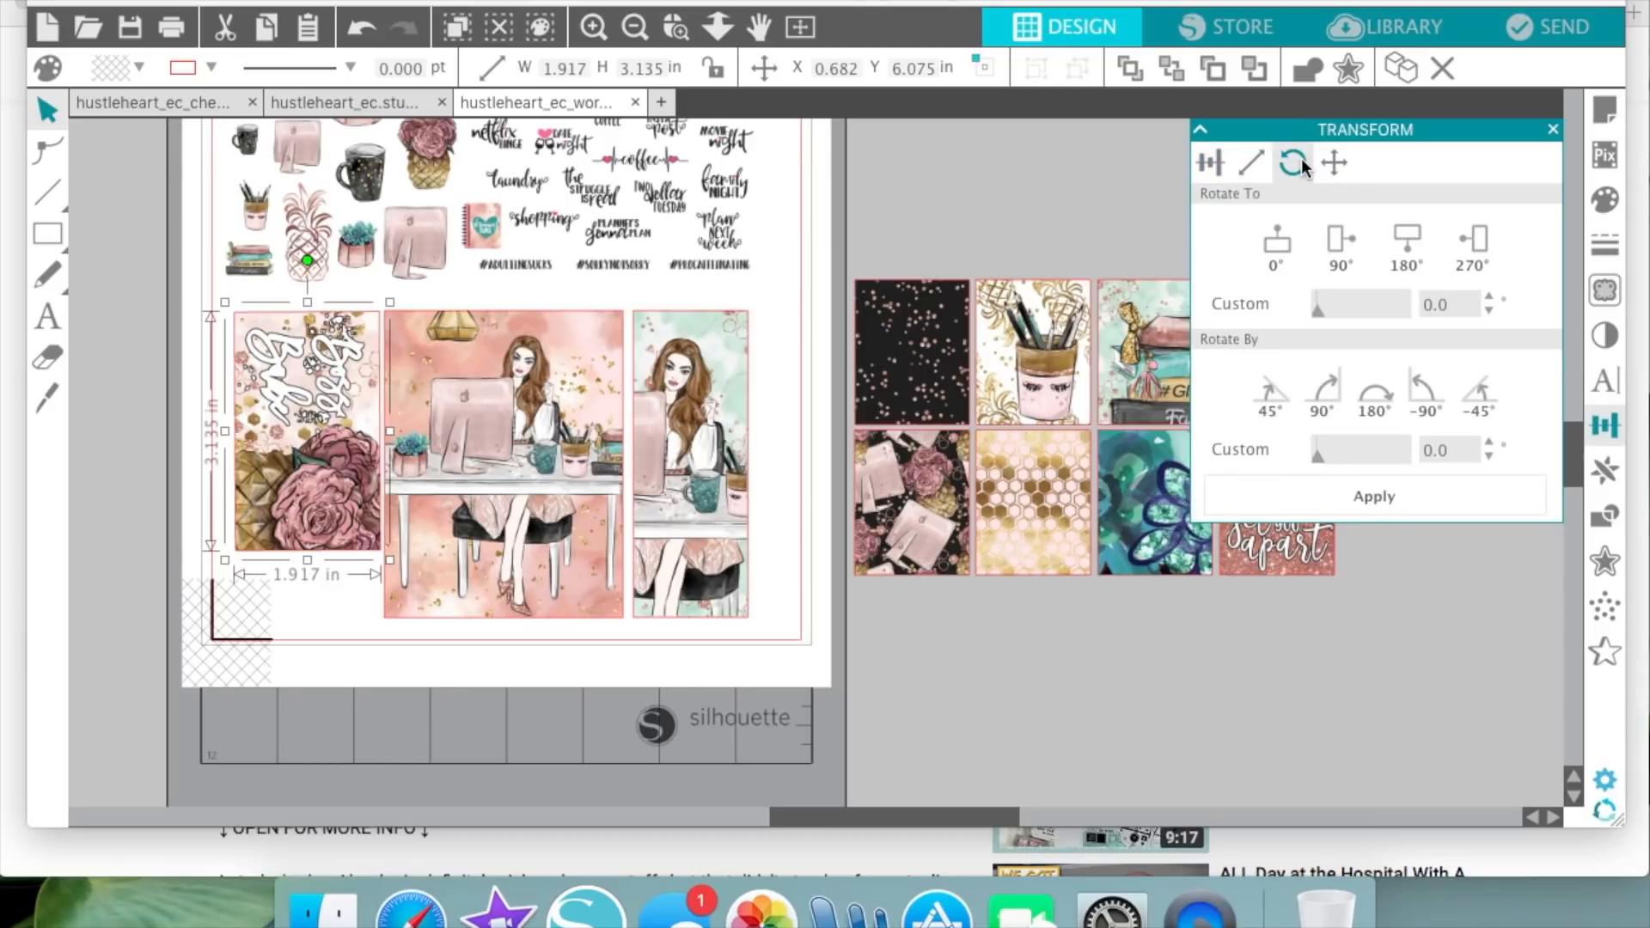
left_click(1416, 400)
left_click_drag(258, 429, 941, 679)
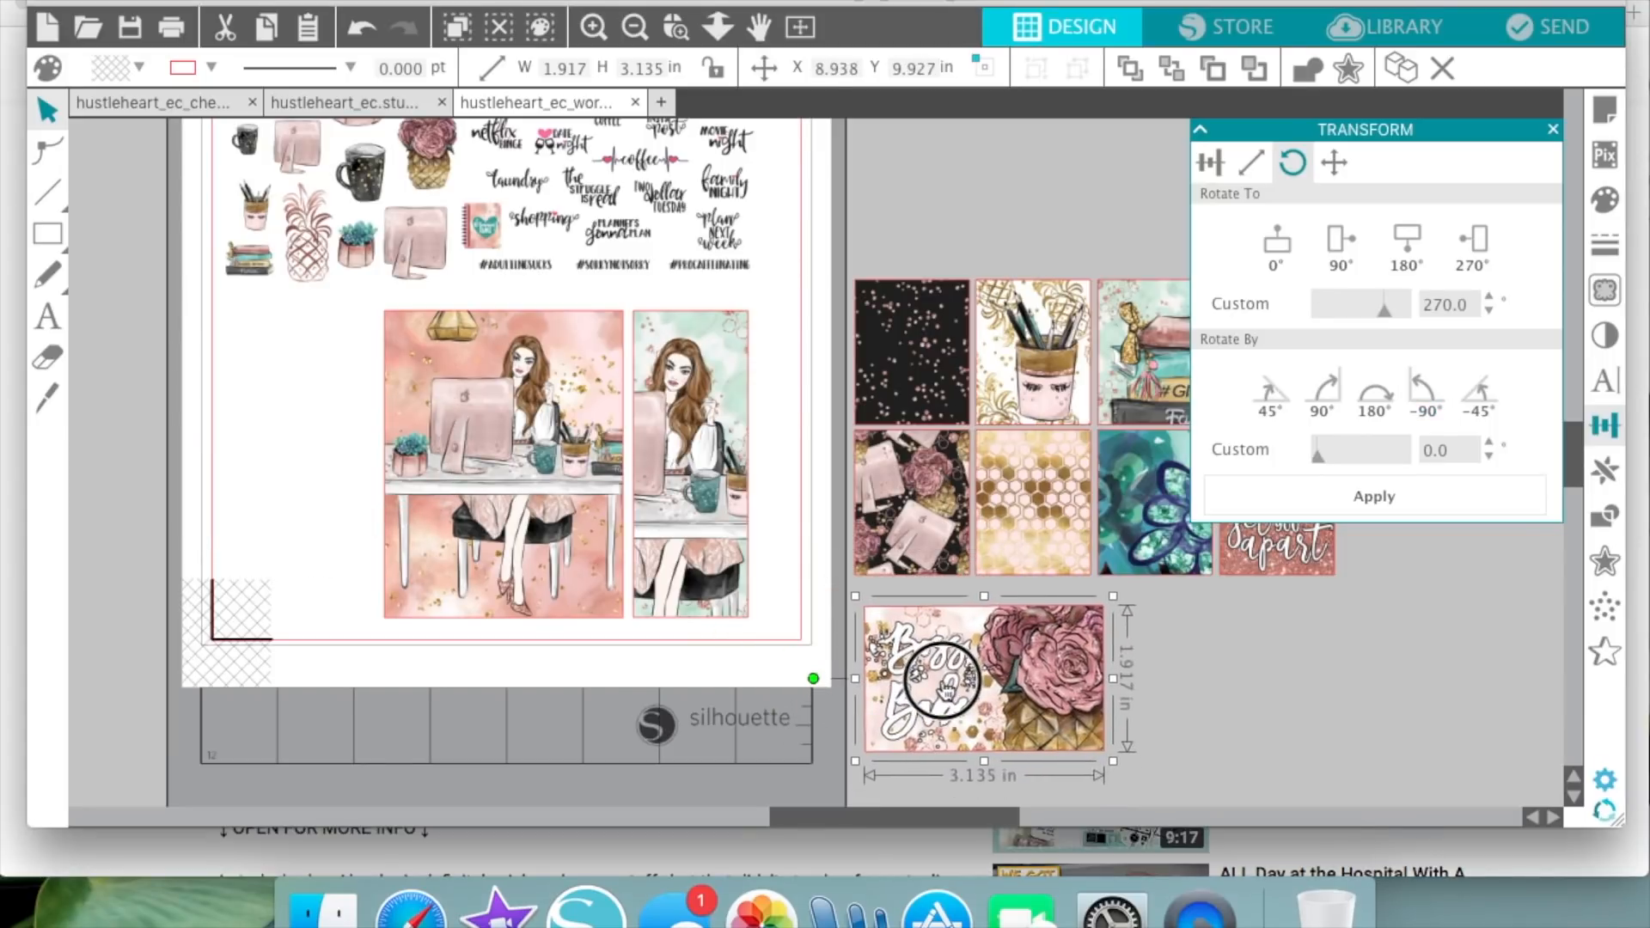
left_click(1187, 699)
scroll(1187, 703, "right", 3)
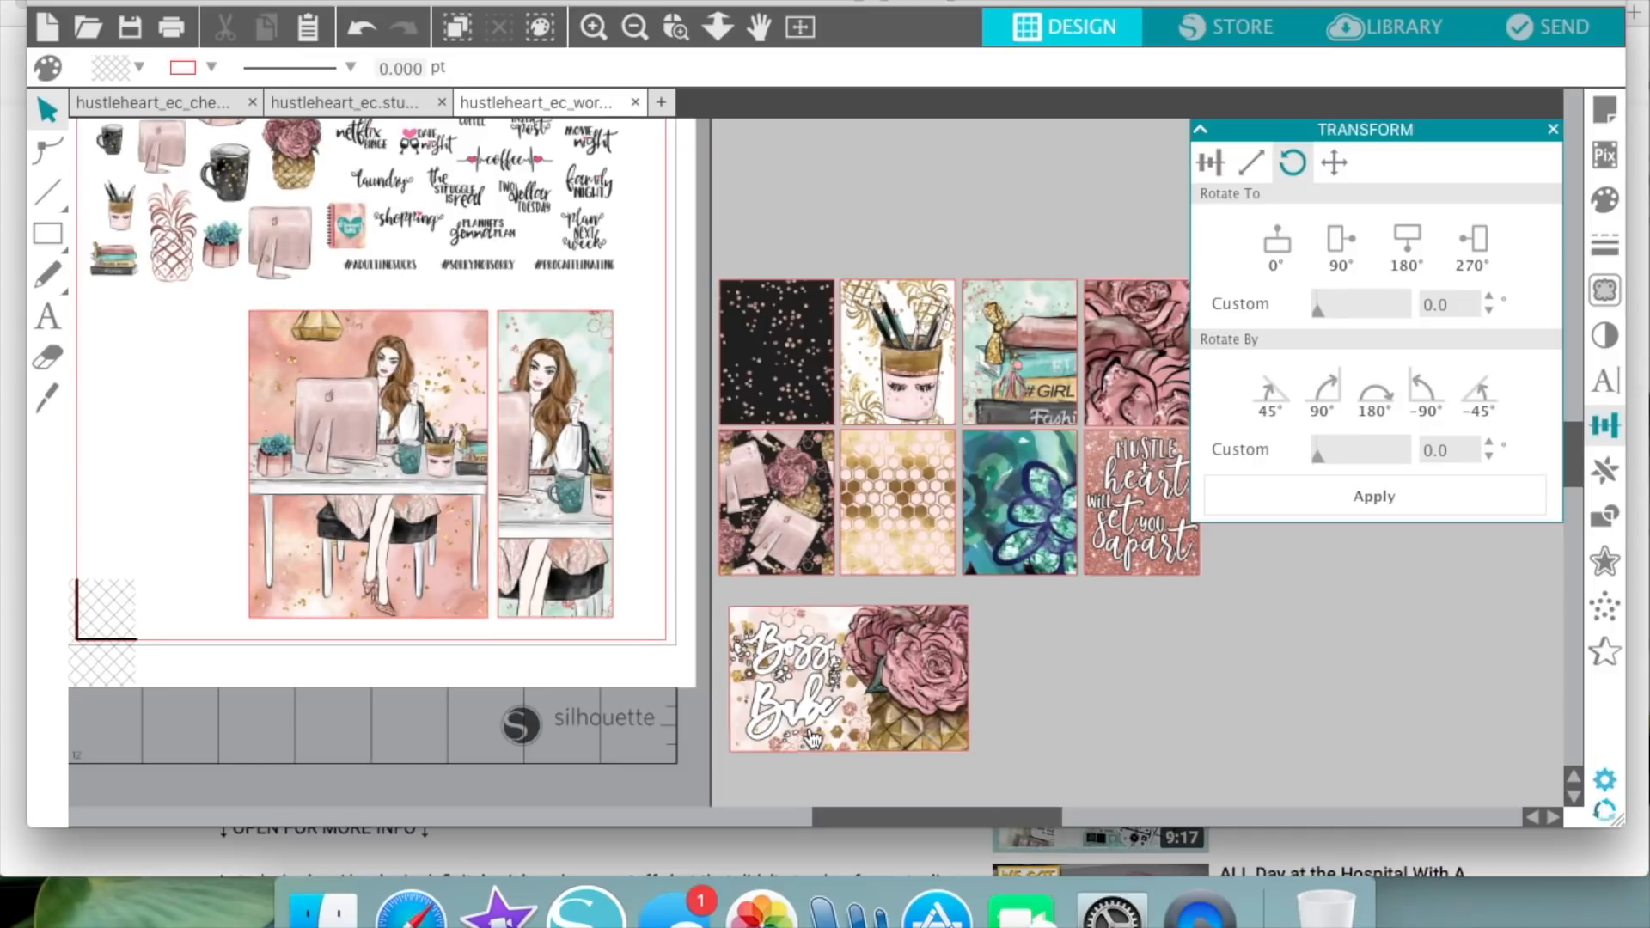
scroll(812, 739, "right", 2)
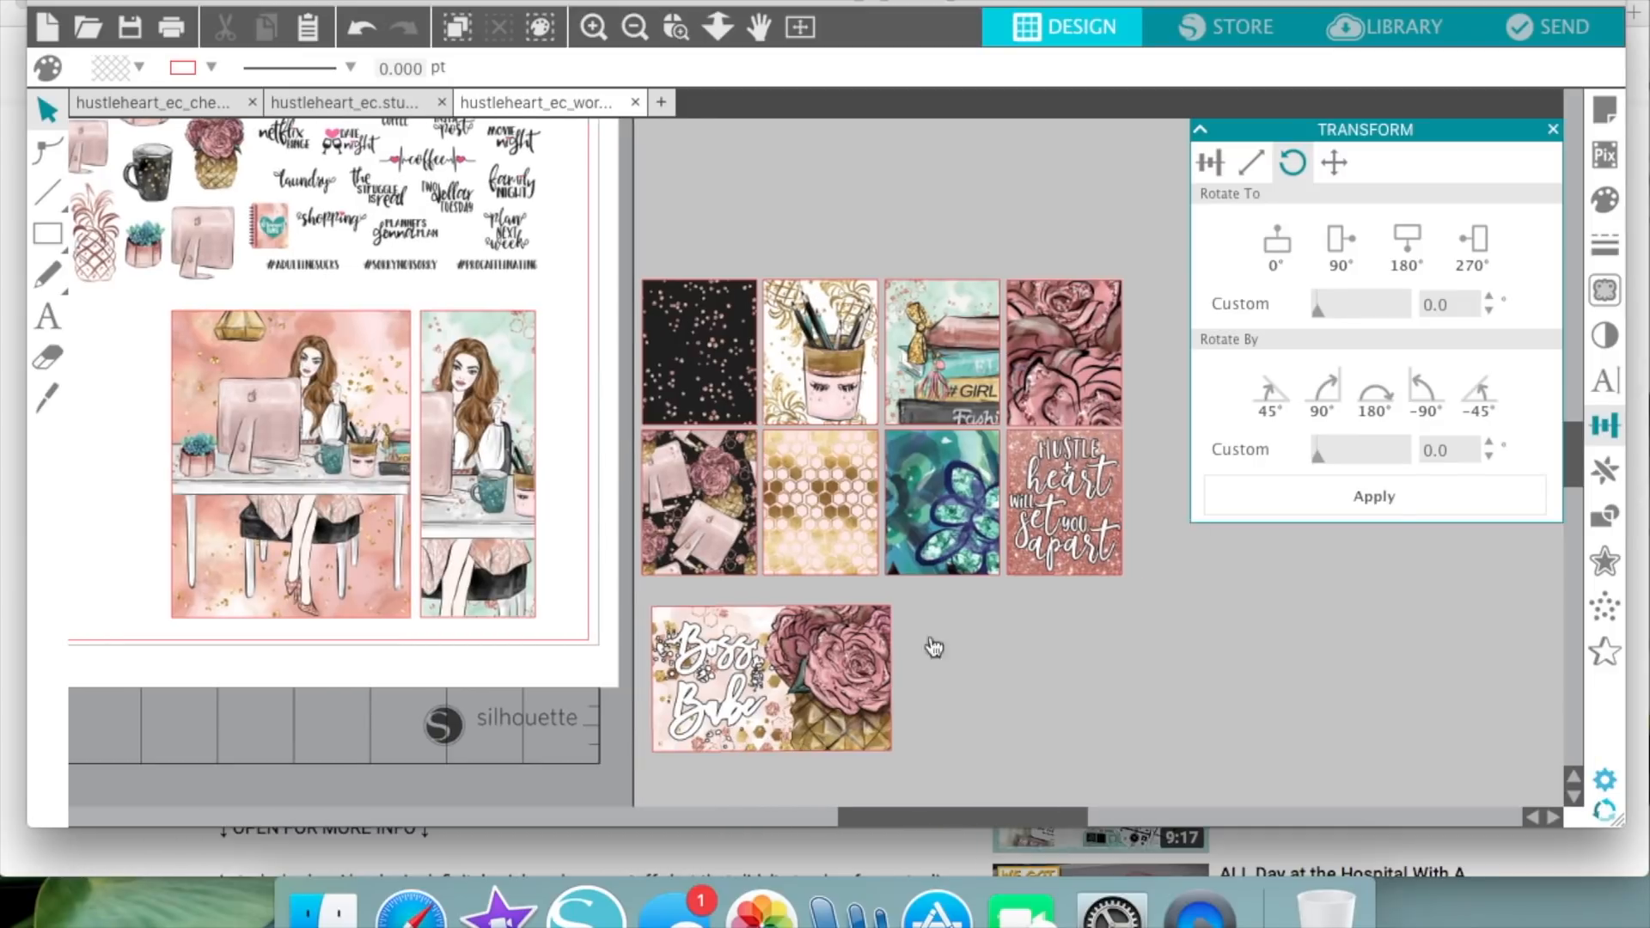
left_click(1061, 564)
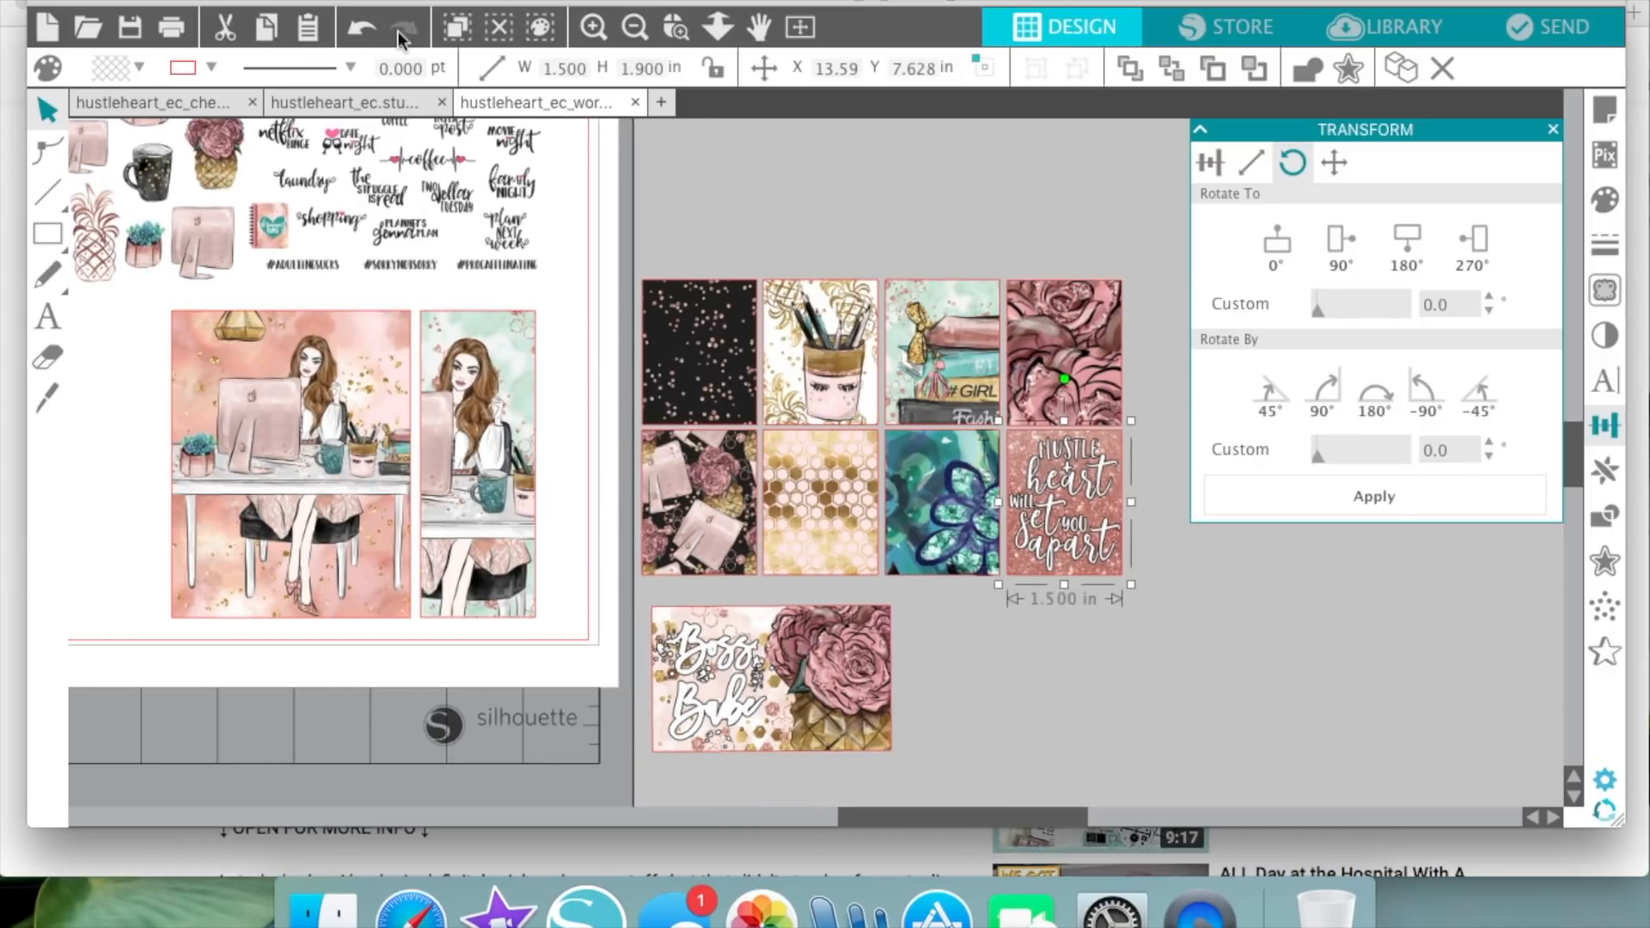
left_click(139, 69)
left_click(307, 129)
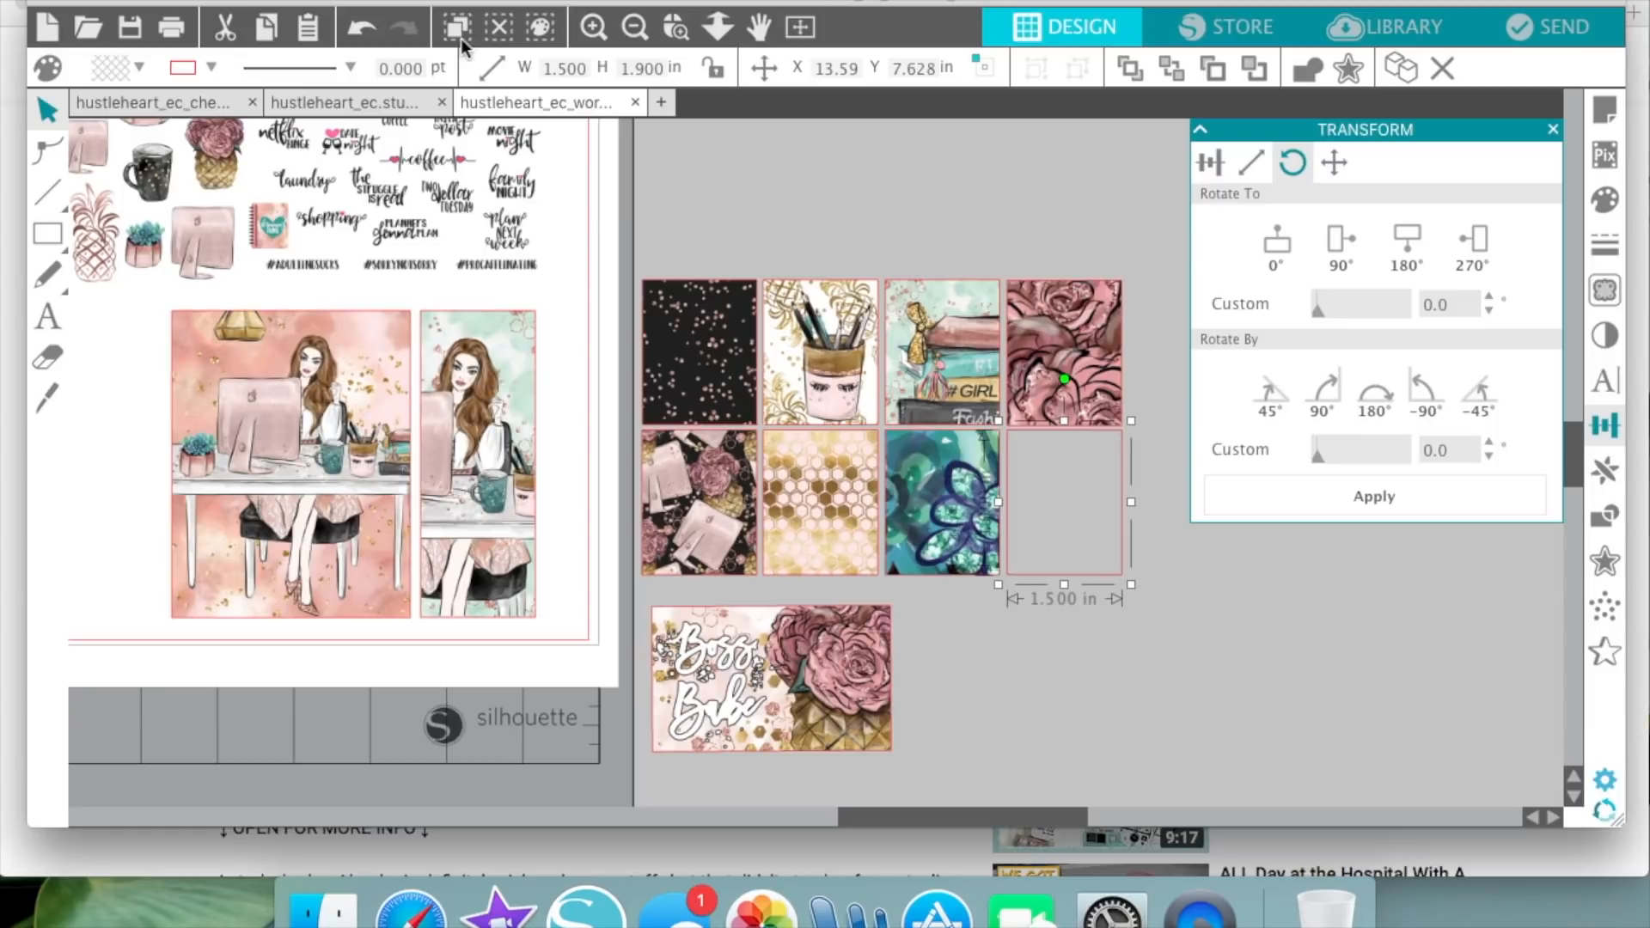
left_click(361, 27)
- Move the "heart will set you apart" full-box sticker out of the grid and, after trying solid fills, set its fill to transparent
left_click_drag(1061, 516, 1068, 643)
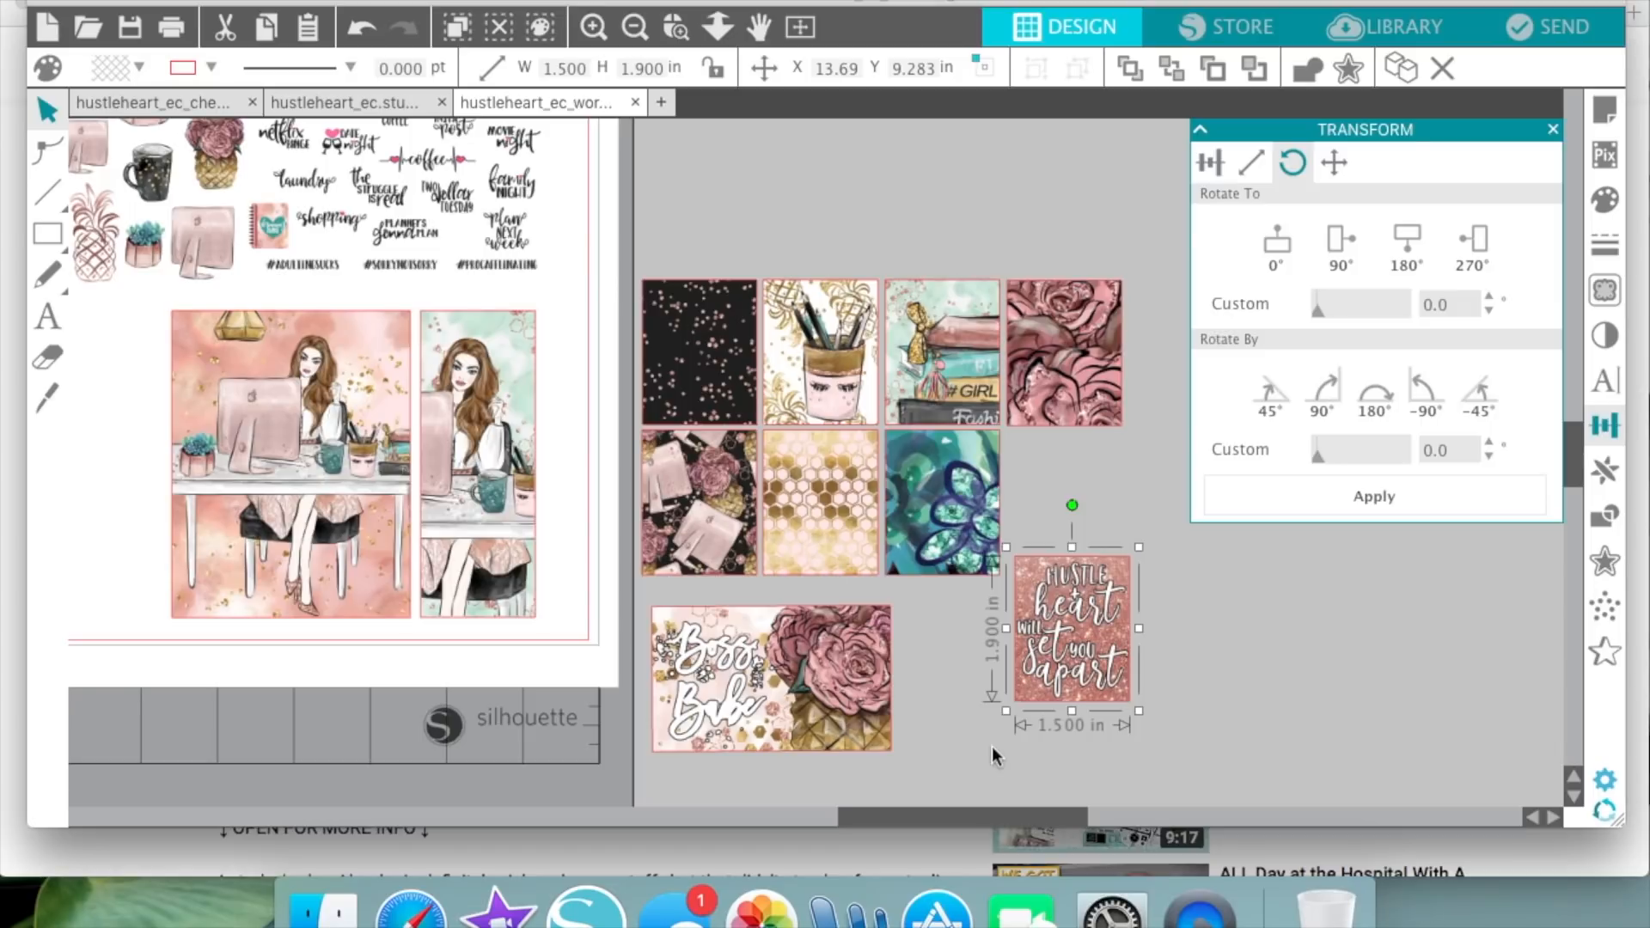
left_click_drag(1078, 681, 1076, 657)
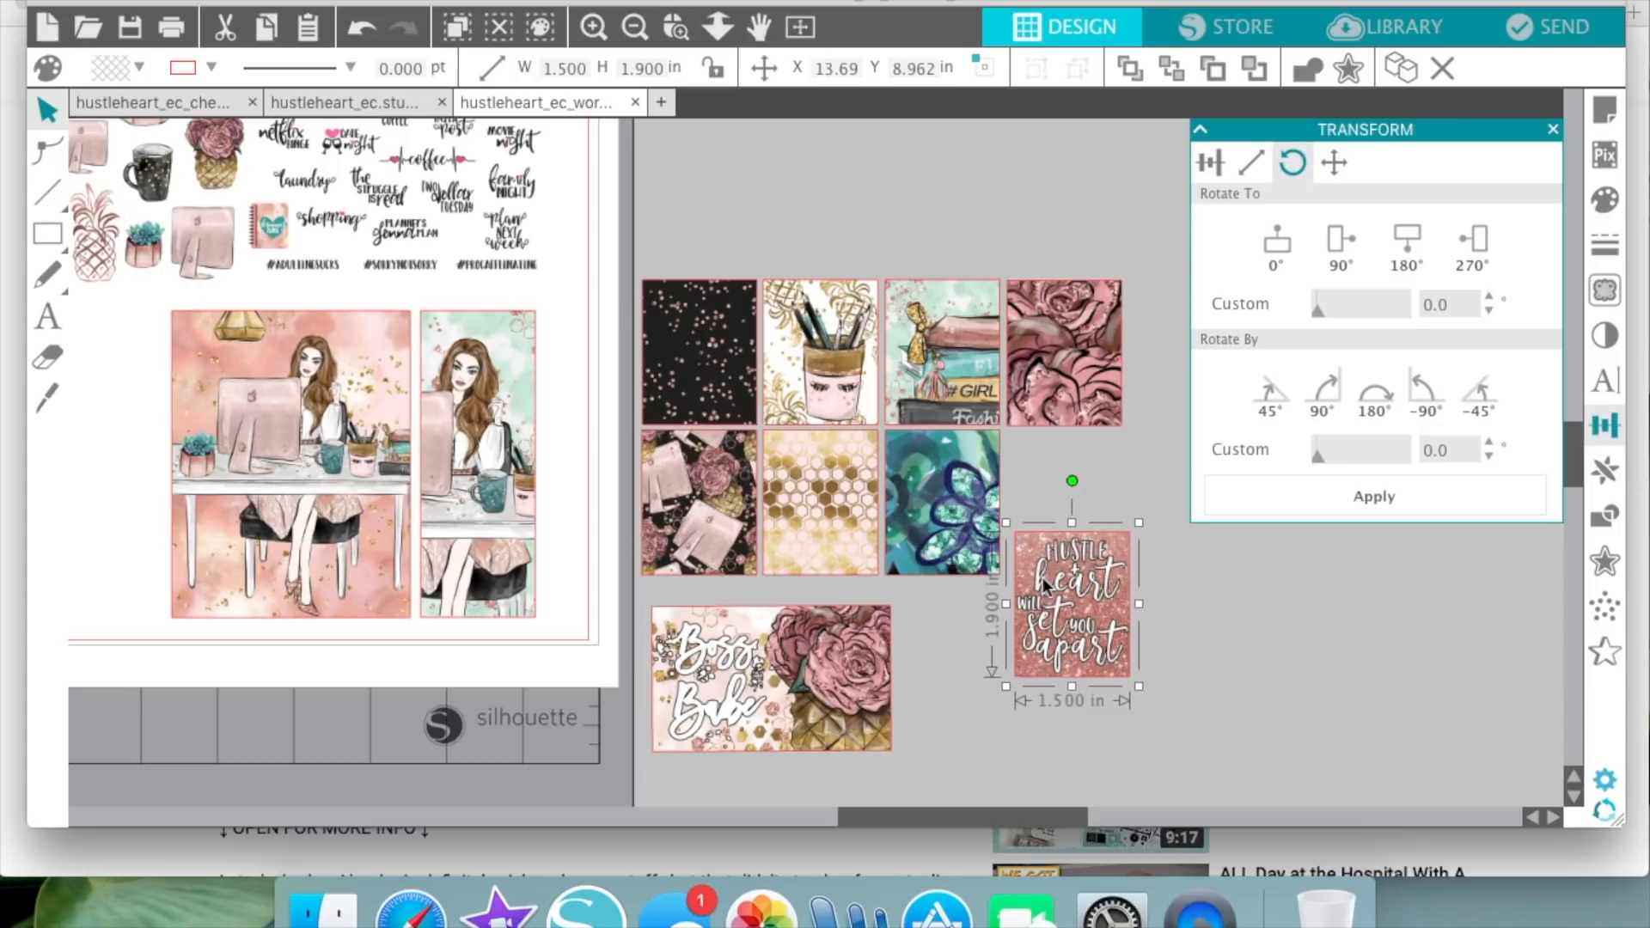
left_click(137, 68)
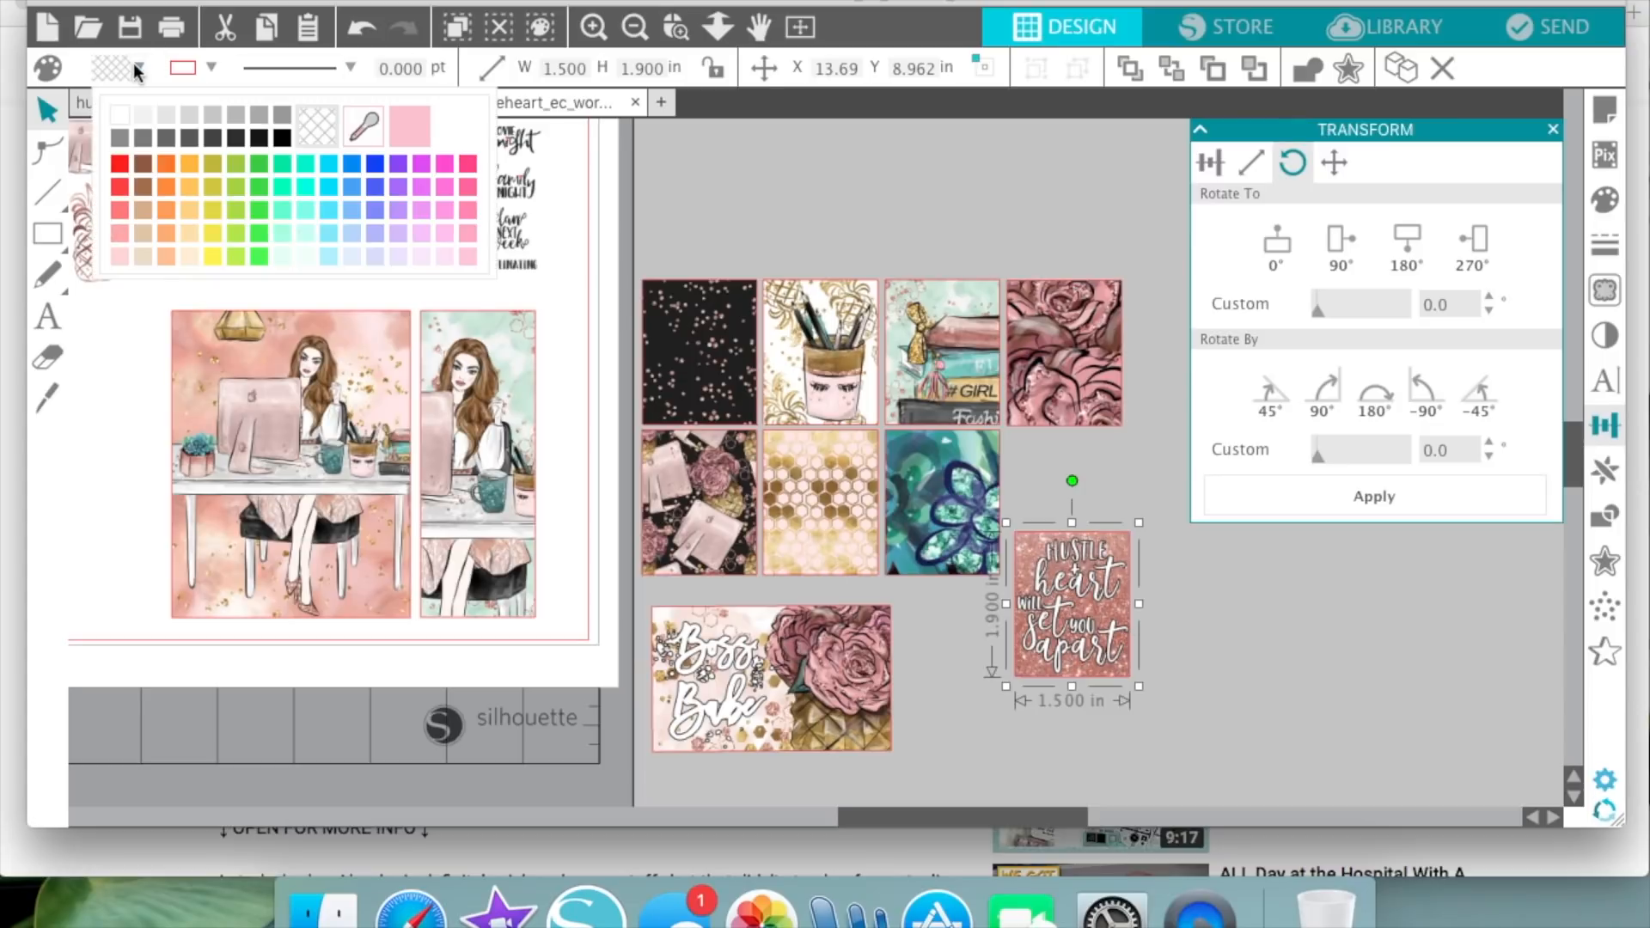
left_click(189, 187)
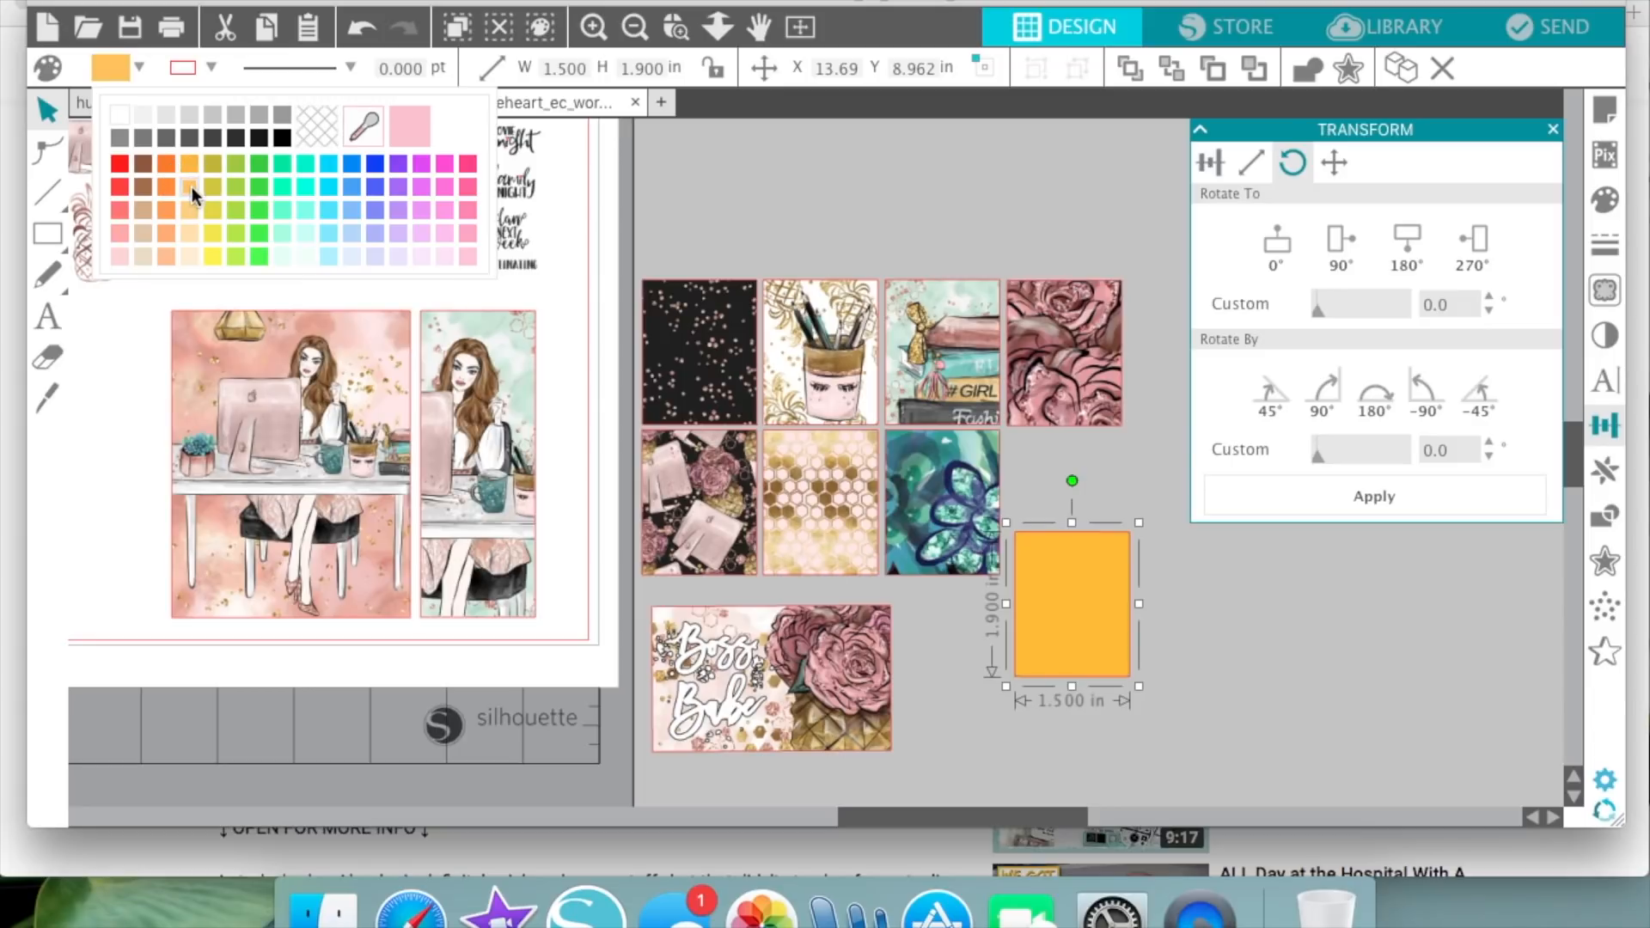
left_click(257, 206)
left_click(347, 204)
left_click(426, 208)
left_click(467, 189)
left_click(467, 164)
left_click(397, 184)
left_click(317, 117)
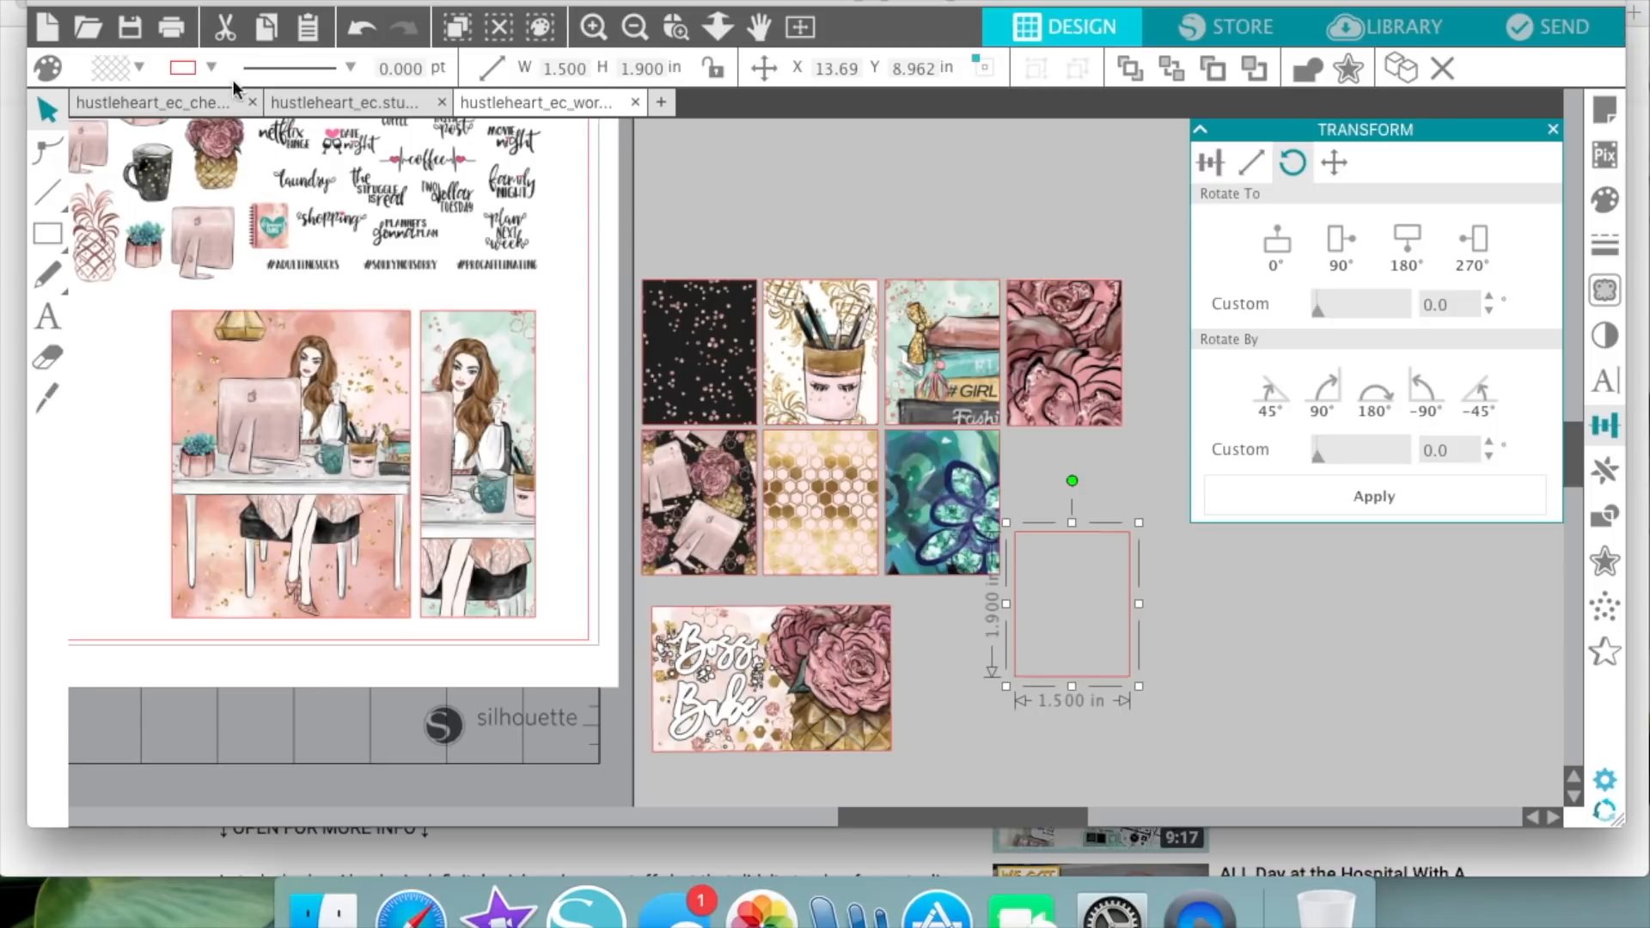
- Try other line colors, including transparent, on the emptied sticker frame and set its outline back to red
left_click(210, 68)
left_click(384, 140)
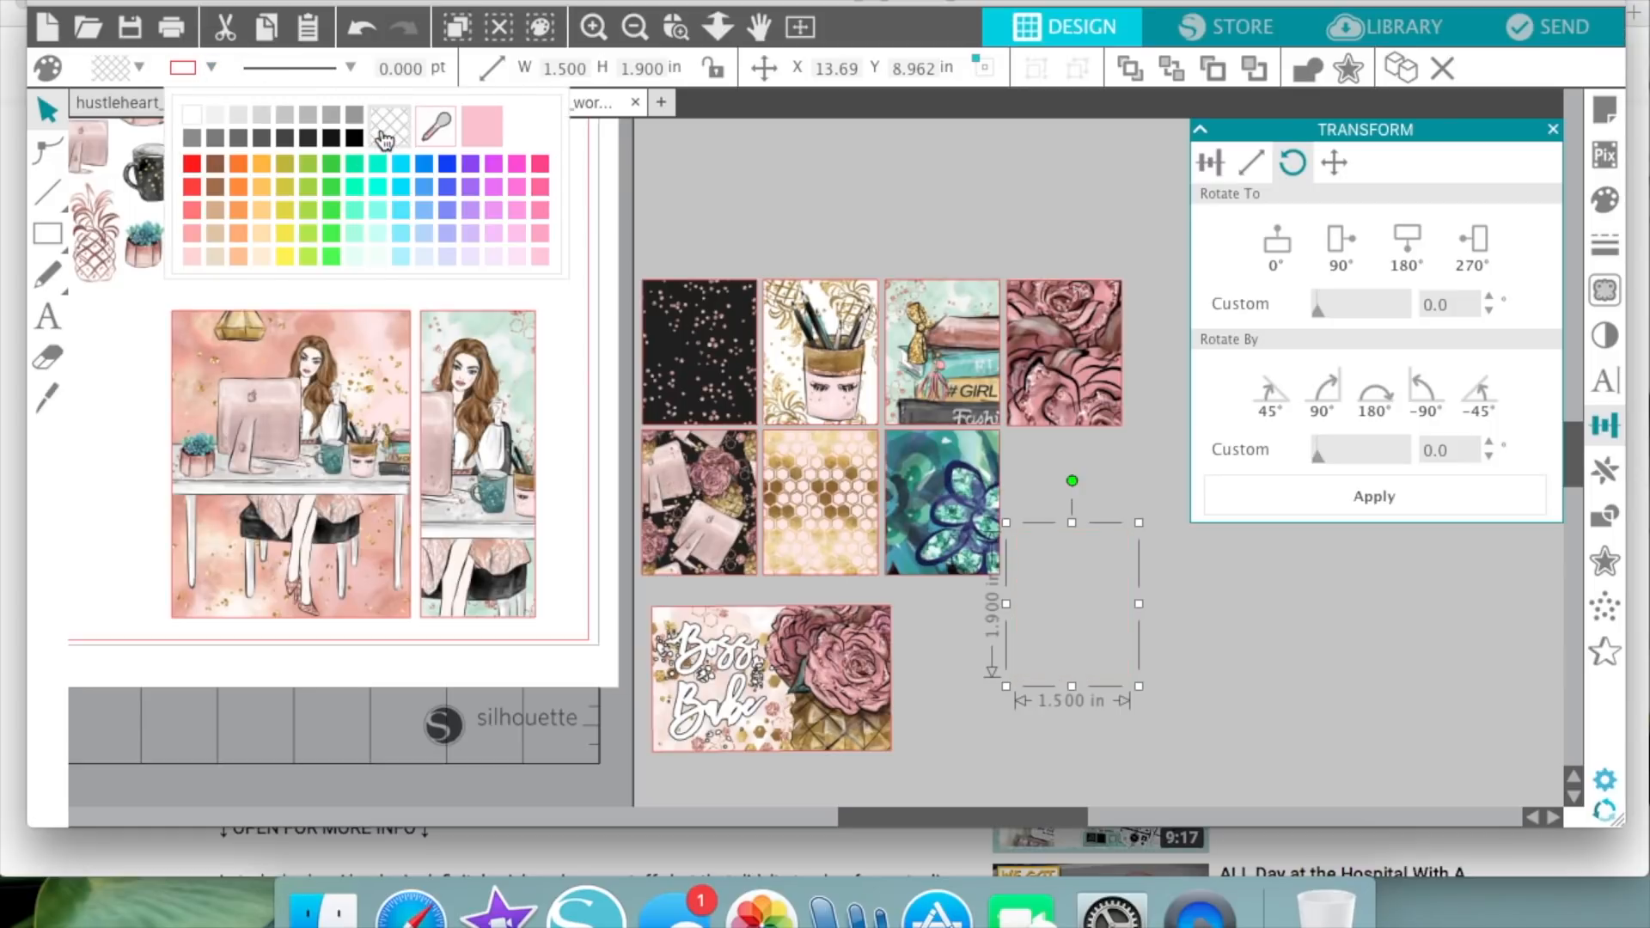
left_click(191, 166)
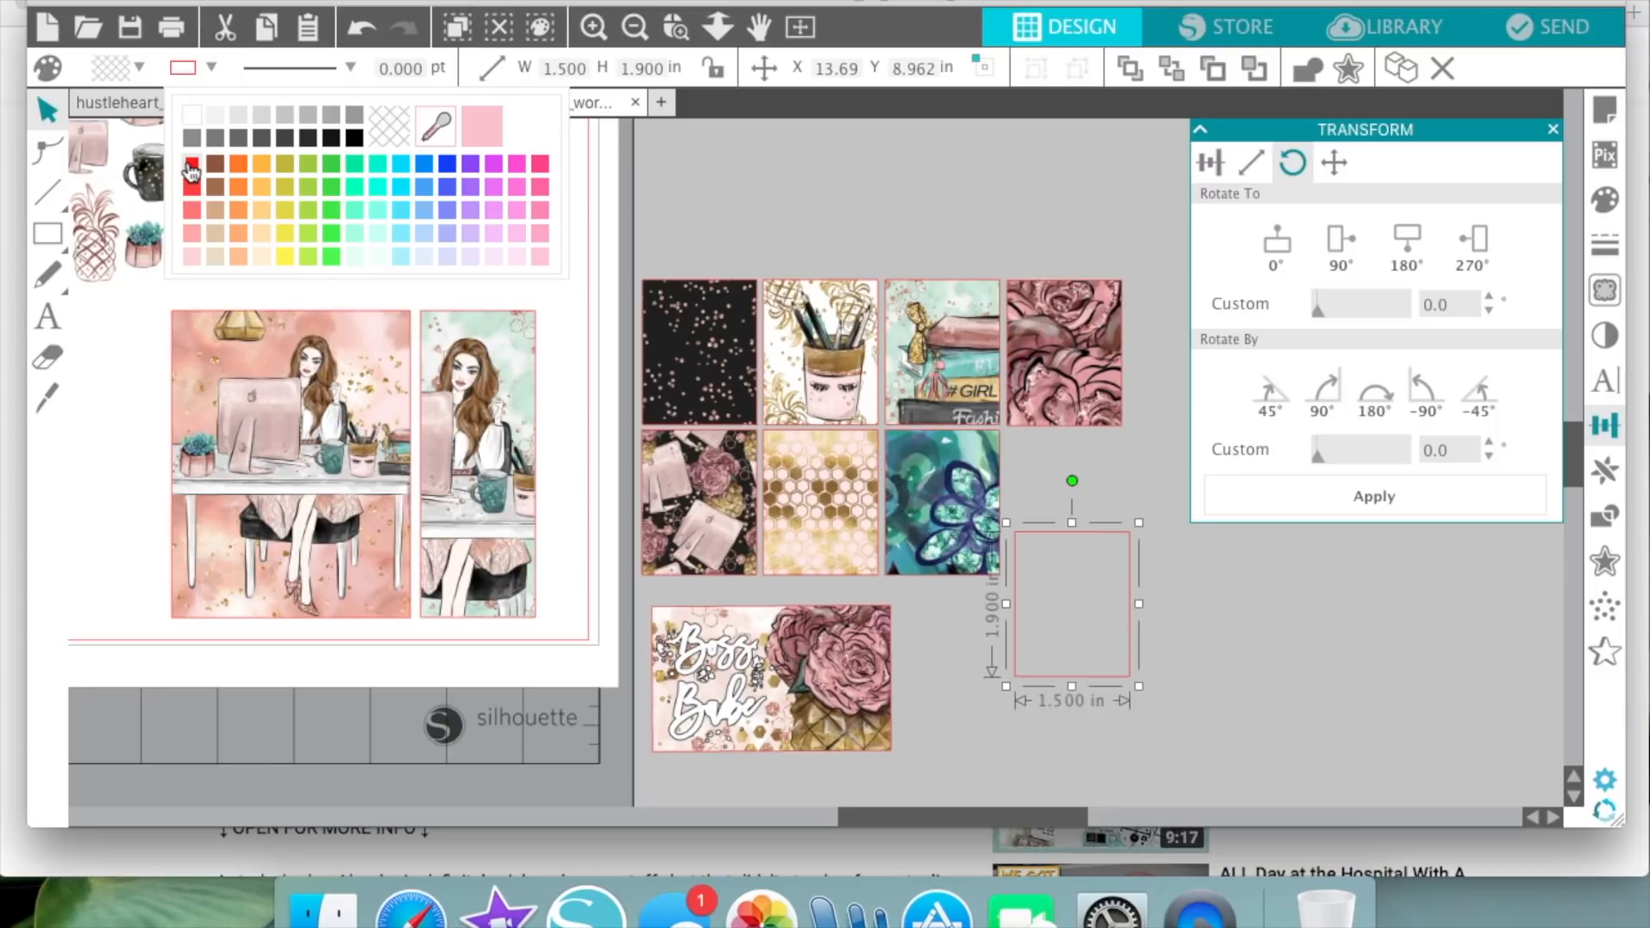
left_click(331, 230)
left_click(190, 168)
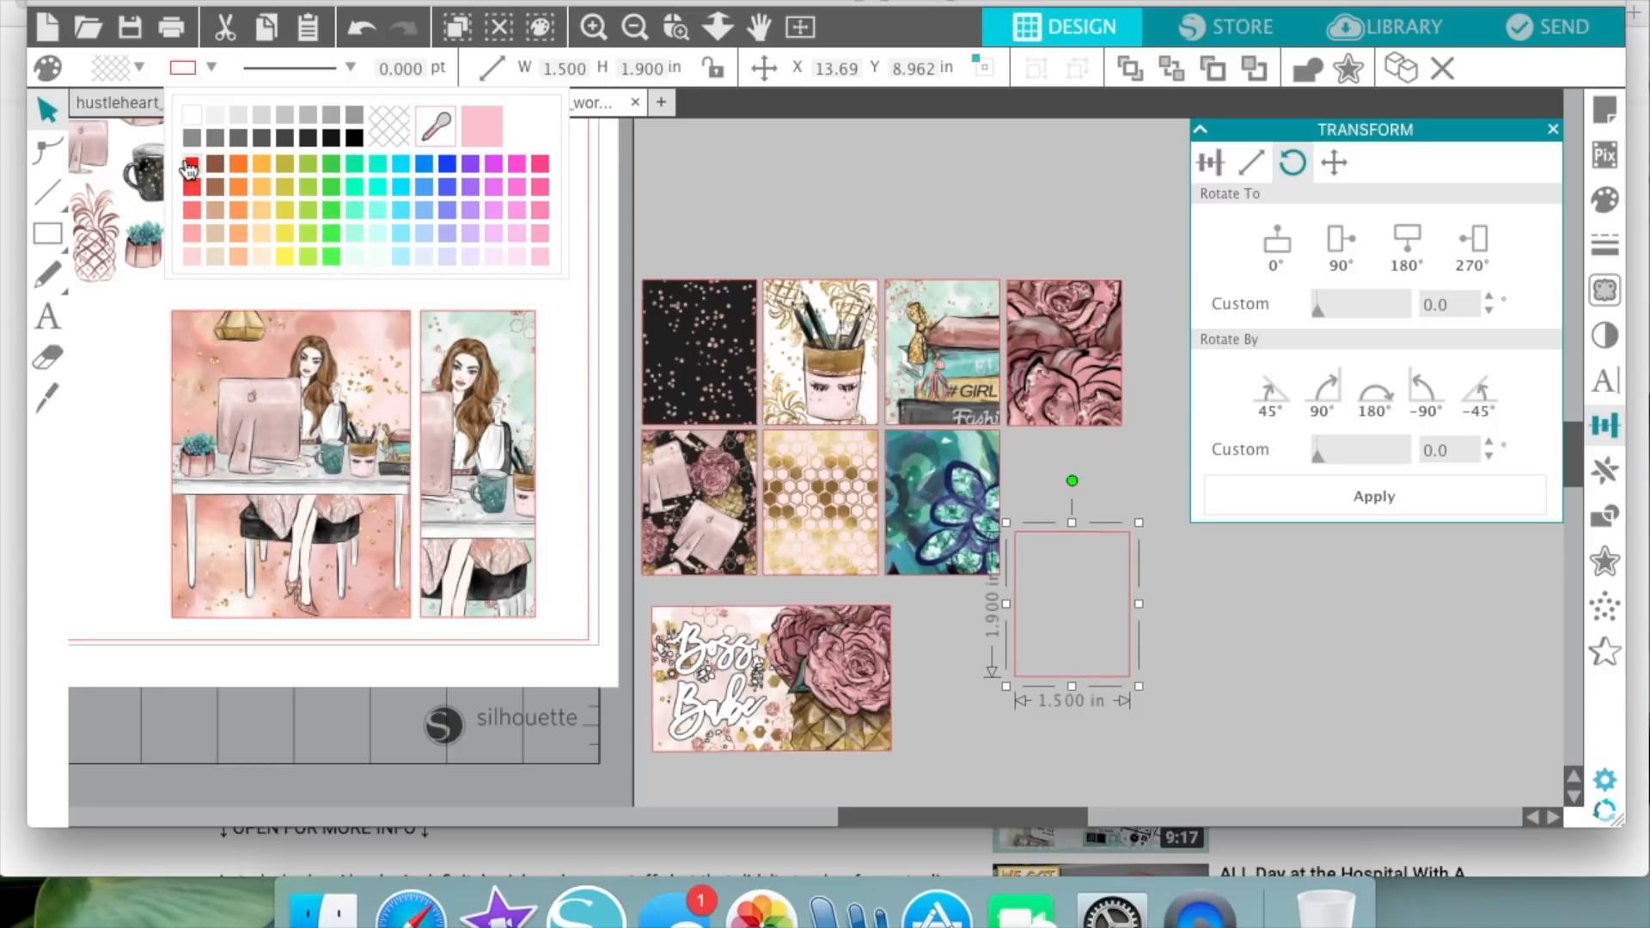
left_click(212, 67)
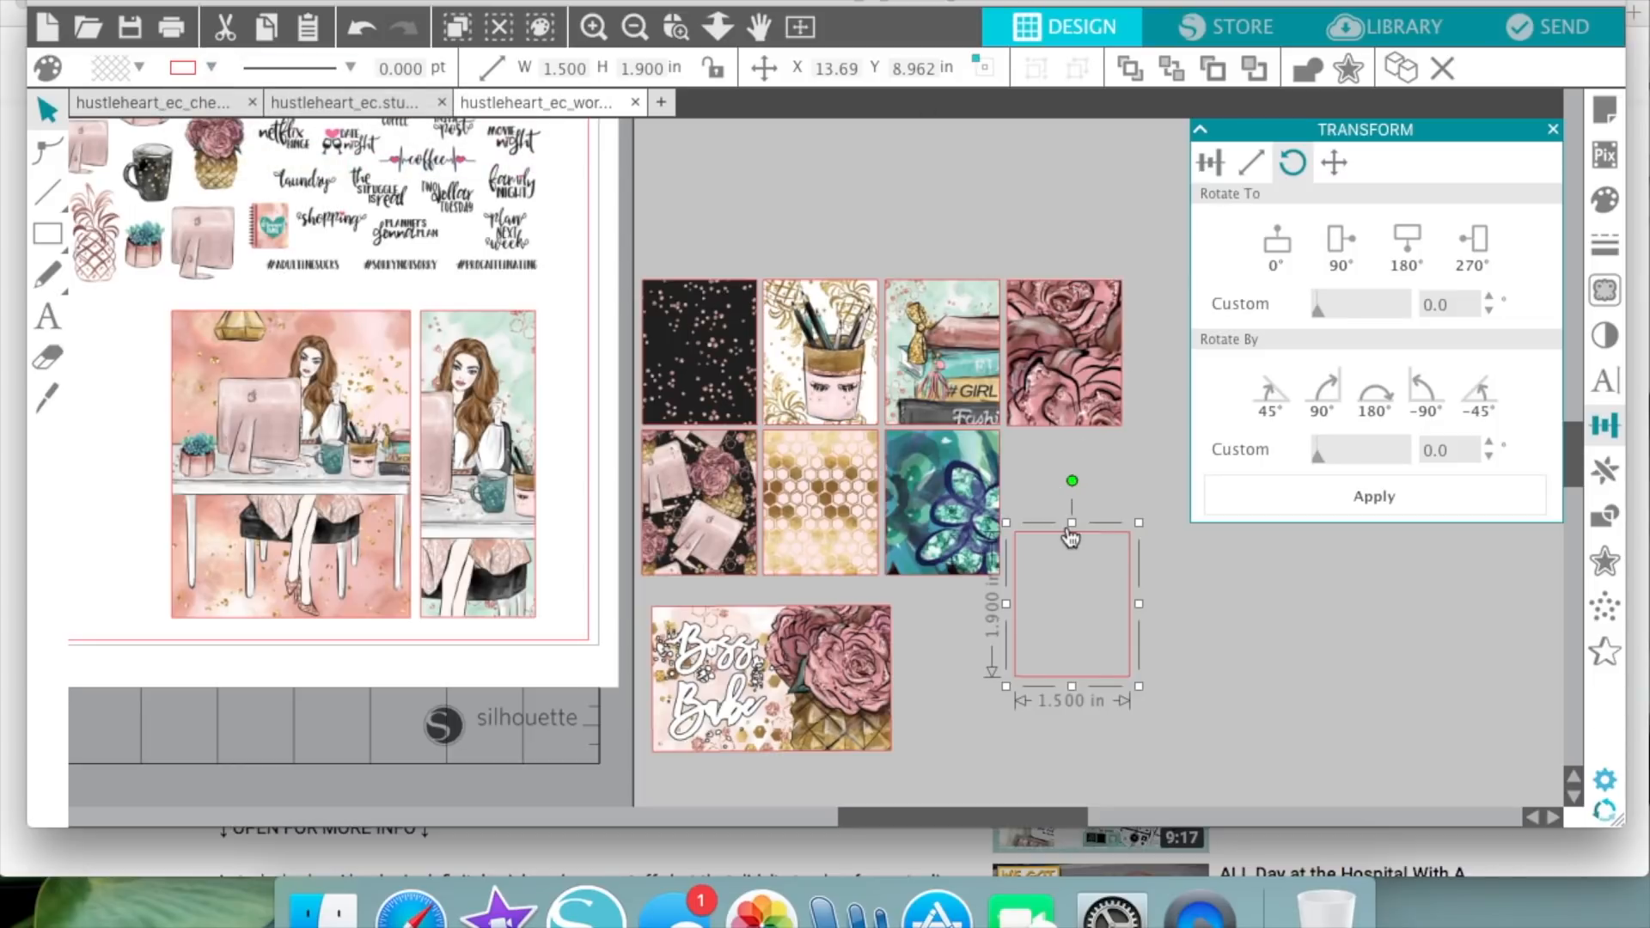
- Place the empty full-box frame over the Boss Babe lettering and nudge the Boss Babe sticker slightly to fine-tune the framing
left_click_drag(1048, 541, 695, 617)
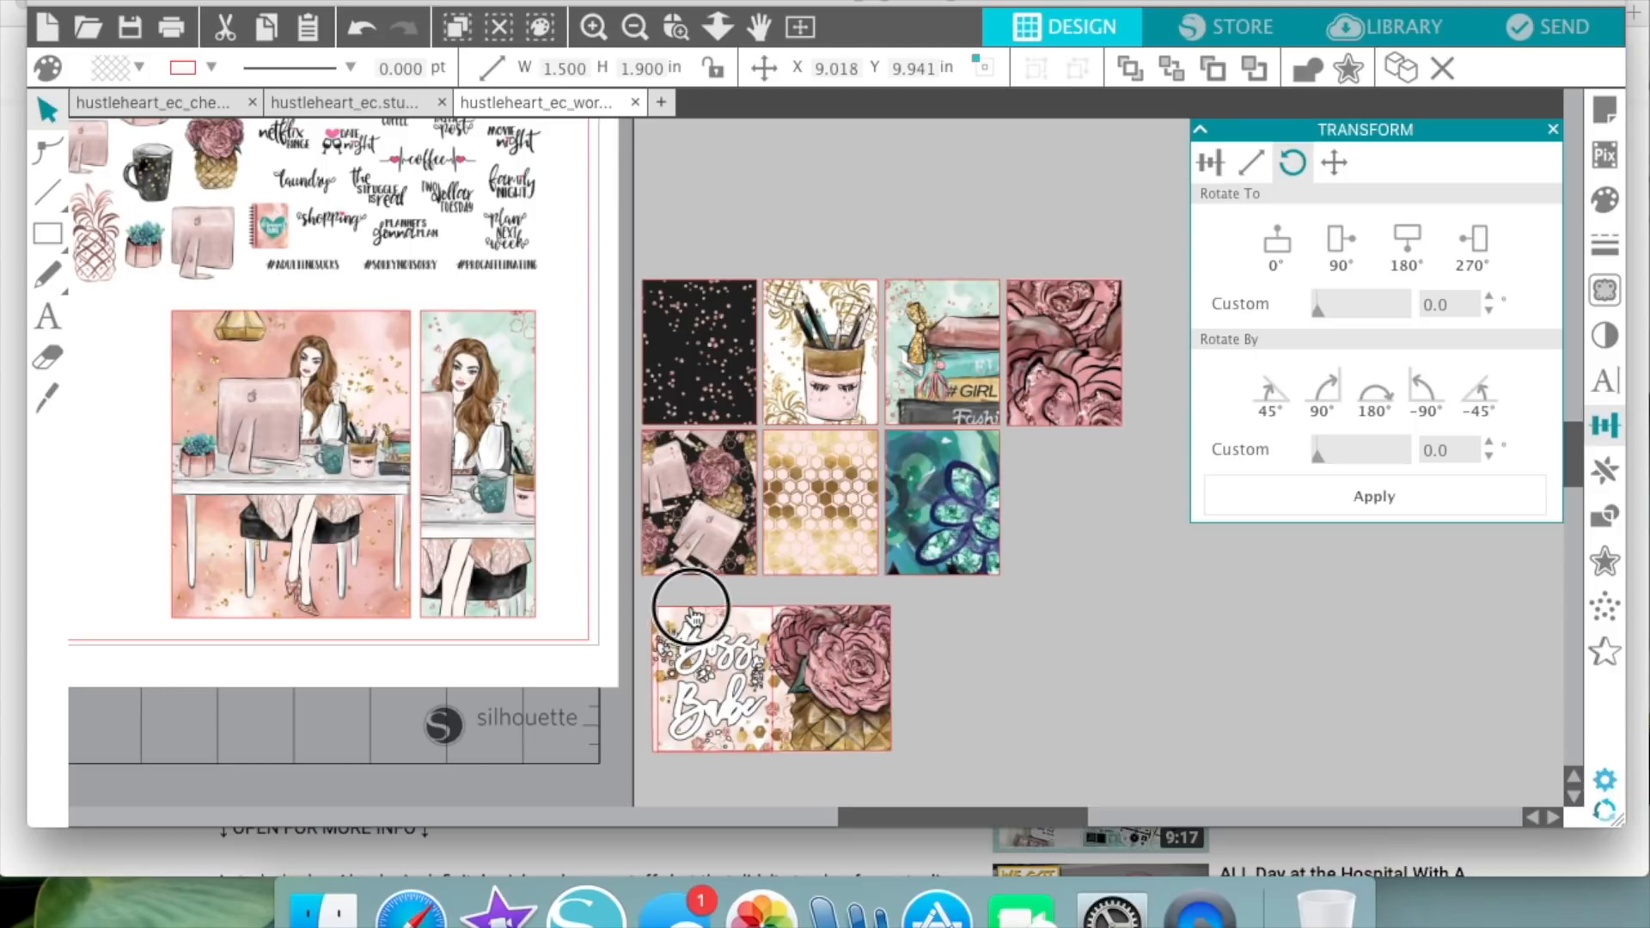
left_click_drag(694, 617, 694, 617)
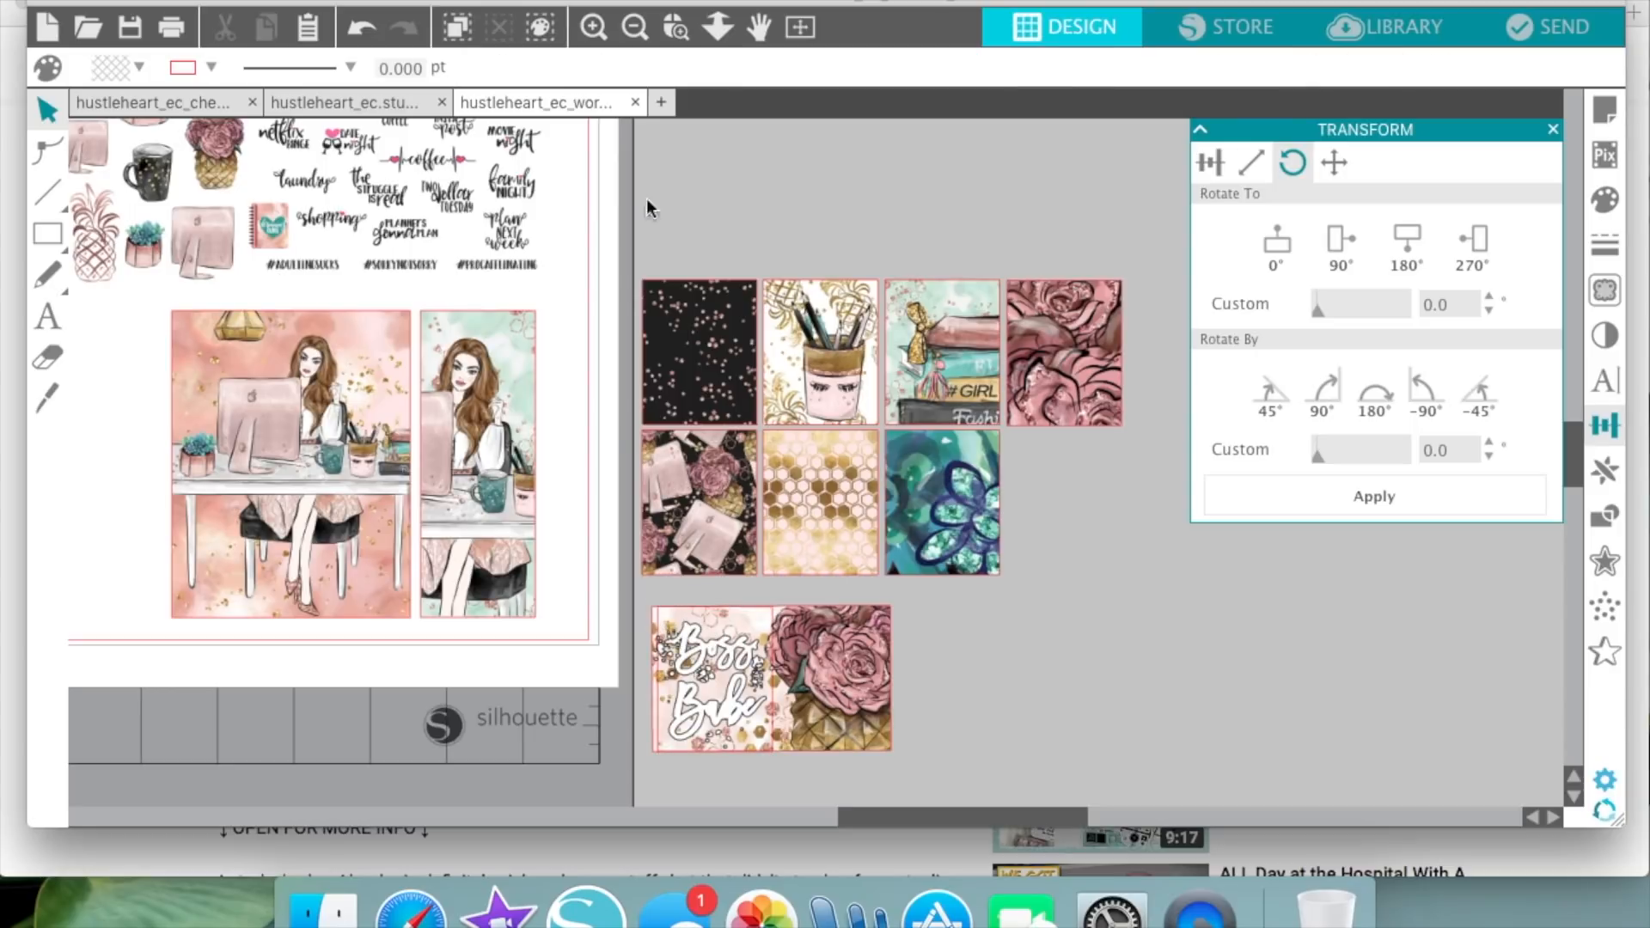
left_click(593, 26)
left_click(592, 26)
scroll(670, 344, "down", 5)
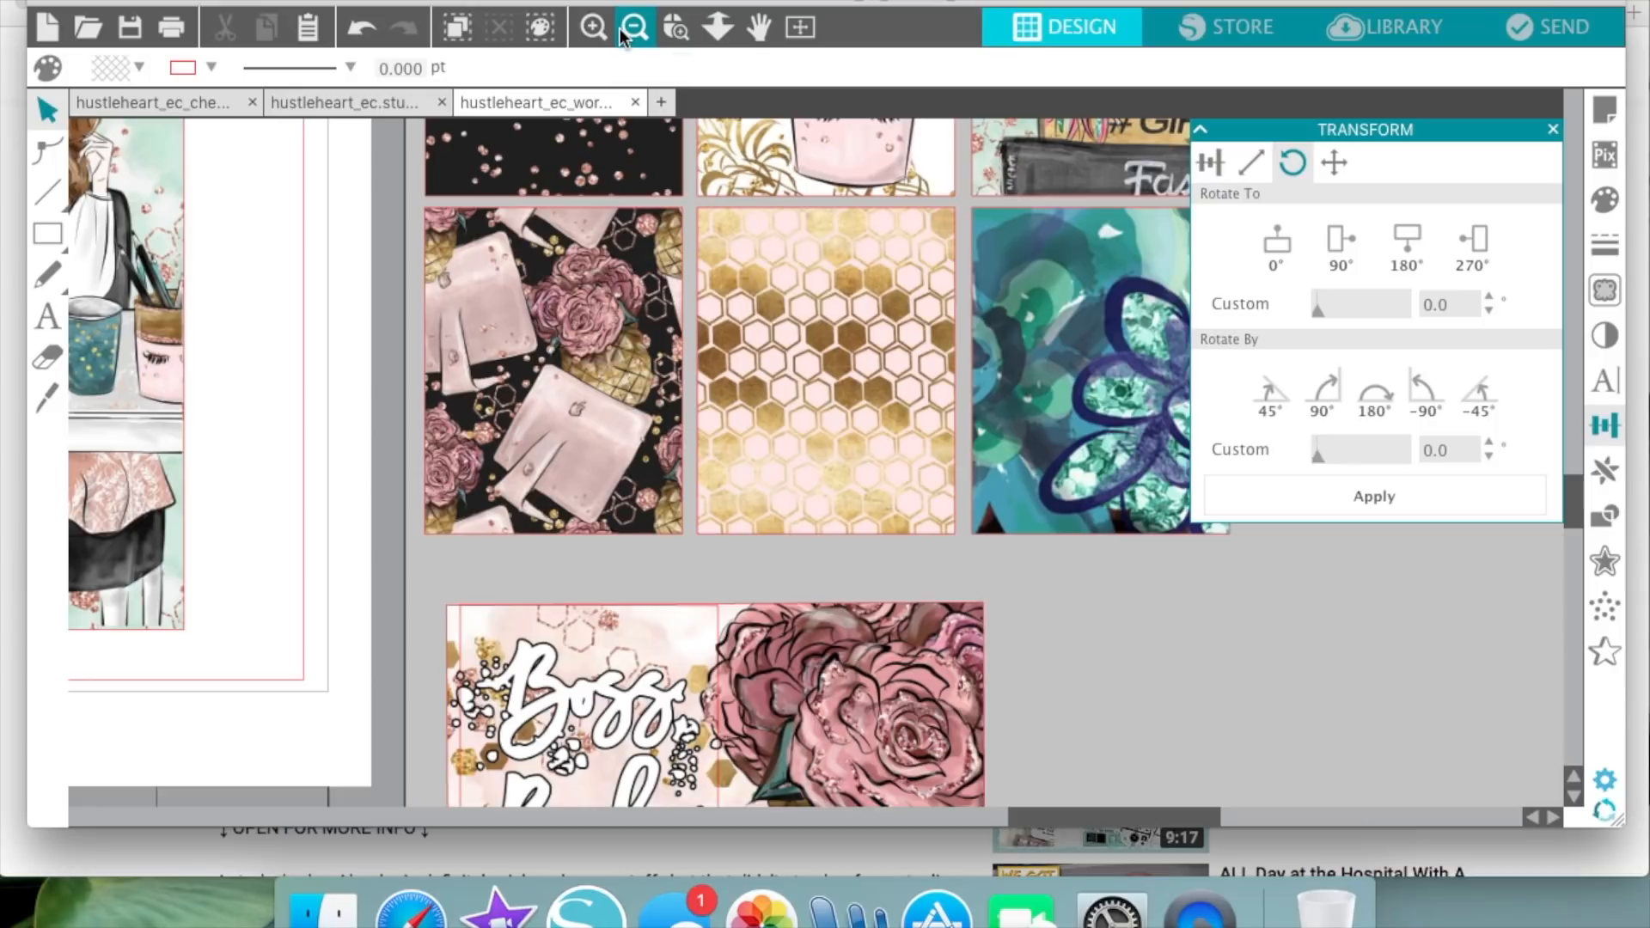
scroll(668, 471, "down", 3)
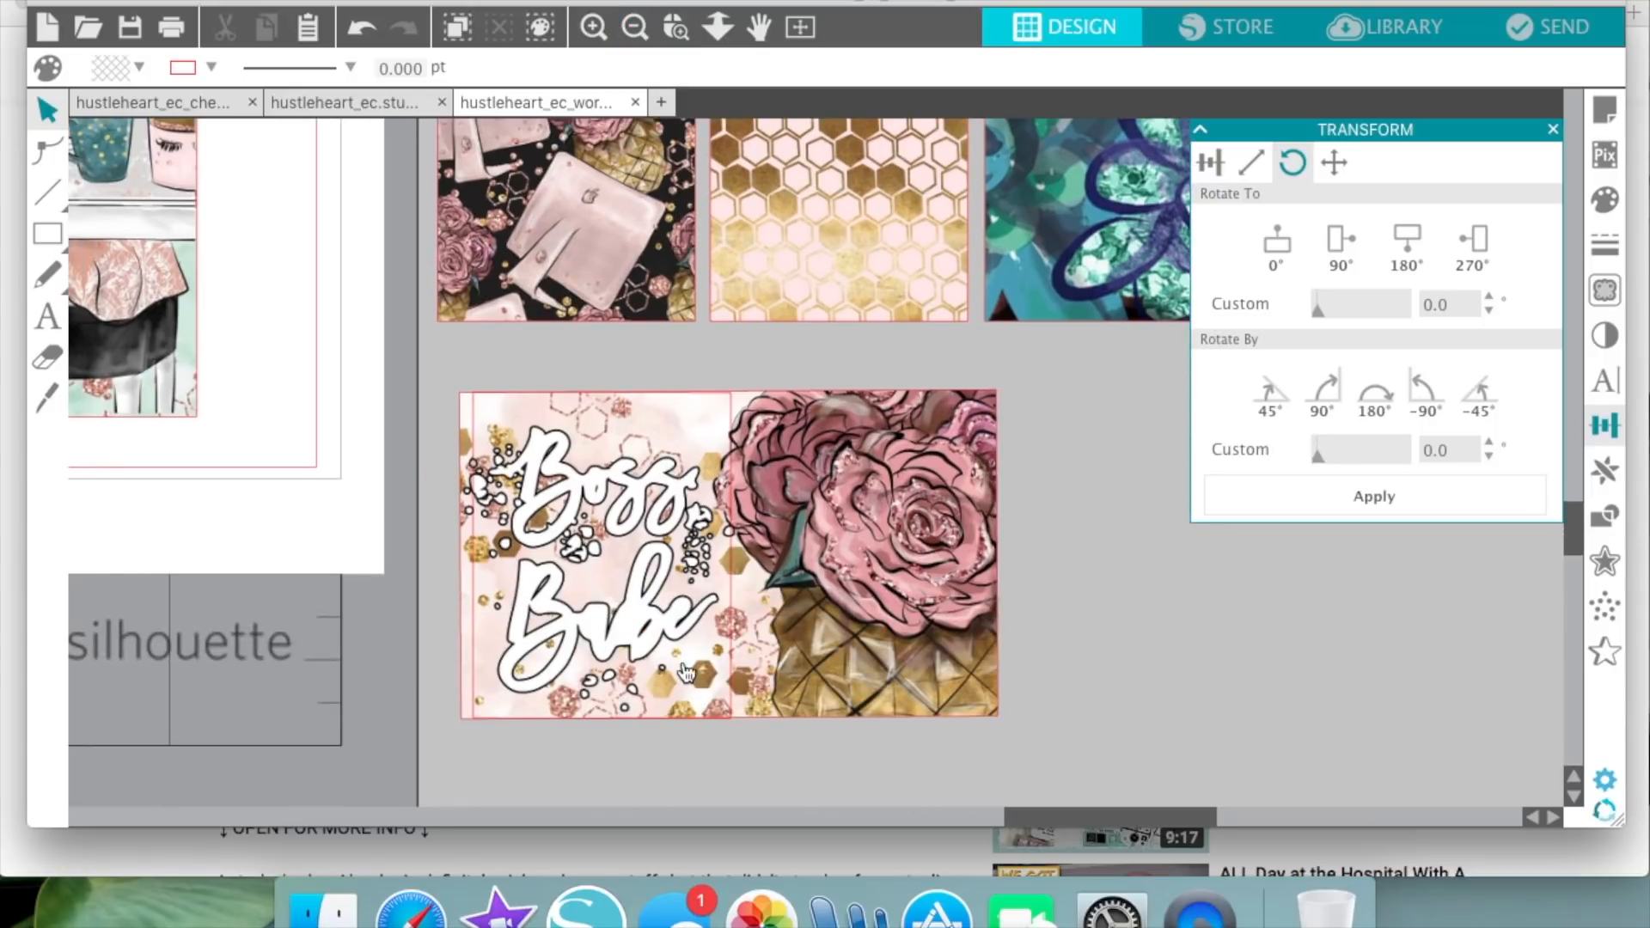
left_click_drag(815, 690, 810, 690)
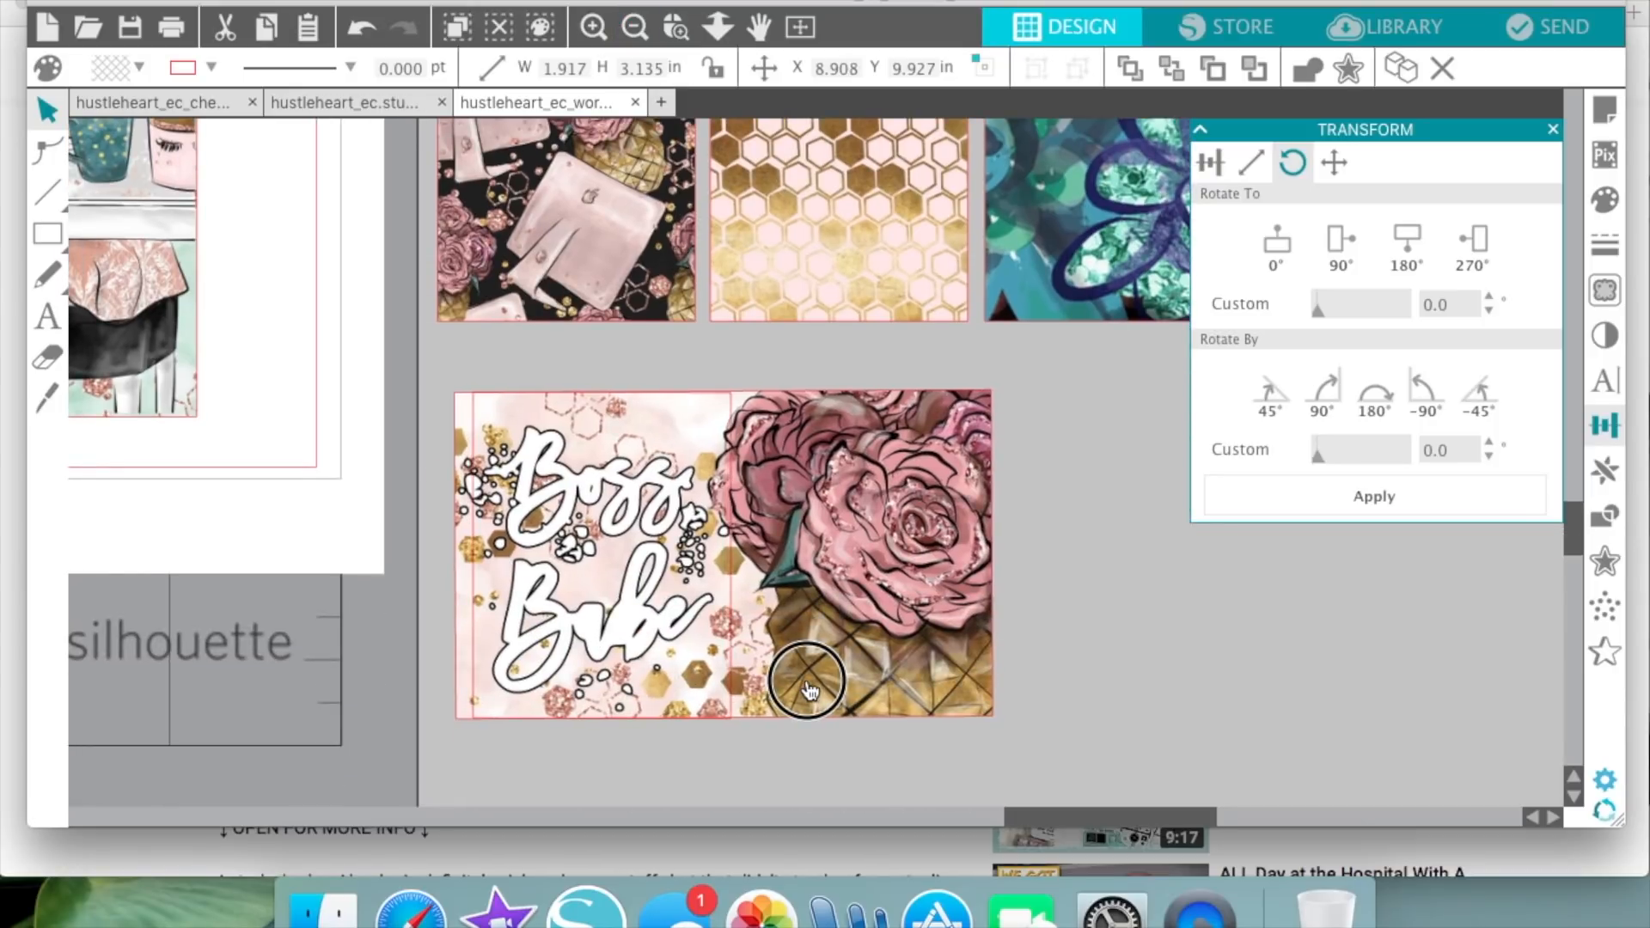
left_click_drag(808, 690, 812, 690)
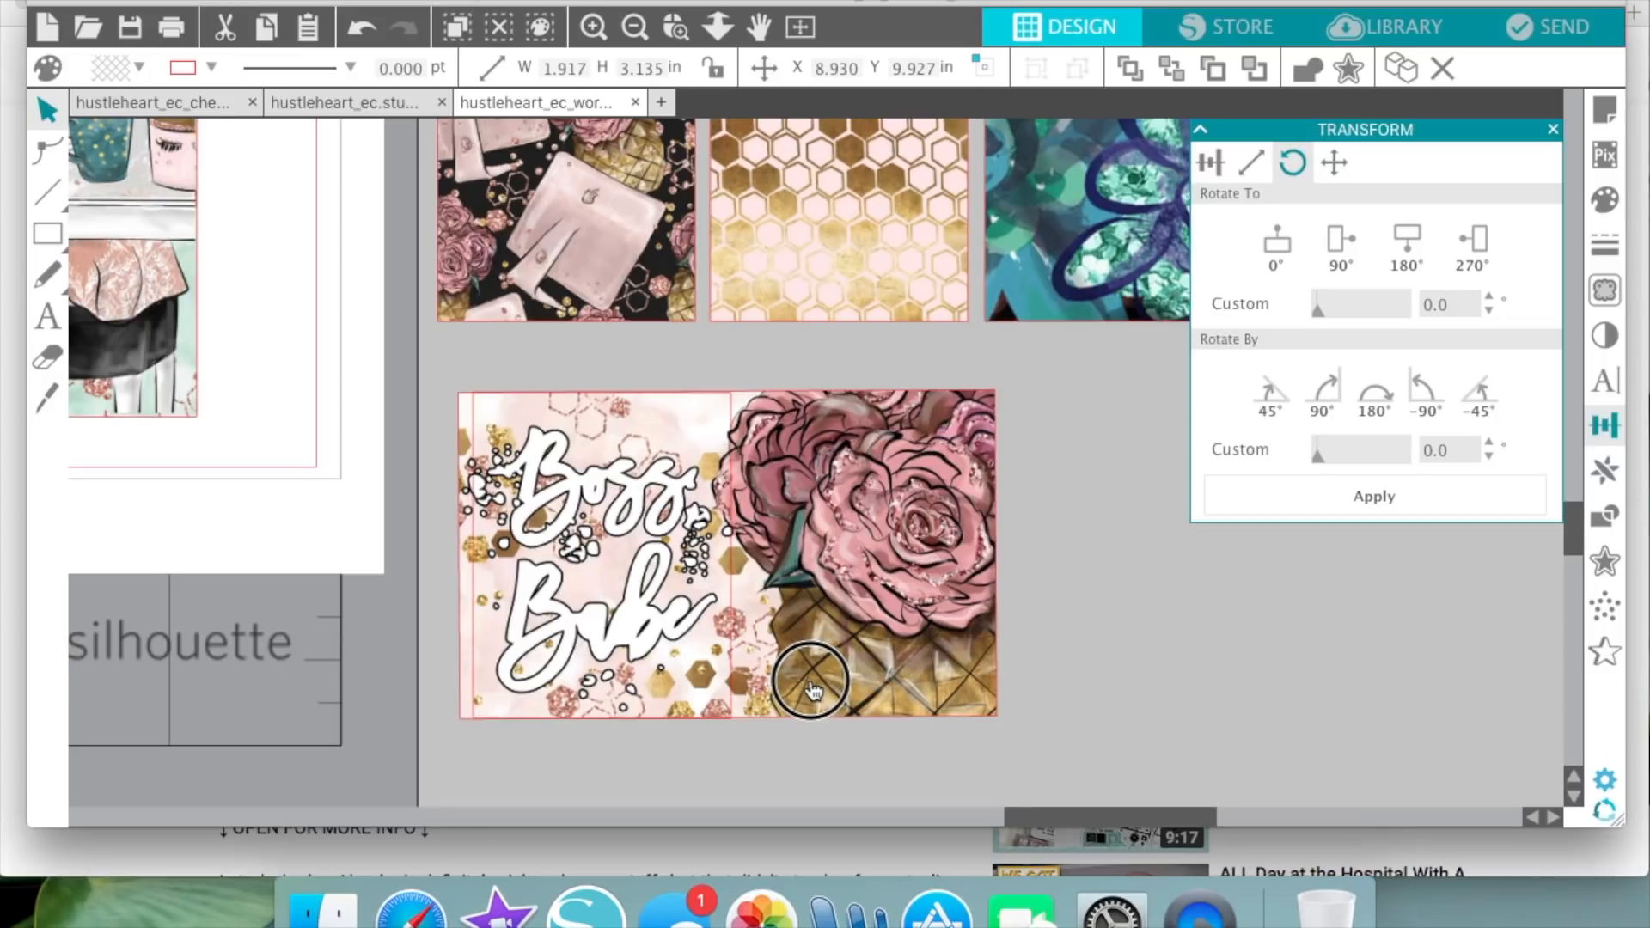
left_click_drag(812, 690, 810, 690)
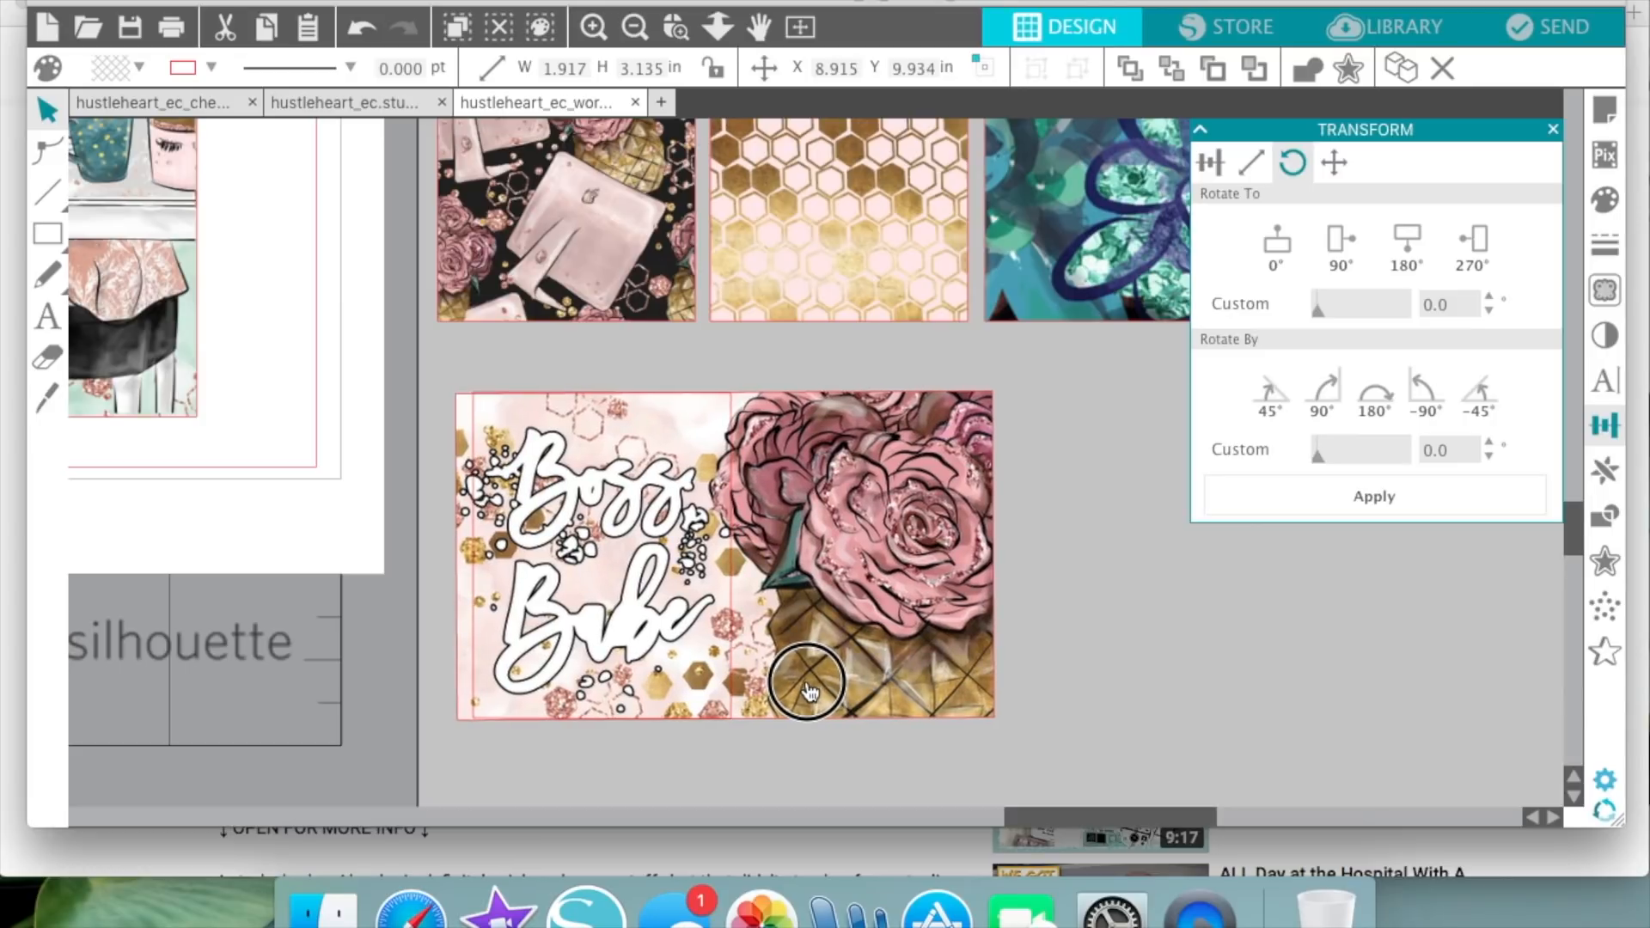
- Align the empty frame and the Boss Babe sticker vertically along their top edges
left_click(744, 792)
left_click(685, 659)
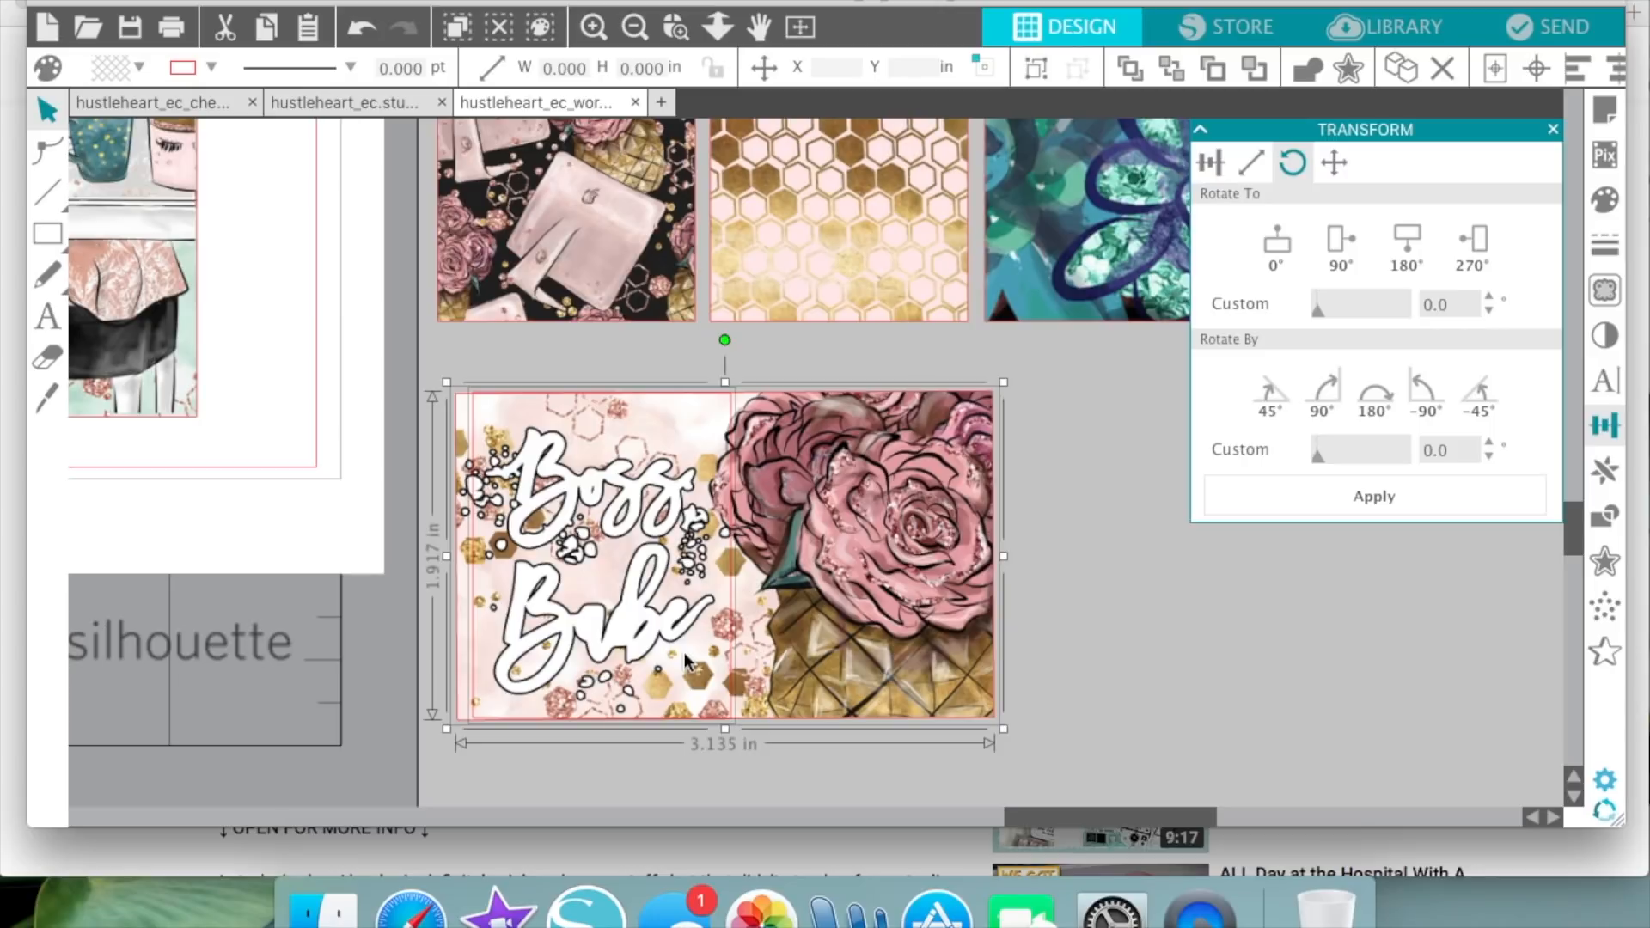
left_click(701, 756)
left_click(833, 704)
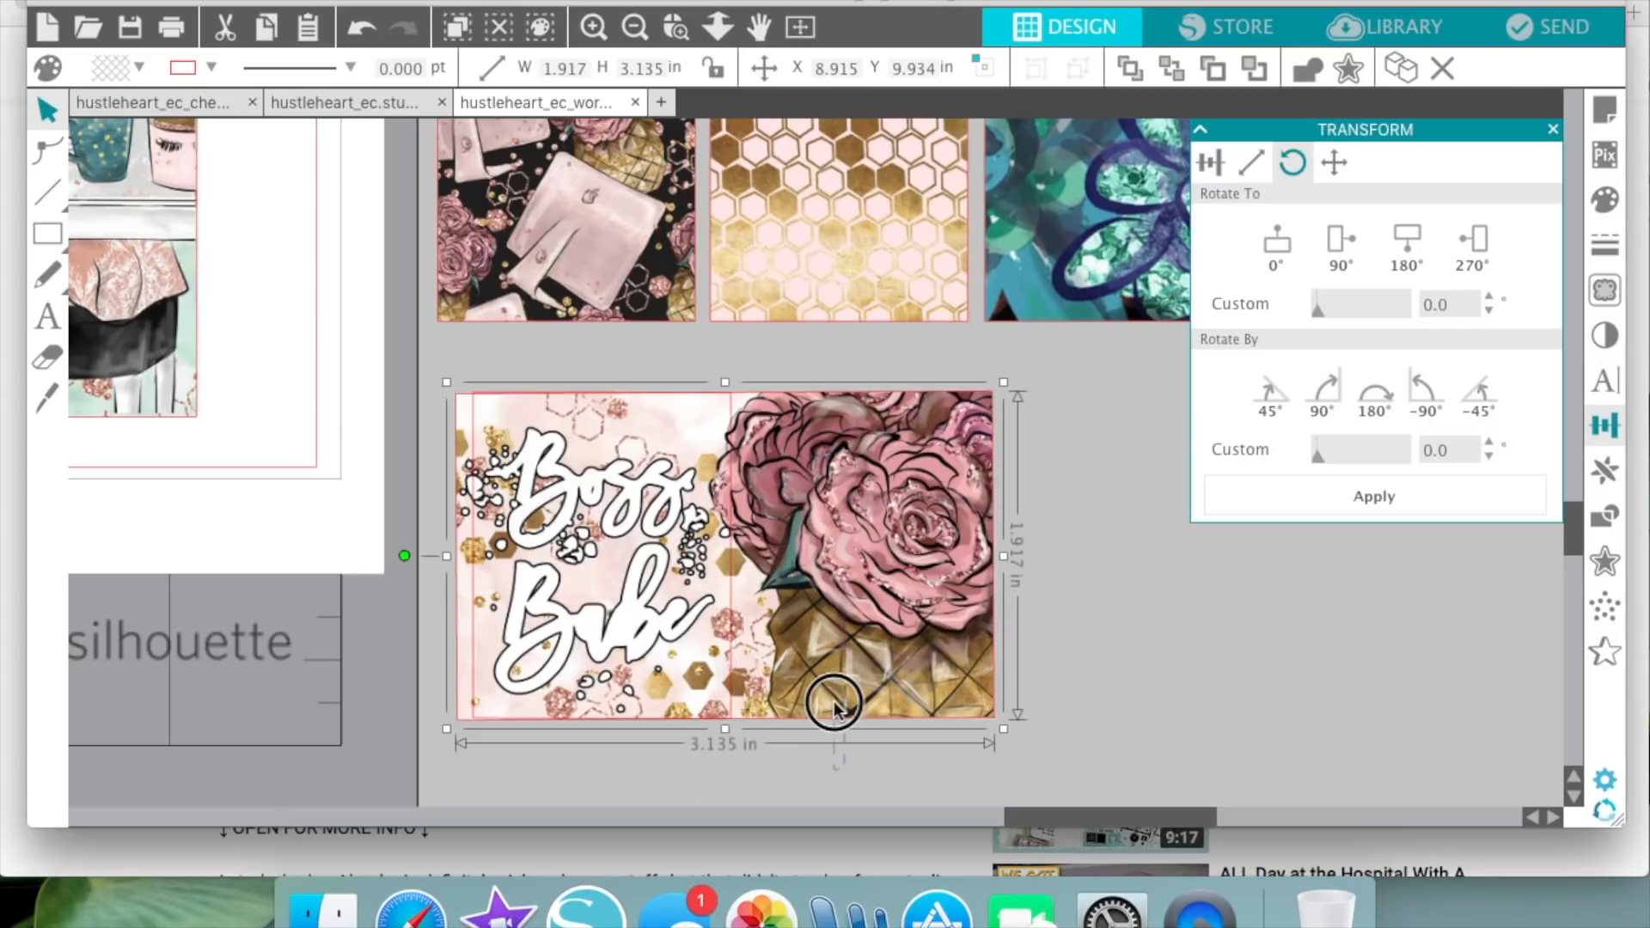
left_click(665, 665, "shift")
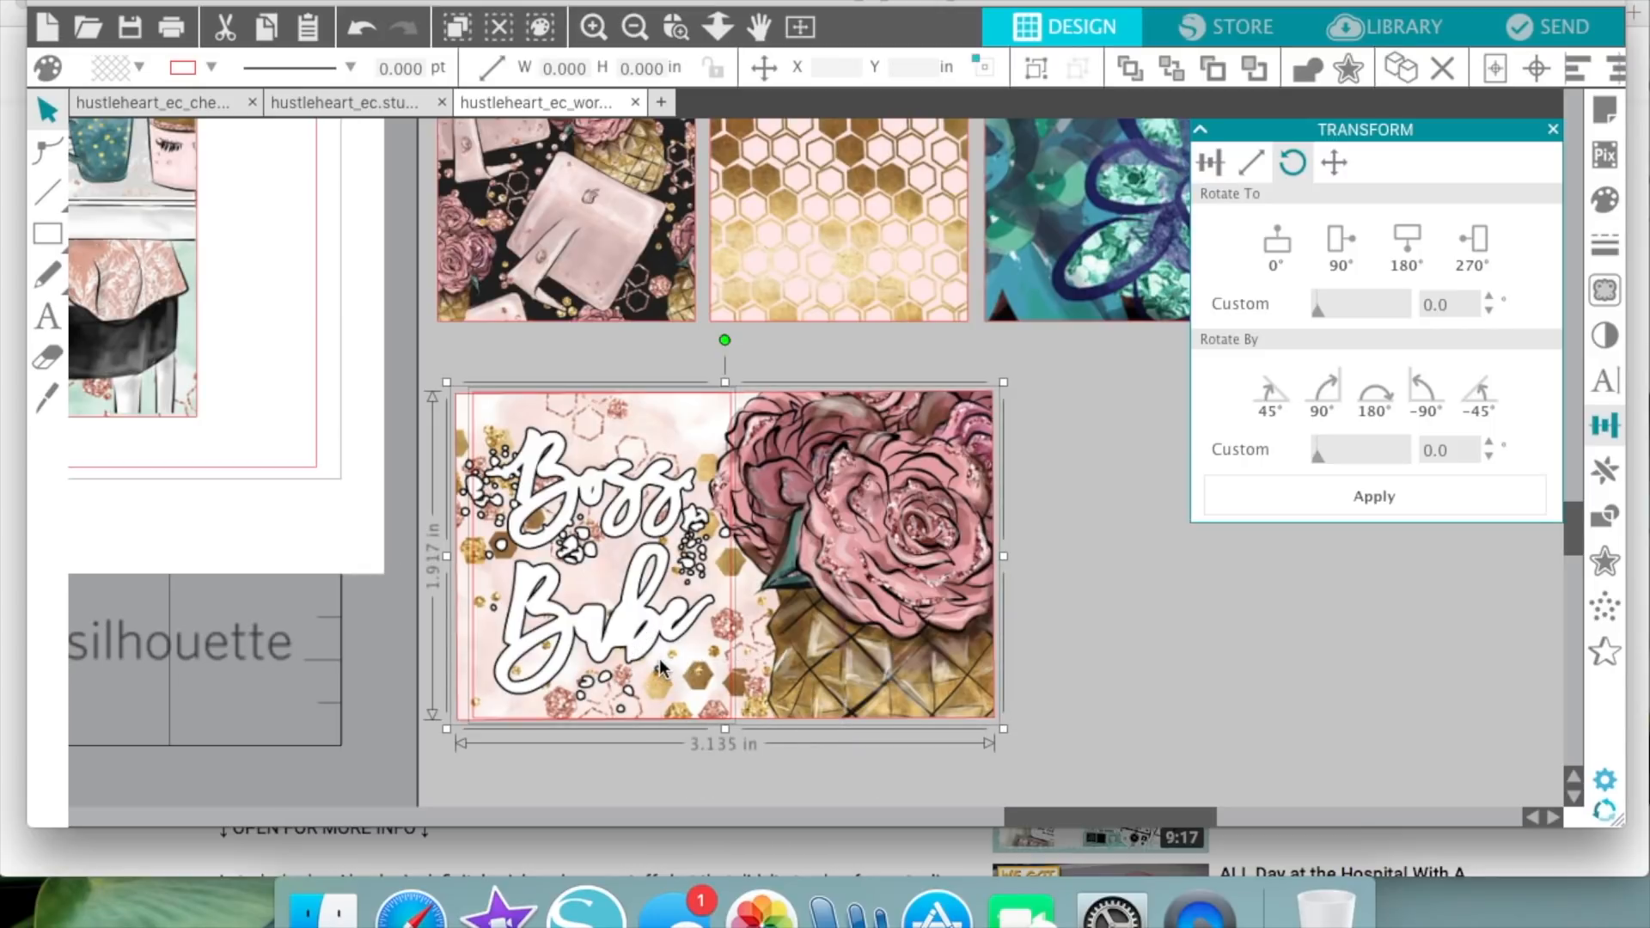
left_click(1210, 161)
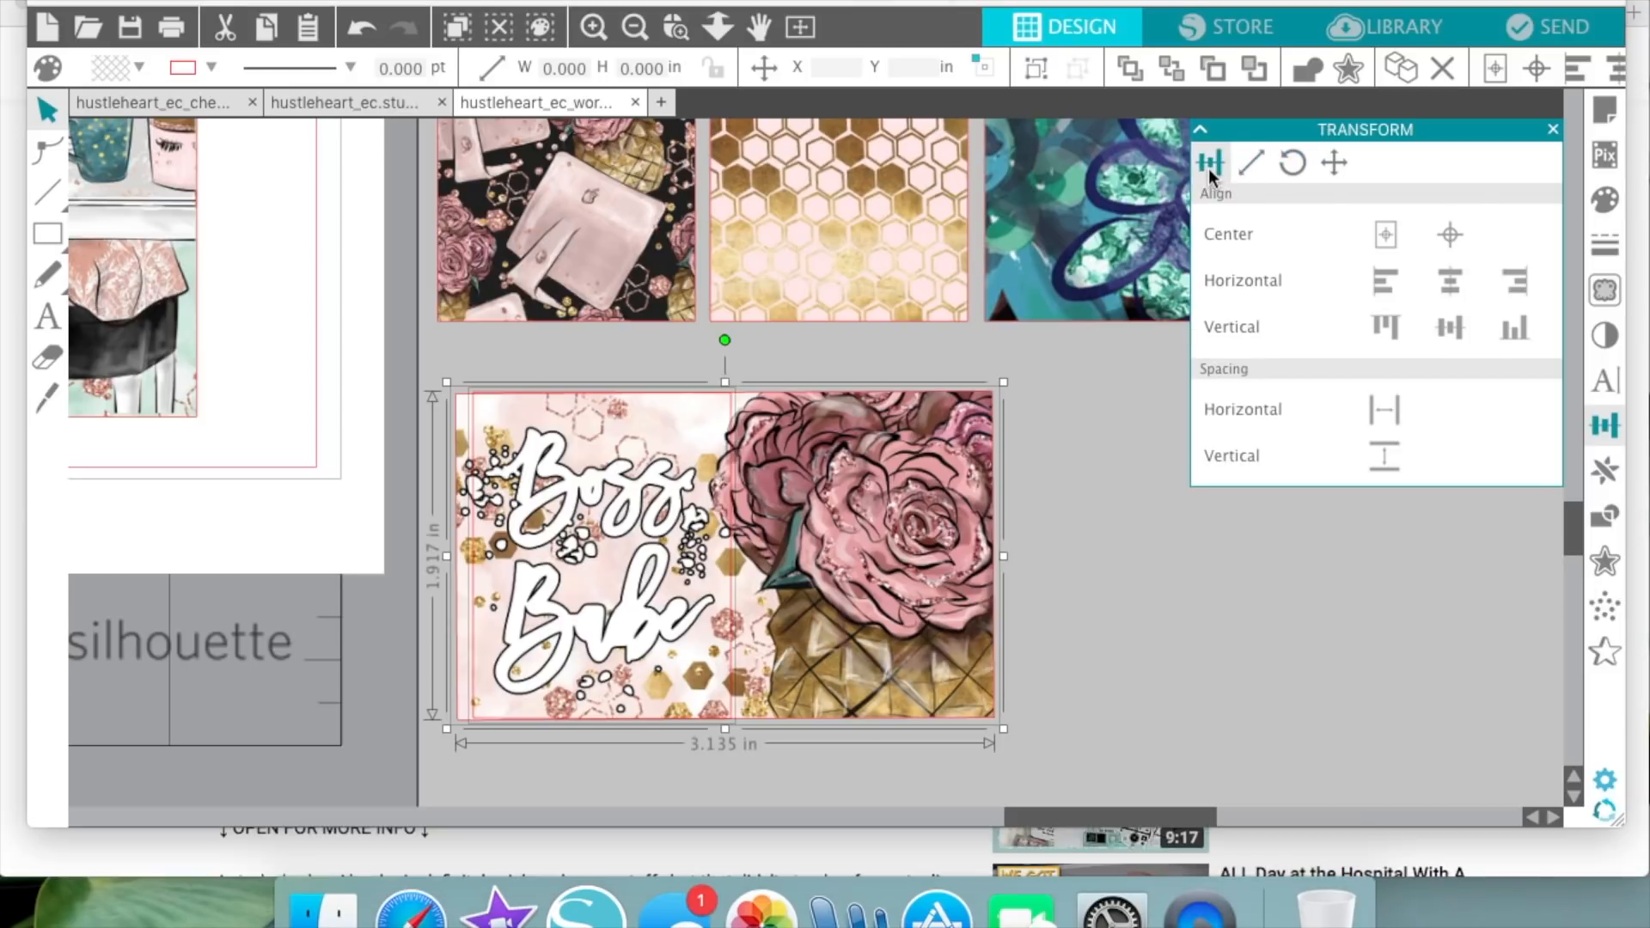
left_click(1387, 328)
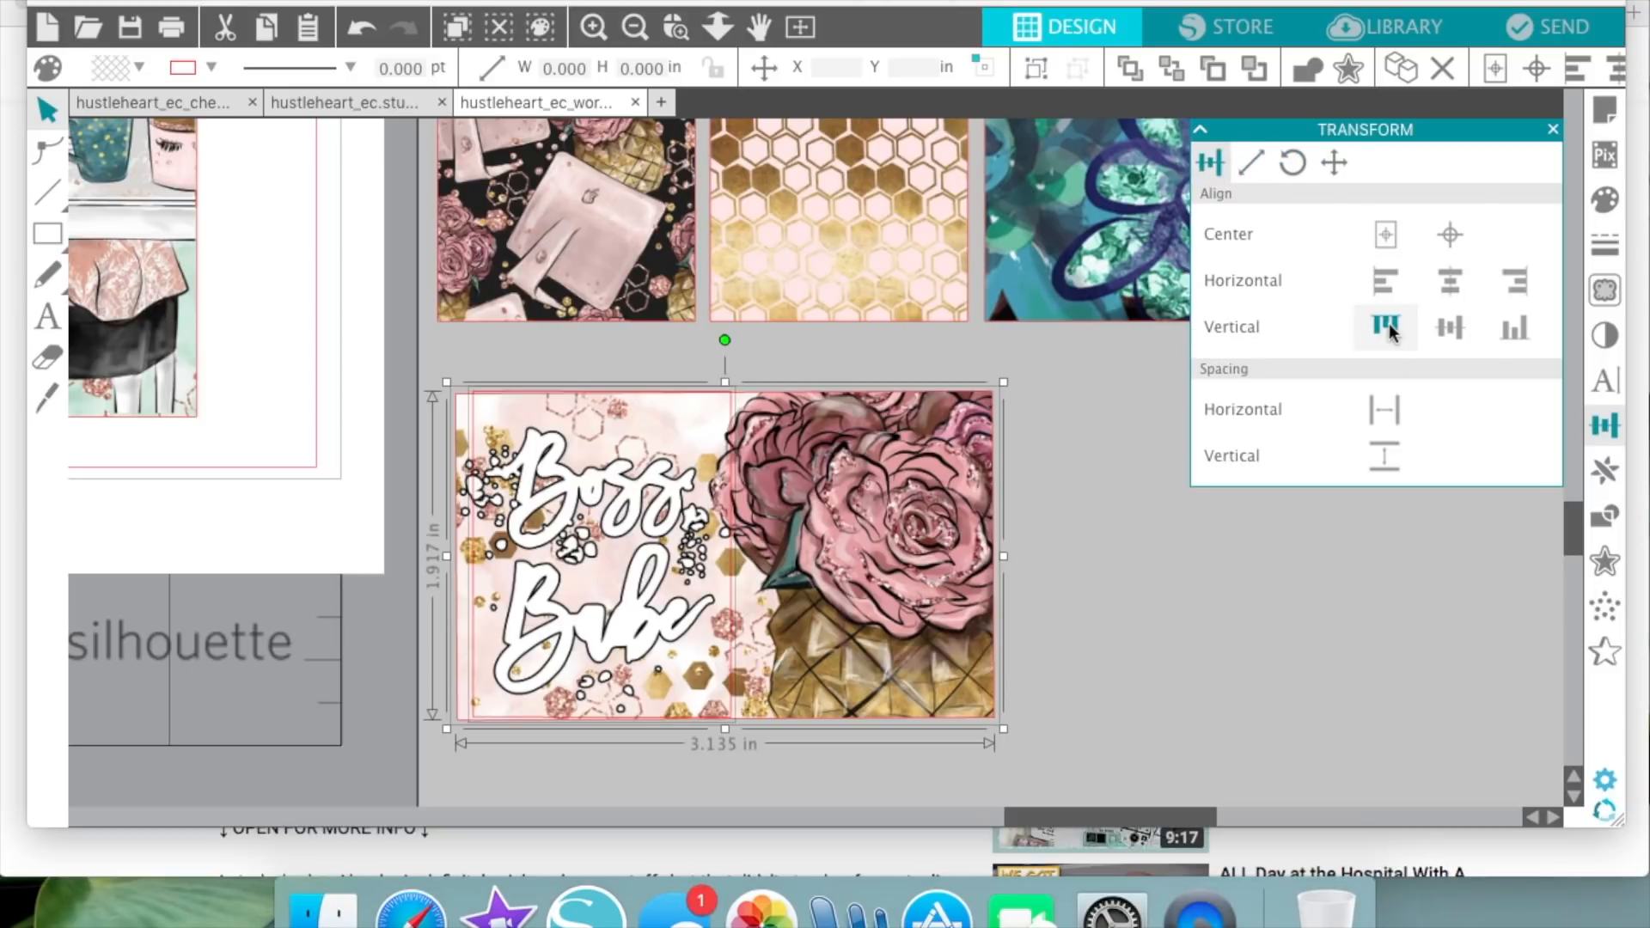
left_click(1387, 327)
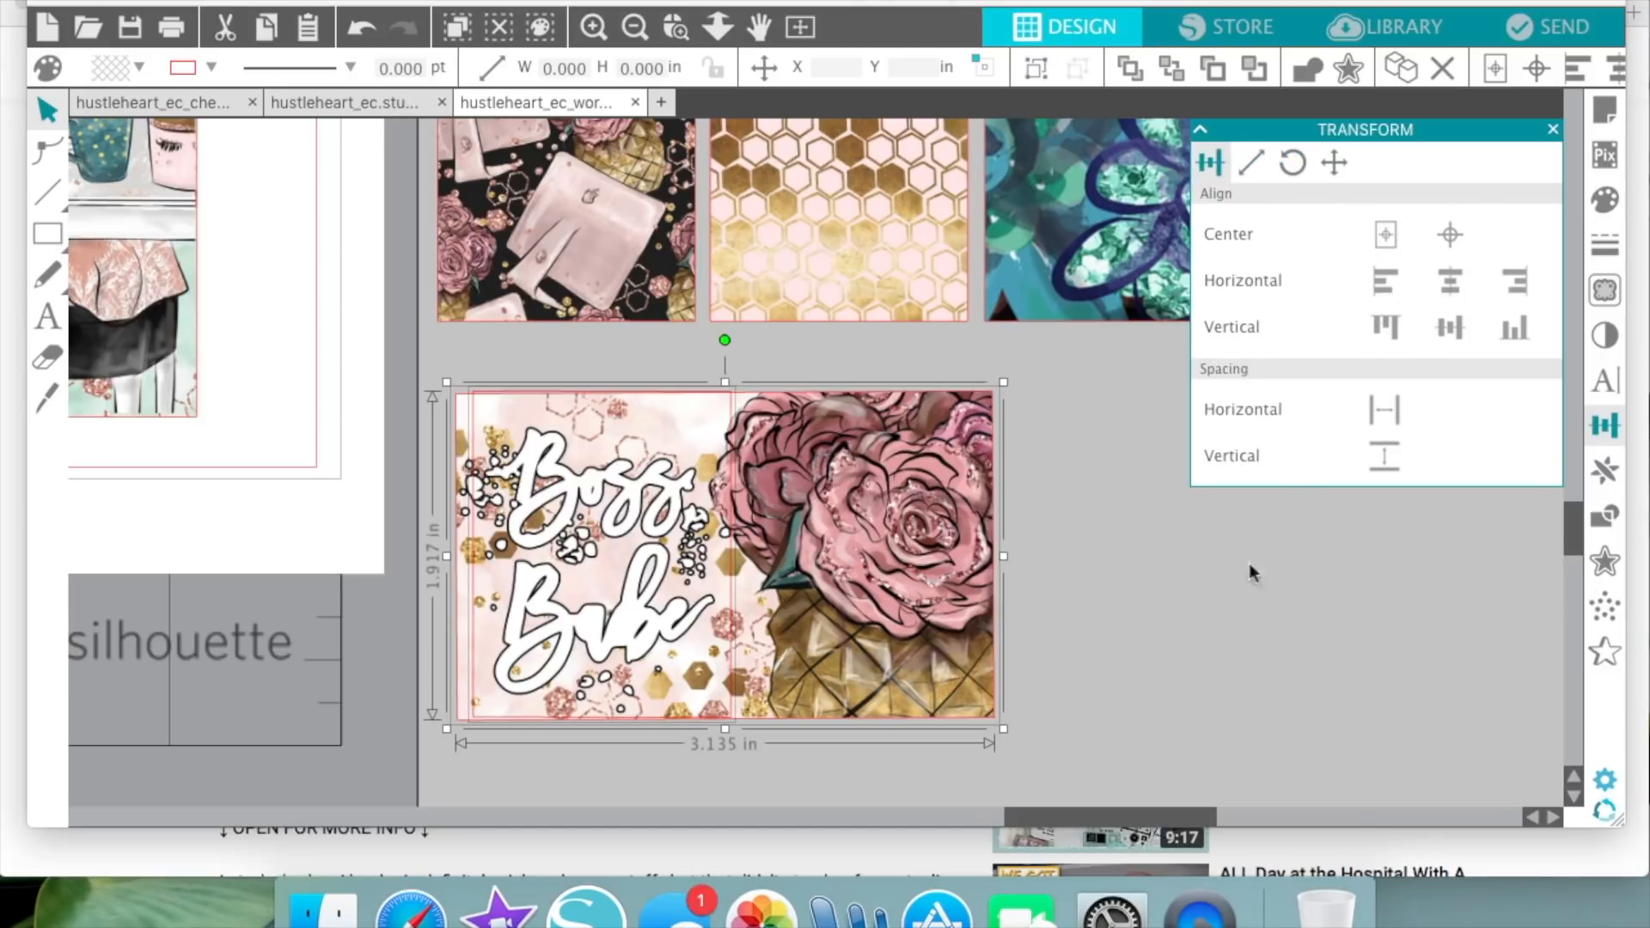
- Align the empty frame and the Boss Babe sticker vertically along their bottom edges
left_click(1230, 615)
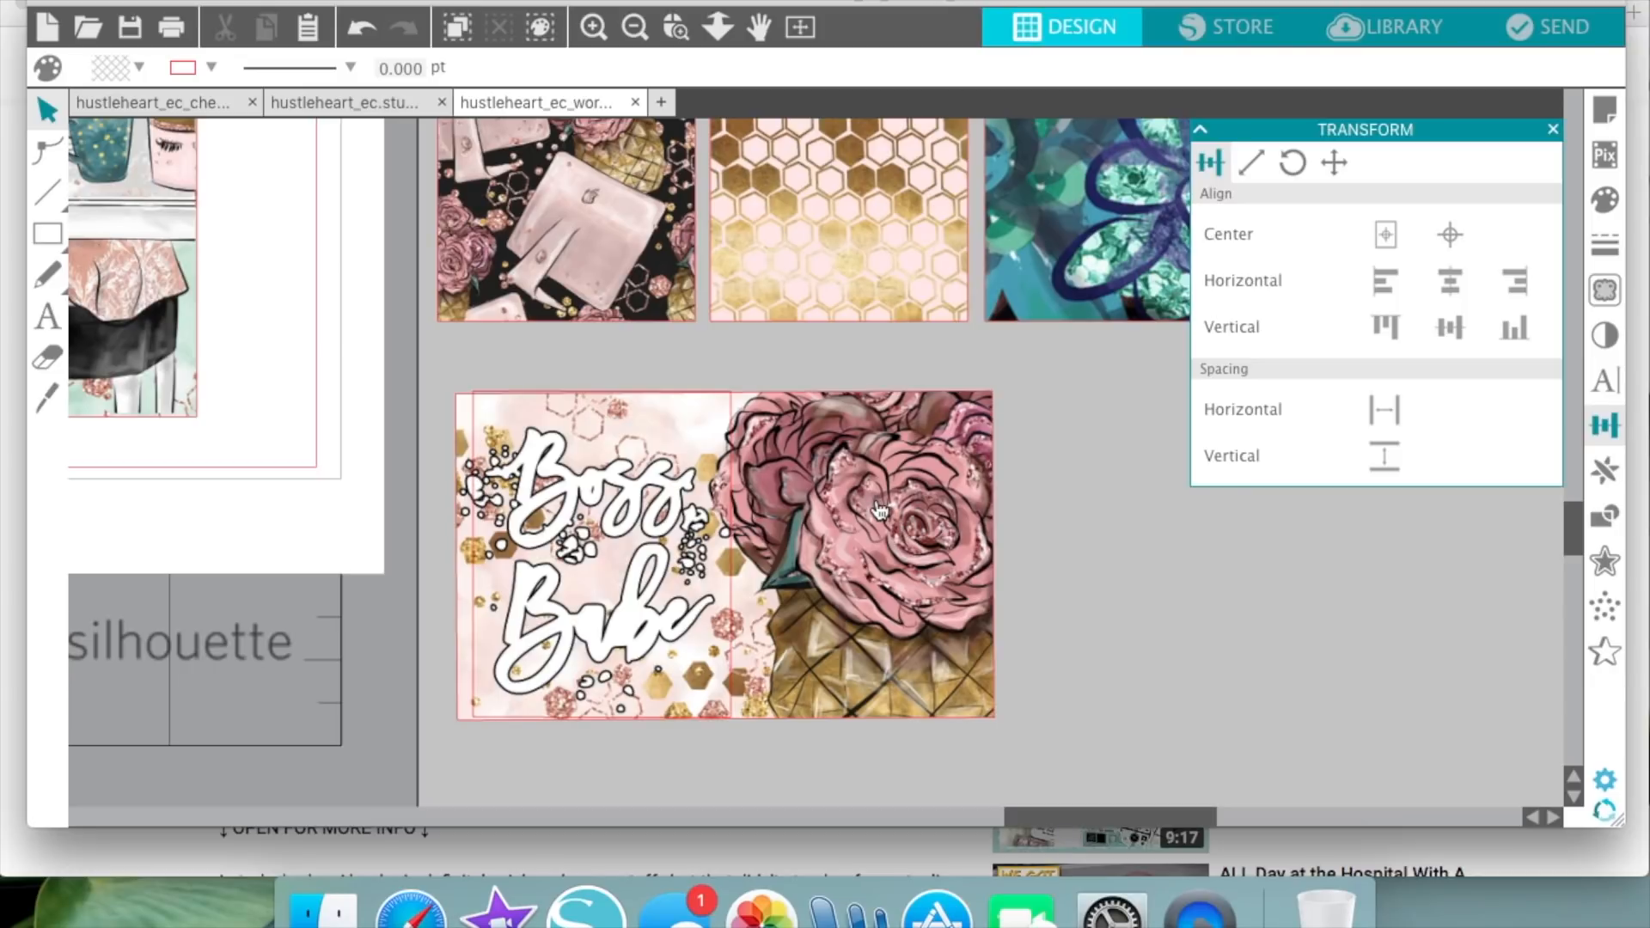
left_click(655, 642)
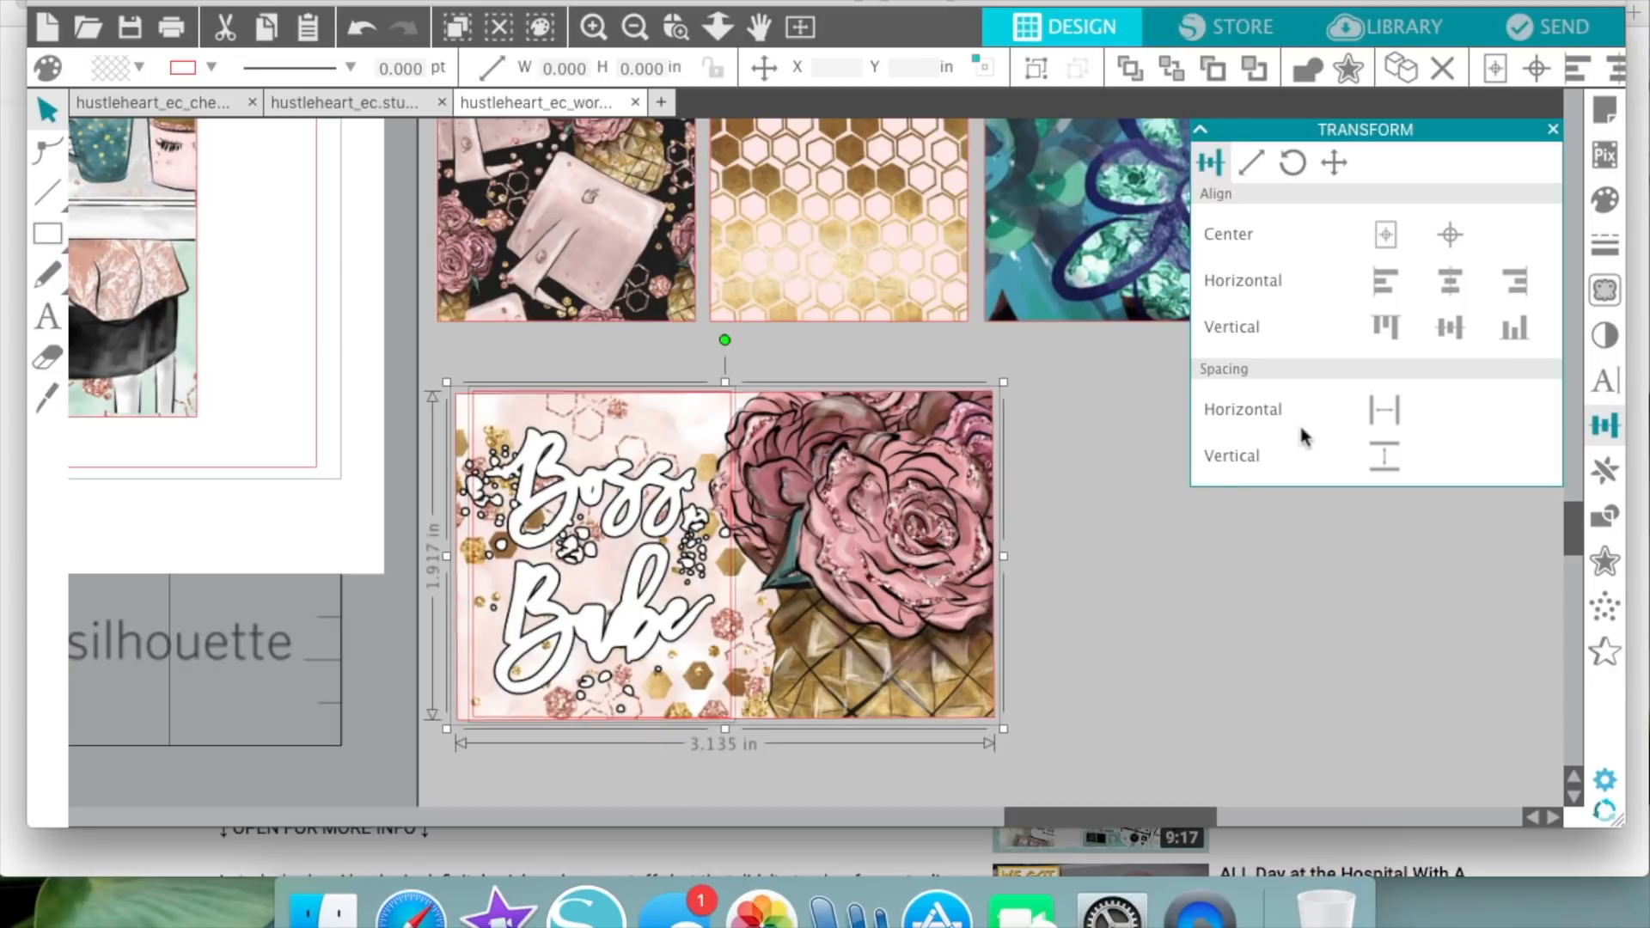
left_click(1521, 331)
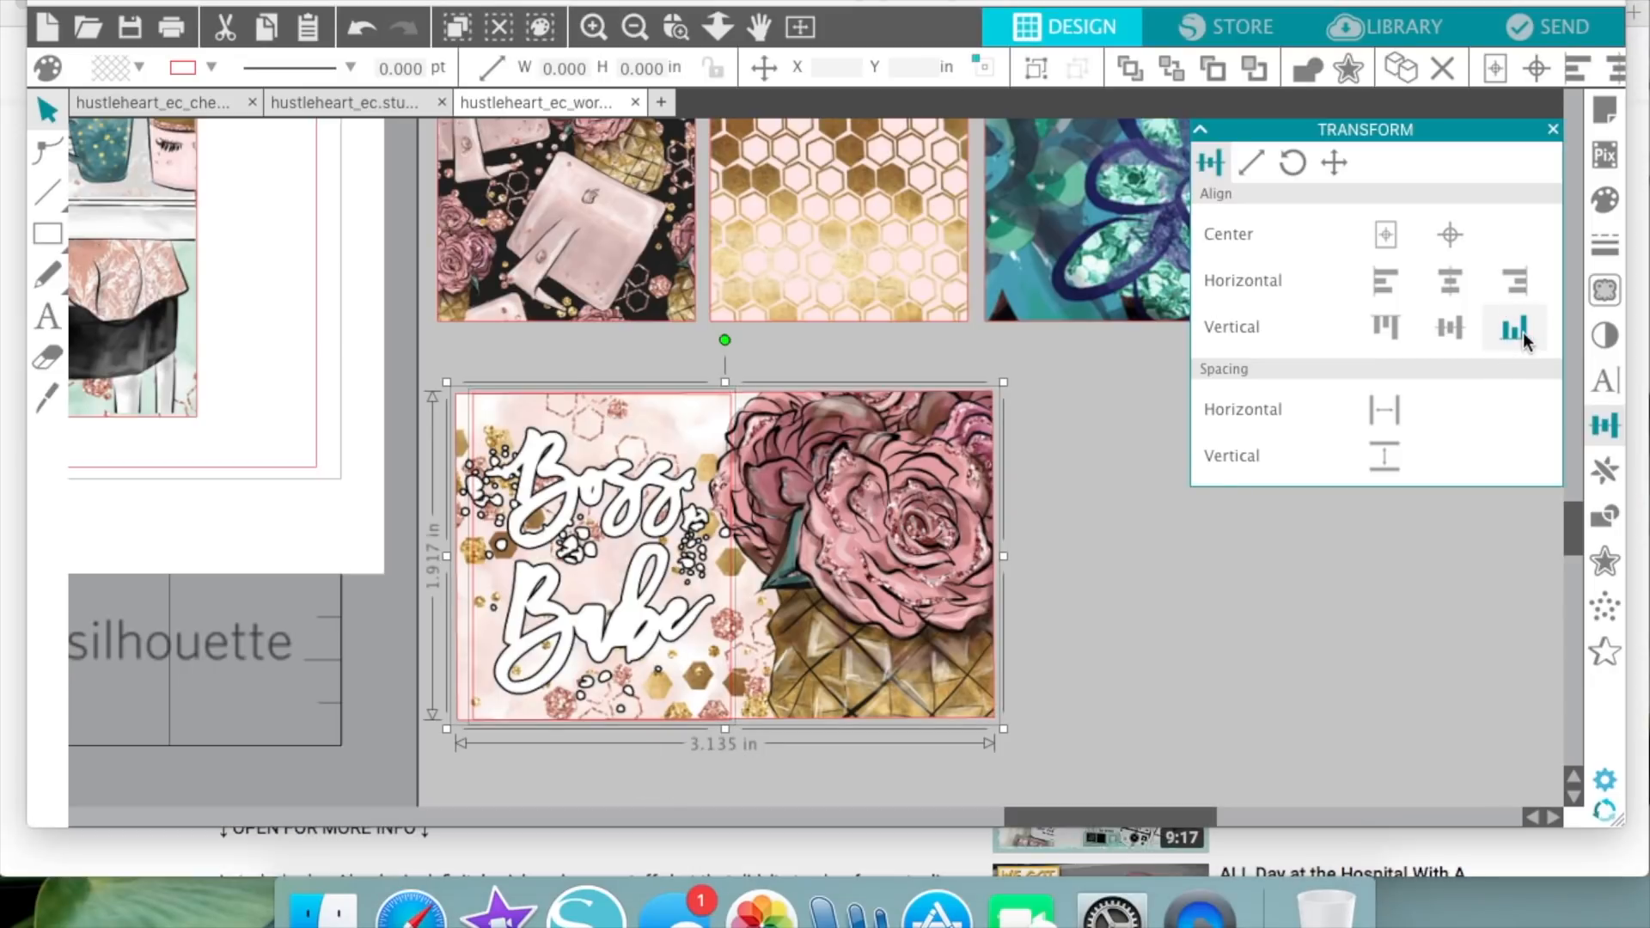
left_click(1306, 610)
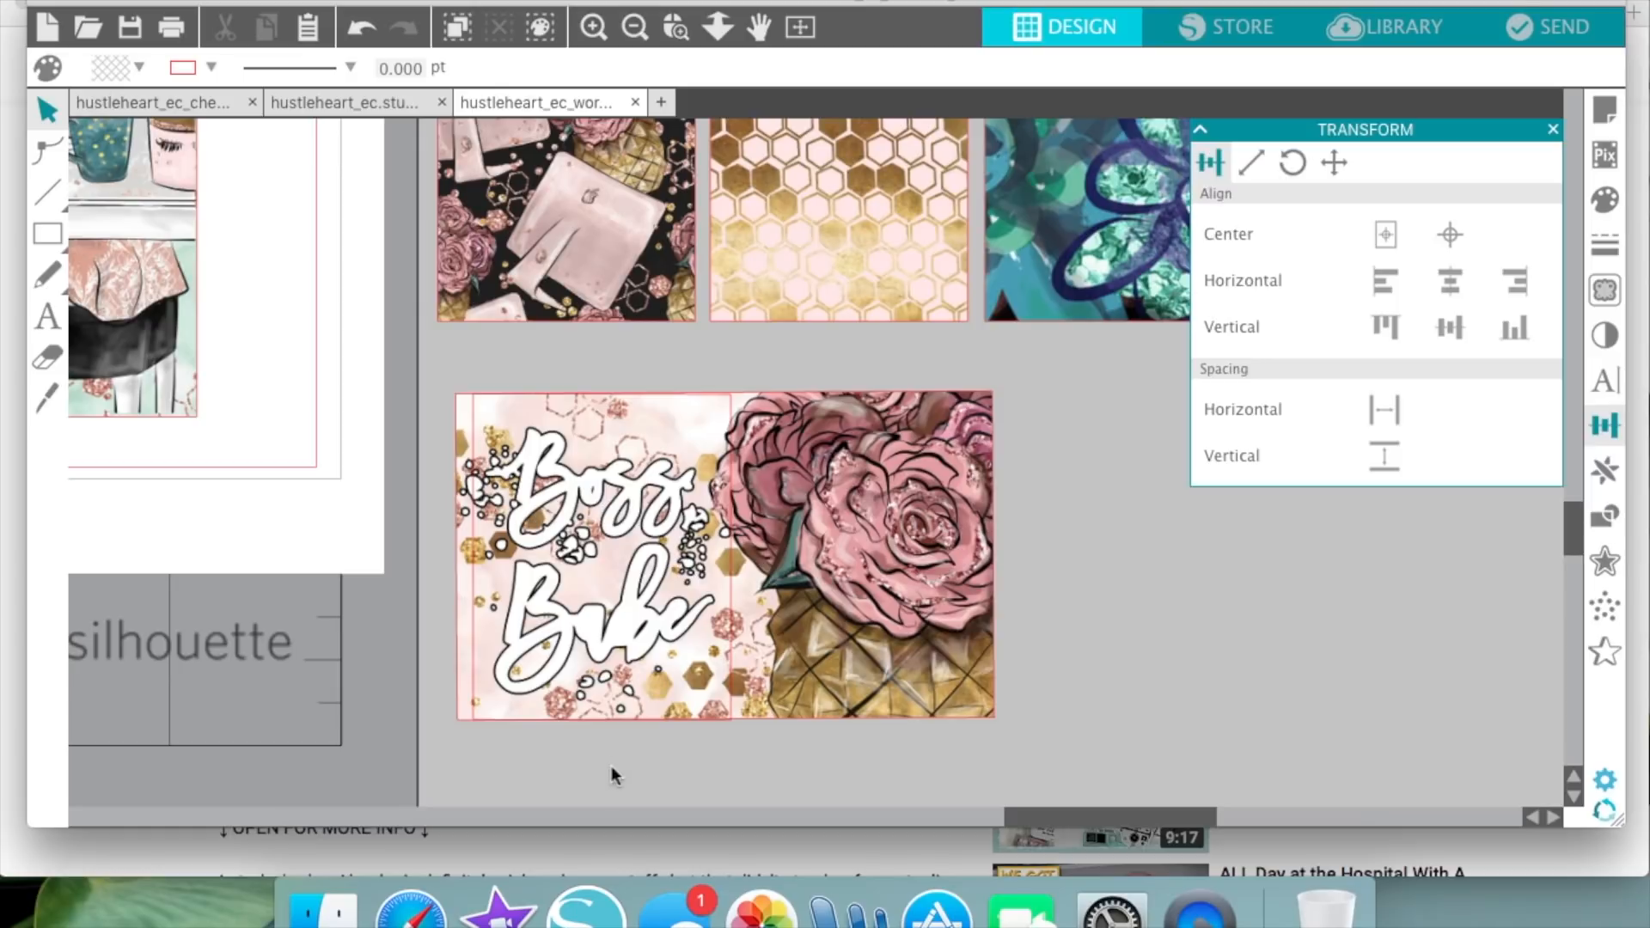
- Crop the Boss Babe sticker to the overlapping full-box frame
left_click(611, 653)
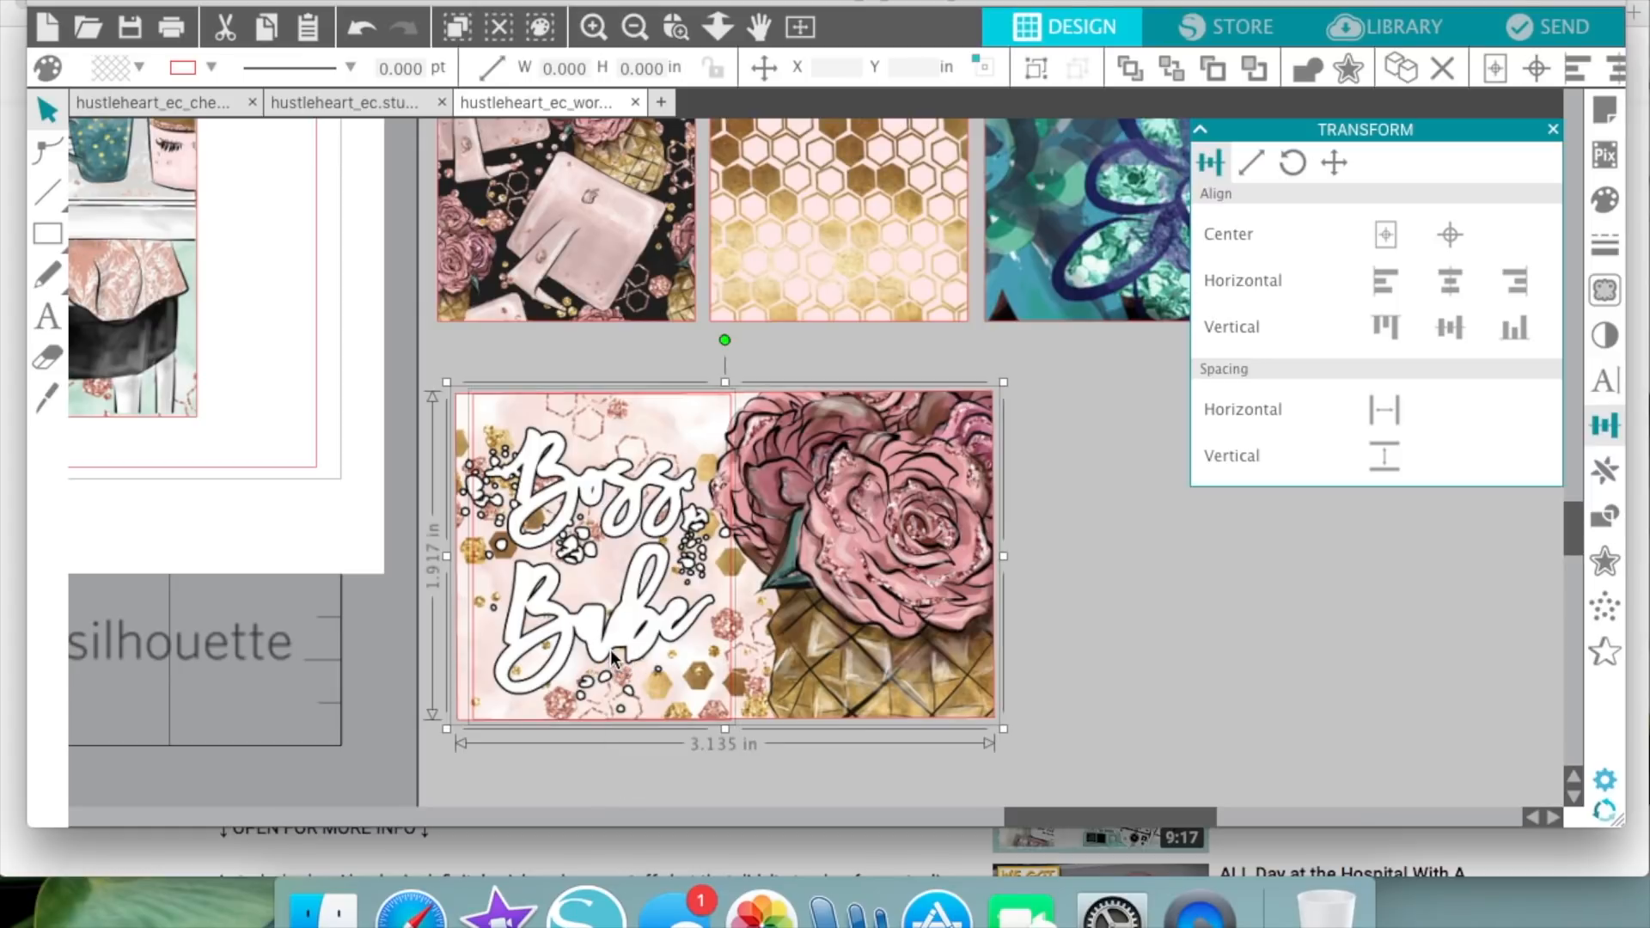
left_click(1604, 515)
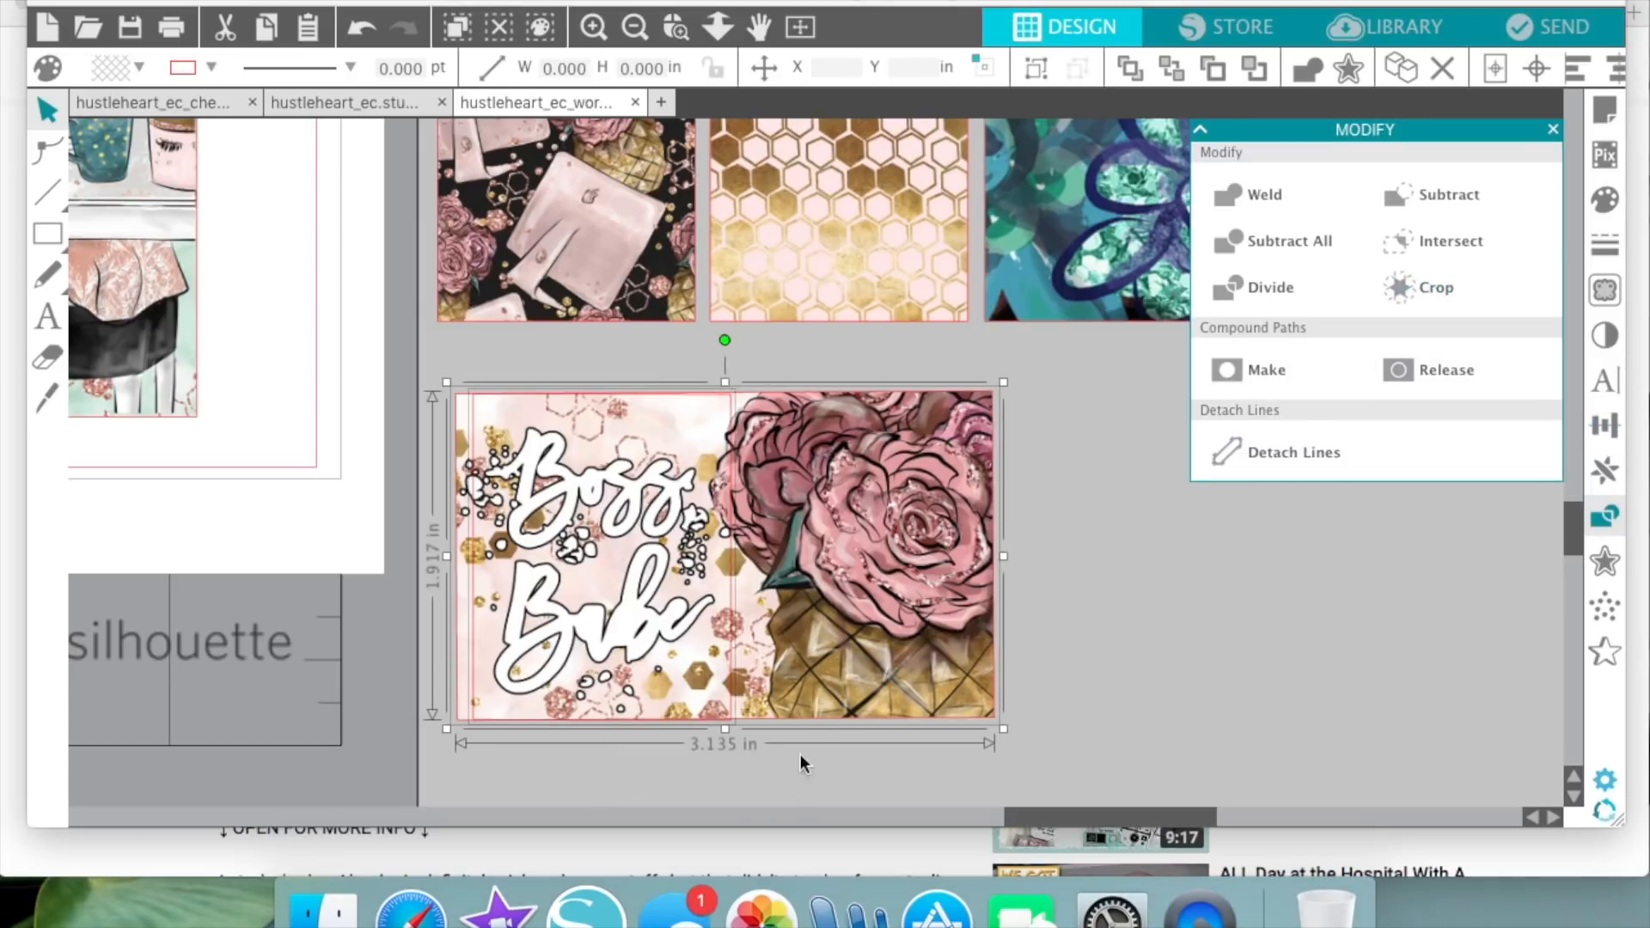
left_click(775, 797)
left_click_drag(1141, 792, 531, 475)
left_click(1446, 287)
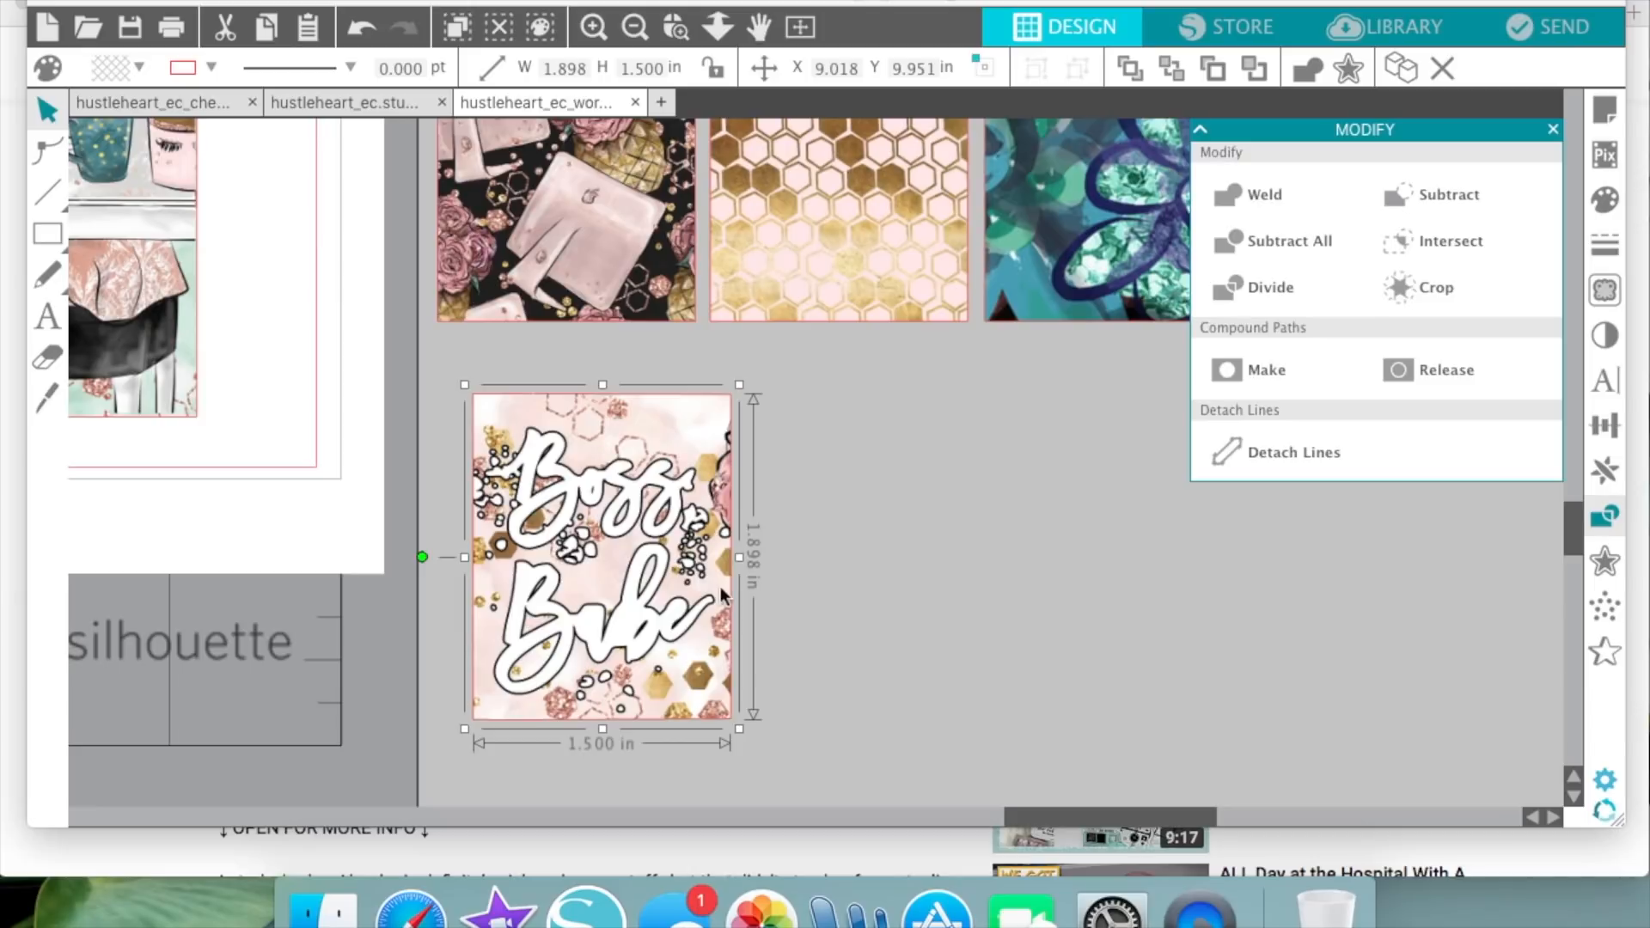
left_click(877, 571)
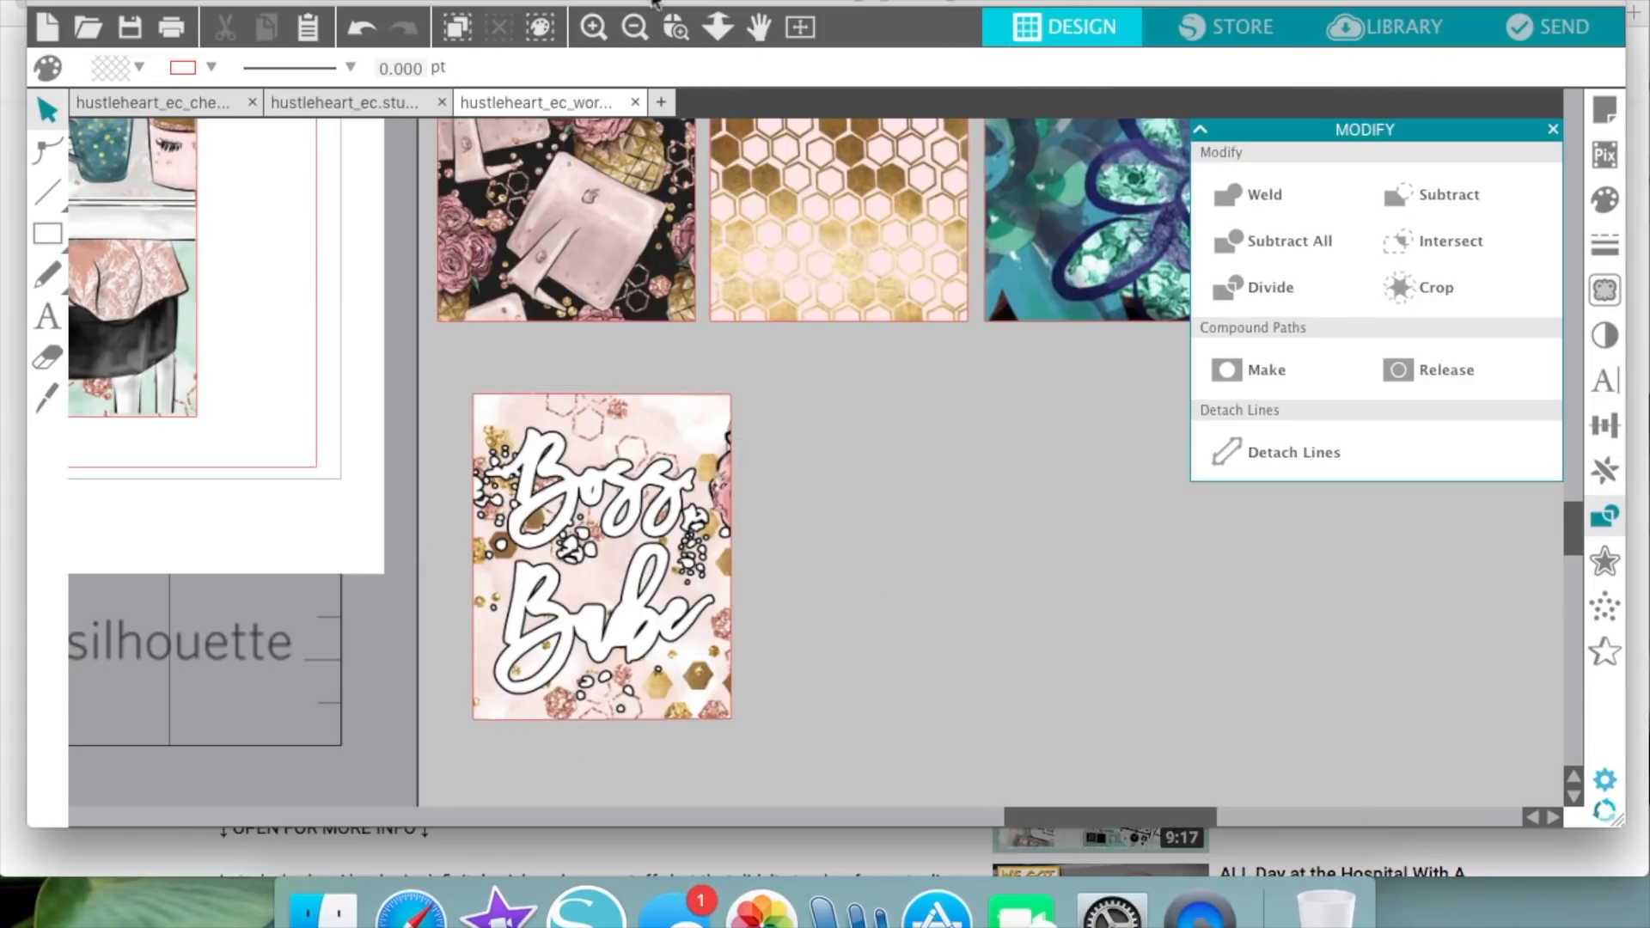
left_click(634, 27)
left_click(634, 26)
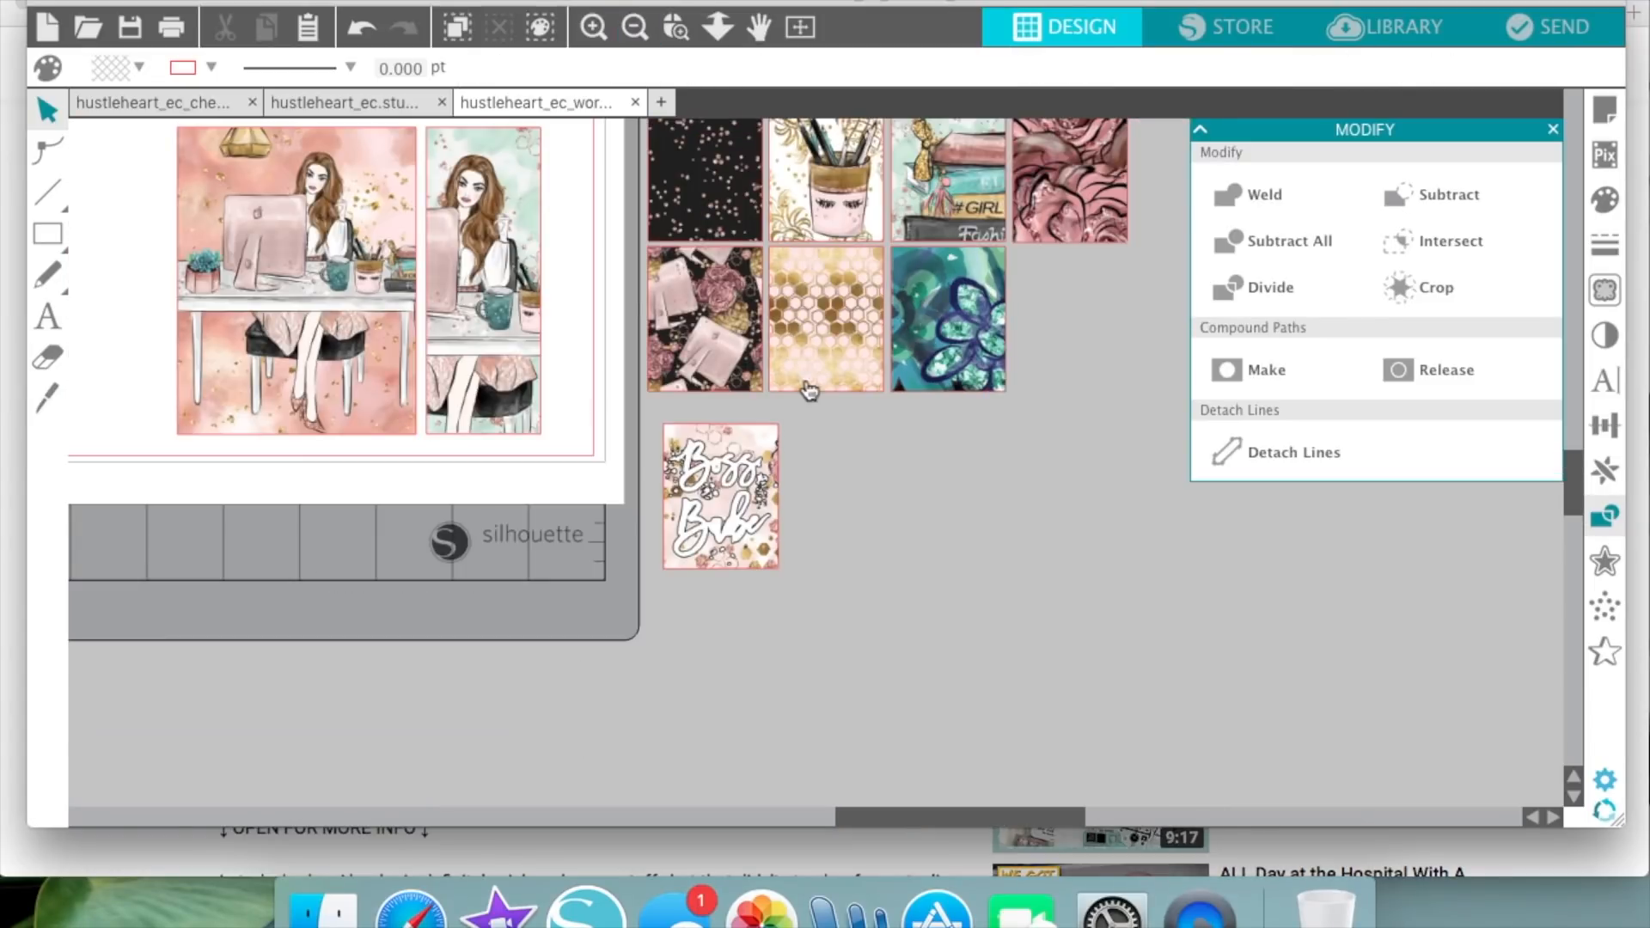
scroll(729, 542, "up", 3)
scroll(729, 541, "left", 3)
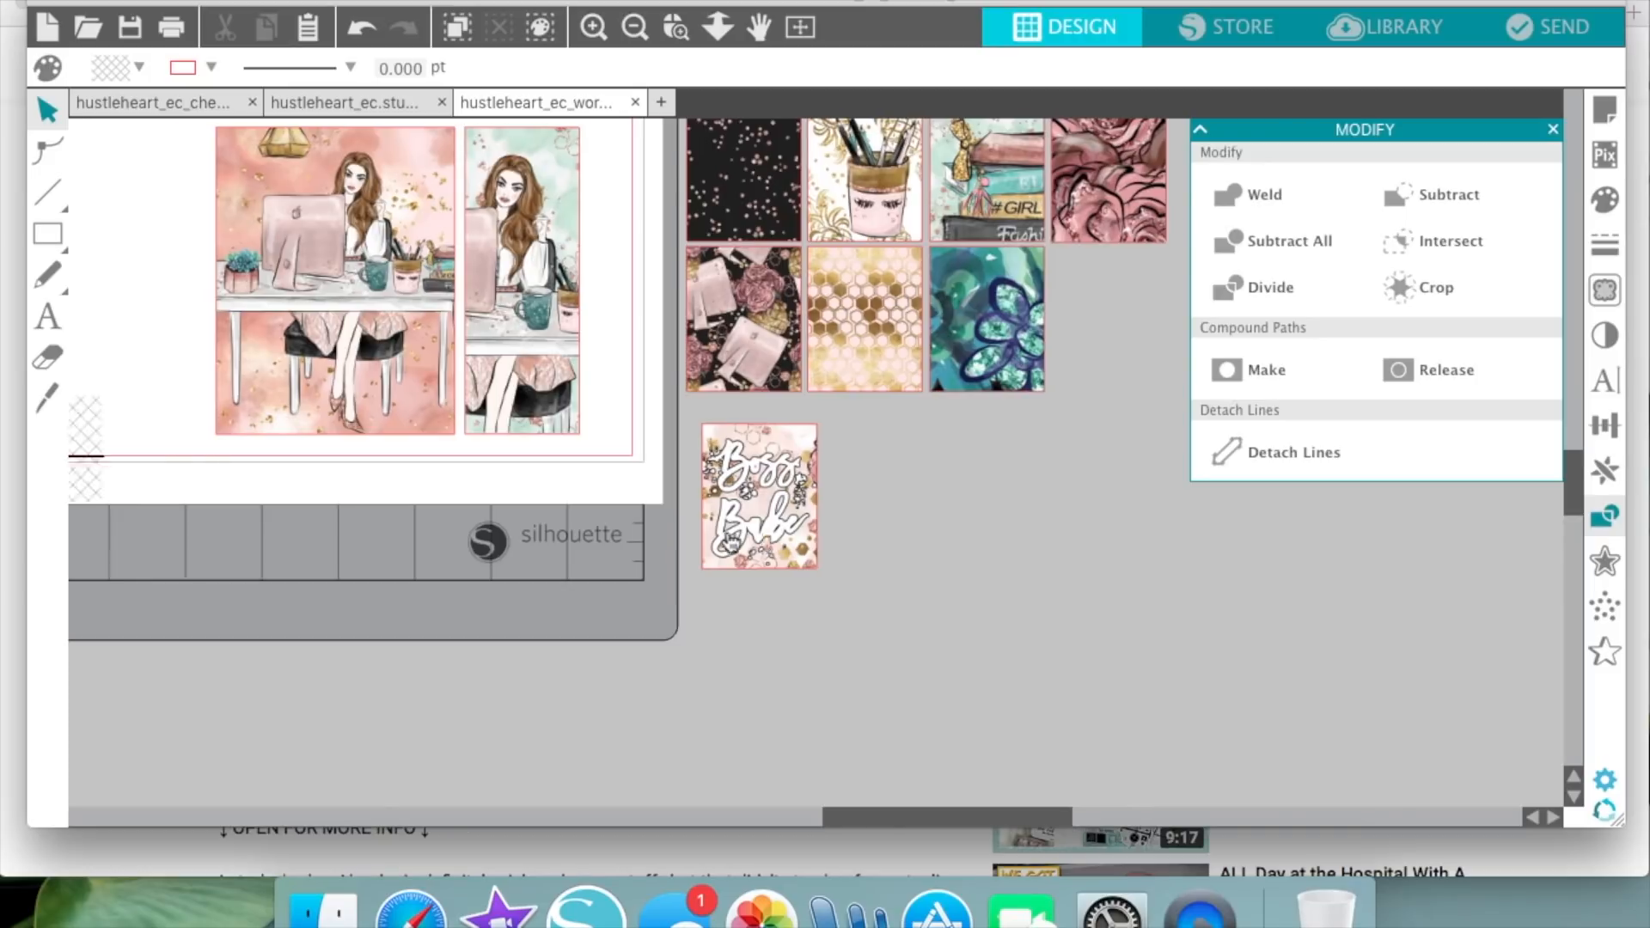
scroll(729, 541, "right", 5)
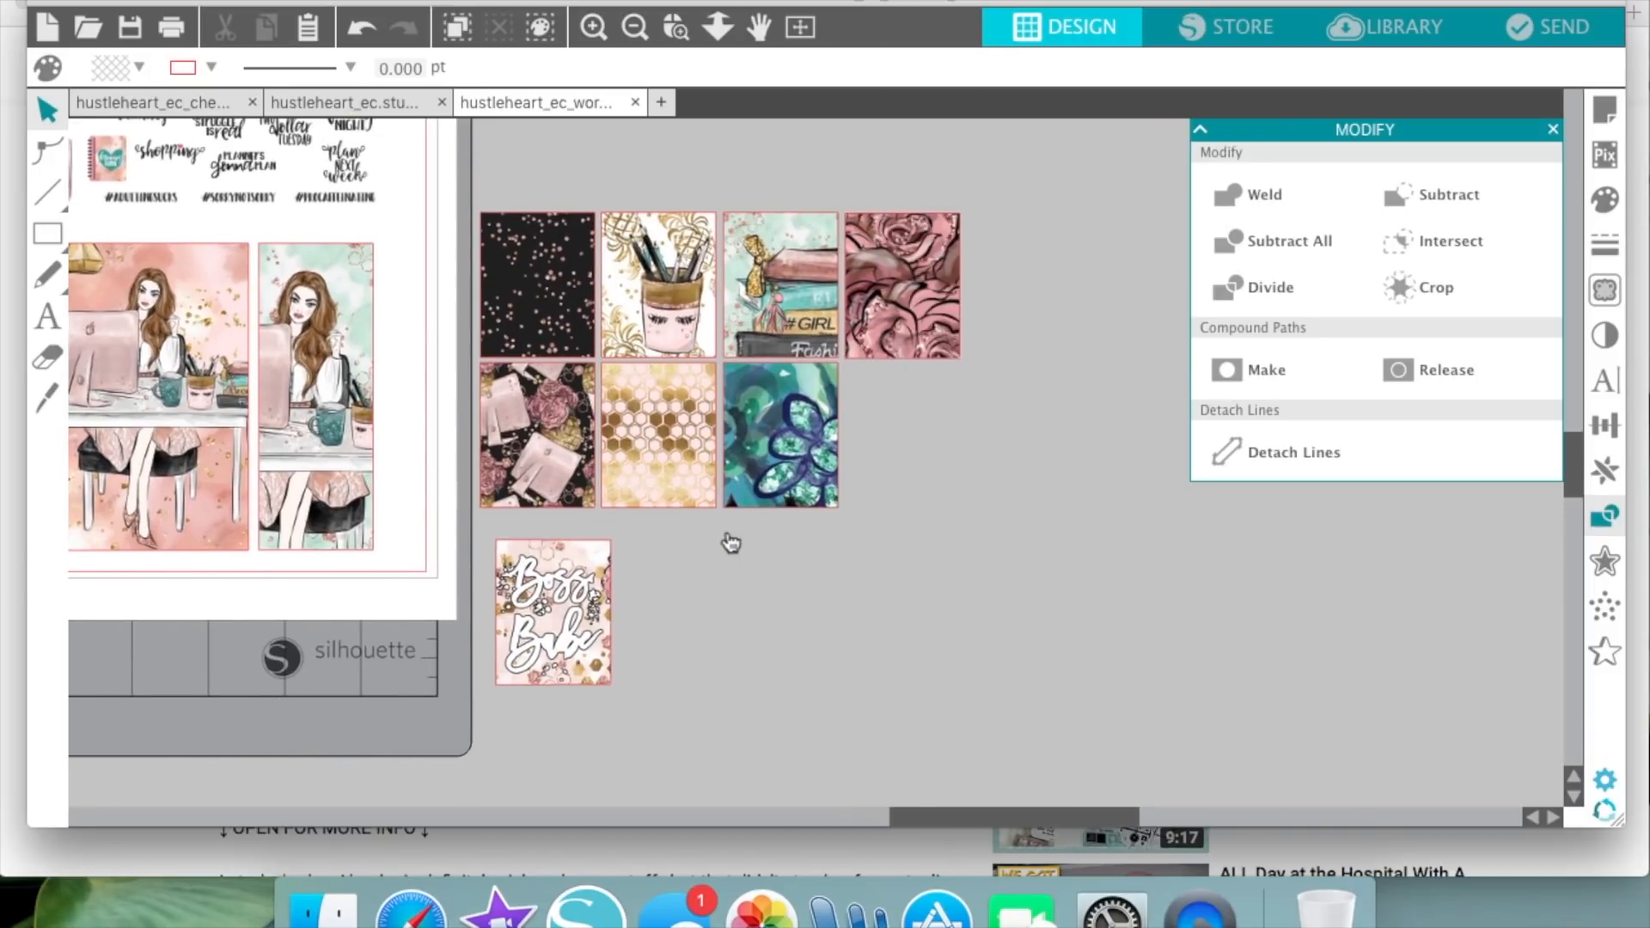
- Copy the cropped Boss Babe sticker into the hustleheart_ec document and place it in the blank area above the header strips
left_click(445, 604)
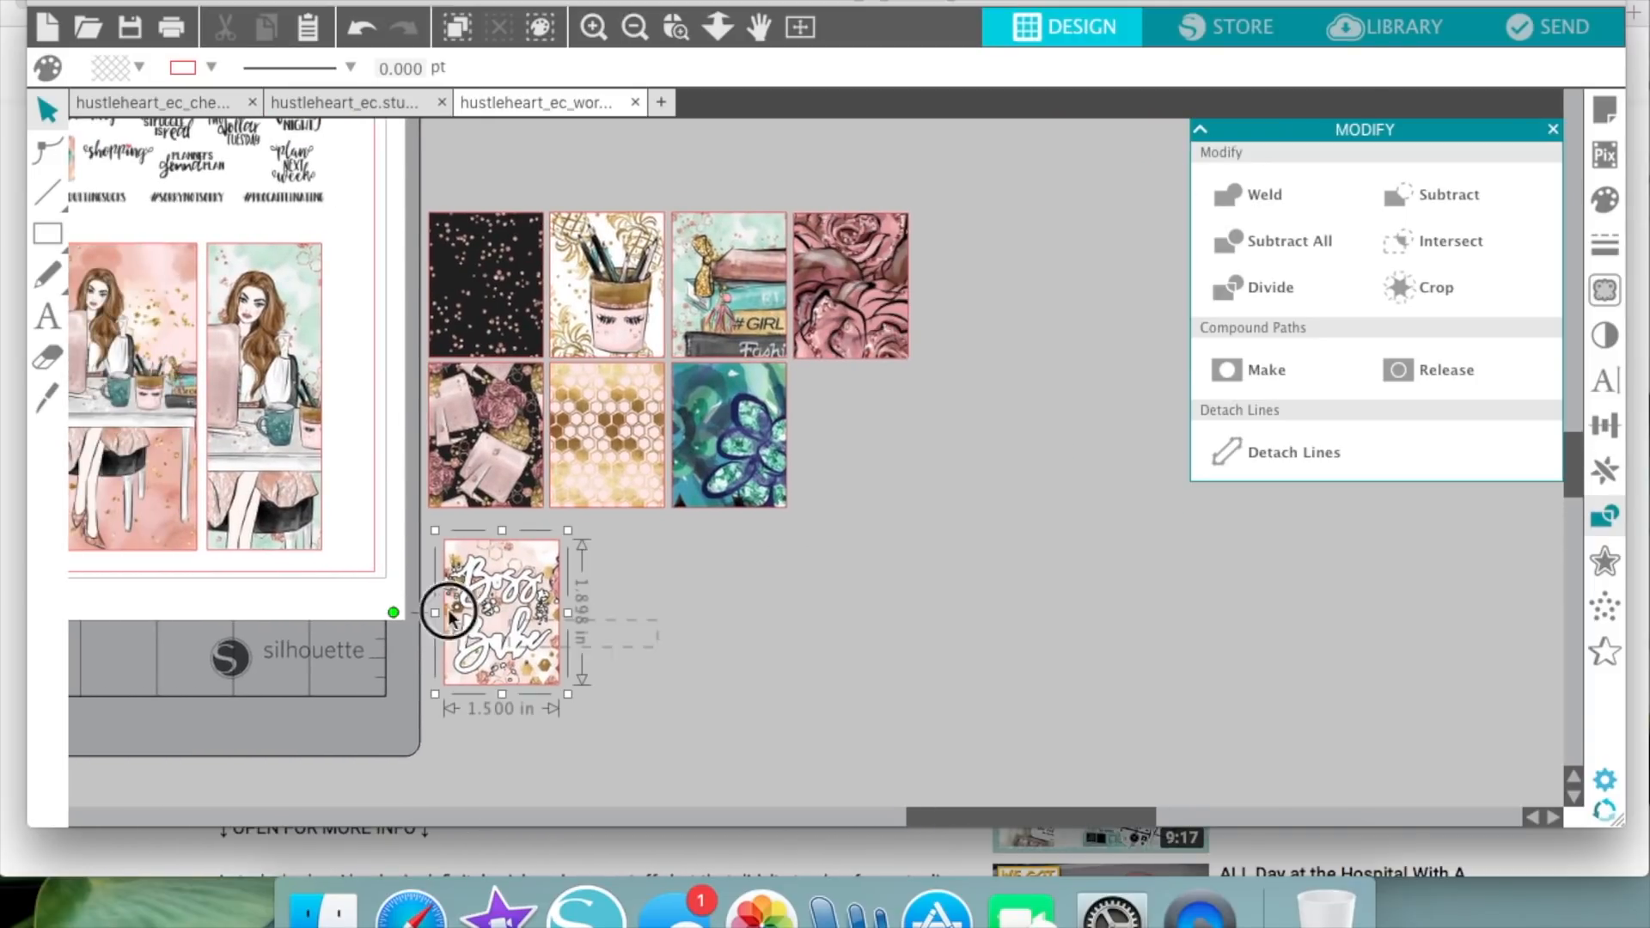
left_click(712, 655)
scroll(712, 656, "left", 1)
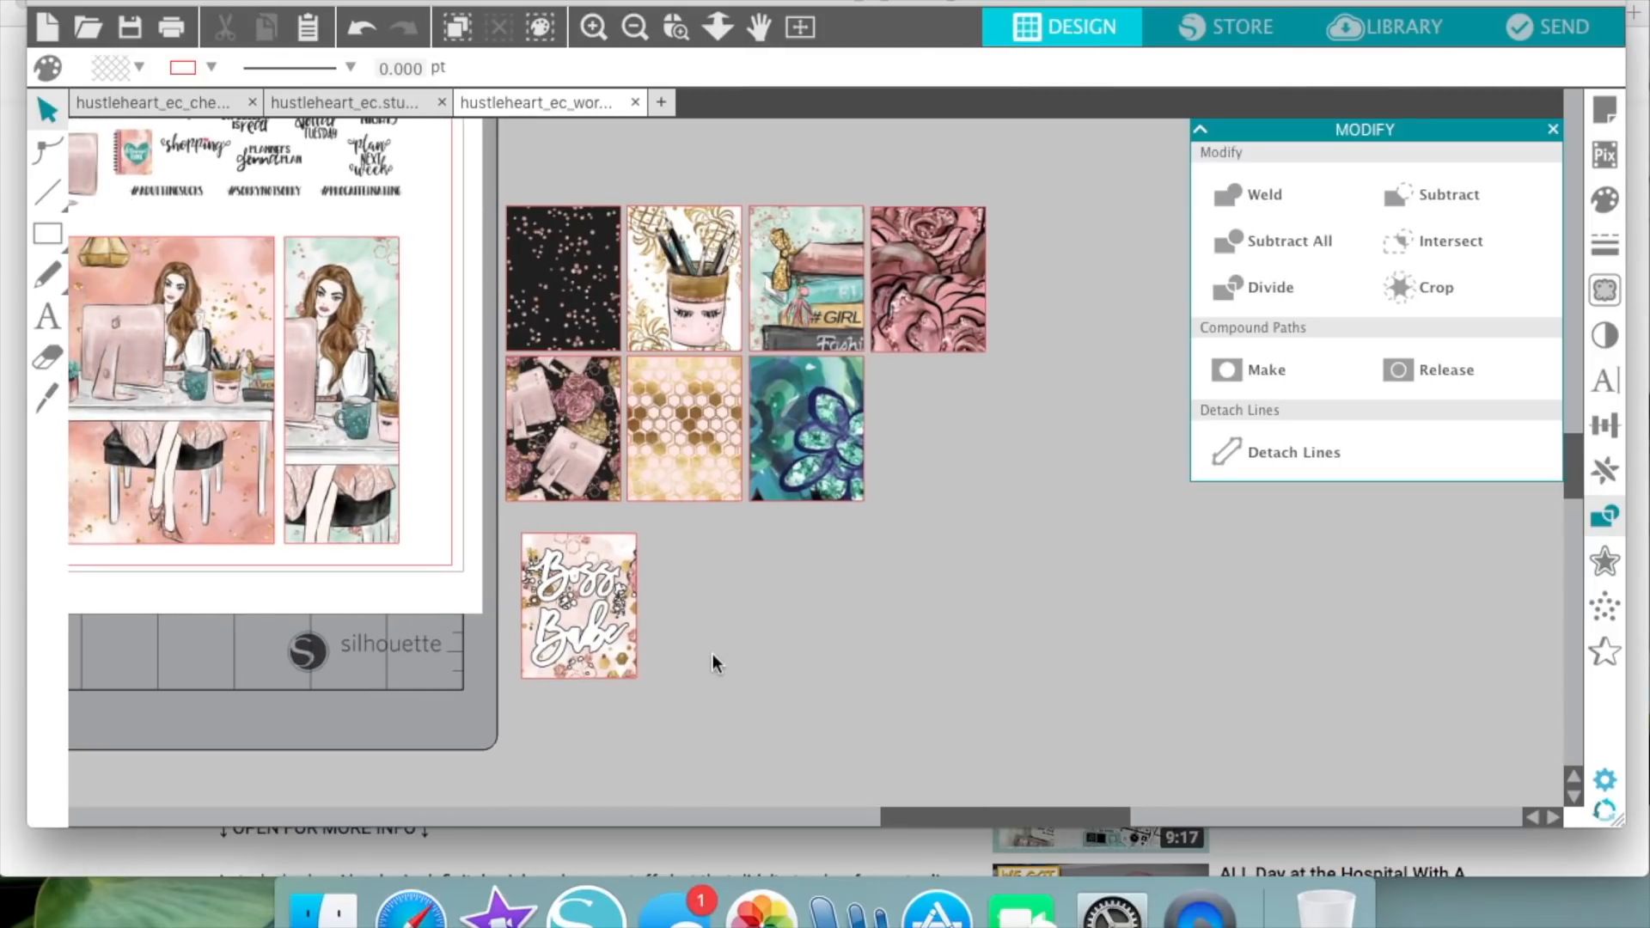
scroll(713, 653, "left", 3)
scroll(713, 653, "up", 1)
left_click(844, 667)
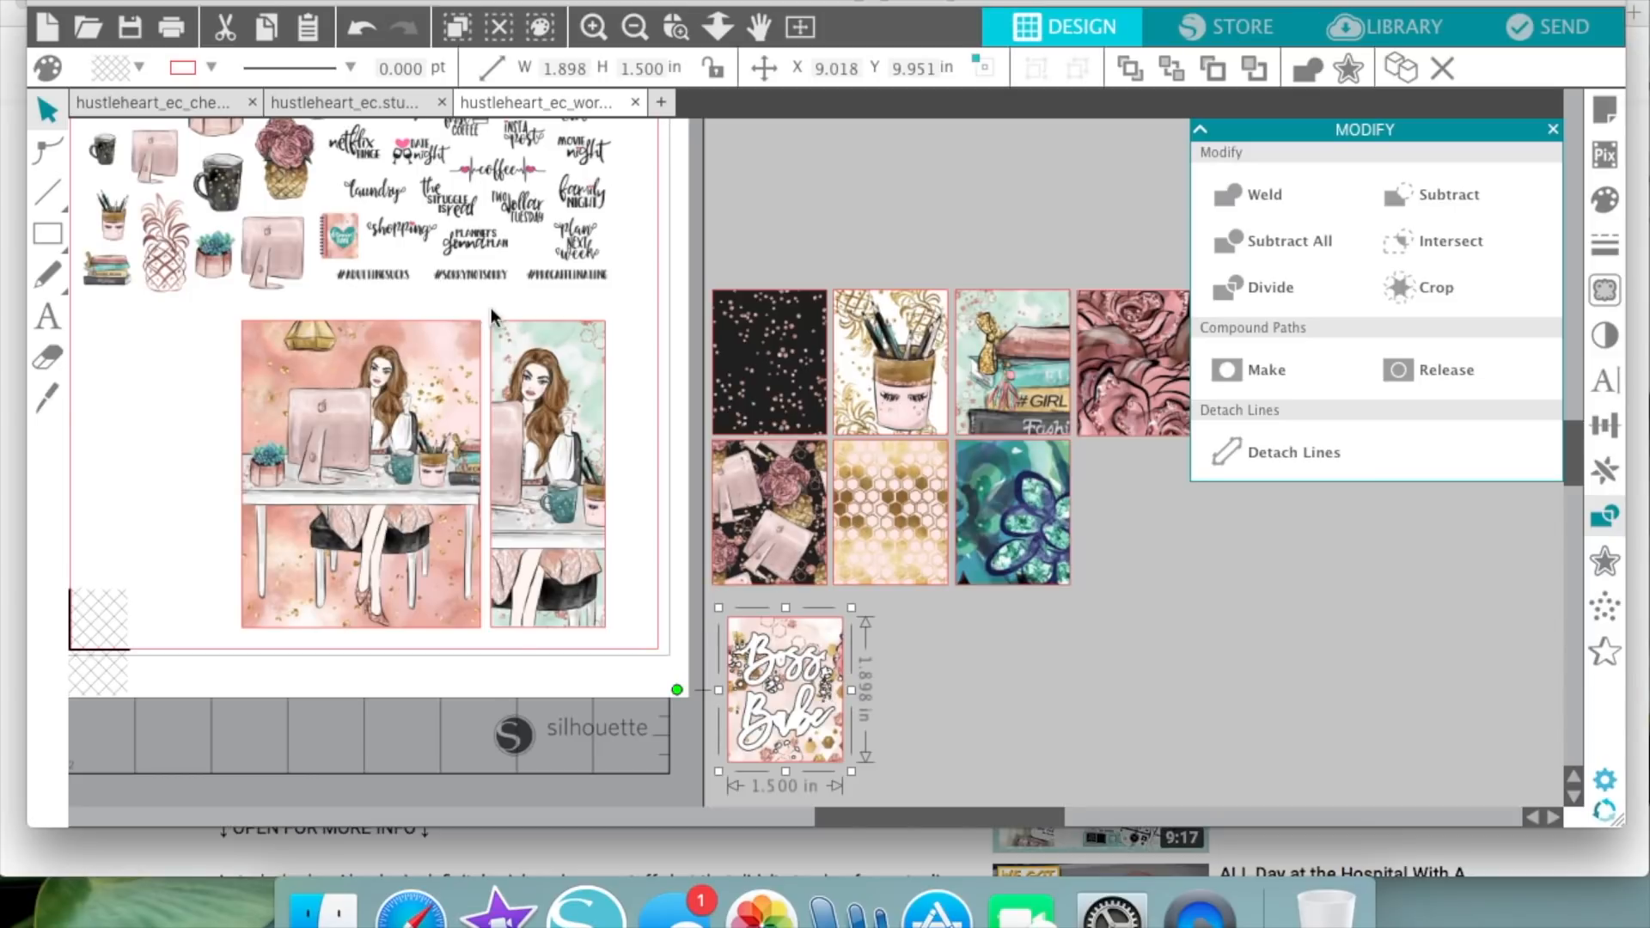
left_click(396, 102)
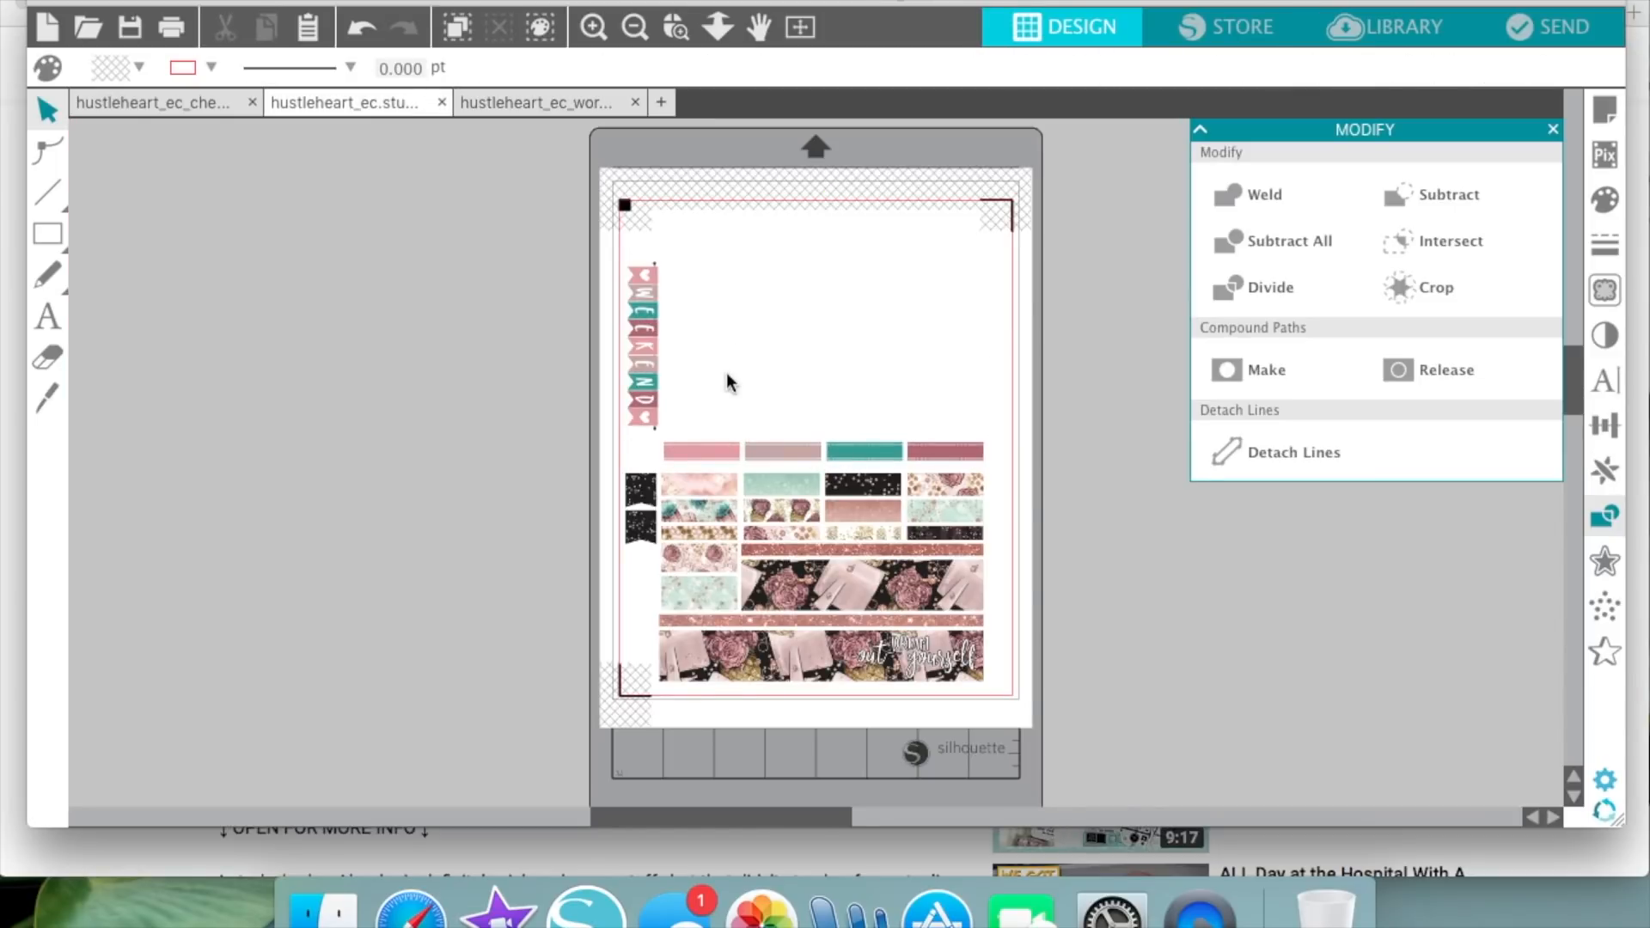
key("super+v")
left_click_drag(1133, 765, 757, 348)
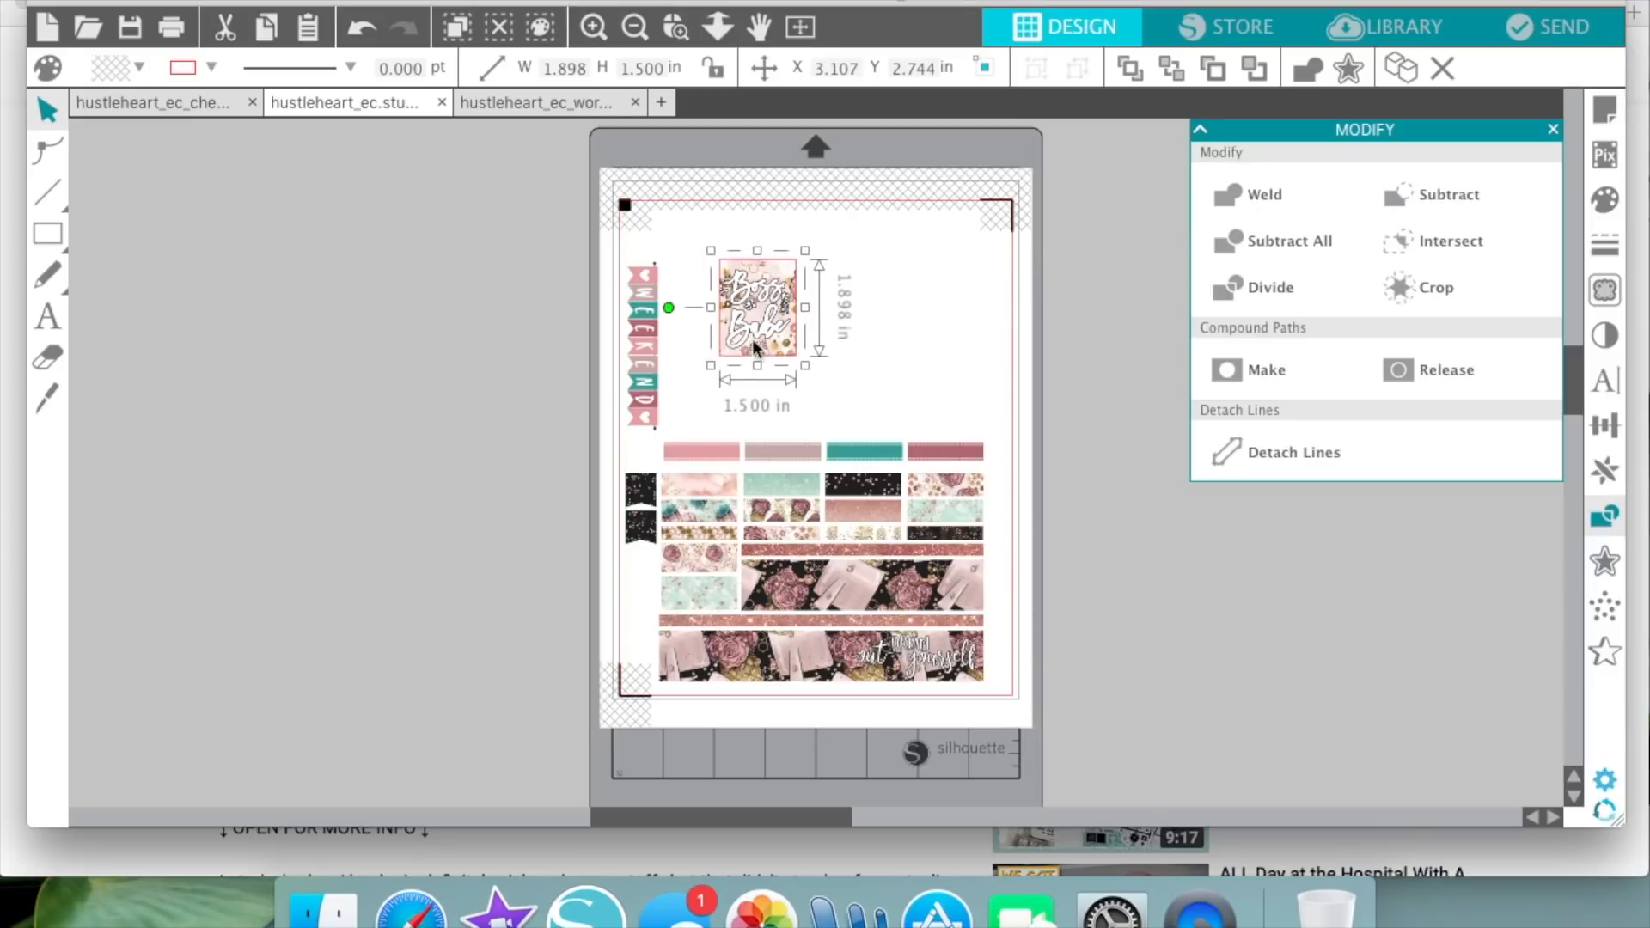
- Return to the hustleheart_ec_wor… document and undo back to the uncropped Boss Babe artwork with its overlapping full-box frame
left_click(536, 102)
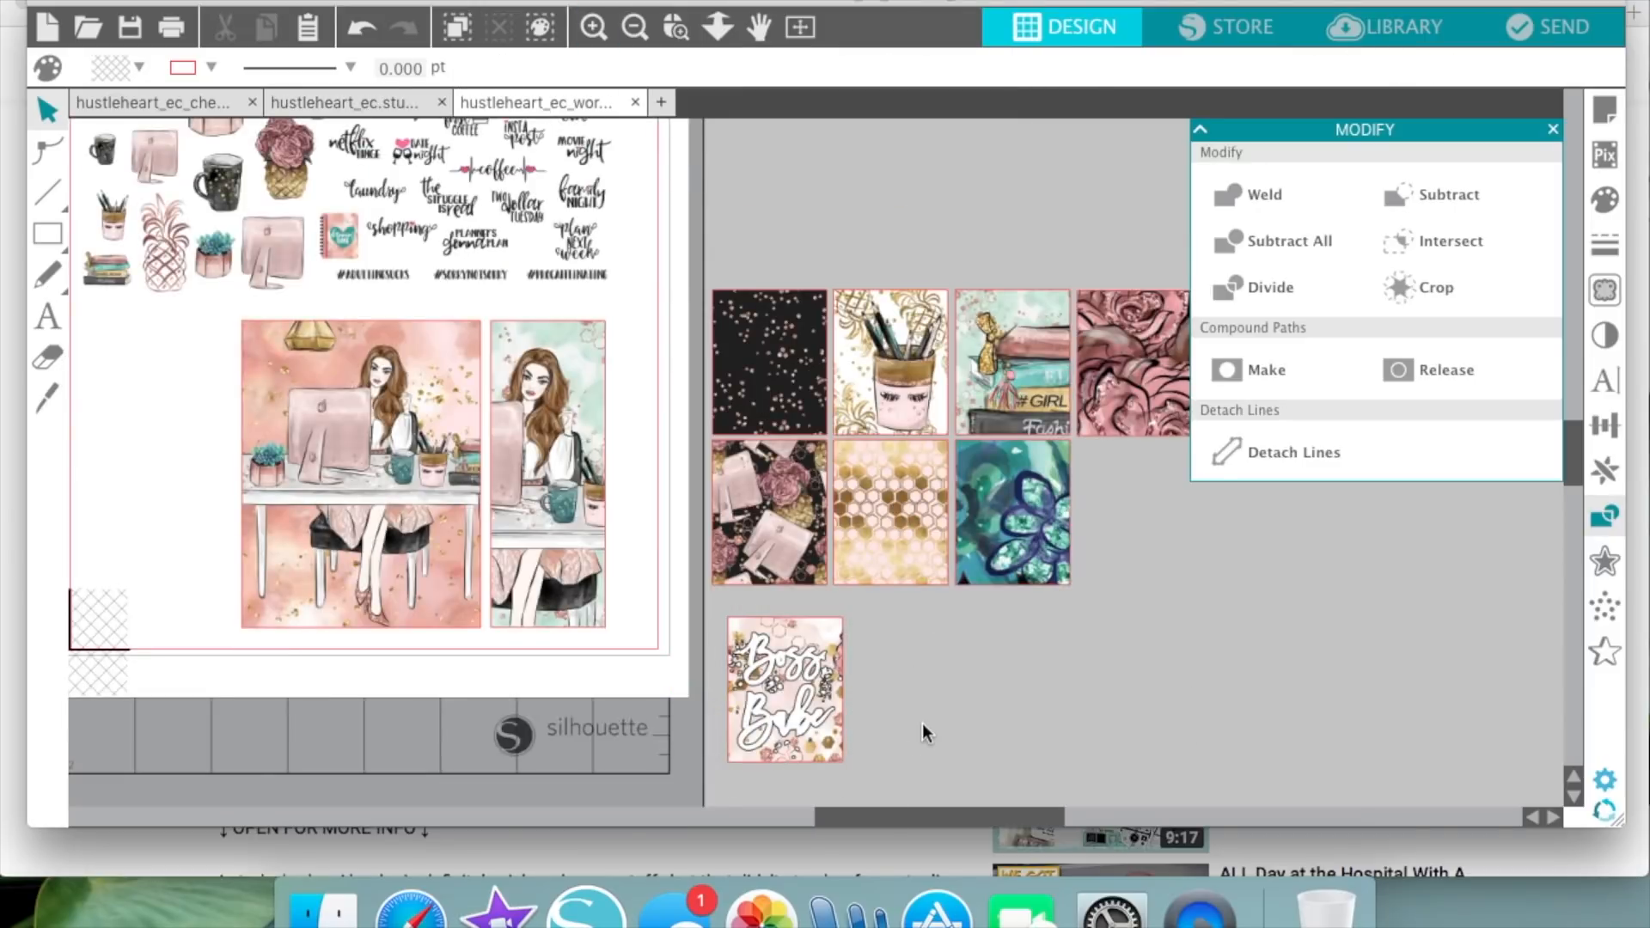
left_click(364, 31)
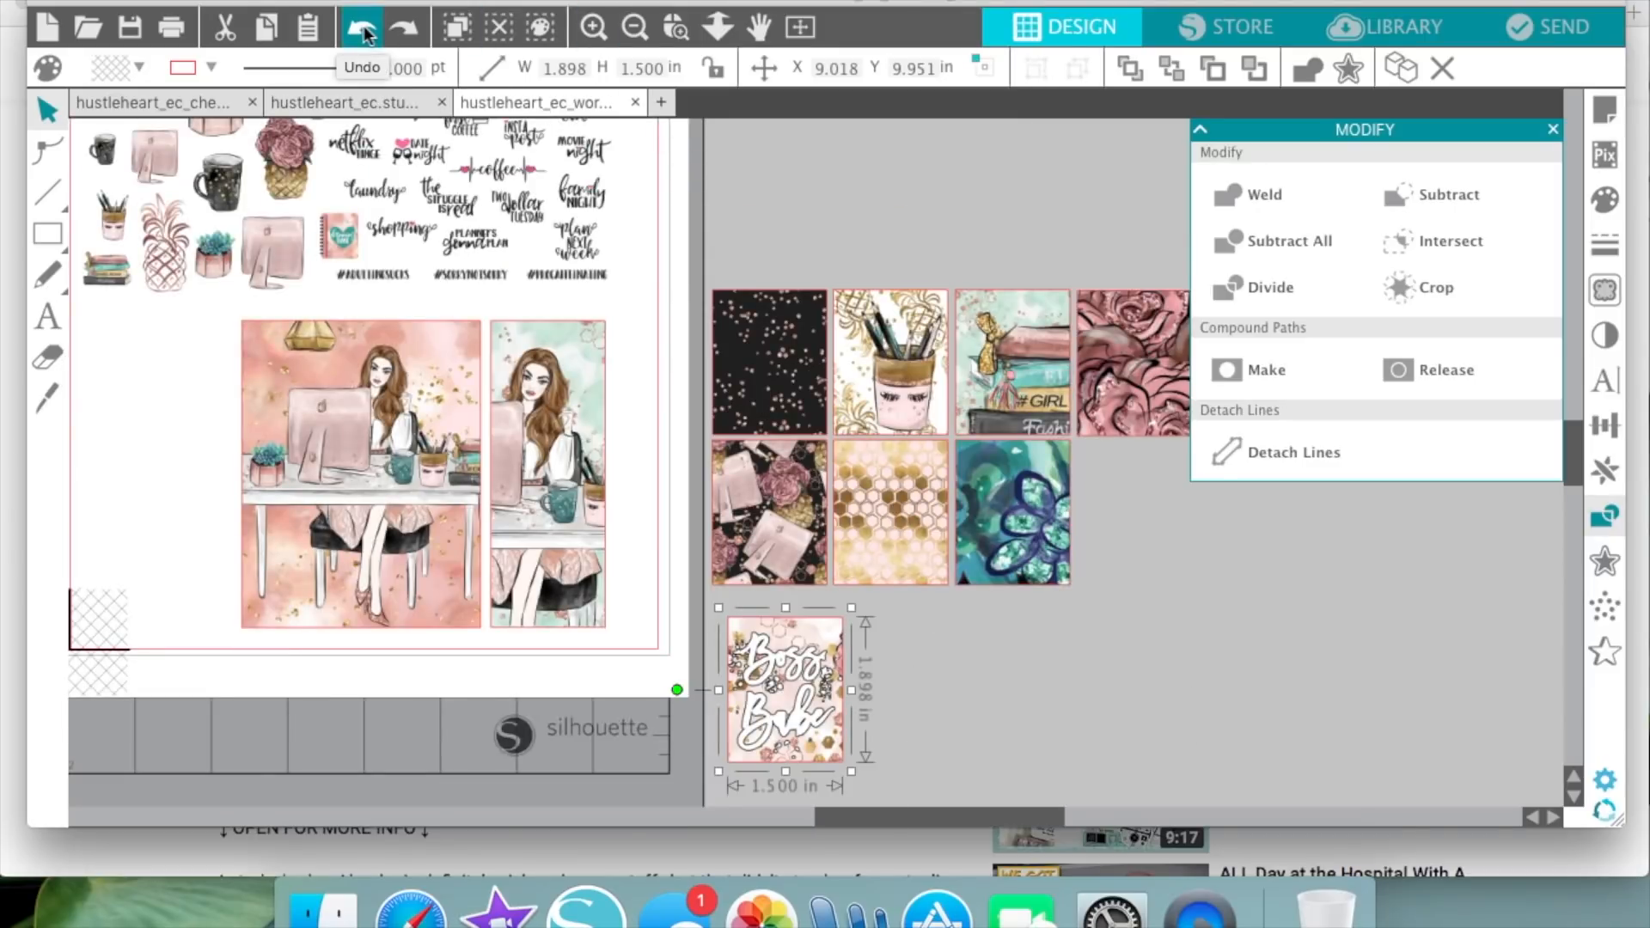
left_click(364, 31)
left_click(364, 31)
left_click(364, 31)
left_click(365, 31)
left_click(364, 31)
left_click(364, 31)
left_click(363, 31)
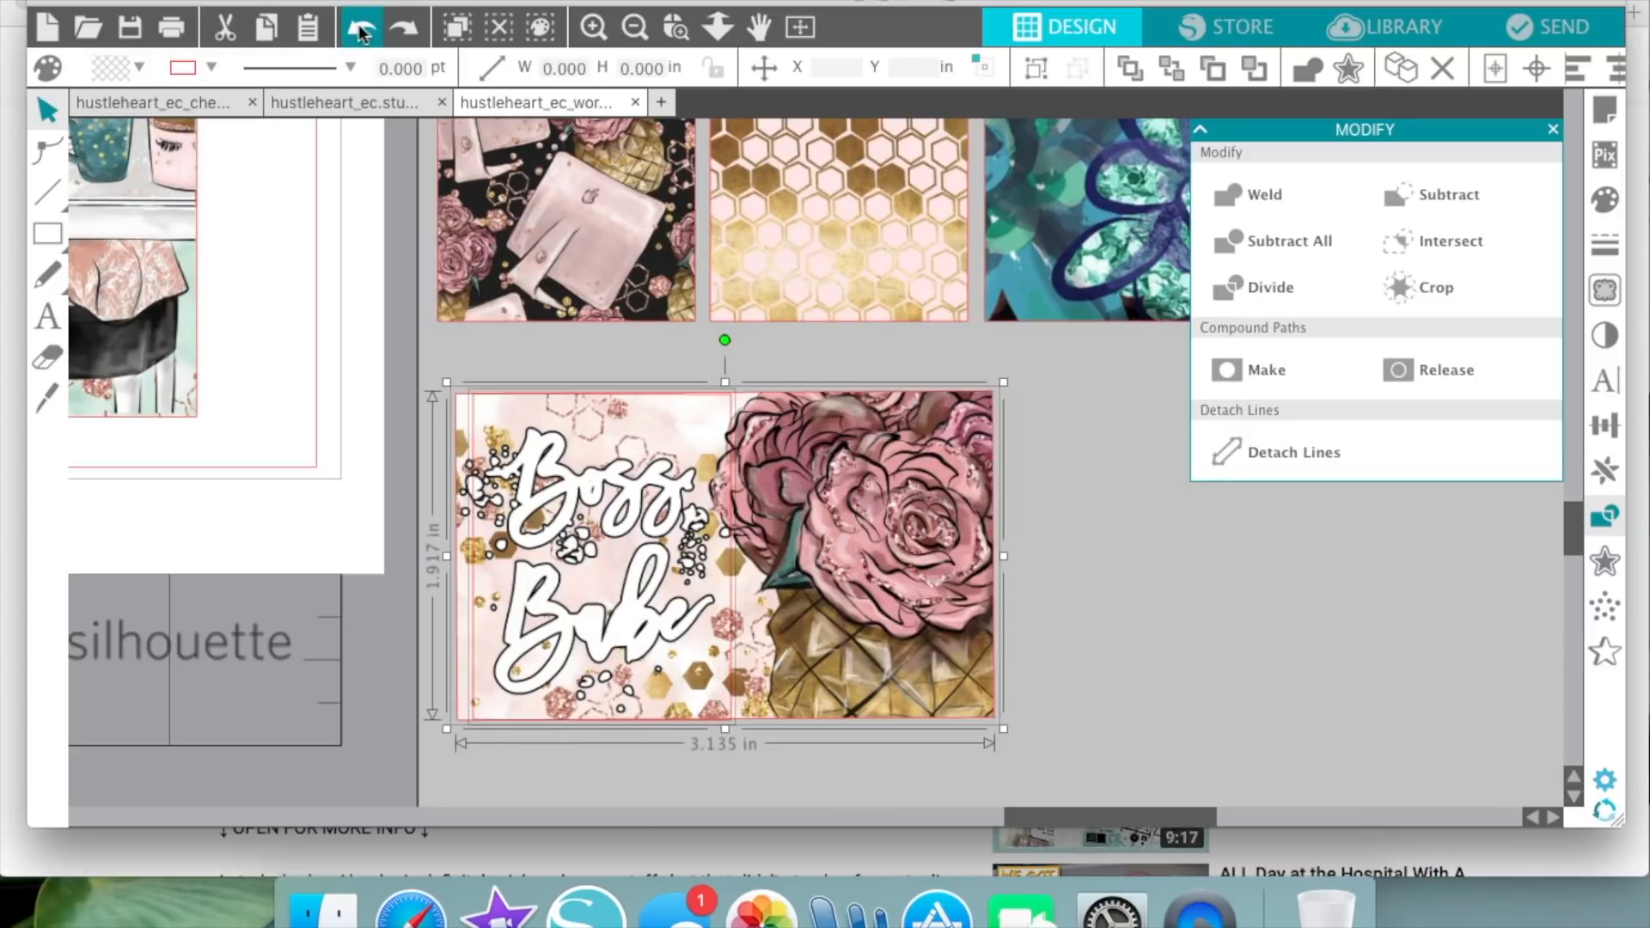
- Shift the artwork so the full-box frame covers its rose half, and align both along their right and top edges
left_click(1074, 595)
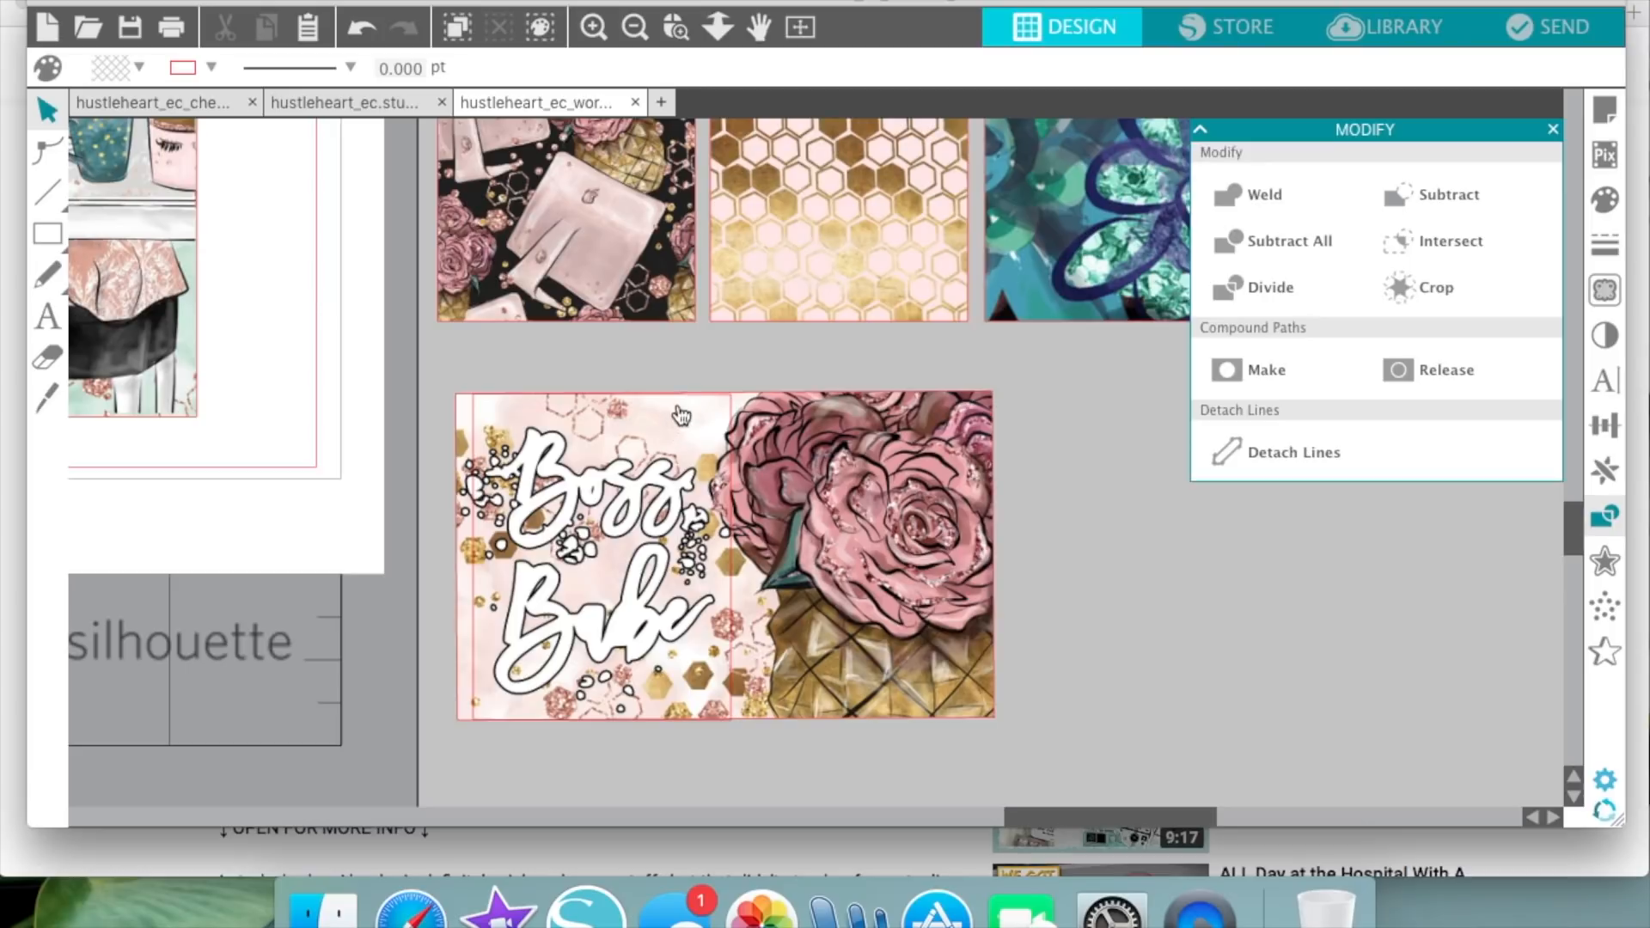
left_click_drag(733, 471, 479, 471)
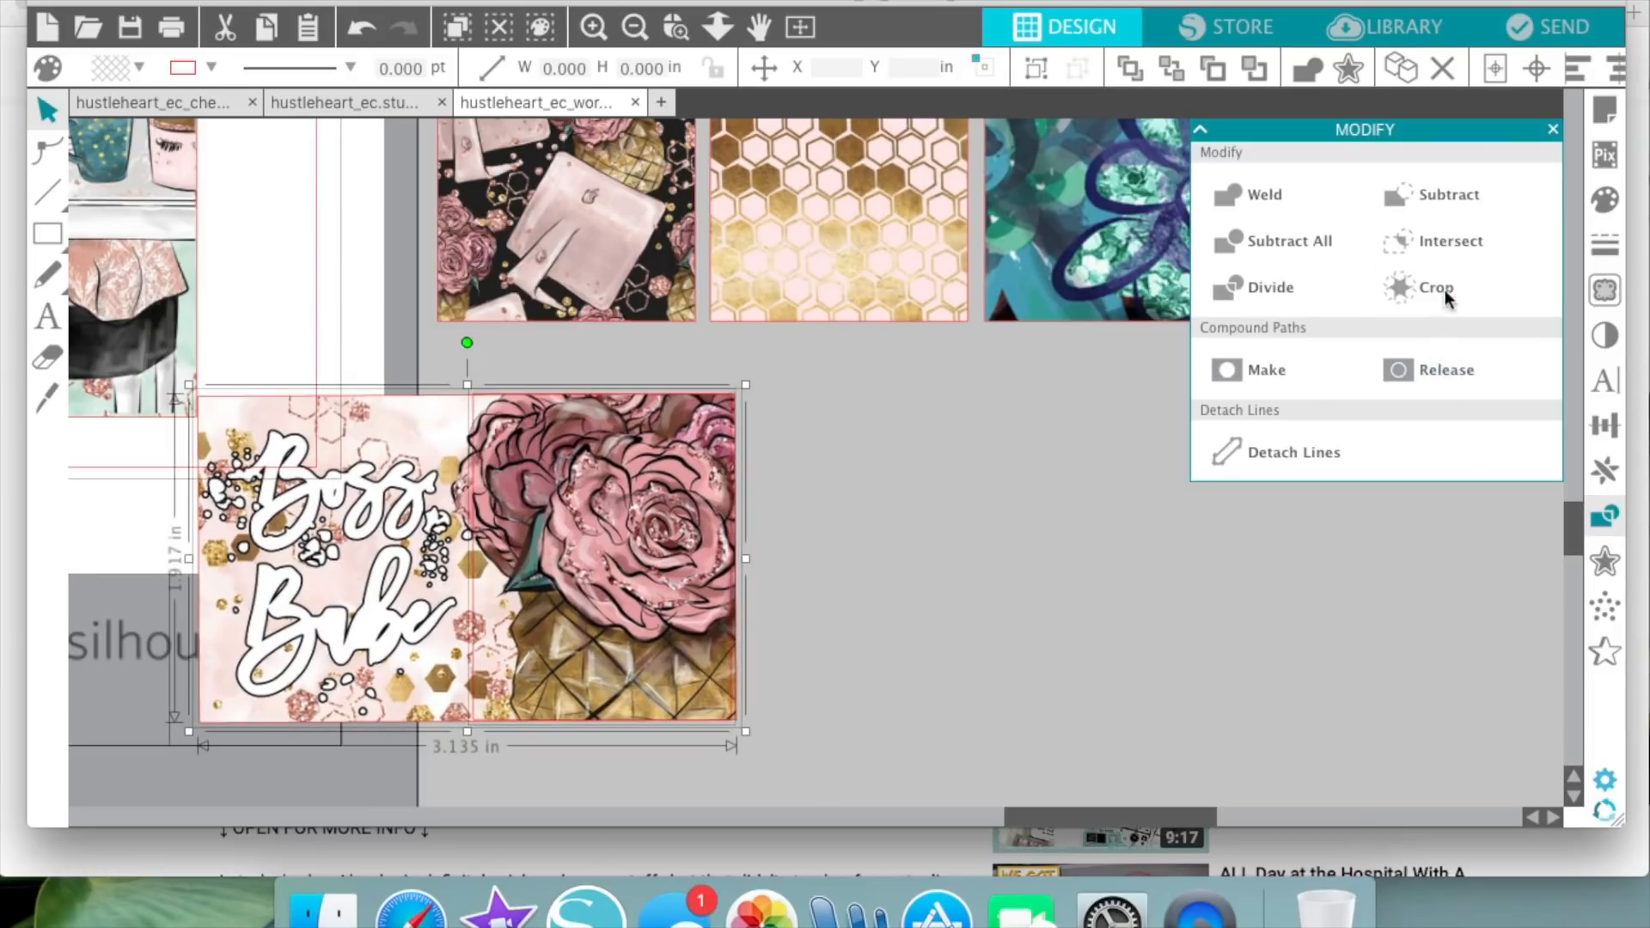
left_click(1604, 424)
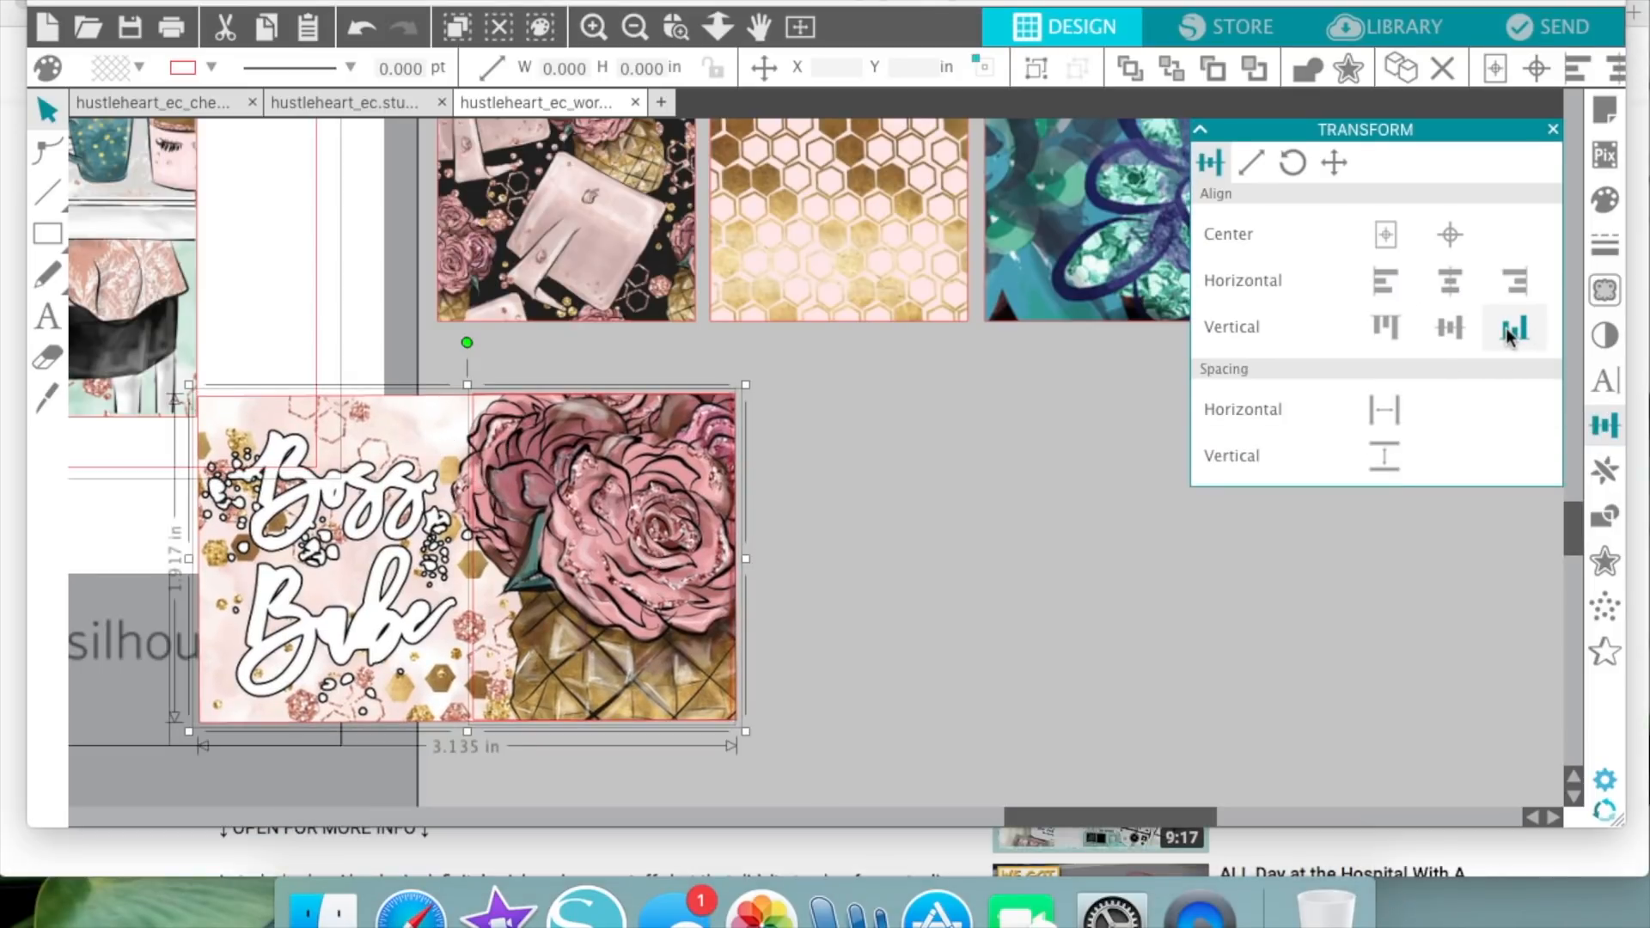
left_click(1521, 286)
left_click(971, 519)
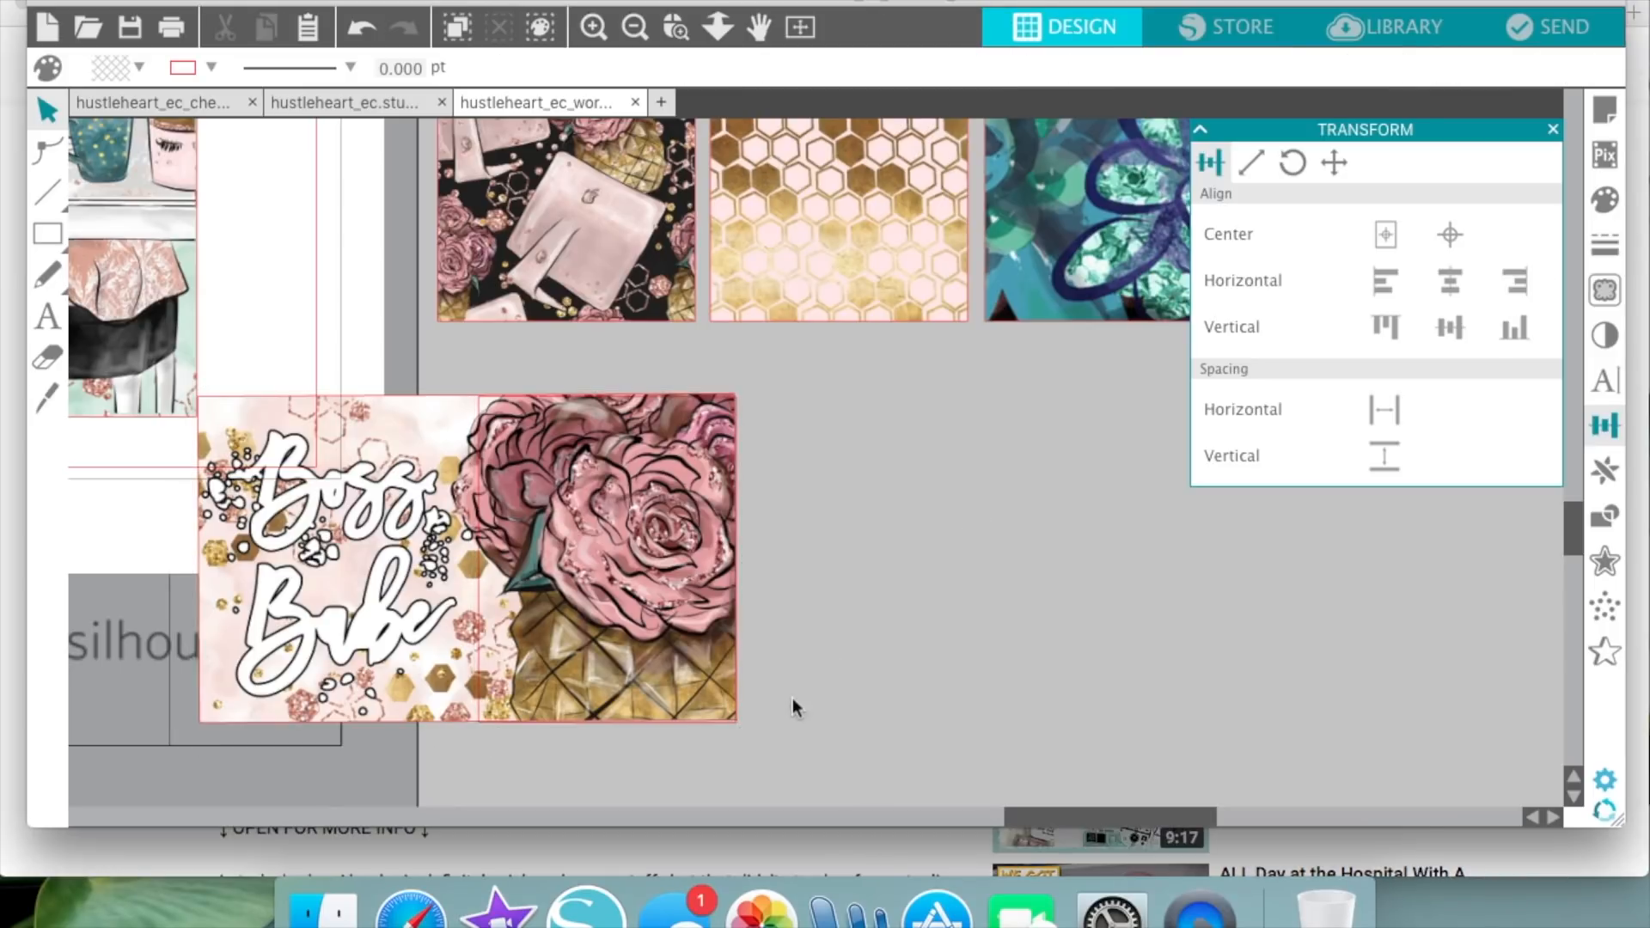
left_click(700, 634)
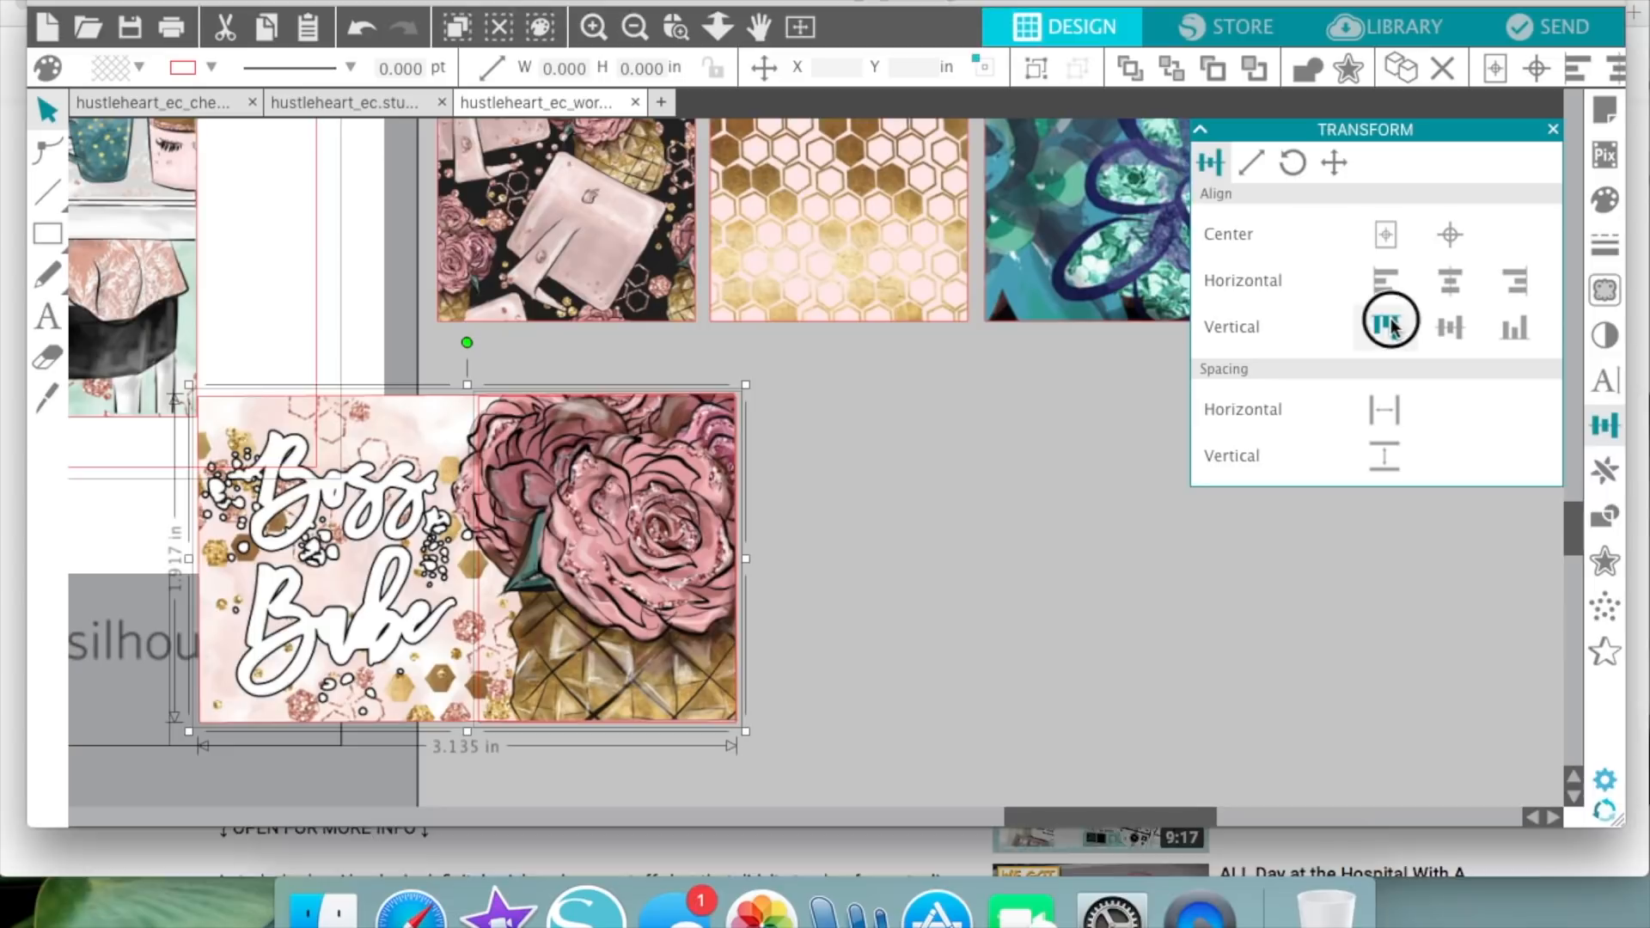
left_click(869, 657)
- Crop the artwork to the frame over the roses and move the cropped rose sticker clear of the page
left_click(550, 597)
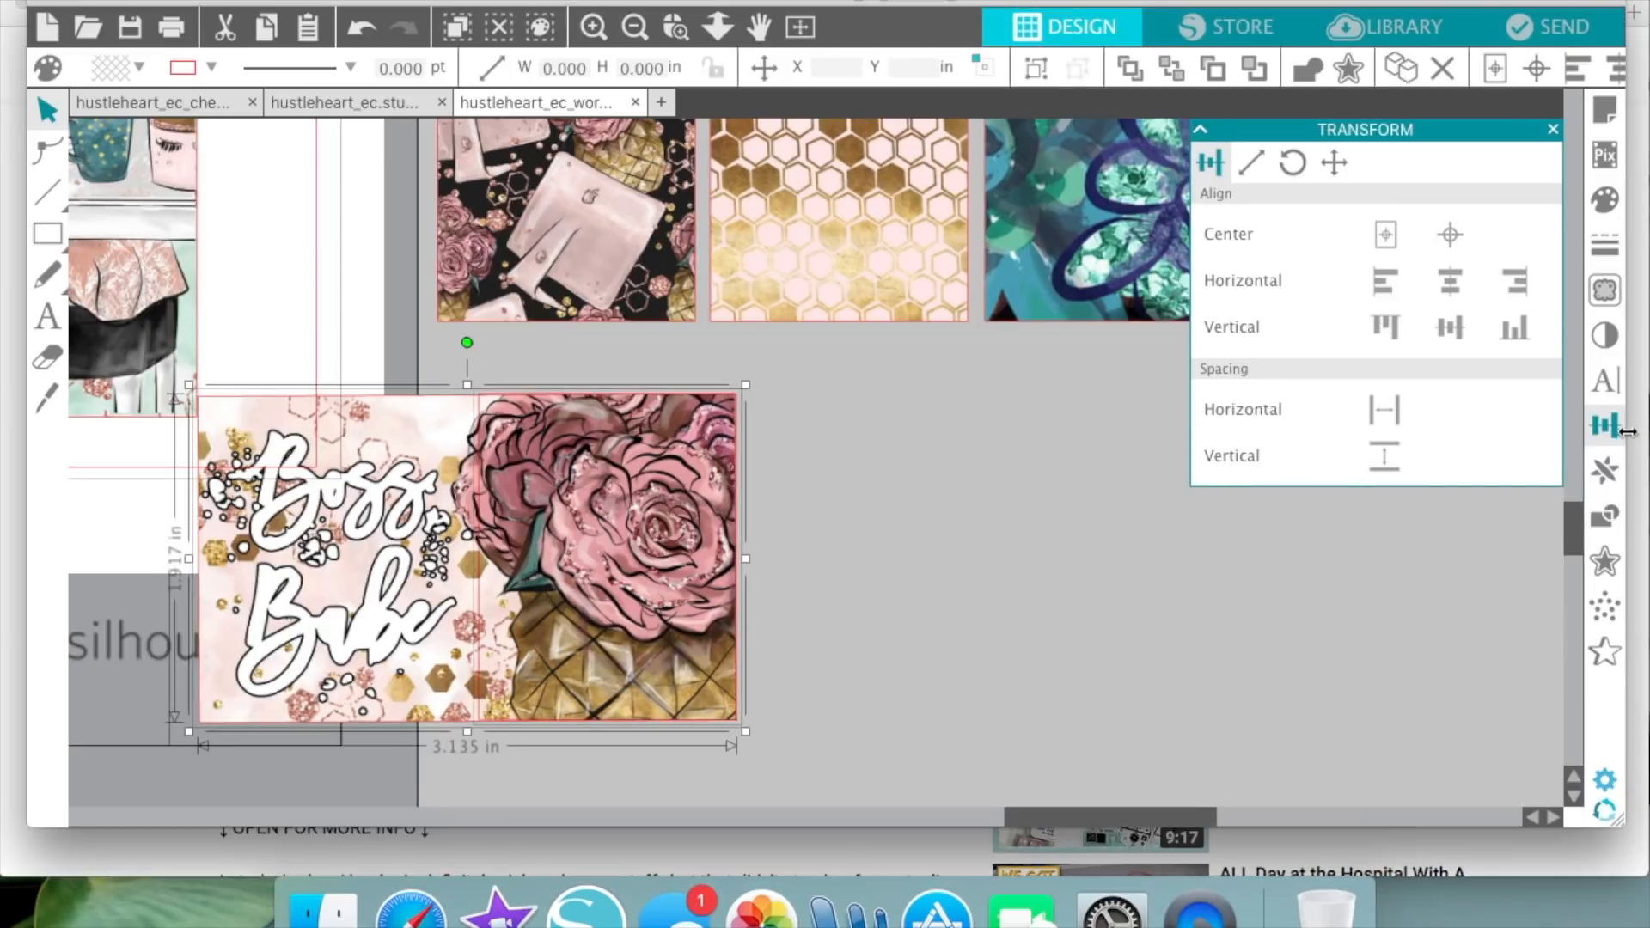
left_click(1604, 515)
left_click(1502, 287)
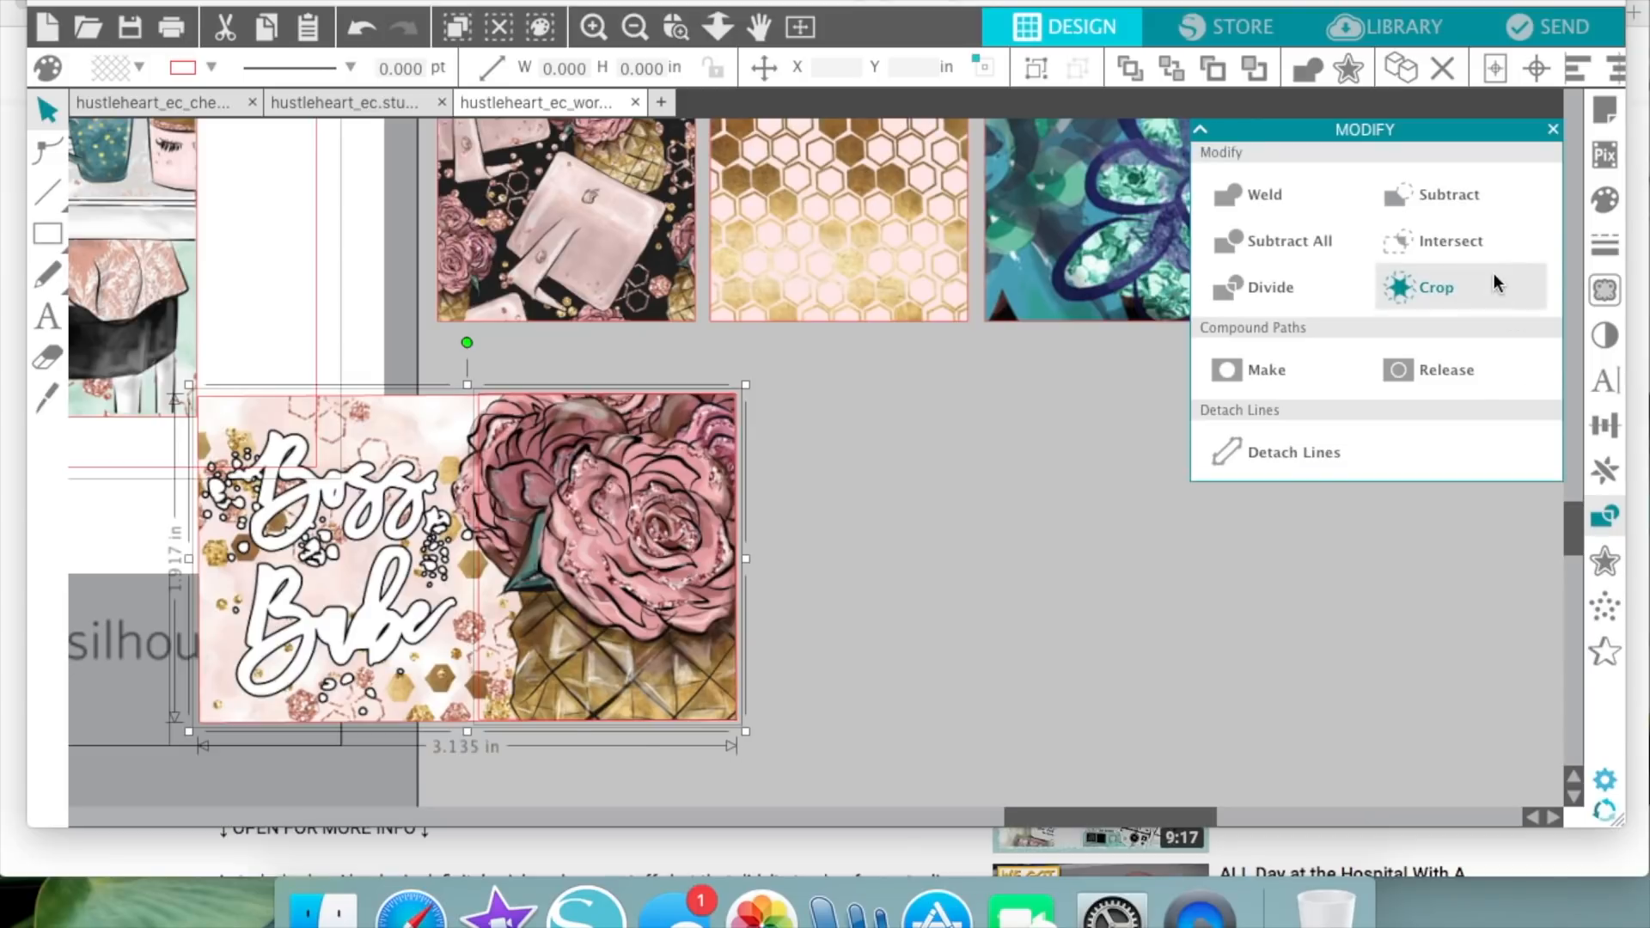
left_click(810, 497)
left_click_drag(659, 516, 834, 515)
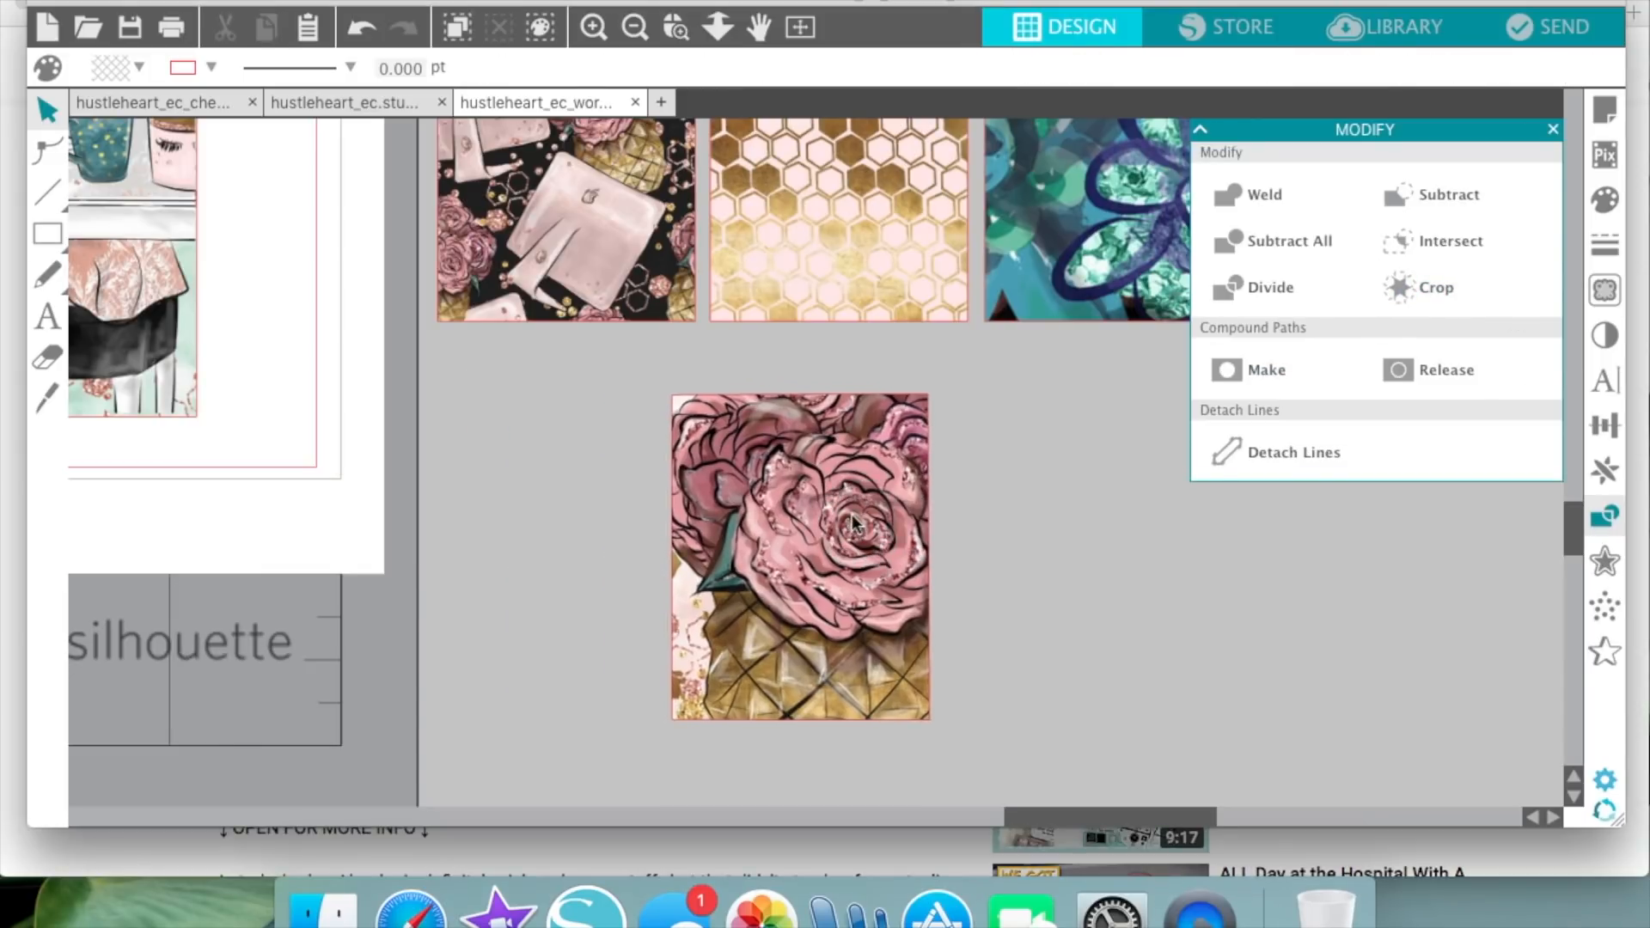
- Move the stored Boss Babe sticker from the hustleheart_ec document back to the working document, spaced beside the rose sticker
left_click(335, 102)
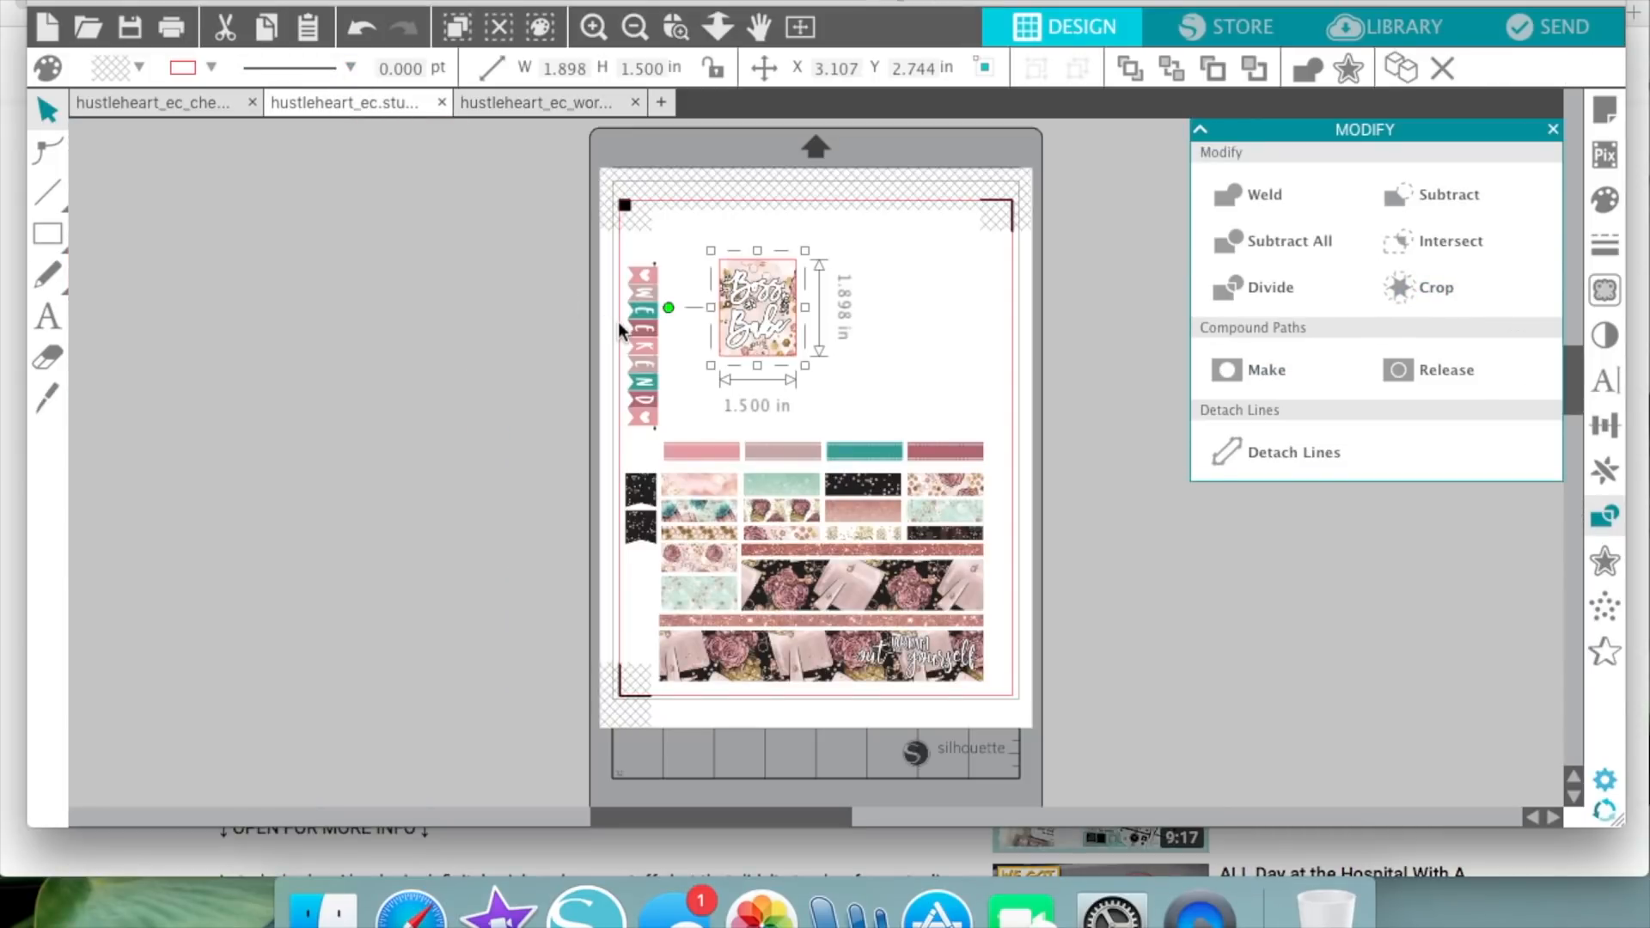
key("Delete")
left_click(562, 103)
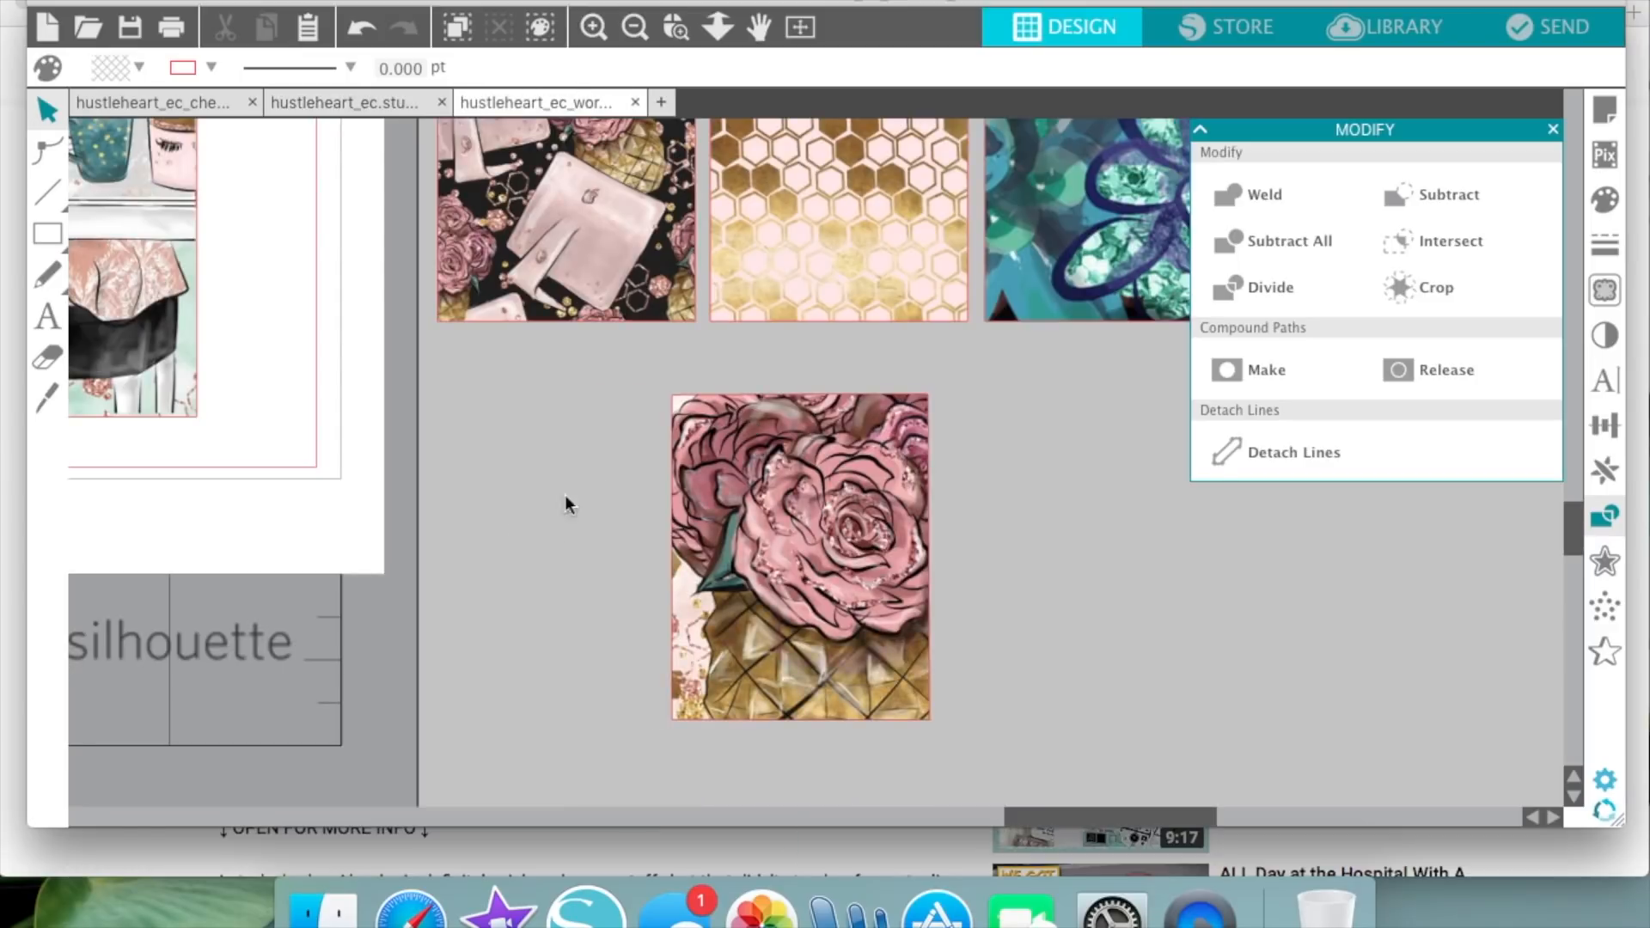
key("super+v")
left_click_drag(826, 534, 521, 571)
left_click(636, 34)
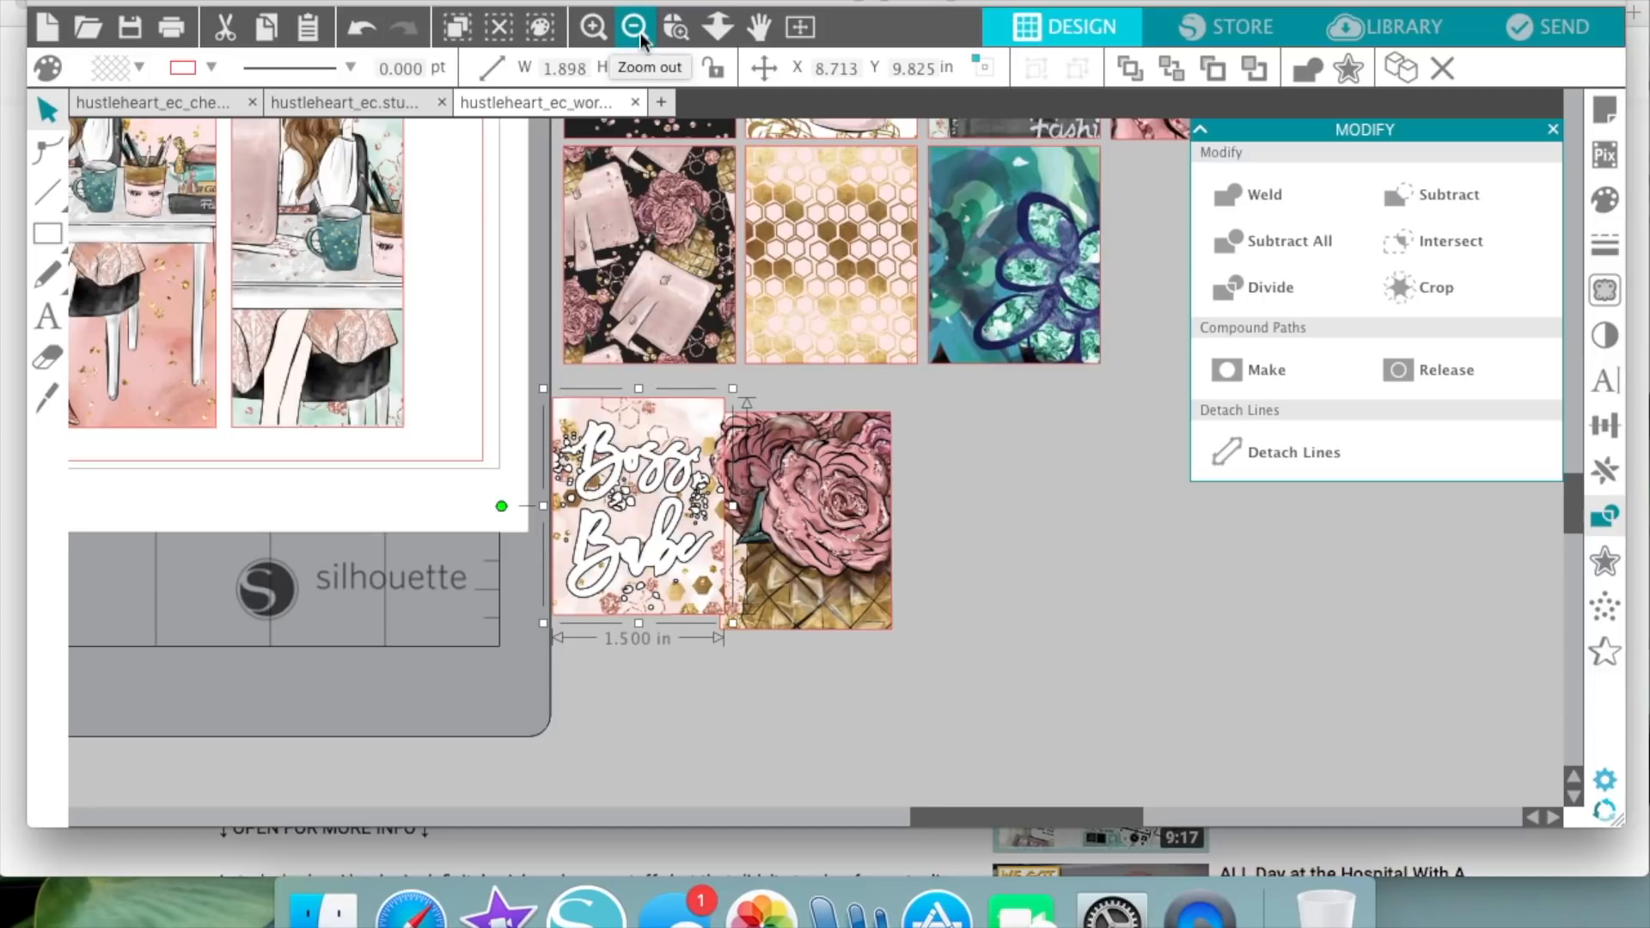
left_click_drag(797, 545, 885, 531)
- Review the two cropped full boxes alongside the other off-page stickers and the woman-at-desk artwork
scroll(873, 608, "up", 5)
scroll(873, 609, "left", 2)
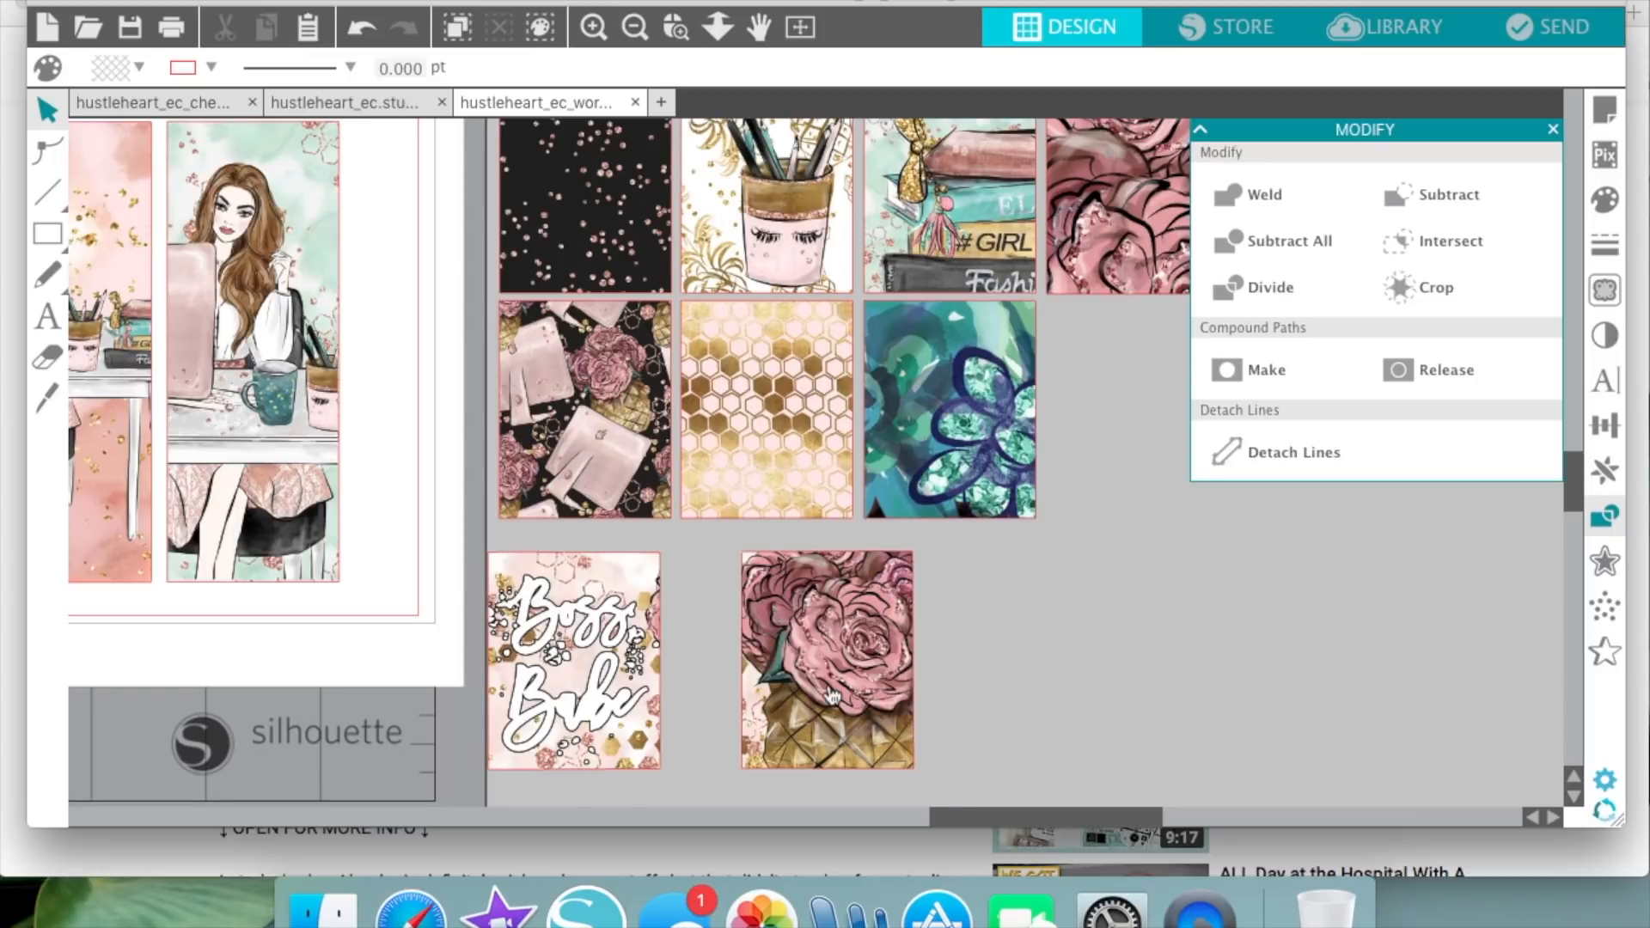
scroll(831, 695, "up", 2)
scroll(831, 696, "right", 2)
scroll(816, 696, "down", 2)
scroll(816, 696, "left", 6)
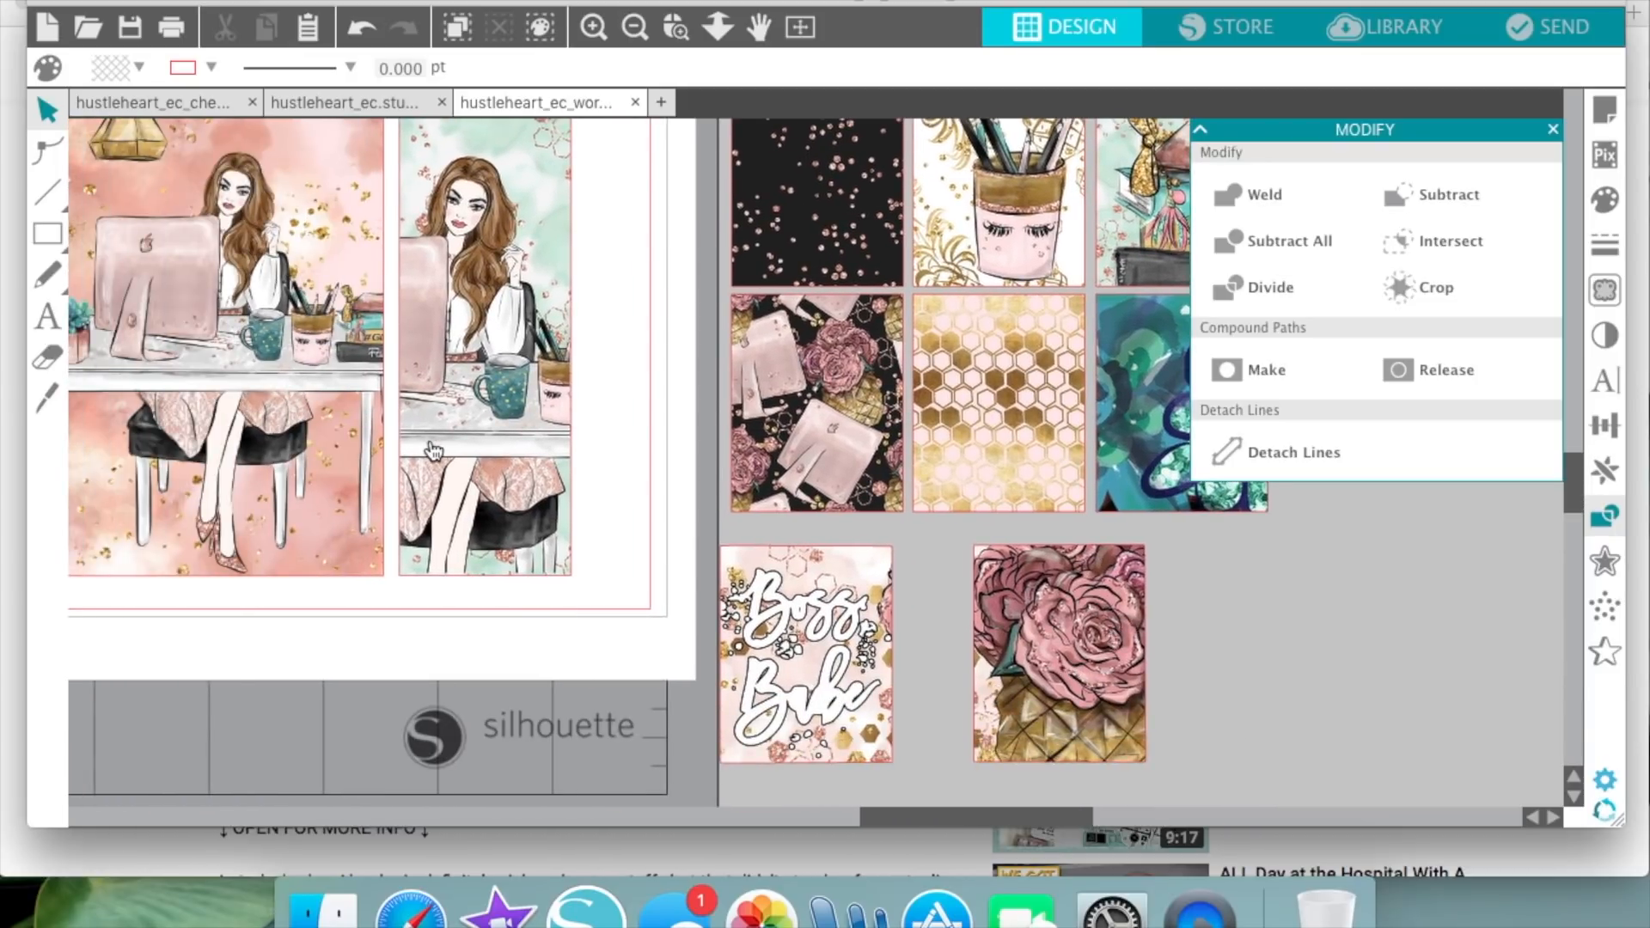
scroll(434, 451, "left", 2)
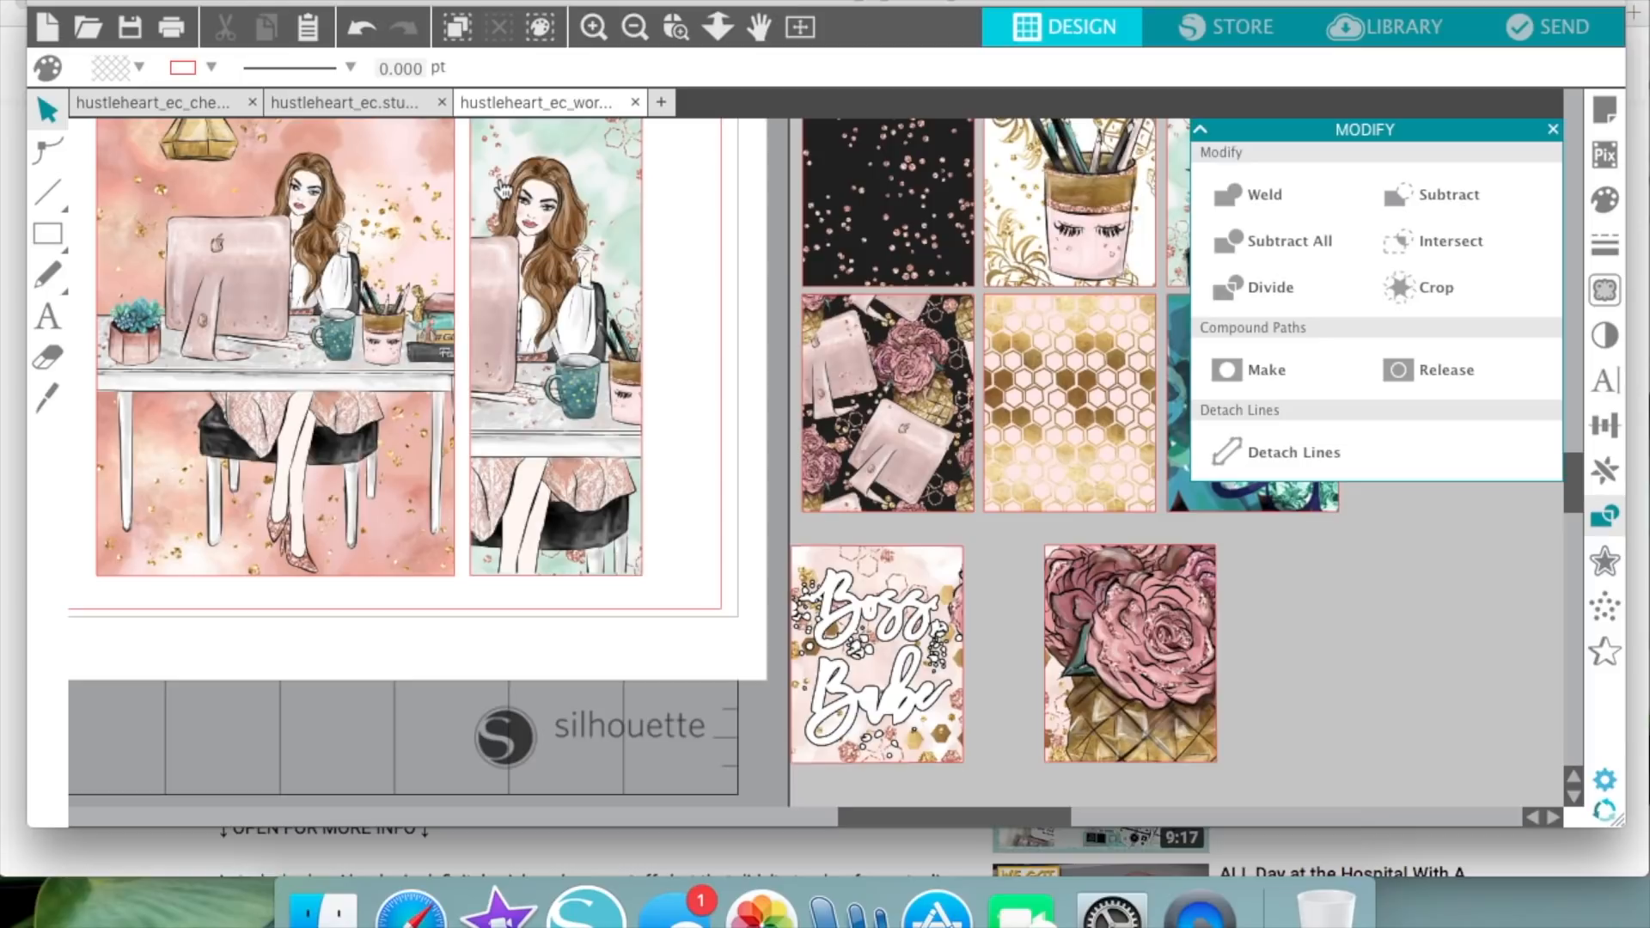
left_click(634, 27)
scroll(827, 311, "right", 3)
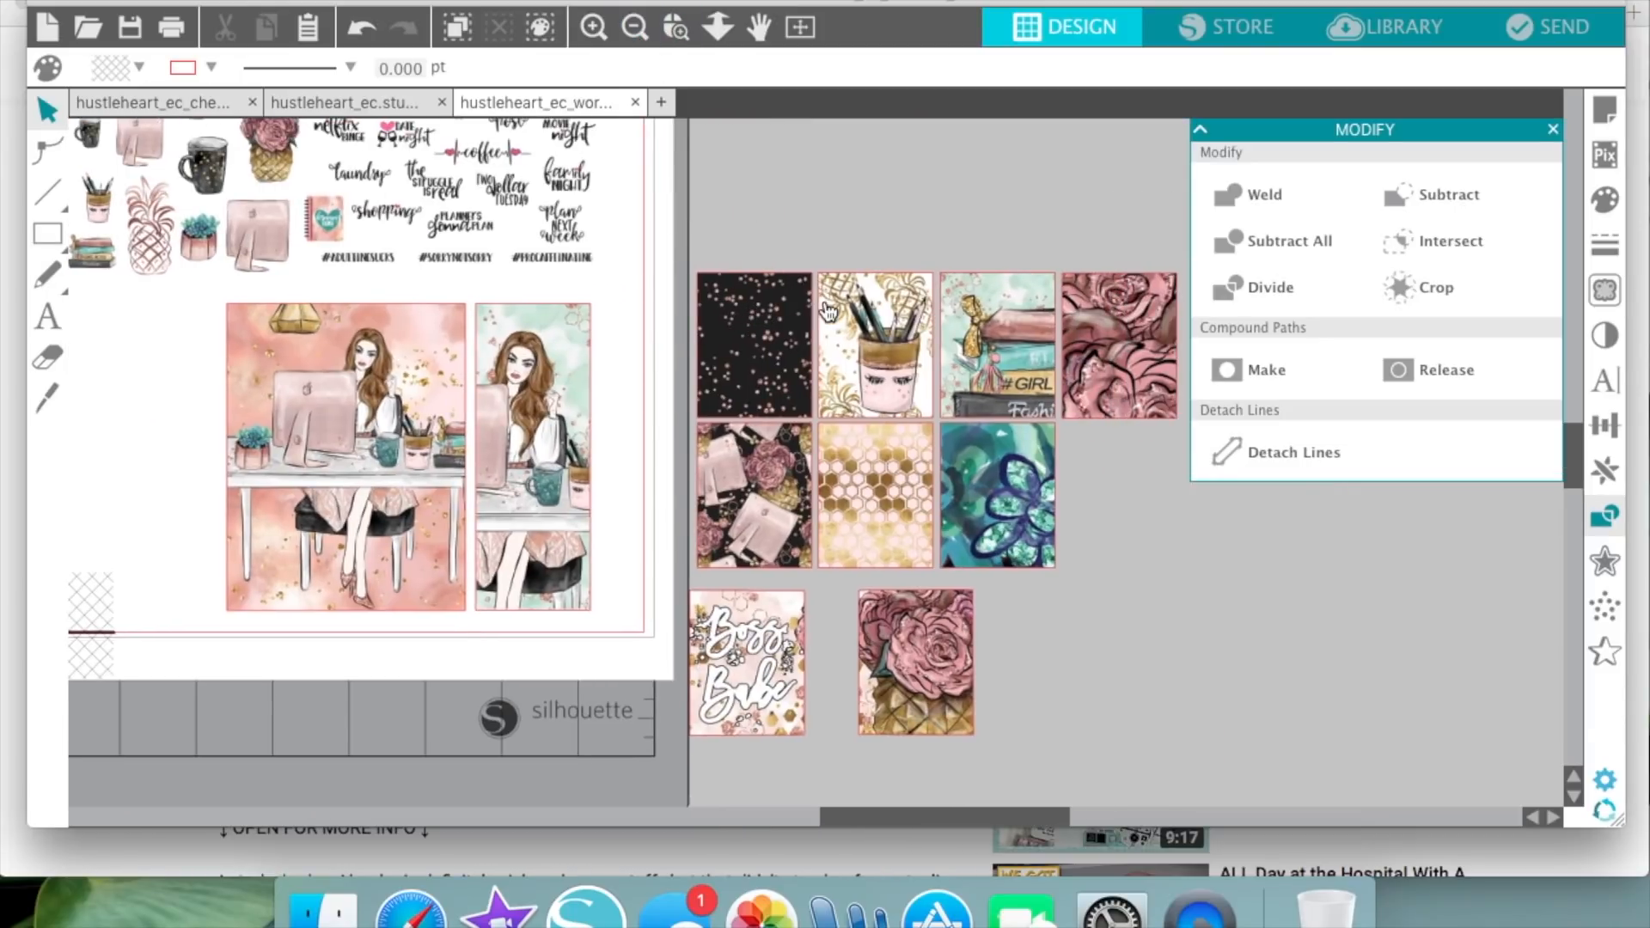
scroll(924, 369, "right", 3)
scroll(924, 369, "down", 2)
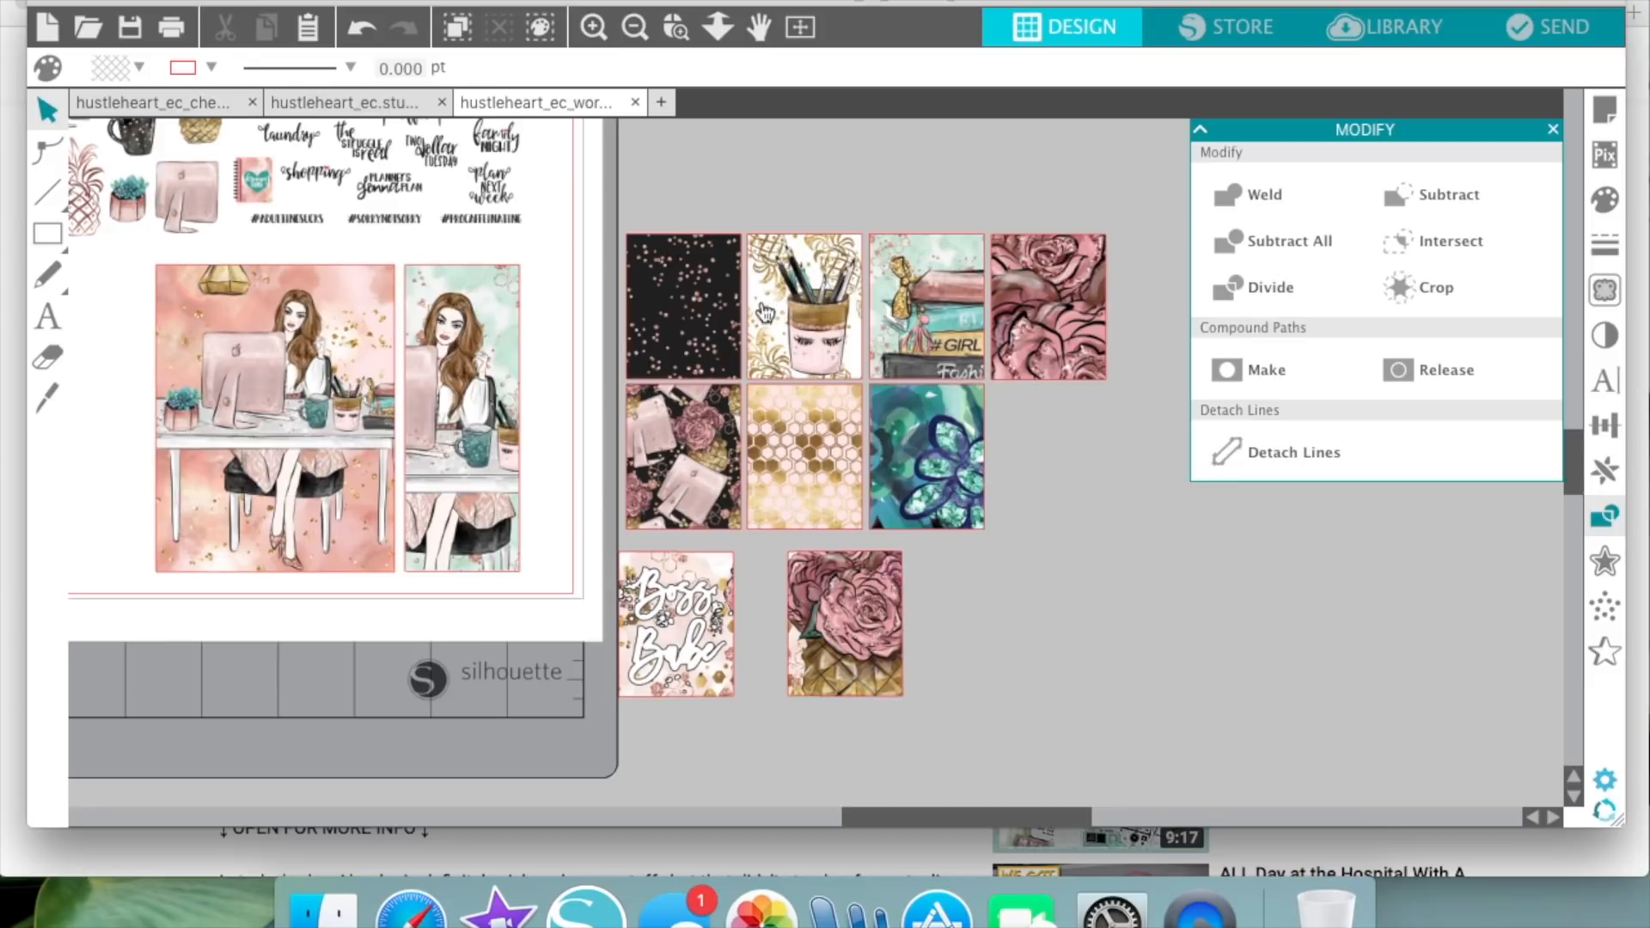
- Line up the rose, pencil-cup and book-stack full boxes in a row beside the Boss Babe sticker
left_click_drag(789, 318, 964, 673)
left_click_drag(877, 642, 824, 642)
left_click_drag(1009, 652, 969, 607)
left_click(859, 613)
left_click_drag(857, 607, 861, 607)
left_click_drag(797, 601, 800, 600)
left_click_drag(949, 264, 1050, 586)
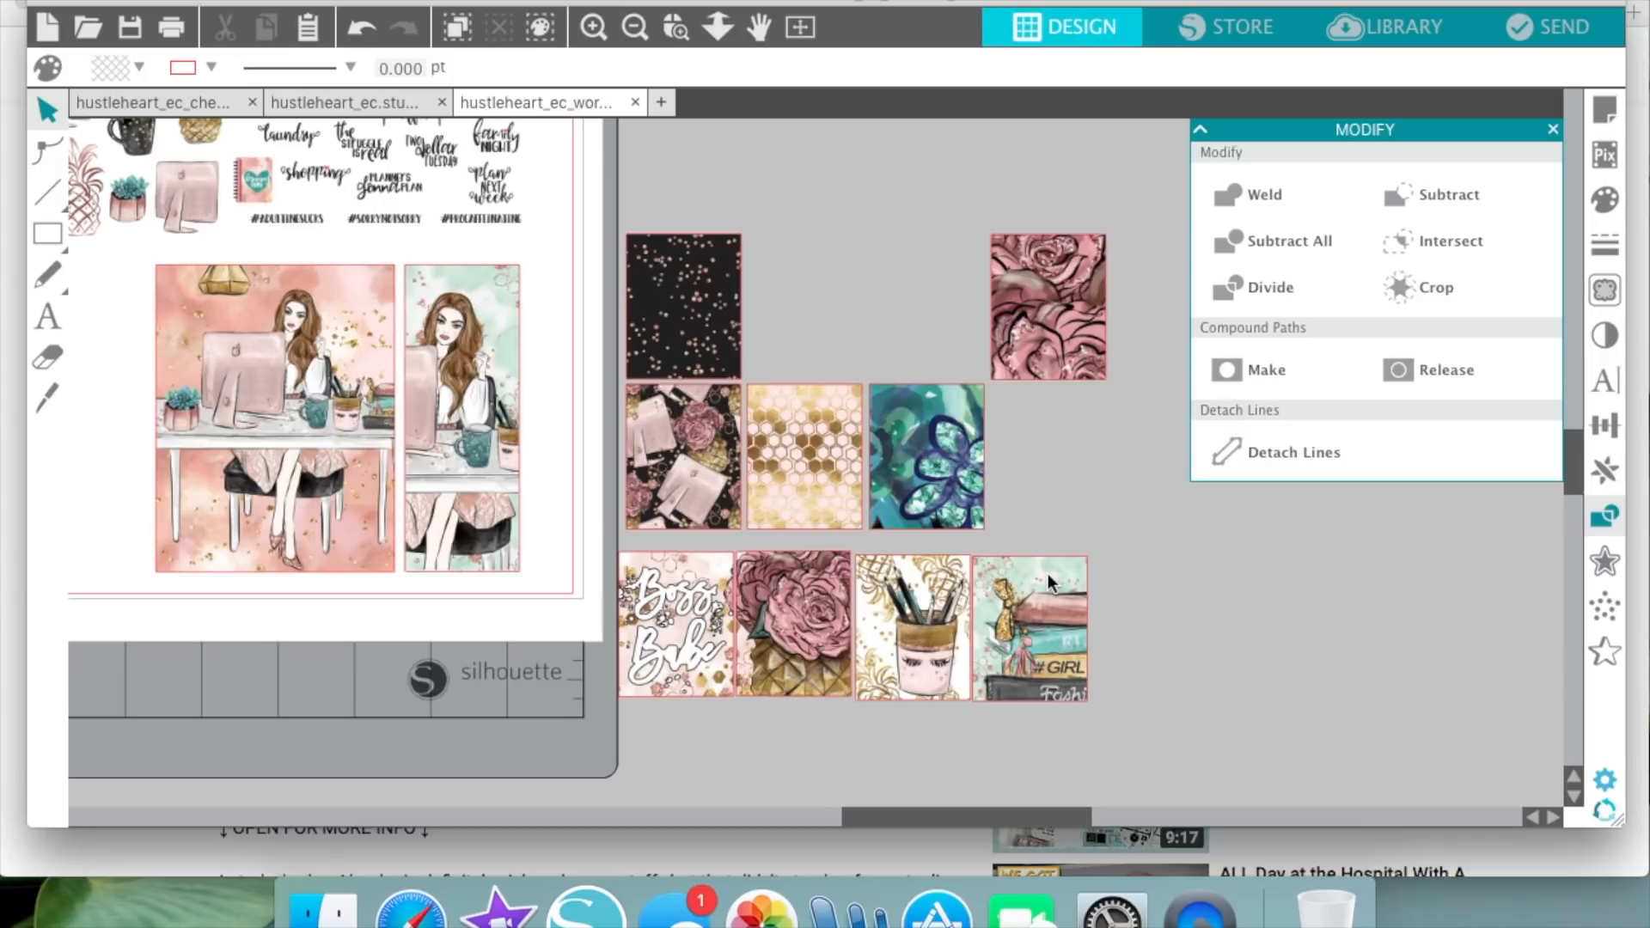
- Delete the teal flower full box and move the tall woman-at-desk sticker off the page, below the Boss Babe sticker
left_click(945, 479)
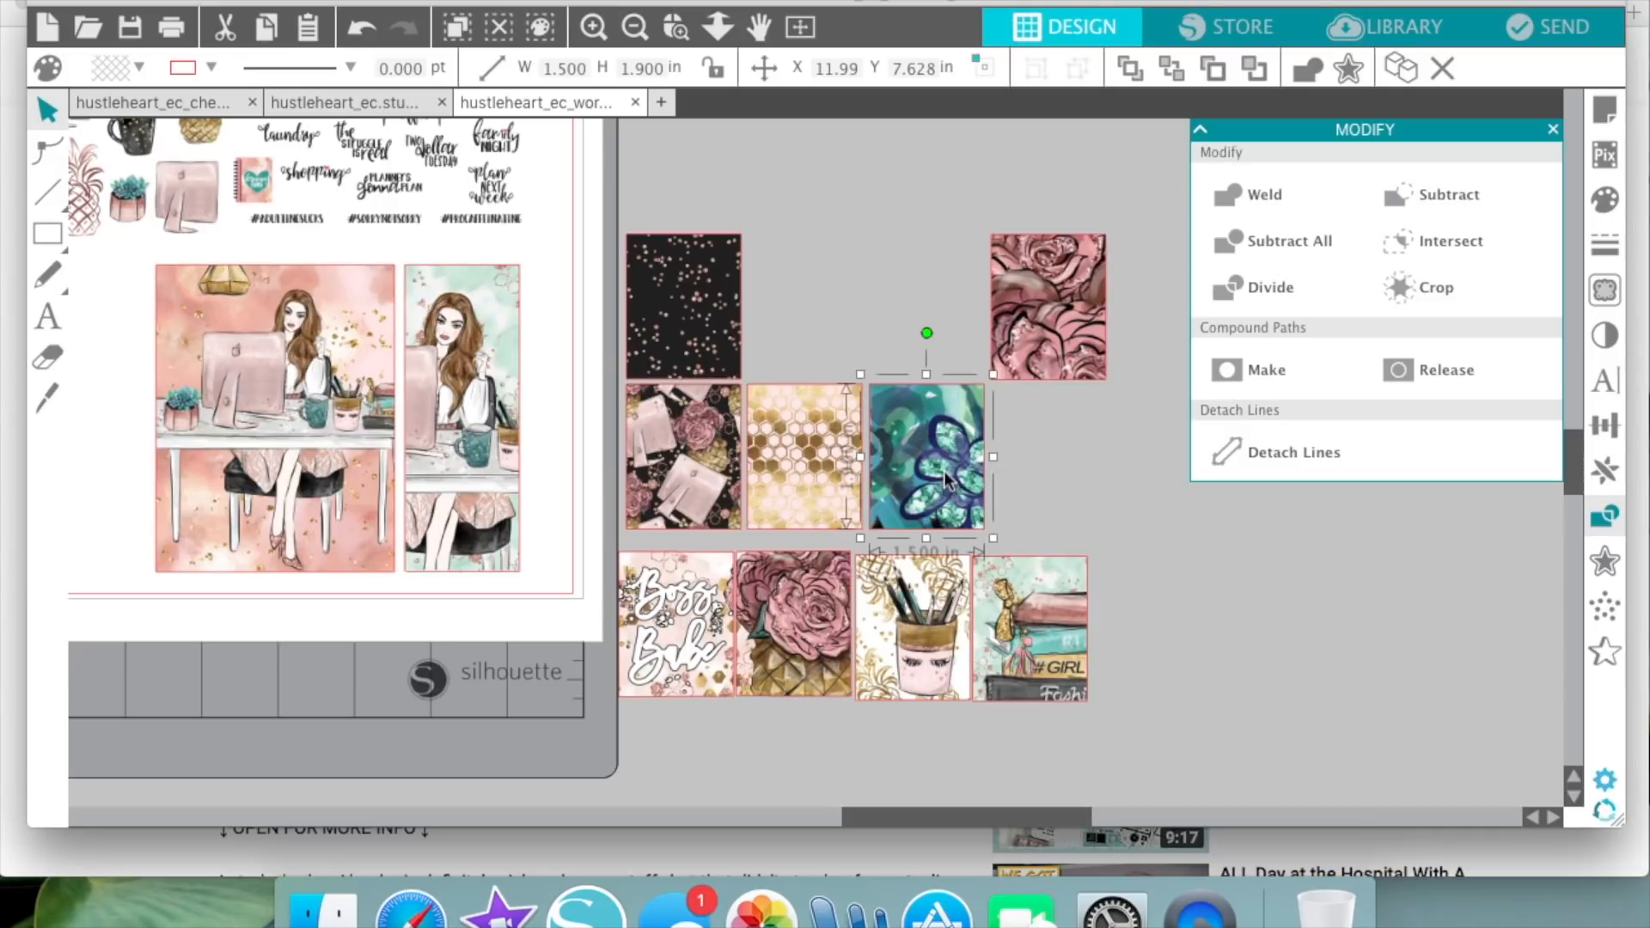
key("Delete")
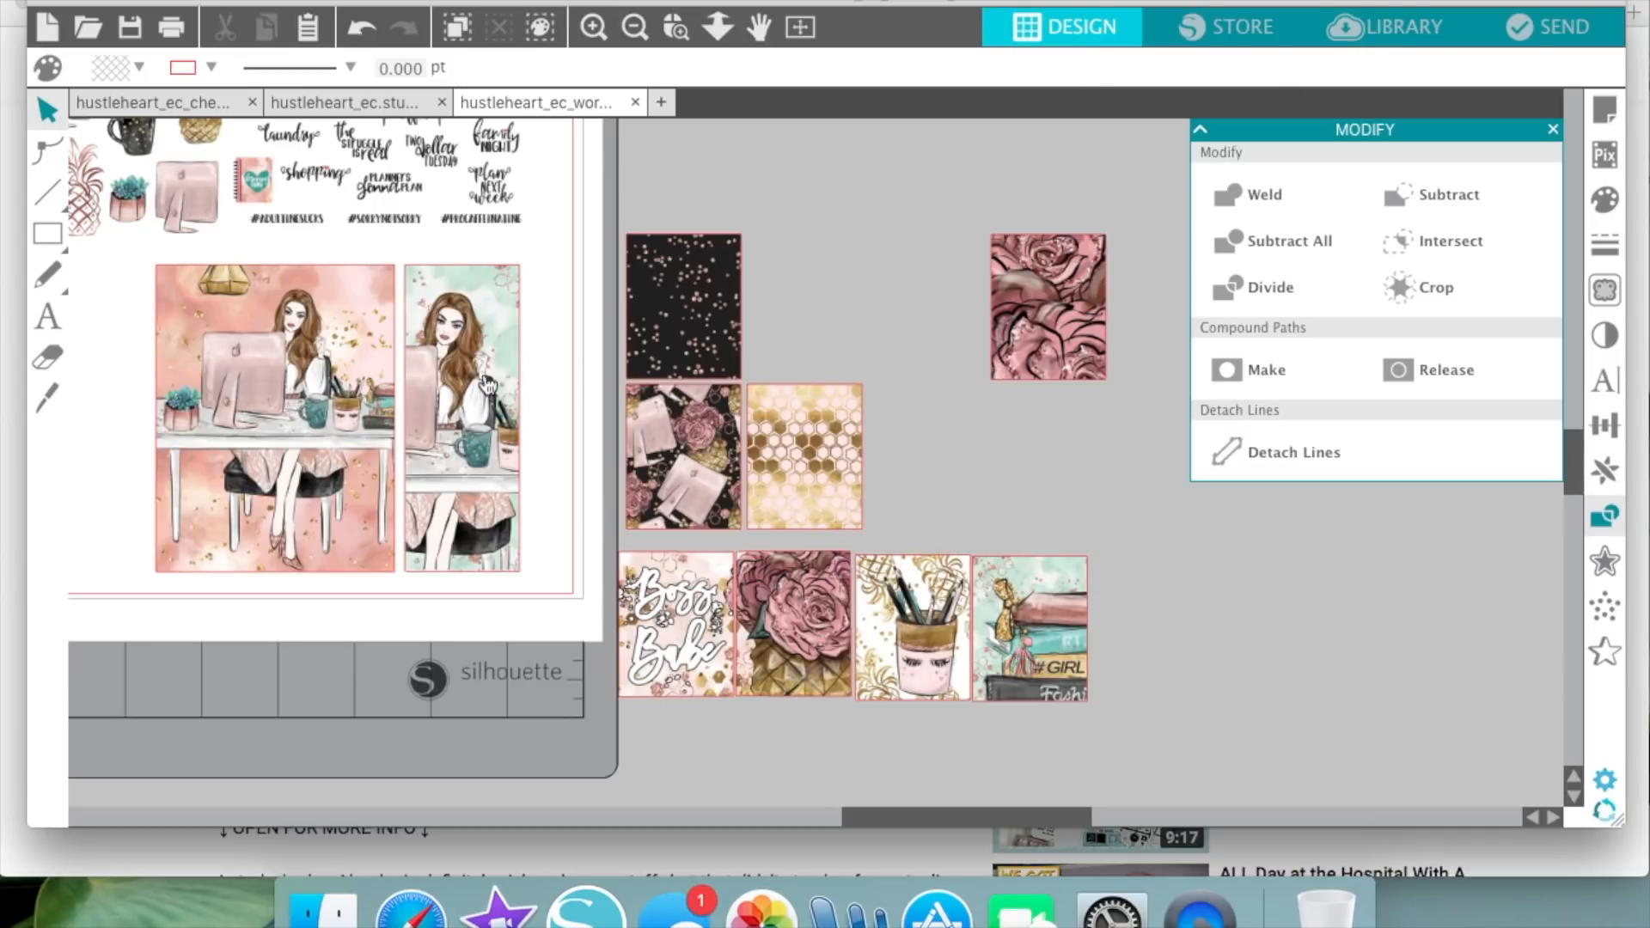
left_click_drag(457, 452, 667, 737)
left_click(875, 631)
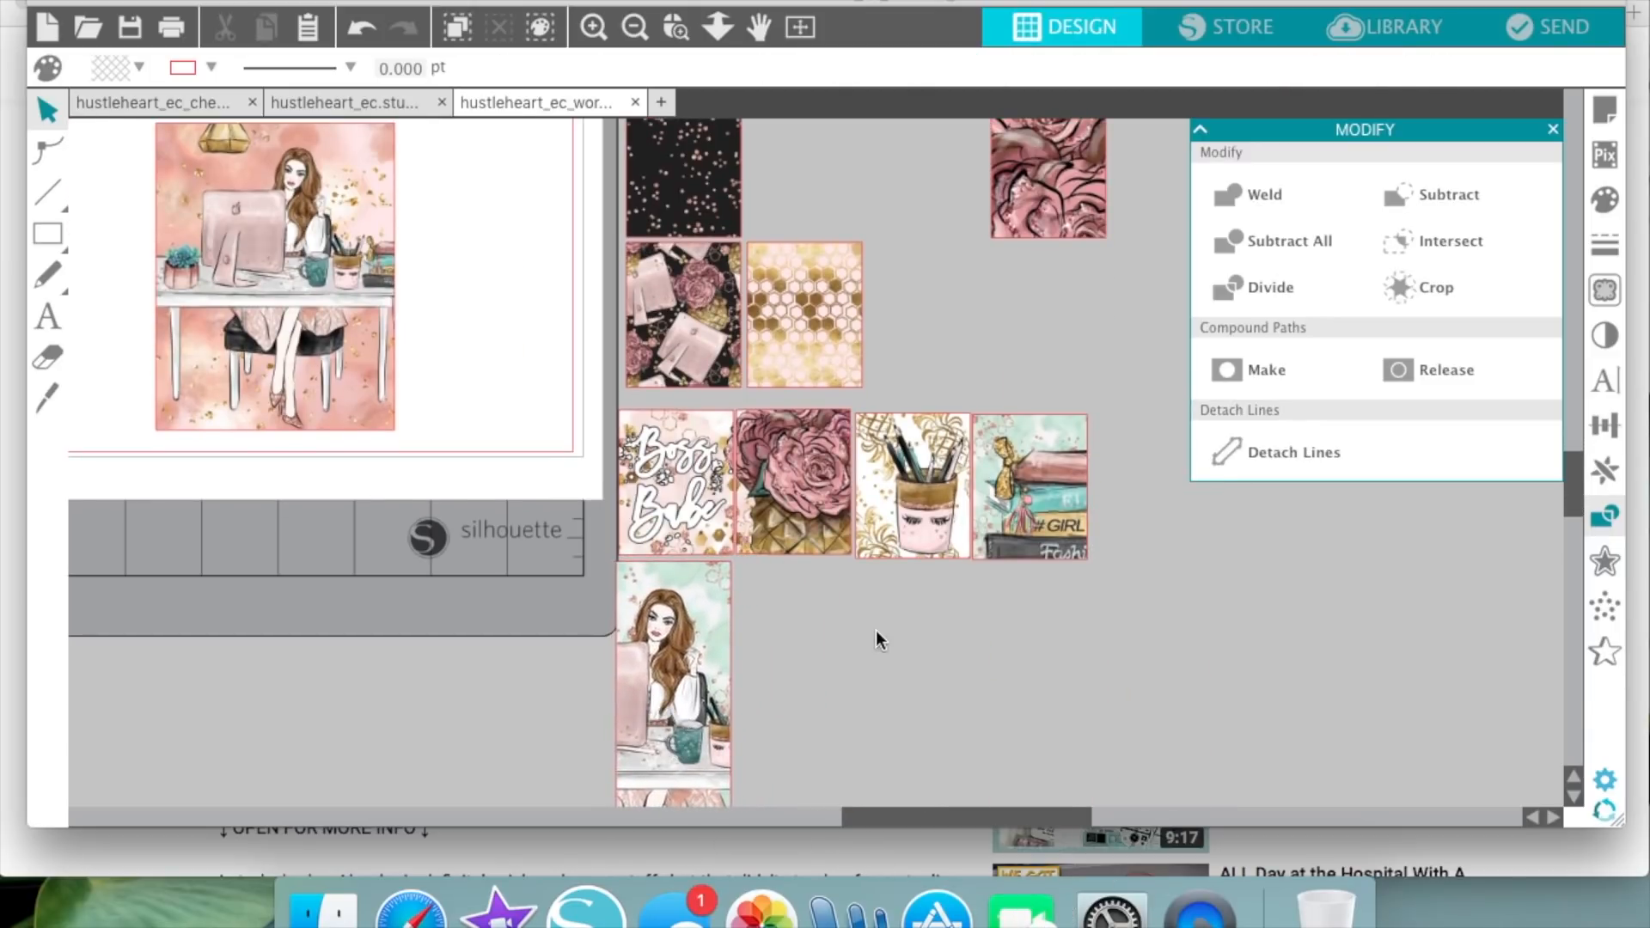
- Remove the fill from the gold hexagon full box and place the empty frame on the page beside the large woman-at-desk artwork
scroll(874, 631, "up", 3)
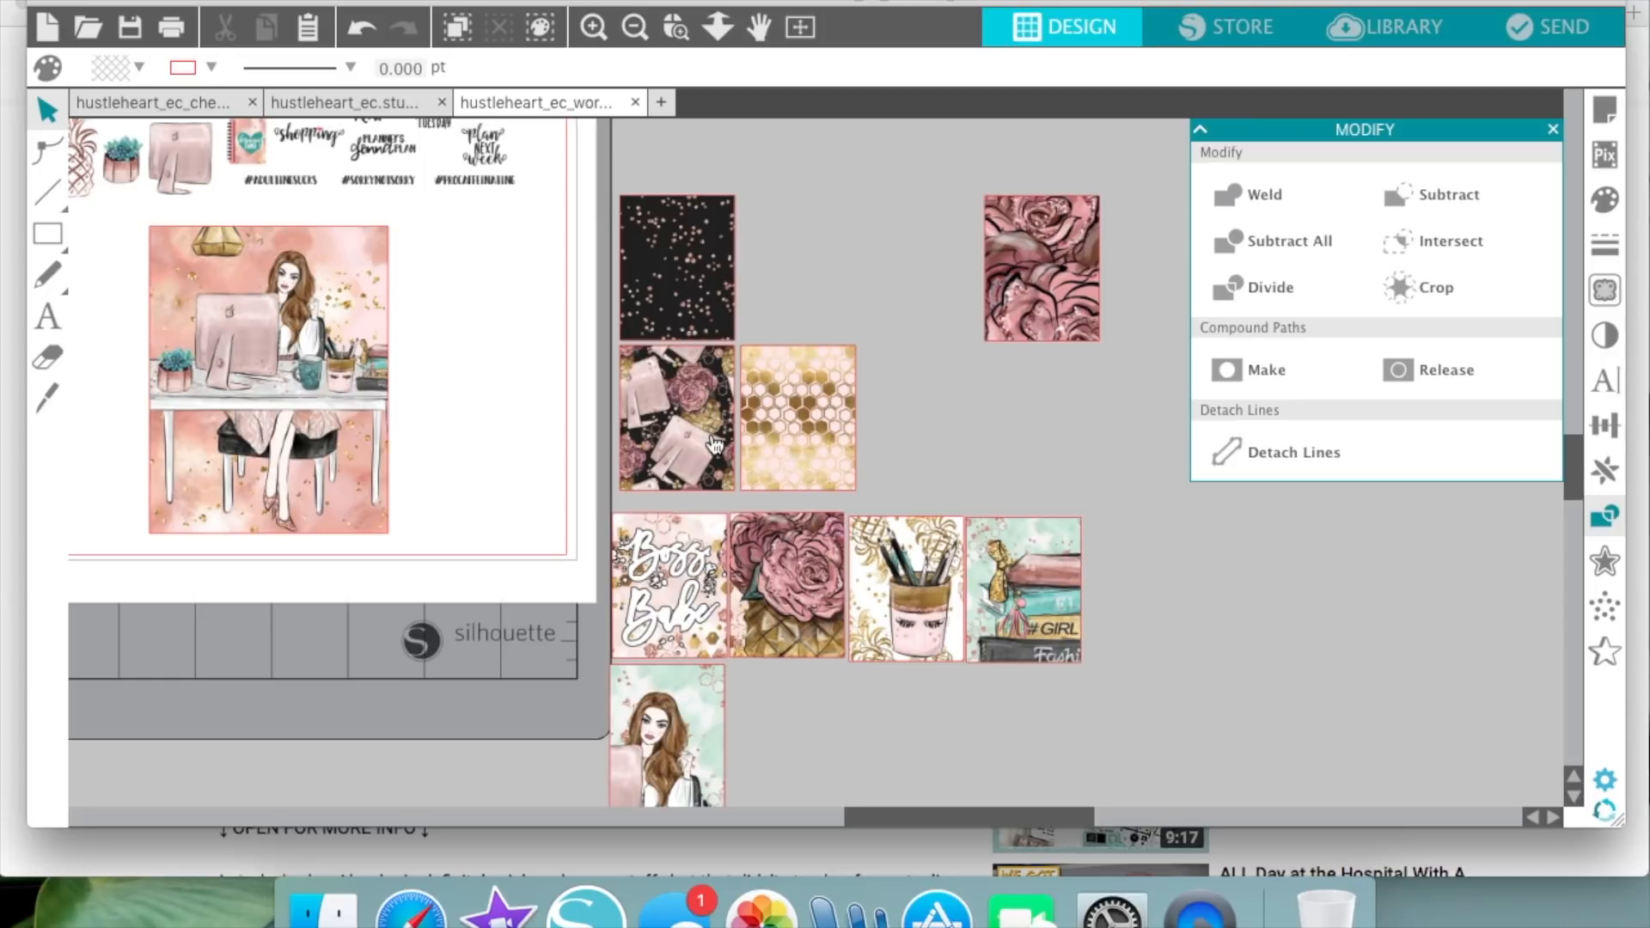
scroll(712, 444, "left", 5)
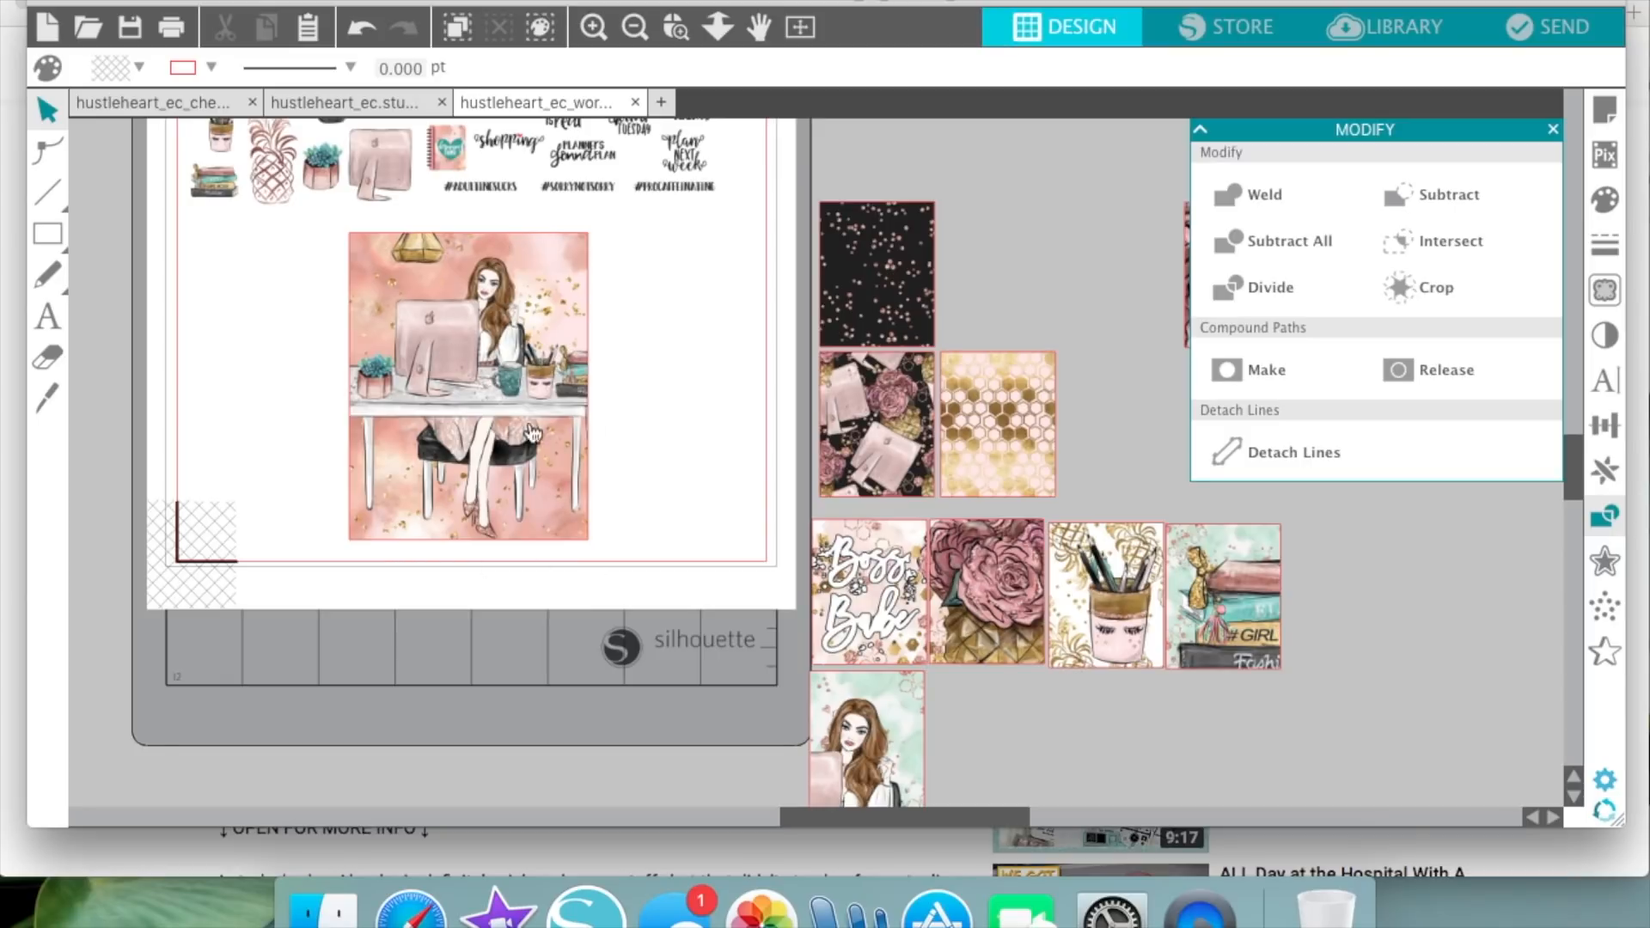
scroll(615, 426, "right", 4)
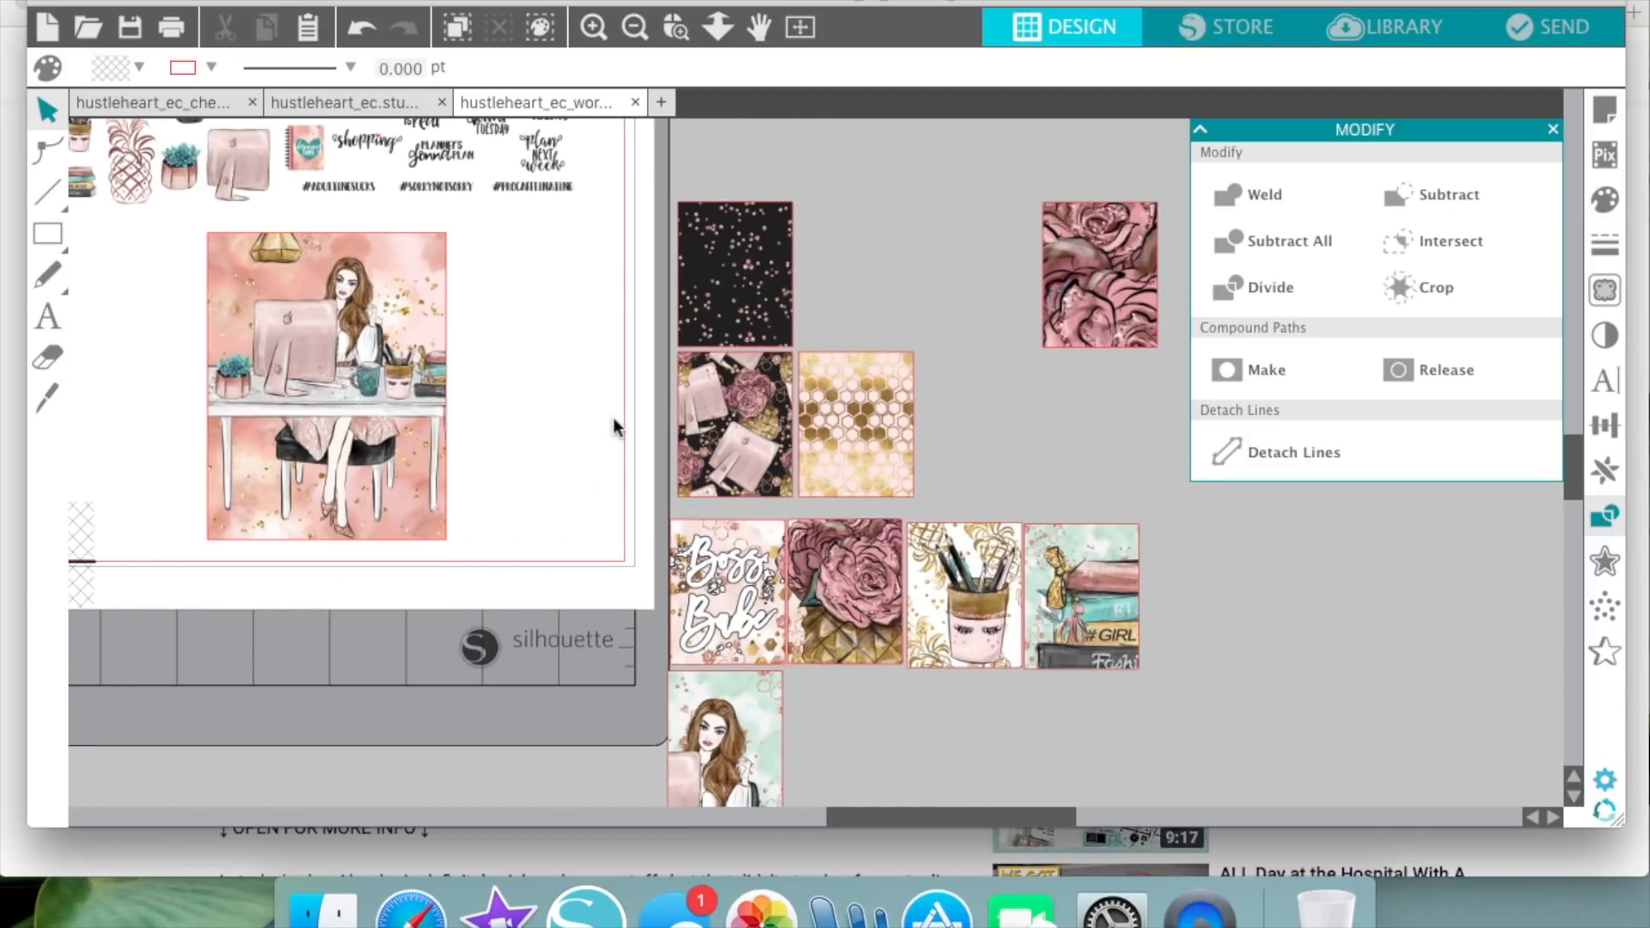
left_click(593, 28)
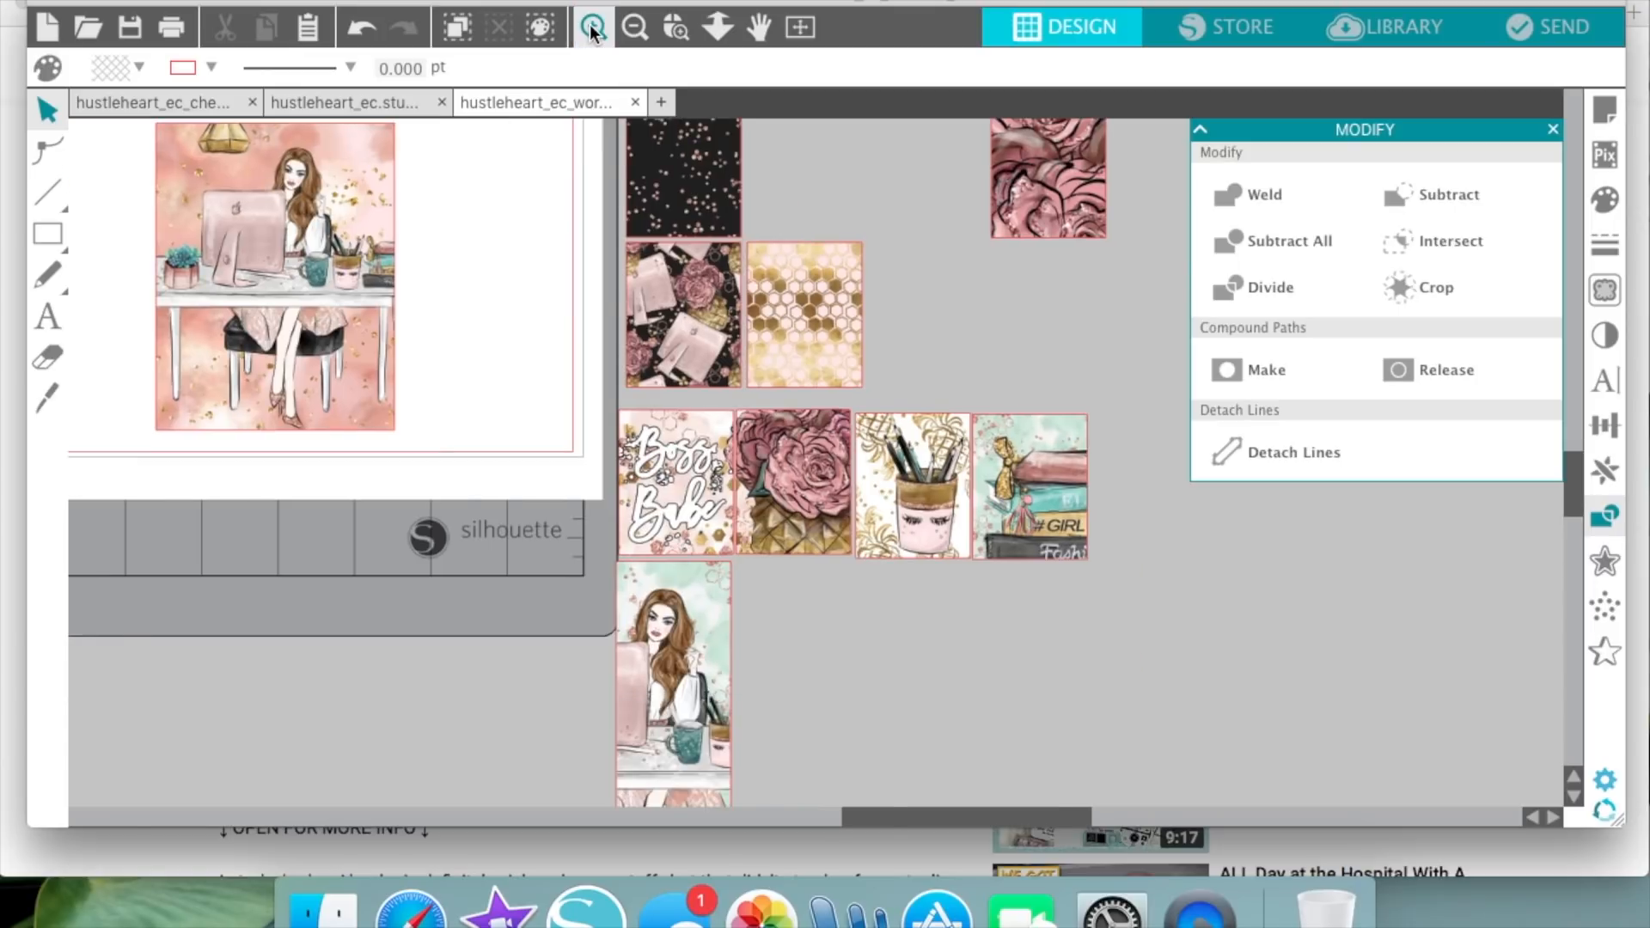
left_click(872, 428)
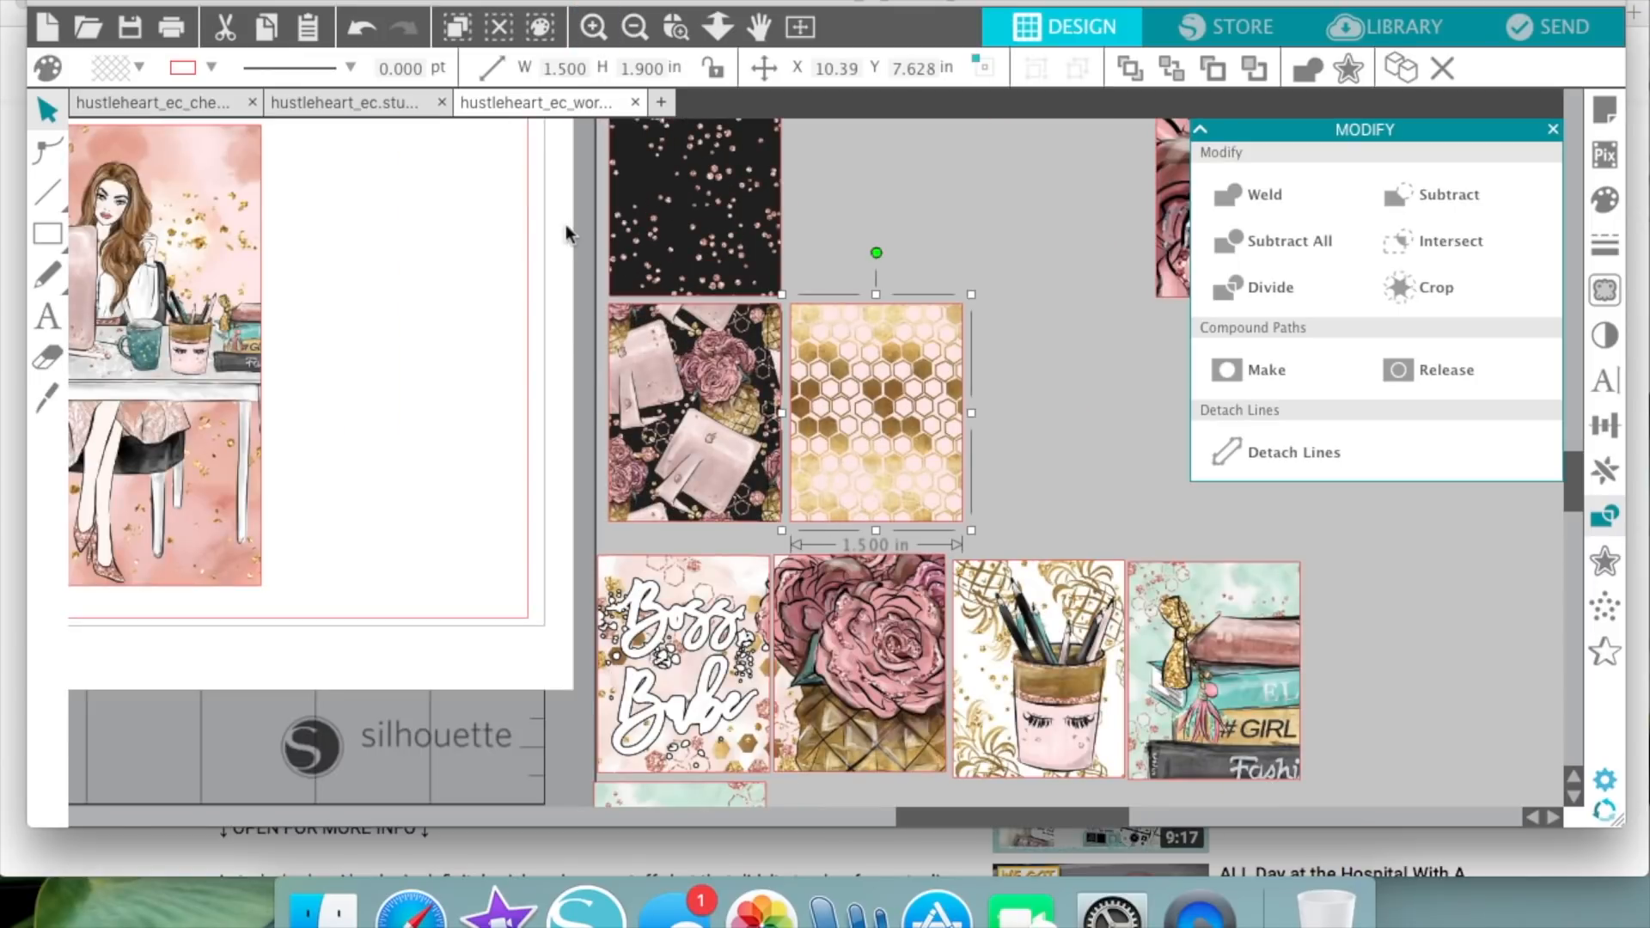
left_click(137, 69)
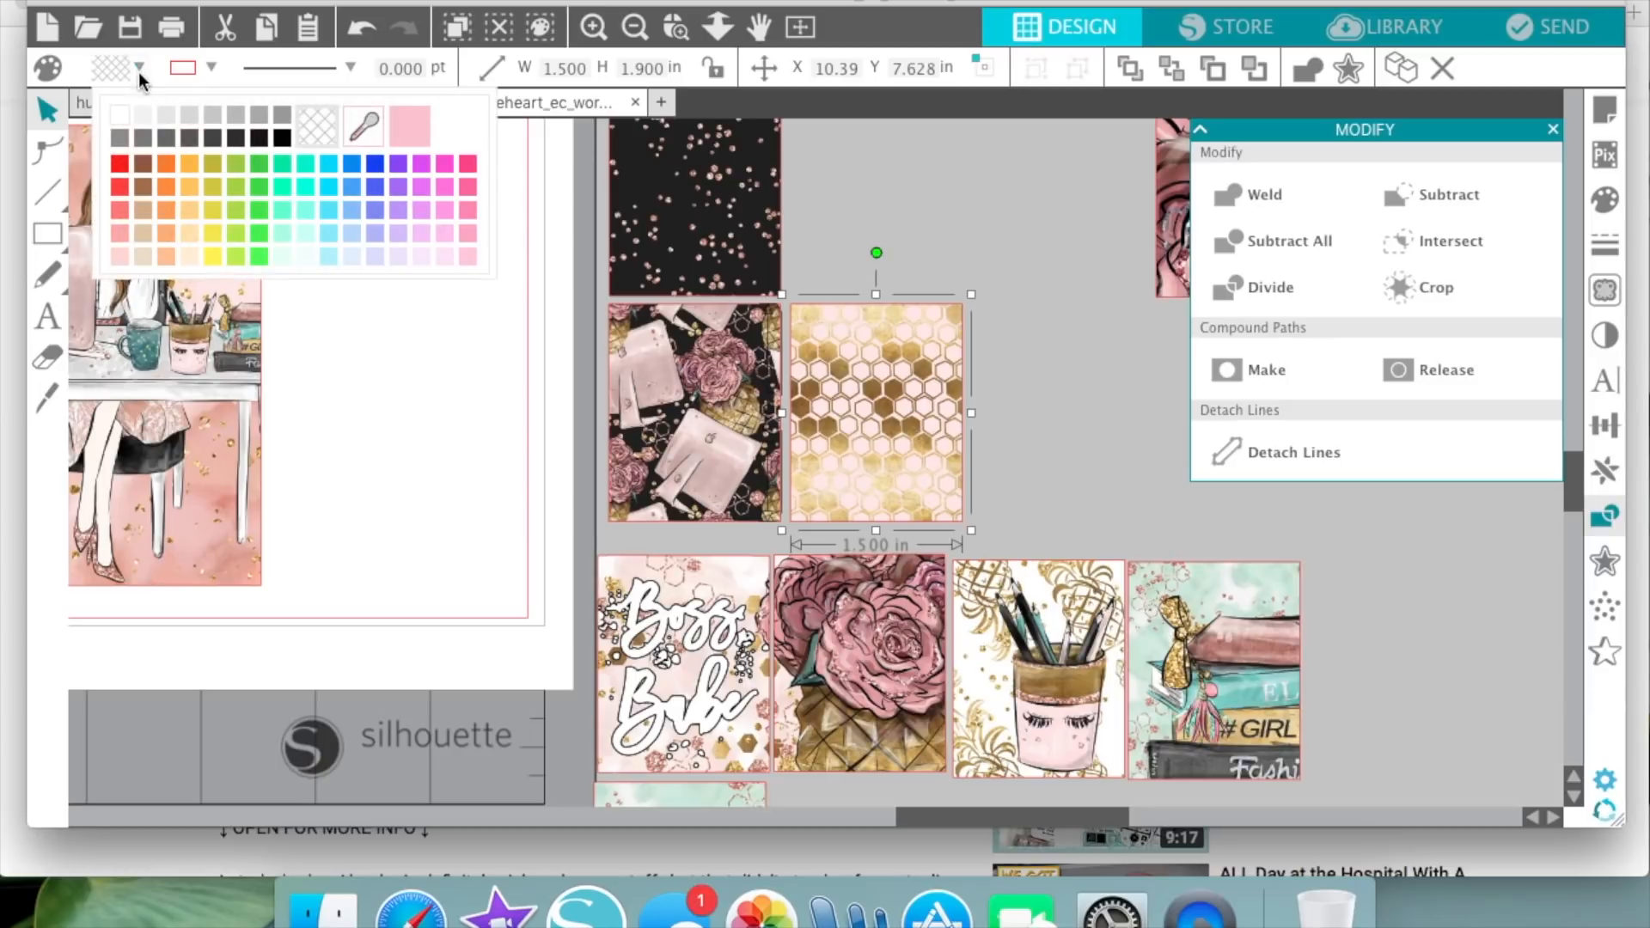
left_click(316, 124)
left_click_drag(912, 315, 411, 318)
scroll(411, 318, "left", 10)
scroll(411, 315, "left", 3)
scroll(411, 315, "up", 4)
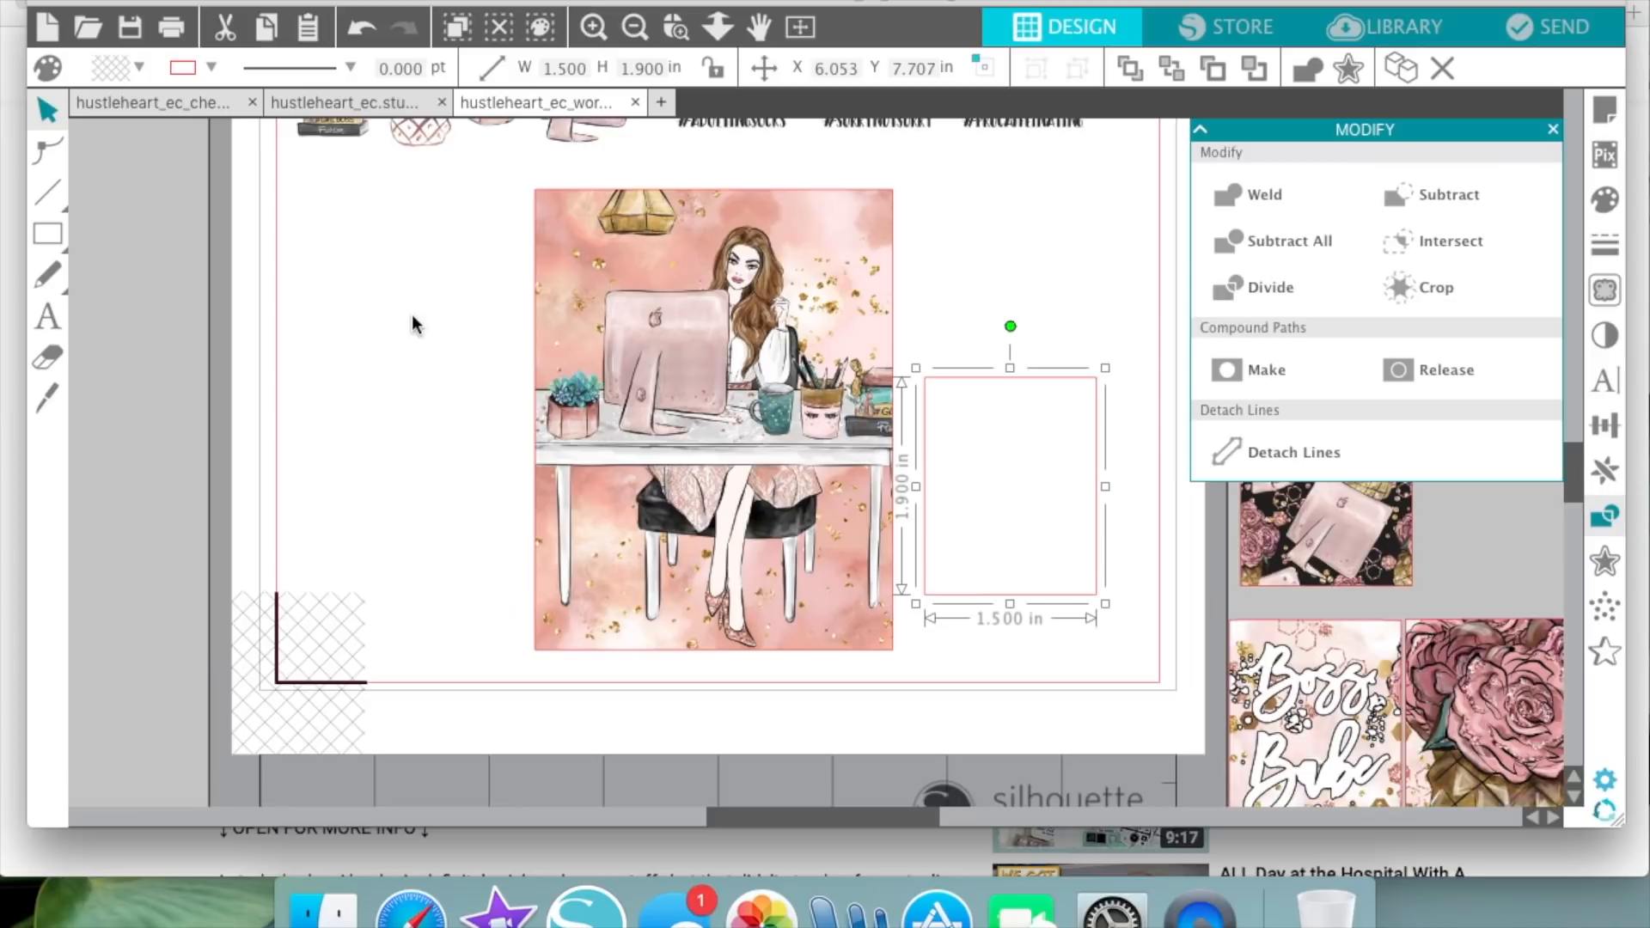
- Position the 1.5 × 1.9 in empty frame over the plant and computer in the woman-at-desk artwork and crop the artwork to it
left_click_drag(1079, 519, 688, 477)
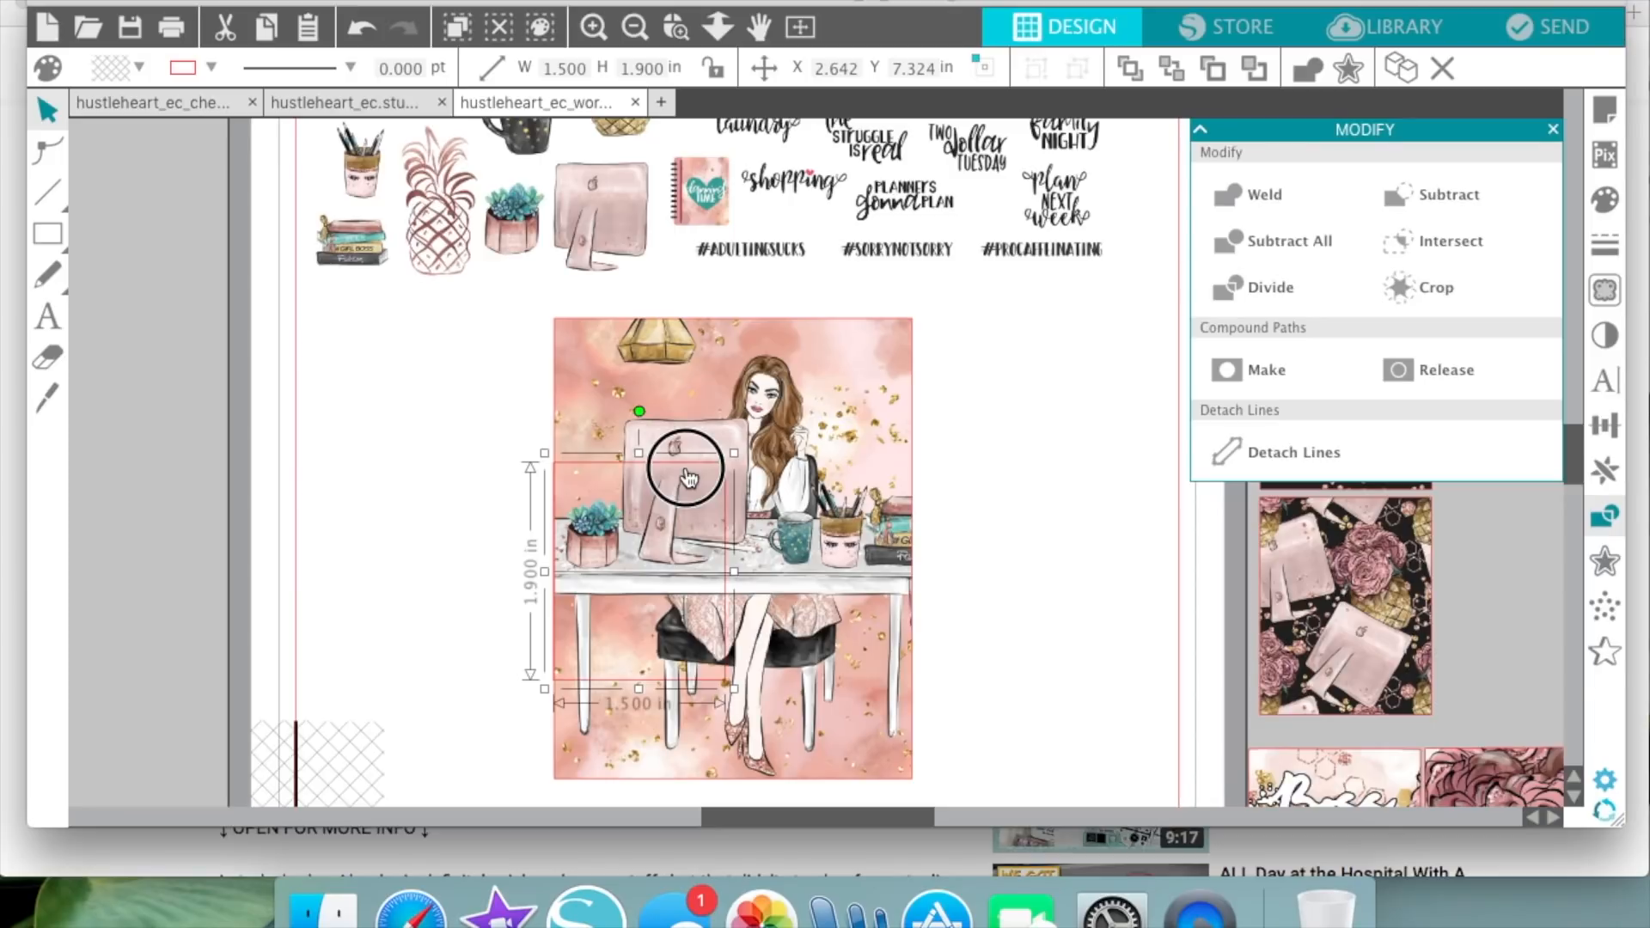
left_click_drag(688, 478, 692, 436)
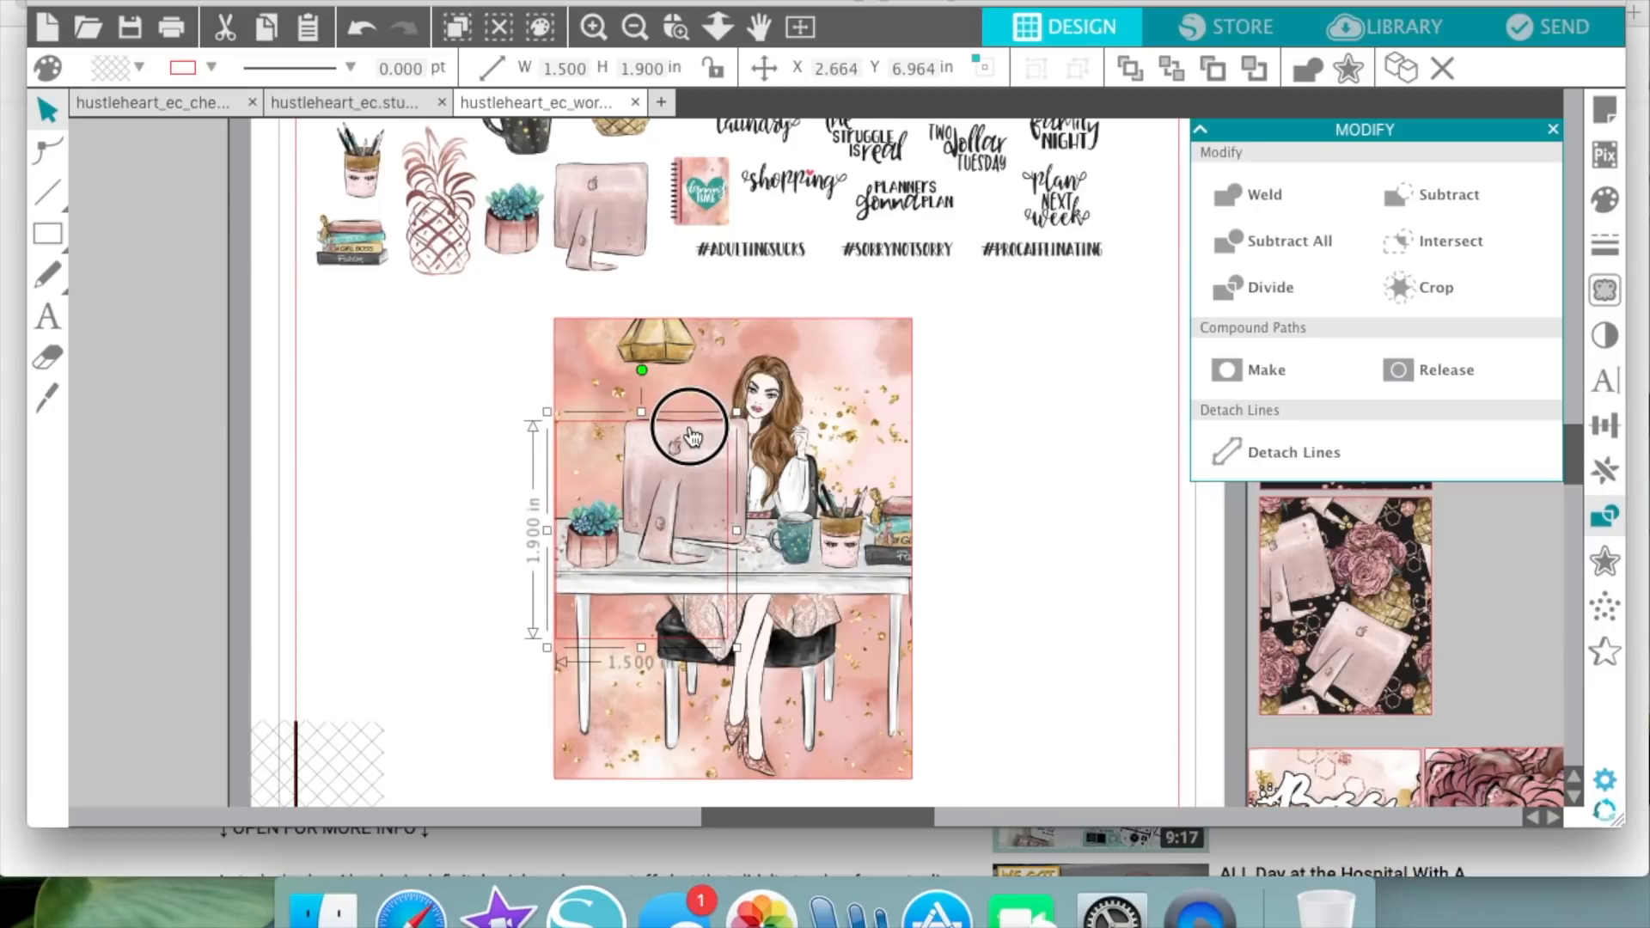
mouse_move(692, 436)
left_mouse_down()
mouse_move(690, 331)
mouse_move(690, 441)
left_mouse_up()
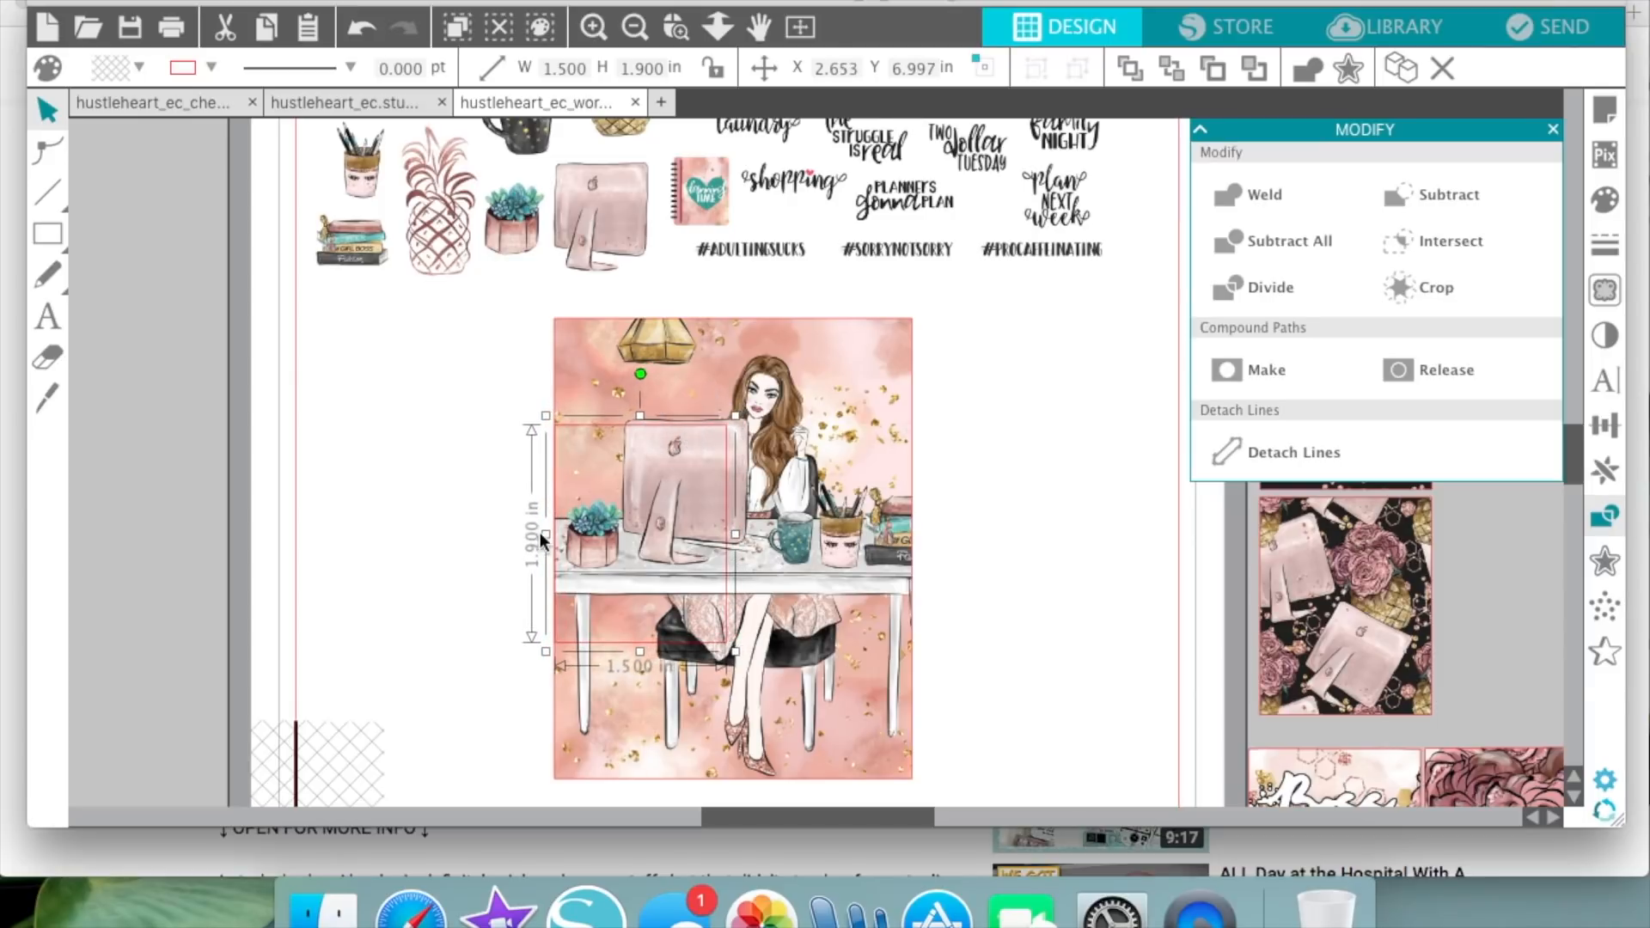
left_click(495, 534)
left_click_drag(496, 534, 637, 535)
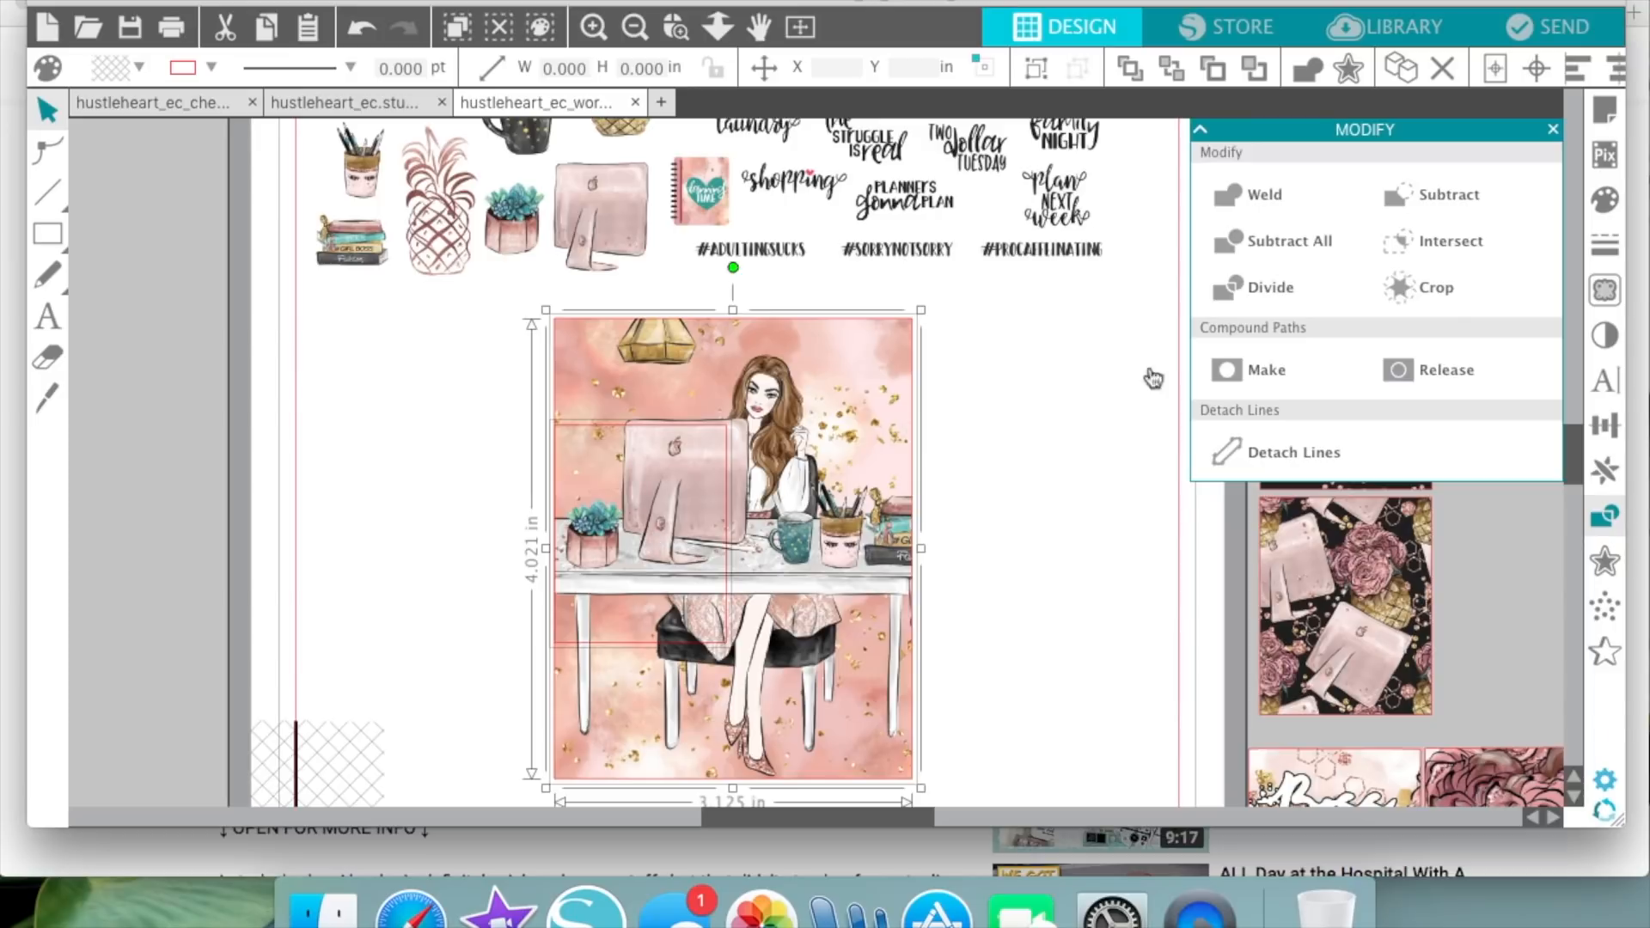
left_click(1440, 286)
- Move the cropped plant-and-computer full box off the page and set it beside the tall woman-at-desk sticker, below the rose full box
scroll(842, 508, "right", 5)
scroll(842, 509, "down", 3)
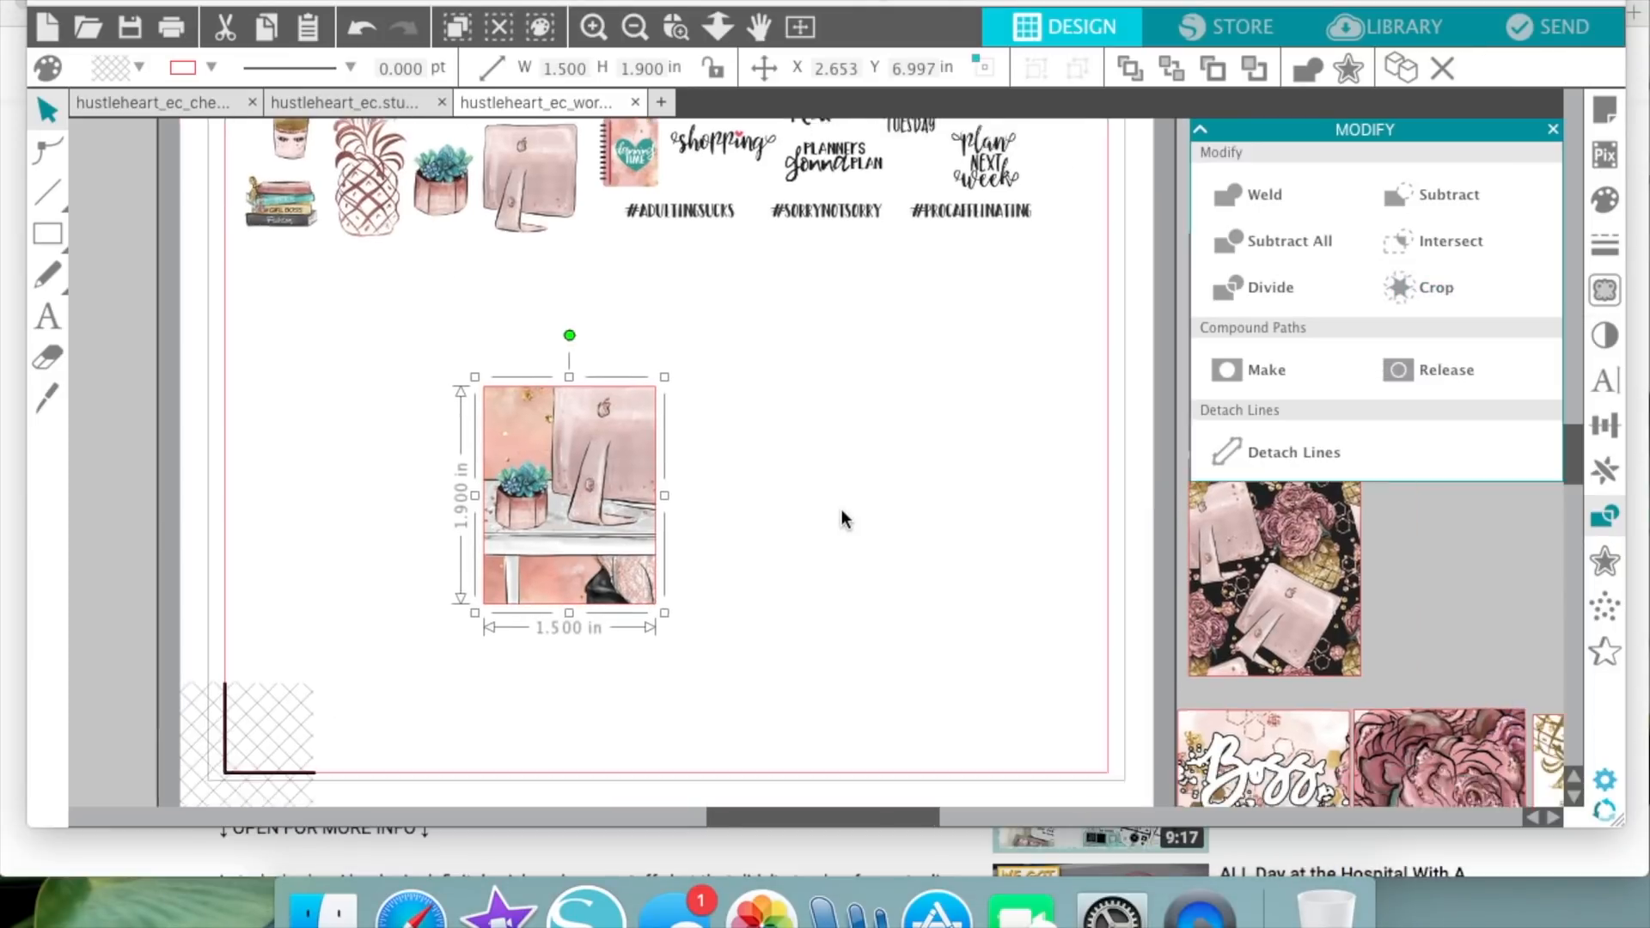
left_click_drag(456, 393, 890, 510)
scroll(890, 510, "right", 10)
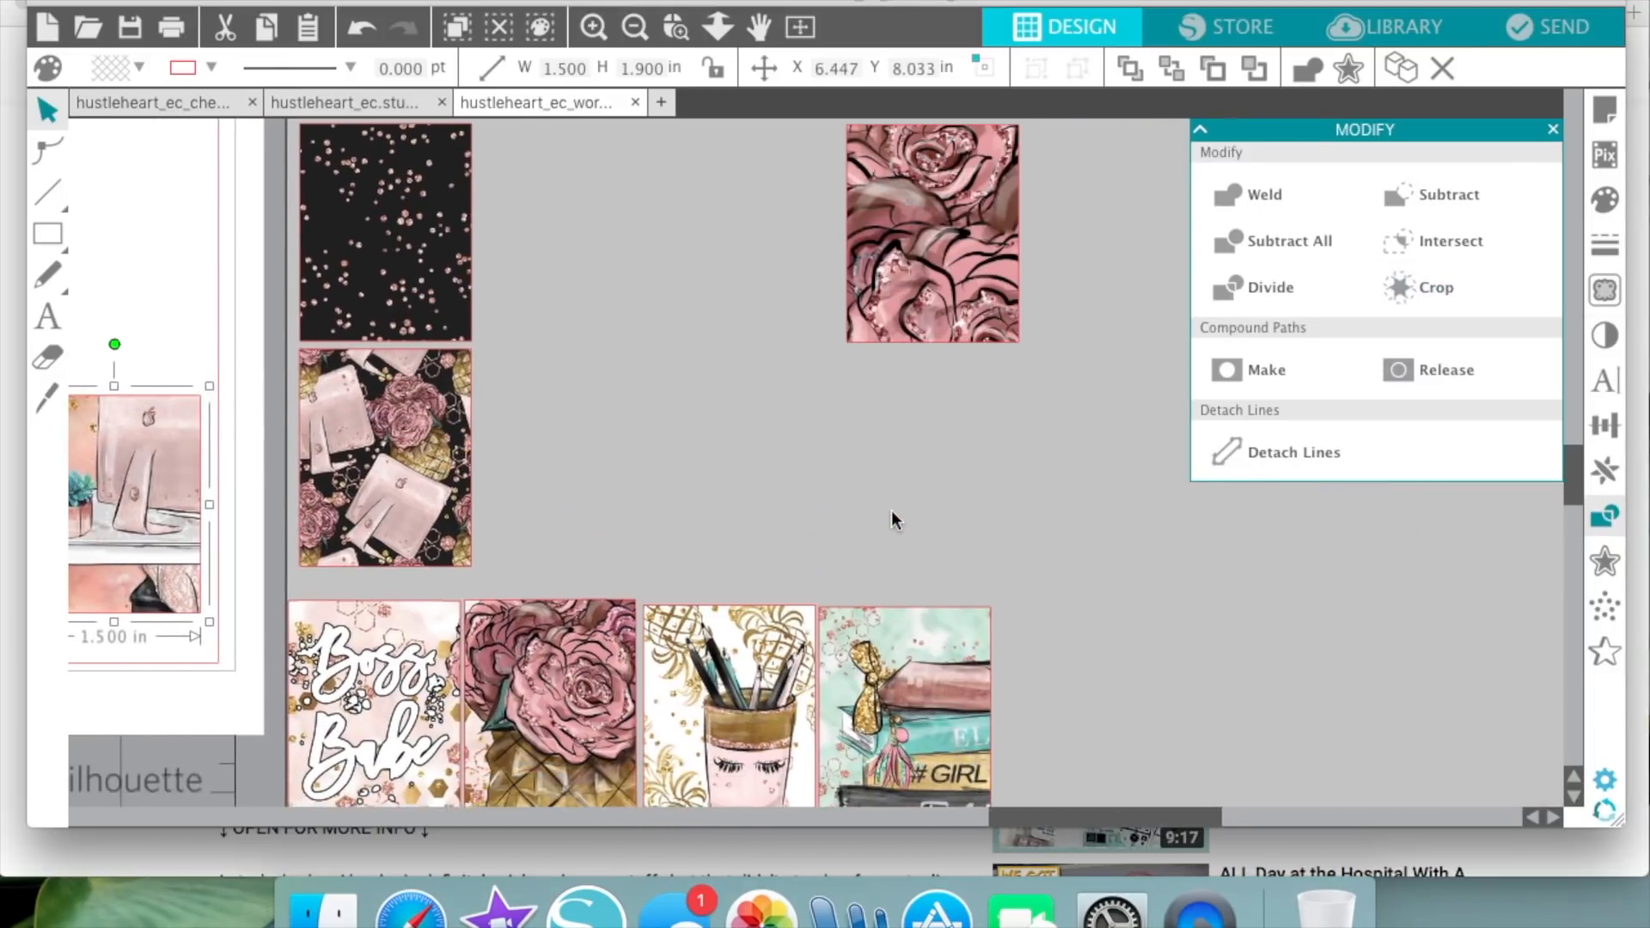
scroll(890, 510, "down", 5)
scroll(890, 511, "left", 3)
left_click_drag(325, 318, 784, 751)
scroll(784, 752, "down", 3)
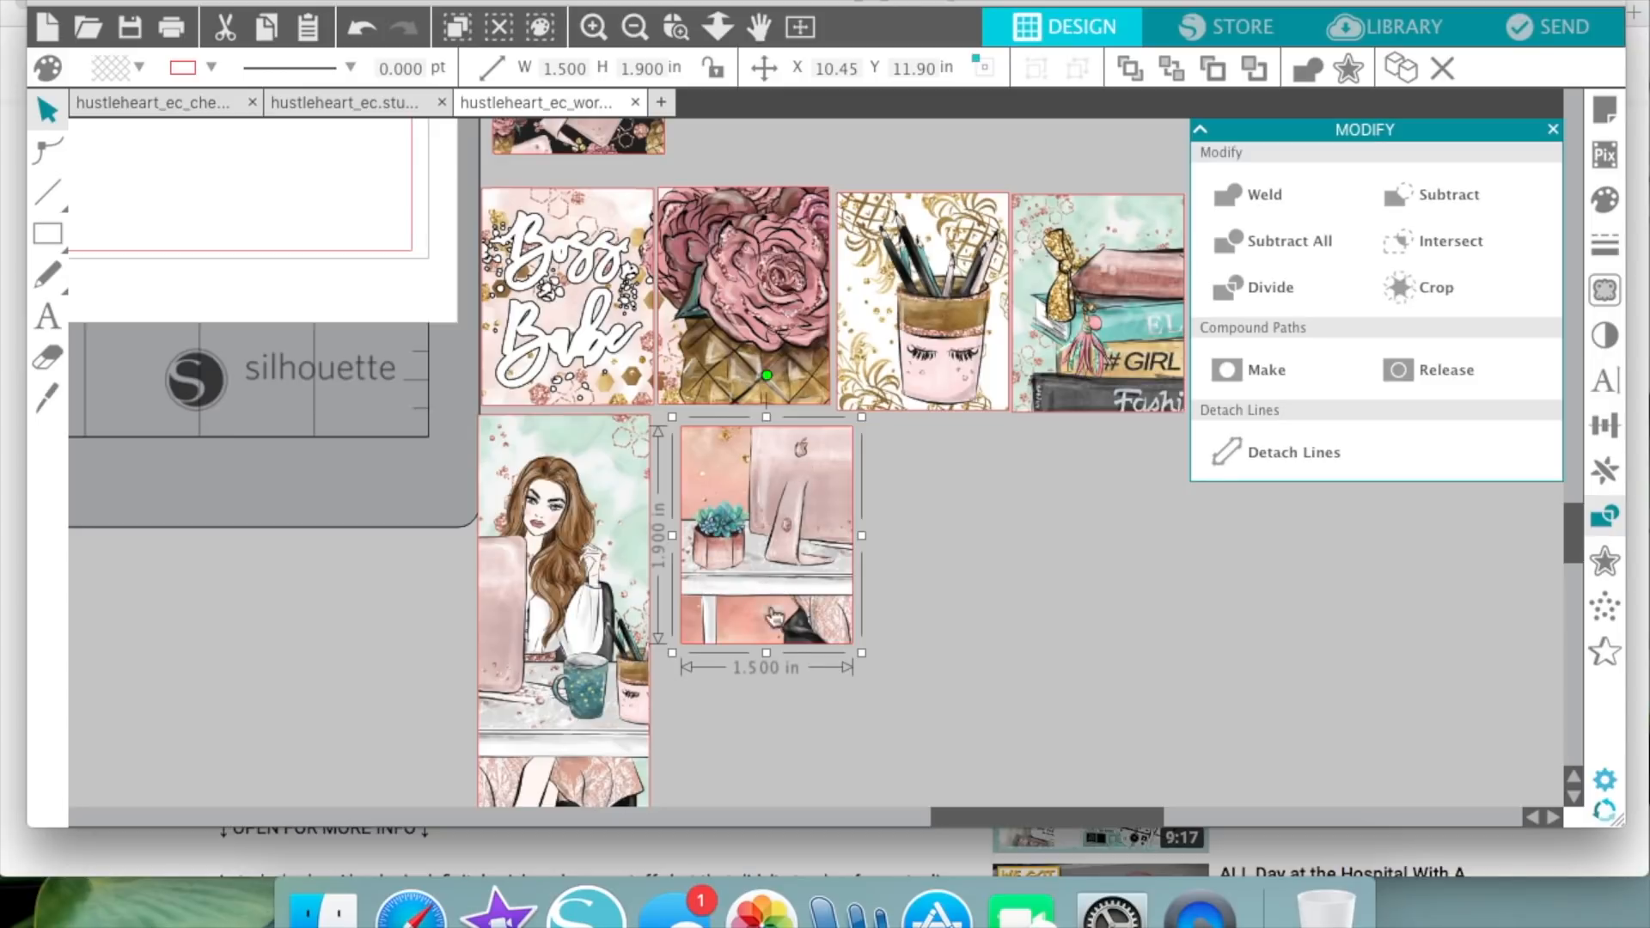
left_click_drag(777, 564, 752, 554)
left_click(932, 589)
- Move the pink rose-pattern full box into the second row, next to the plant-and-computer full box
scroll(931, 589, "up", 5)
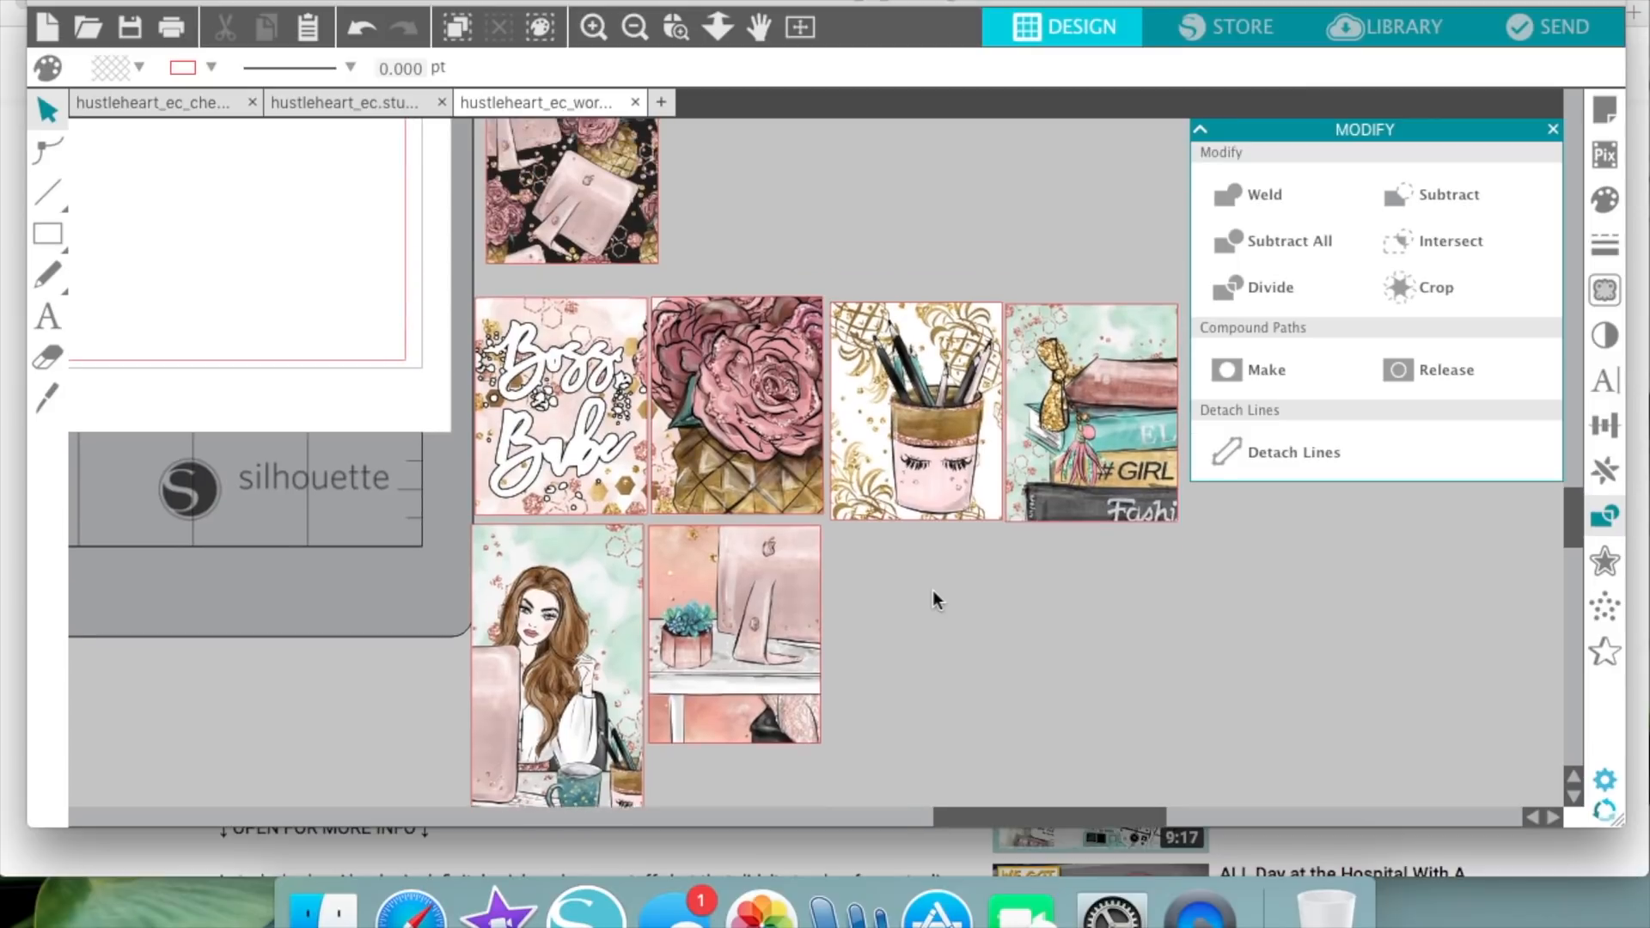
scroll(931, 590, "right", 2)
scroll(931, 589, "up", 1)
scroll(932, 589, "right", 1)
left_click_drag(913, 140, 704, 594)
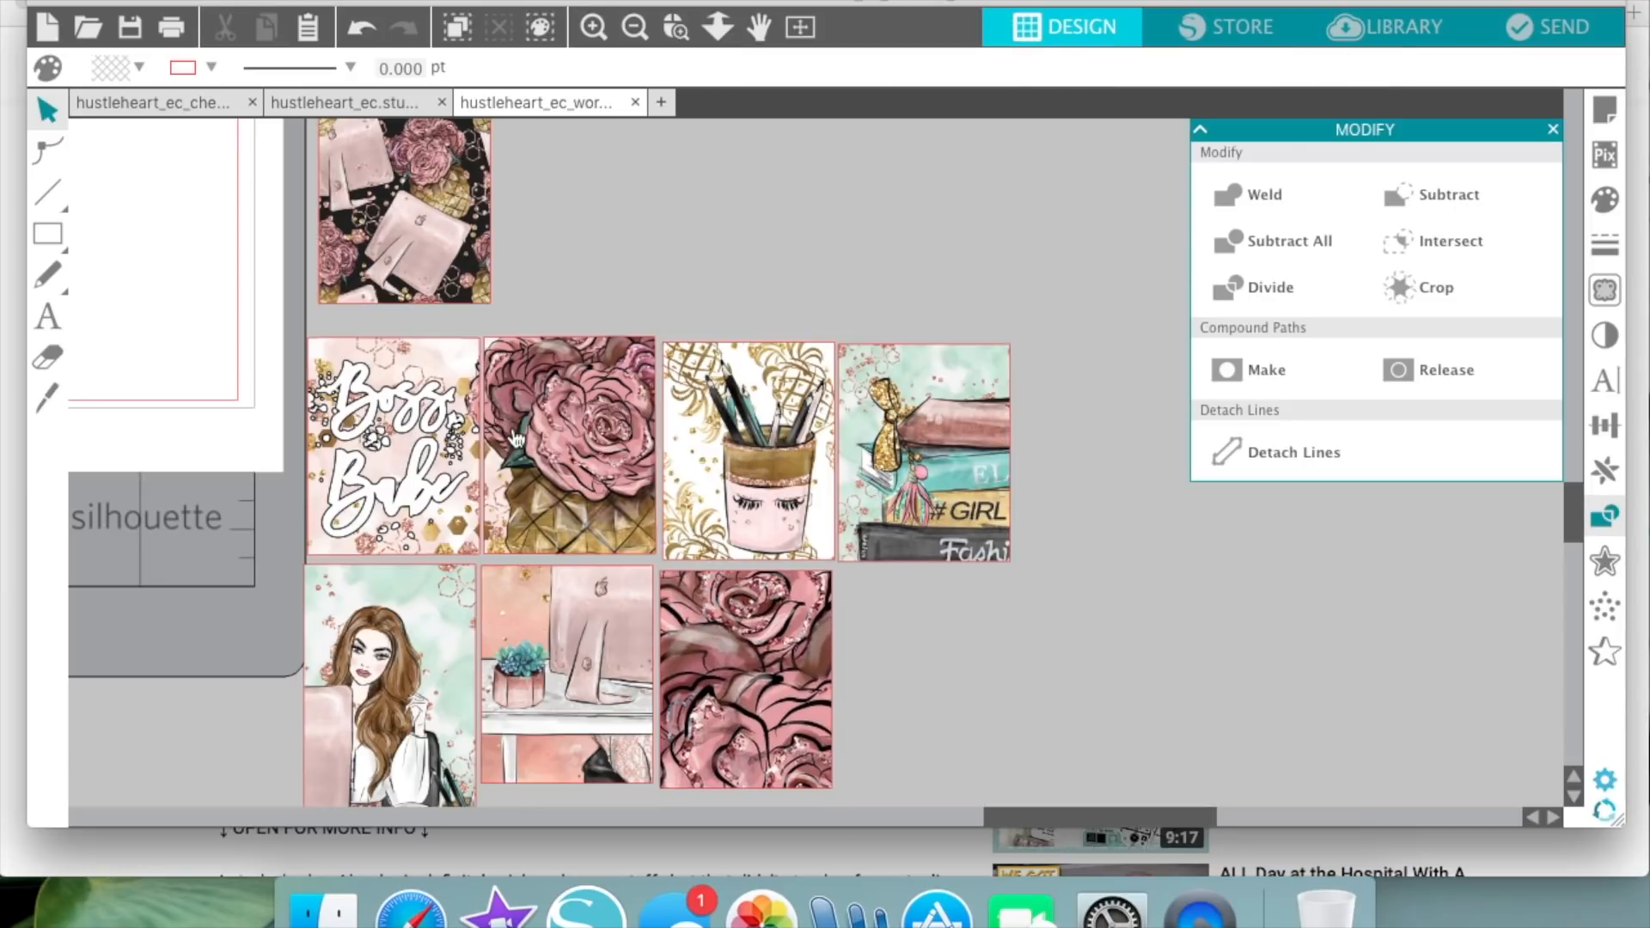
- Select the black dotted and black computer-pattern full boxes together and move them to the far side of the book-stack full box
scroll(755, 112, "up", 5)
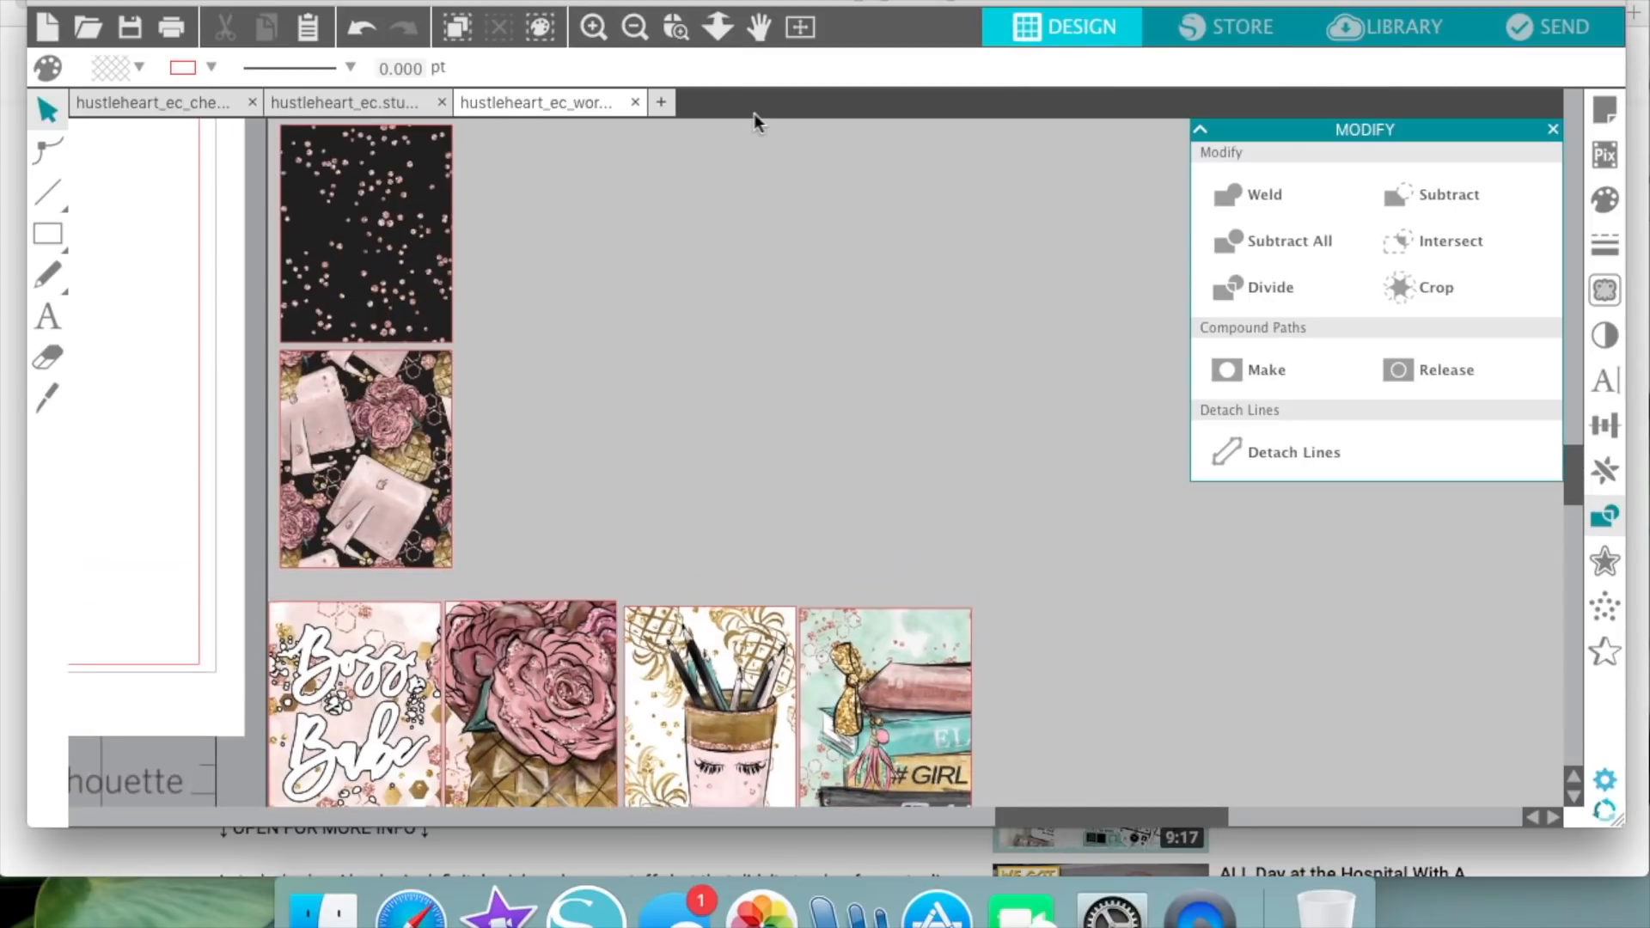
scroll(754, 112, "left", 2)
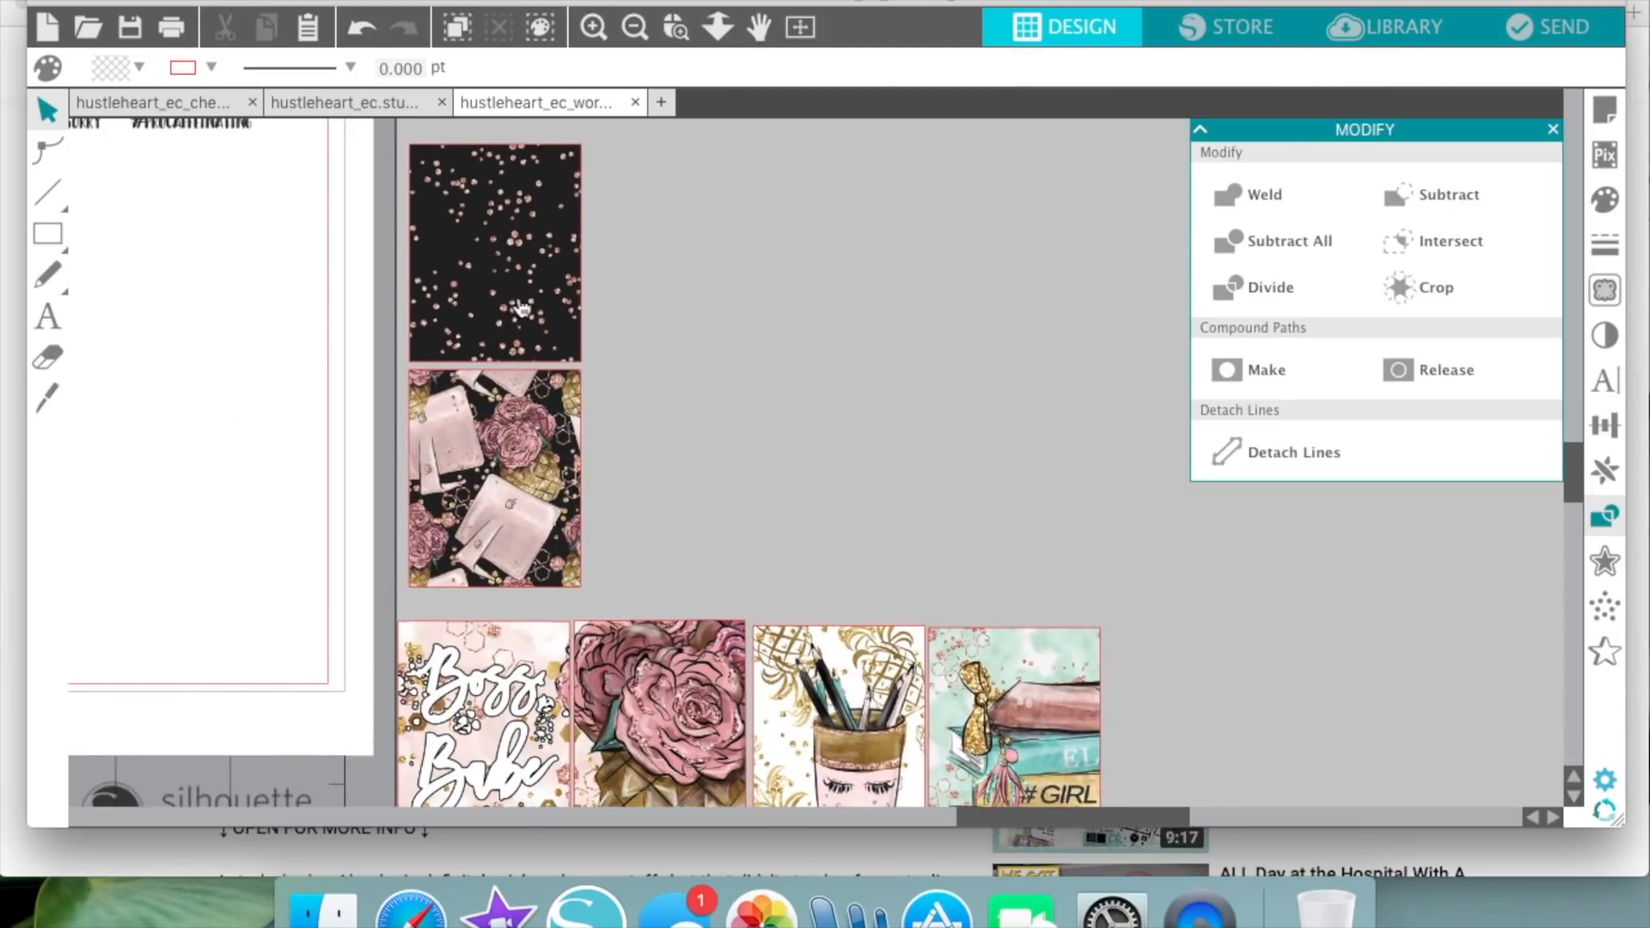
left_click_drag(696, 499, 524, 314)
left_click_drag(477, 254, 1221, 650)
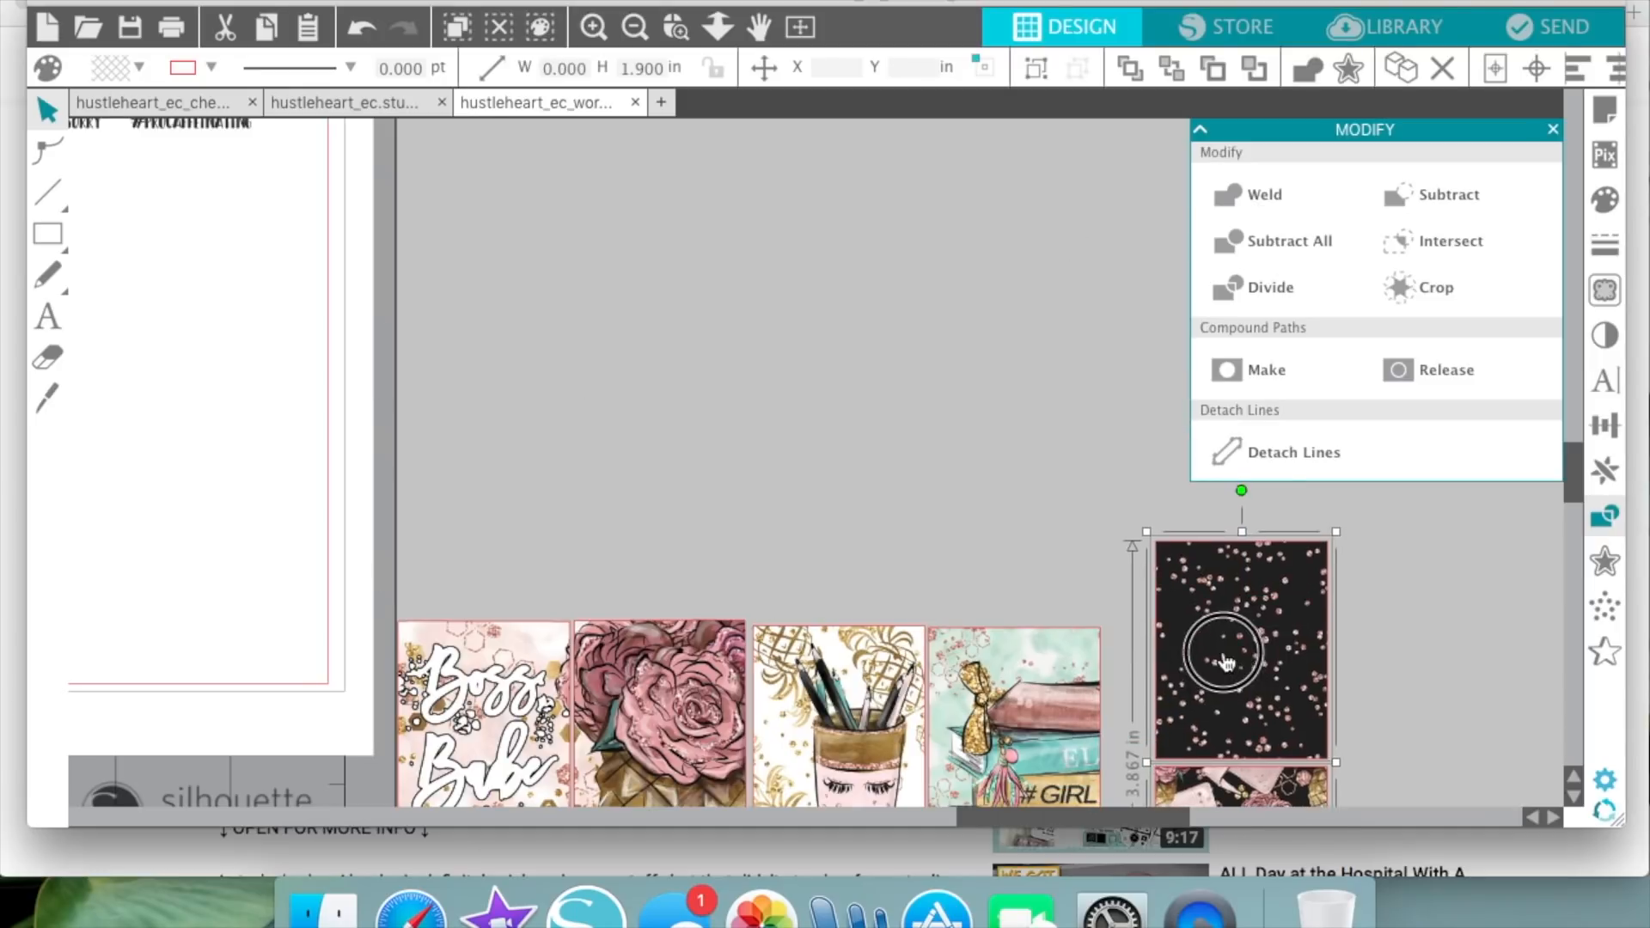
scroll(1221, 650, "down", 2)
scroll(1221, 651, "right", 1)
scroll(1221, 661, "down", 7)
scroll(1142, 589, "right", 3)
scroll(1142, 590, "up", 3)
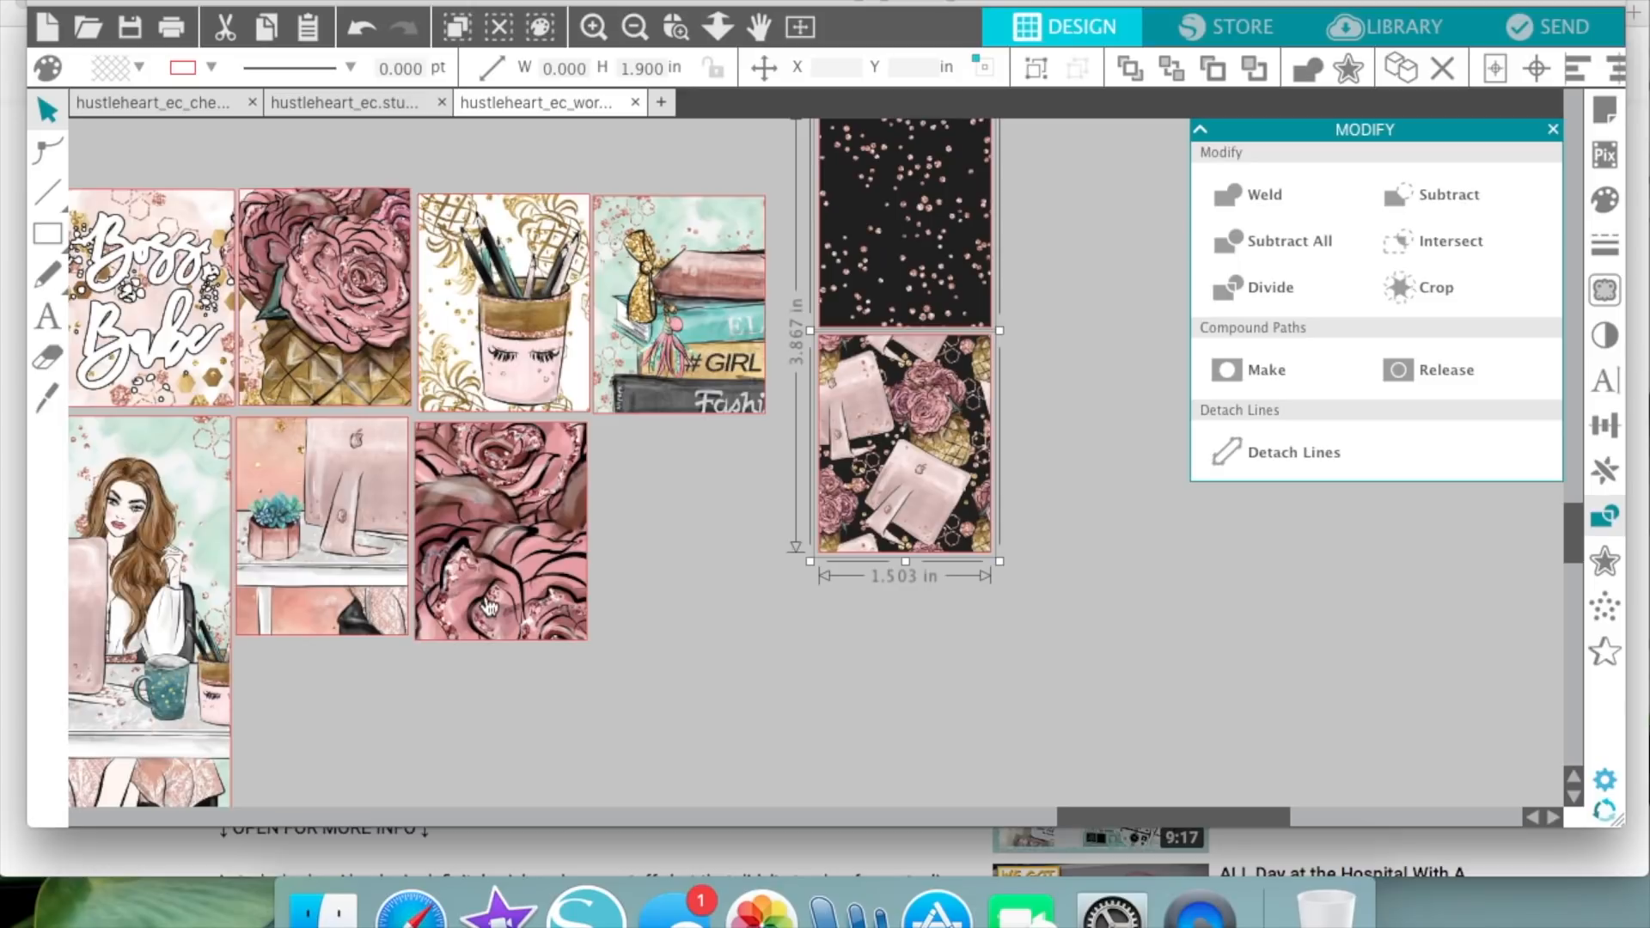
- Delete the black computer-pattern full box and place the black dotted one at the end of the second row
left_click(1028, 563)
left_click(935, 464)
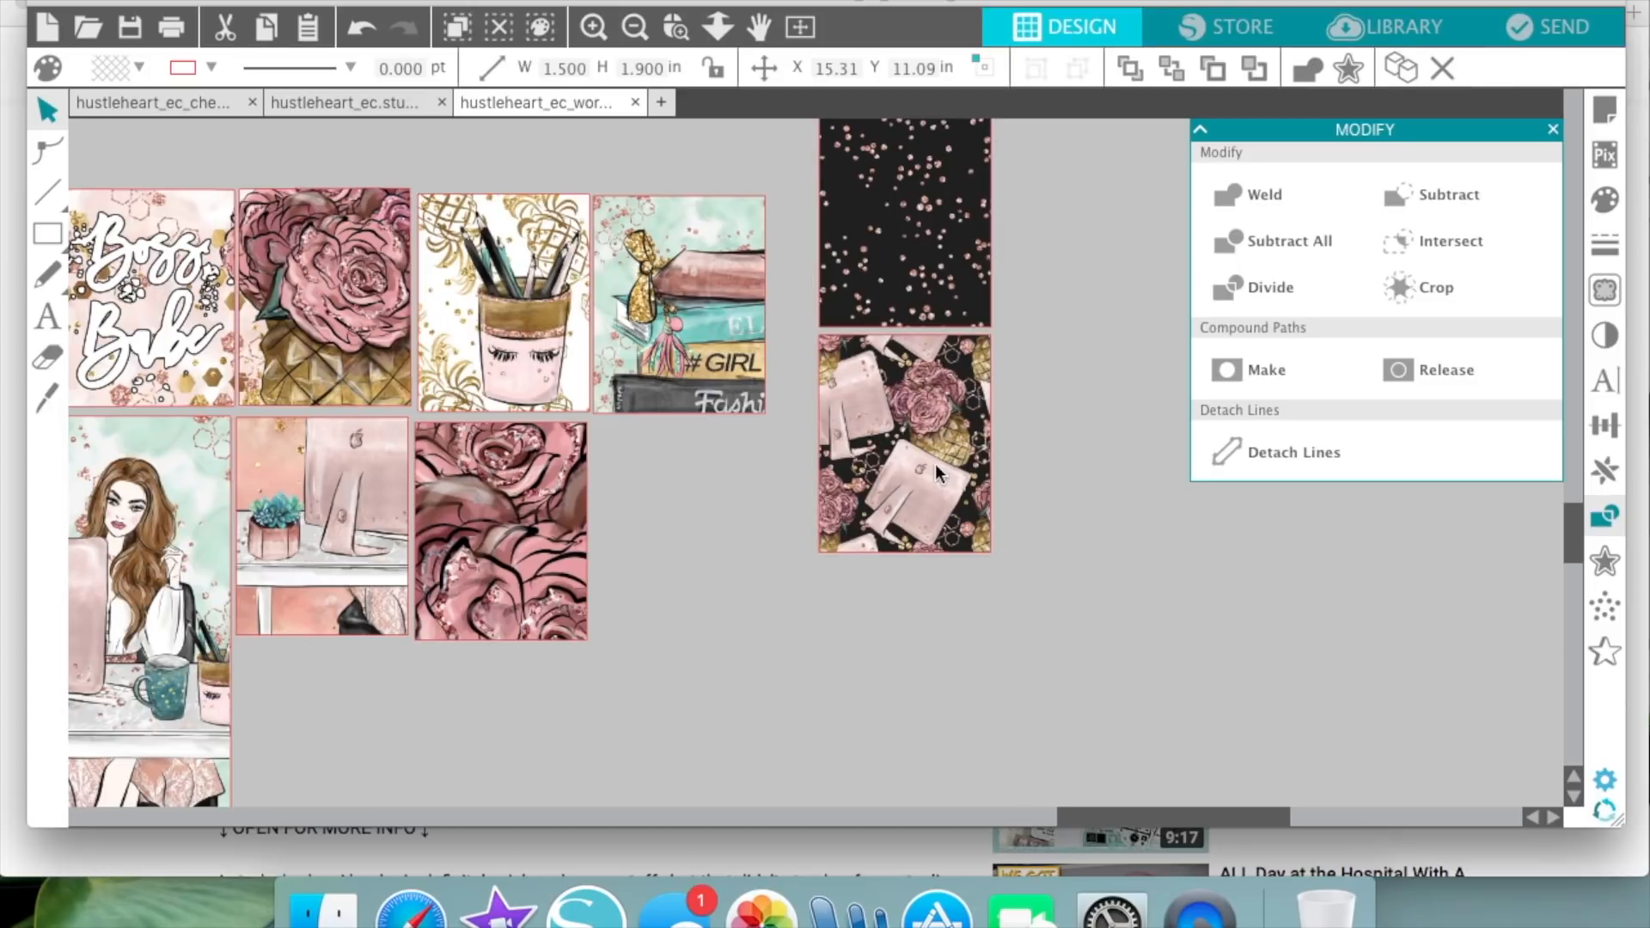
key("Delete")
left_click_drag(895, 265, 677, 582)
key("Escape")
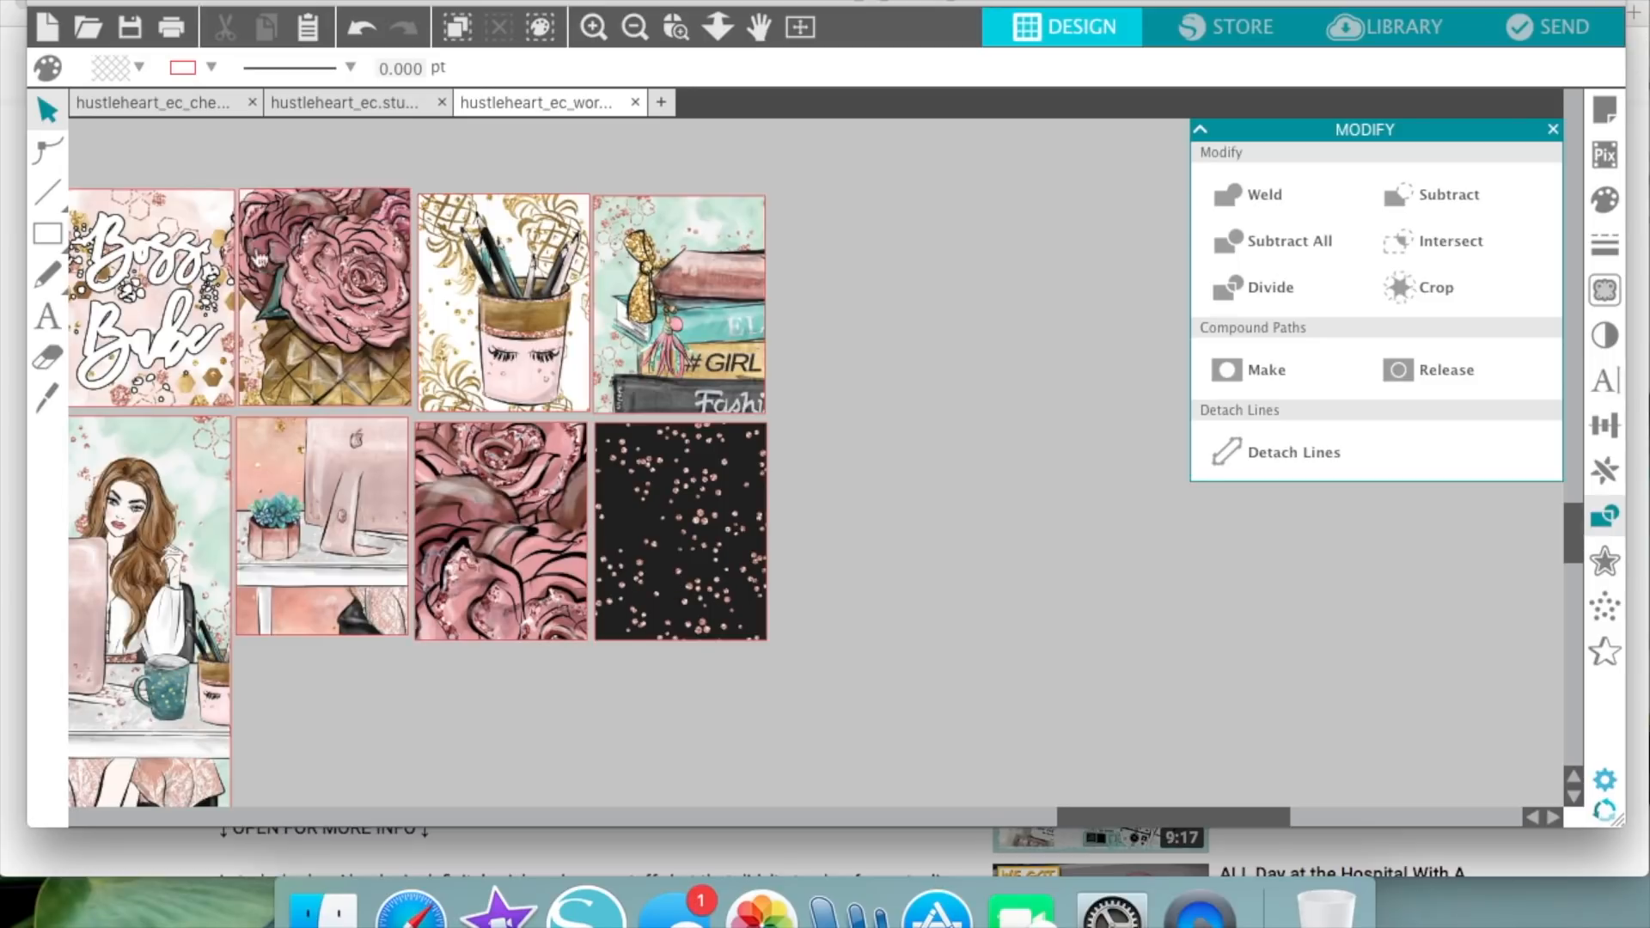
left_click(89, 28)
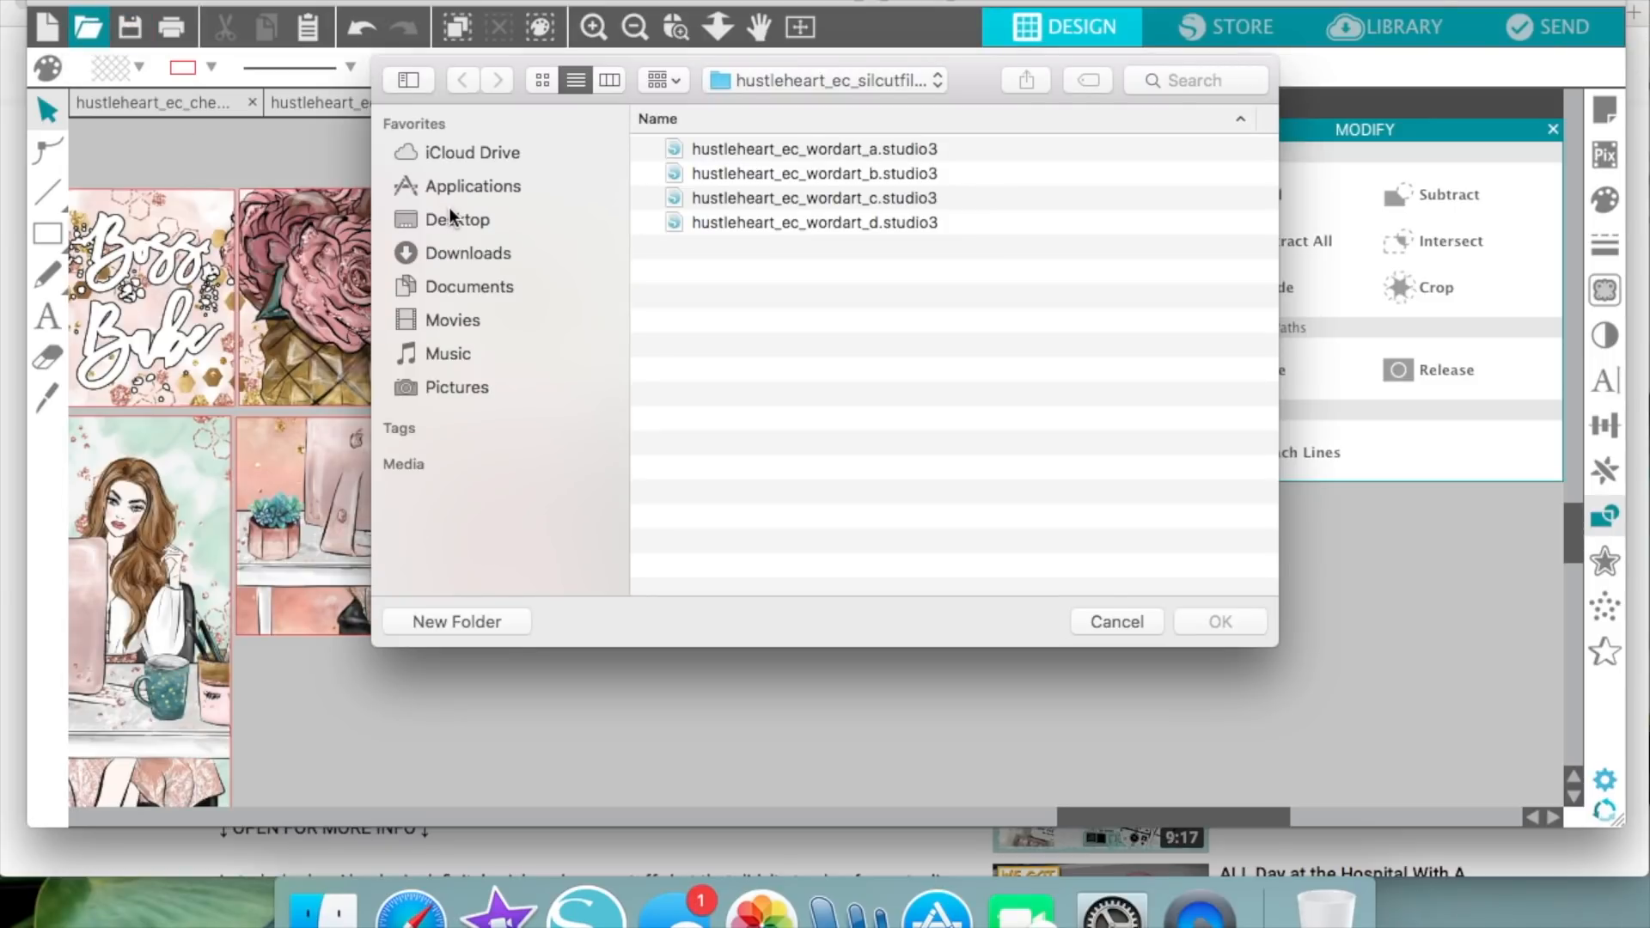
left_click(1115, 620)
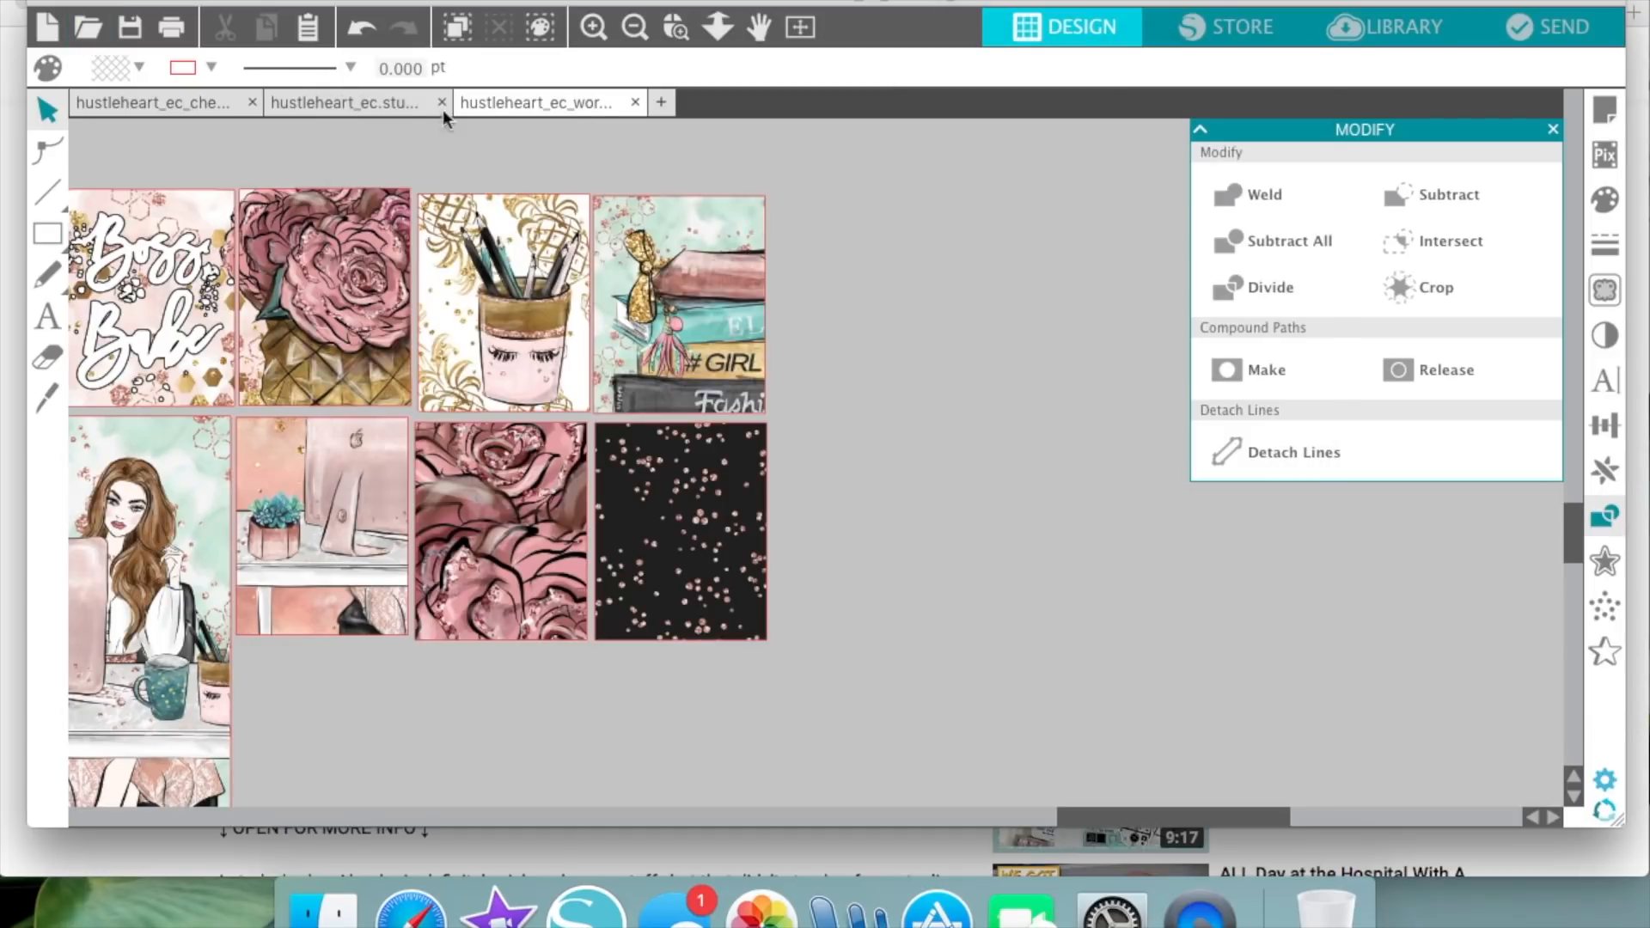
left_click(375, 101)
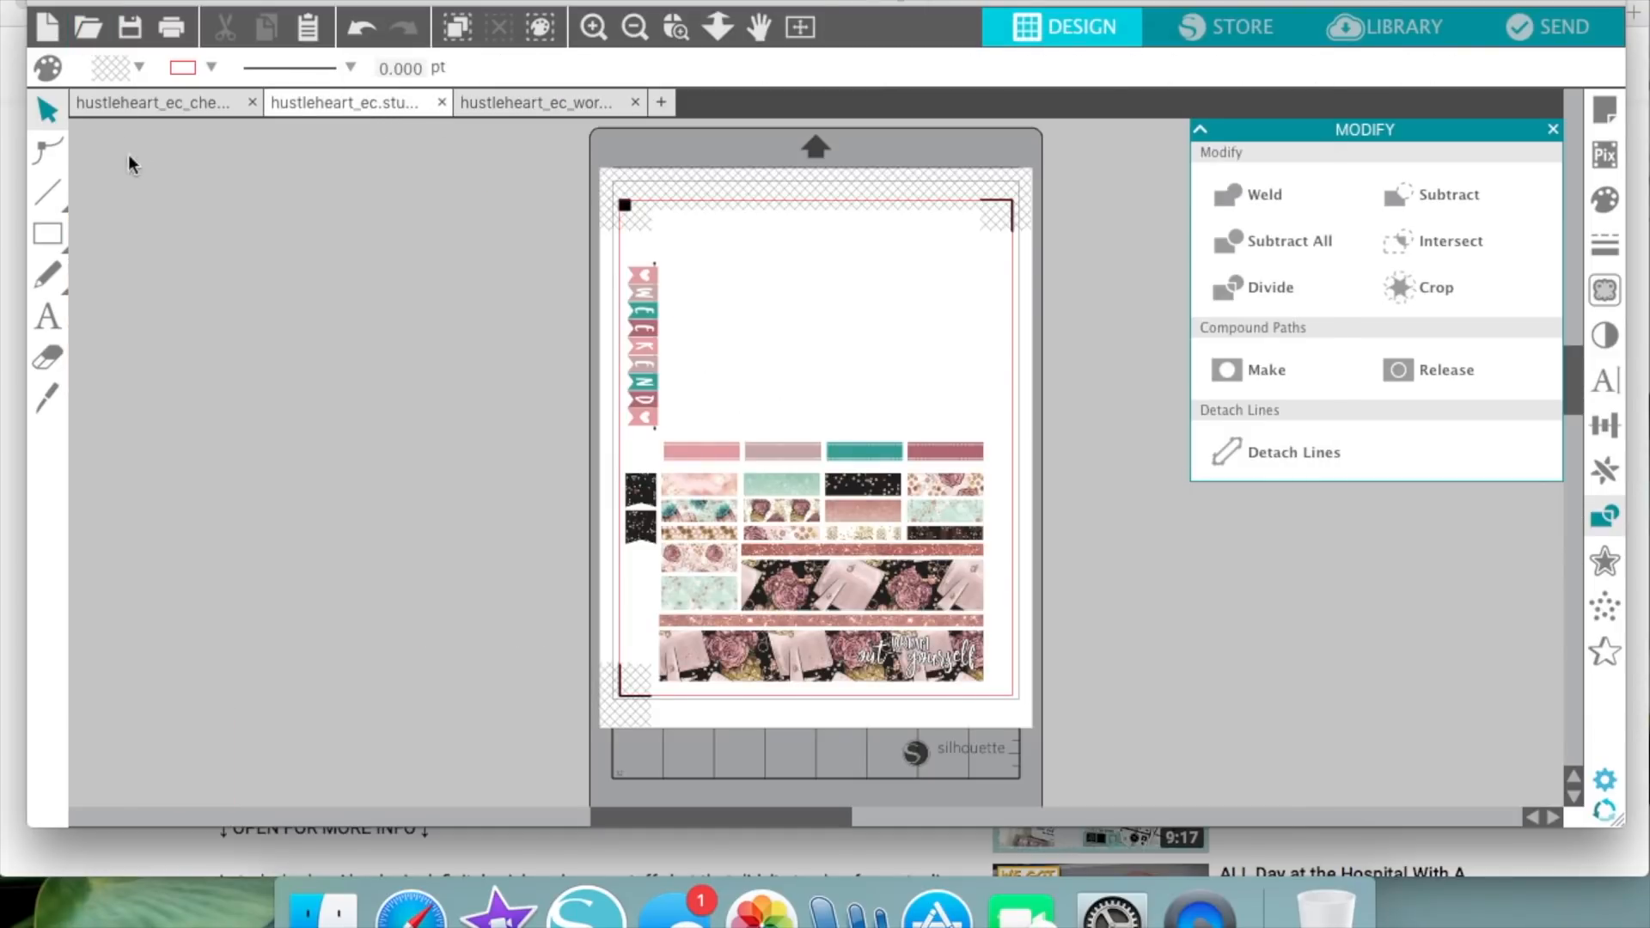
left_click(133, 110)
left_click(517, 104)
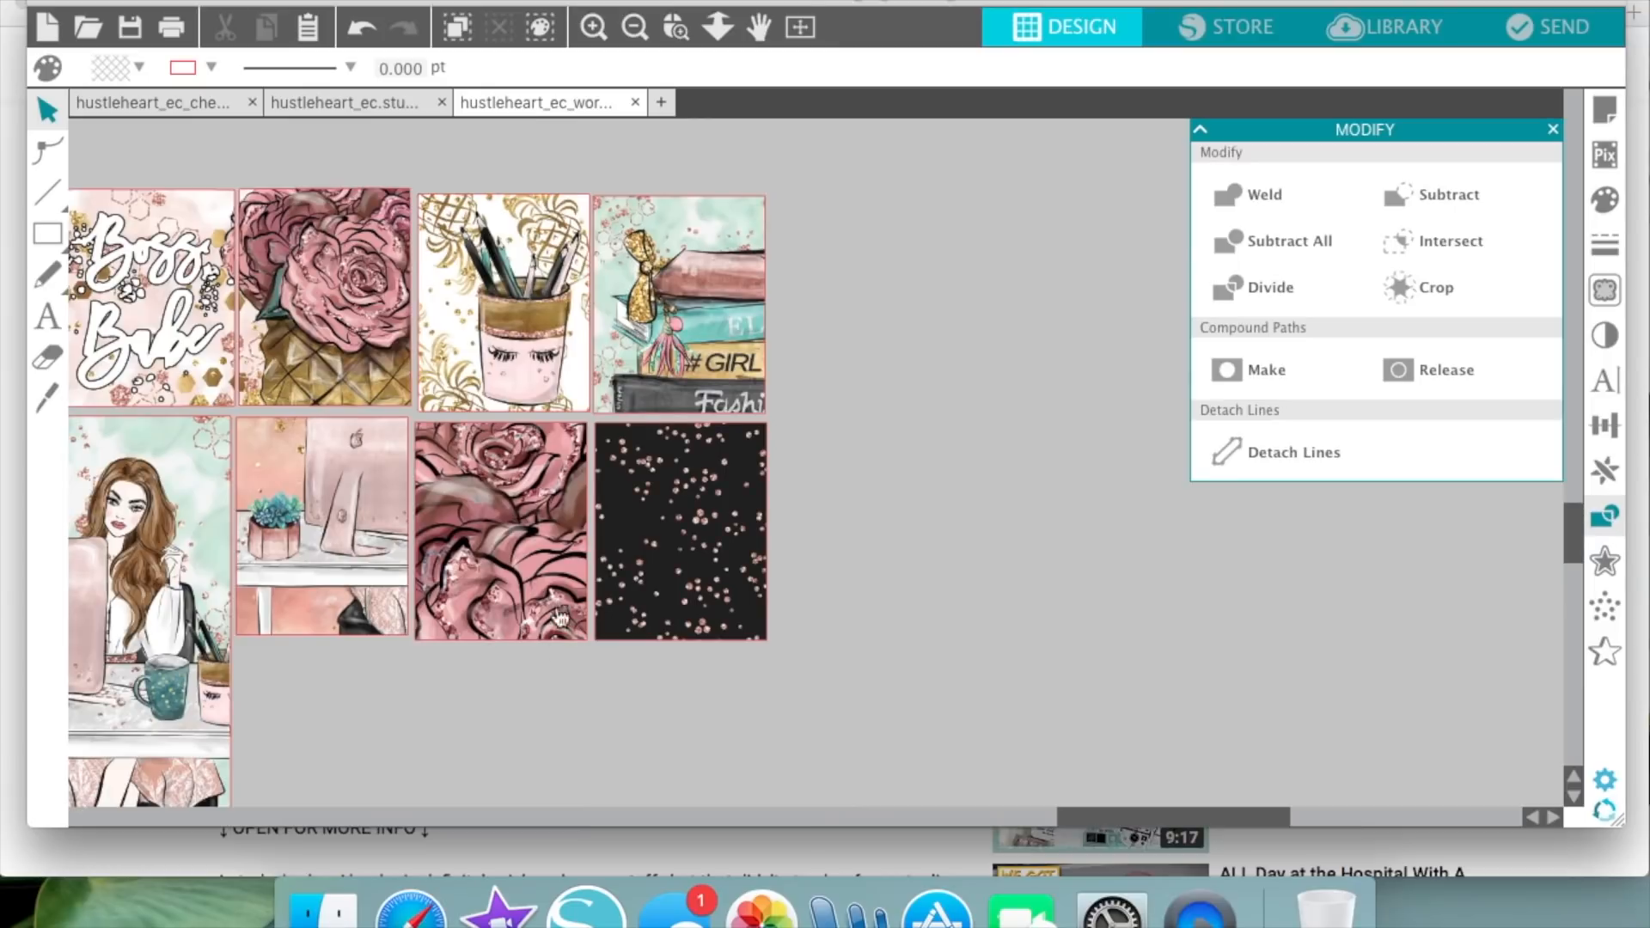
- Select all the off-page full boxes and move them up beside the page, level with the icons and word art
scroll(554, 651, "up", 5)
scroll(557, 651, "up", 10)
scroll(557, 651, "left", 6)
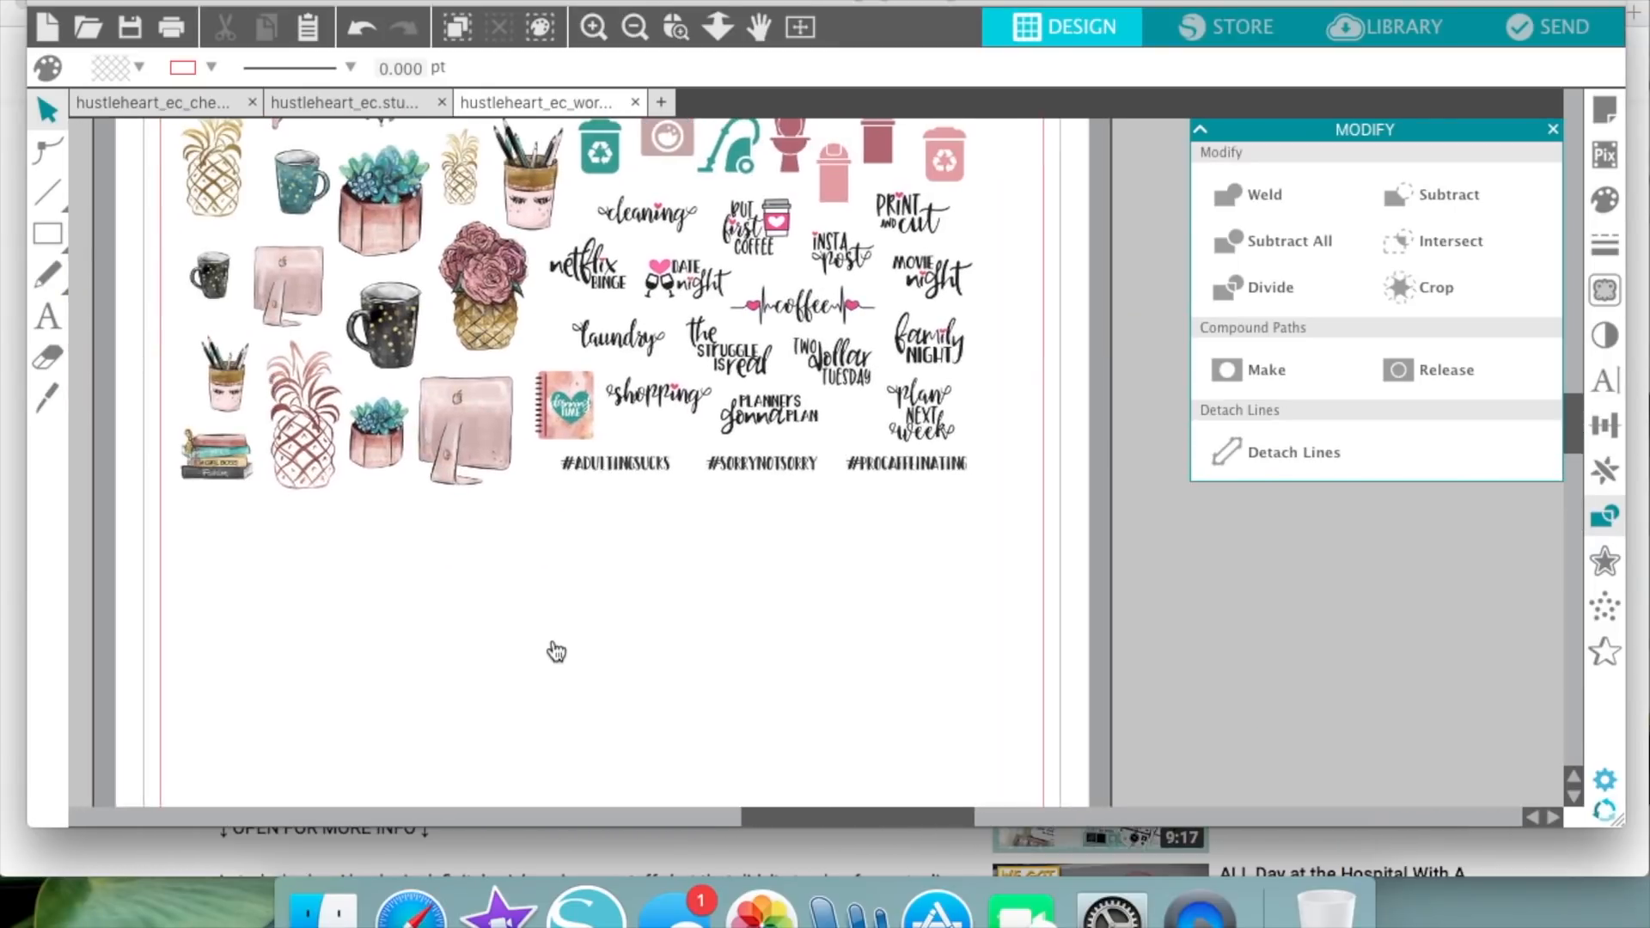
scroll(556, 651, "down", 10)
scroll(557, 651, "right", 8)
scroll(557, 651, "up", 1)
left_click_drag(1061, 634, 418, 147)
left_click_drag(418, 148, 401, 263)
scroll(246, 595, "left", 10)
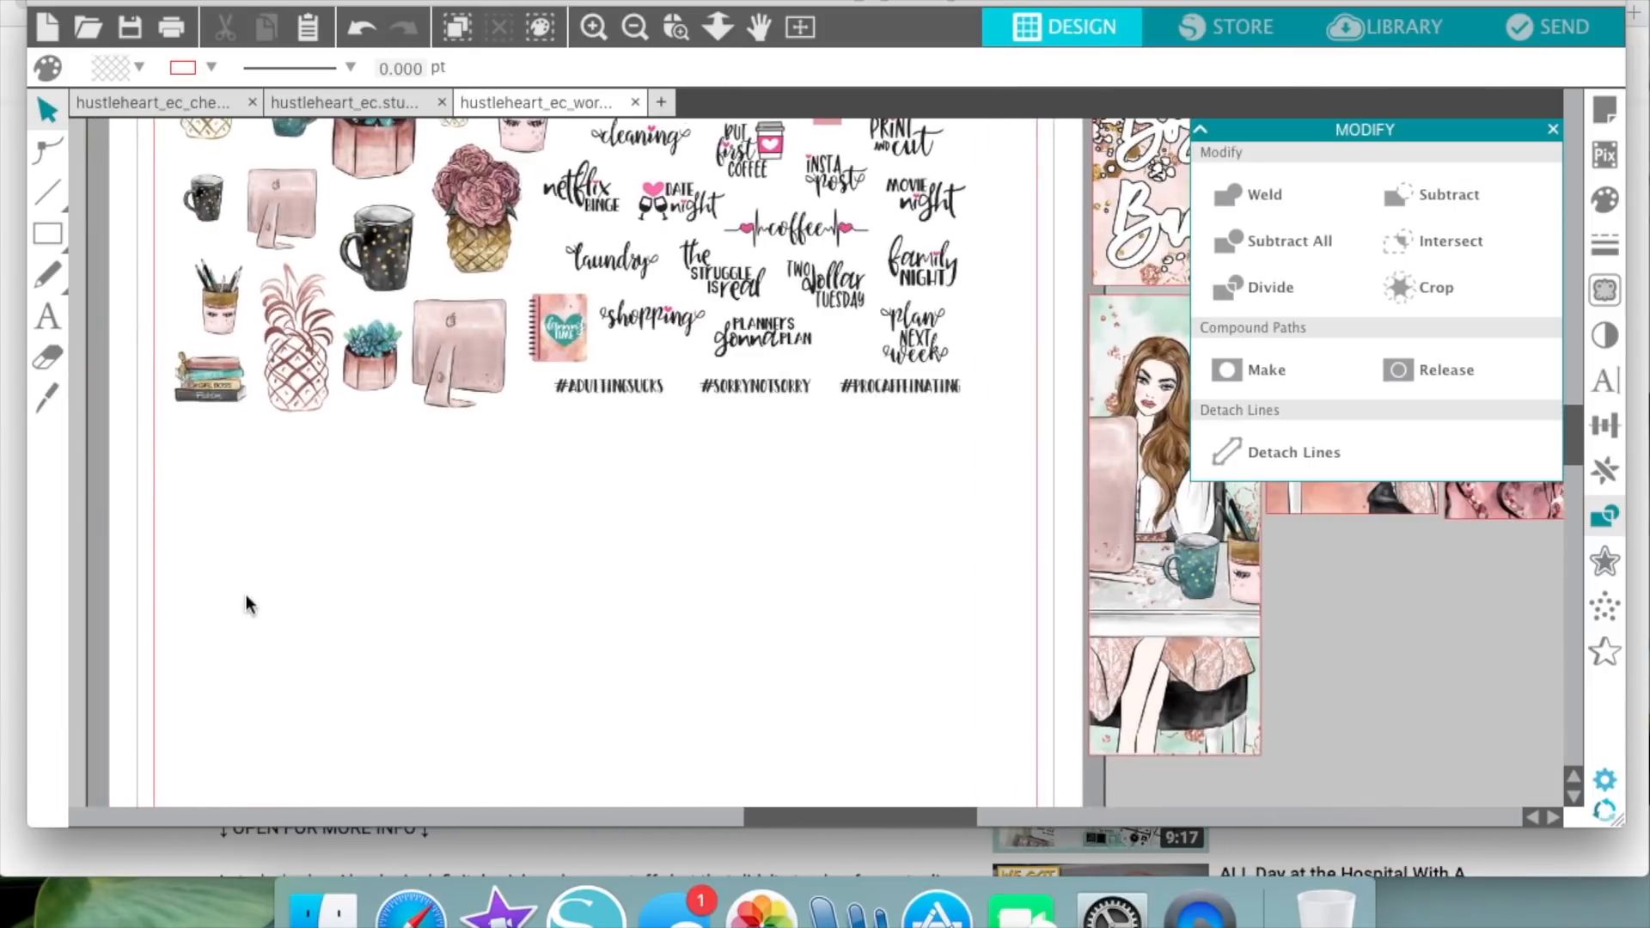
- Bring the black mug icon to the front, place it low on the black dotted full box and shrink it to about 0.6 in wide
scroll(246, 597, "up", 5)
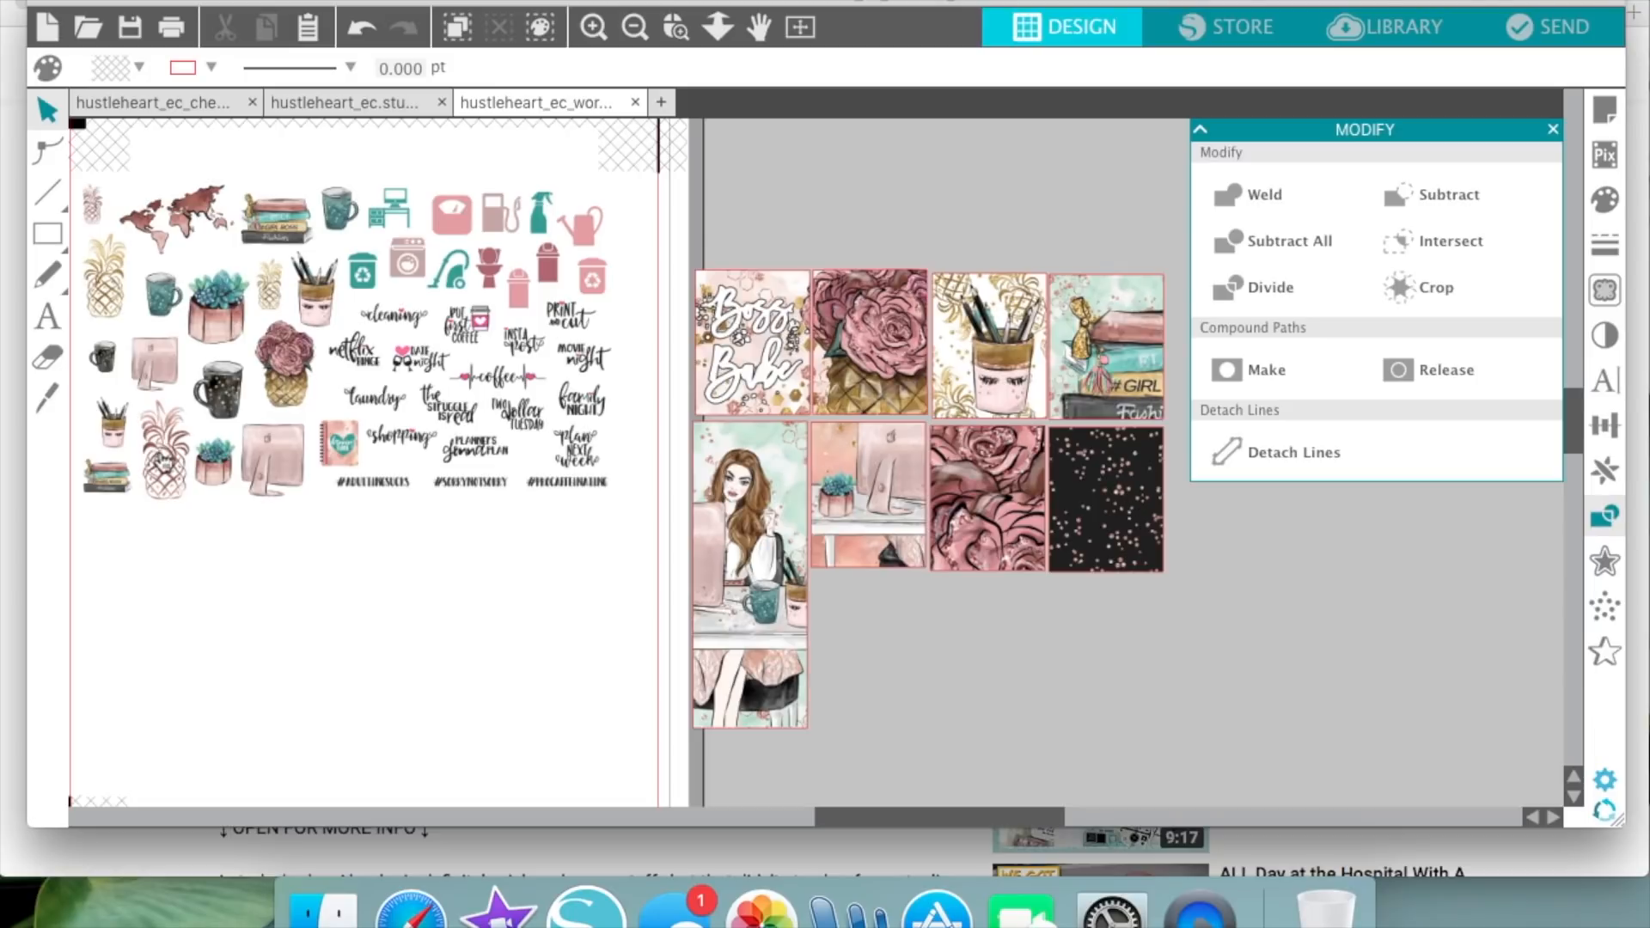
left_click_drag(225, 391, 1084, 675)
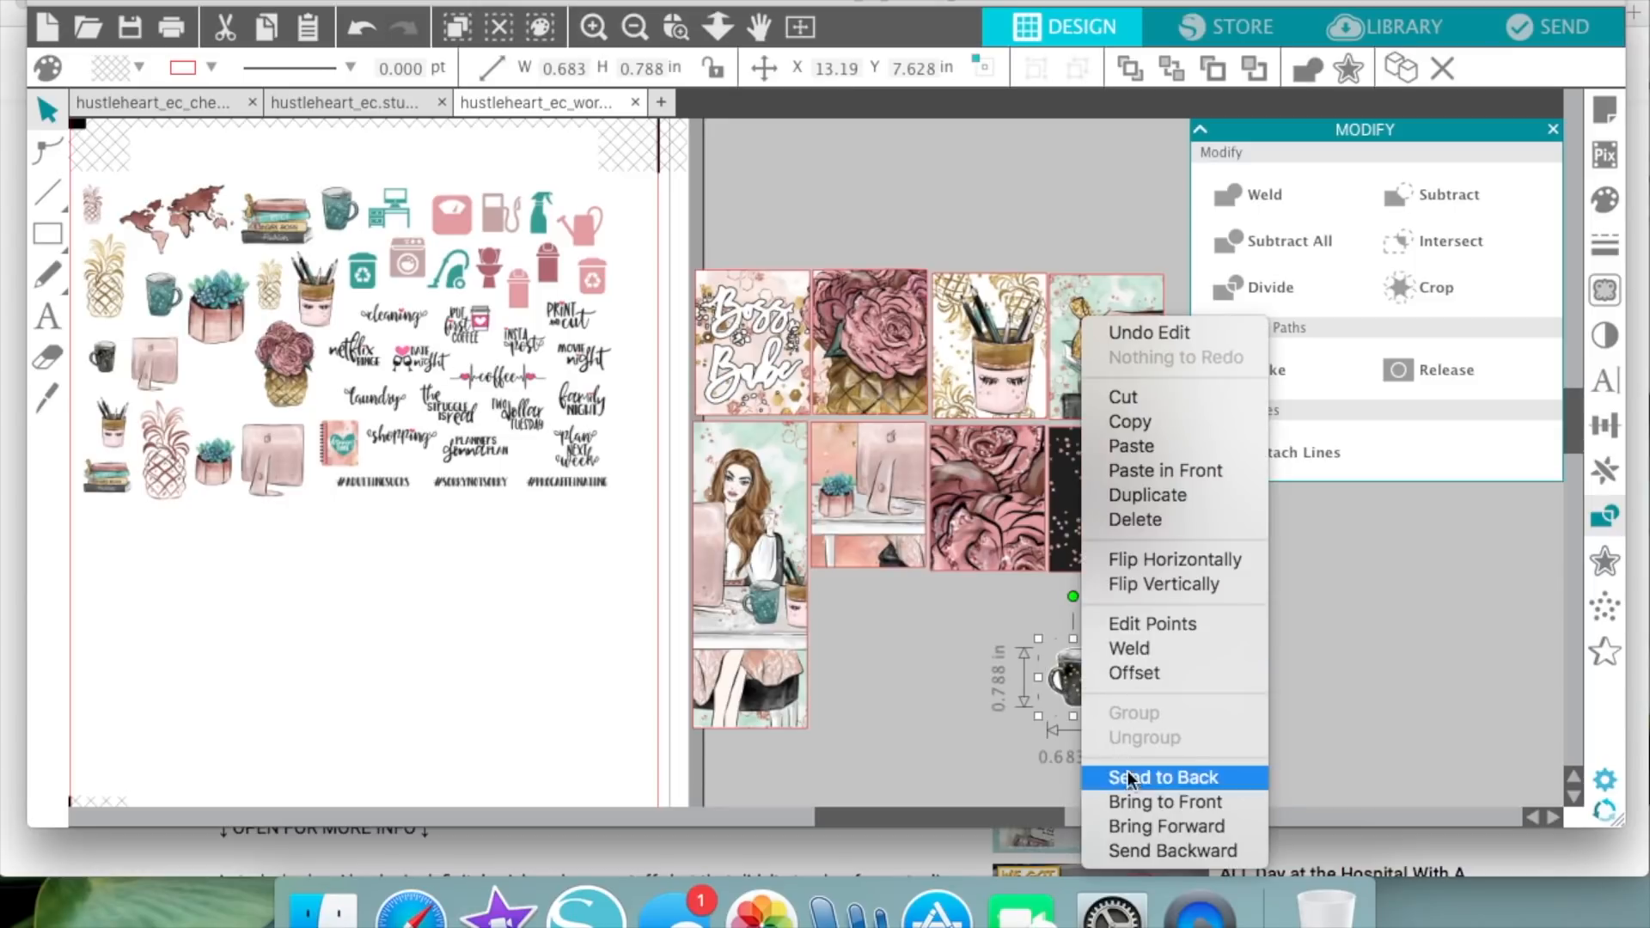
left_click(1128, 799)
left_click_drag(1074, 674, 1084, 548)
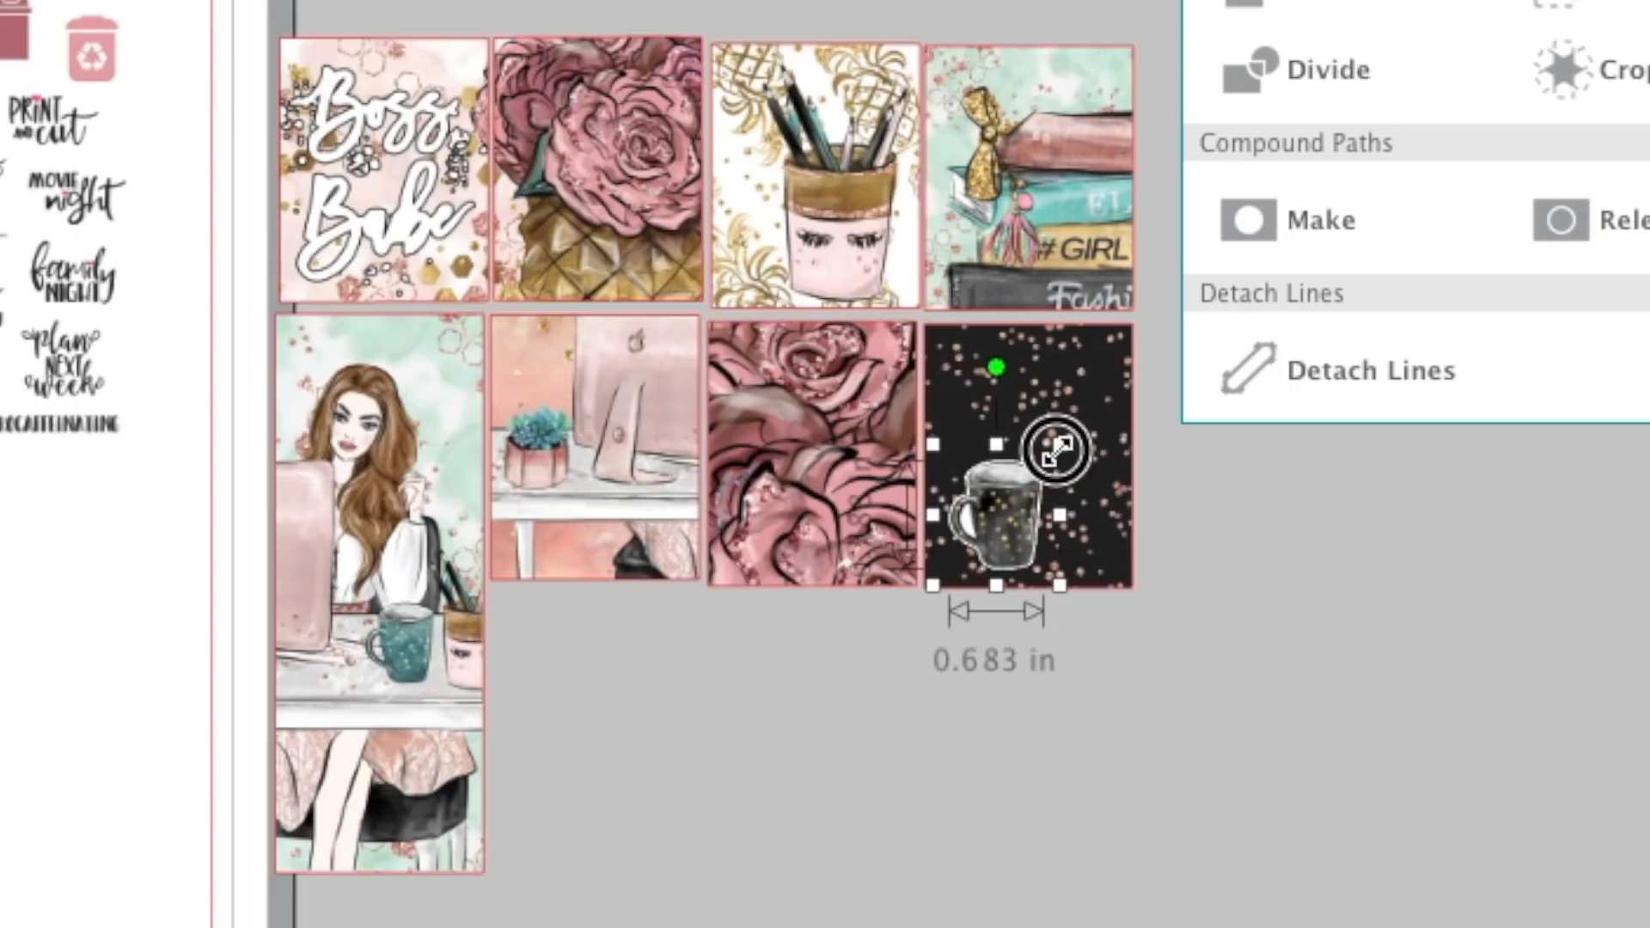
mouse_move(1056, 450)
left_mouse_down()
mouse_move(1116, 369)
mouse_move(1024, 504)
mouse_move(1116, 390)
mouse_move(1042, 478)
mouse_move(1045, 461)
left_mouse_up()
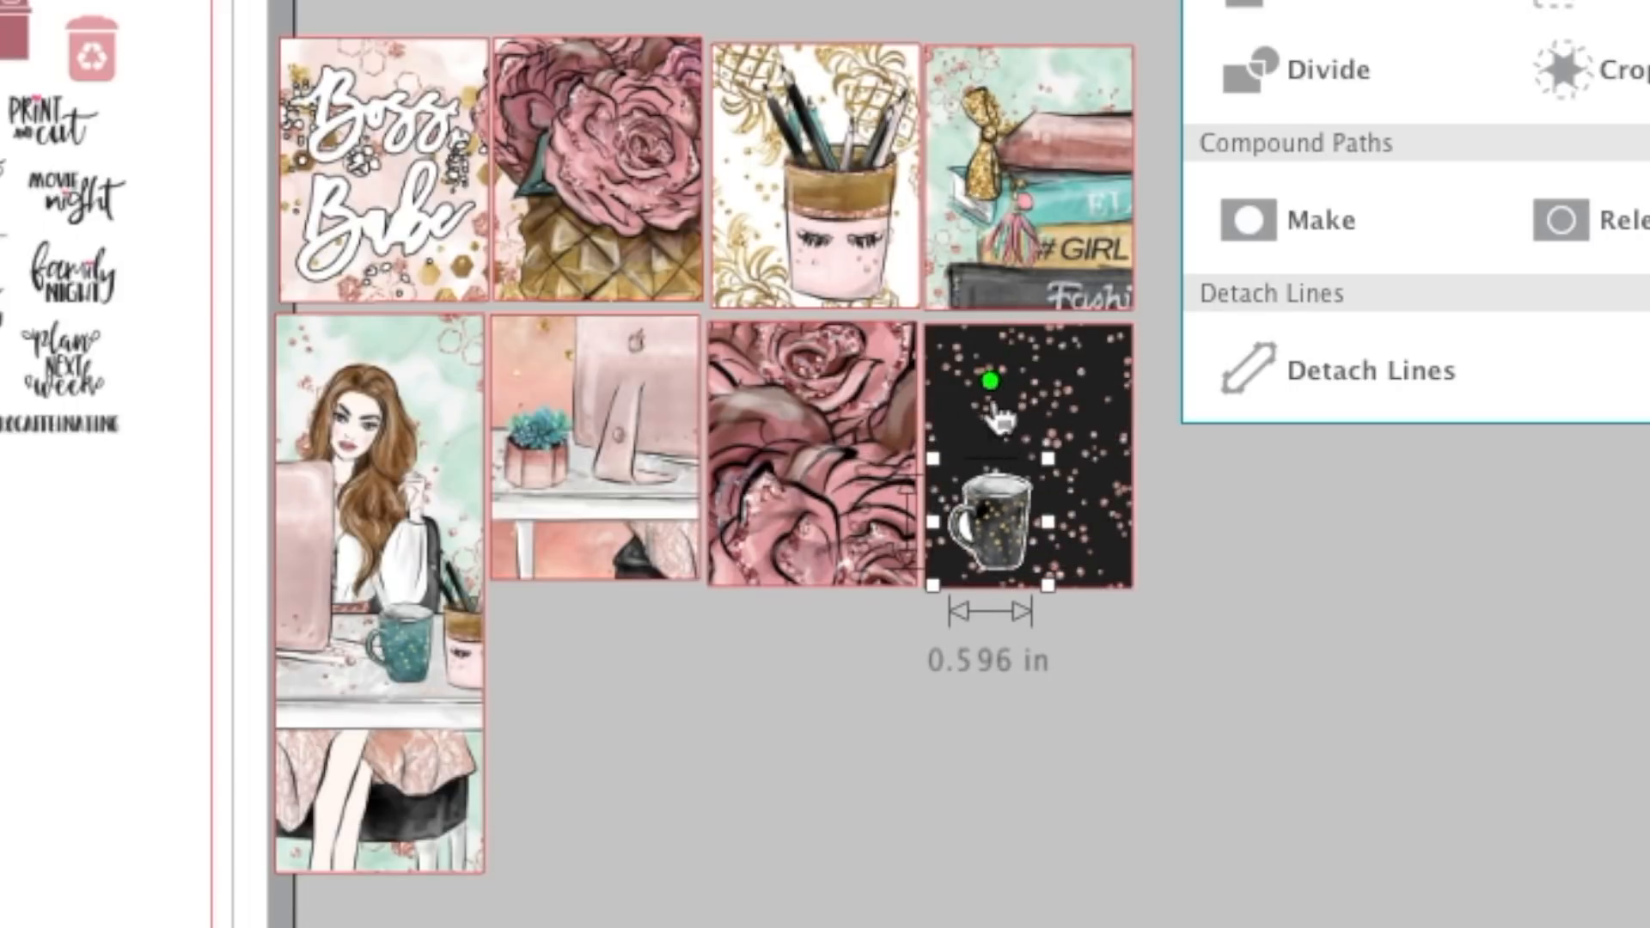
left_click_drag(988, 382, 979, 415)
left_click(1008, 763)
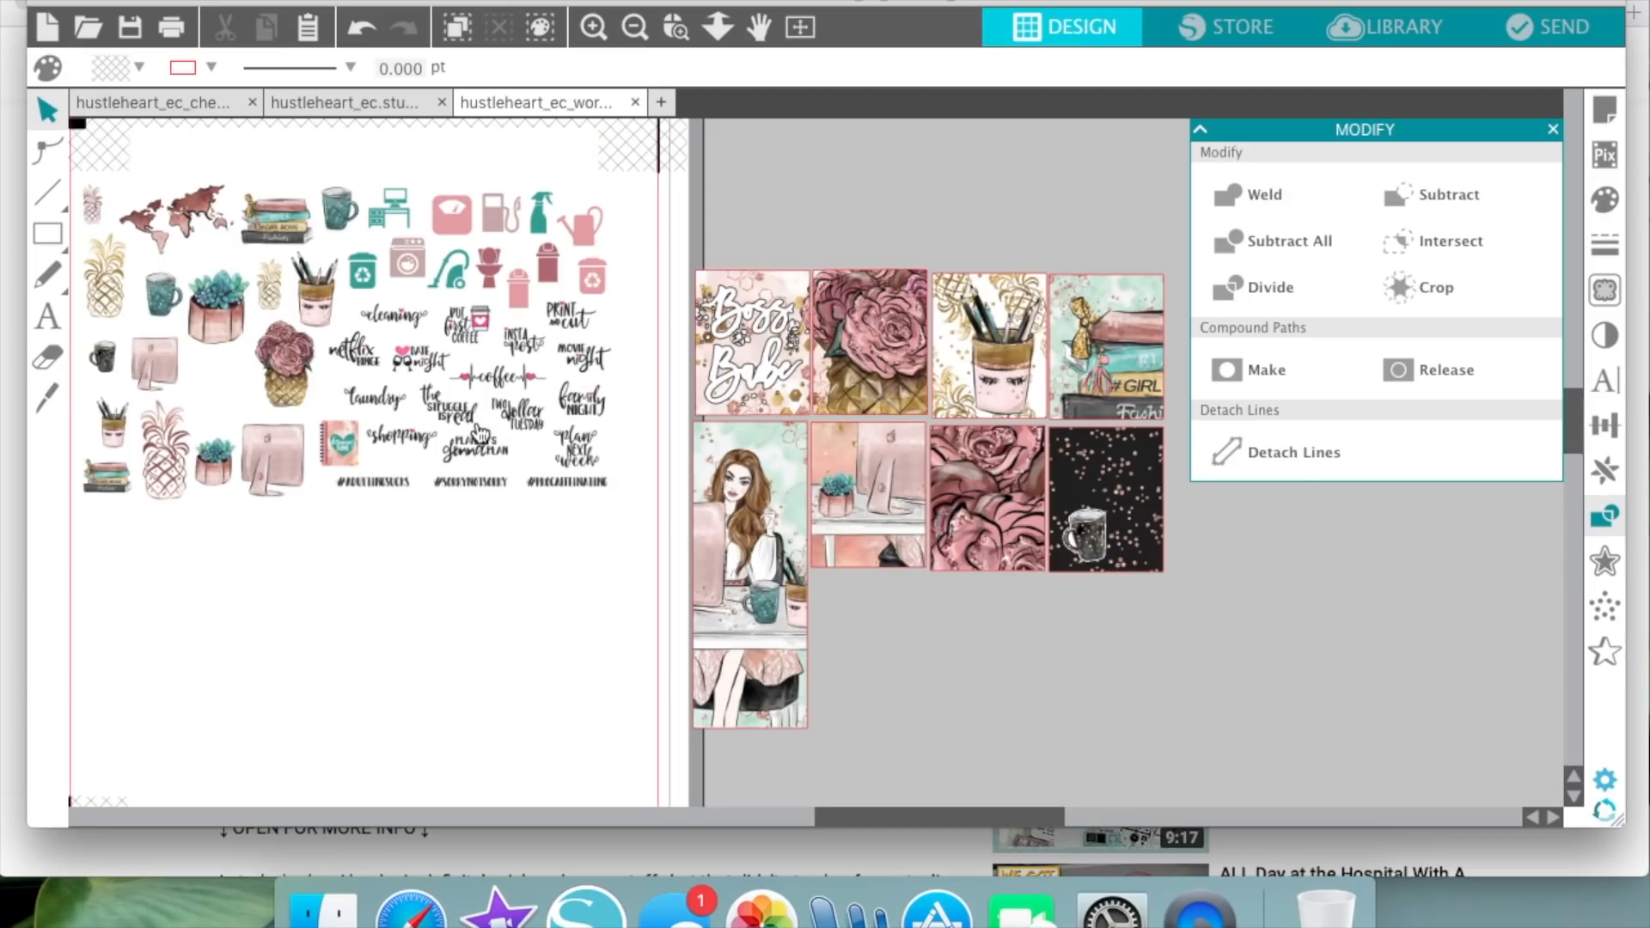
- Bring the small succulent pot icon to the front and place it in the upper-right area of the black dotted full box
left_click_drag(207, 474, 1035, 641)
right_click(1035, 640)
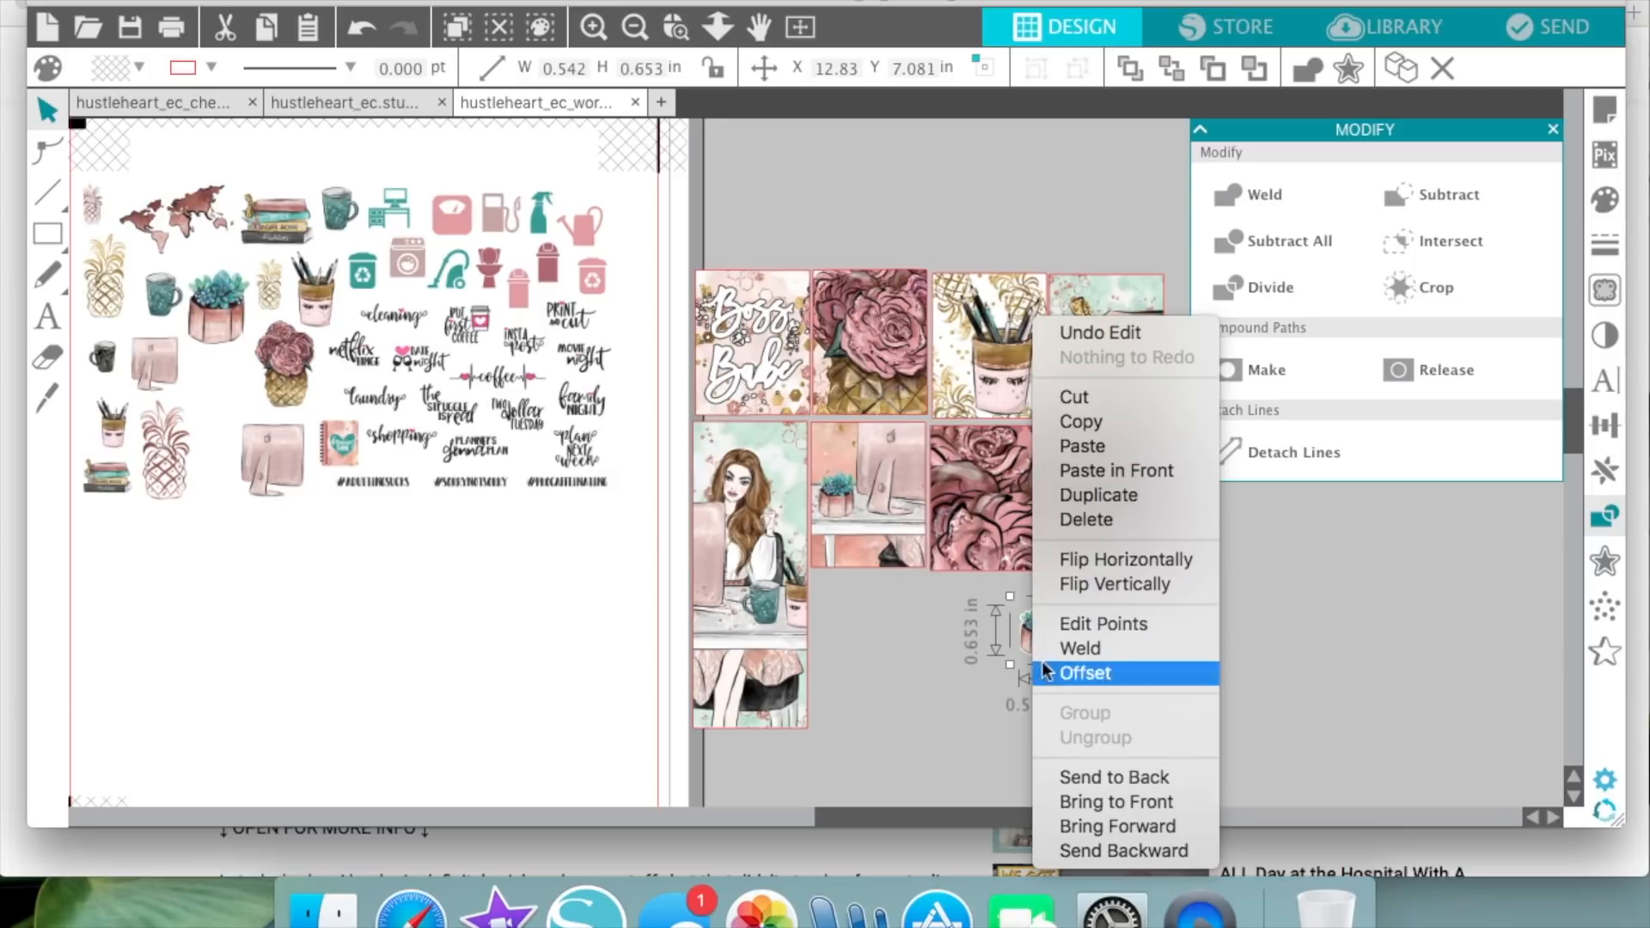
left_click(1076, 801)
left_click_drag(1032, 630, 1134, 464)
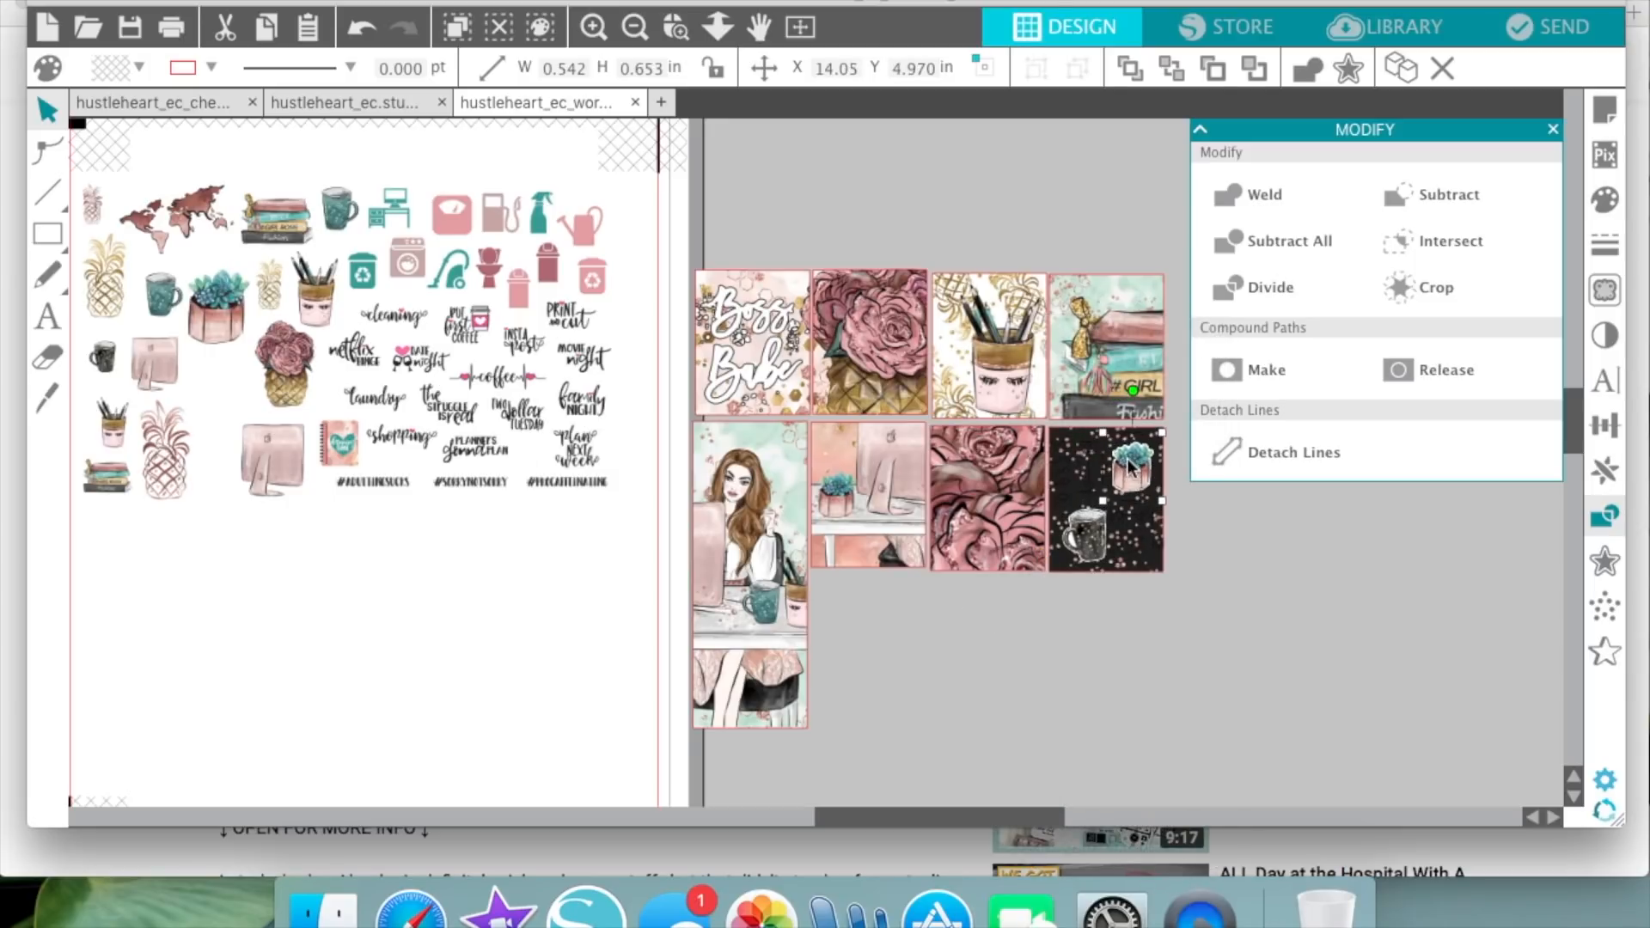
- Bring the small pencil-cup icon to the front and place it beside the mug on the black dotted full box
left_click(107, 417)
right_click(107, 421)
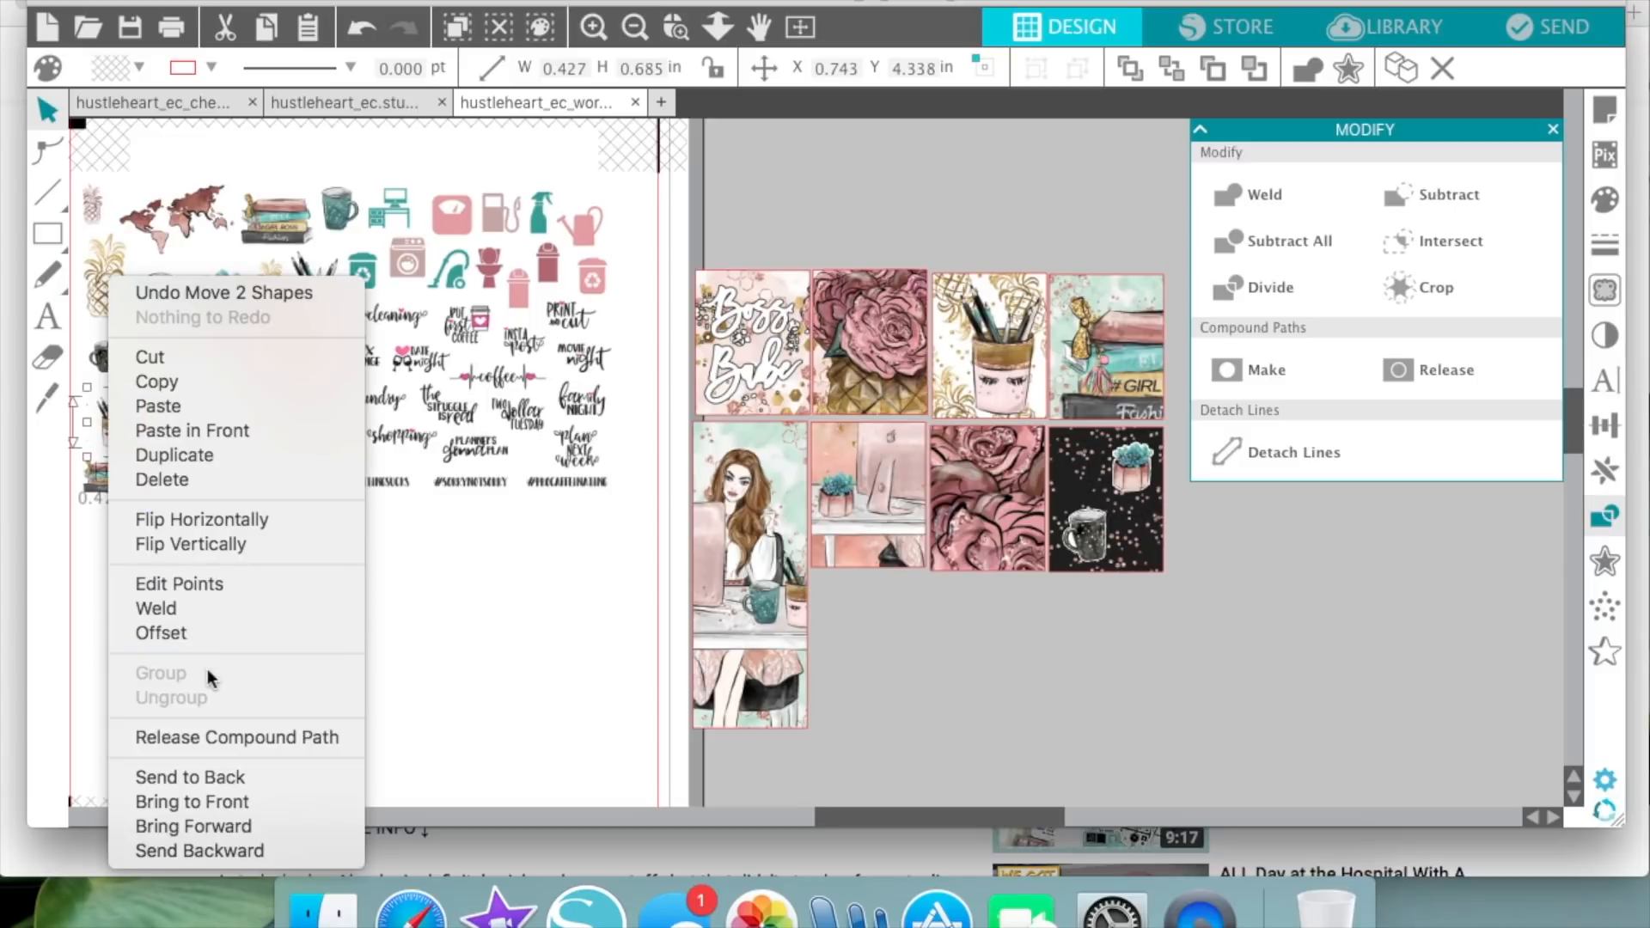
left_click(205, 801)
left_click(115, 438)
mouse_move(114, 439)
left_mouse_down()
mouse_move(1119, 478)
mouse_move(1139, 544)
left_mouse_up()
left_click(1206, 651)
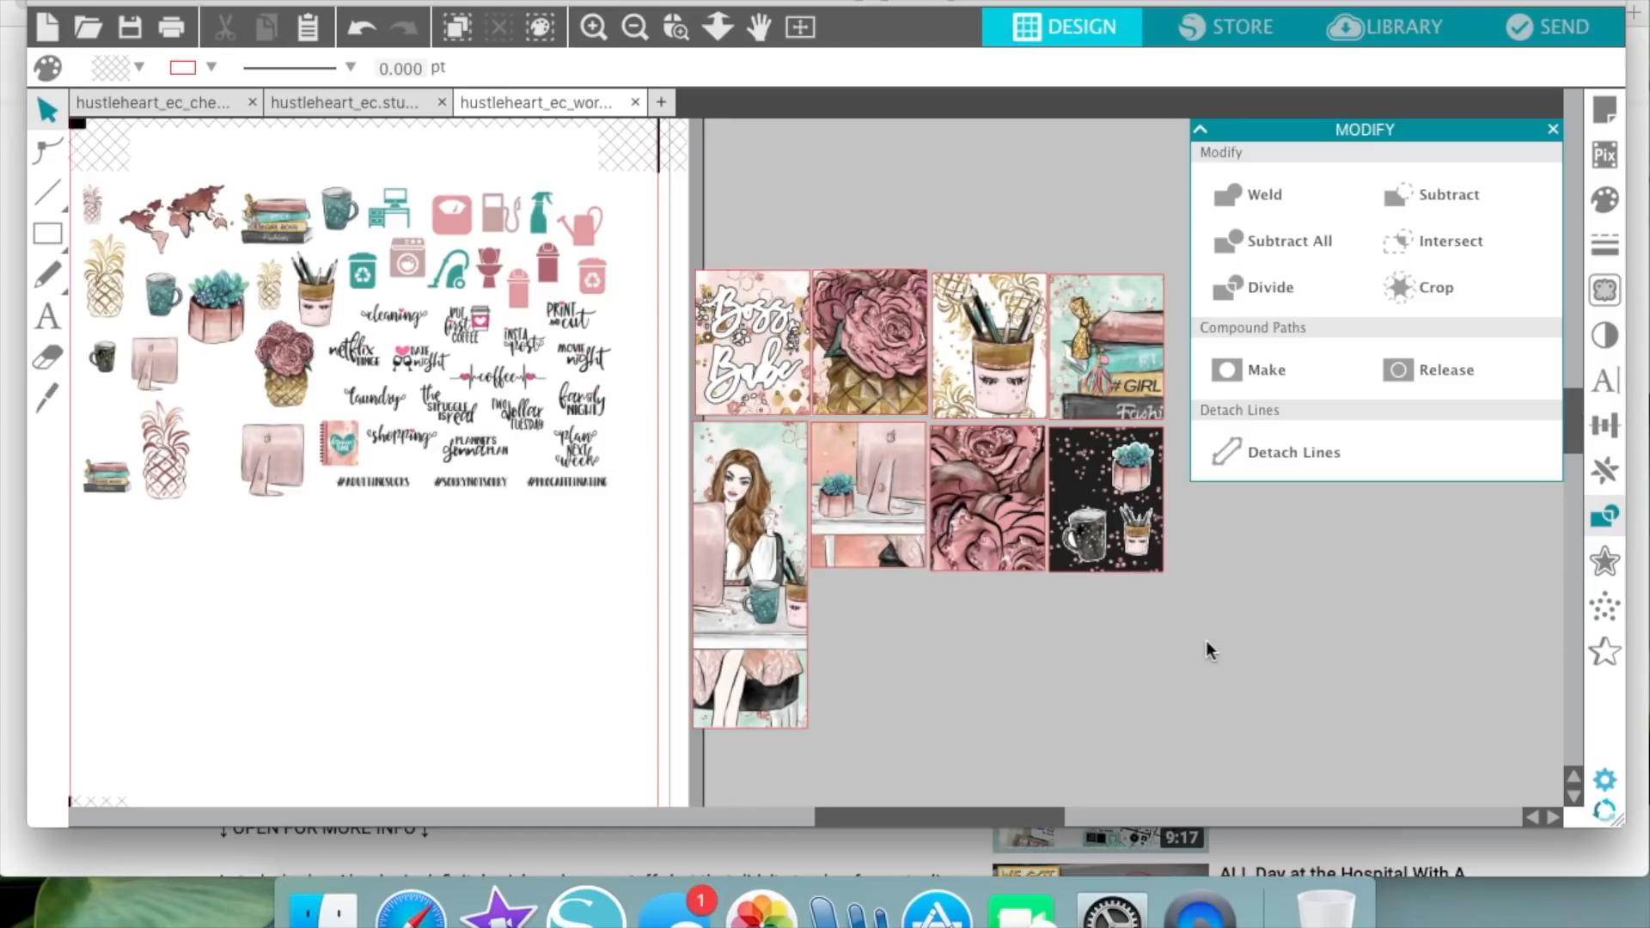
- Group the black dotted full box with its mug, succulent and pencil-cup icons and shift the group slightly
scroll(1229, 643, "right", 3)
left_click(1105, 640)
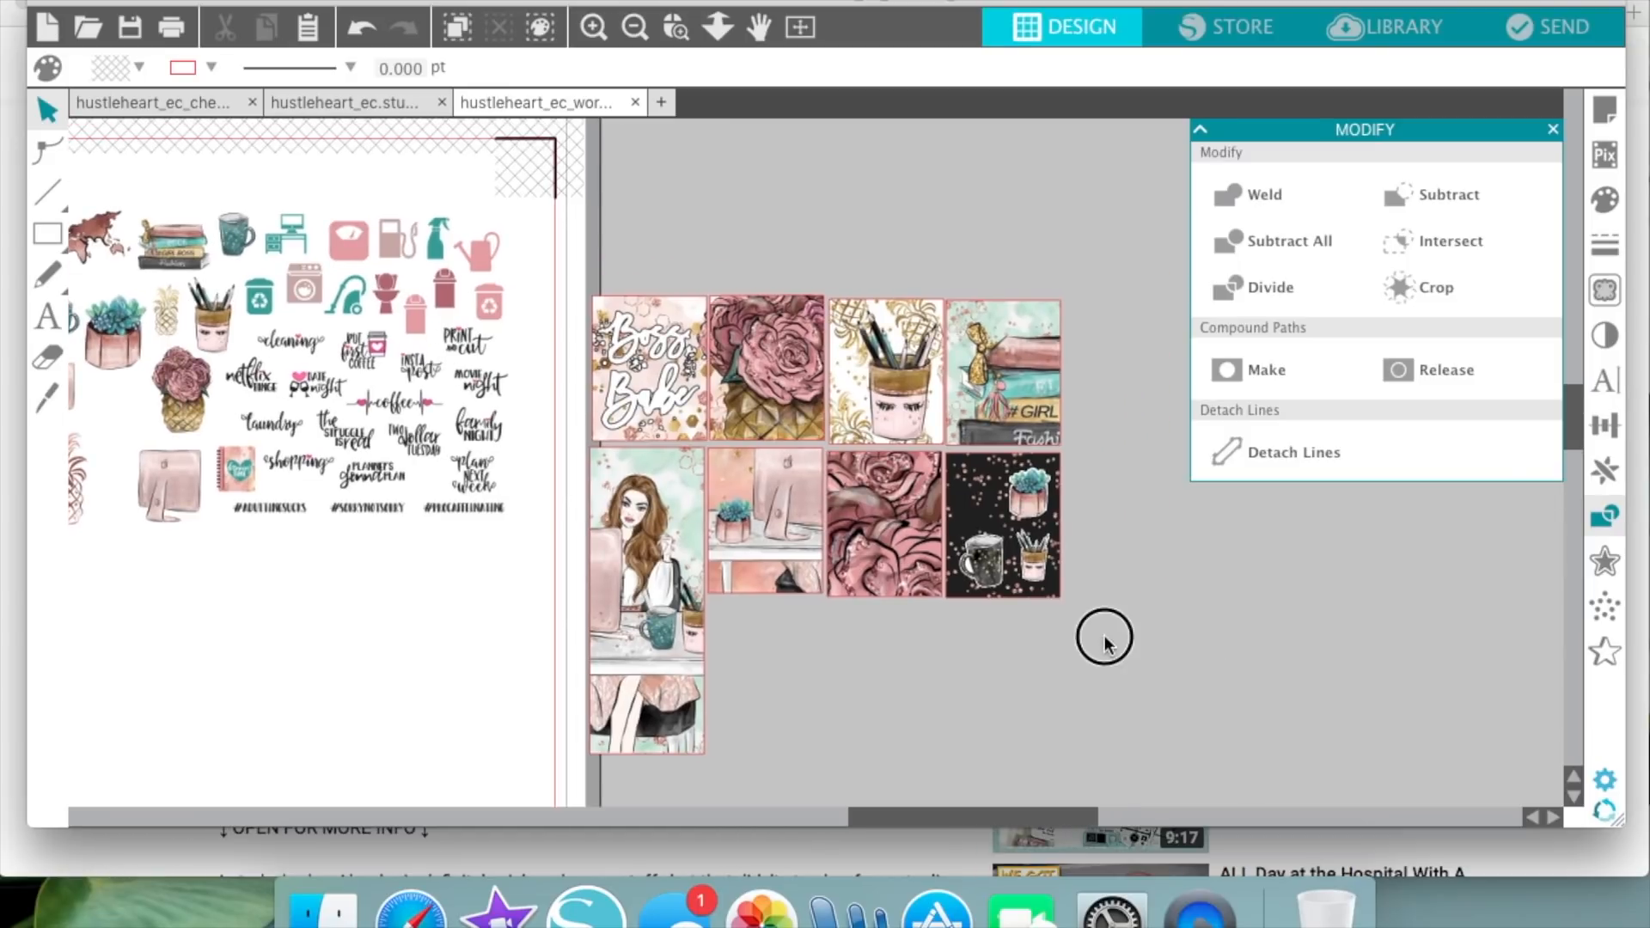
left_click(988, 516)
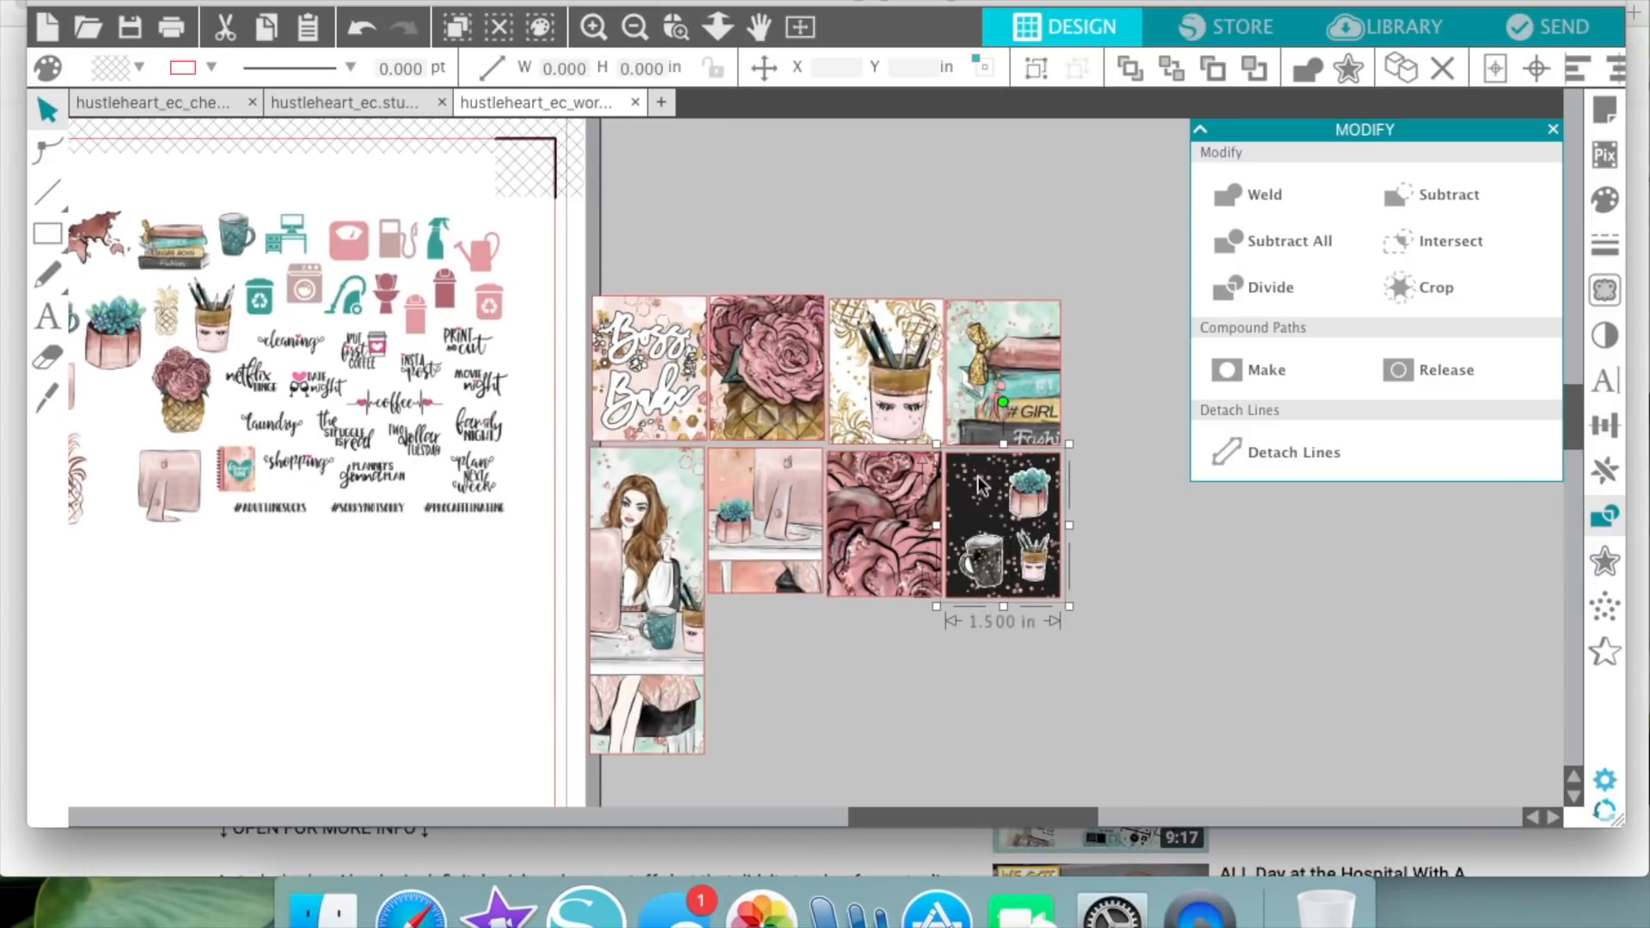
left_click(1035, 71)
mouse_move(1037, 509)
left_mouse_down()
mouse_move(1199, 513)
mouse_move(1041, 509)
left_mouse_up()
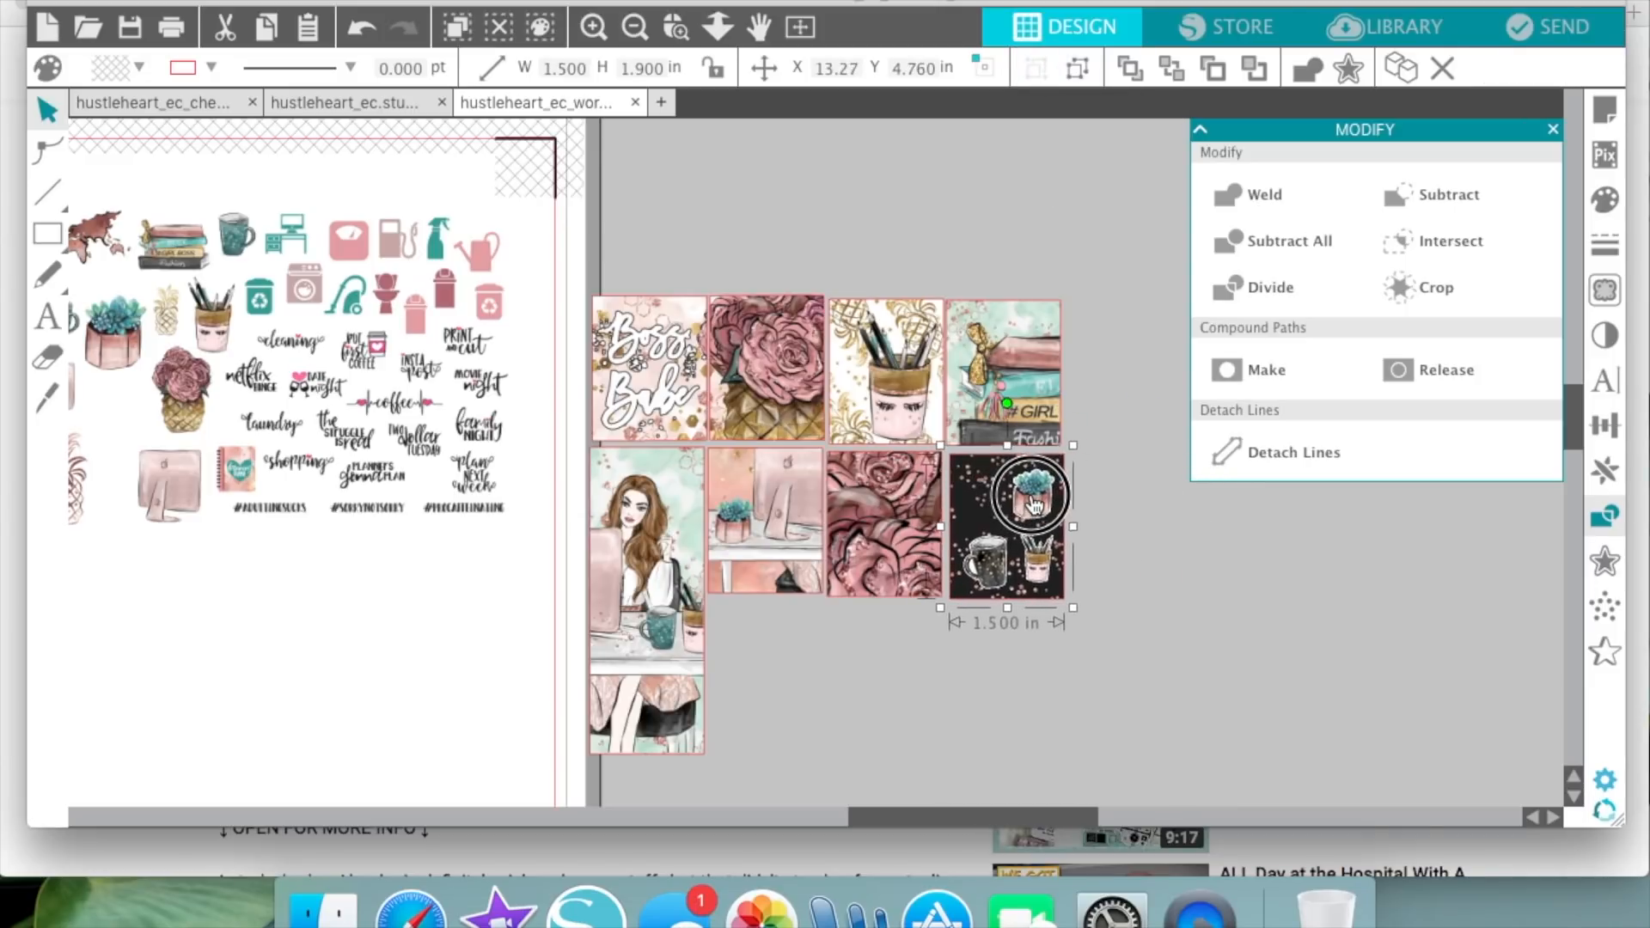
- Ungroup the decorated black full box and nudge its dotted background slightly on its own
left_click(1075, 70)
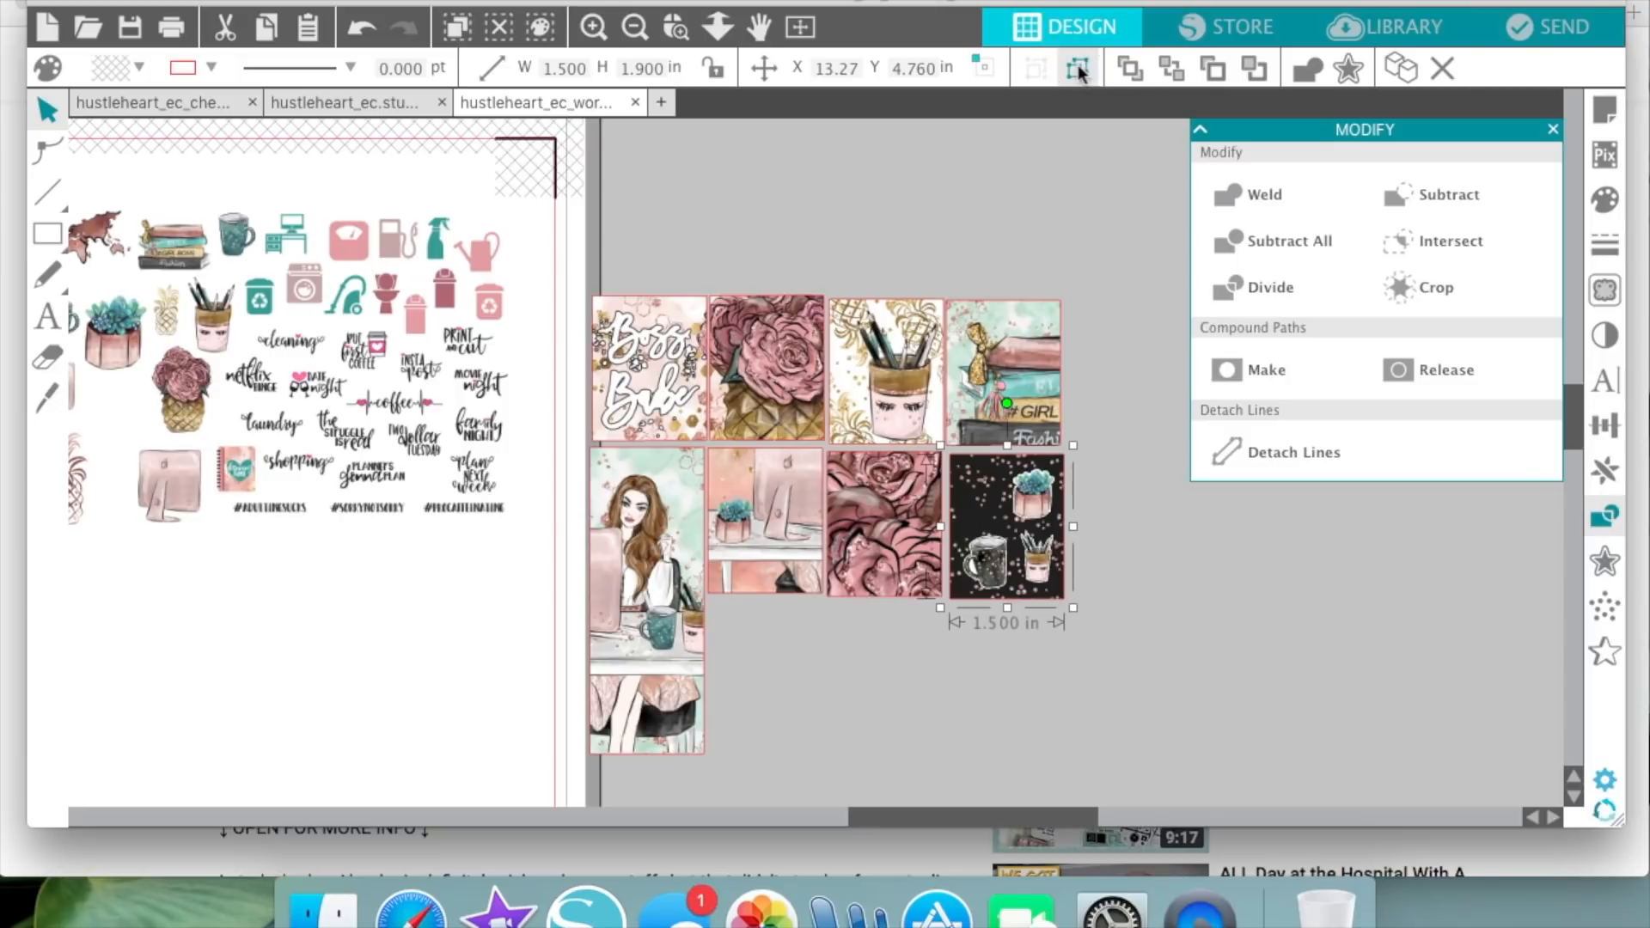
left_click(1190, 548)
mouse_move(1016, 526)
left_mouse_down()
mouse_move(1209, 645)
mouse_move(1024, 553)
mouse_move(988, 514)
left_mouse_up()
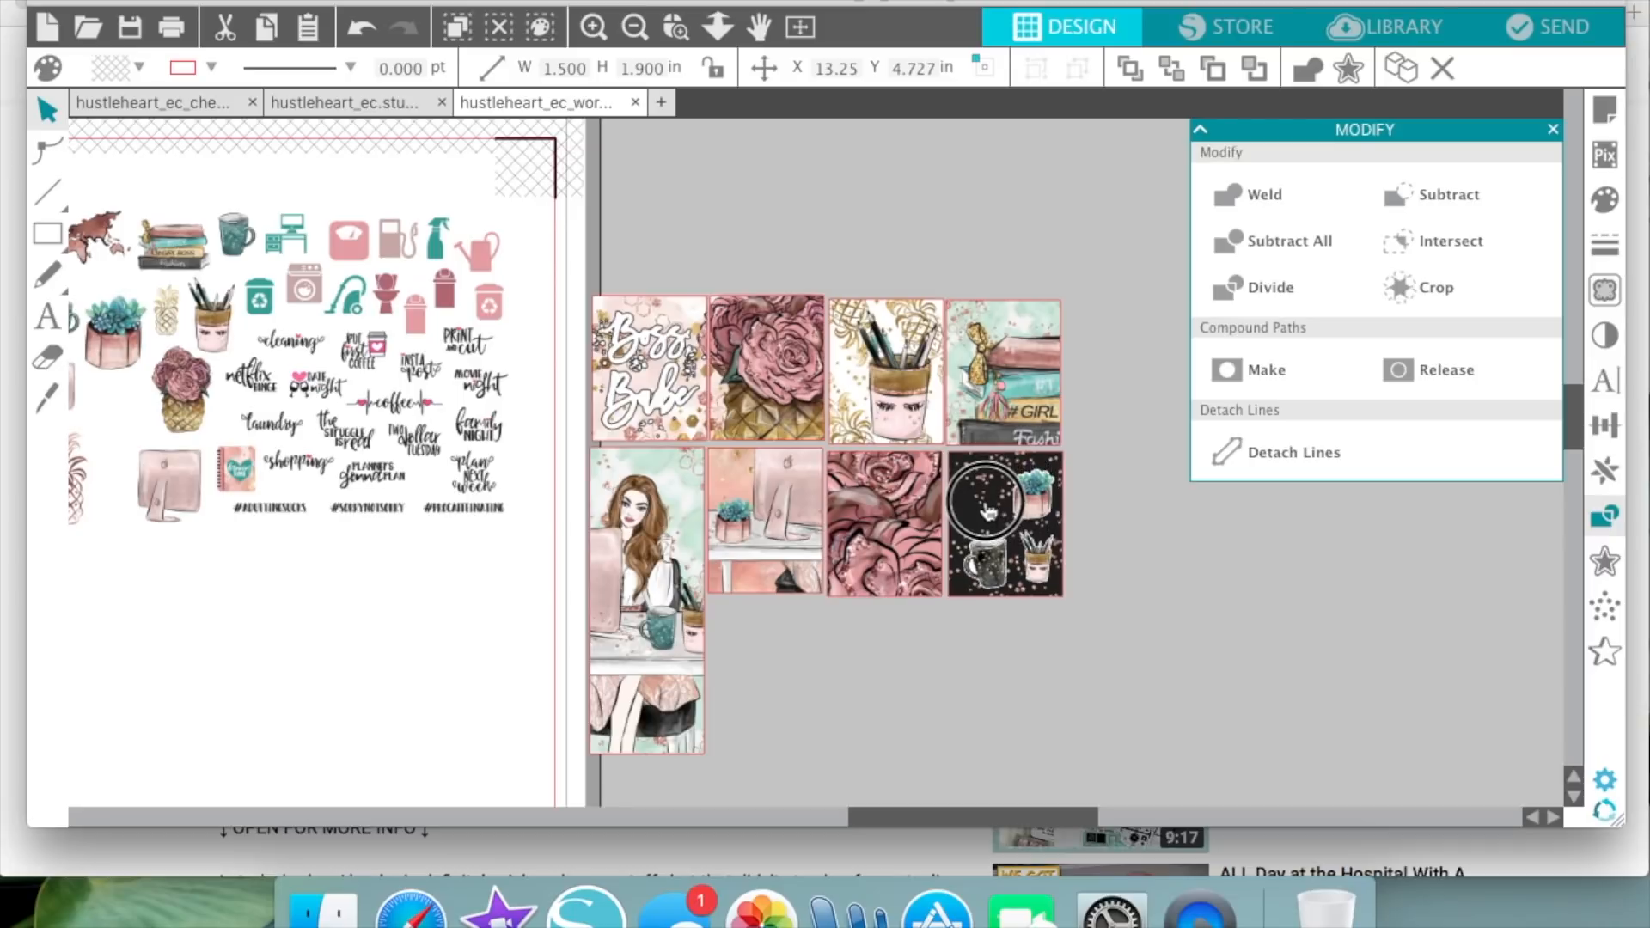
- Undo the decoration of the black dotted full box until its mug, succulent and pencil-cup icons are back in the icon sheet
left_click(612, 148)
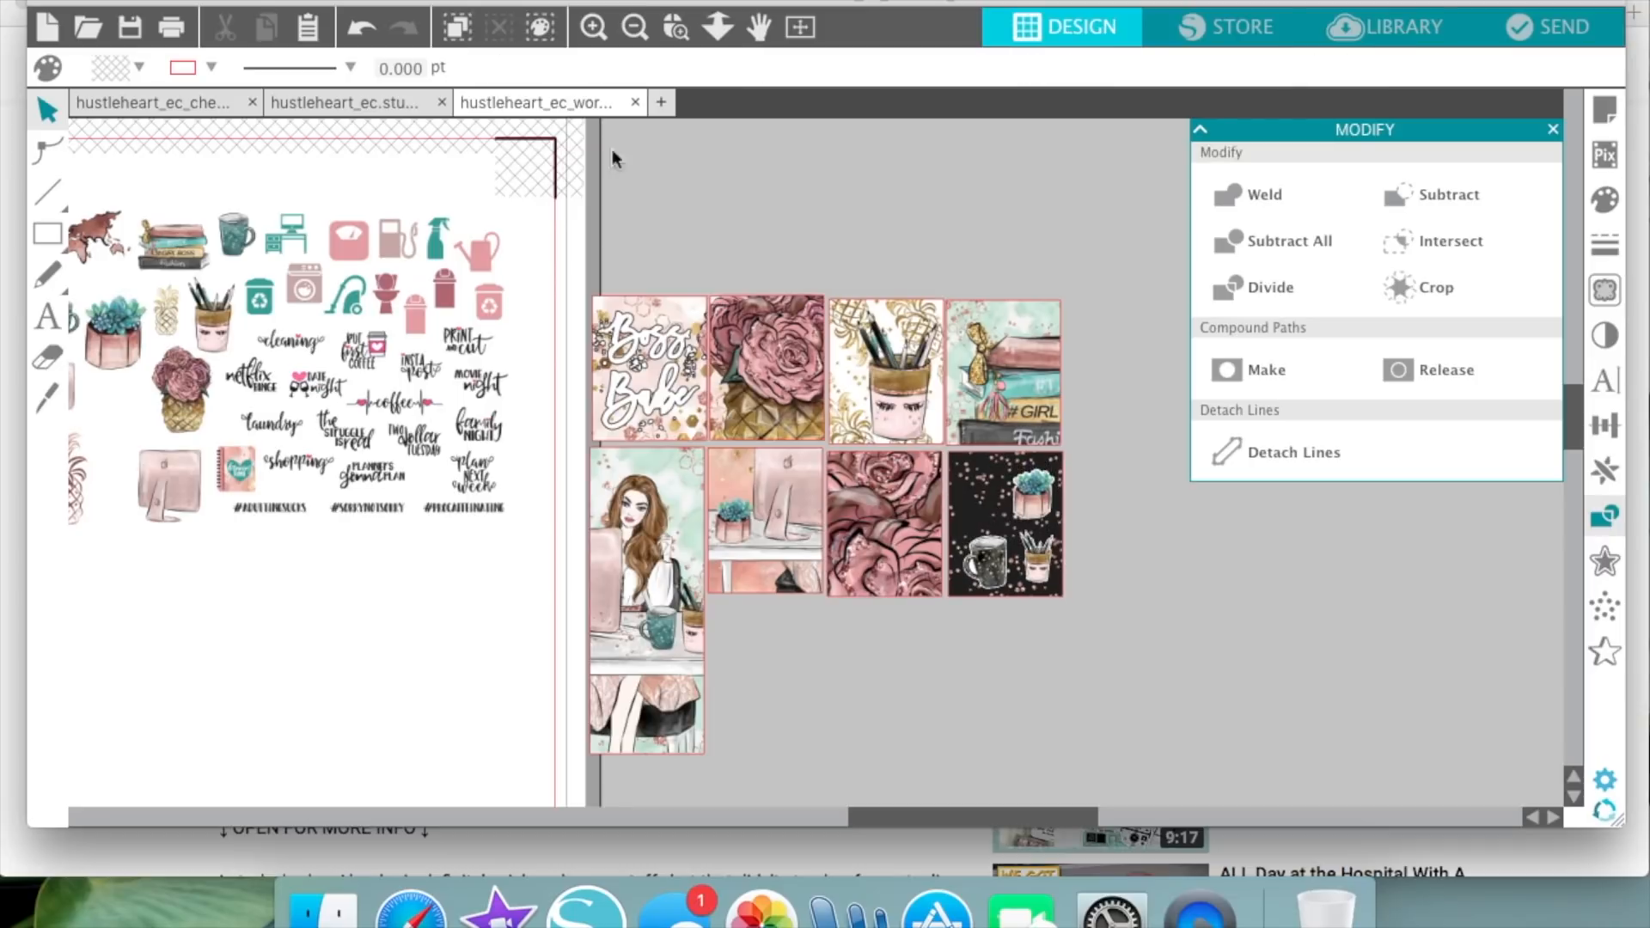
left_click(357, 36)
left_click(358, 36)
left_click(358, 36)
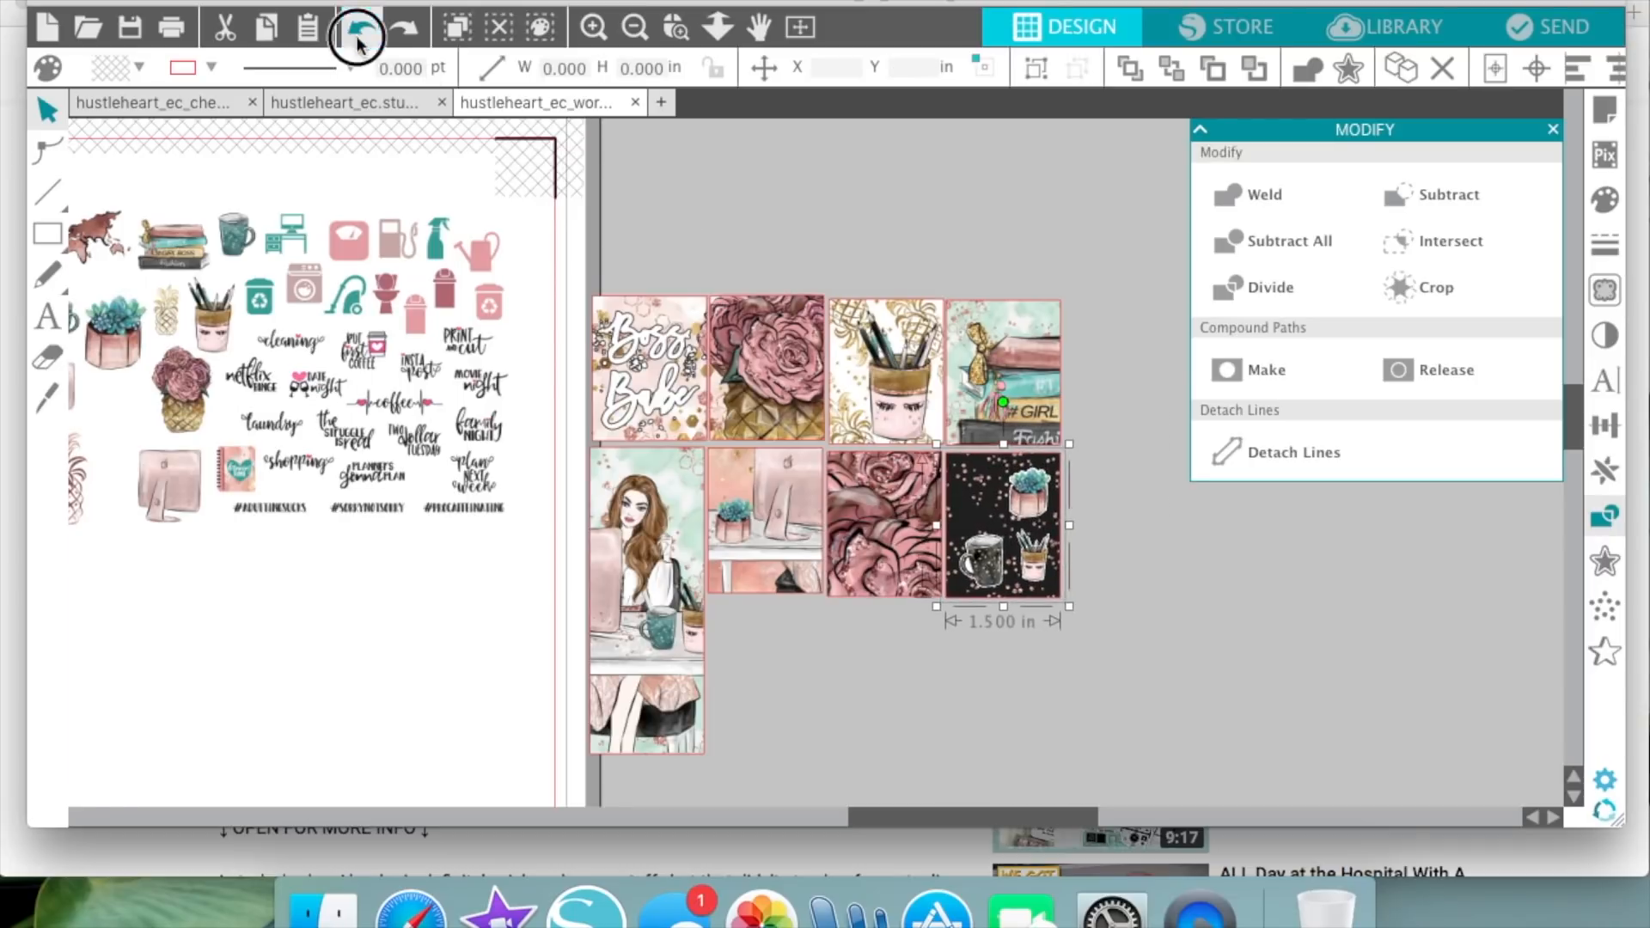
left_click(357, 36)
left_click(358, 37)
left_click(357, 38)
left_click(357, 38)
left_click(358, 38)
left_click(357, 38)
left_click(358, 38)
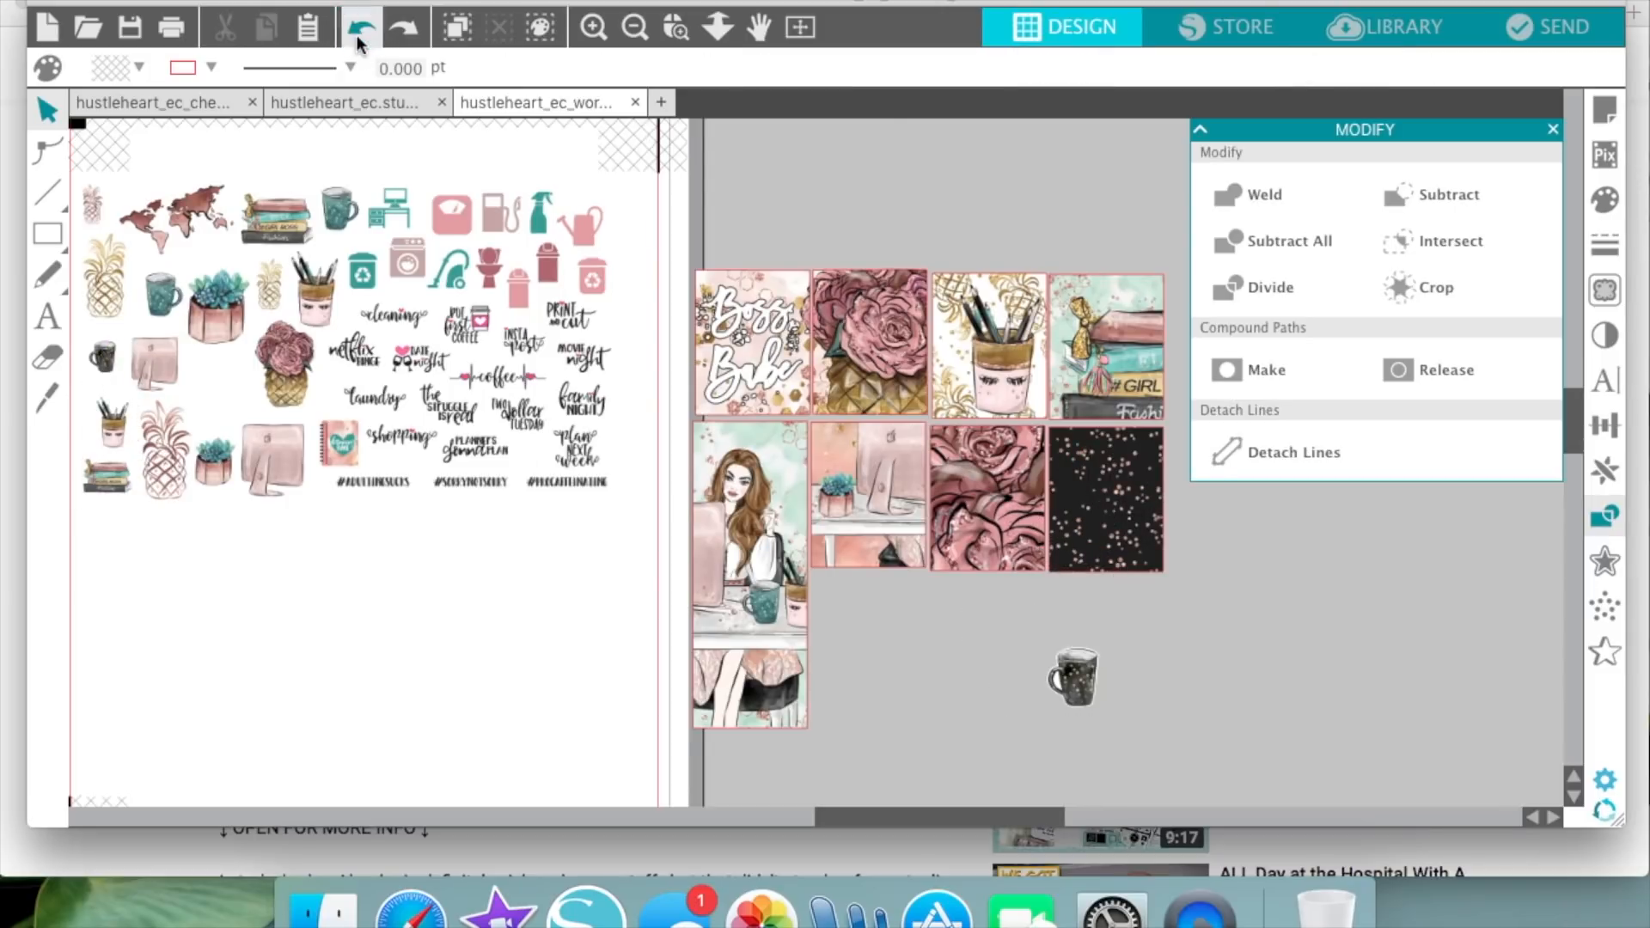
left_click(357, 37)
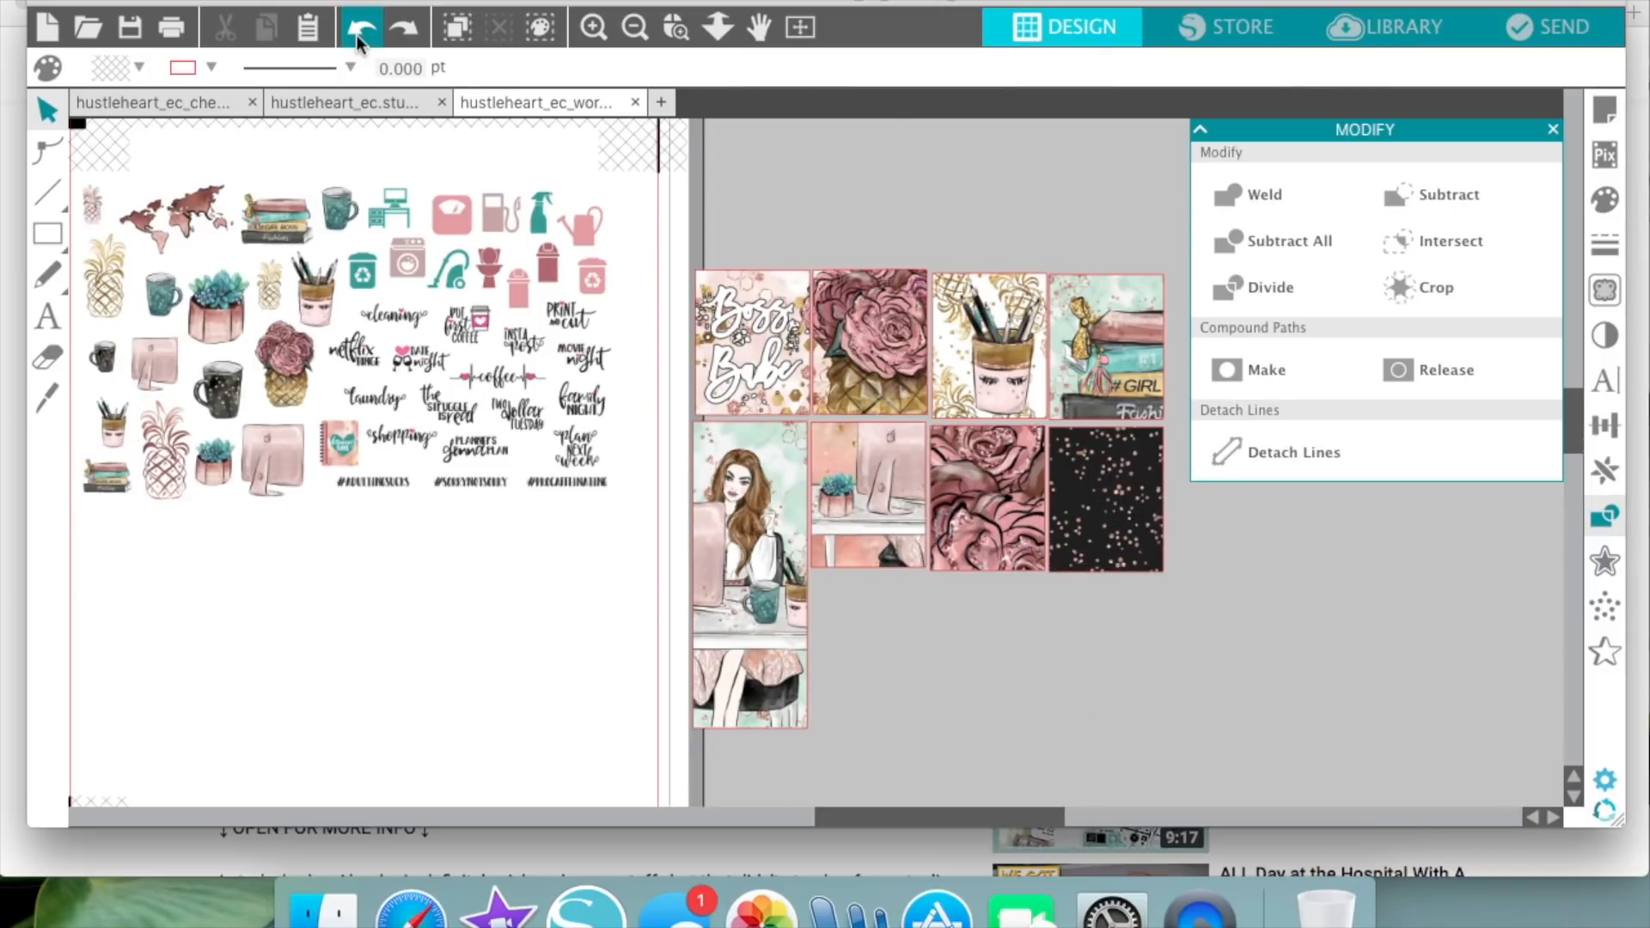
- Cut all the cropped full boxes from the working document and start a new document with Type 1 registration marks
left_click_drag(1216, 618, 749, 396)
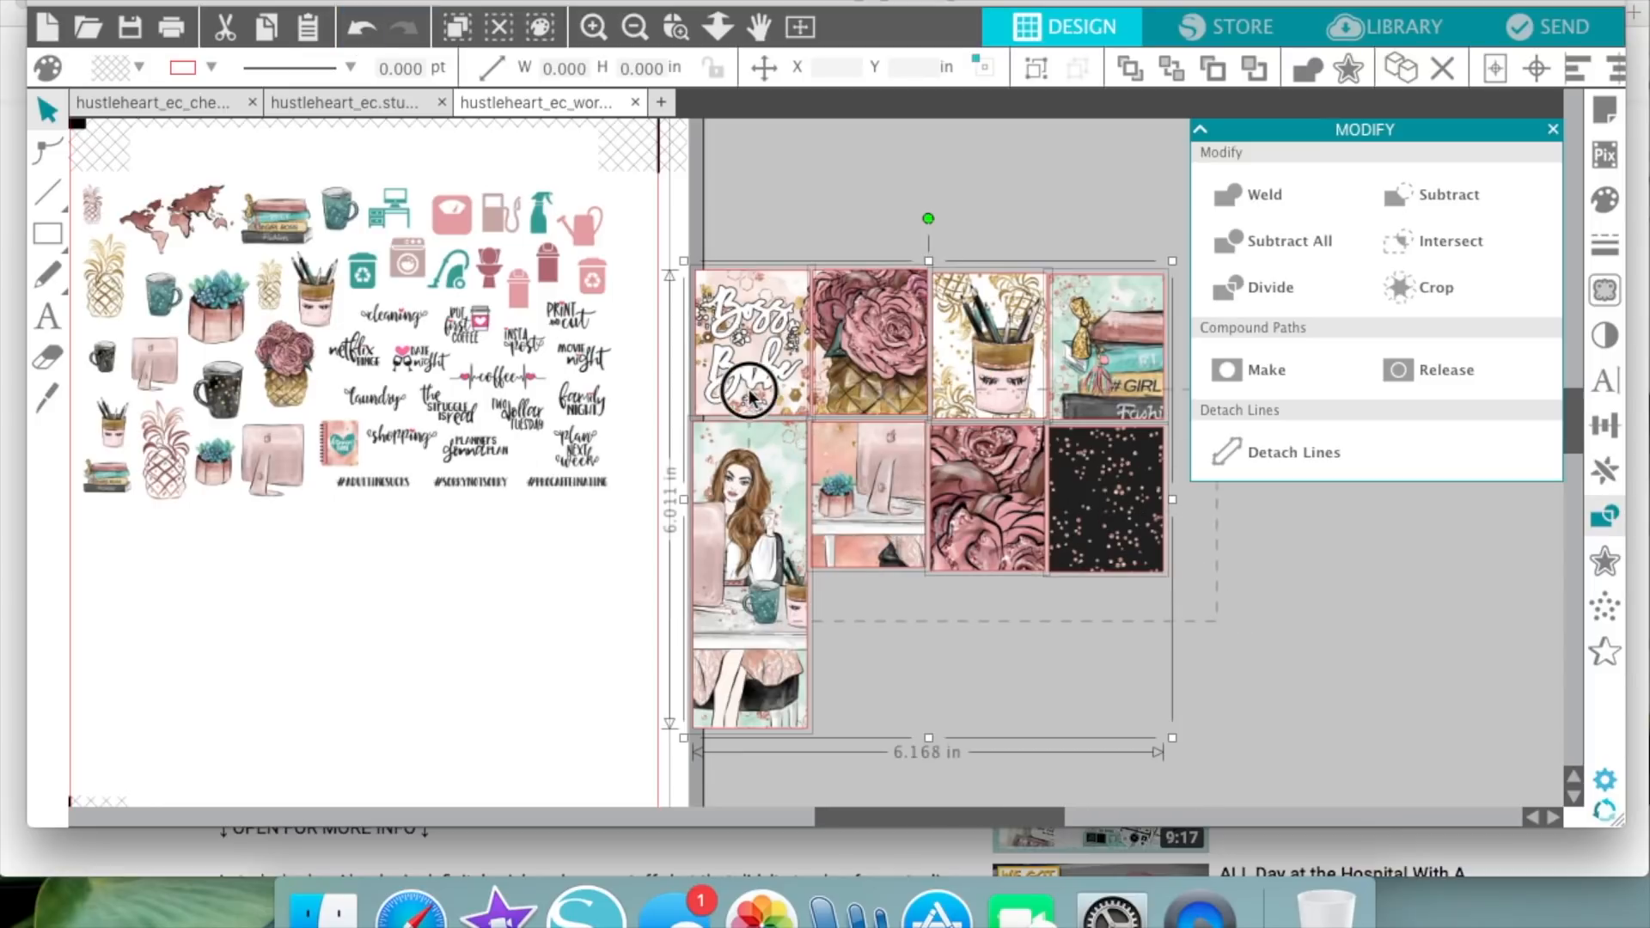
key("Delete")
left_click(369, 102)
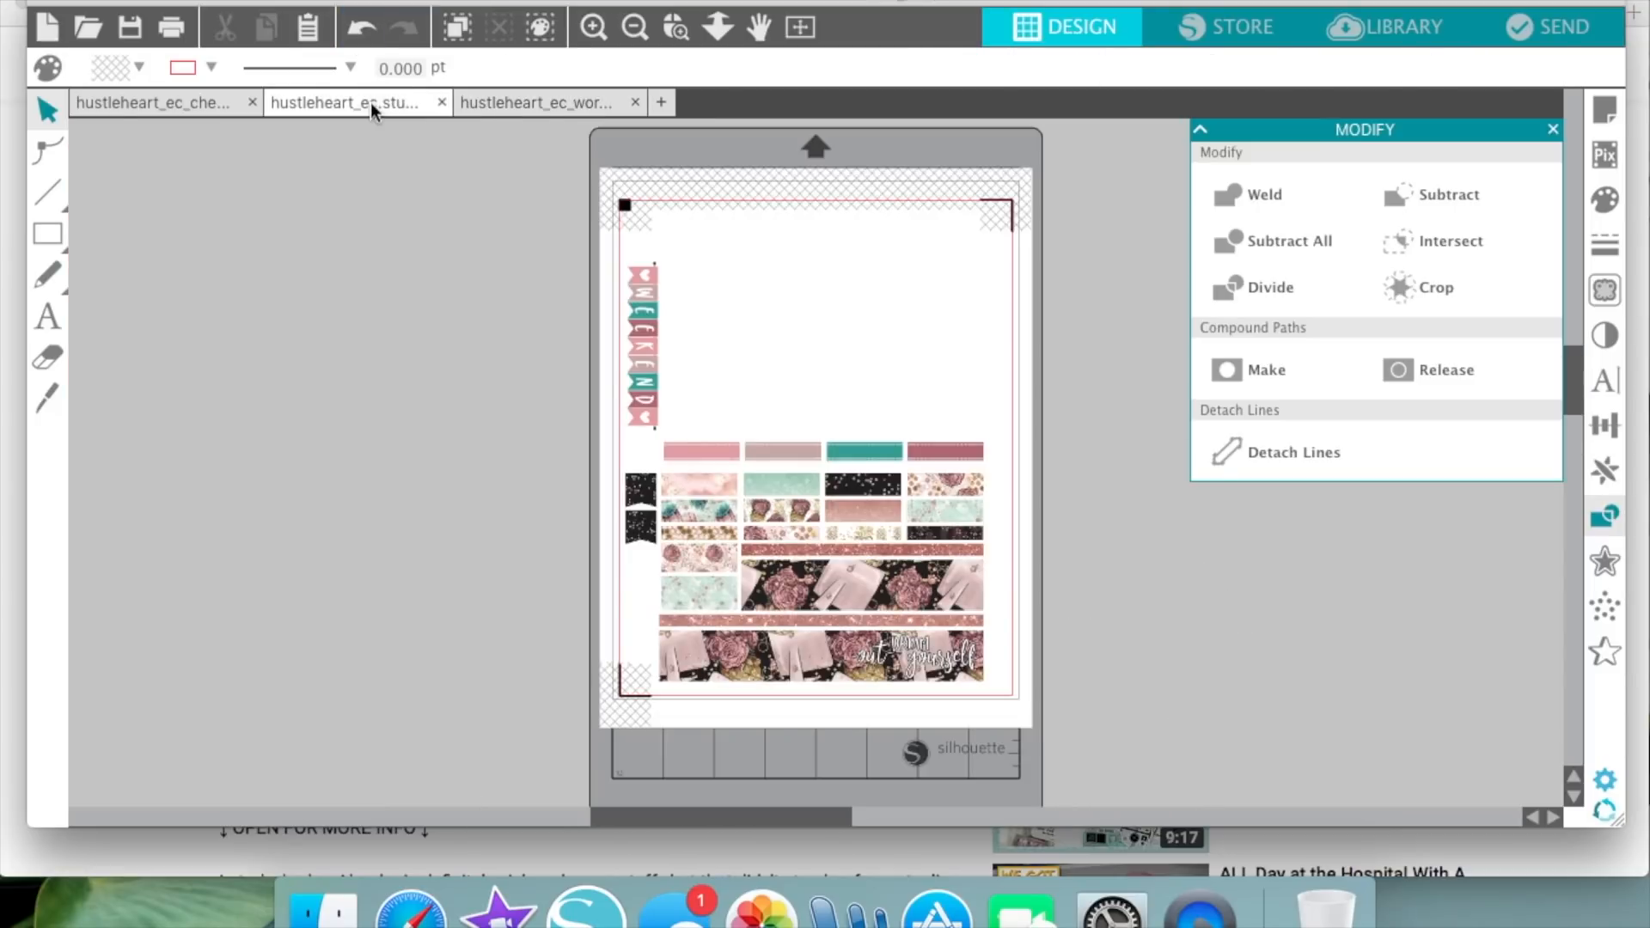
left_click(45, 30)
left_click(1292, 163)
left_click(1333, 230)
left_click(1368, 313)
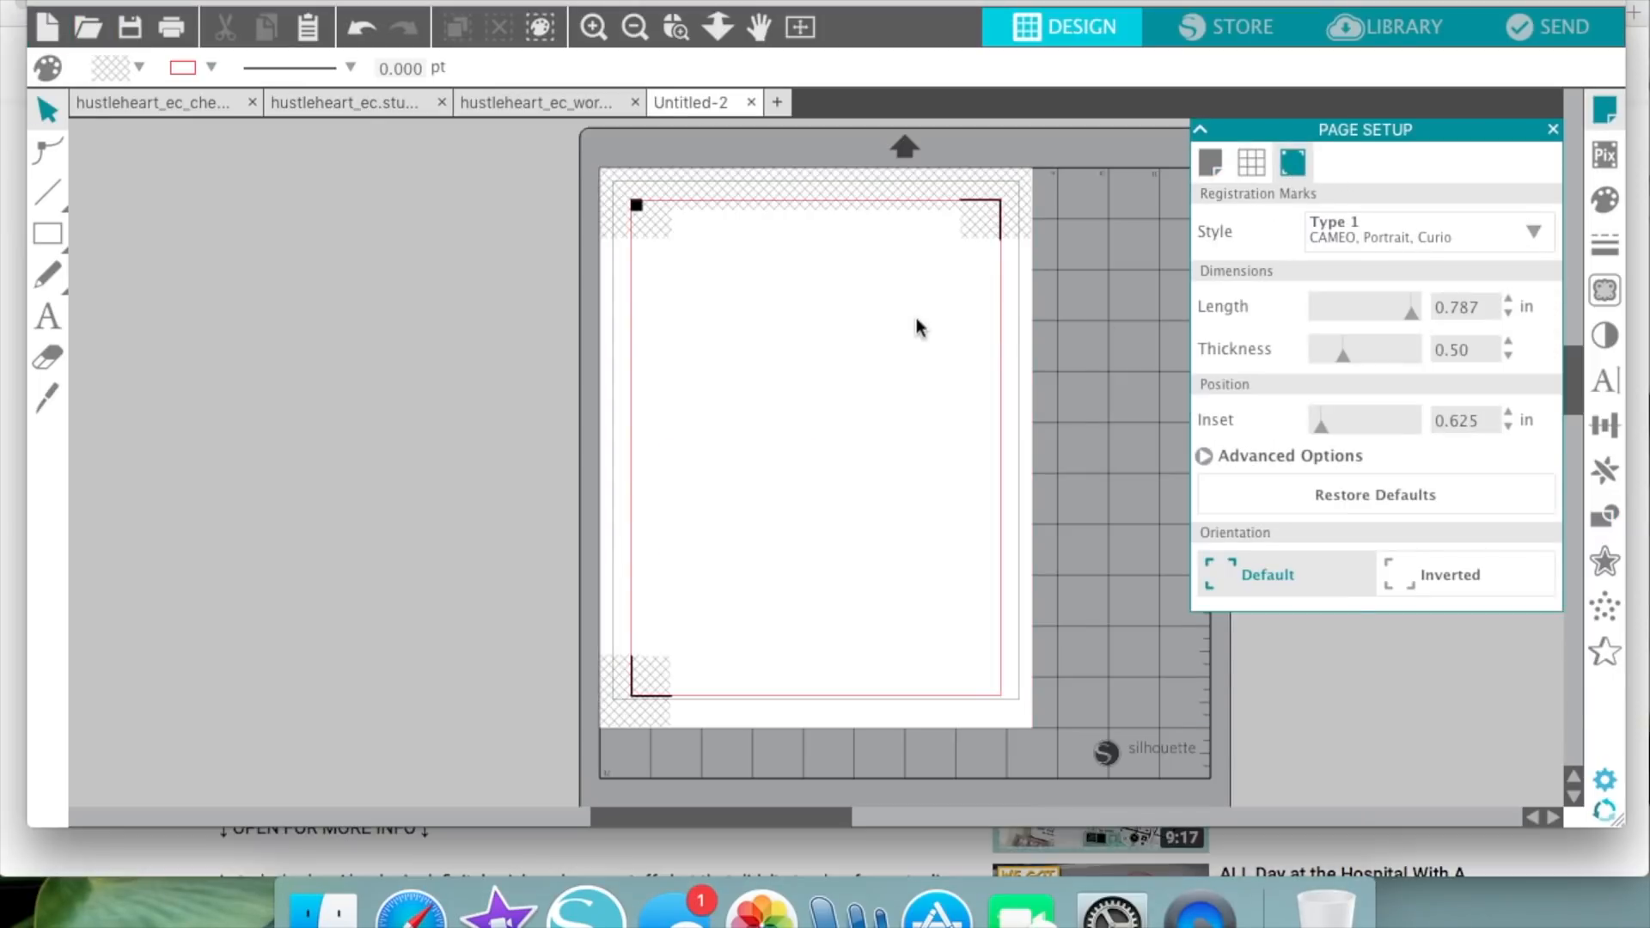
- Paste the full boxes into the new document and position them against the left cut border, just below the upper registration marks
key("super+v")
left_click_drag(1061, 365, 668, 296)
left_click(592, 28)
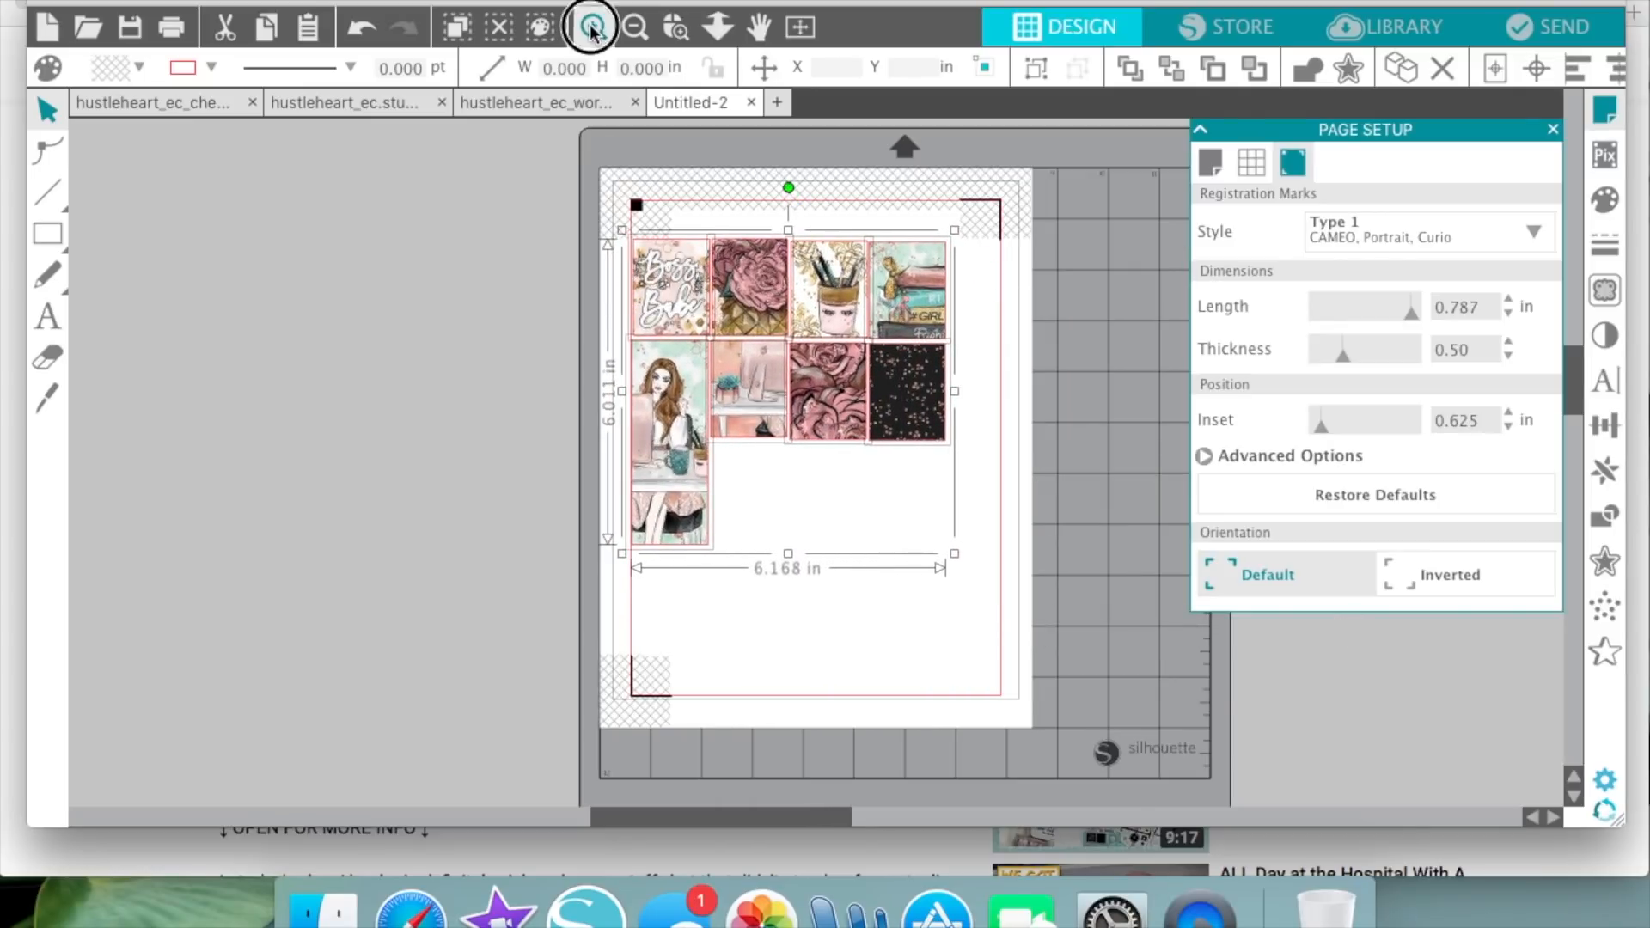
left_click(591, 27)
scroll(627, 193, "up", 5)
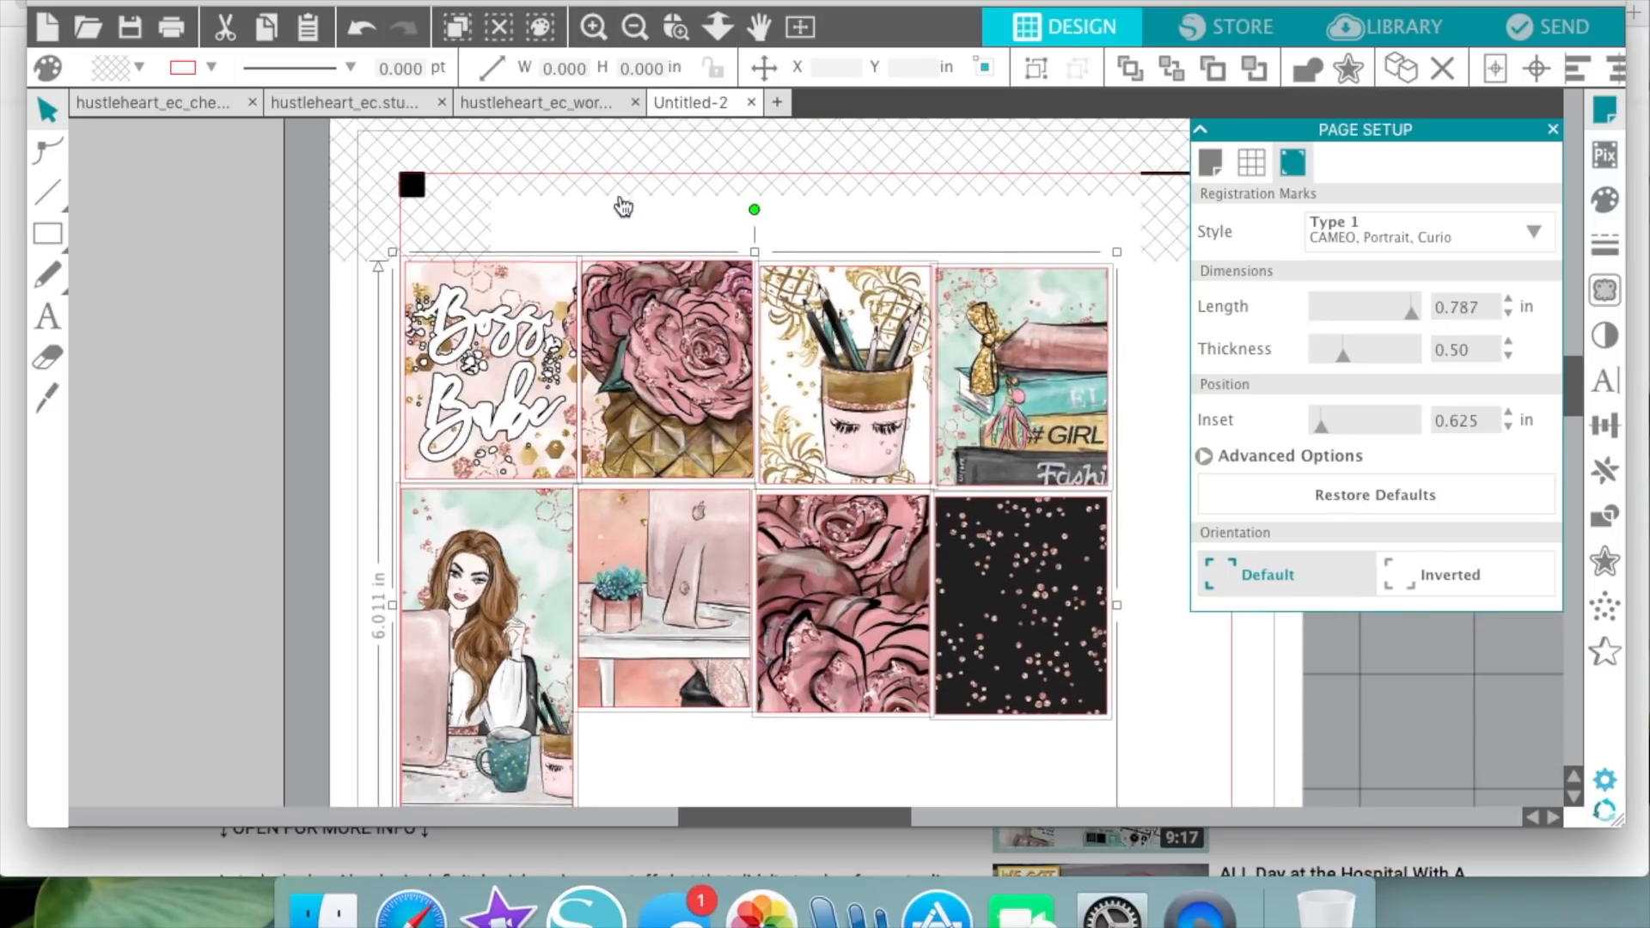
left_click_drag(516, 370, 512, 374)
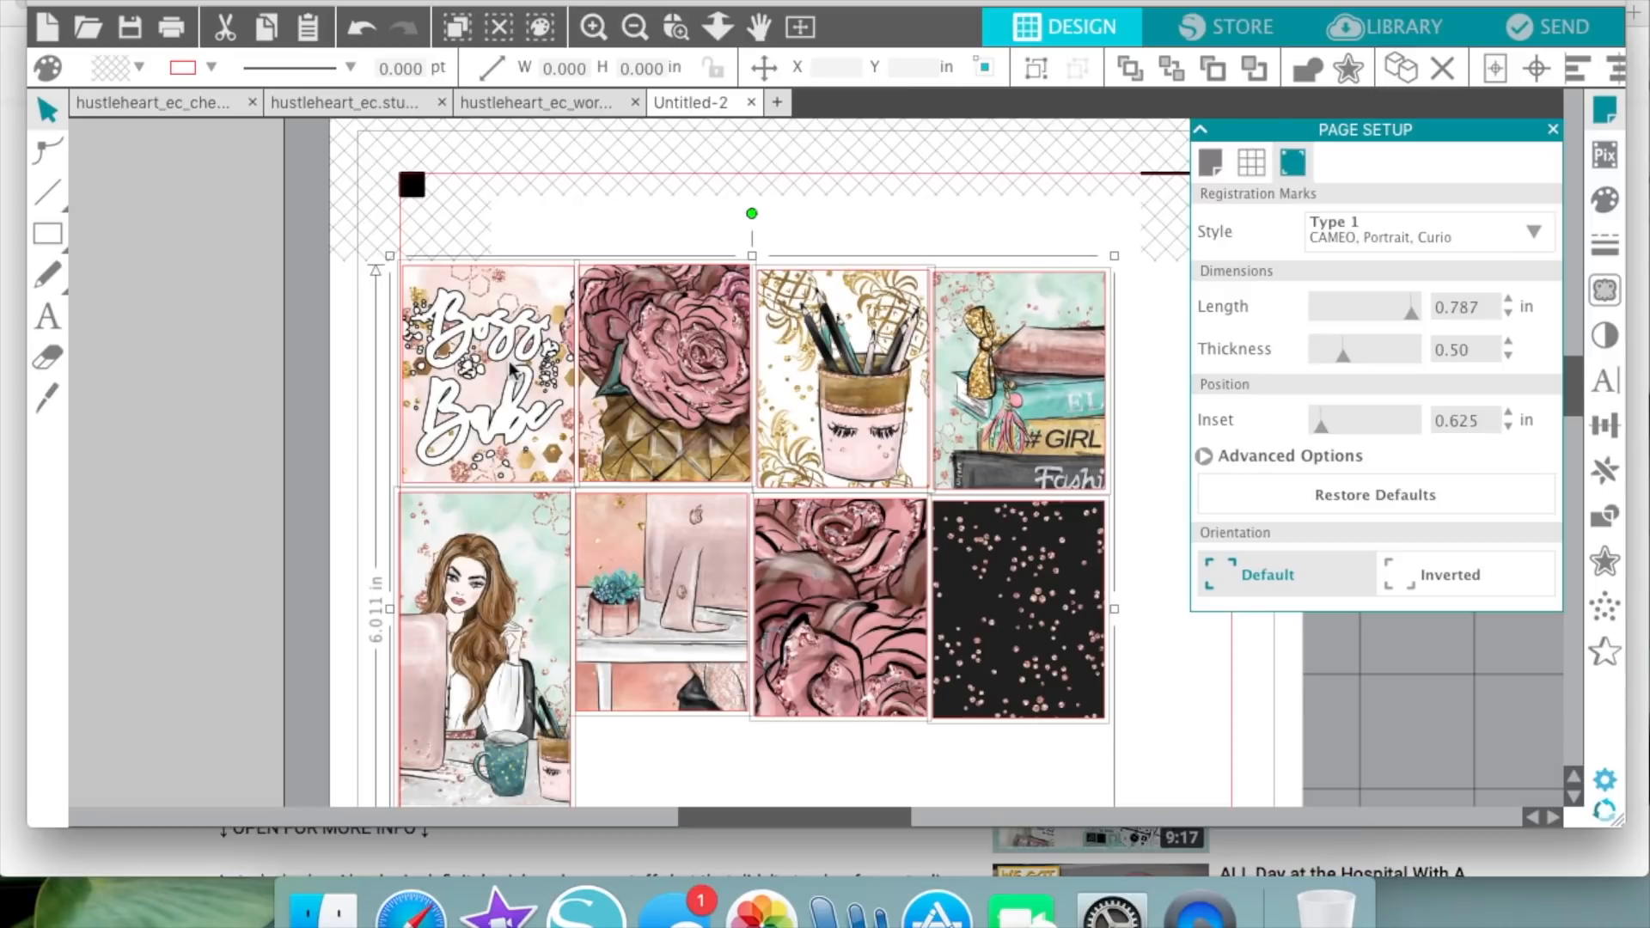
left_click(301, 402)
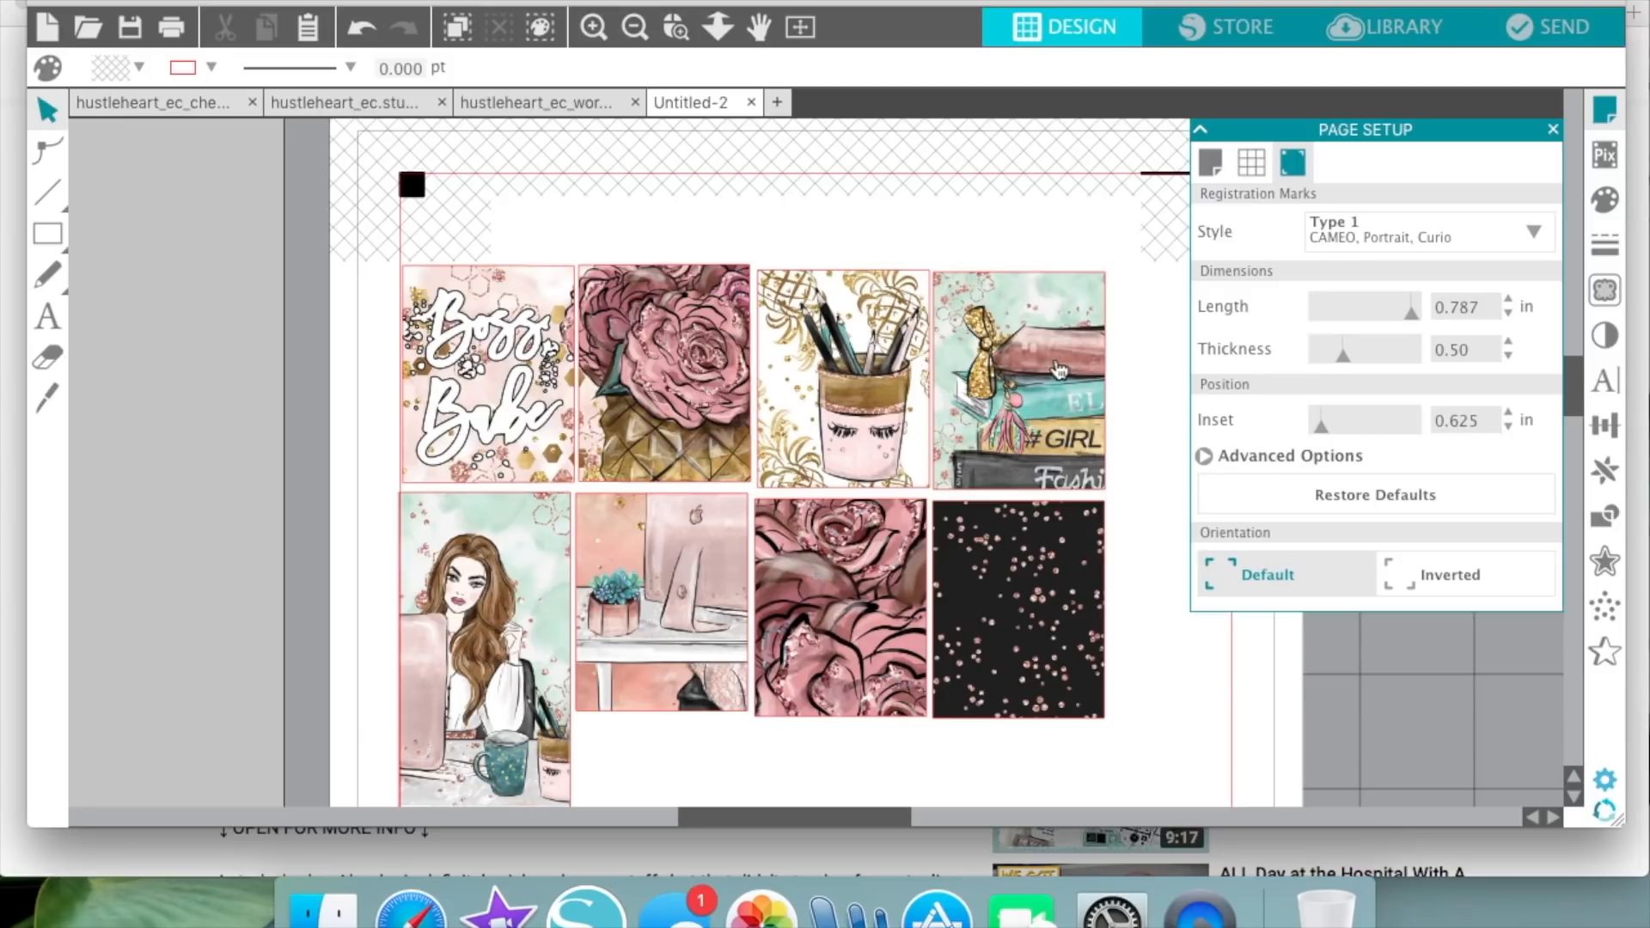
- Nudge the upper row of four full boxes slightly upward
left_click(1108, 383)
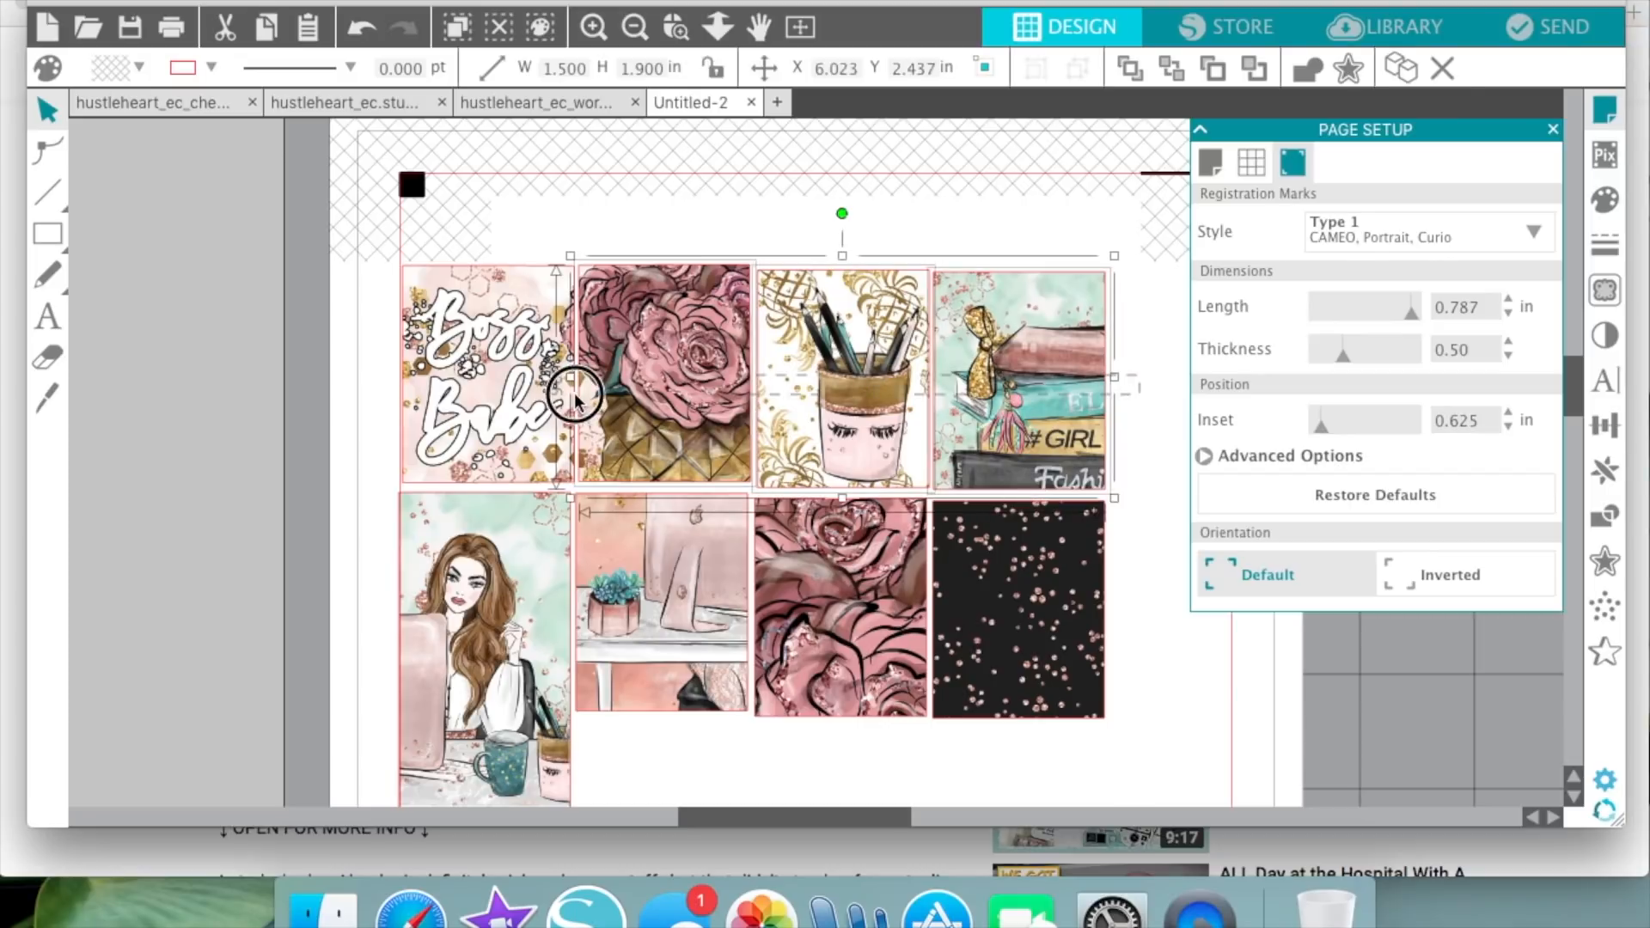
left_click_drag(1155, 414, 491, 363)
key("Up")
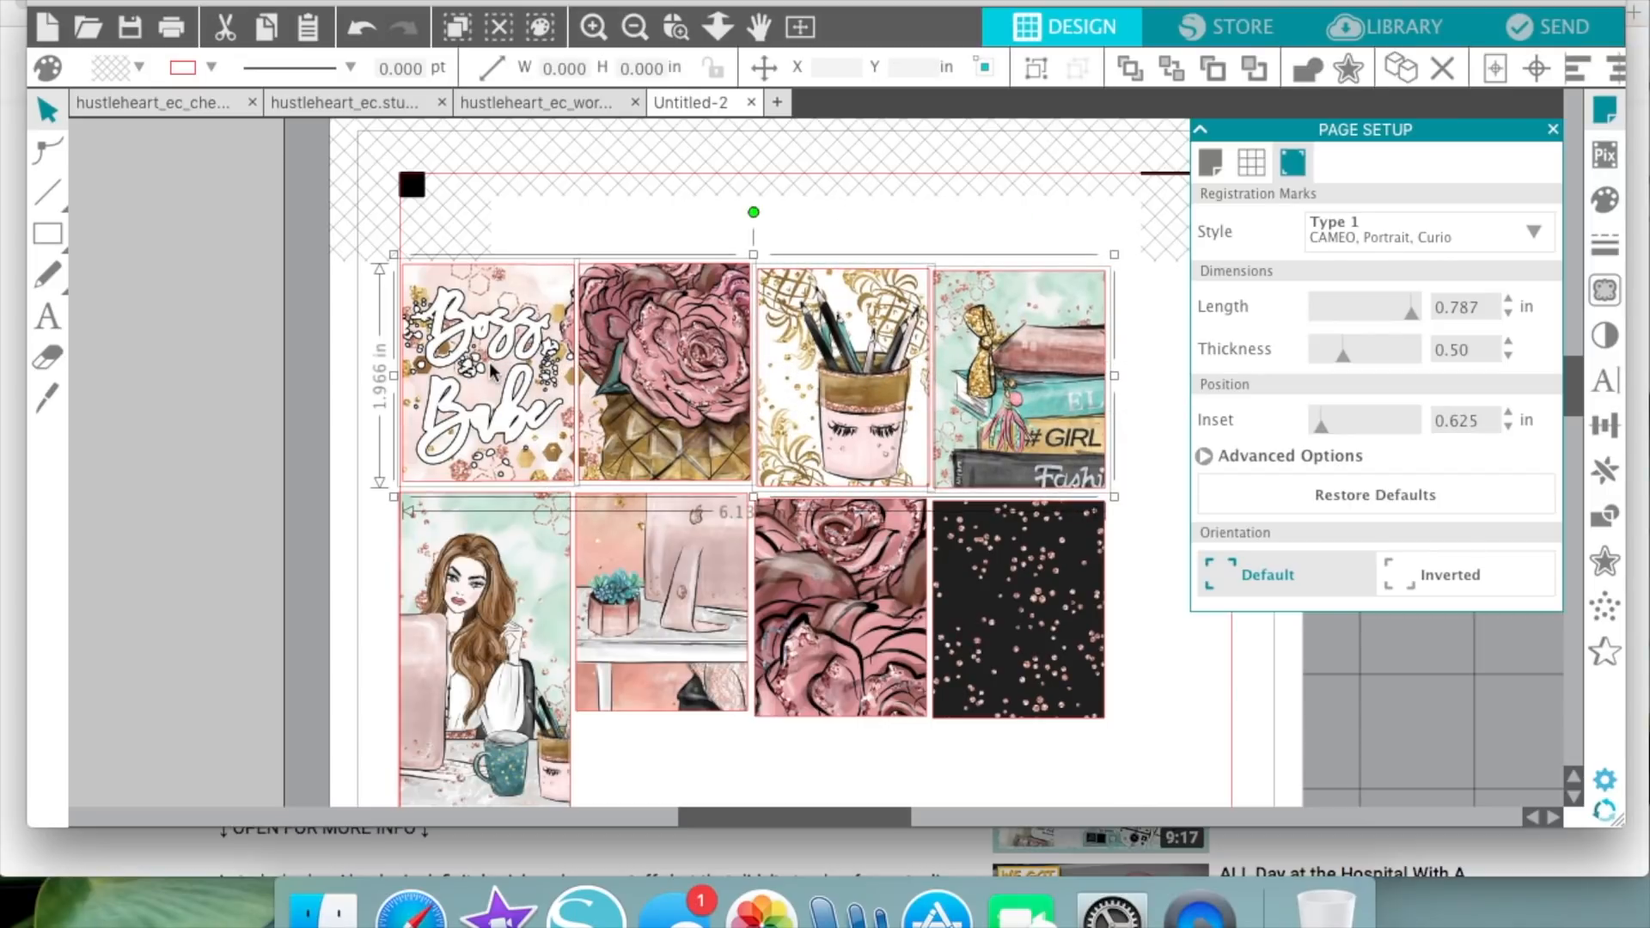
left_click(344, 659)
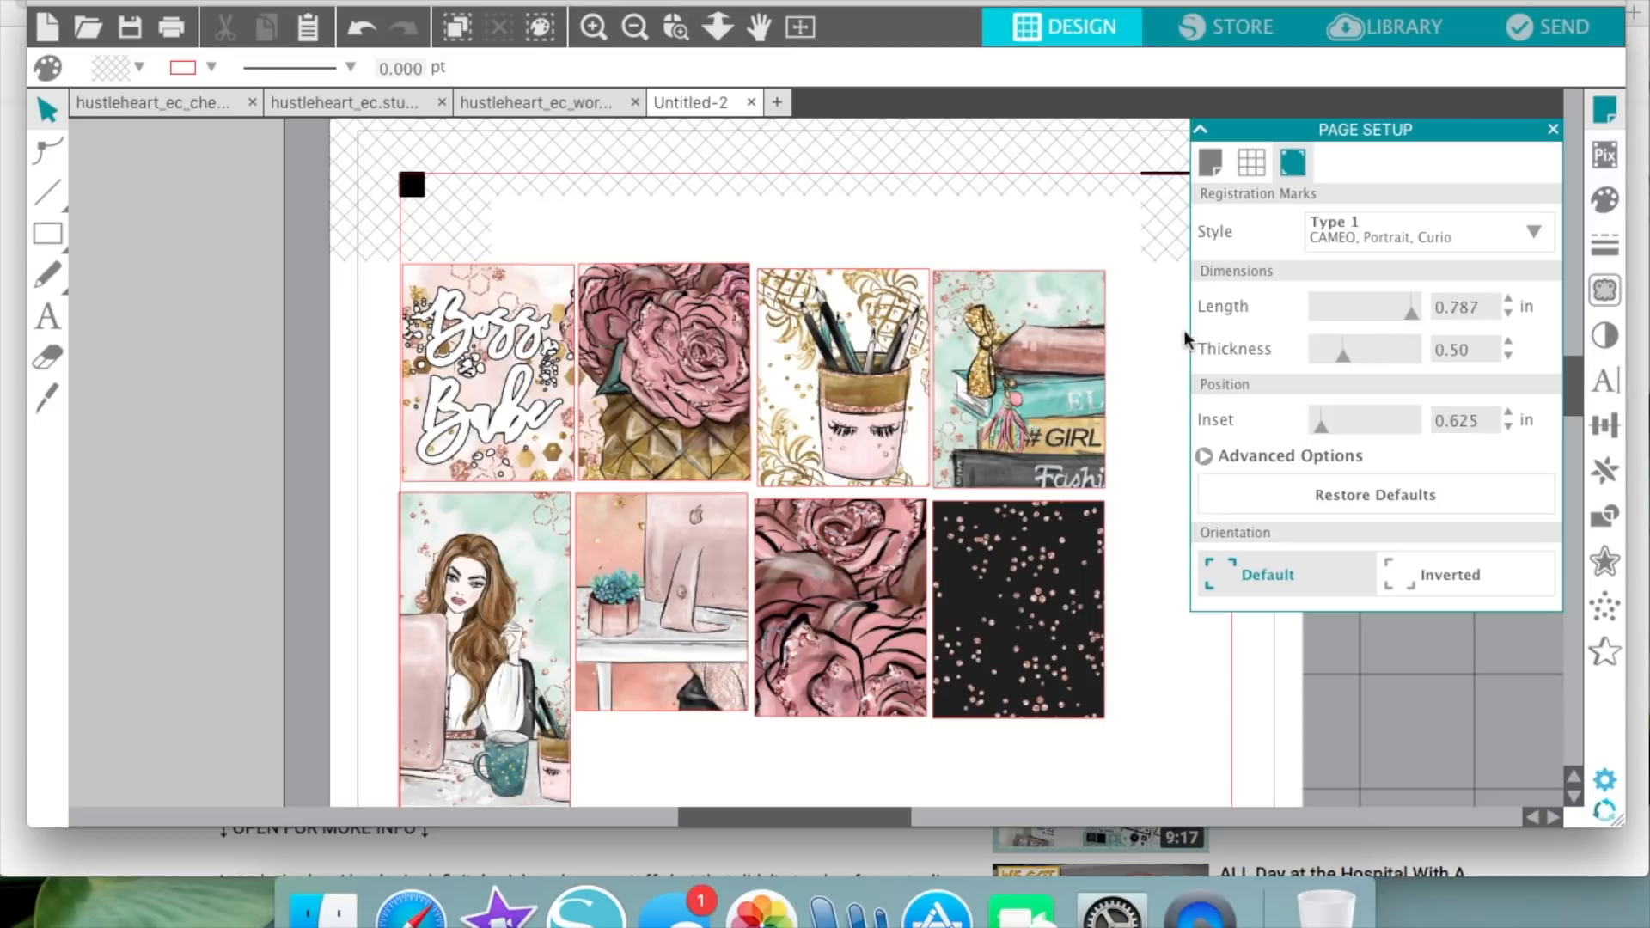
- Align the four full boxes of the upper row along their top edges
left_click_drag(1164, 342, 447, 365)
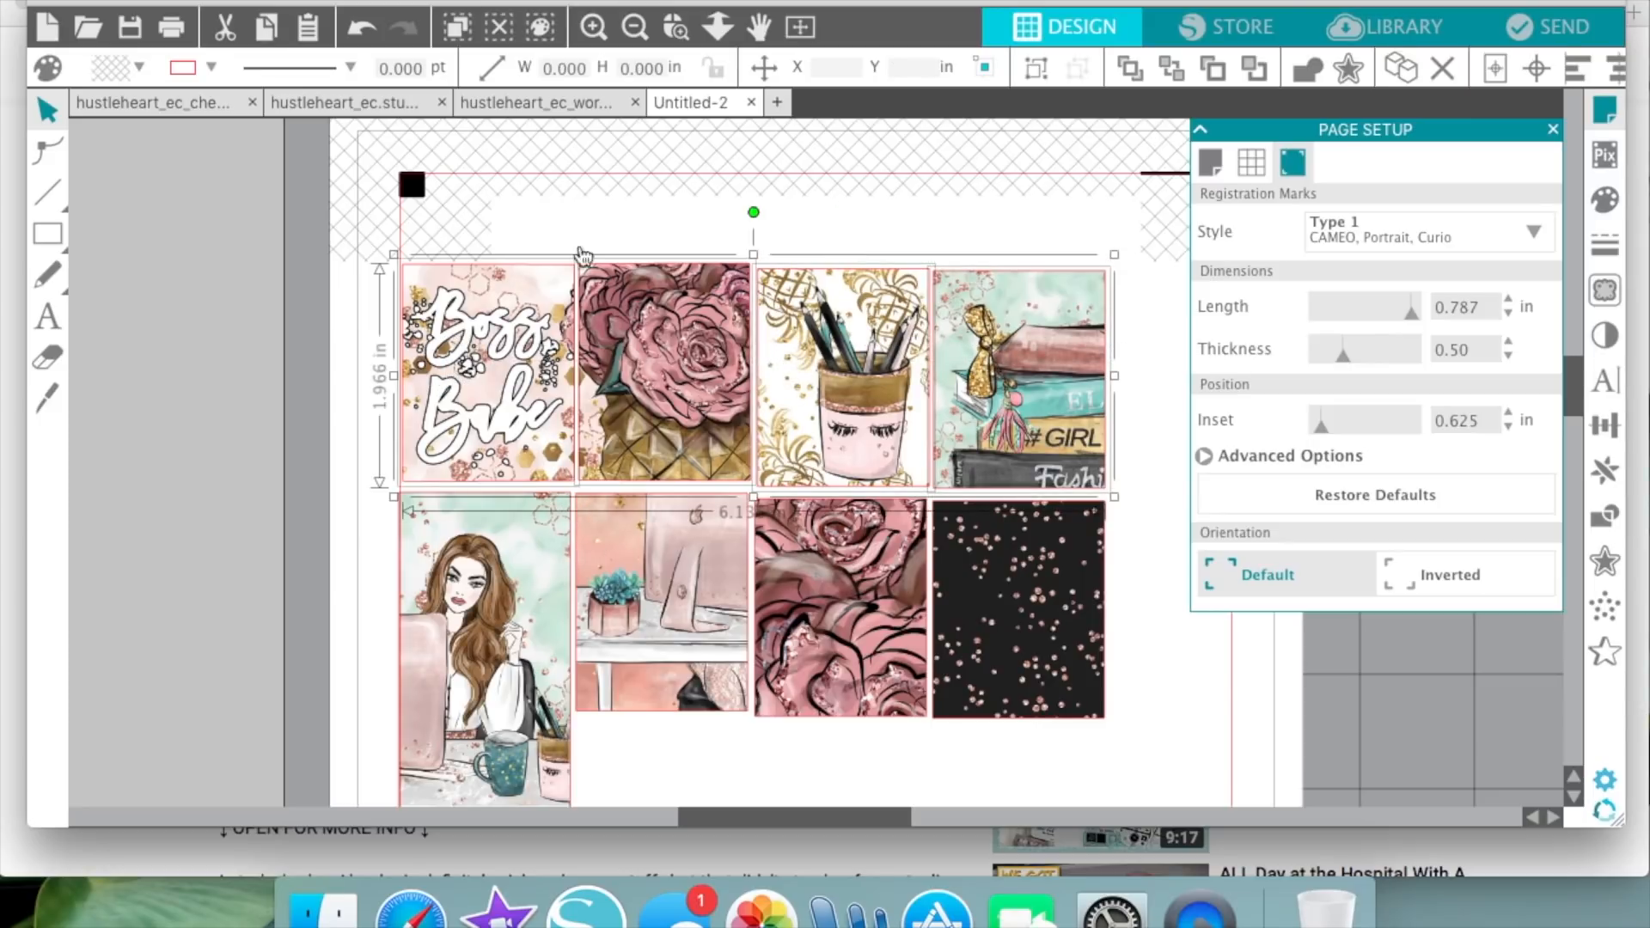
left_click(1604, 425)
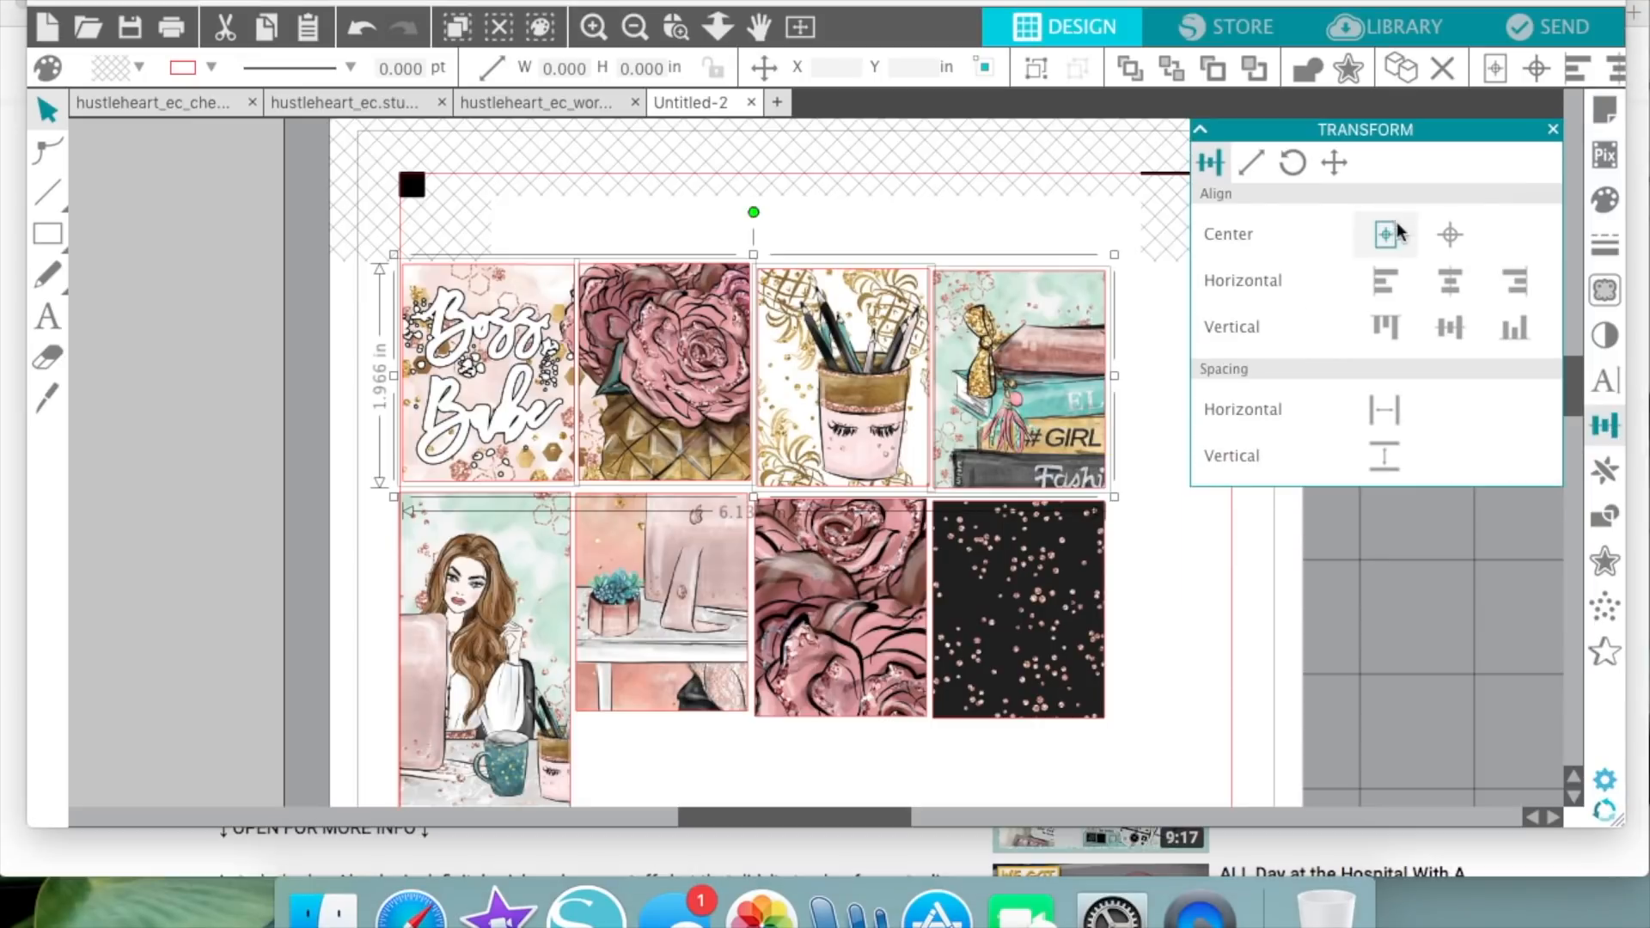
left_click(1380, 324)
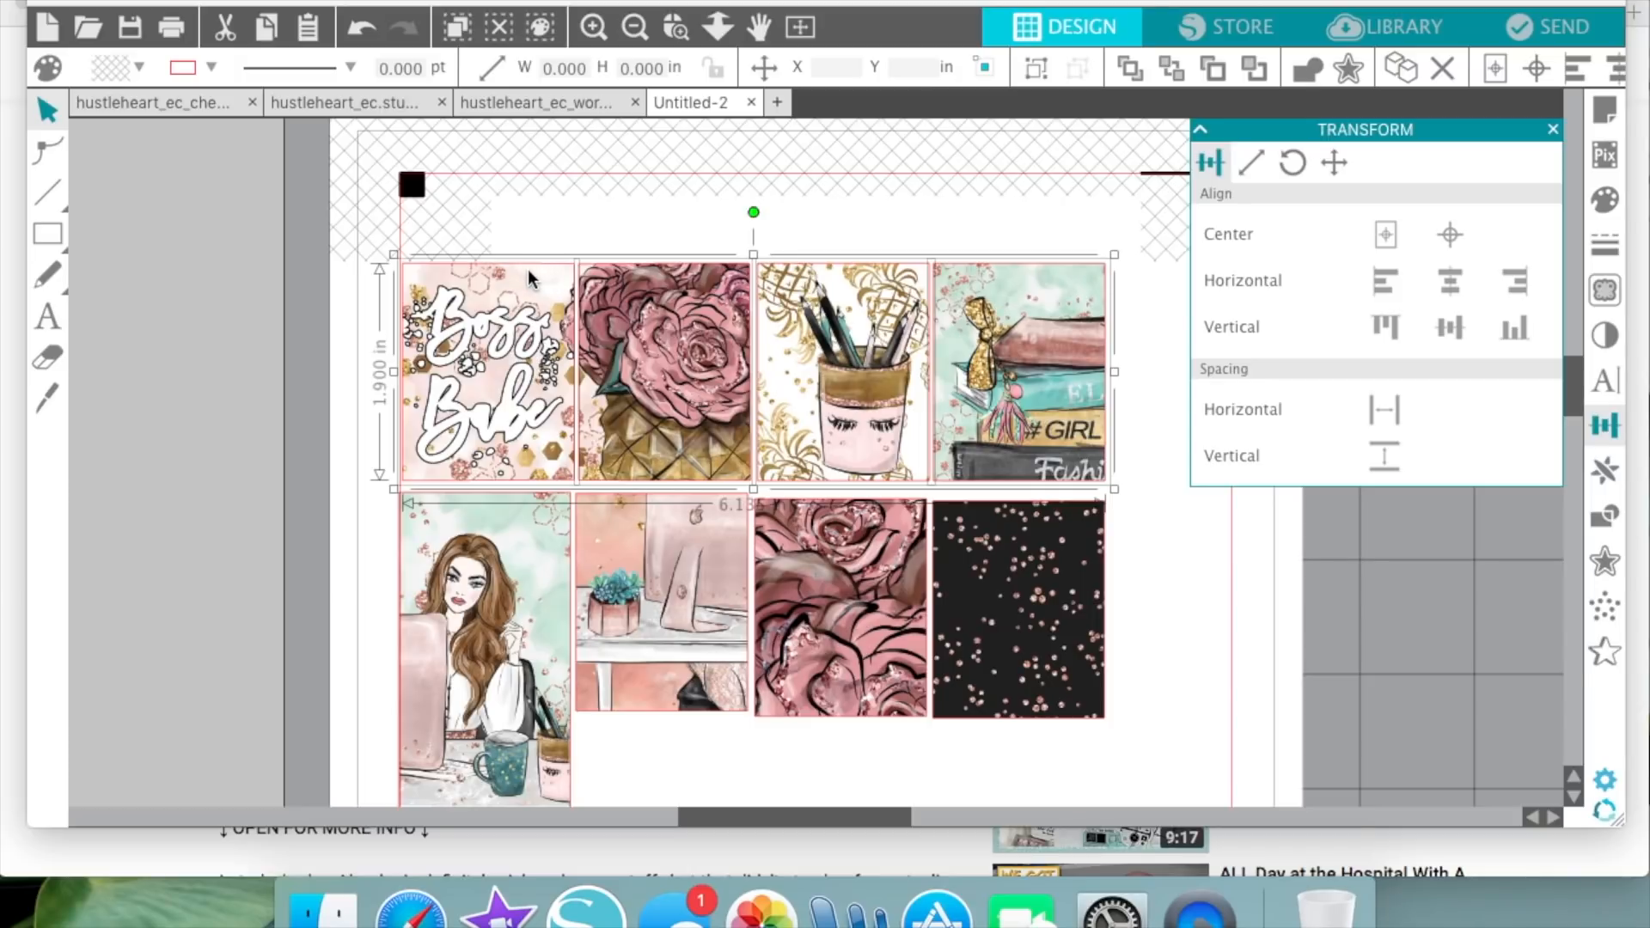
left_click(1169, 589)
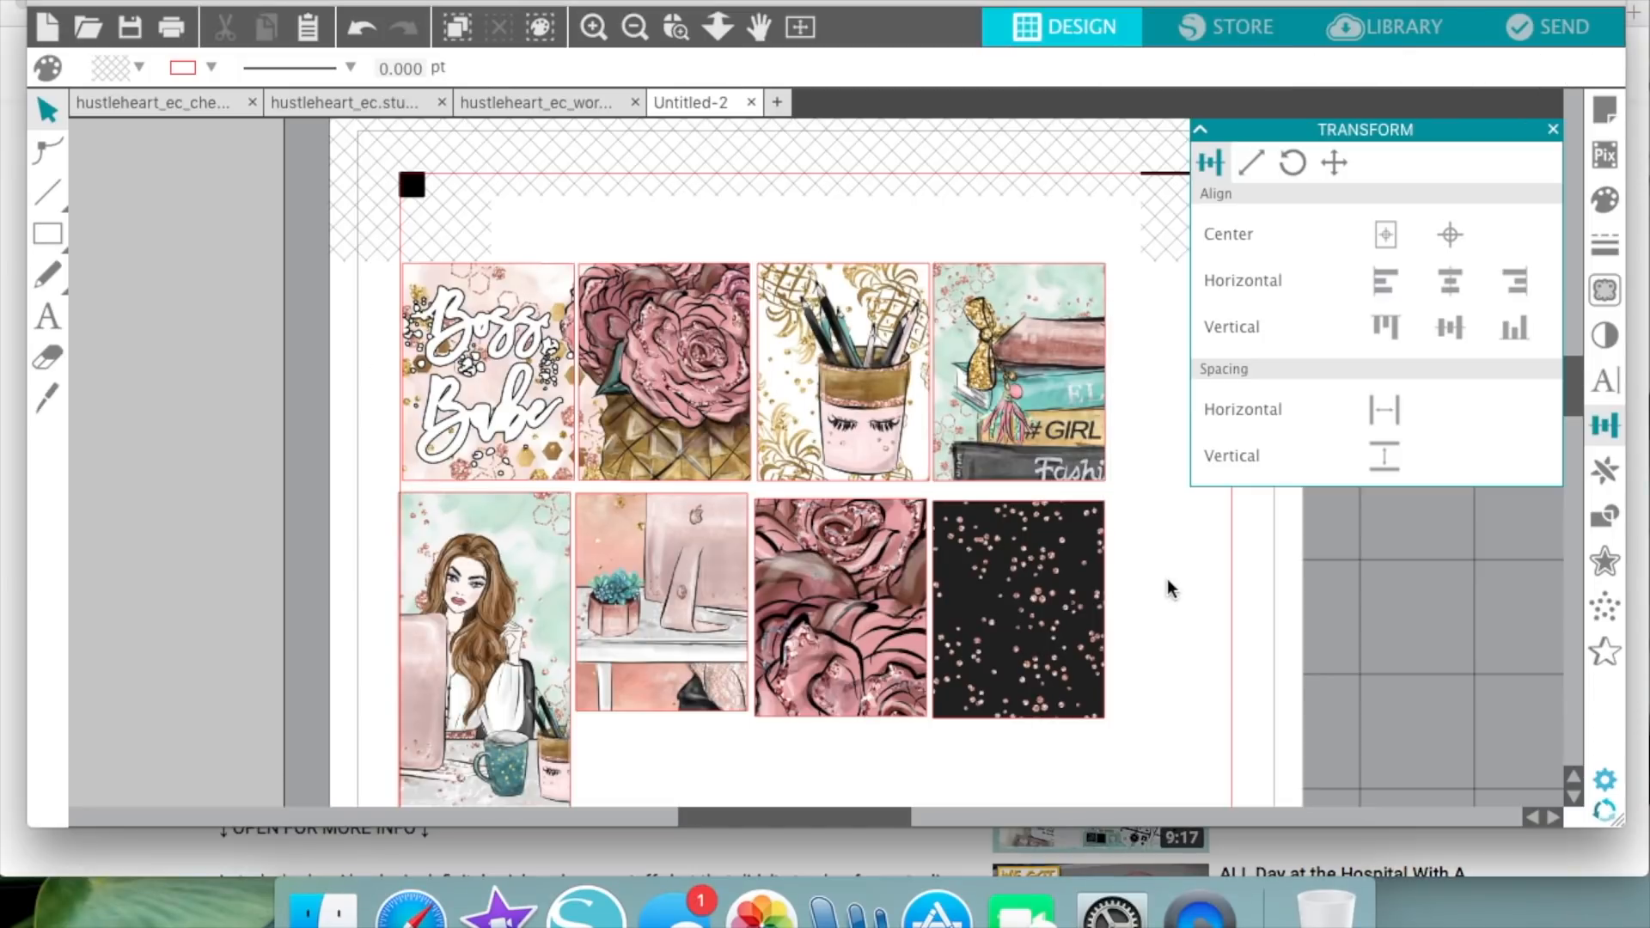
- Align the boxes of the second row, including the tall woman box, along their top edges
left_click(527, 488)
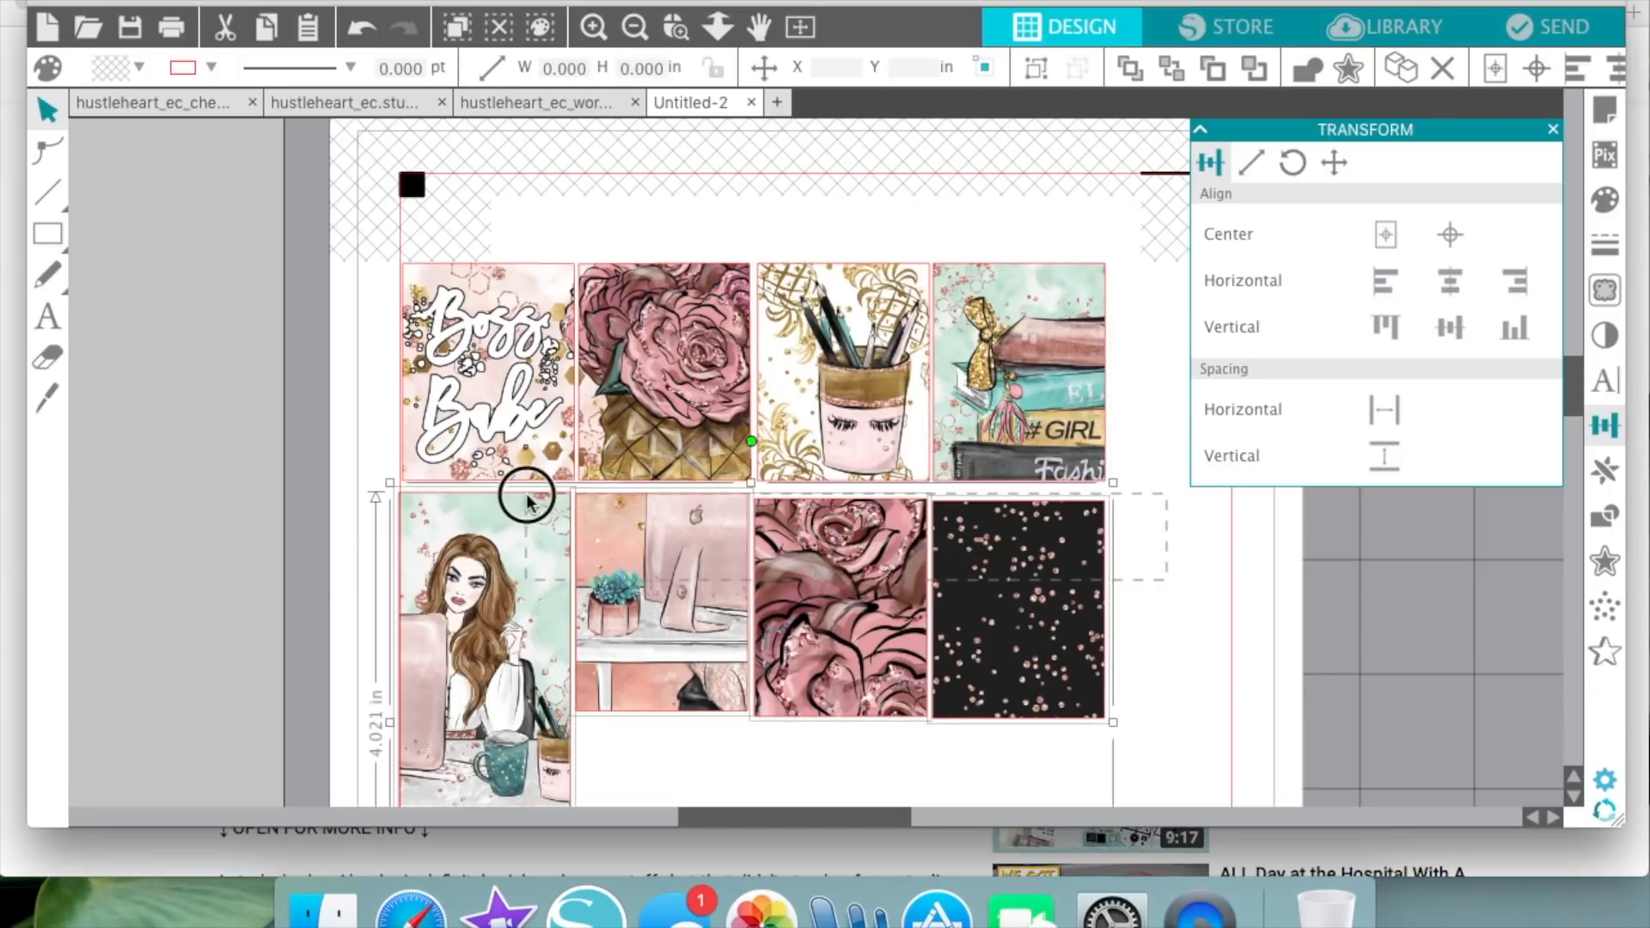
left_click(1384, 327)
left_click(1226, 608)
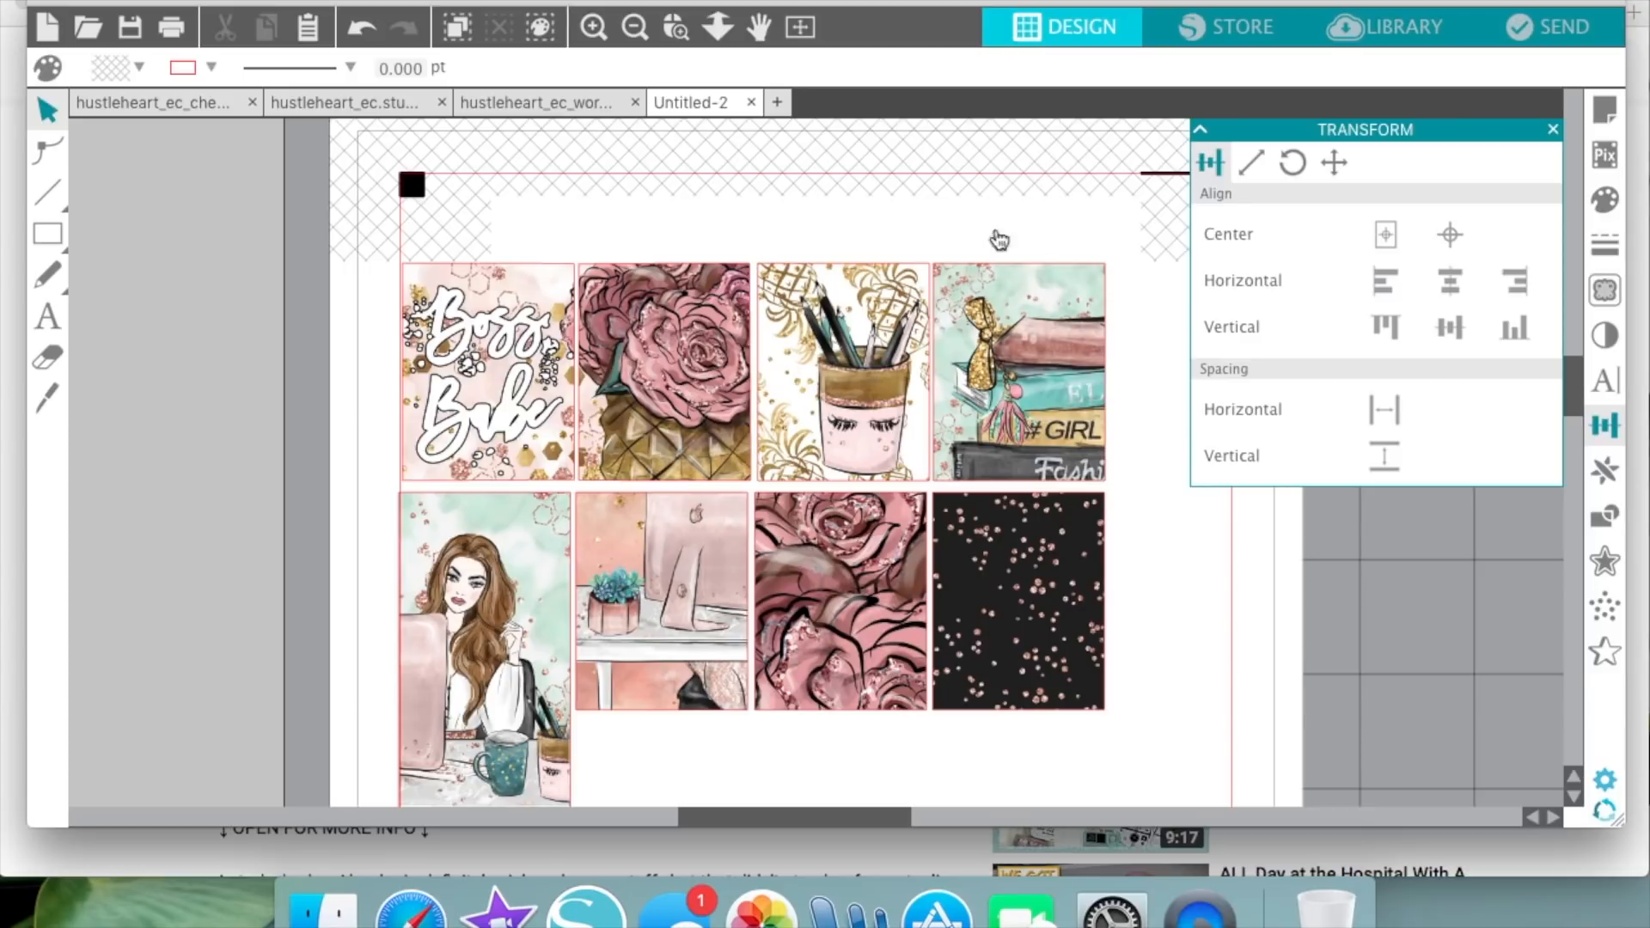
- Right-align the upper and lower boxes within each of the four columns
left_click_drag(471, 176, 495, 553)
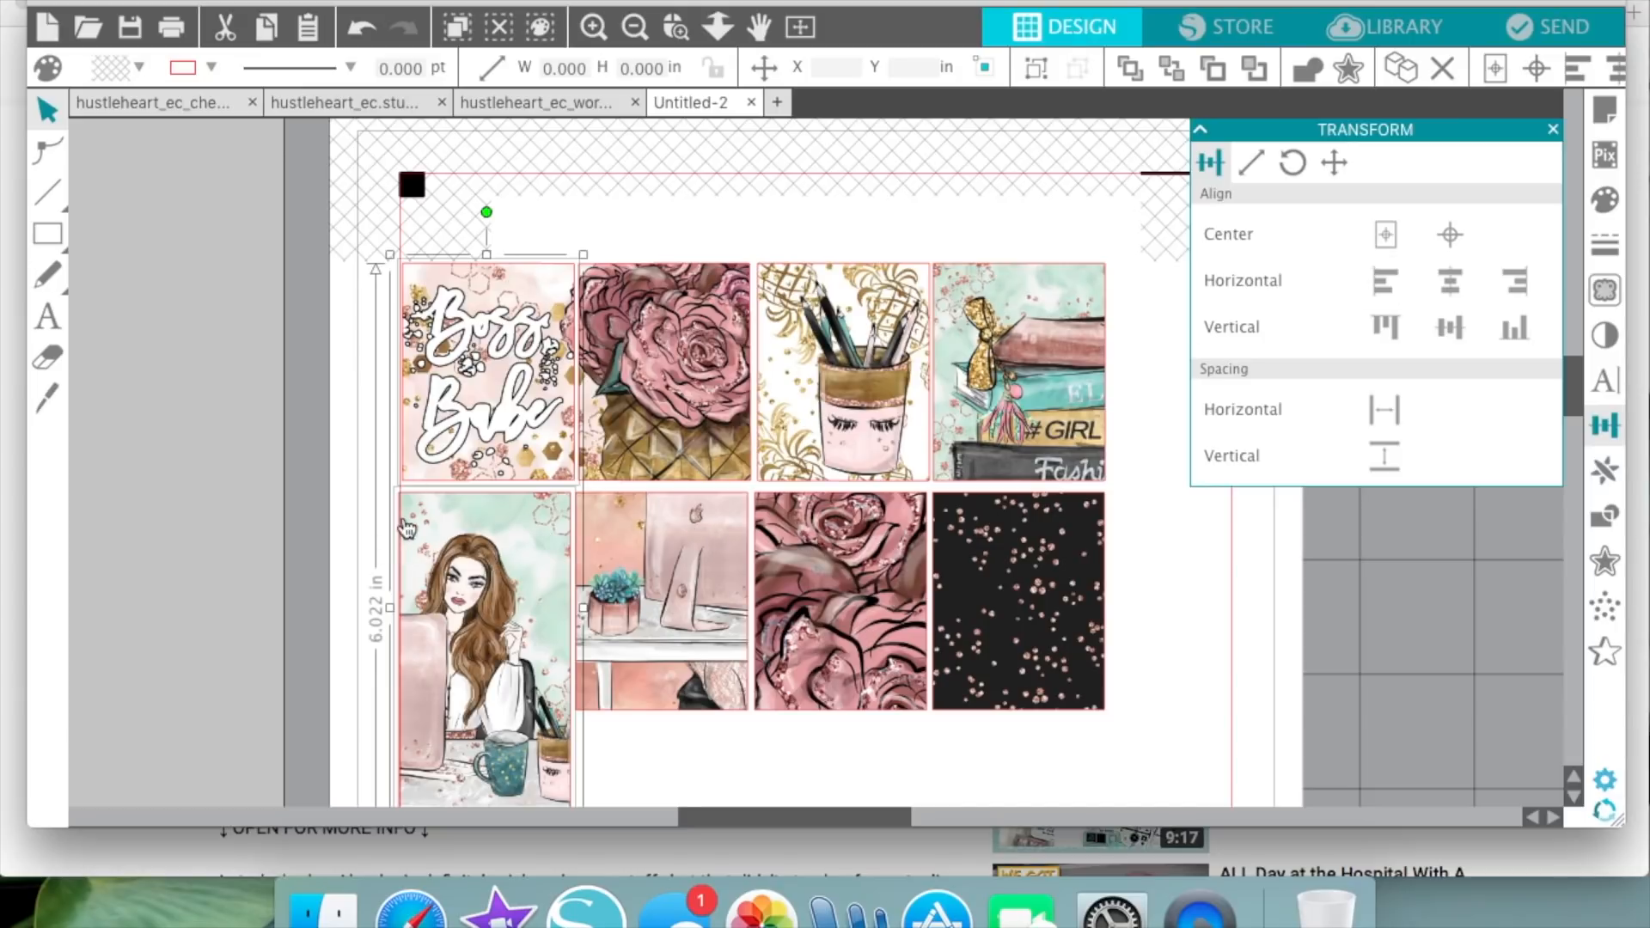
left_click(1521, 288)
left_click(655, 241)
left_click(666, 526)
left_click(1512, 280)
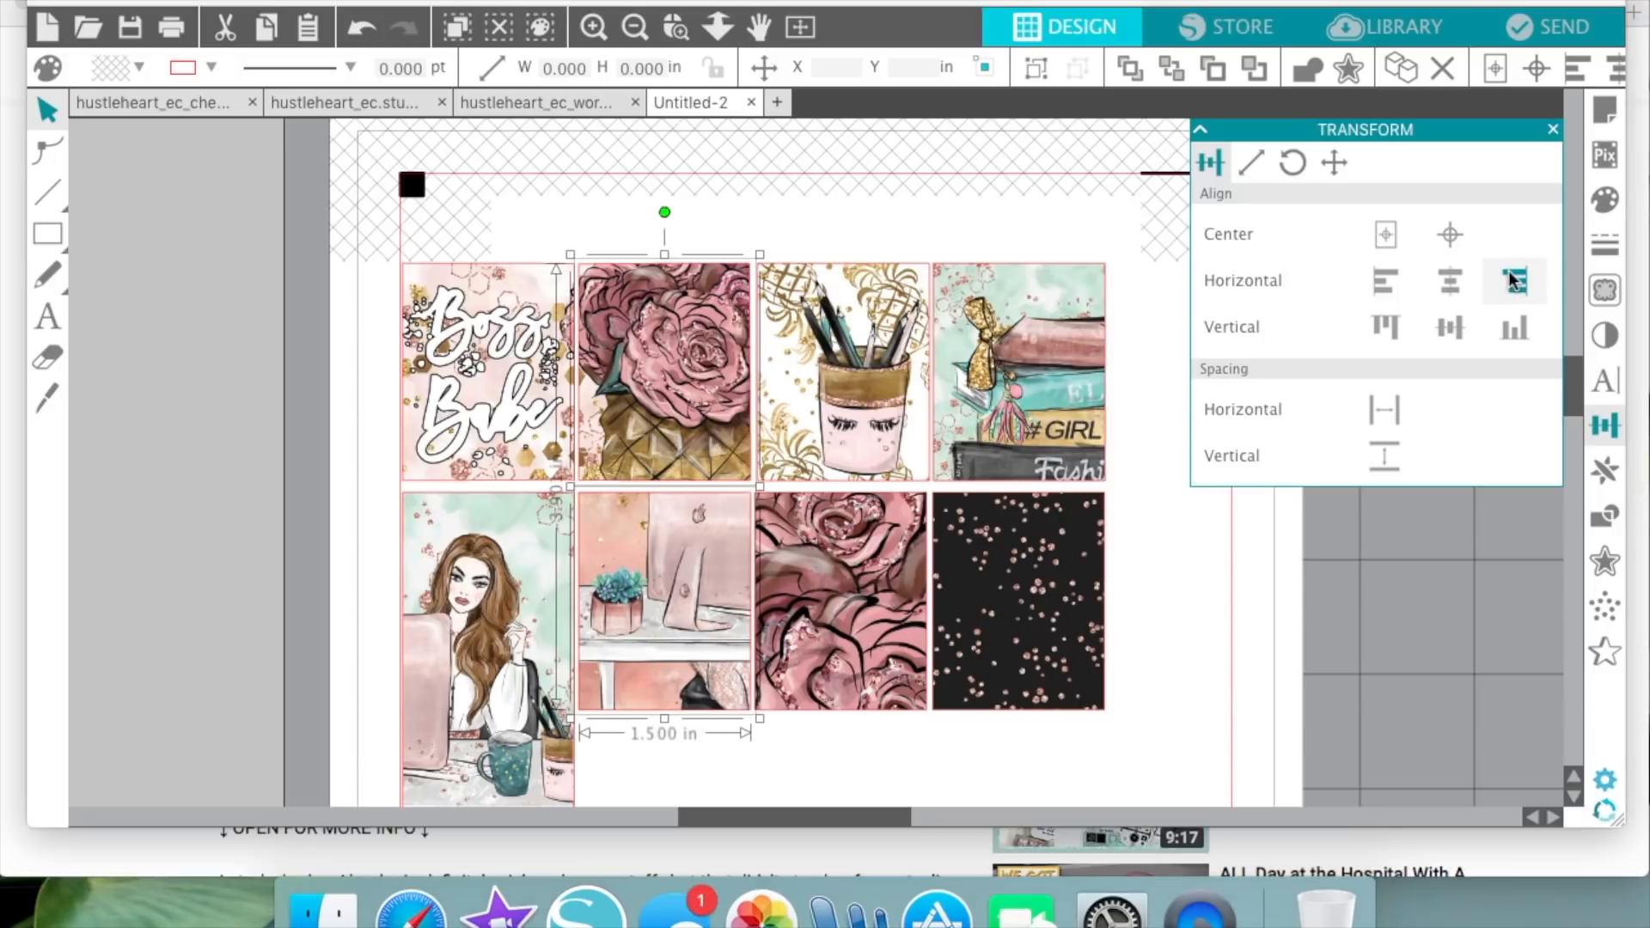
left_click(863, 670)
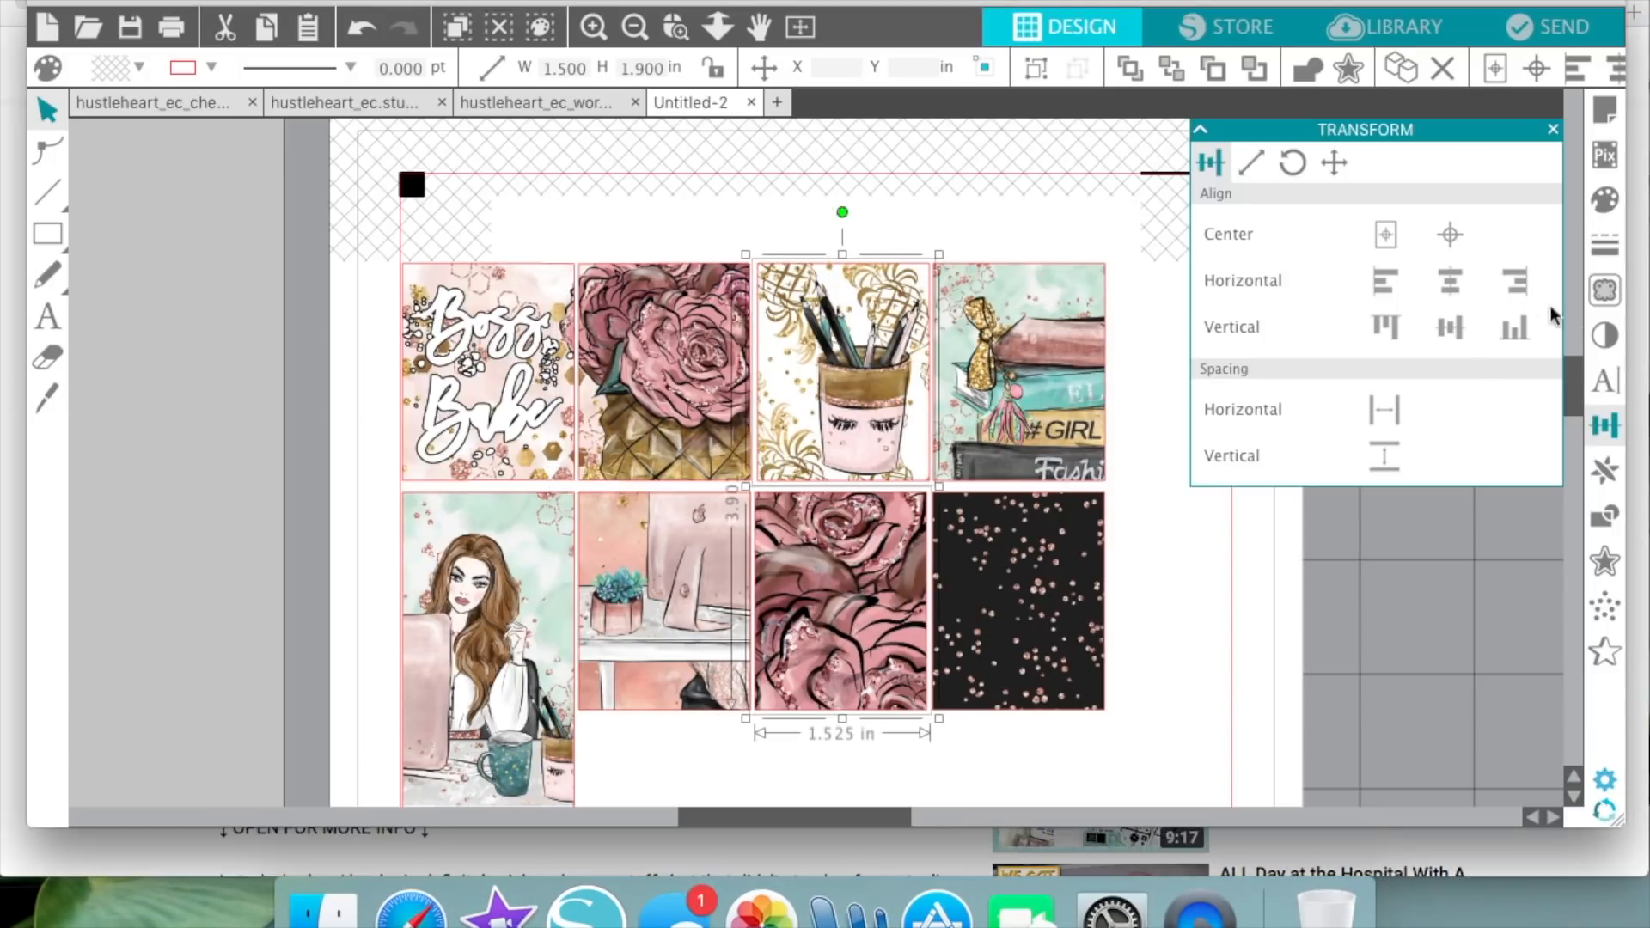
left_click(1516, 280)
left_click(1009, 241)
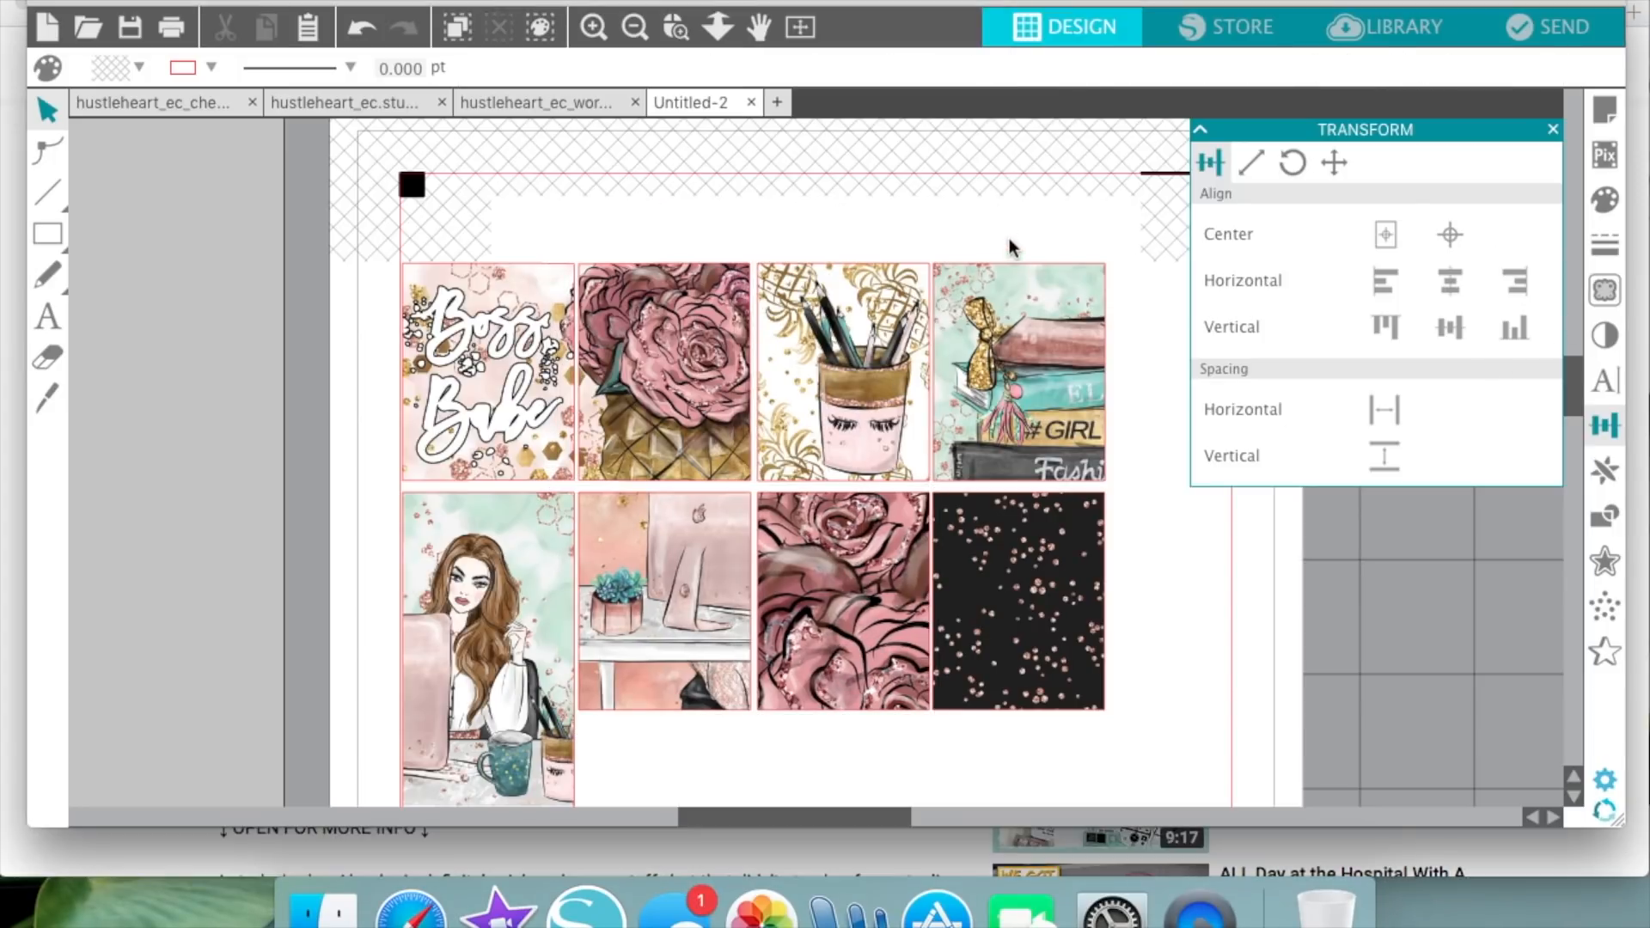
left_click(1075, 545)
left_click(1516, 283)
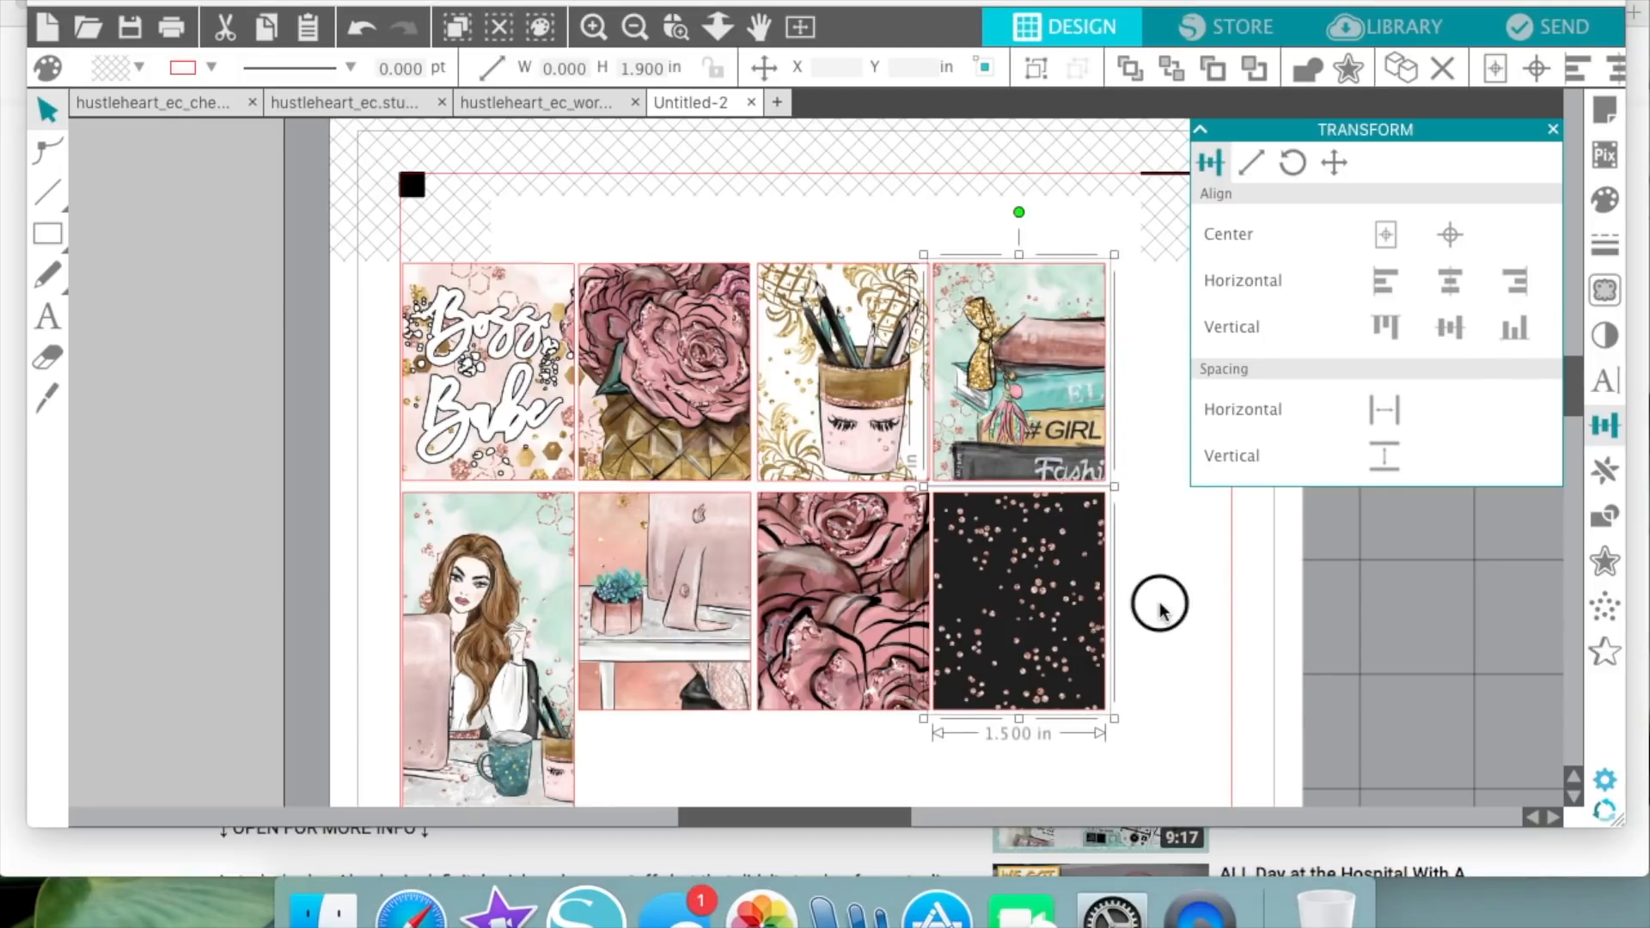
left_click(1162, 610)
- Nudge the whole second row of boxes upward to narrow its gap to the upper row
left_click_drag(1202, 596, 477, 593)
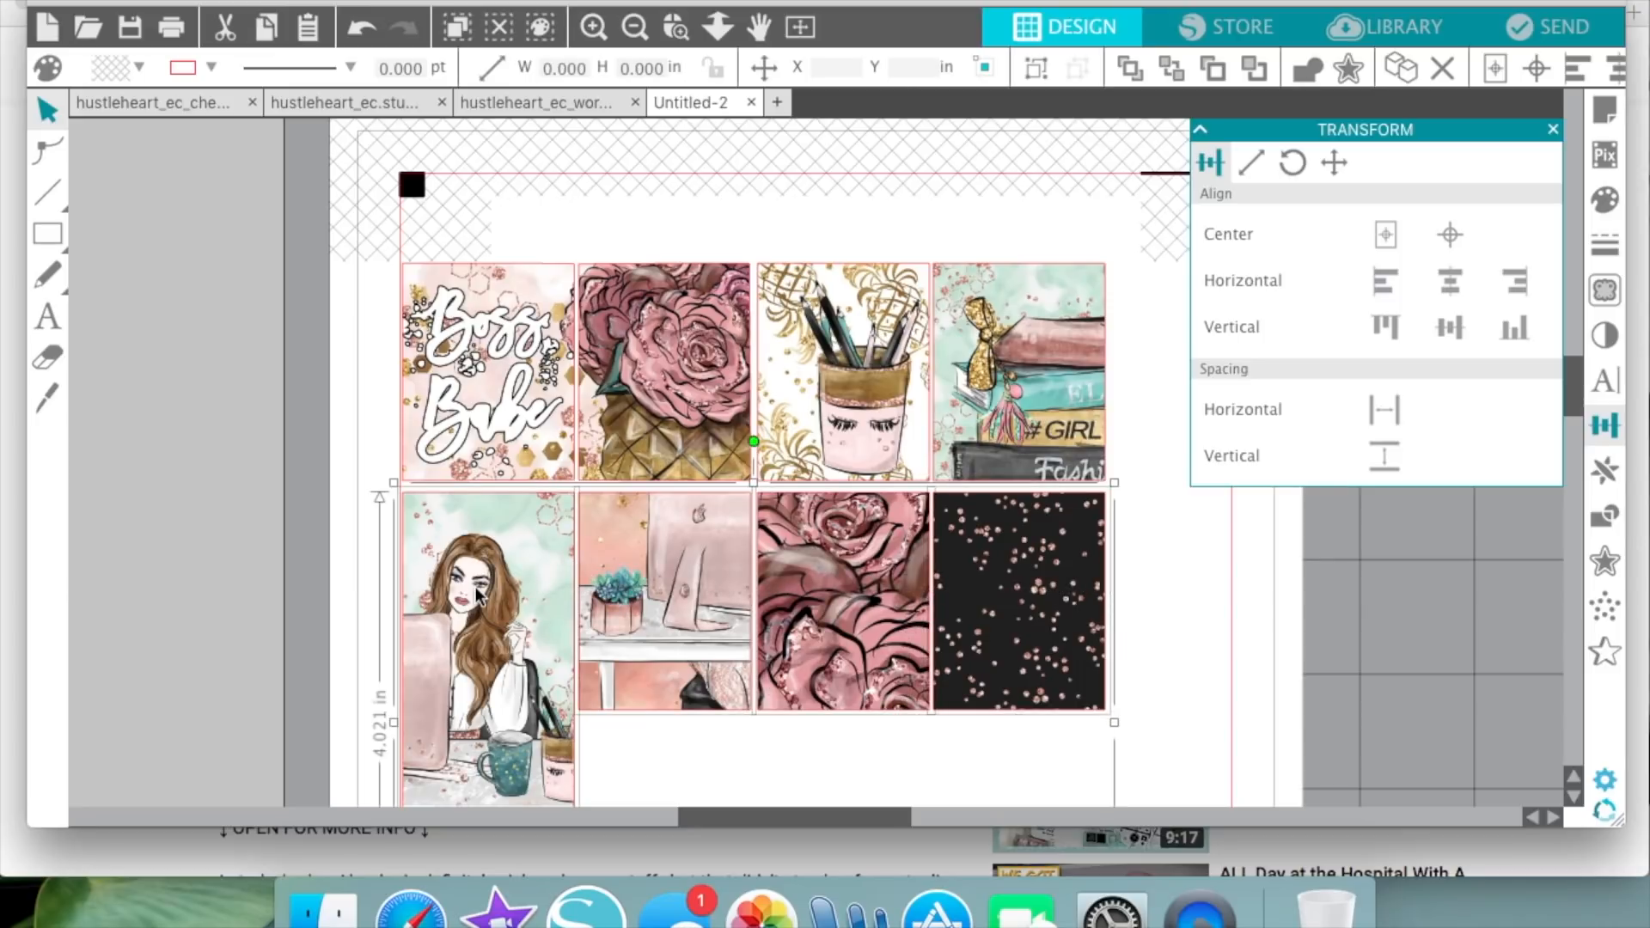
key("Up")
key("Up")
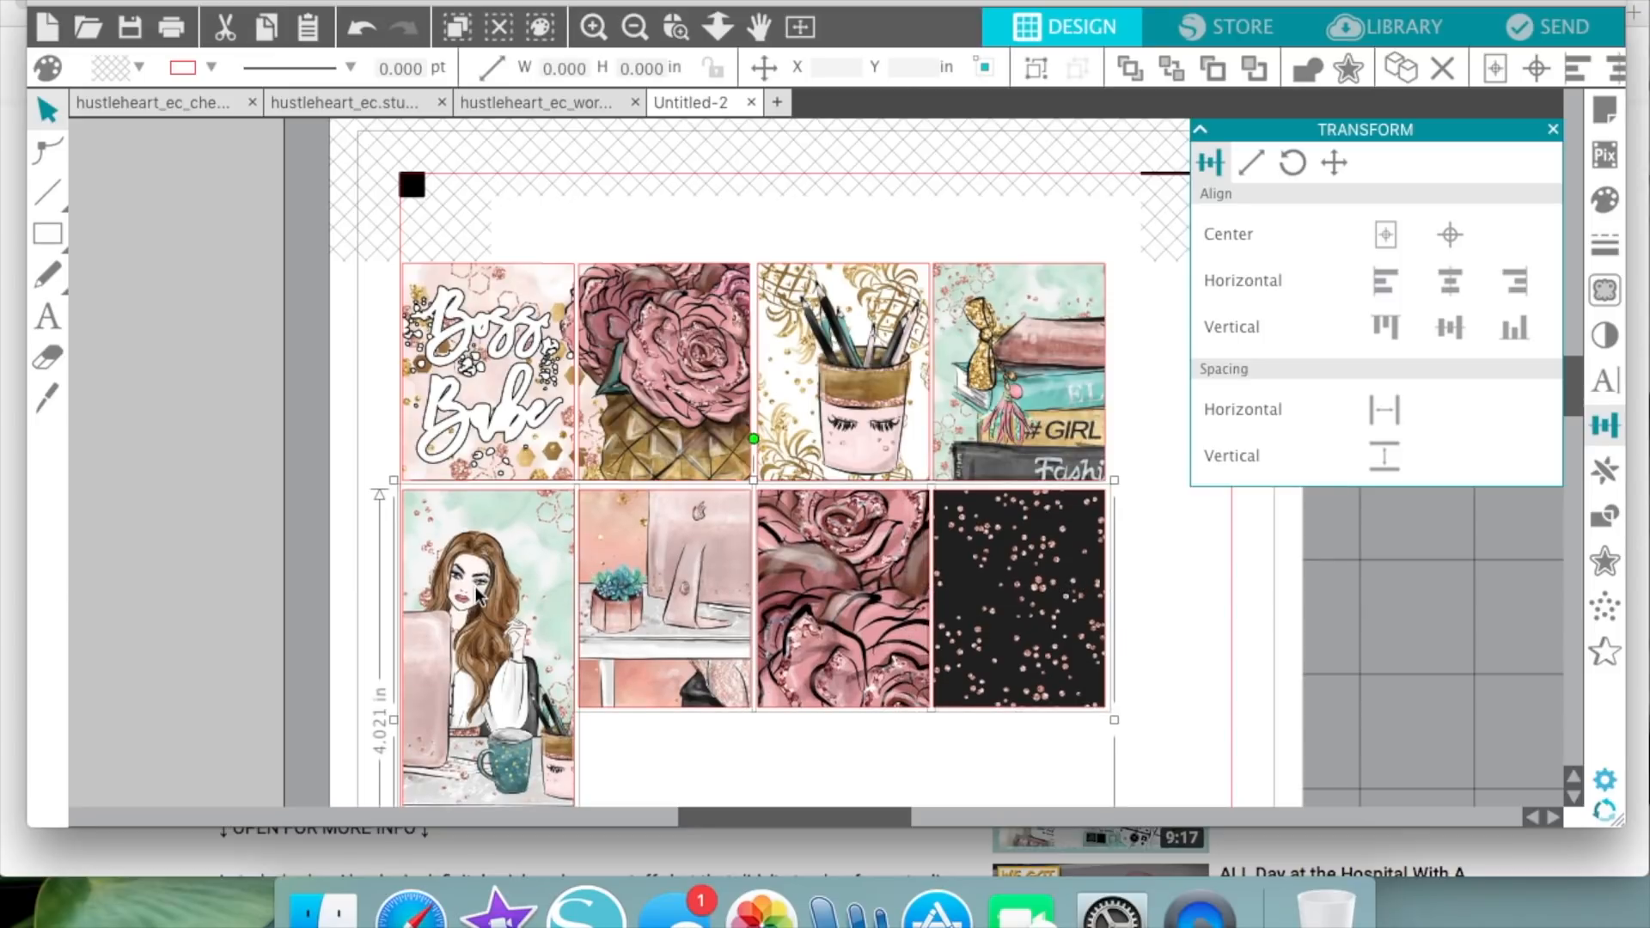
key("Up")
key("Up")
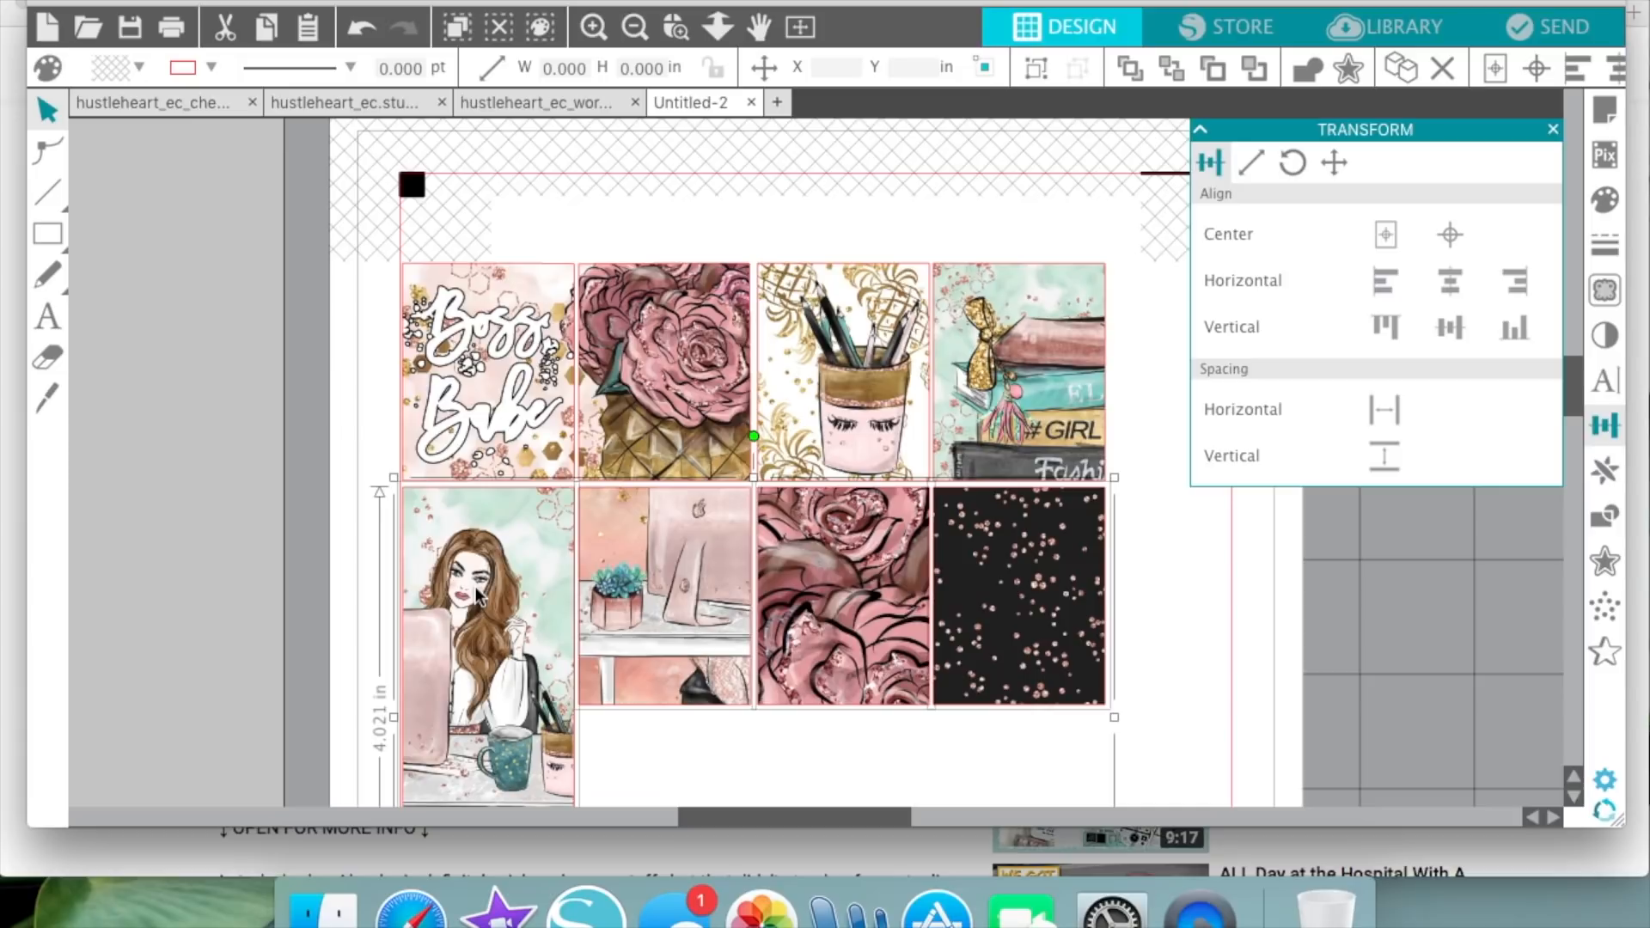
key("Up")
key("Up")
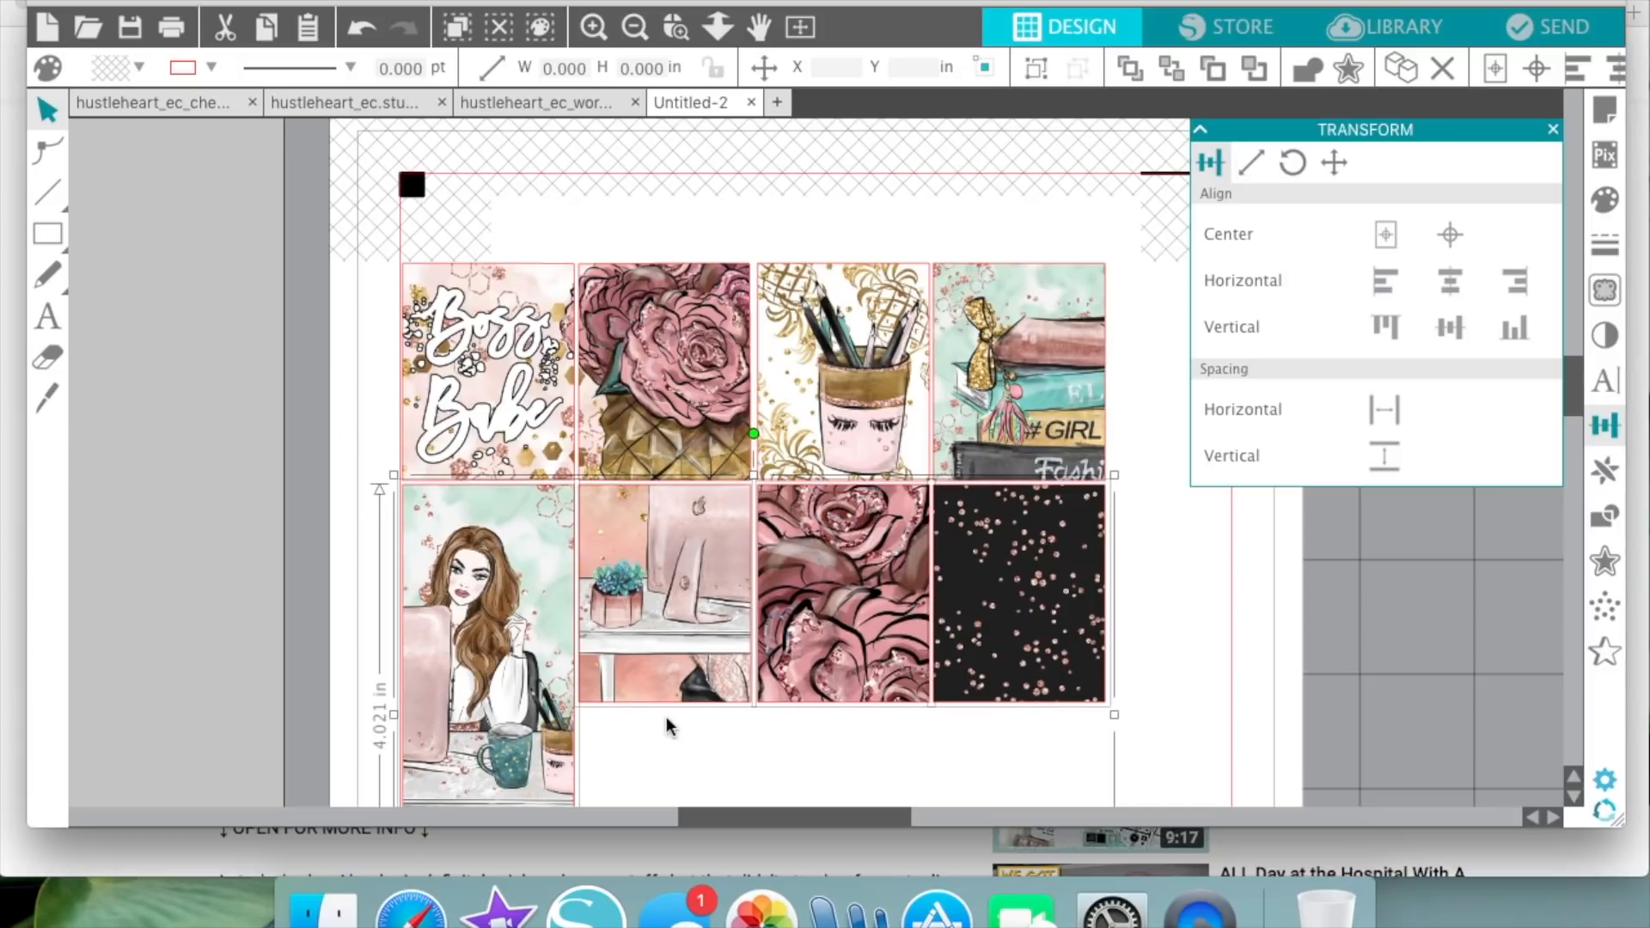
left_click(673, 740)
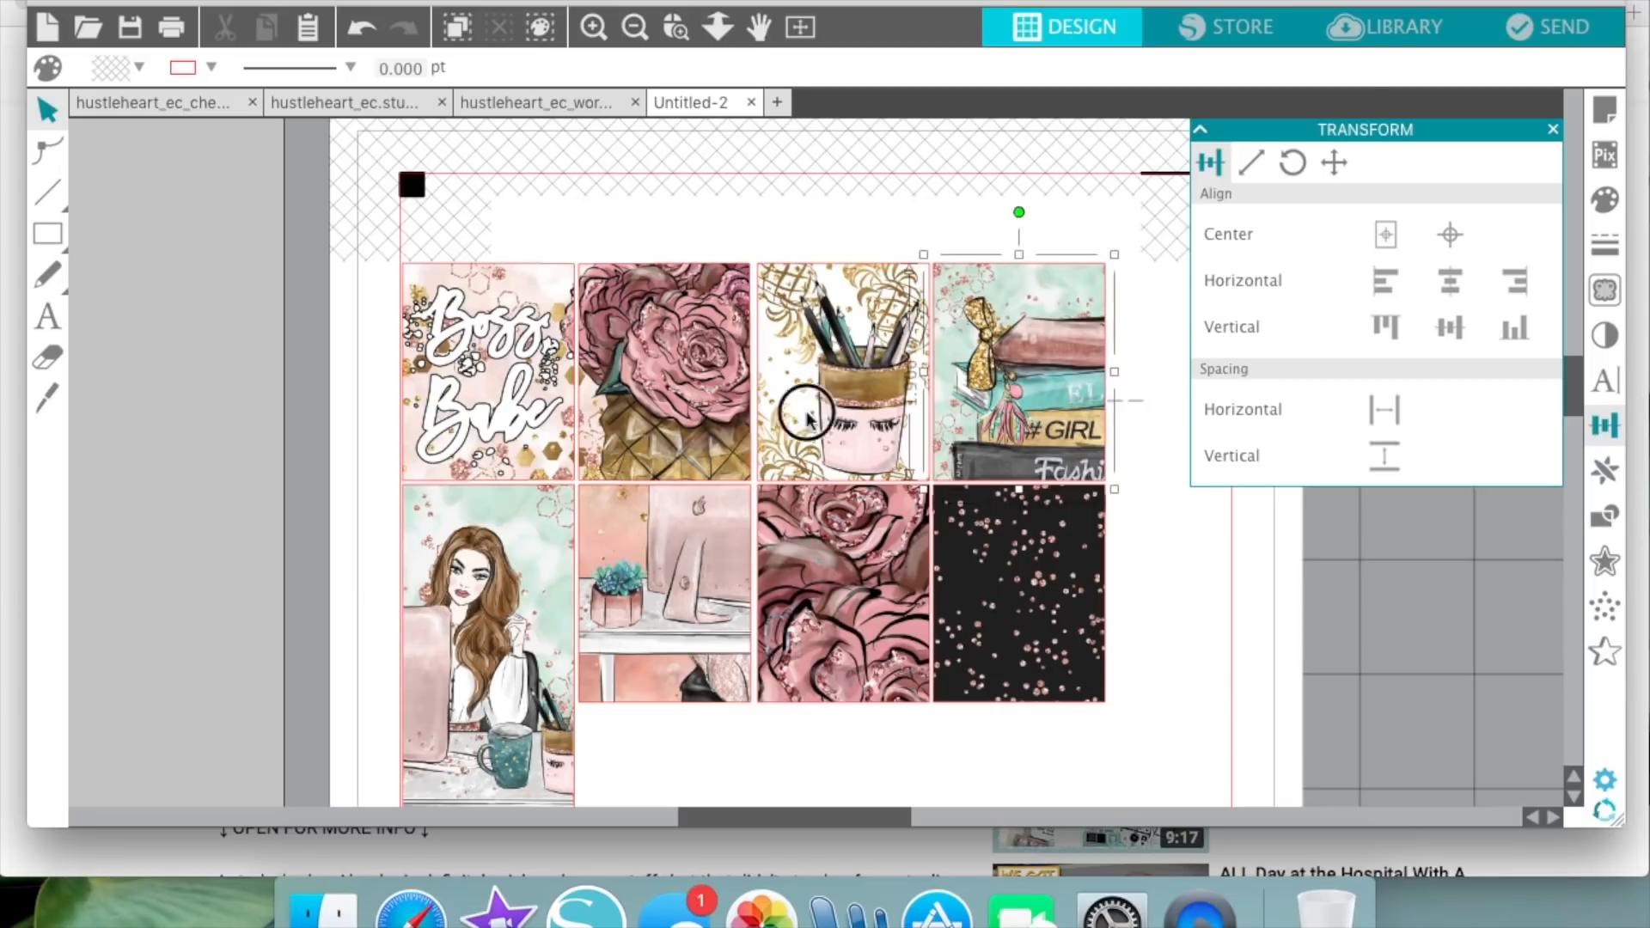
- Space the boxes evenly in the horizontal direction, first in the upper row and again in the second row
left_click(868, 404)
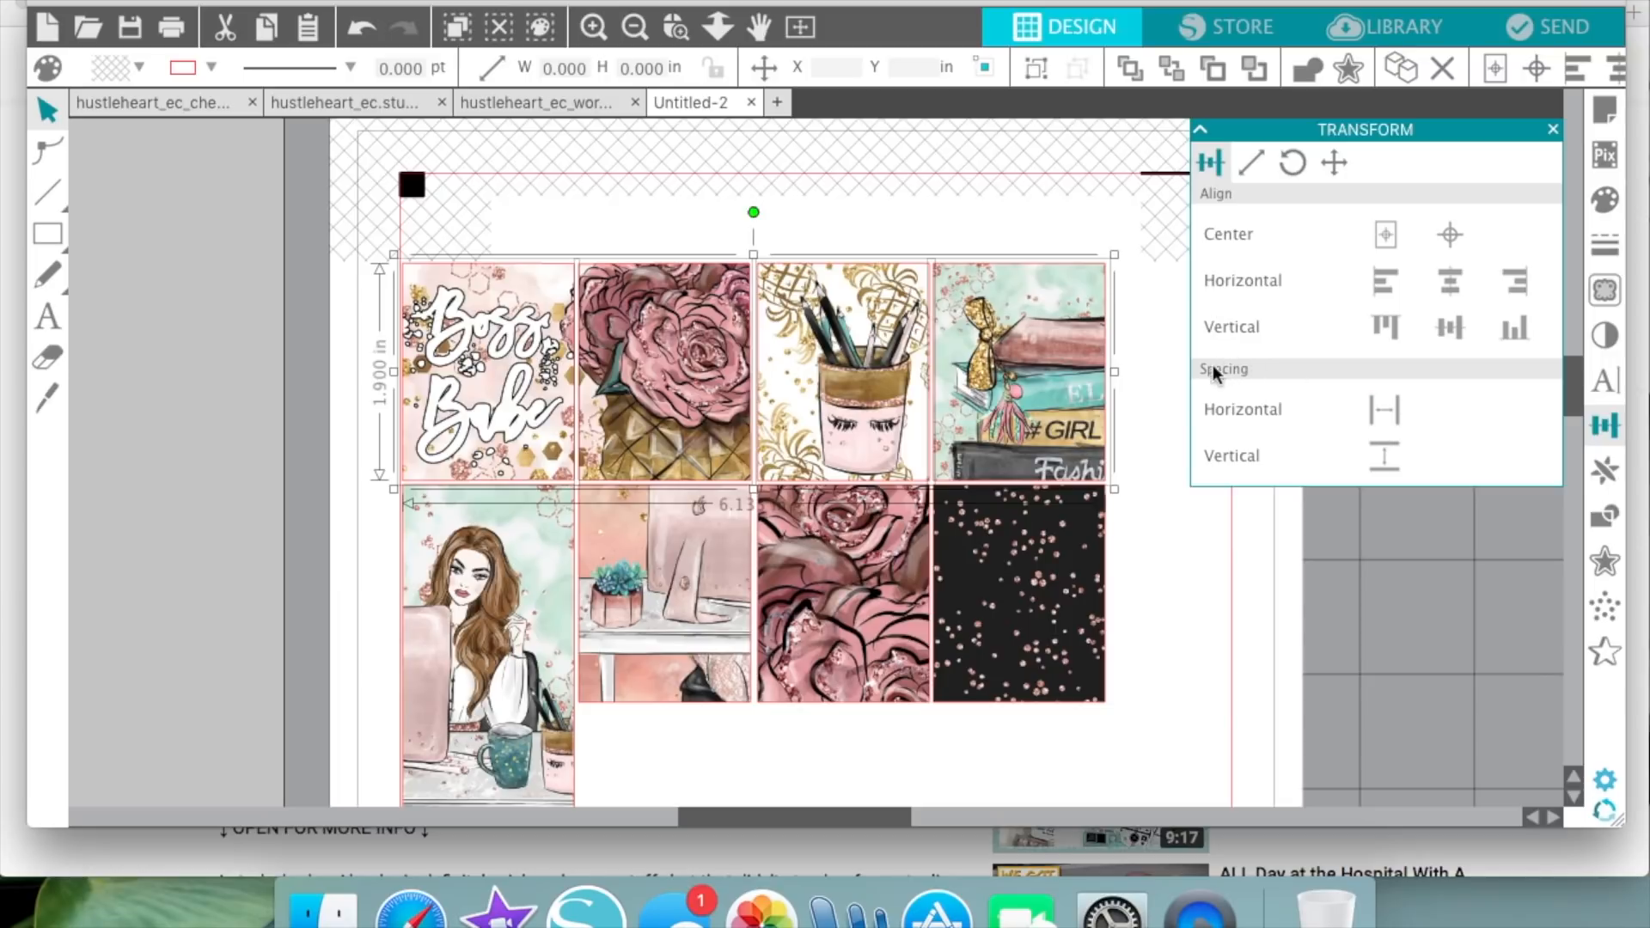
left_click(1386, 412)
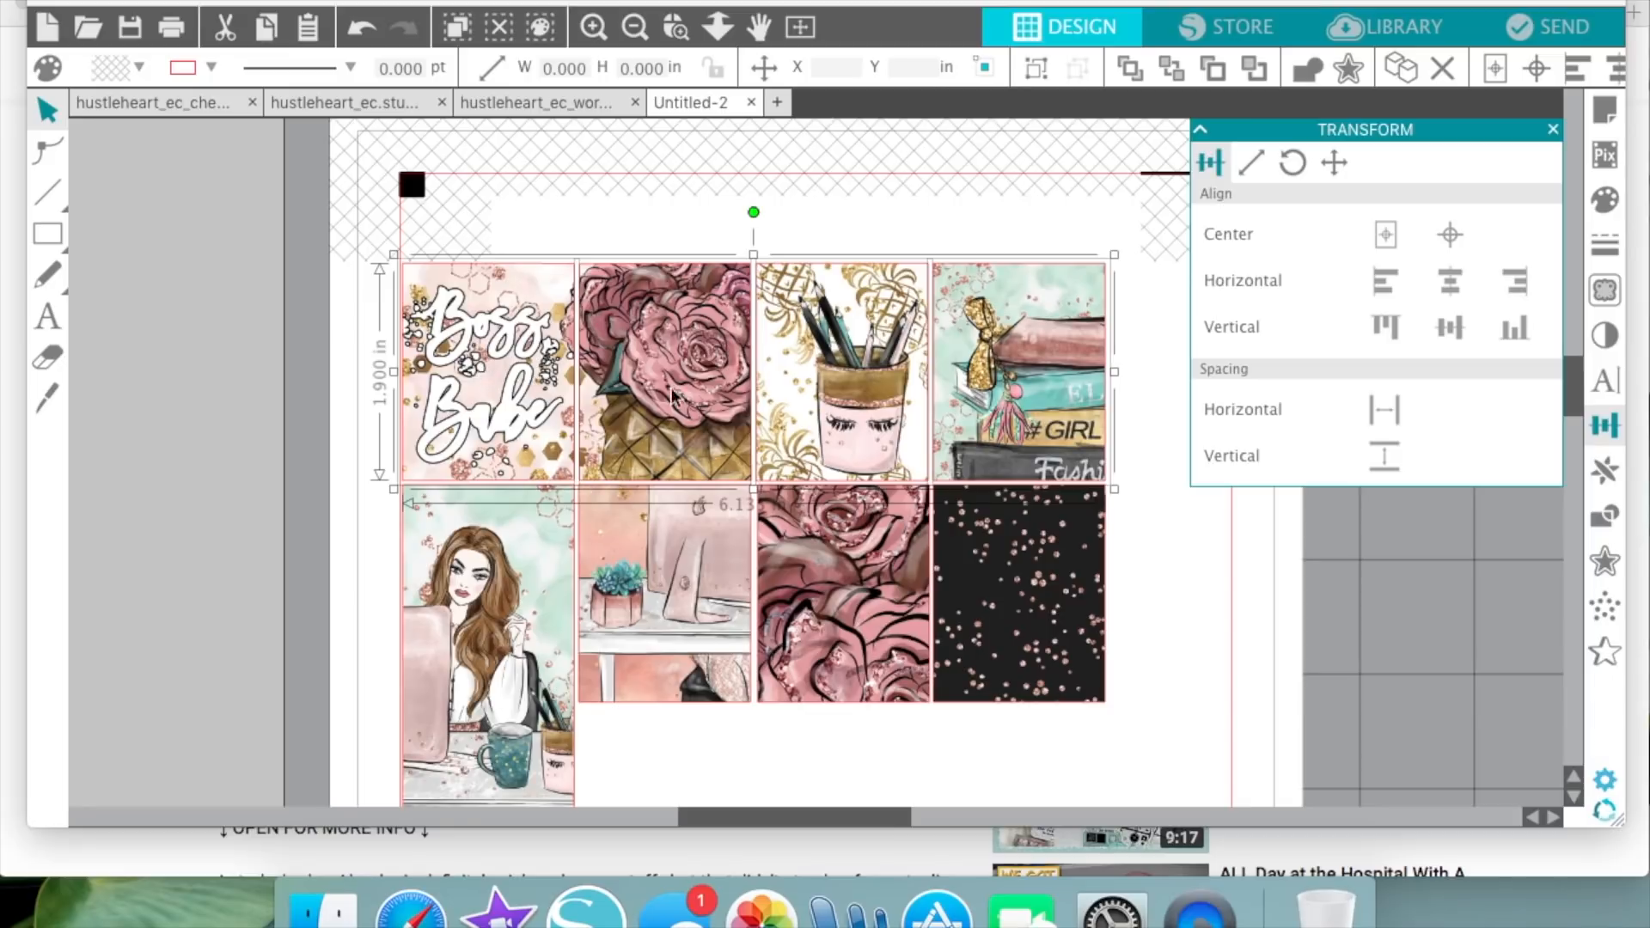
left_click(1194, 606)
left_click_drag(1194, 606, 496, 599)
left_click(1384, 411)
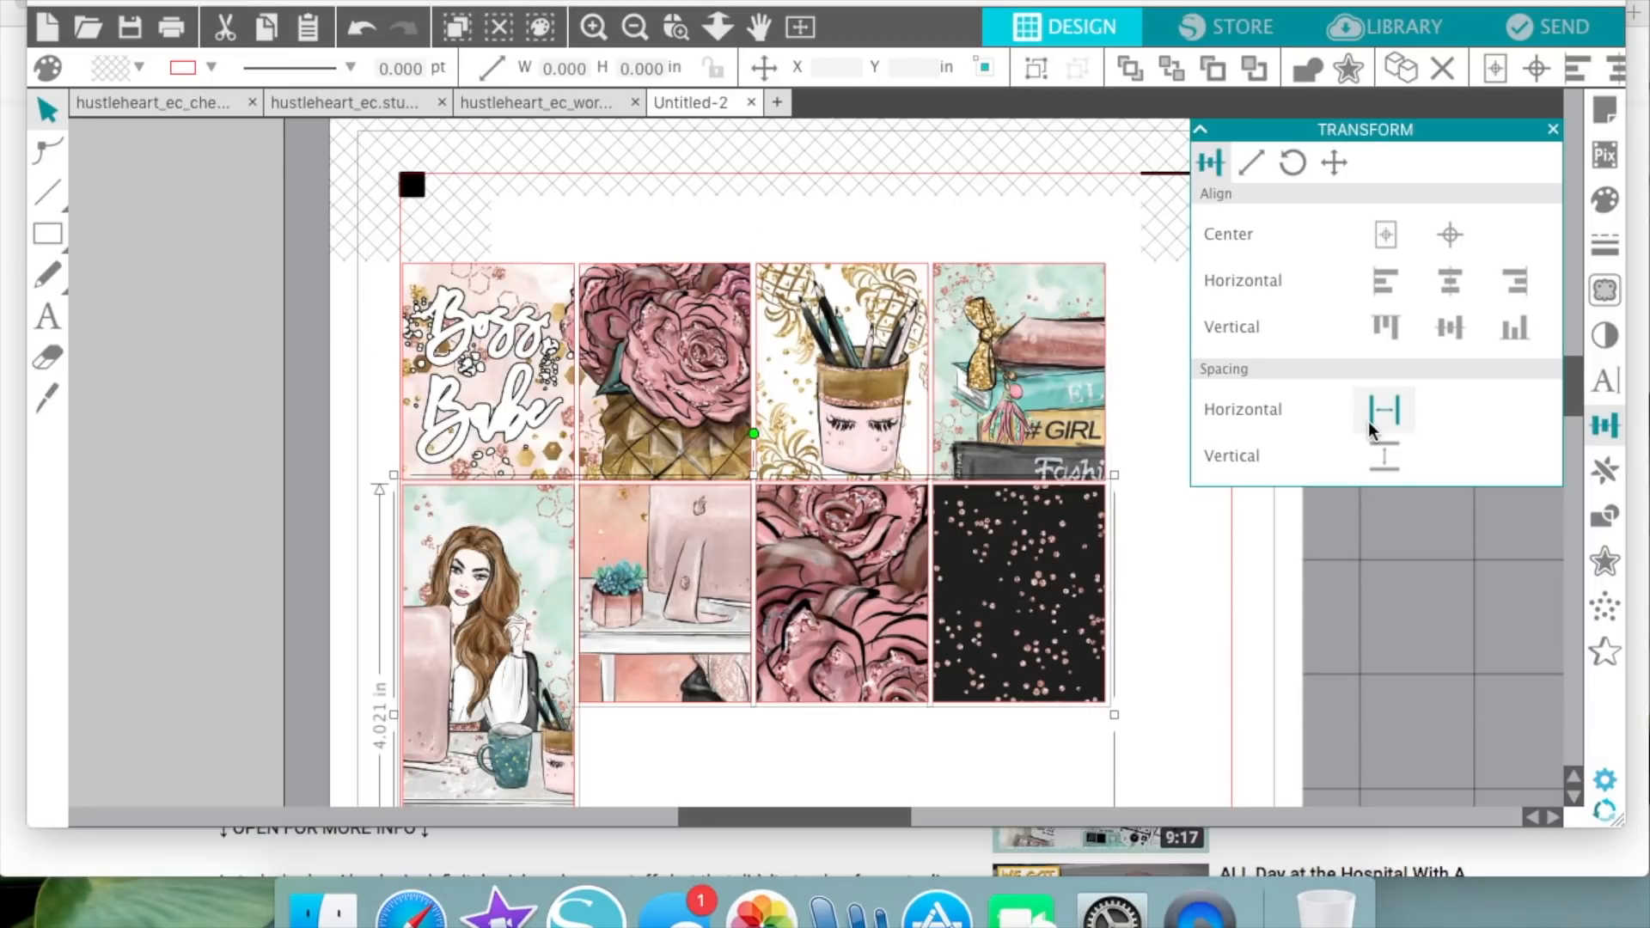
left_click(1197, 633)
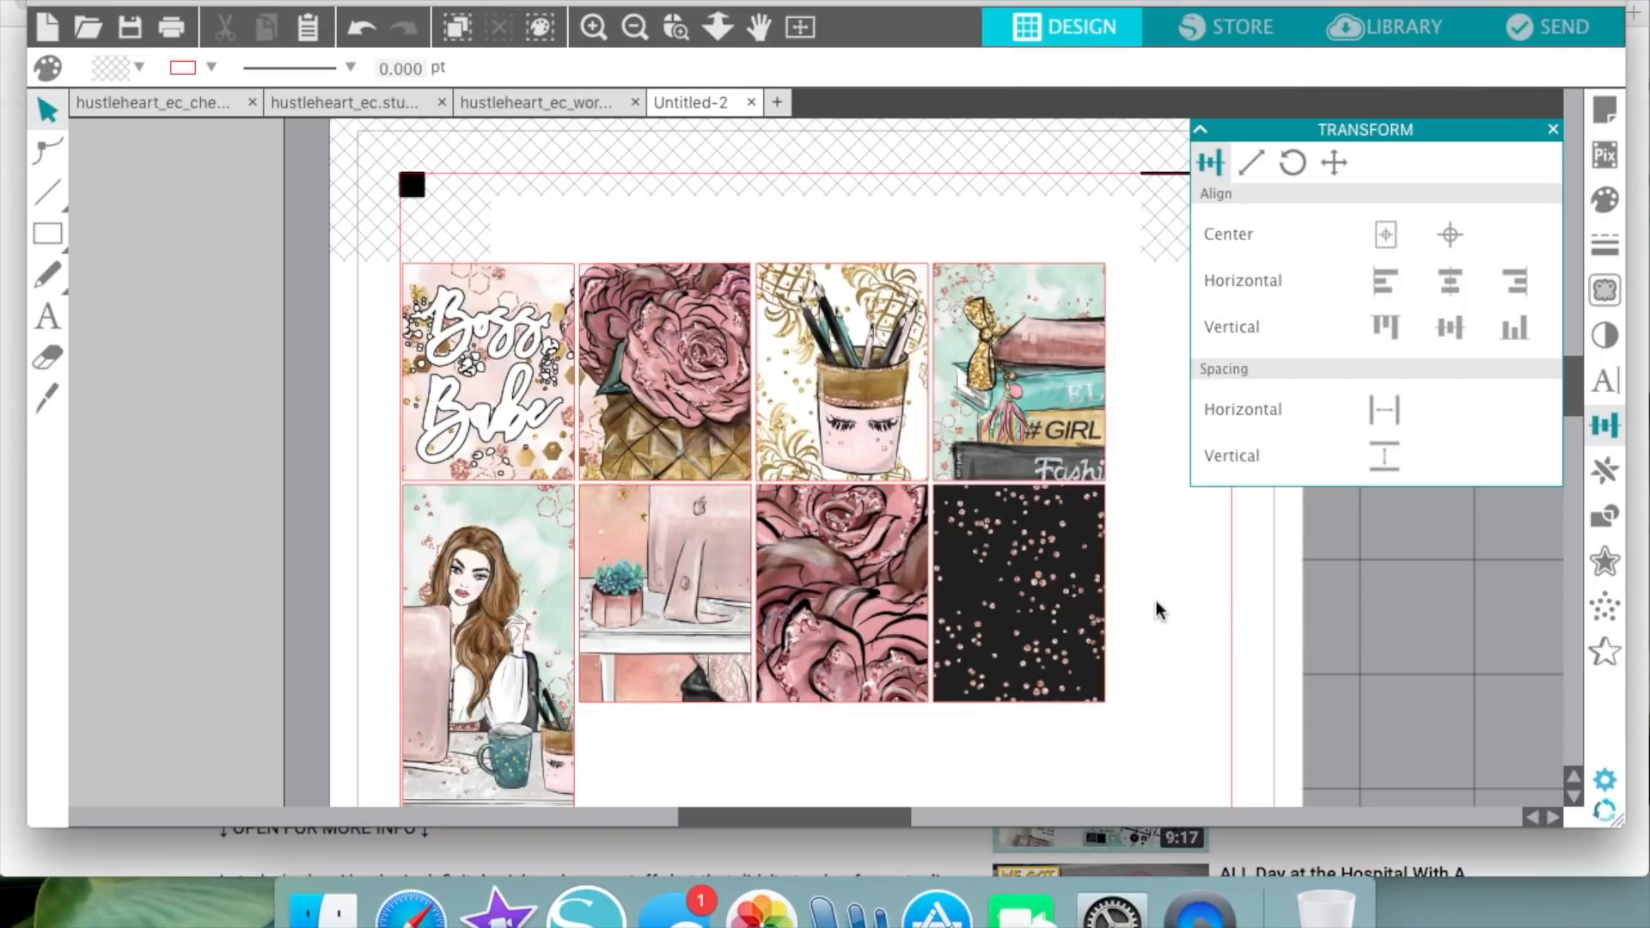
scroll(1156, 606, "down", 5)
scroll(1156, 605, "up", 3)
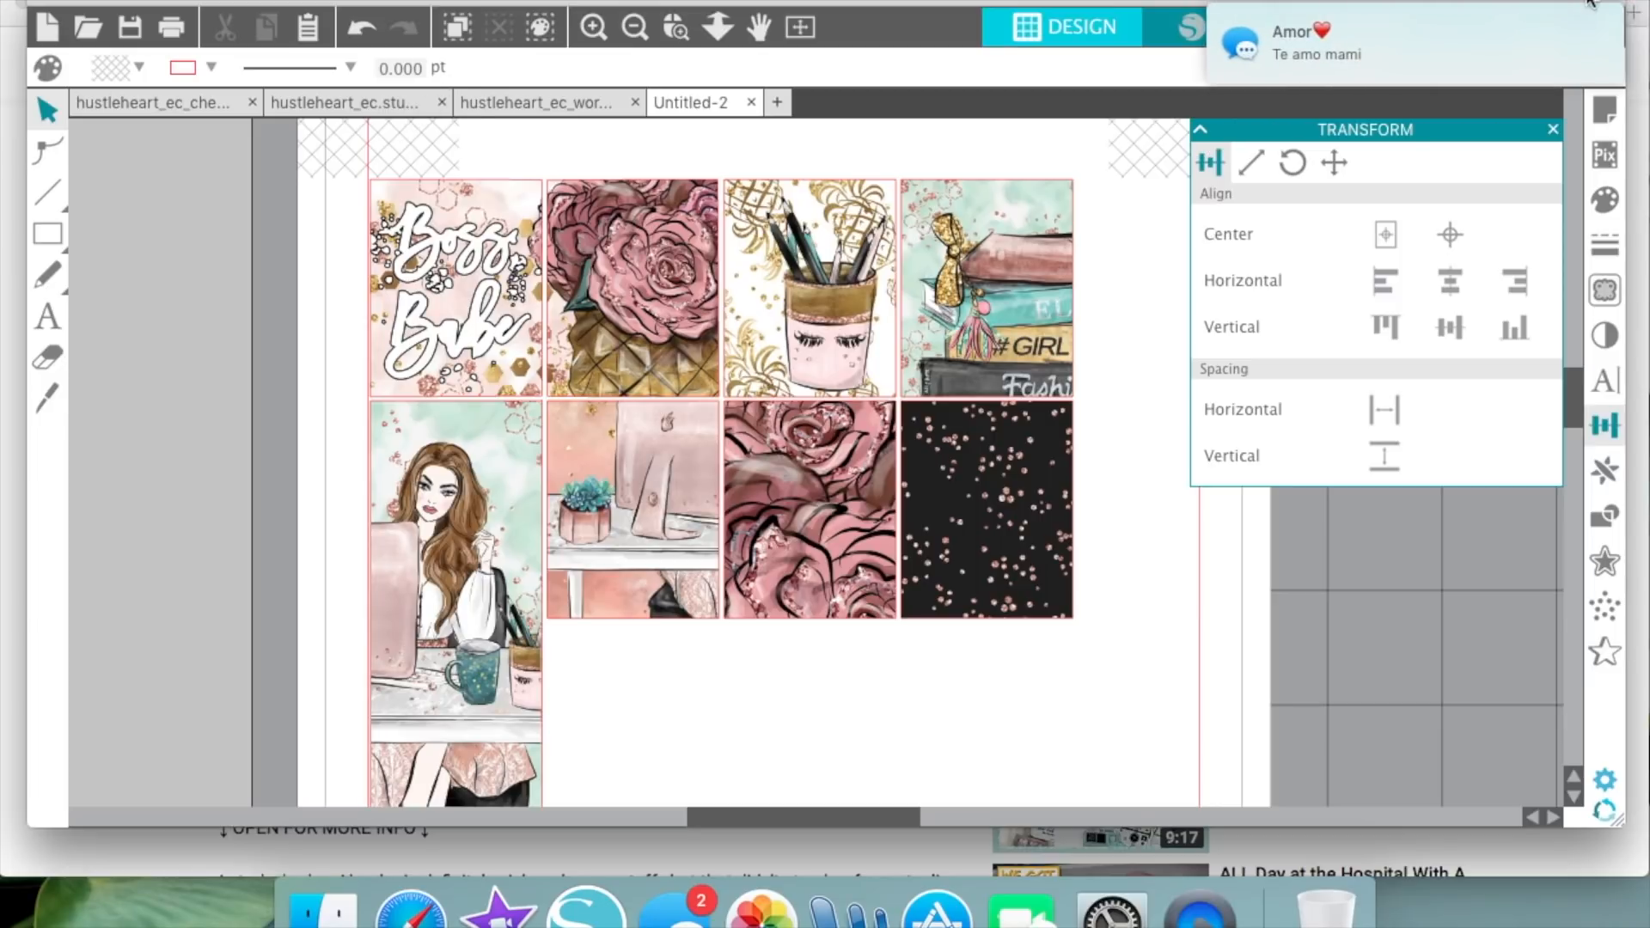
- Reply "te amo mas" to the incoming message notification
left_click(1592, 47)
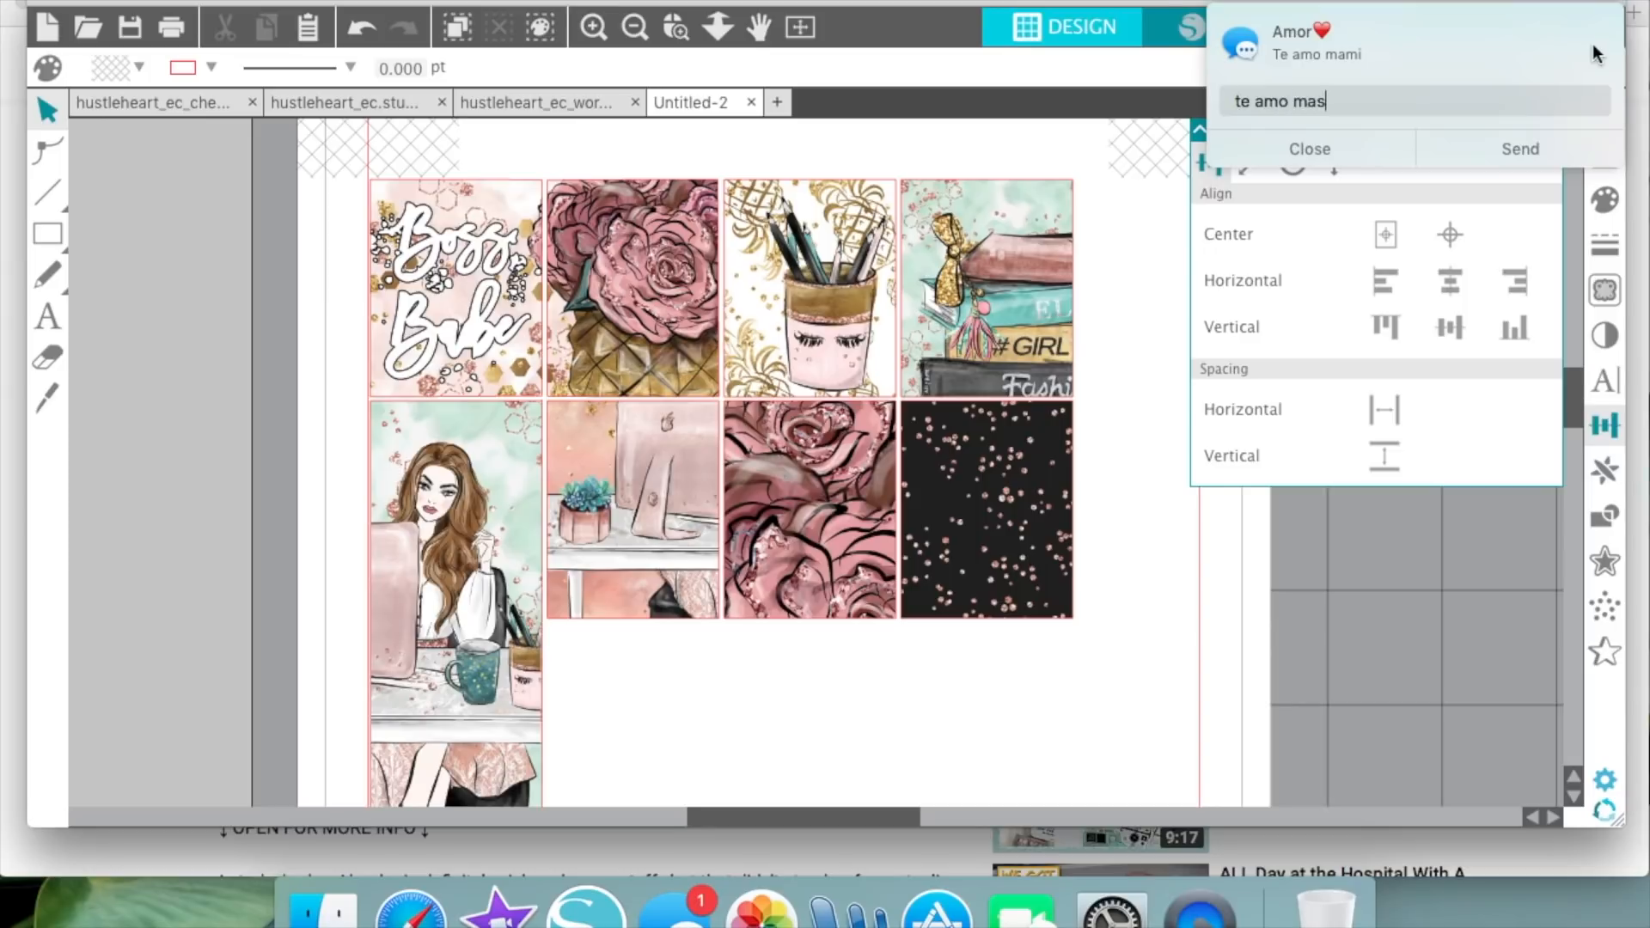
key("Return")
- Switch to the hustleheart_ec.studio document and bring its washi strips into close view
left_click(289, 101)
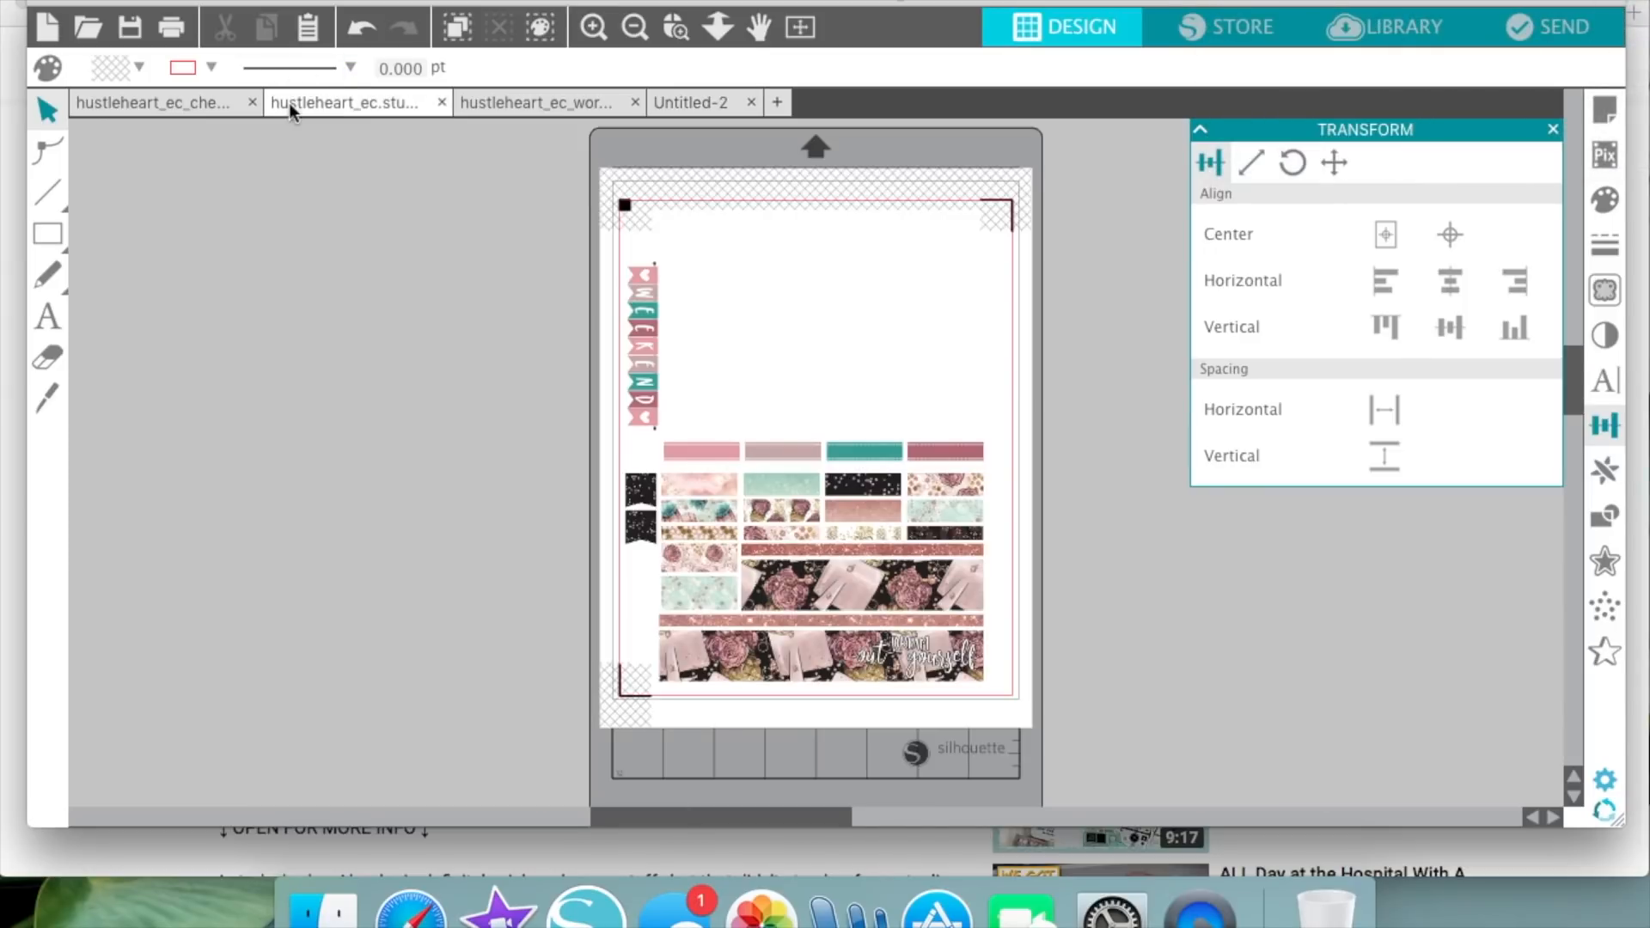
left_click(593, 27)
left_click(593, 26)
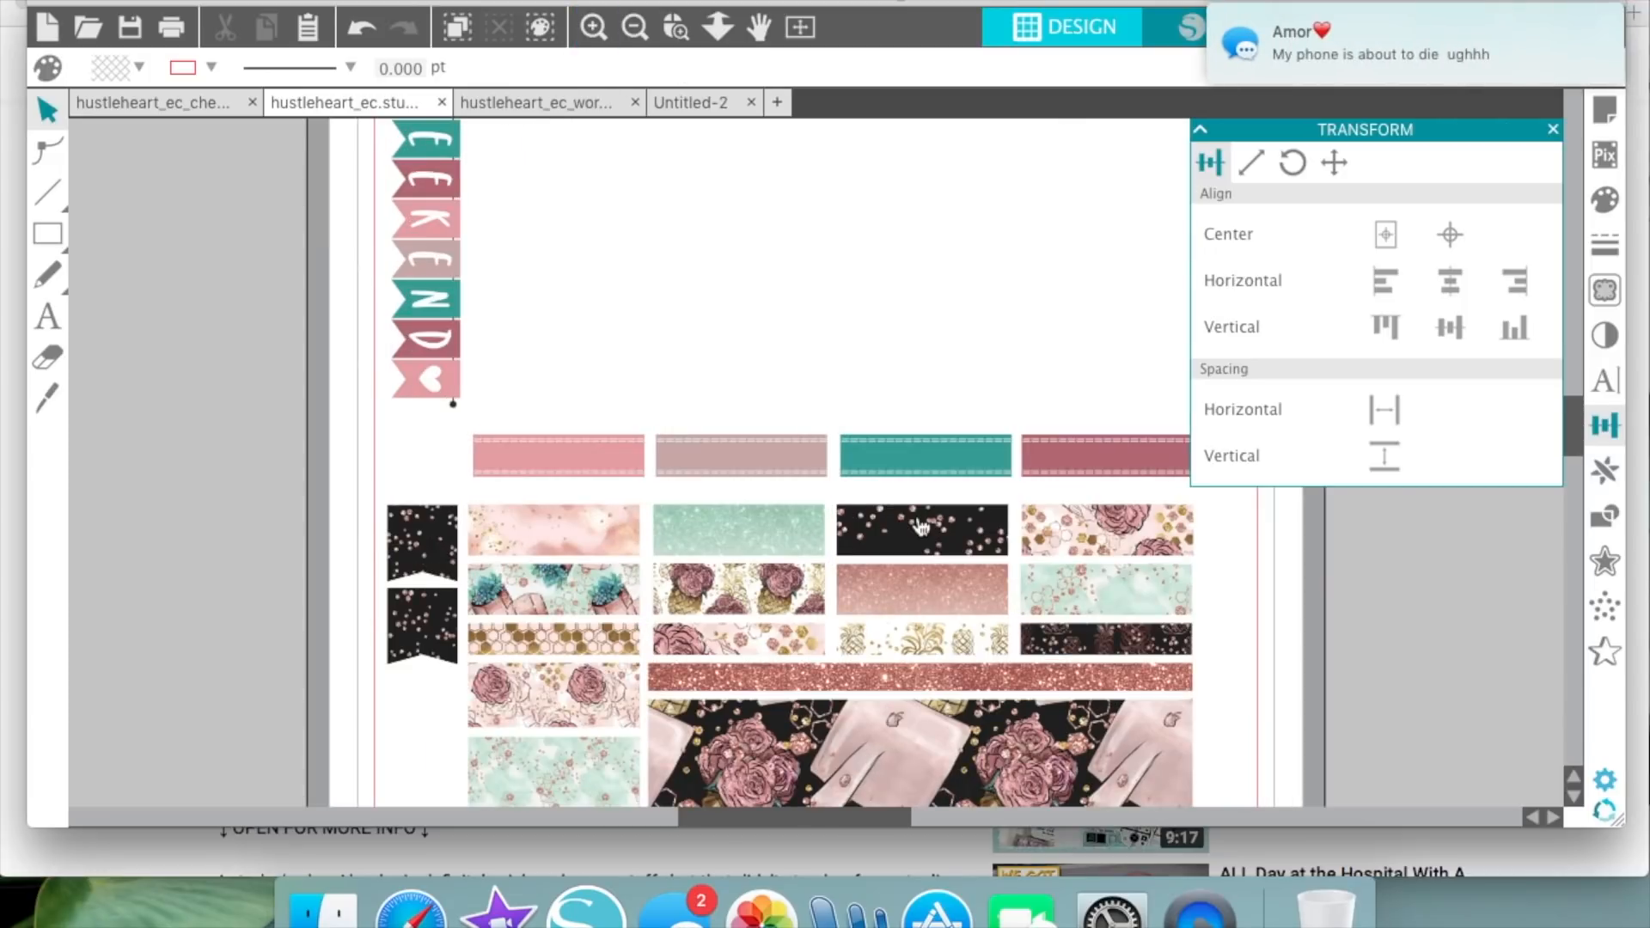
scroll(921, 526, "down", 3)
- Reply "oh no!" to the new message notification
left_click(1580, 45)
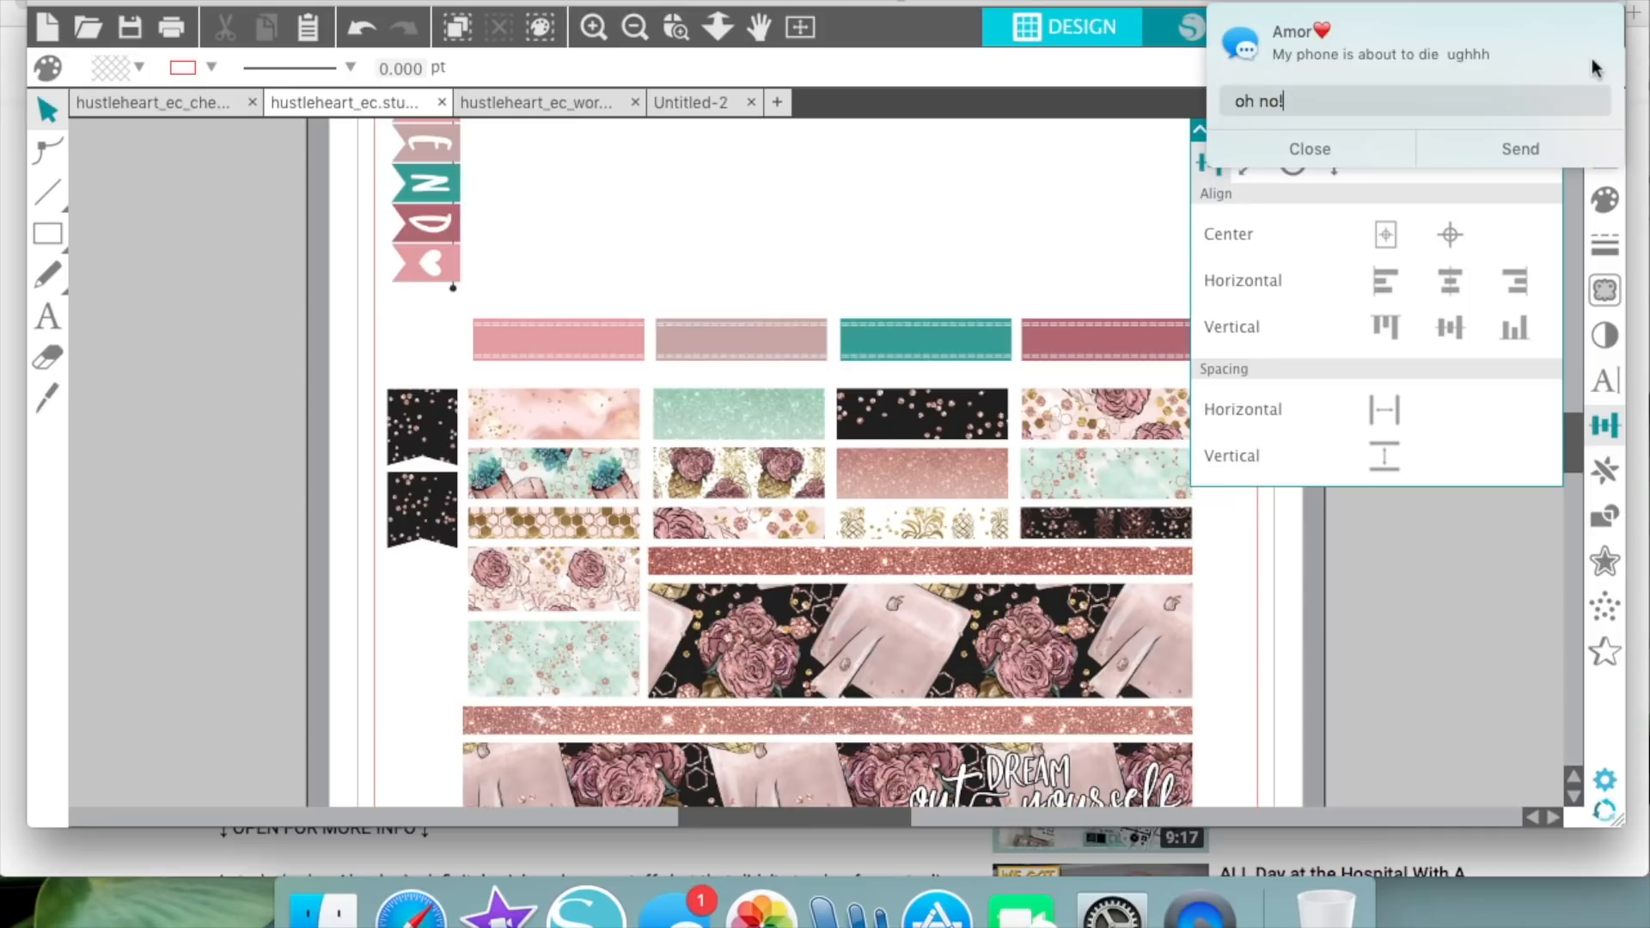
type("oh no!")
key("Return")
- Give the two glitter strips and the two wide floral washi strips at the page's lower end a red outline
scroll(928, 787, "down", 2)
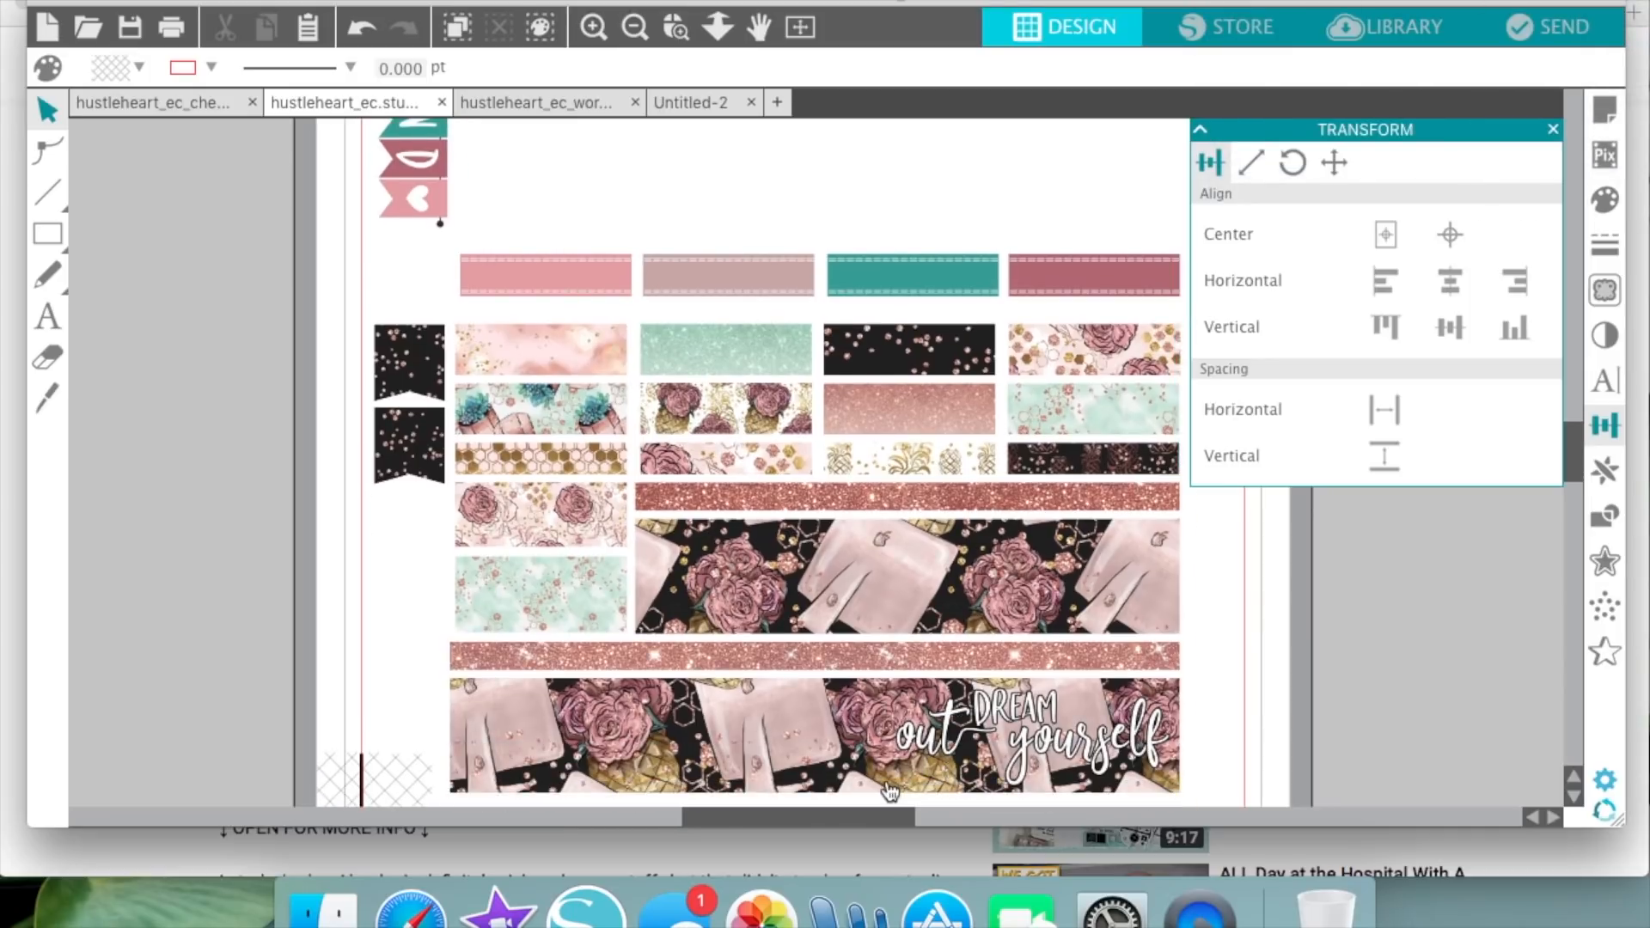
scroll(893, 791, "down", 2)
scroll(894, 791, "right", 3)
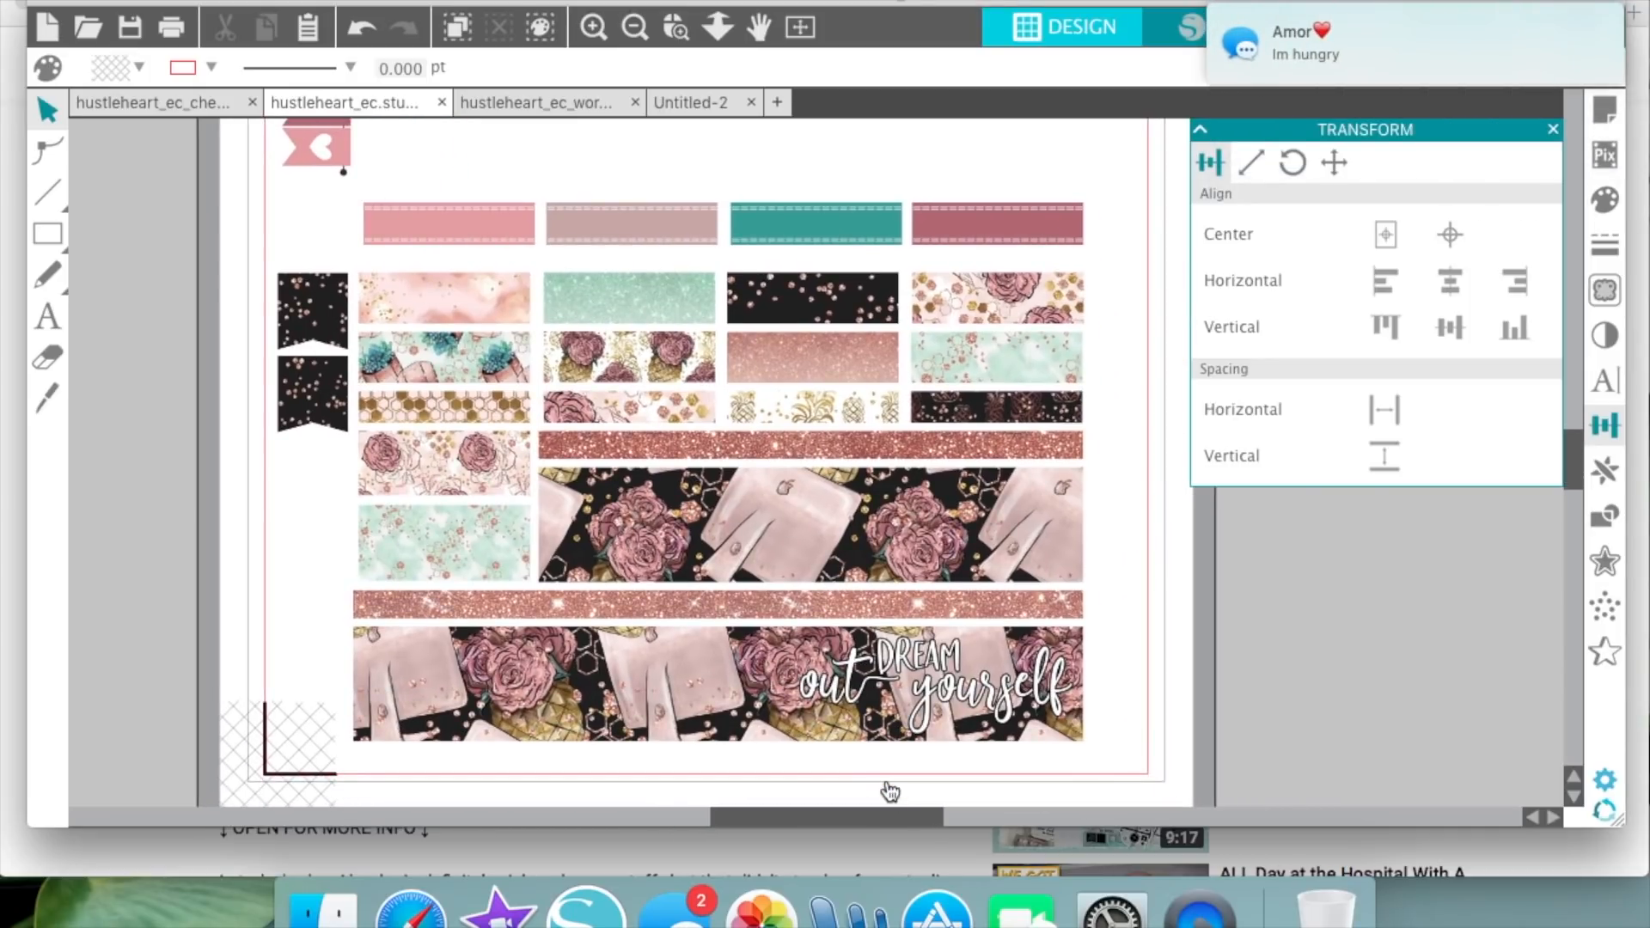
left_click_drag(1134, 698, 902, 448)
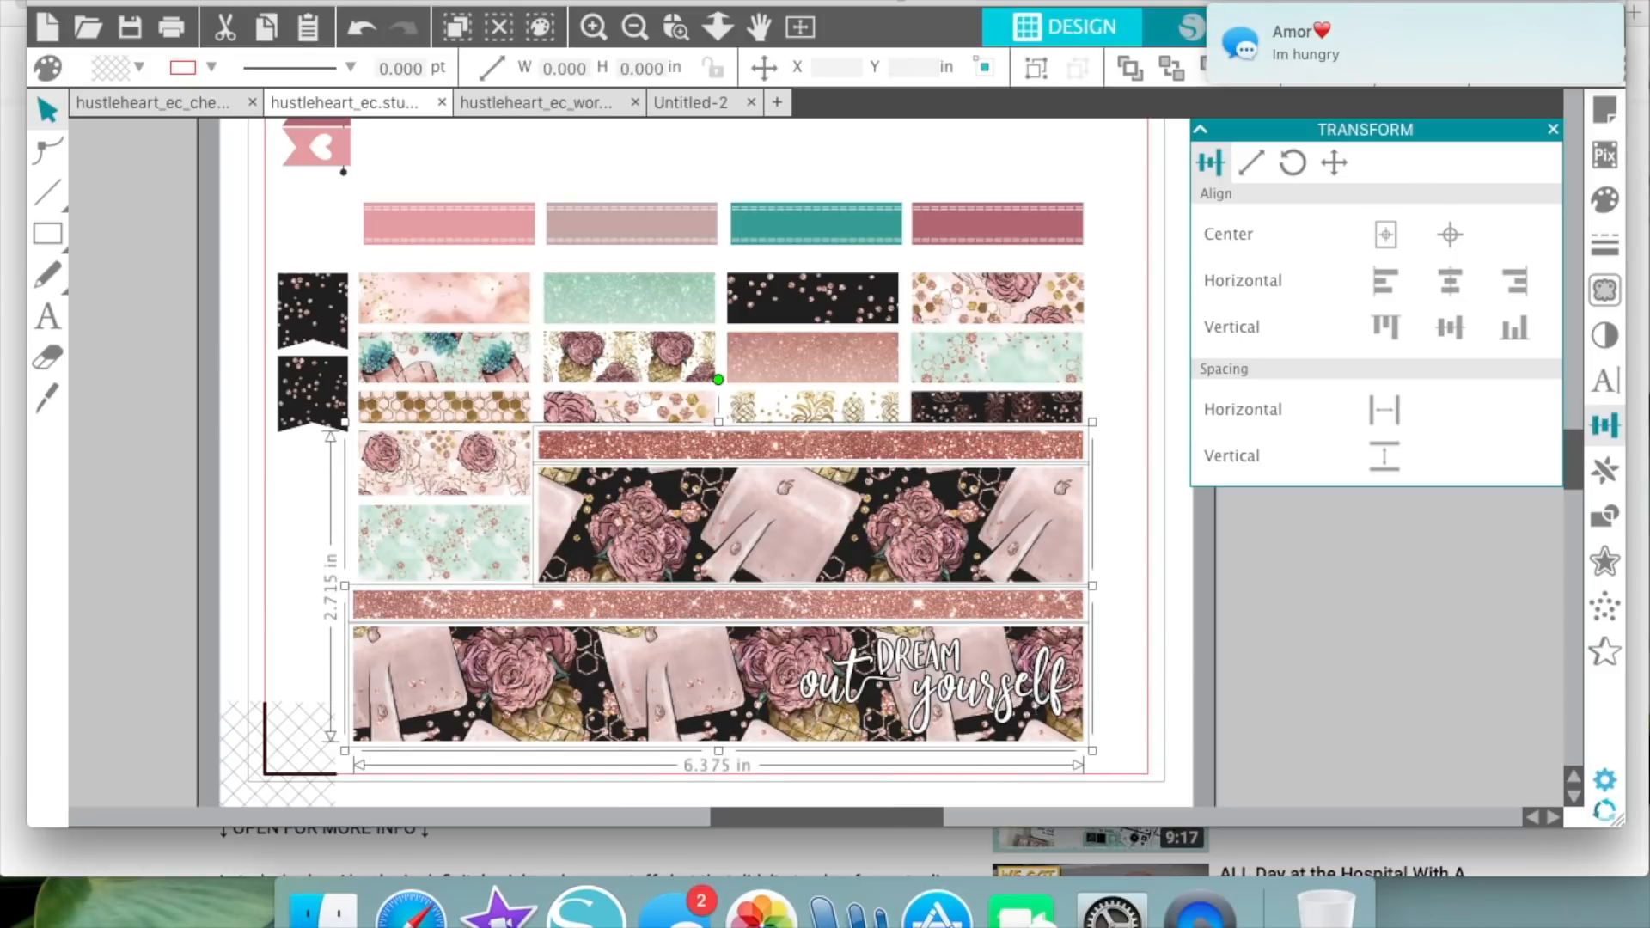
left_click(208, 69)
left_click(192, 164)
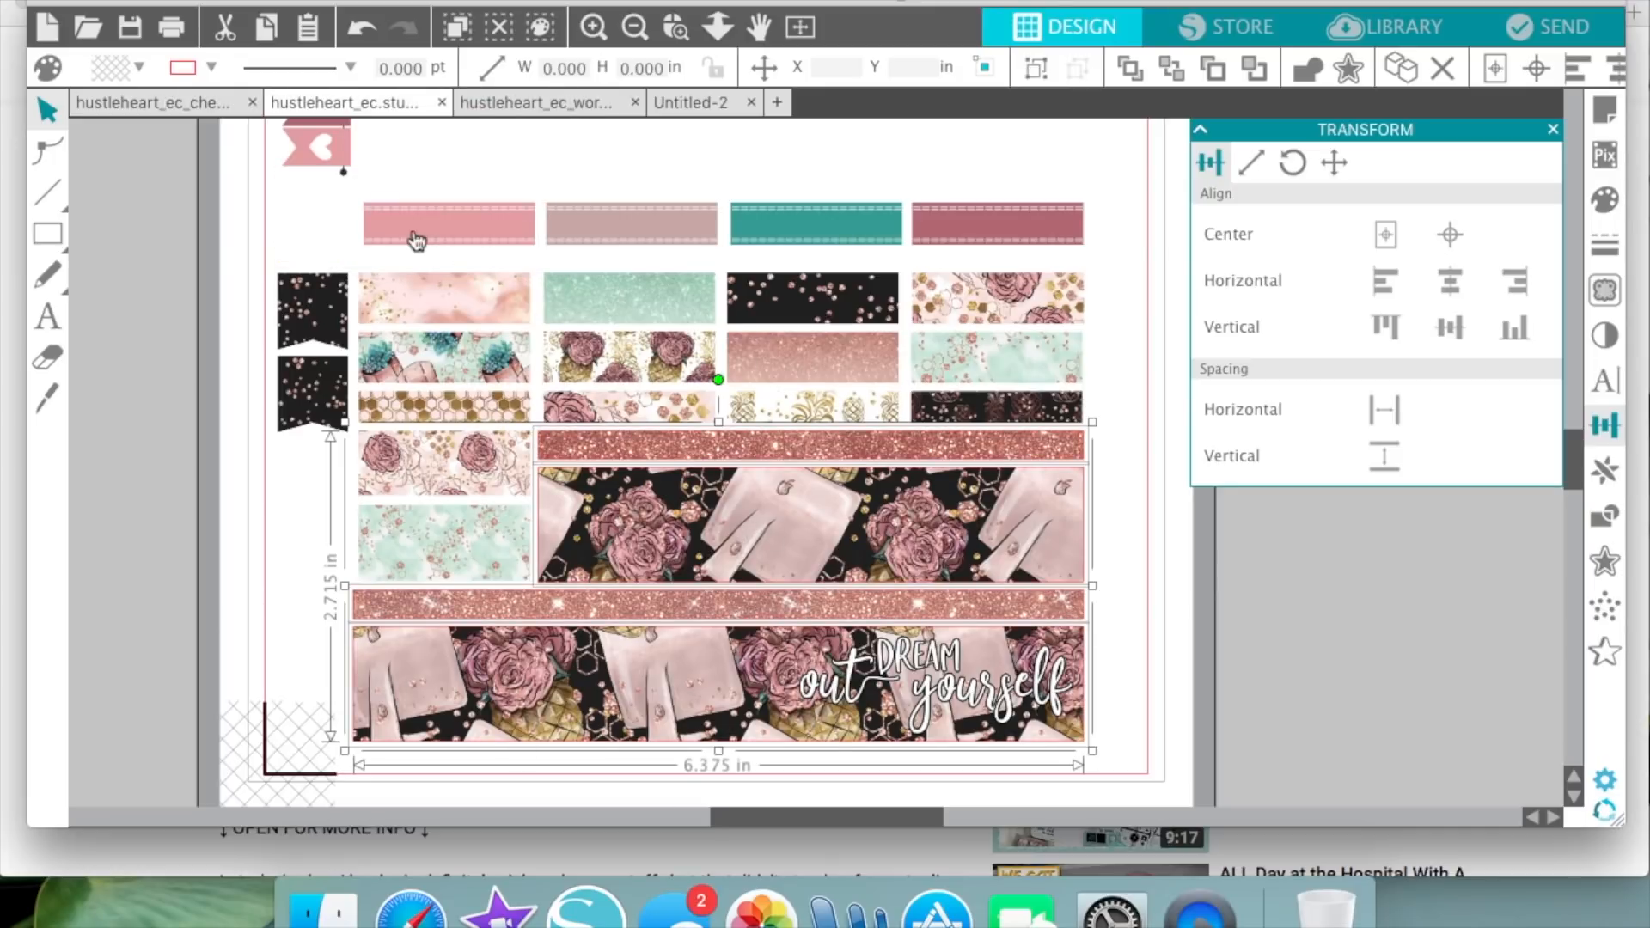
left_click(208, 69)
left_click(176, 435)
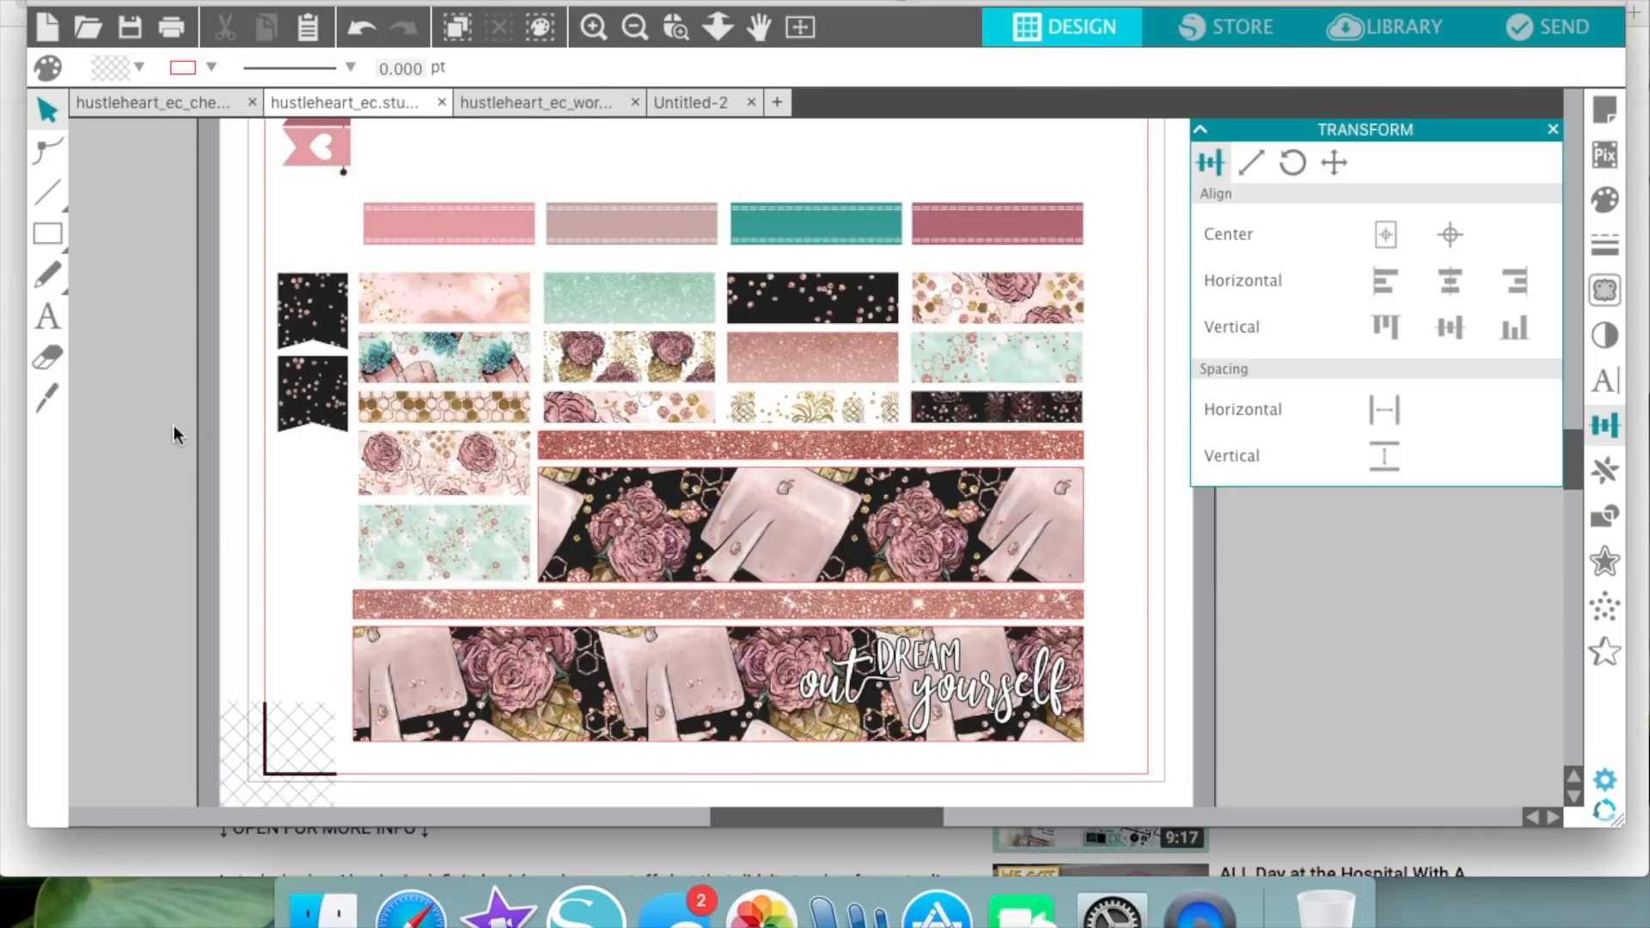
- Nudge the long glitter strip down against the "Dream out yourself" washi strip and group the two
left_click(1066, 610)
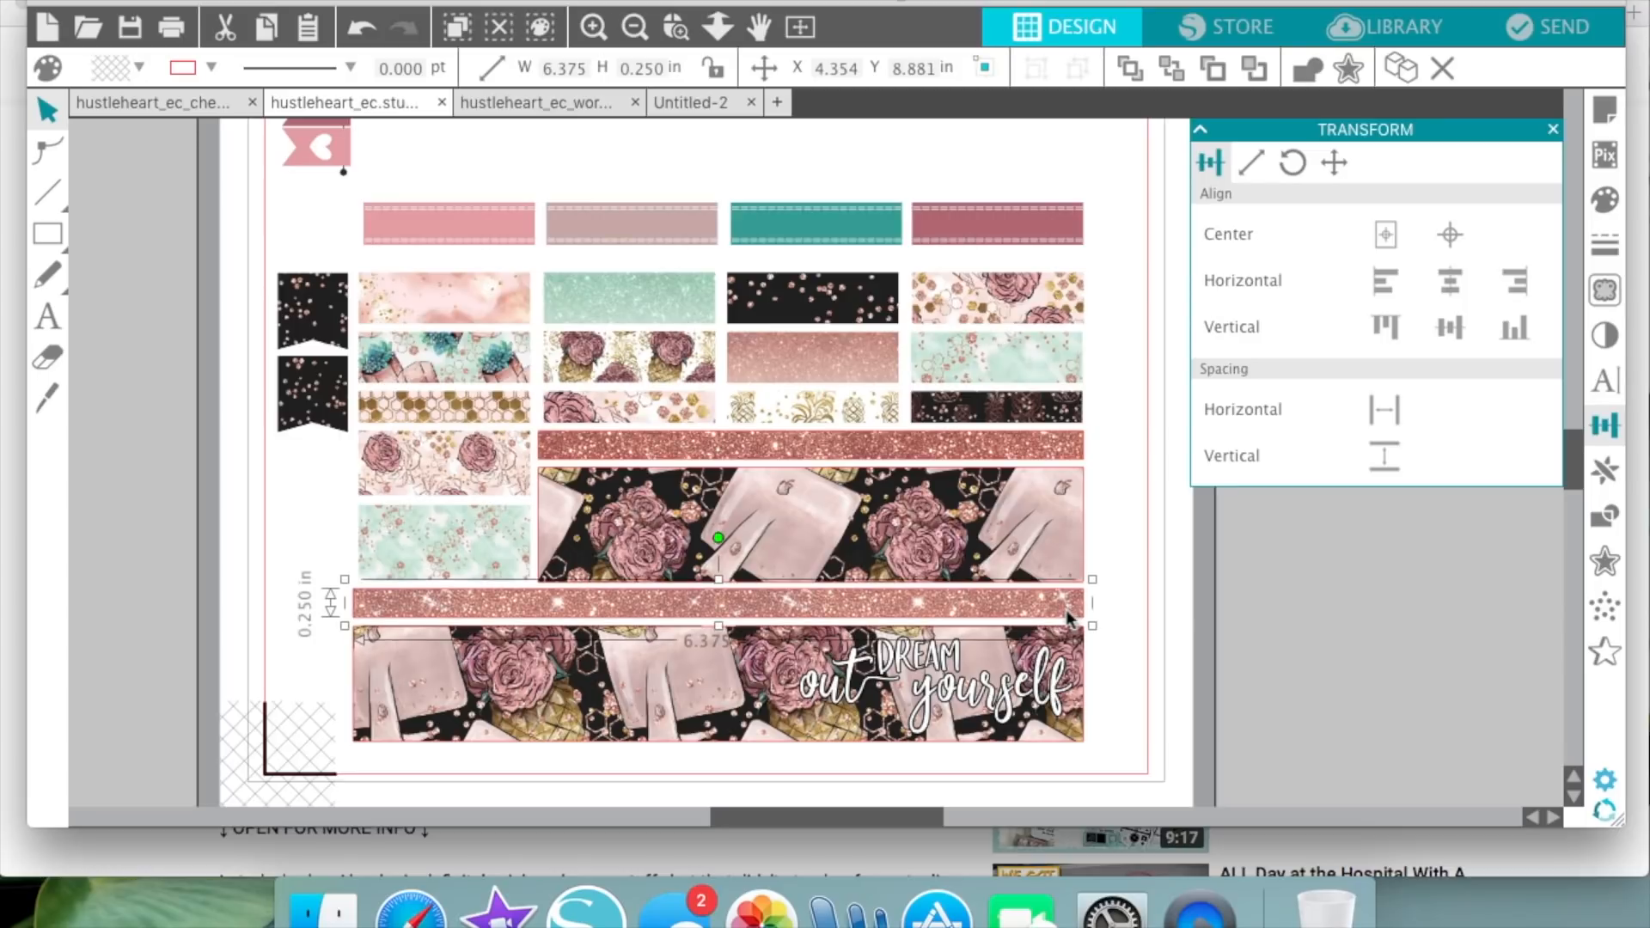
key("Down")
key("Down")
key("Down")
key("Down")
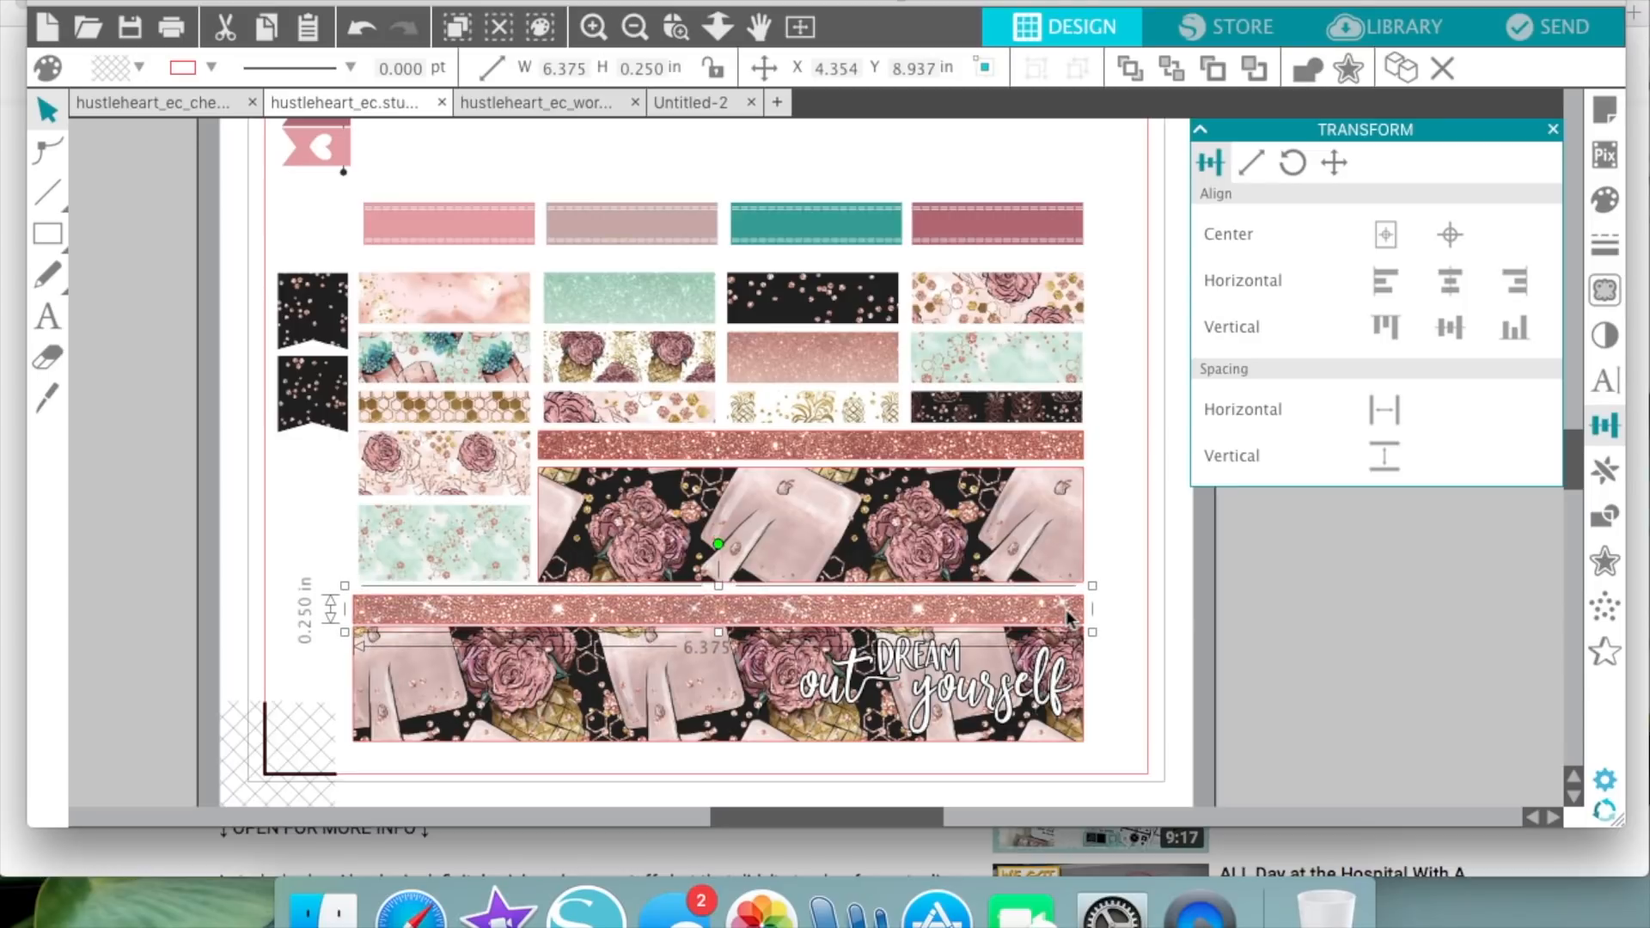
key("Up")
key("Up")
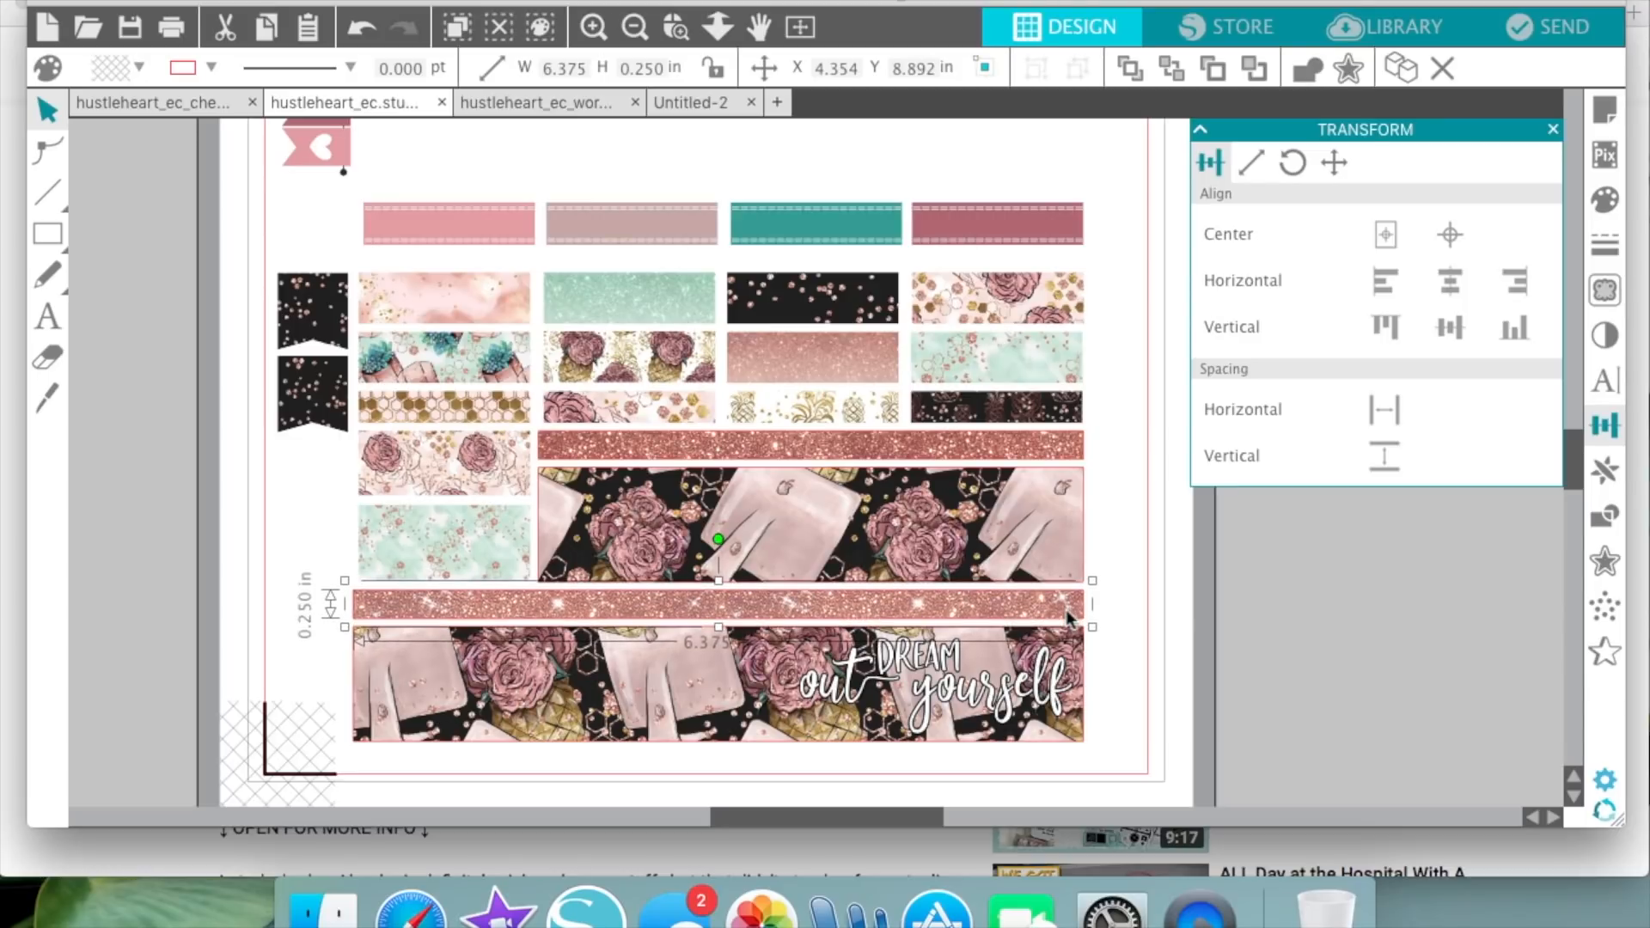
key("Down")
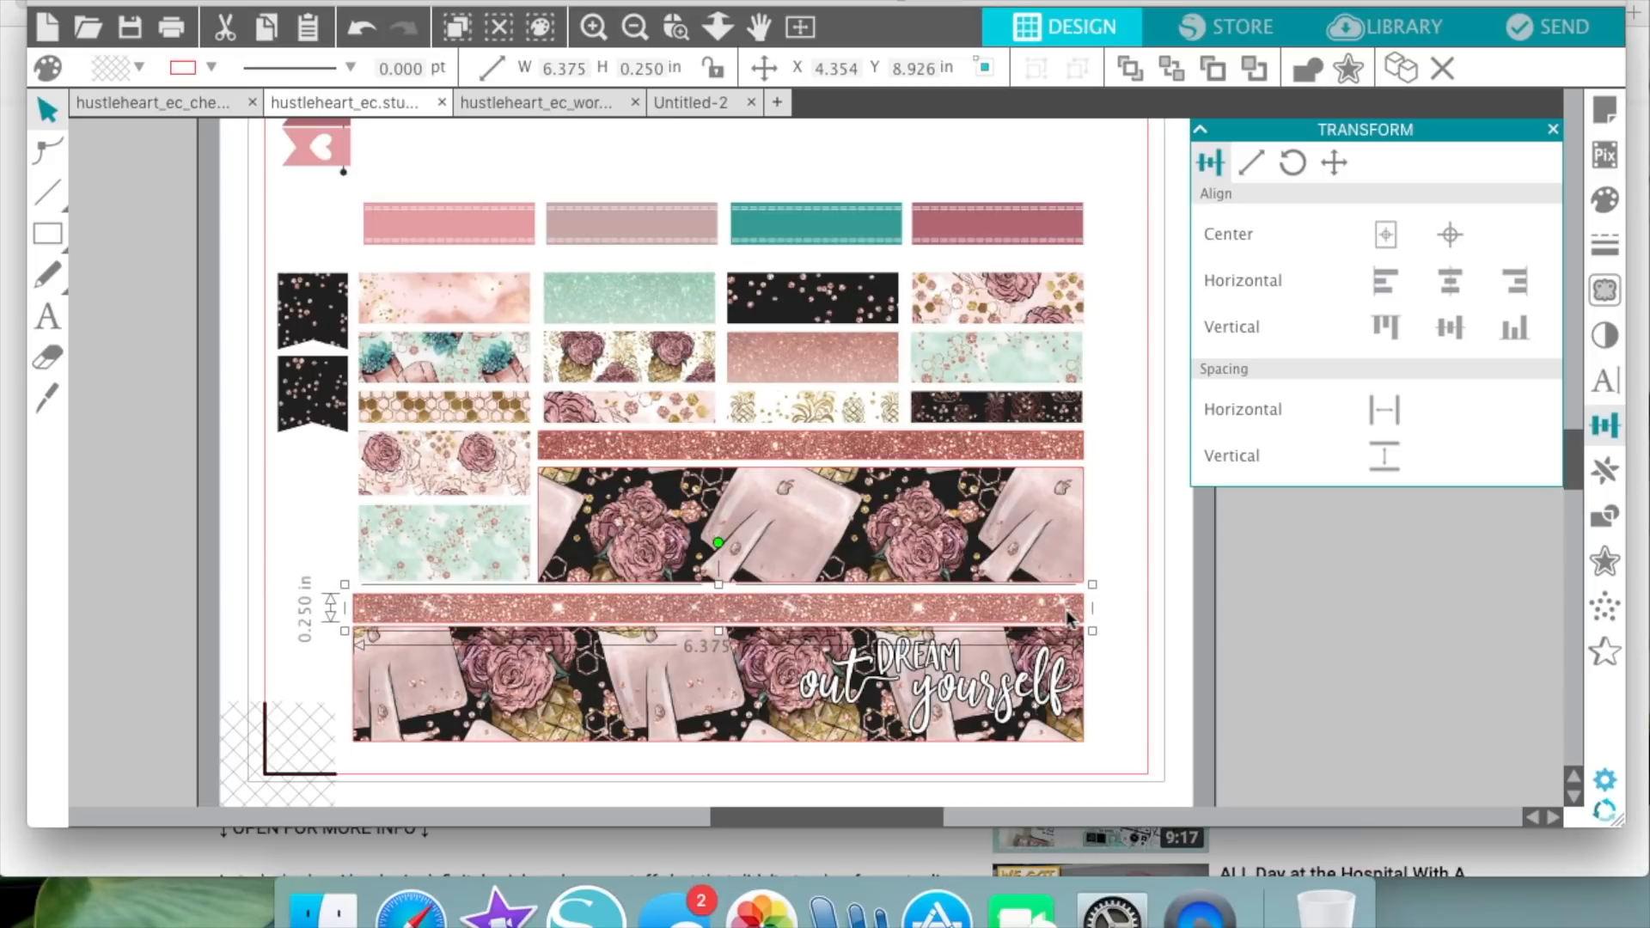
key("Down")
key("Down")
key("Down")
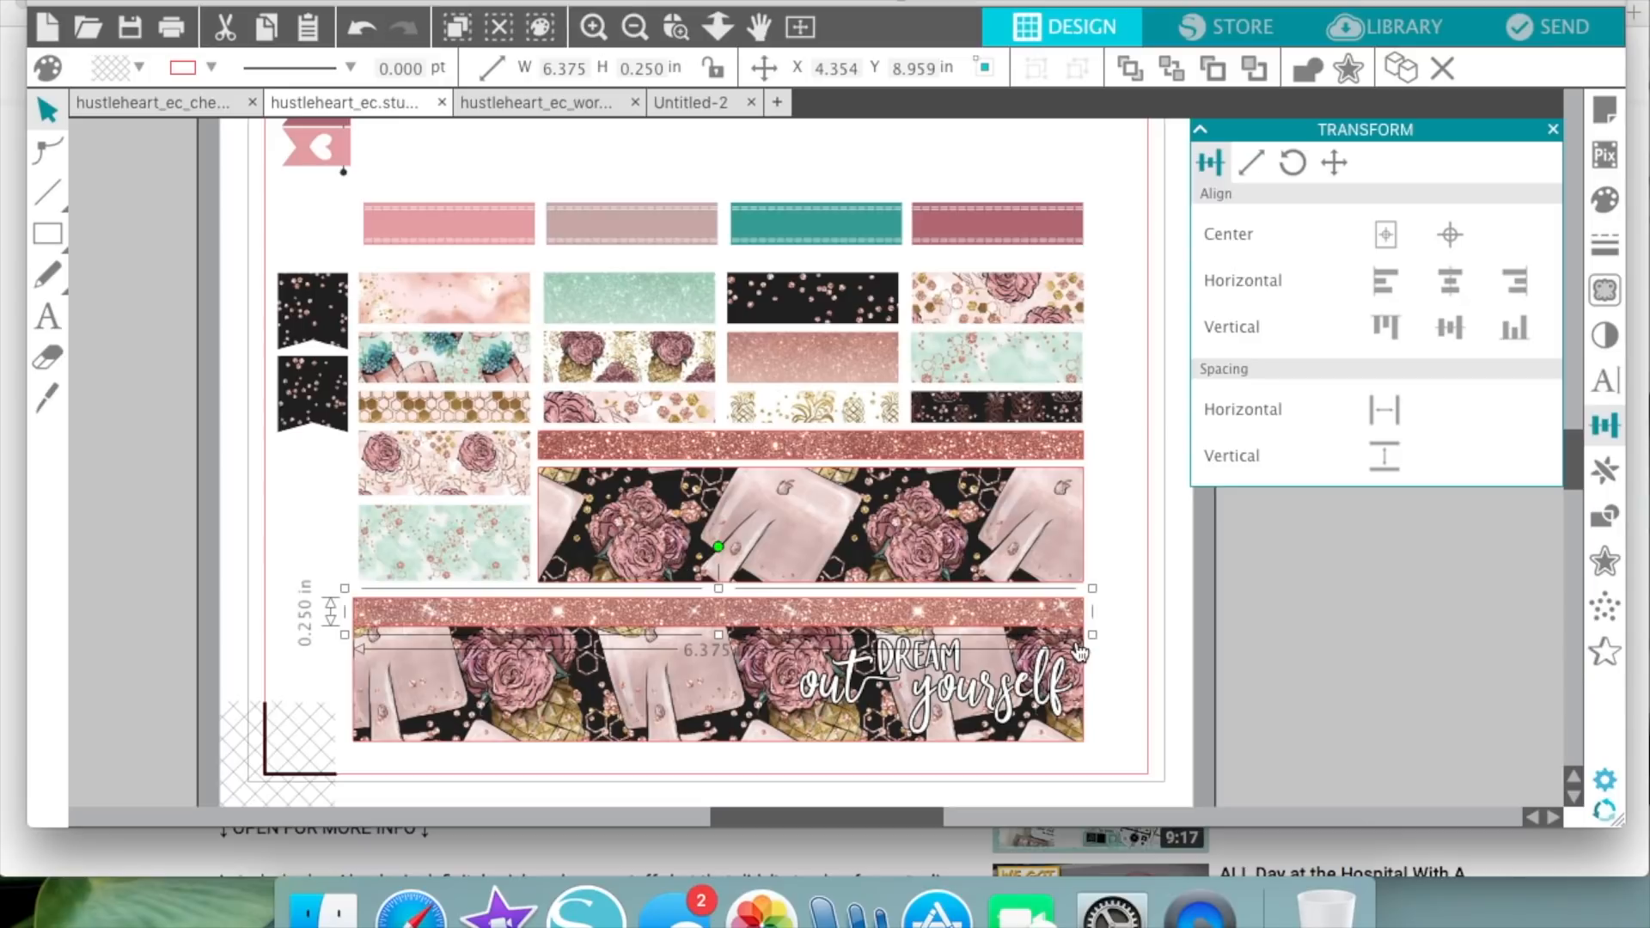
left_click(1020, 615, "shift")
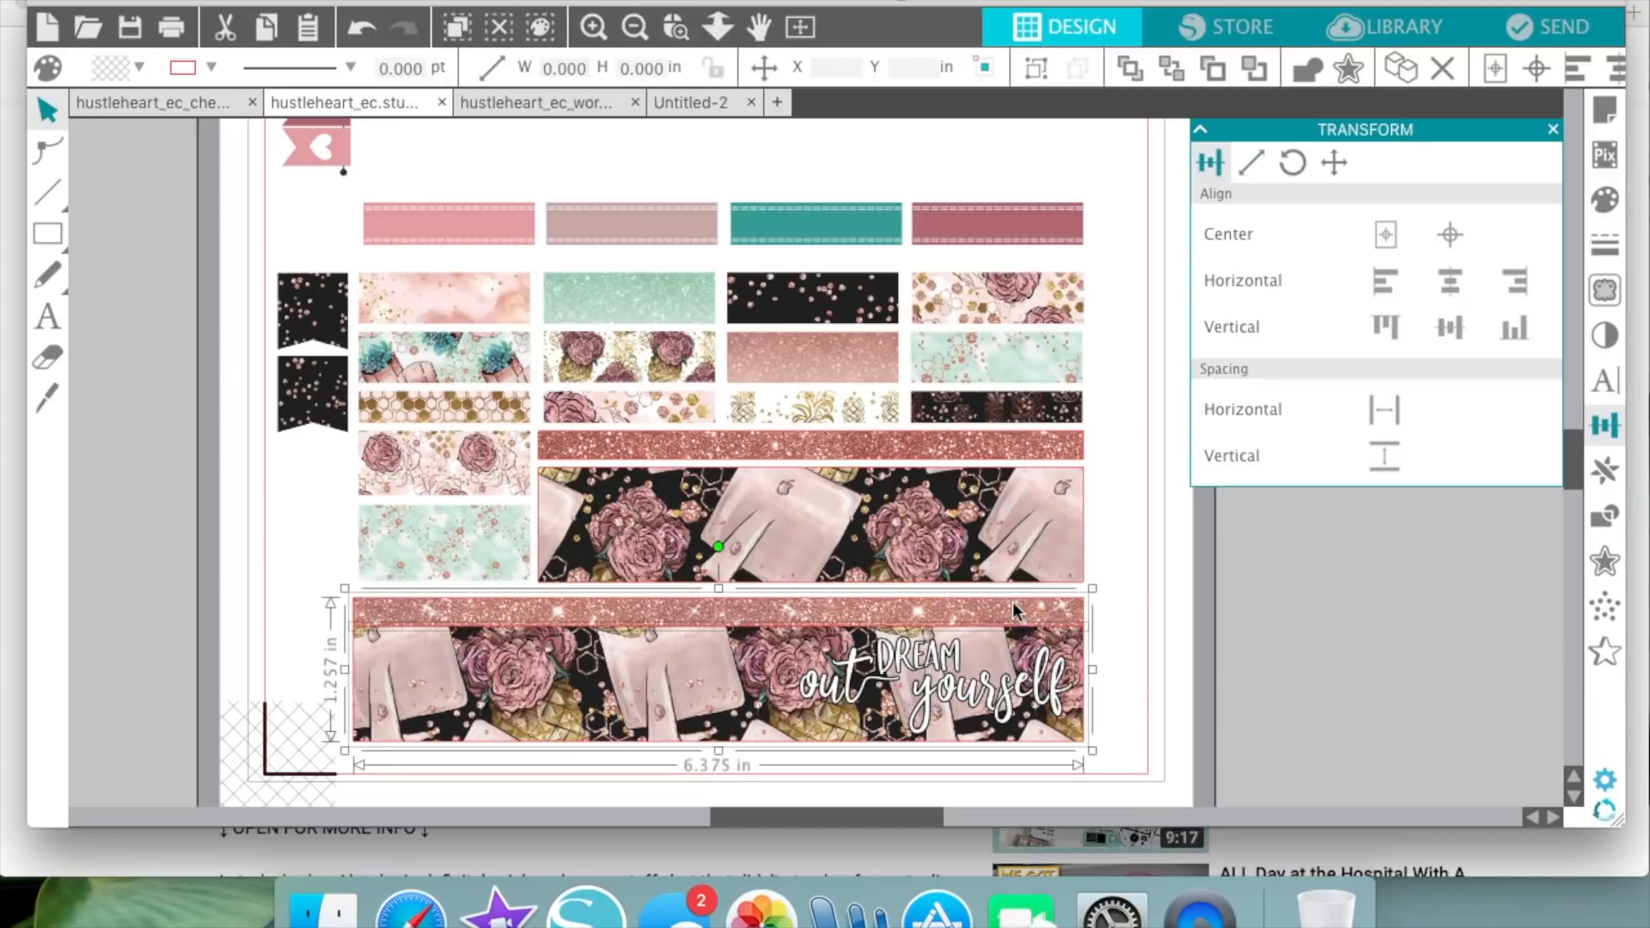
key("super+g")
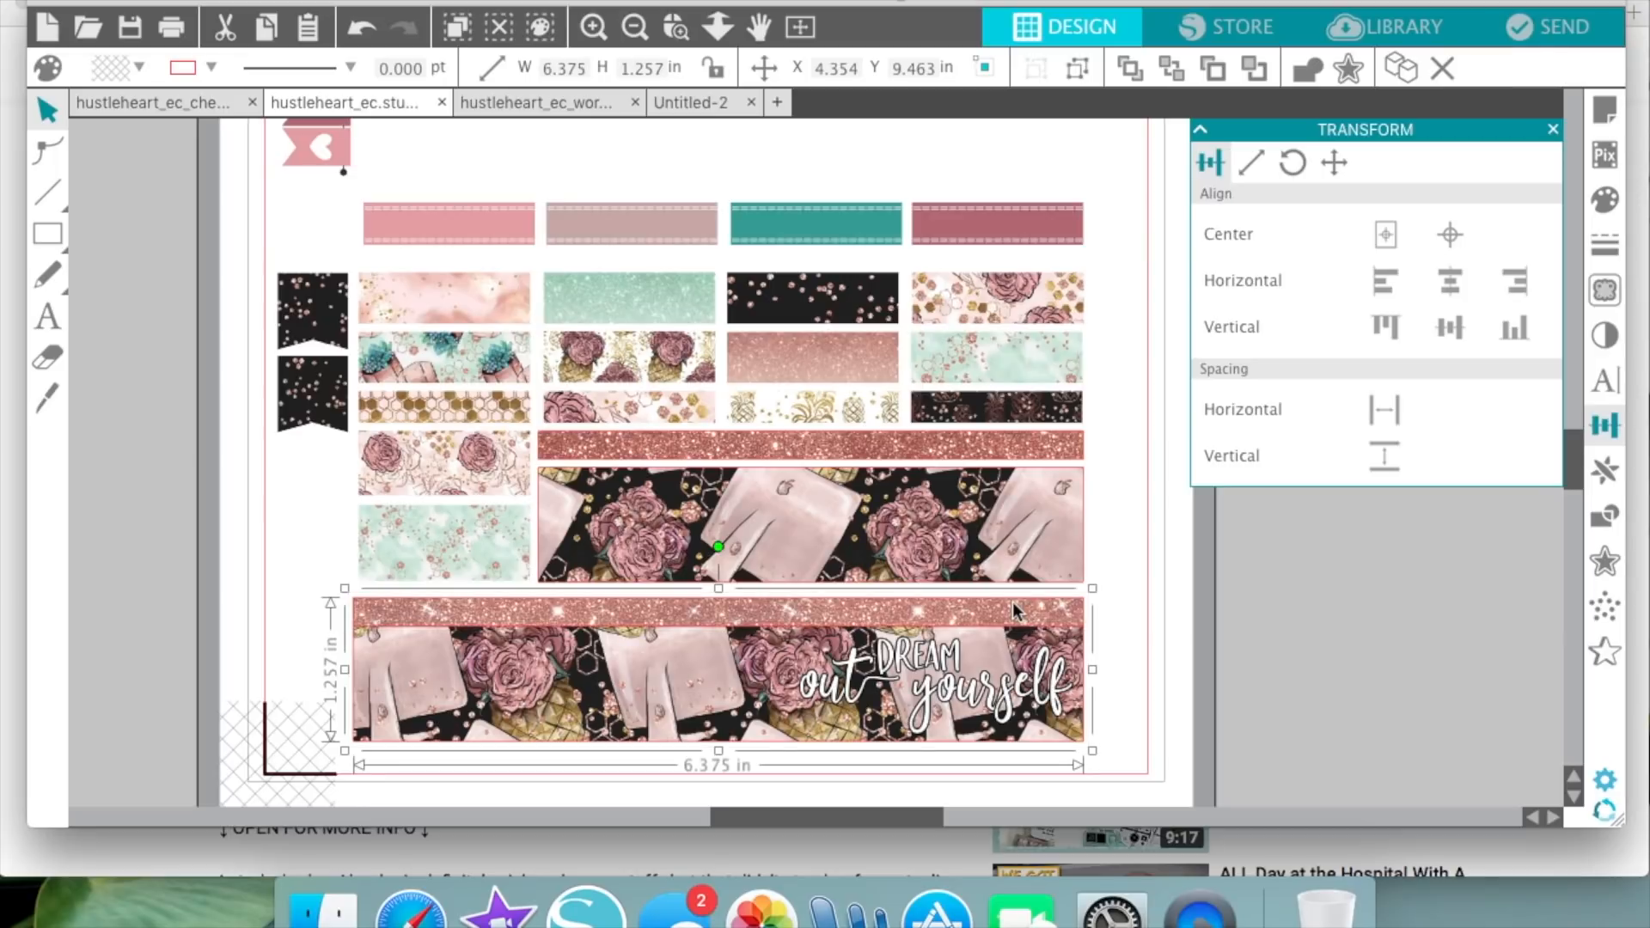
- Nudge the shorter glitter strip down against the floral washi strip below it and group the two
left_click(1049, 450)
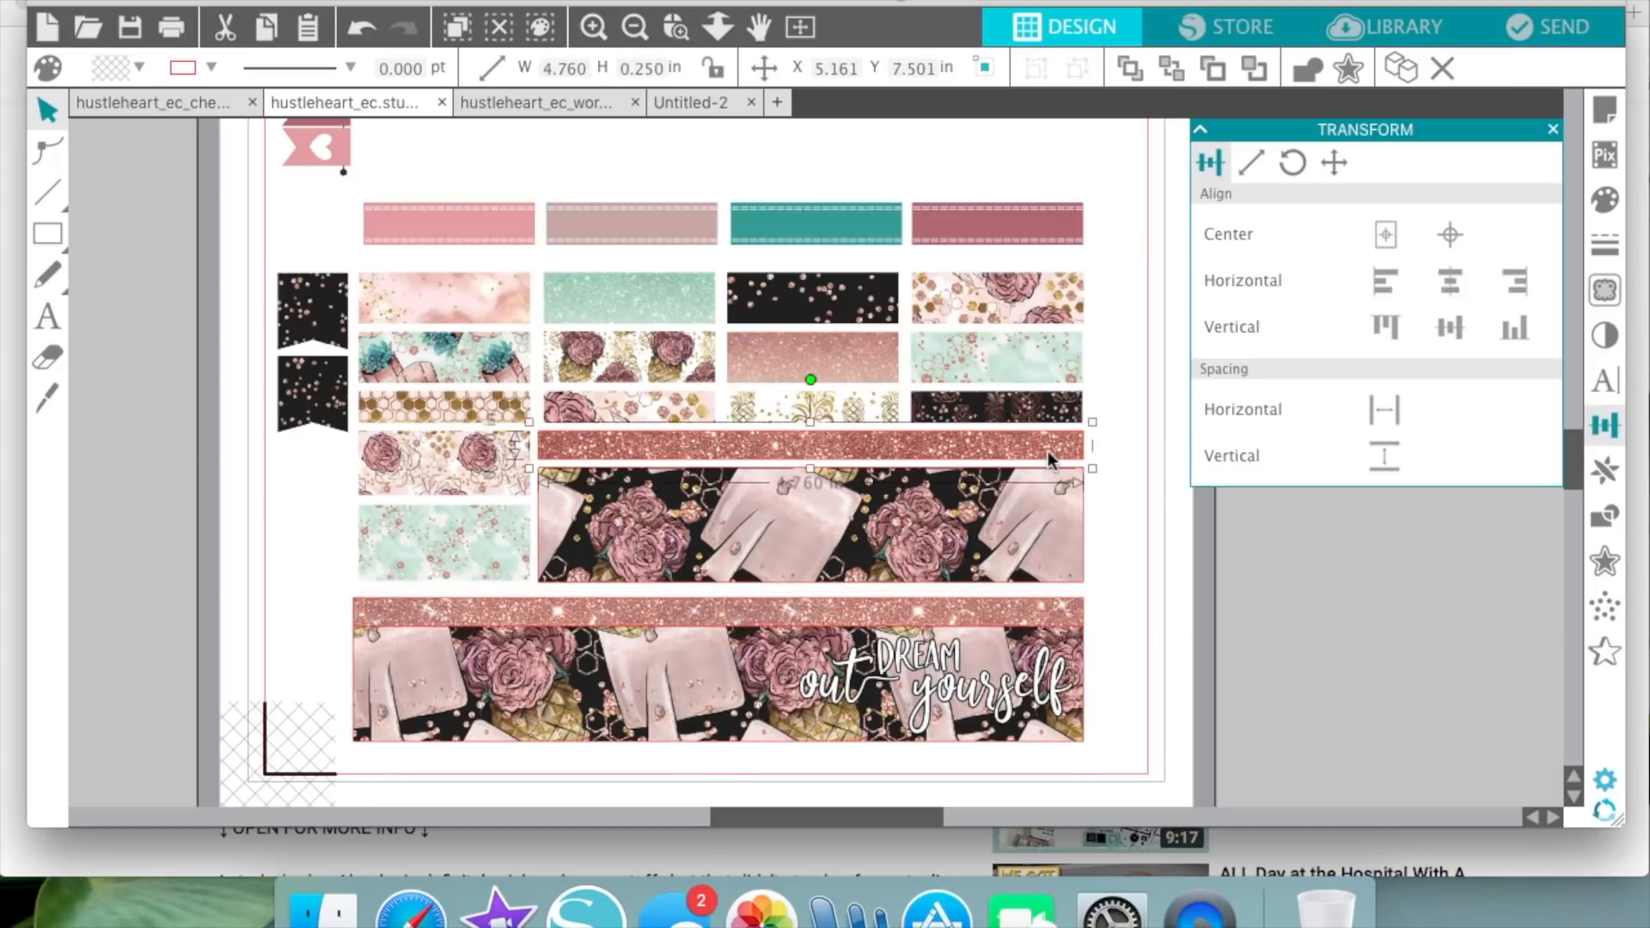
key("Down")
key("Down")
key("Down")
key("Down")
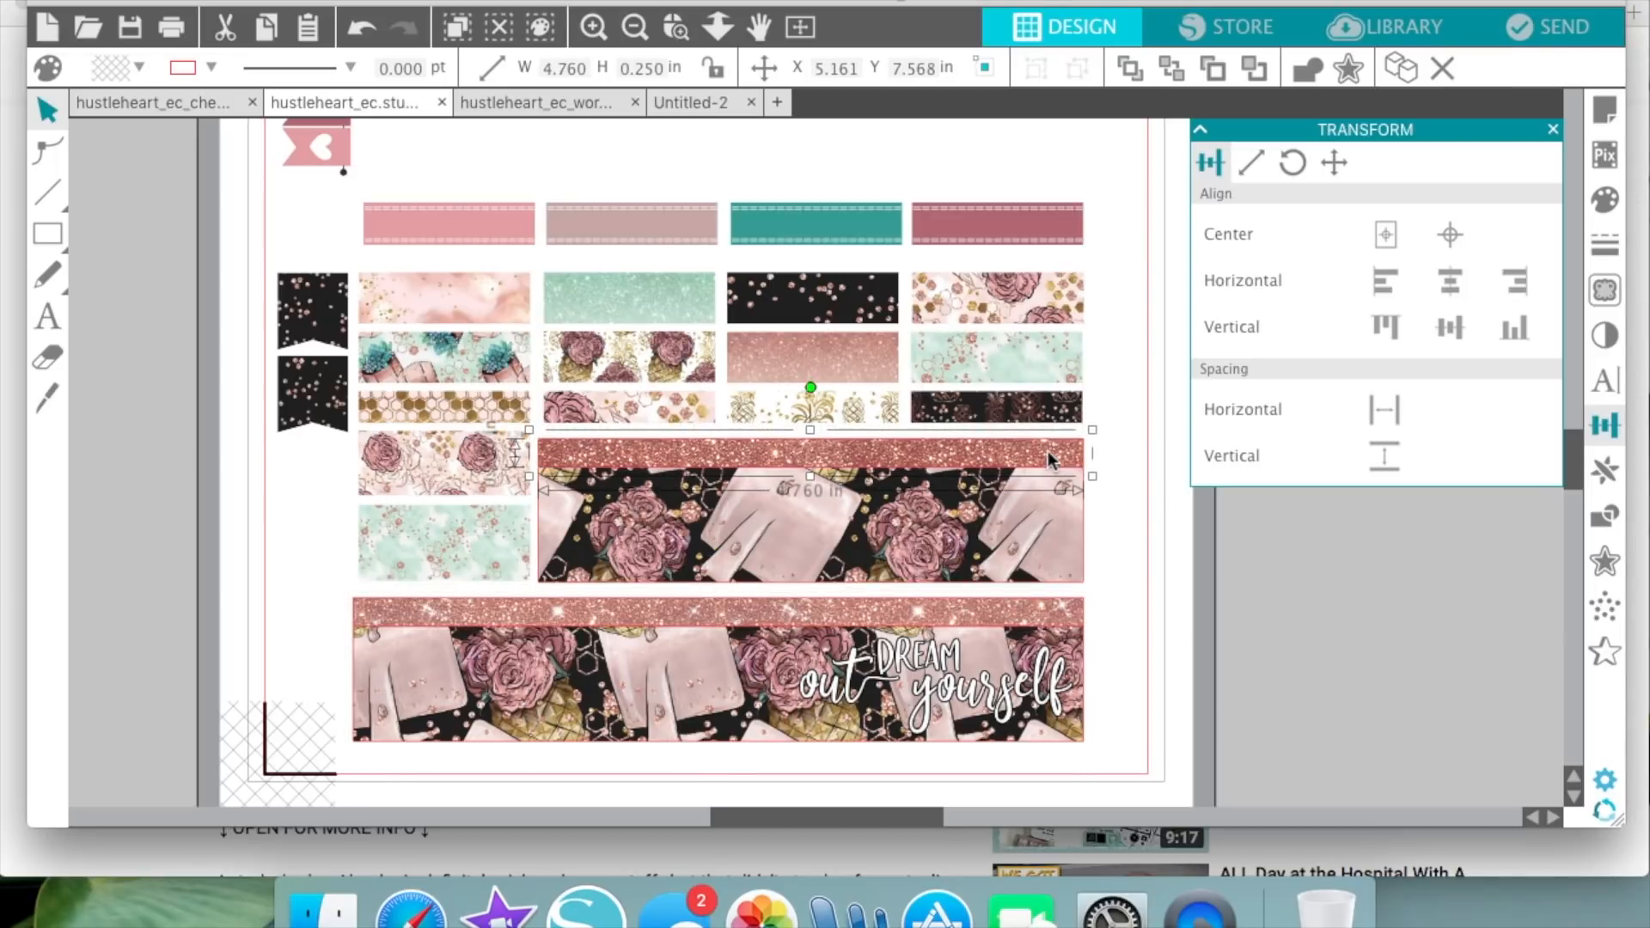
left_click(1074, 516, "shift")
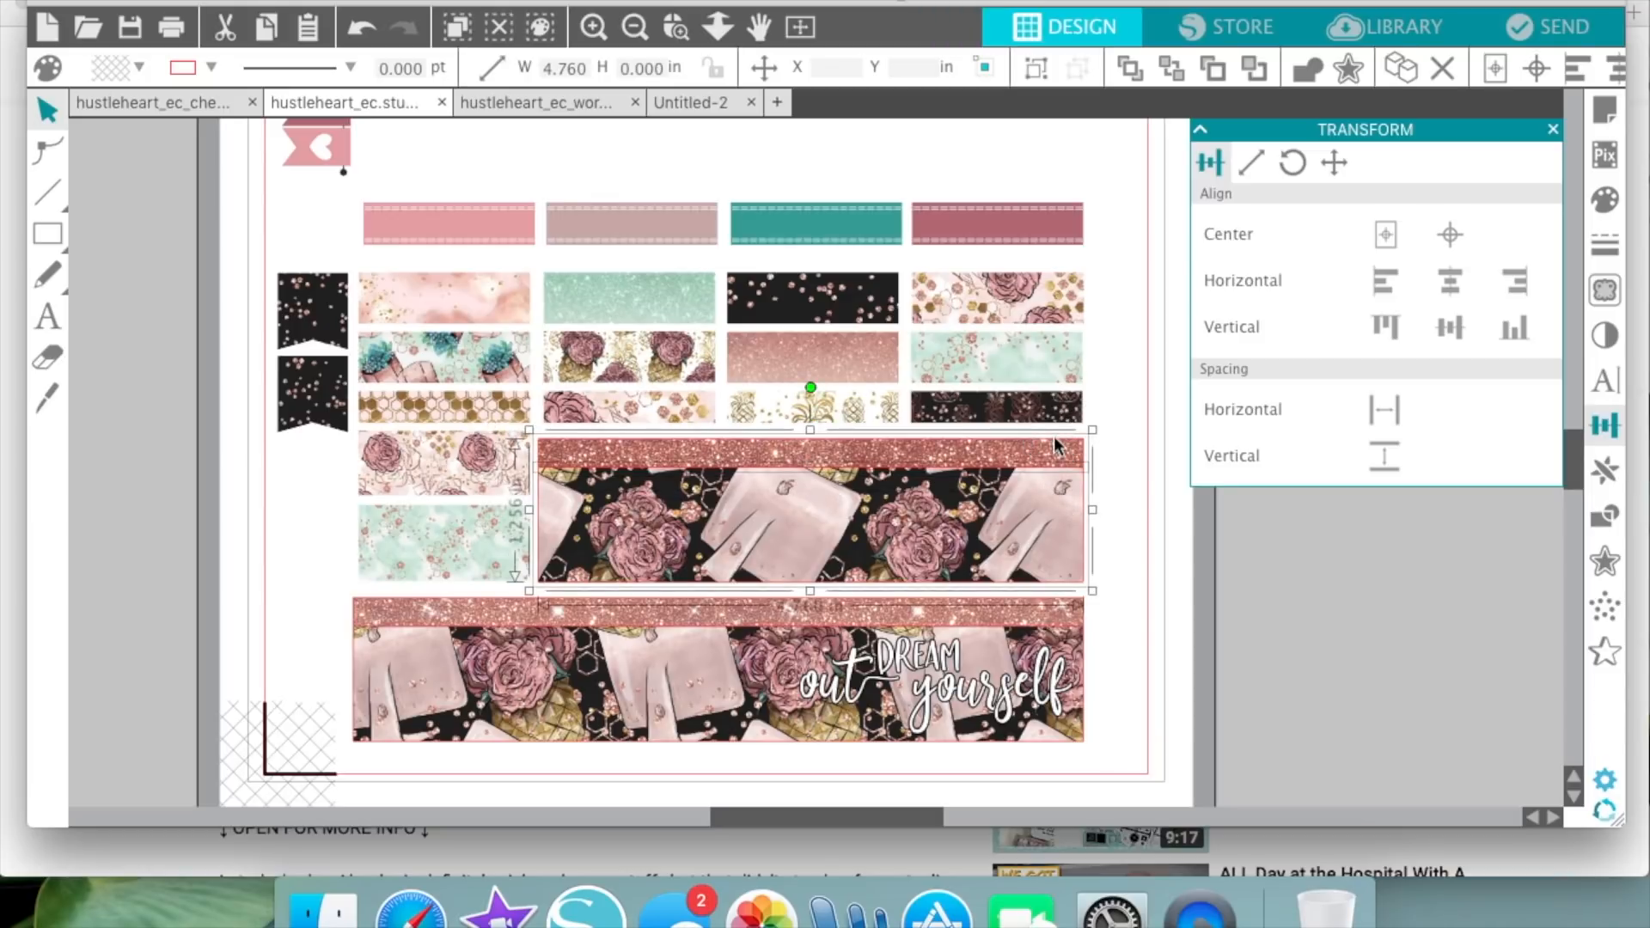
left_click(1035, 68)
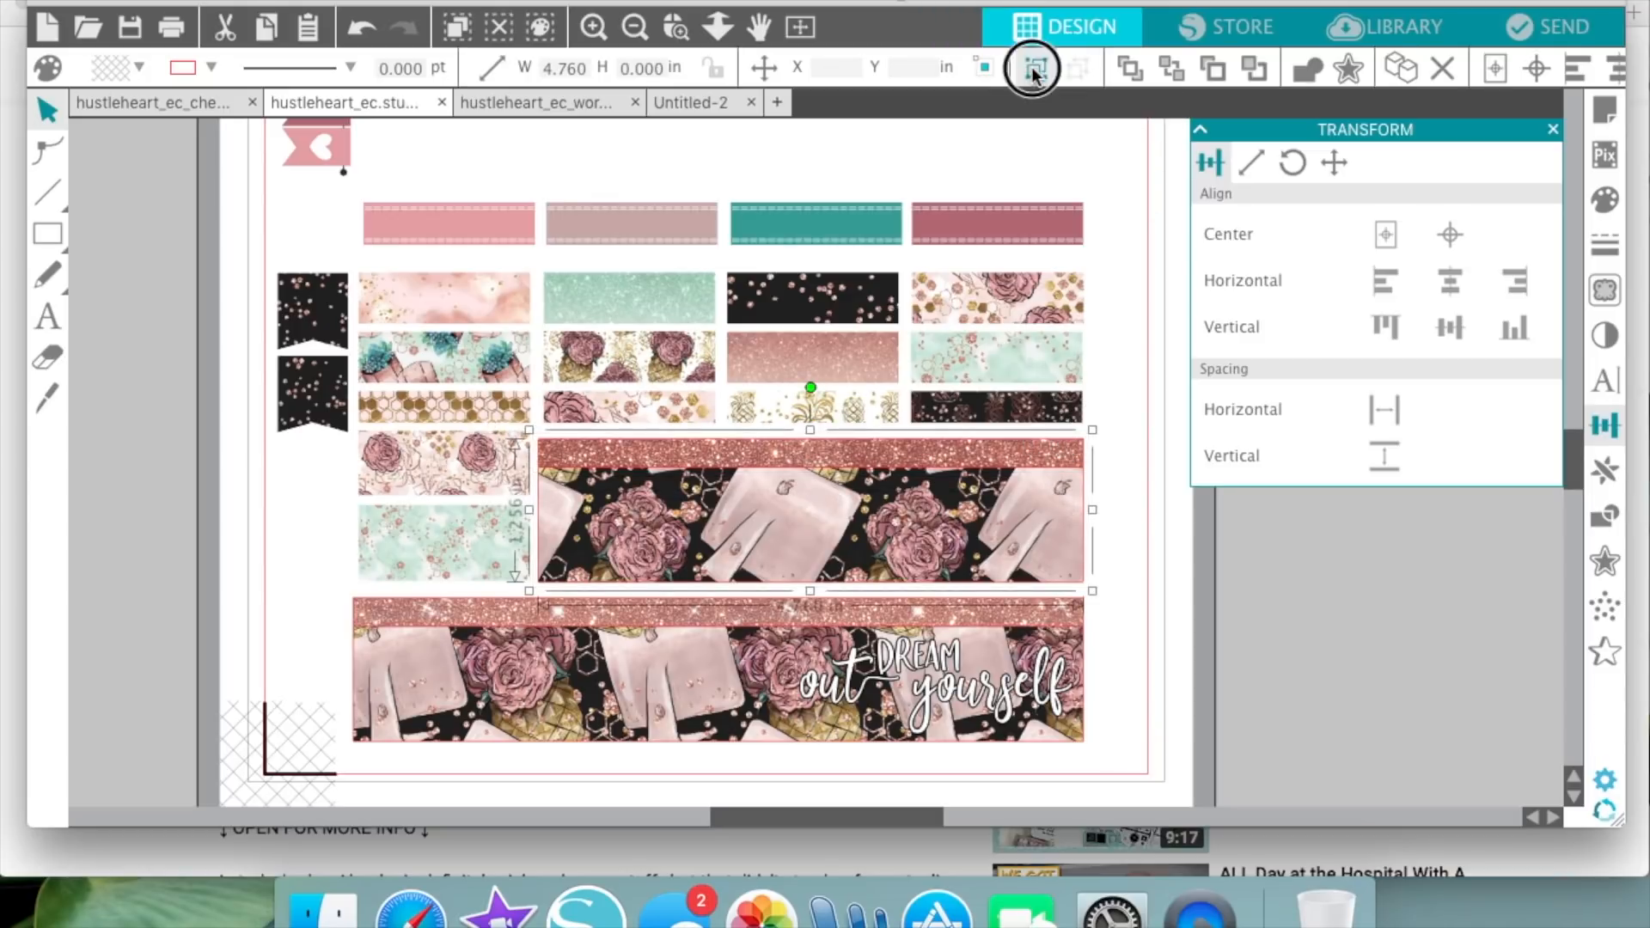
- Shift the two washi groups slightly, select both and cut them from the page
mouse_move(997, 523)
left_mouse_down()
mouse_move(1097, 527)
mouse_move(988, 489)
mouse_move(999, 503)
mouse_move(979, 520)
left_mouse_up()
left_click_drag(962, 643, 1002, 647)
left_click(1004, 521)
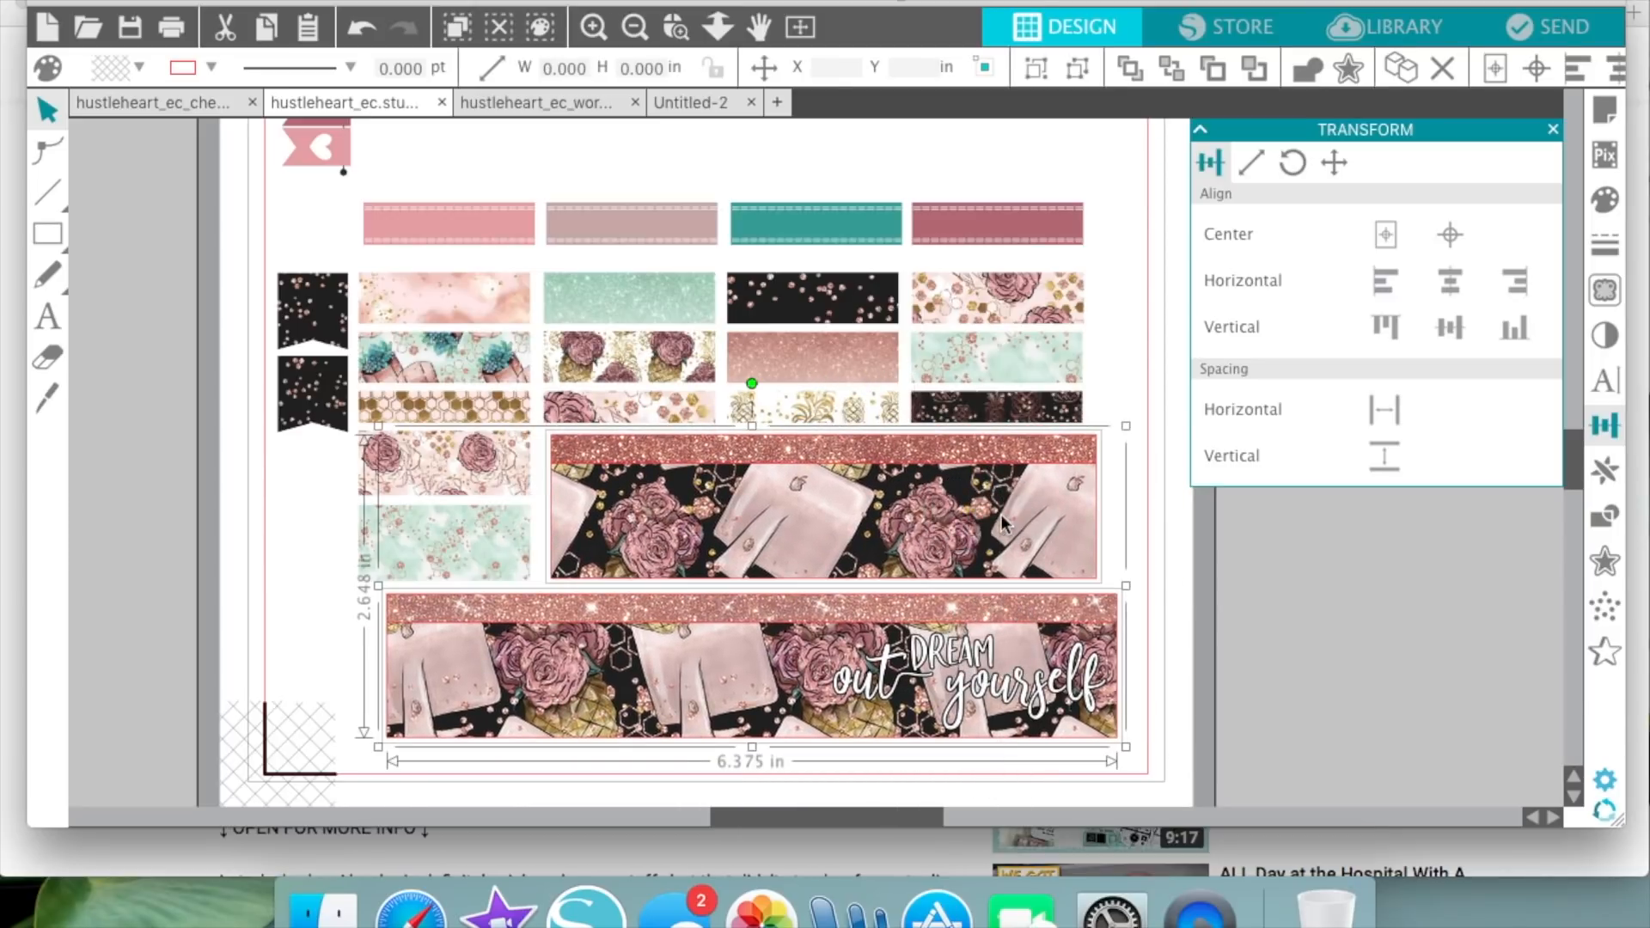
key("super+x")
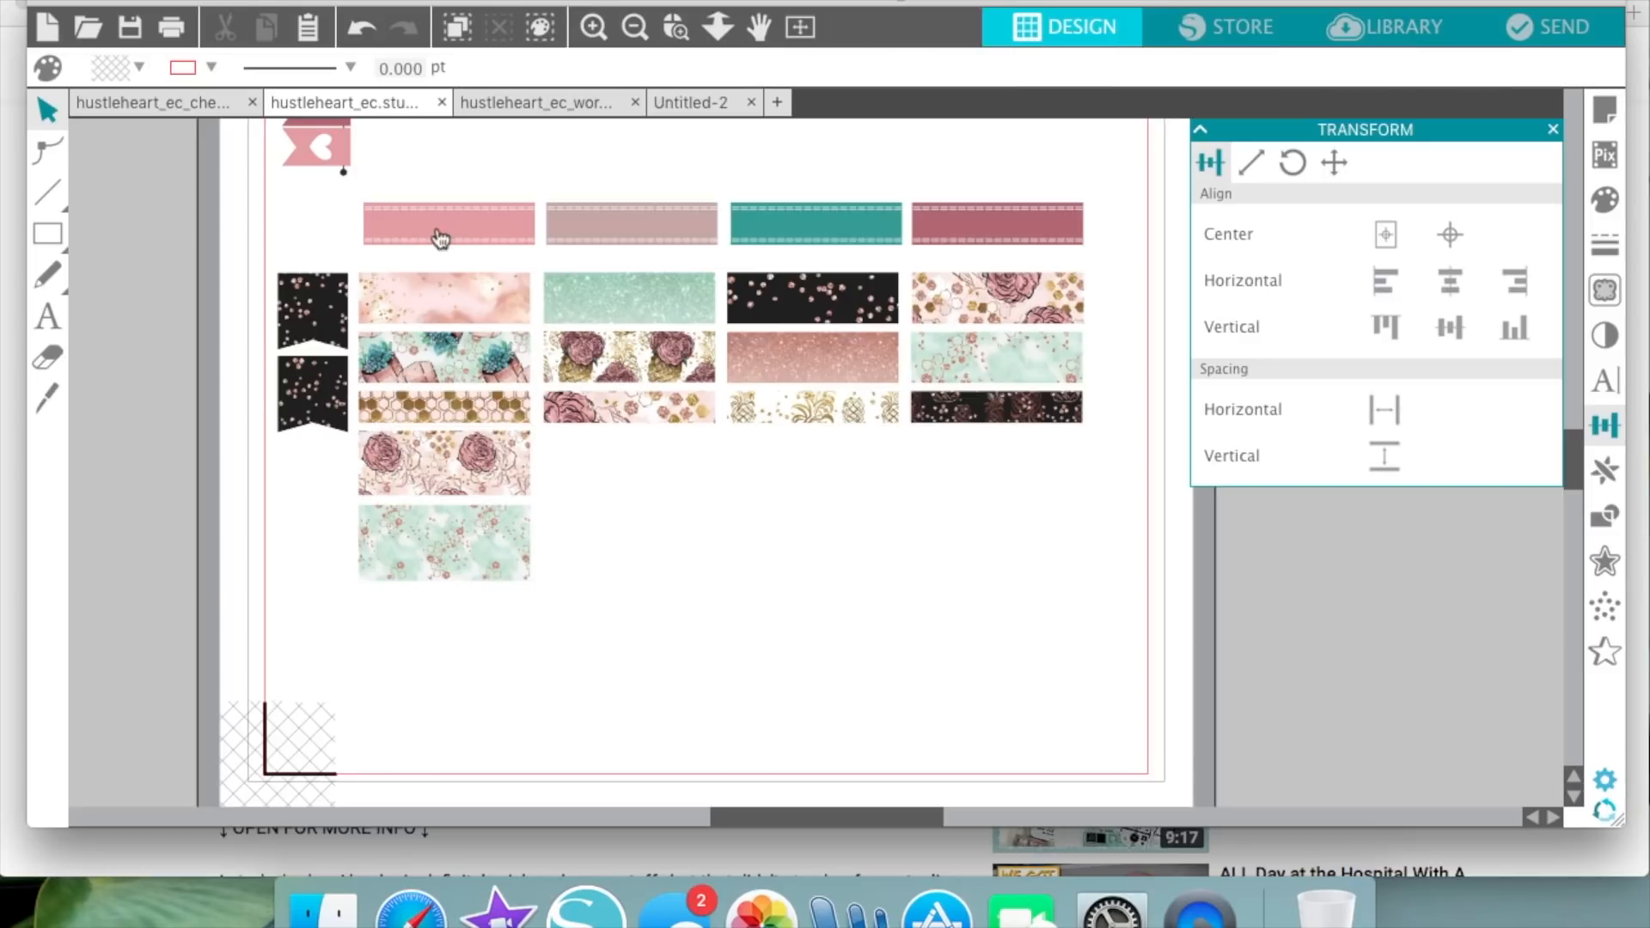
- Paste the washi groups into Untitled-2, place them in the print area's lower right corner and align their right edges
left_click(696, 101)
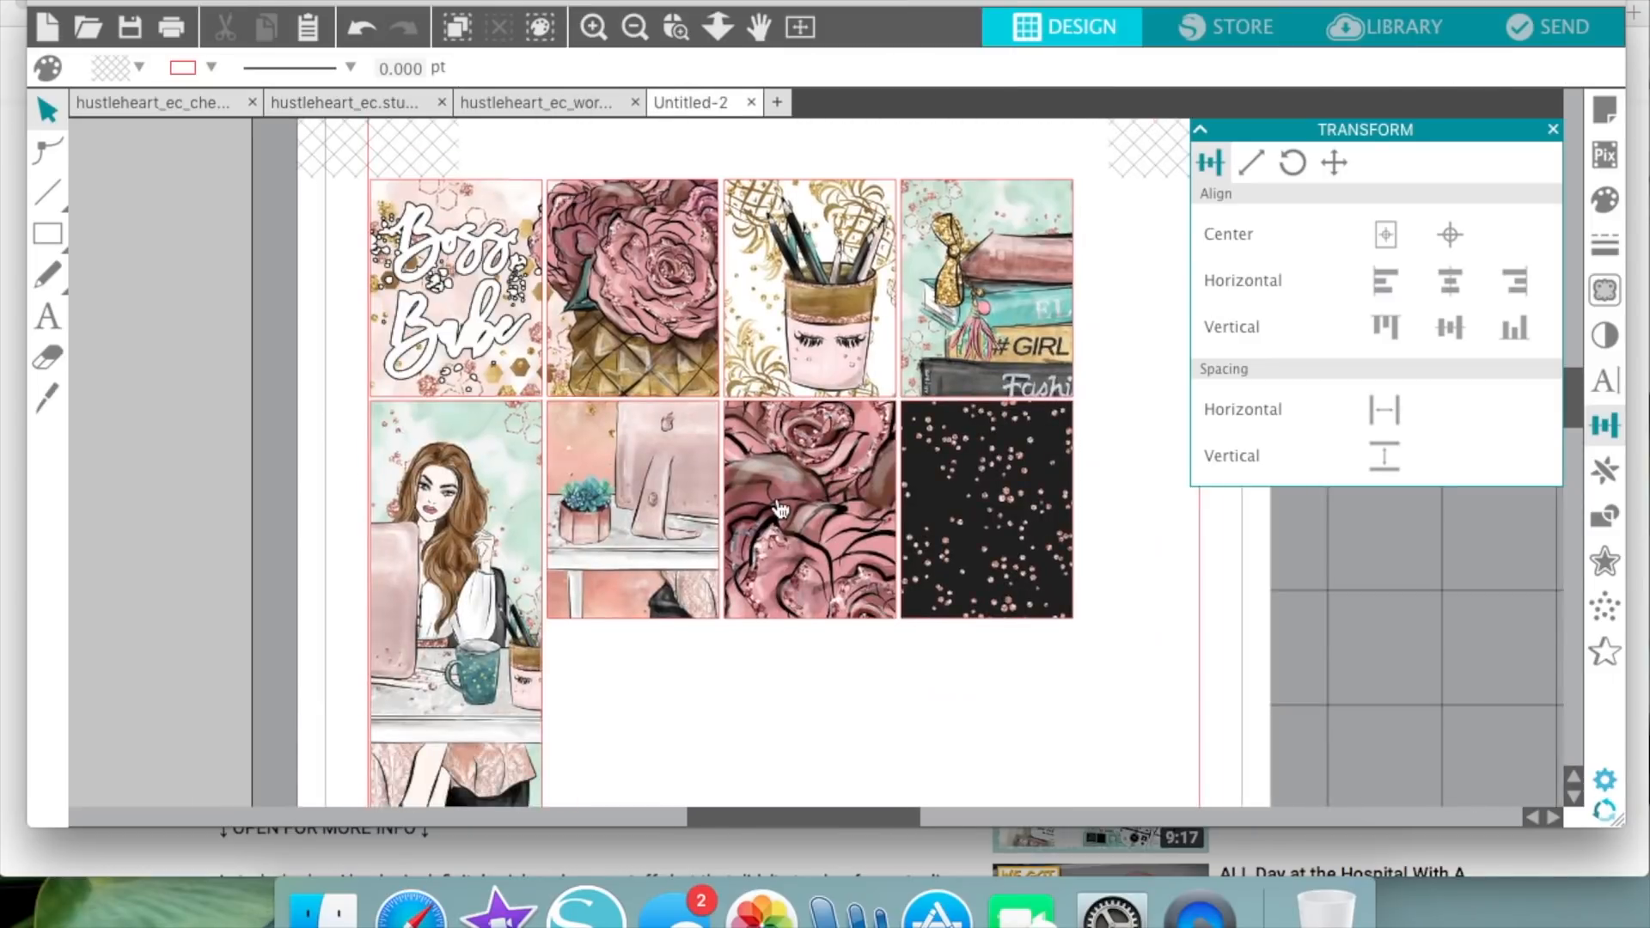
scroll(778, 508, "down", 5)
key("super+v")
left_click_drag(907, 571, 795, 491)
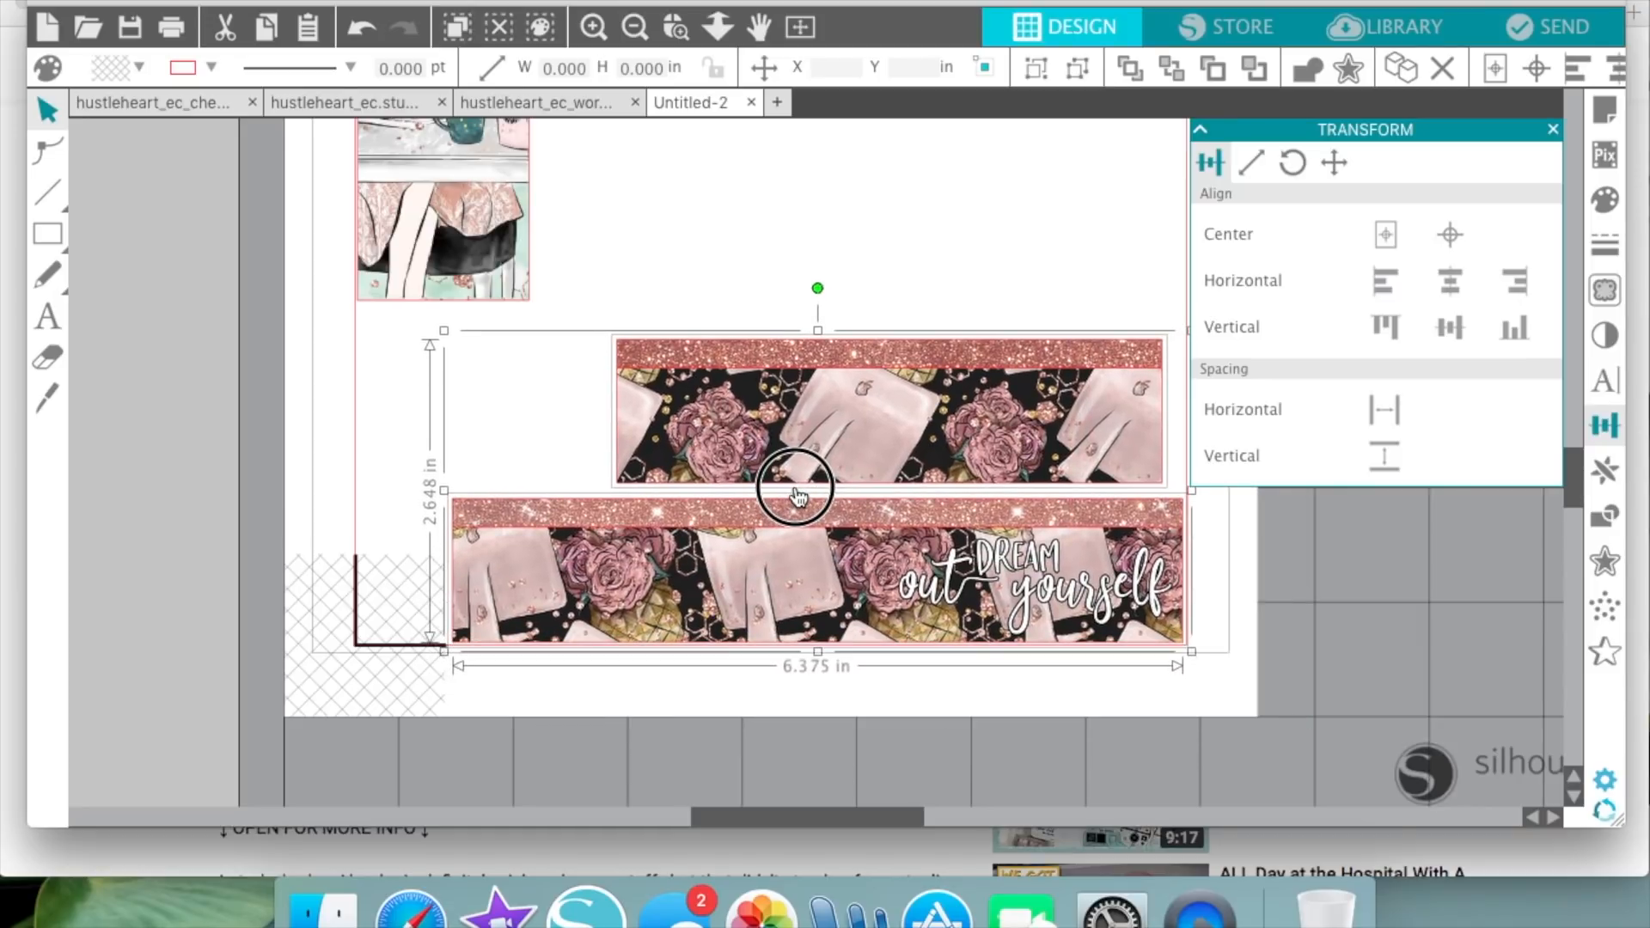
key("Right")
key("Right")
key("Down")
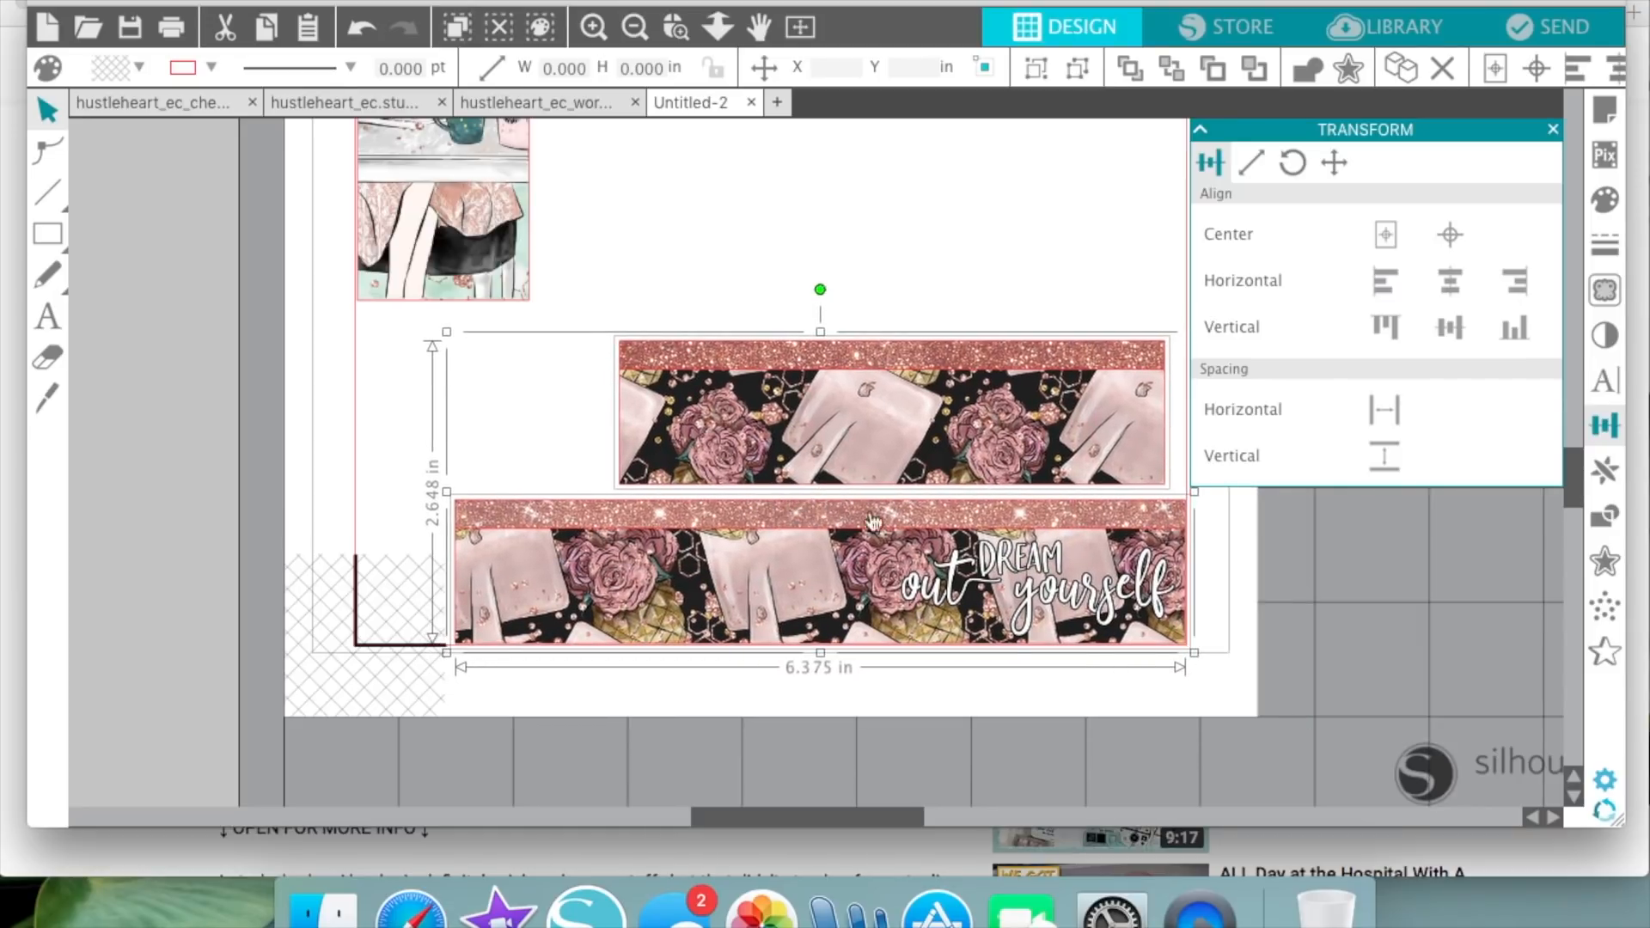
scroll(1099, 698, "right", 5)
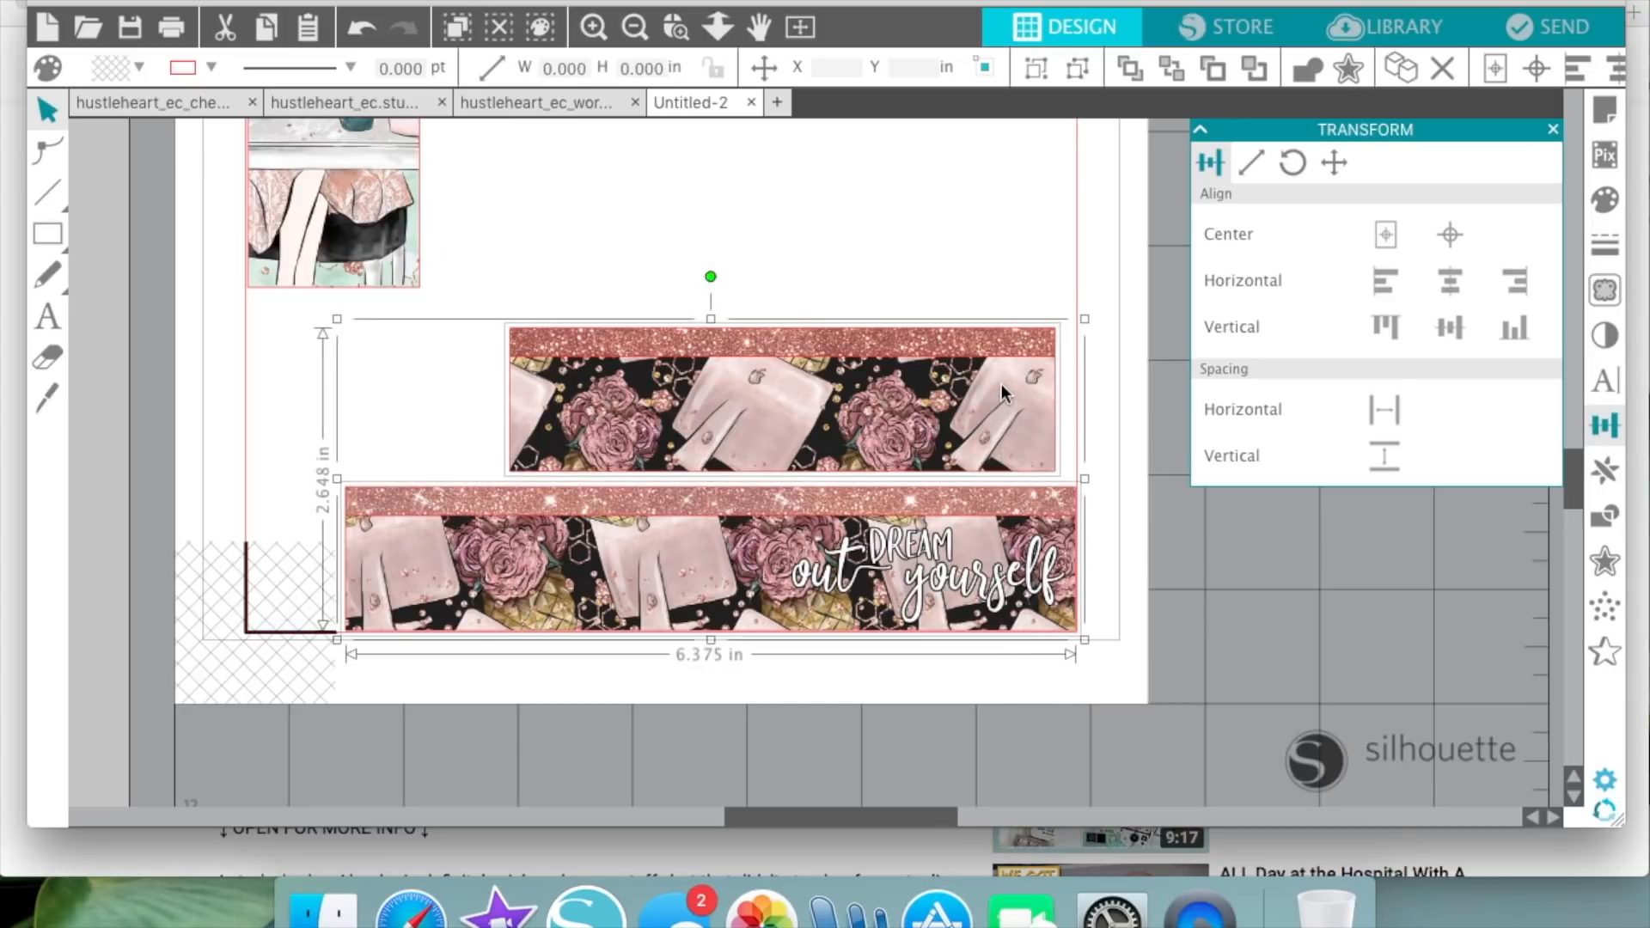
left_click(1514, 281)
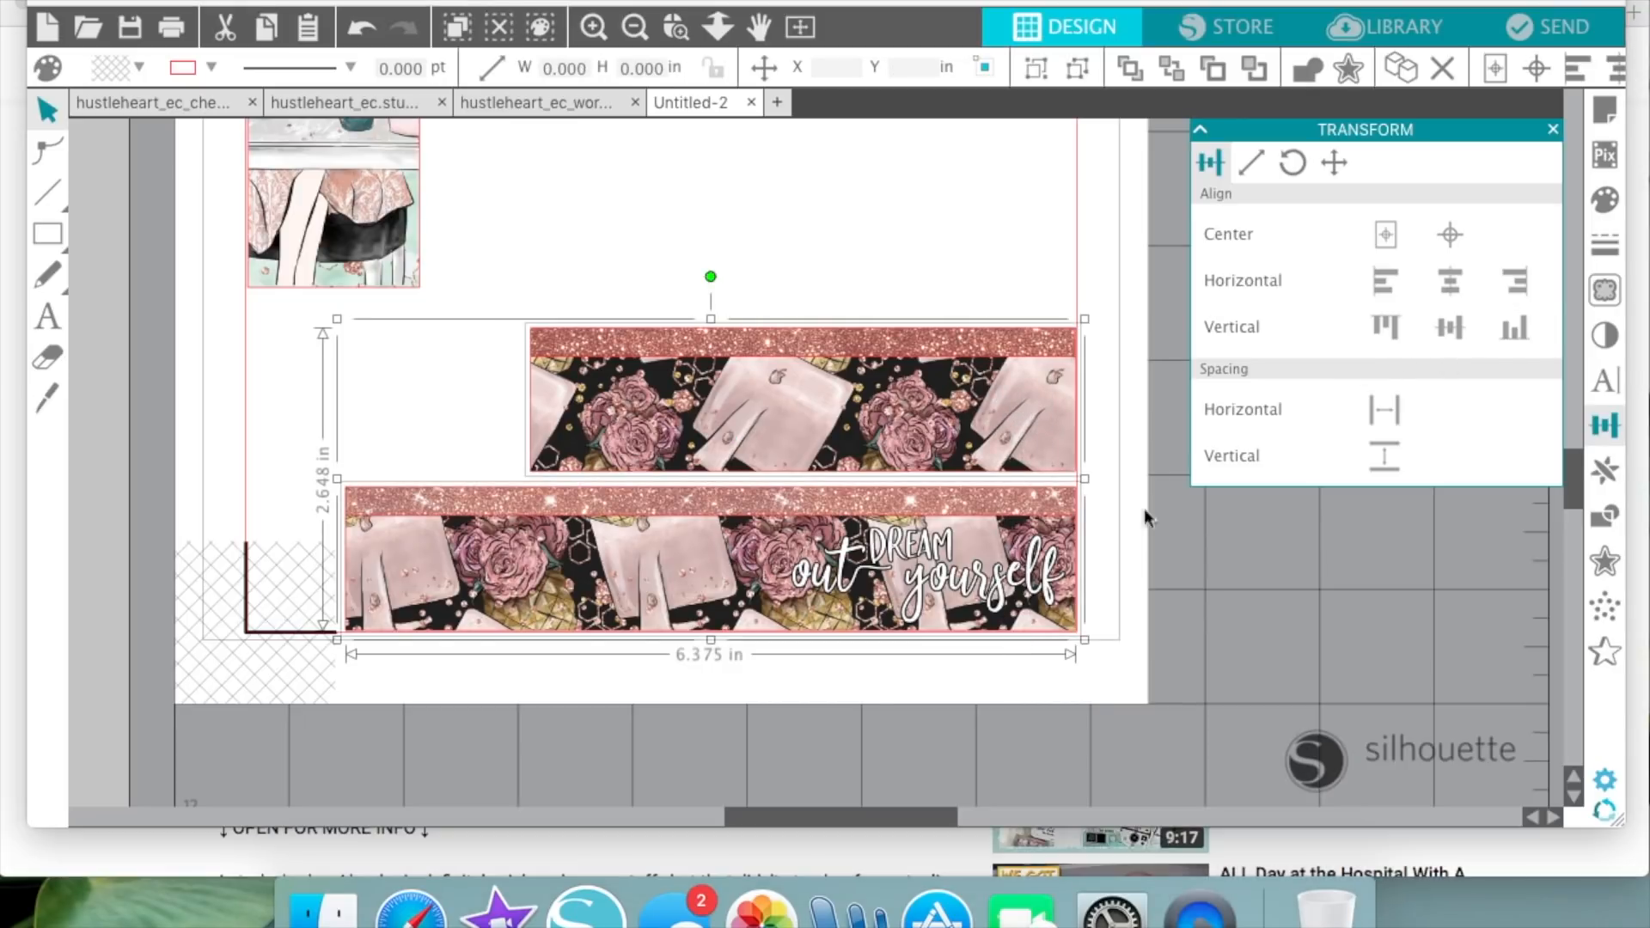
- Nudge the shorter washi group down to narrow its gap to the "Dream out yourself" group
left_click(1093, 541)
left_click(1040, 422)
key("Down")
key("Down")
key("Down")
key("Down")
key("Down")
key("Down")
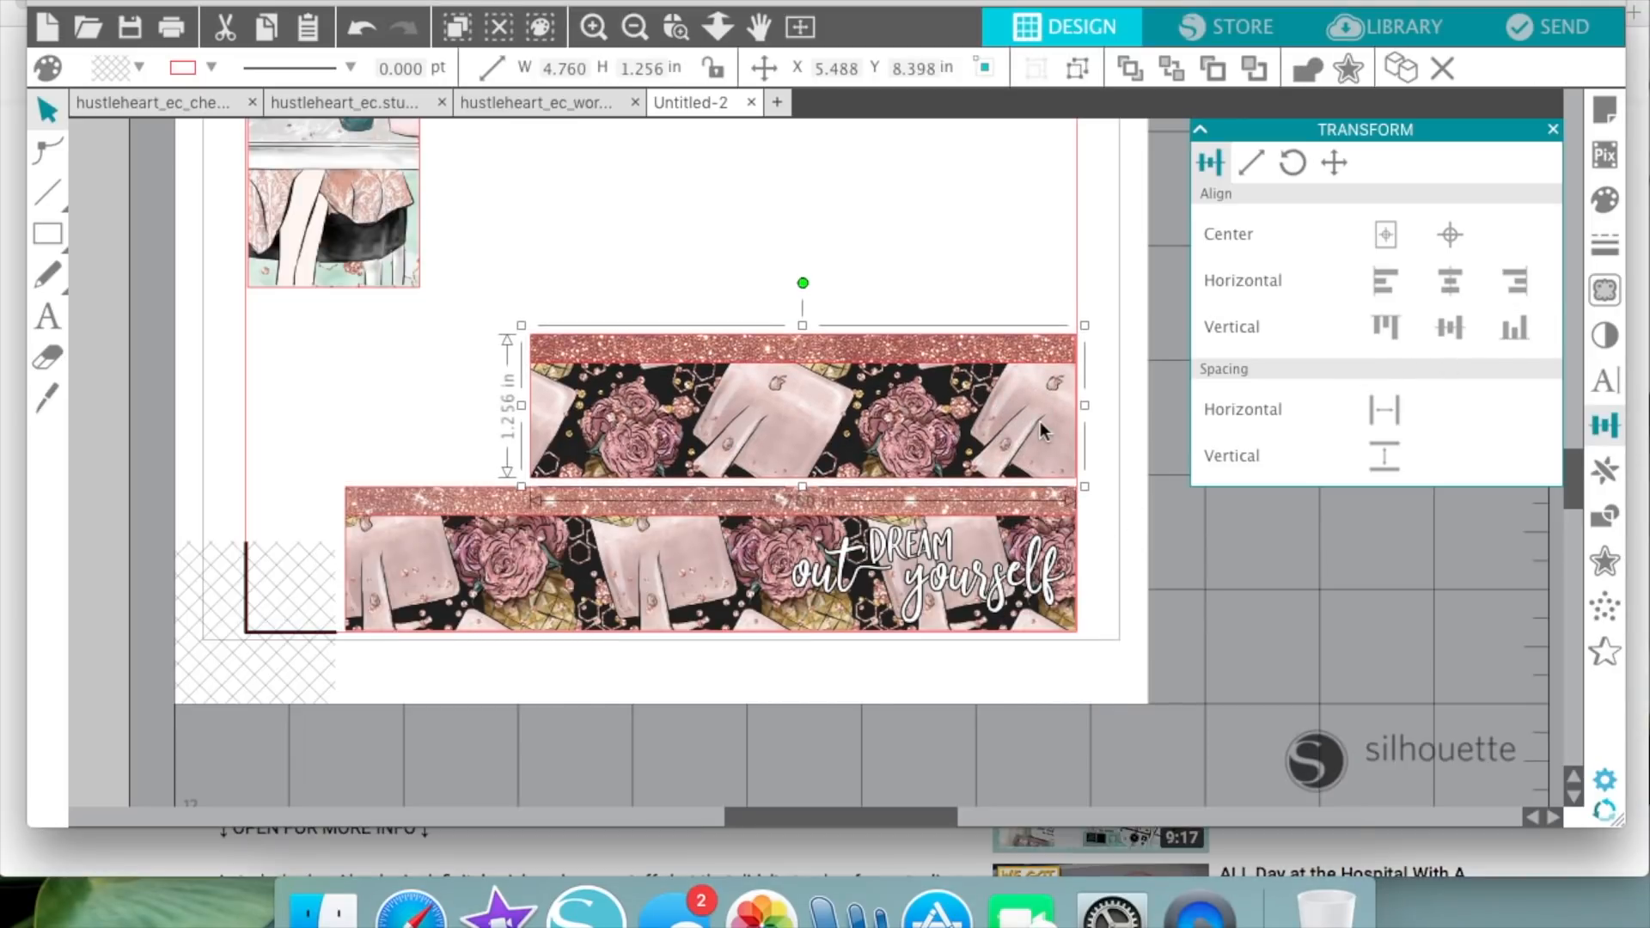
key("Down")
key("Down")
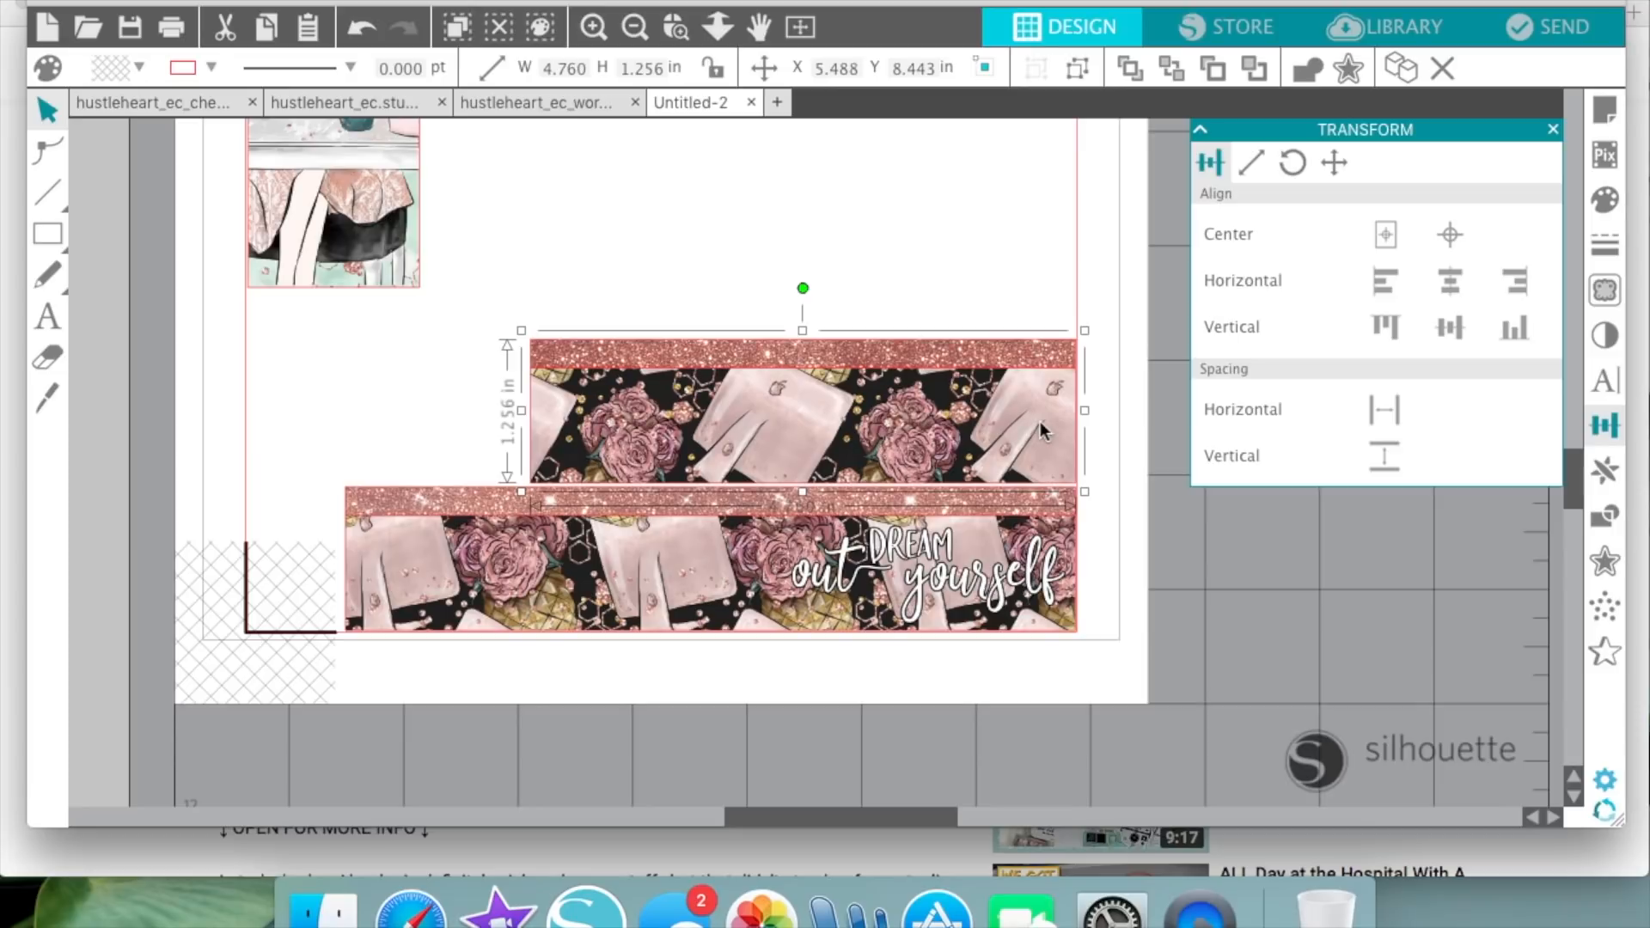
left_click(1136, 542)
- Select all stickers on the page, go to the Send view and set their cut action to Cut Edge
scroll(1135, 541, "up", 5)
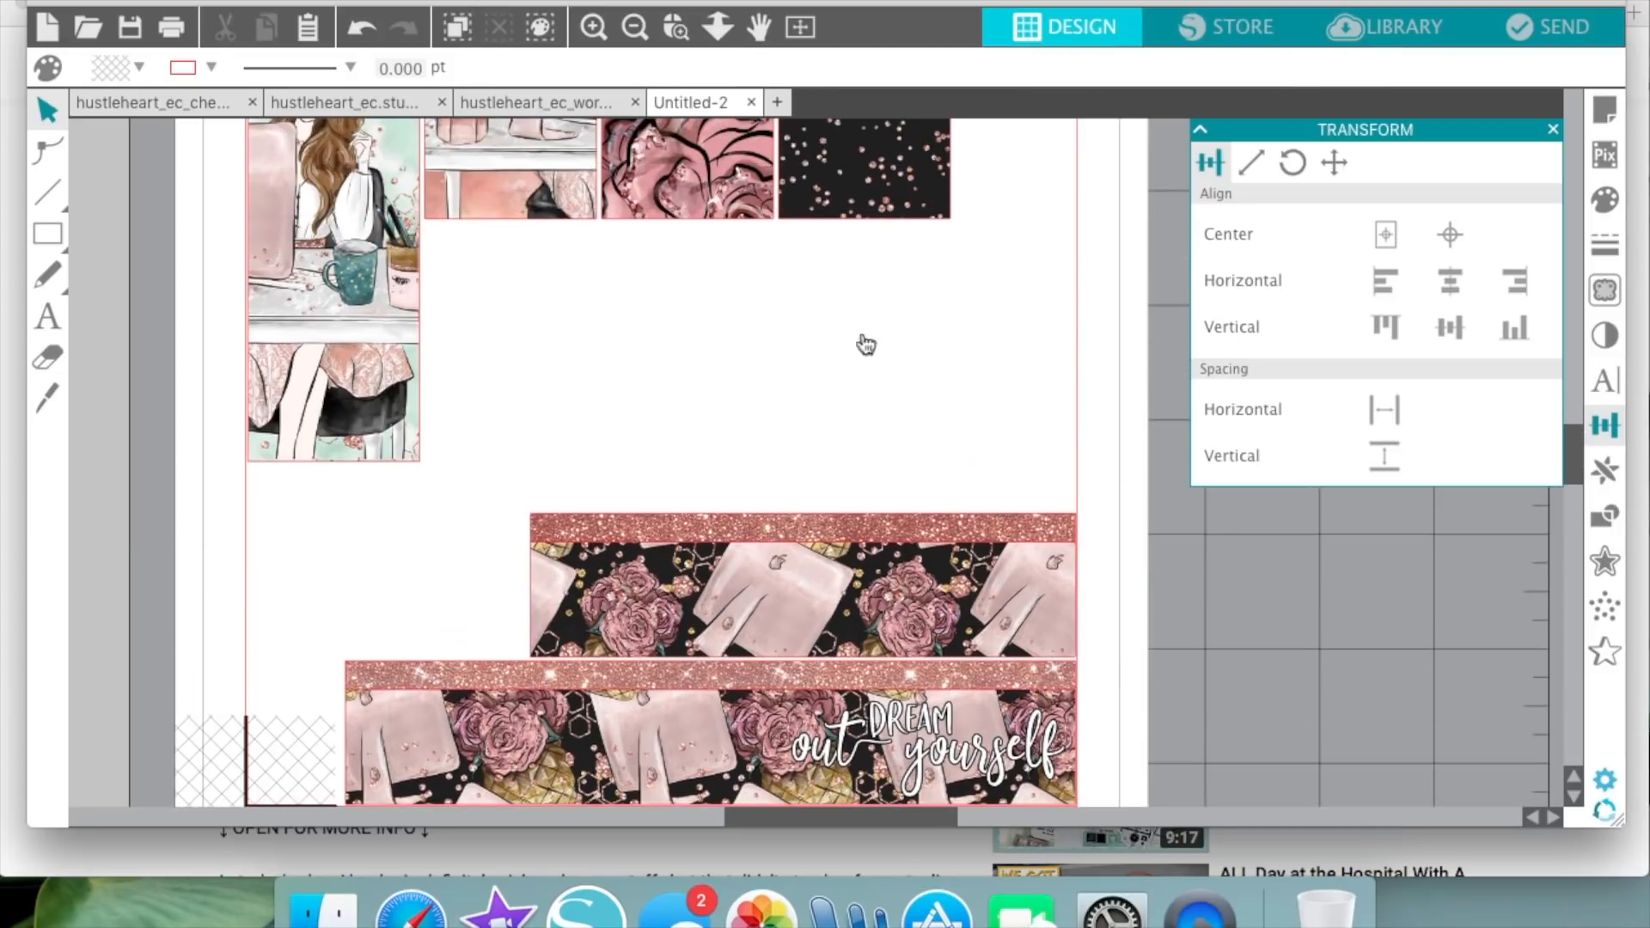
left_click(636, 28)
left_click(636, 27)
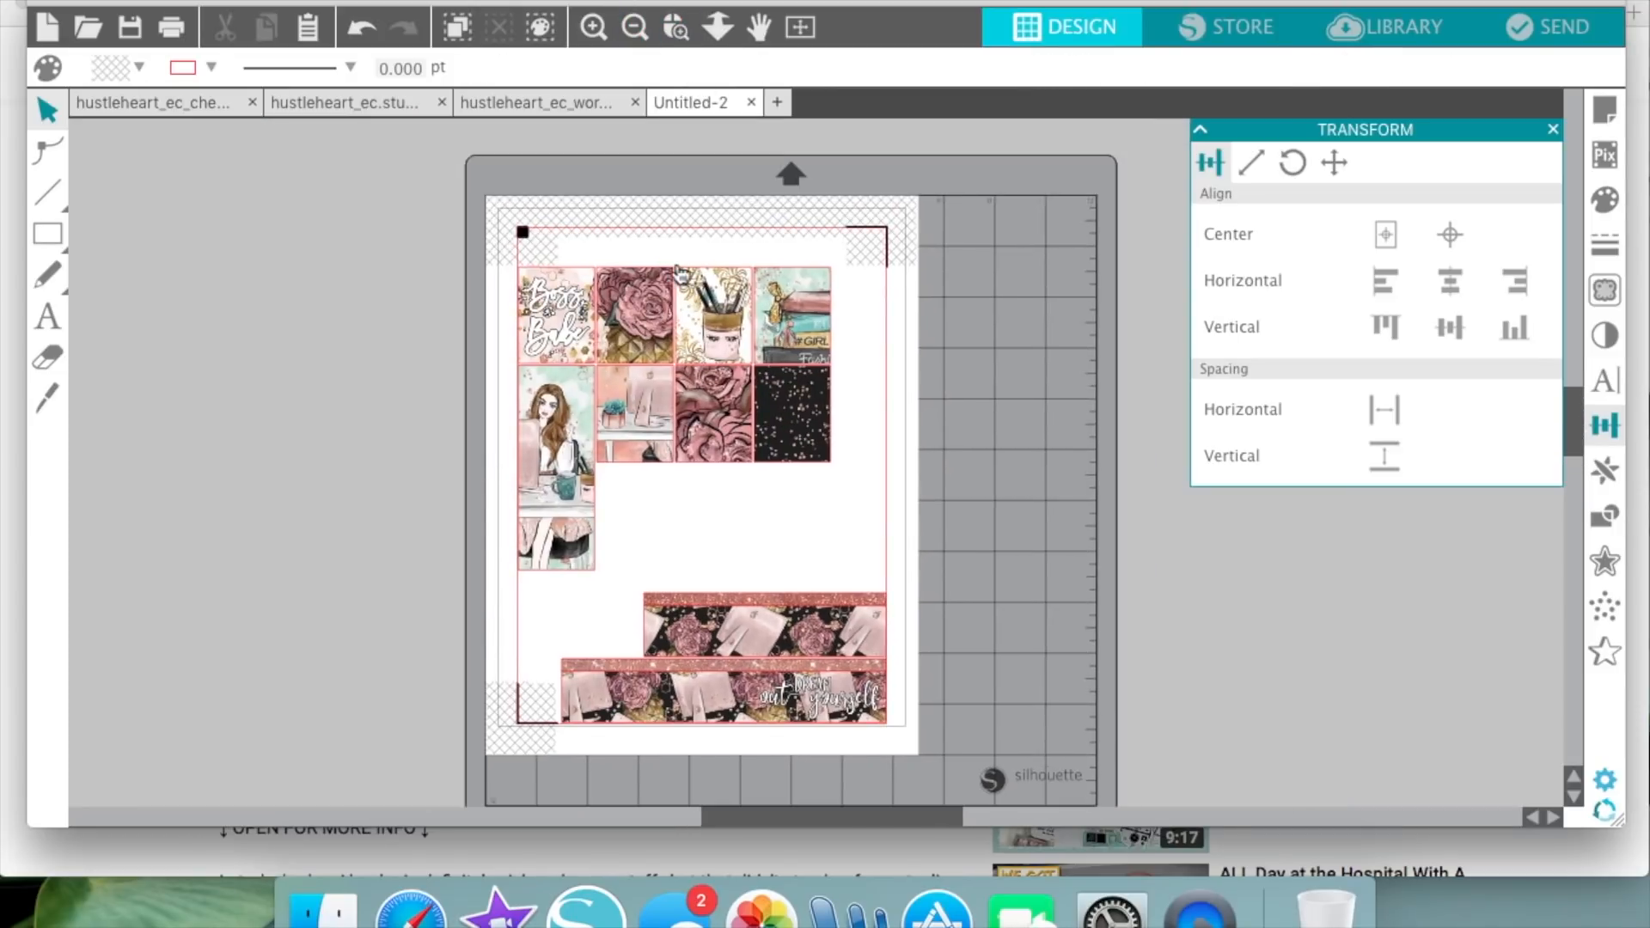
left_click_drag(450, 237, 987, 752)
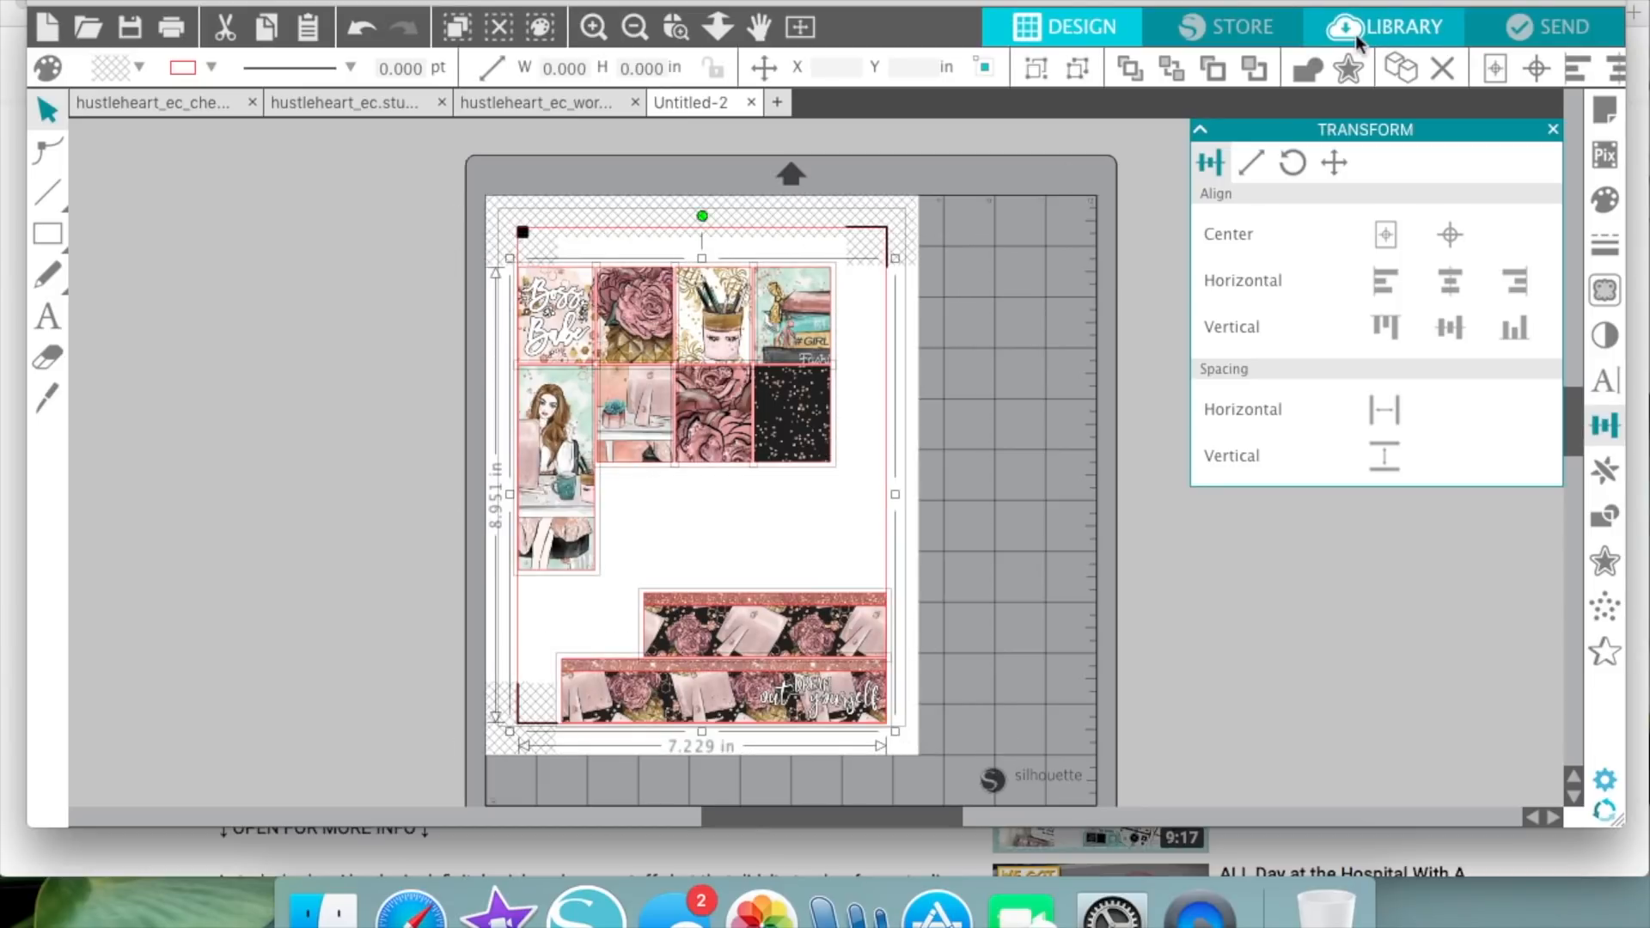
left_click(1584, 34)
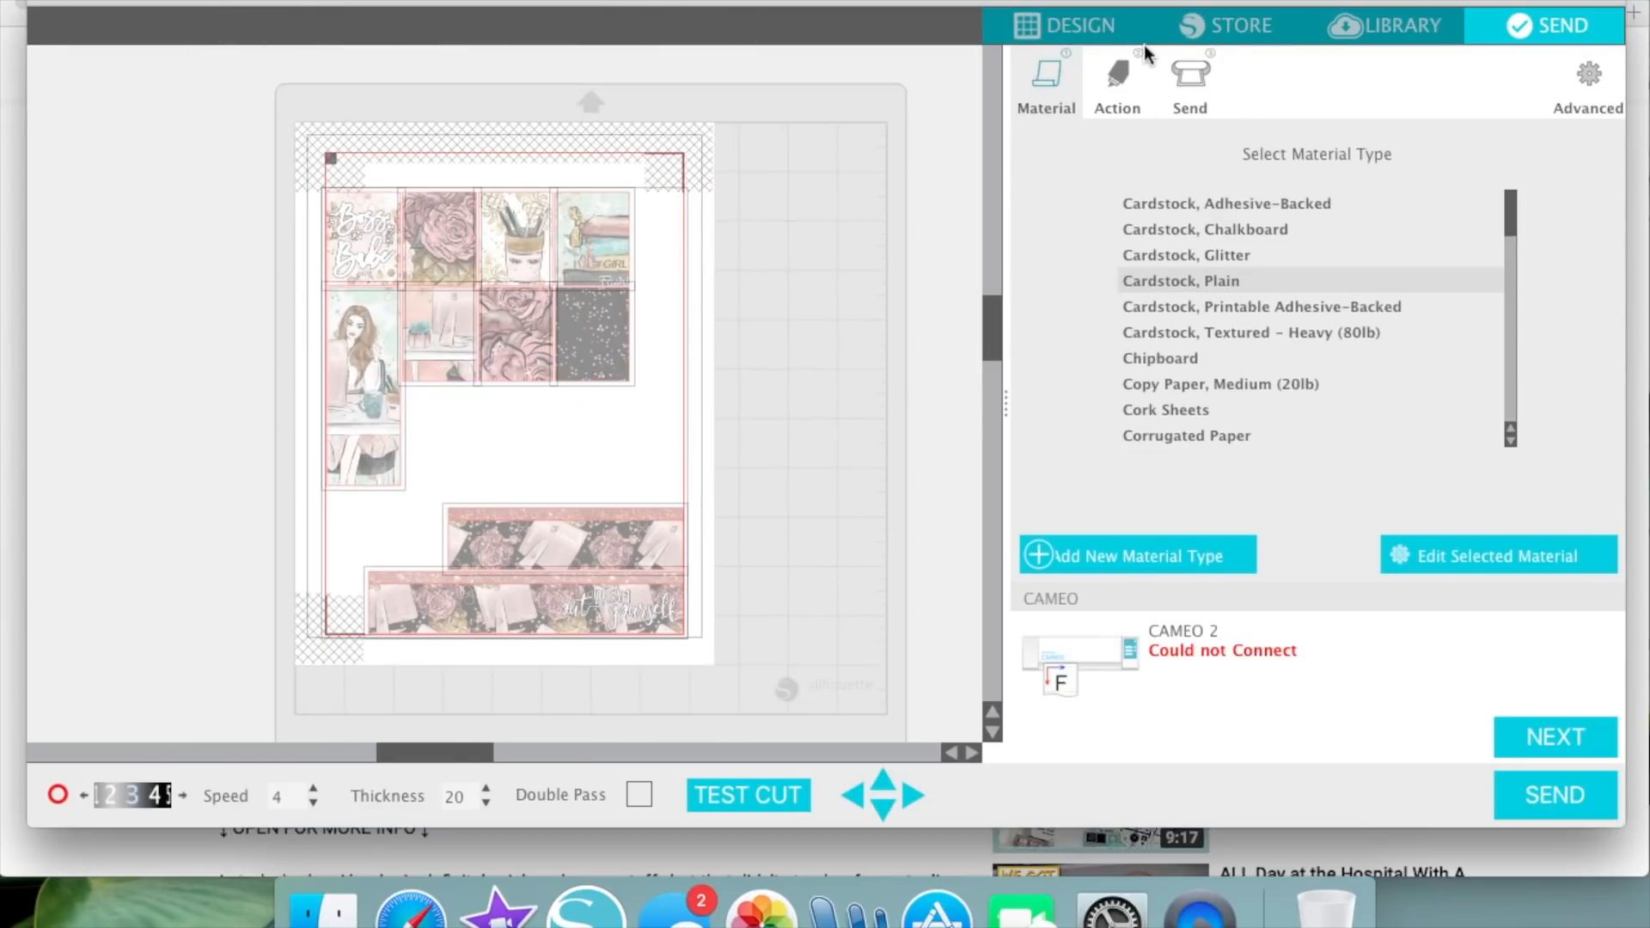
left_click(1131, 79)
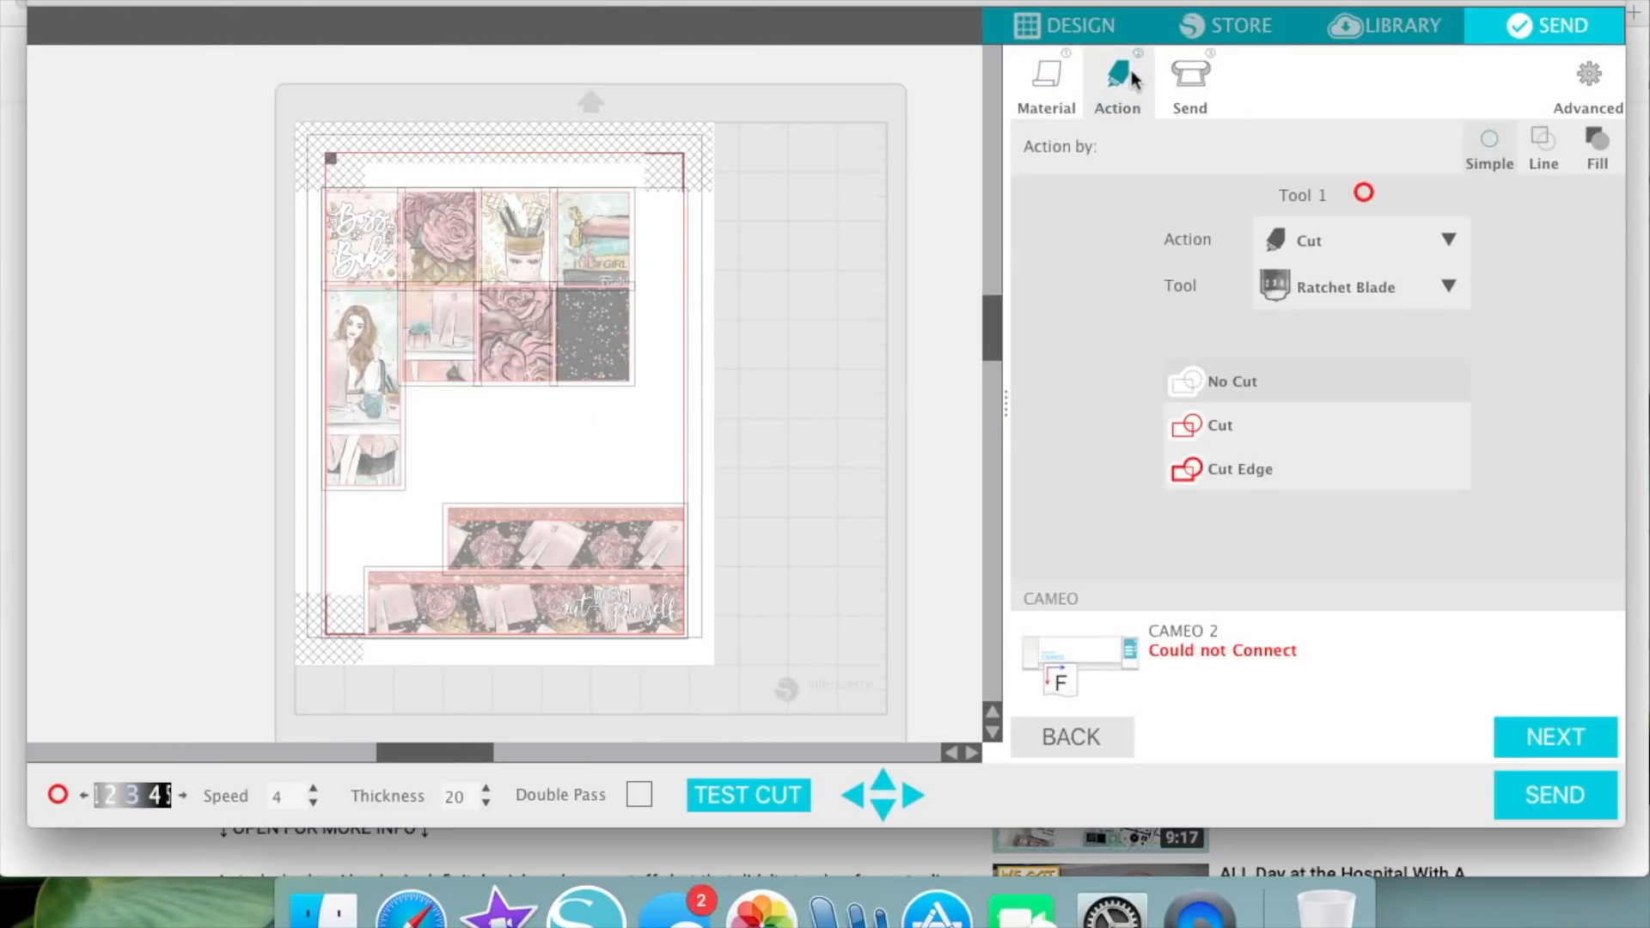
left_click(1221, 472)
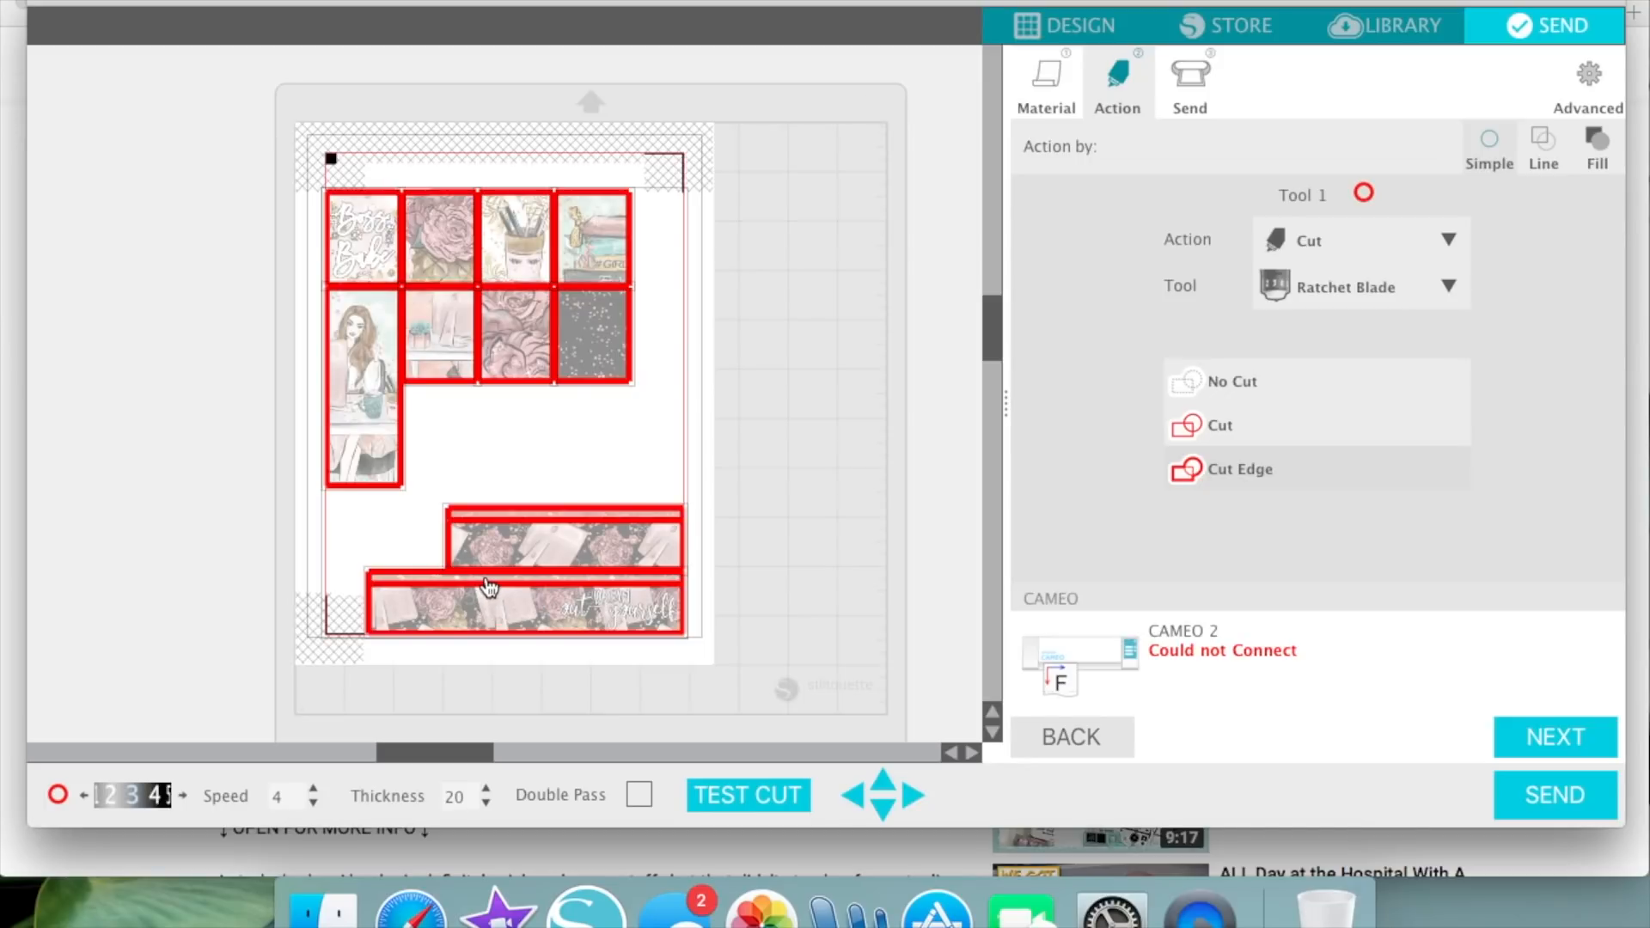
- Return to the Design view and ungroup the two washi groups near the page's lower right corner
left_click(1064, 27)
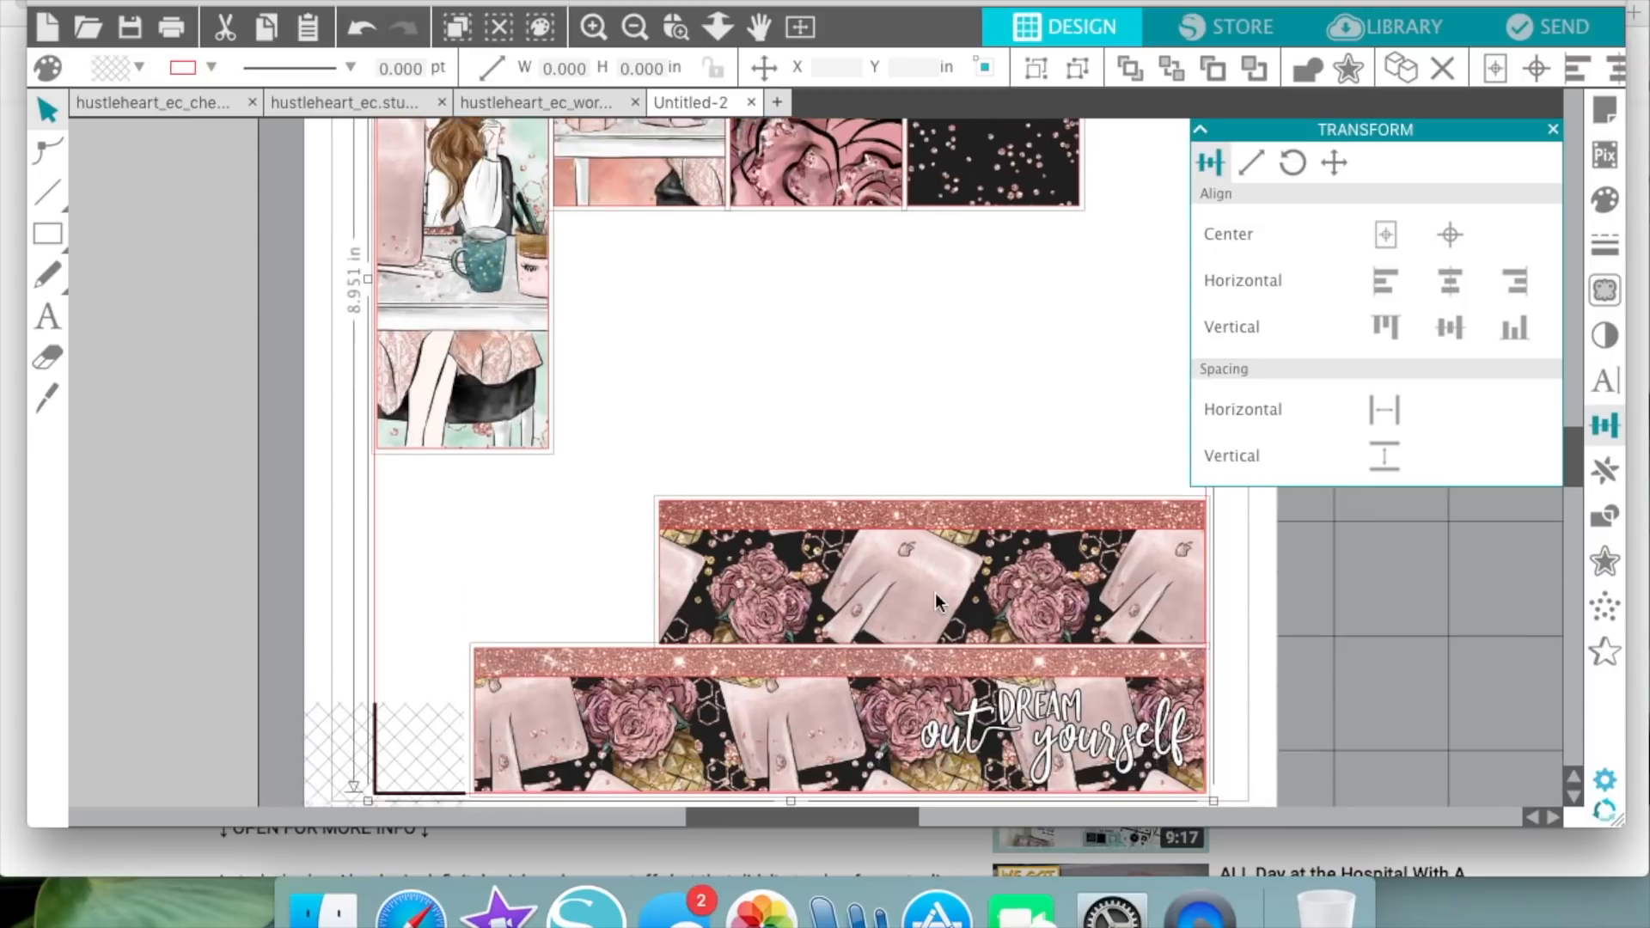
scroll(935, 591, "down", 2)
left_click(996, 362)
left_click_drag(987, 300, 991, 656)
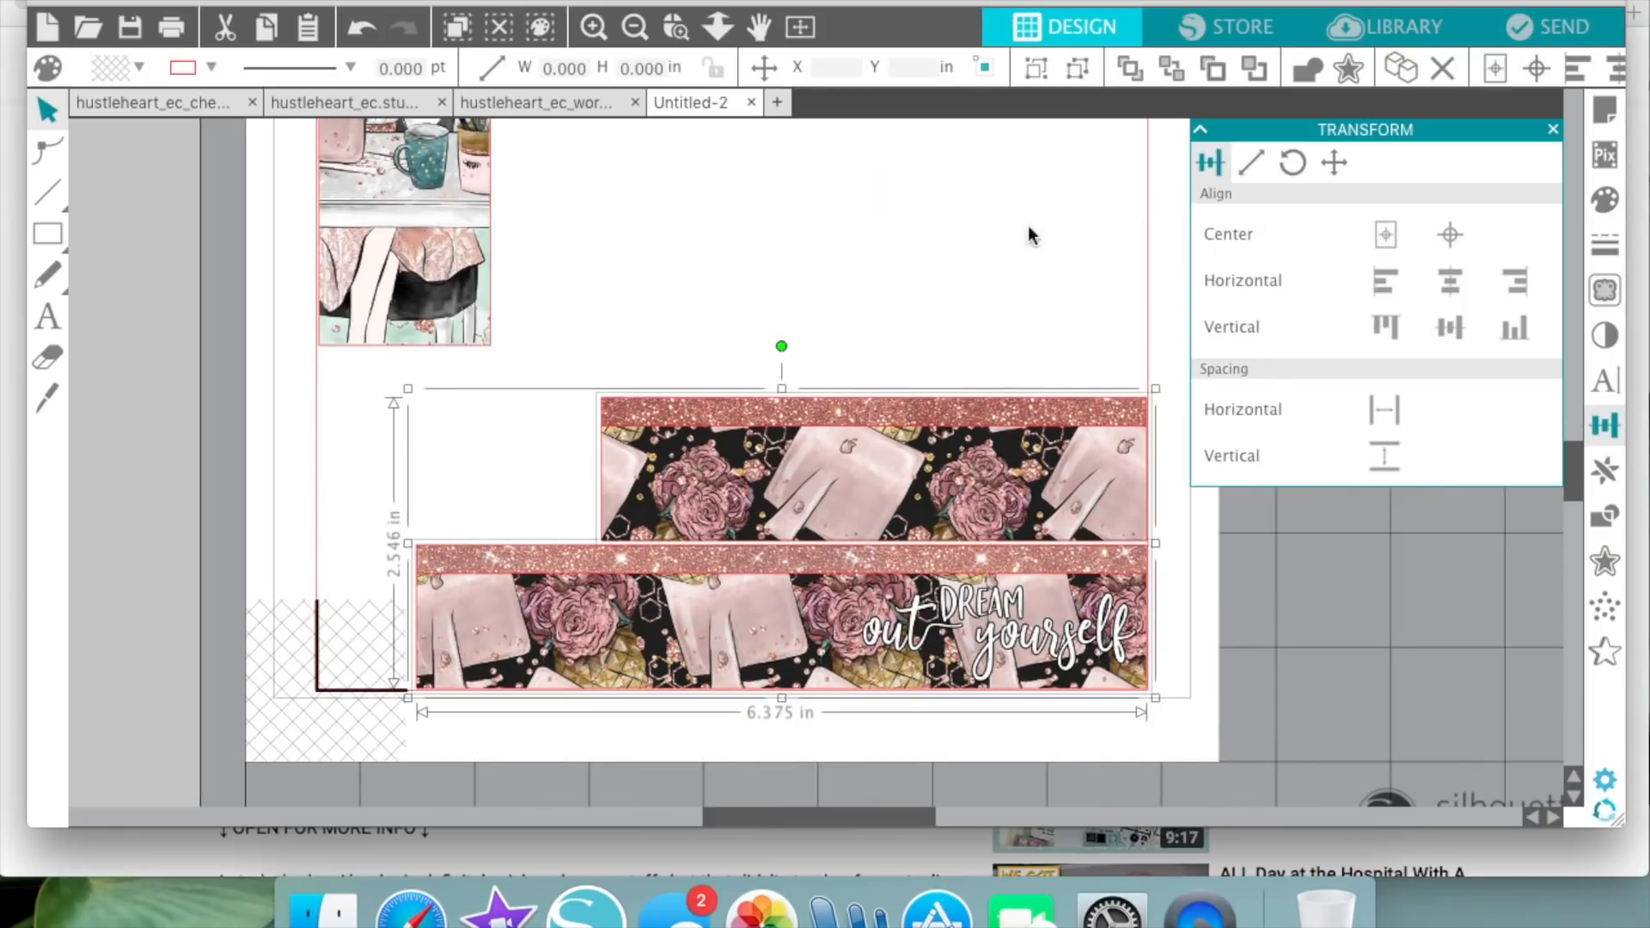
left_click(1079, 70)
left_click(1038, 344)
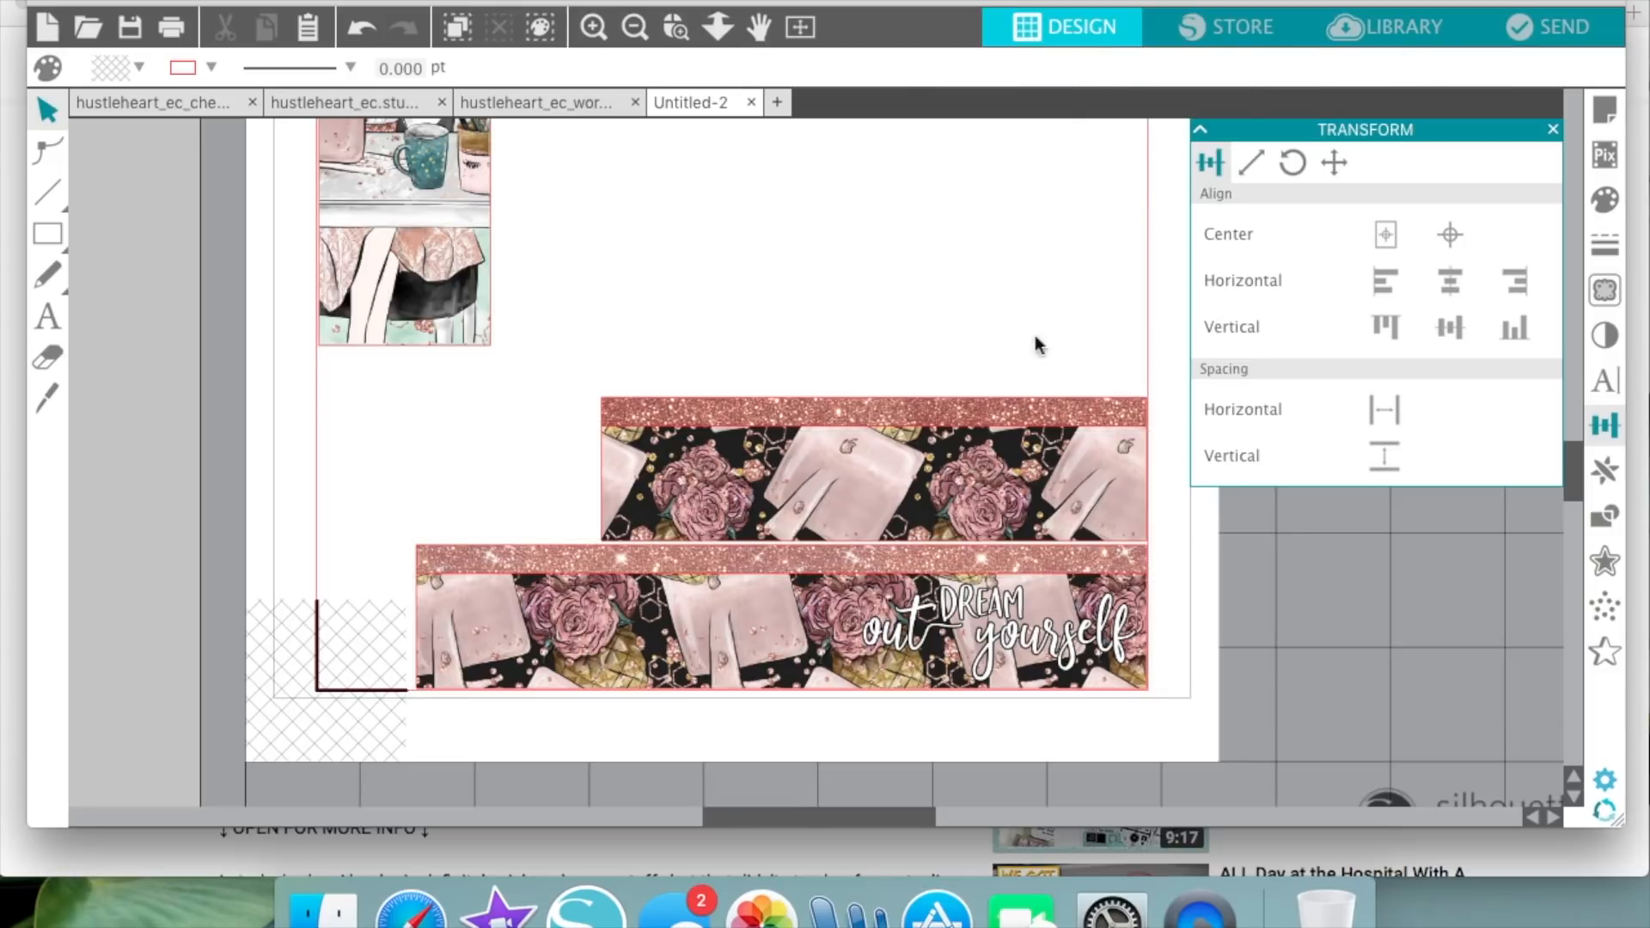
- Group each glitter strip with its floral washi strip as two separate groups and check their cut lines in the Send view
left_click(1017, 402)
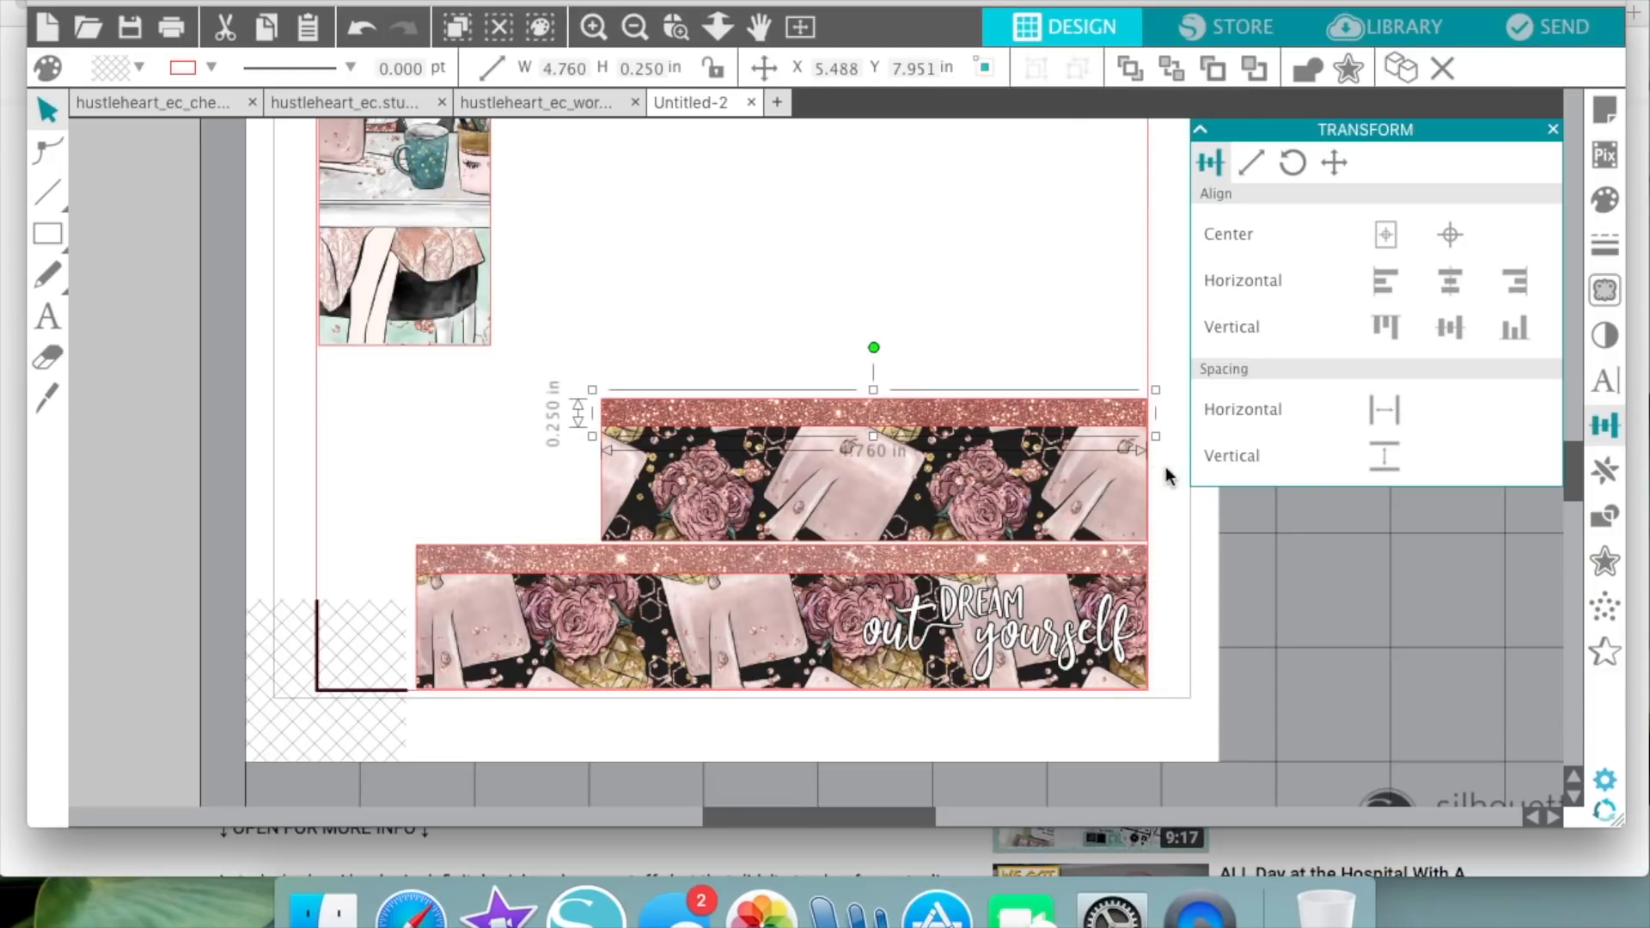
left_click(1120, 419, "shift")
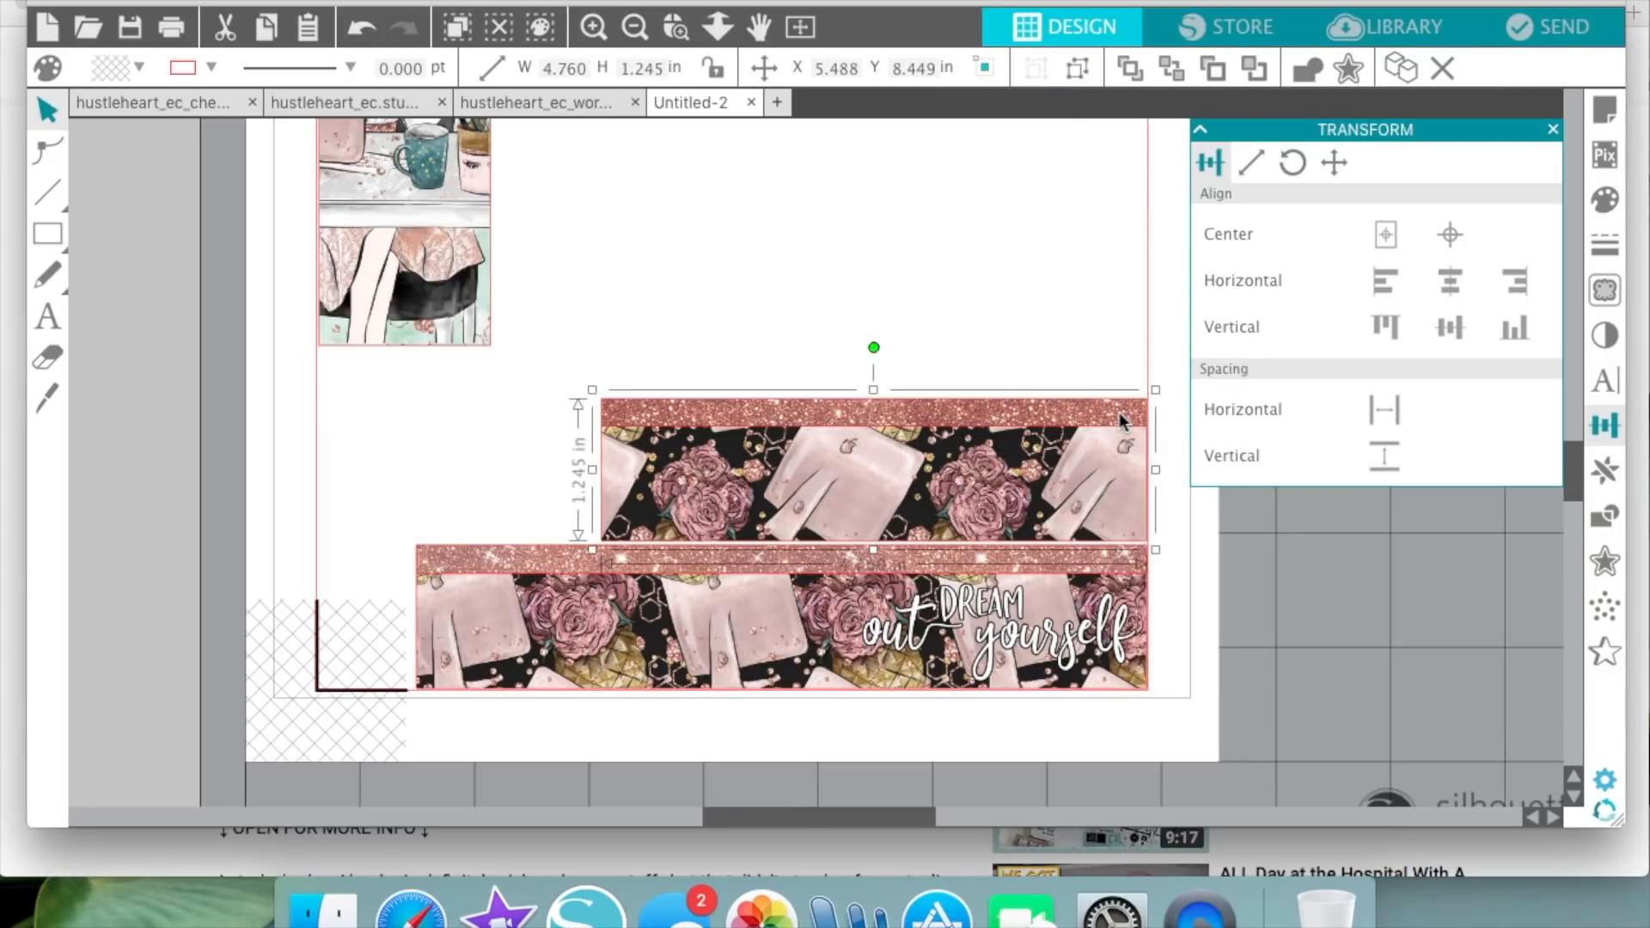
left_click(1080, 553)
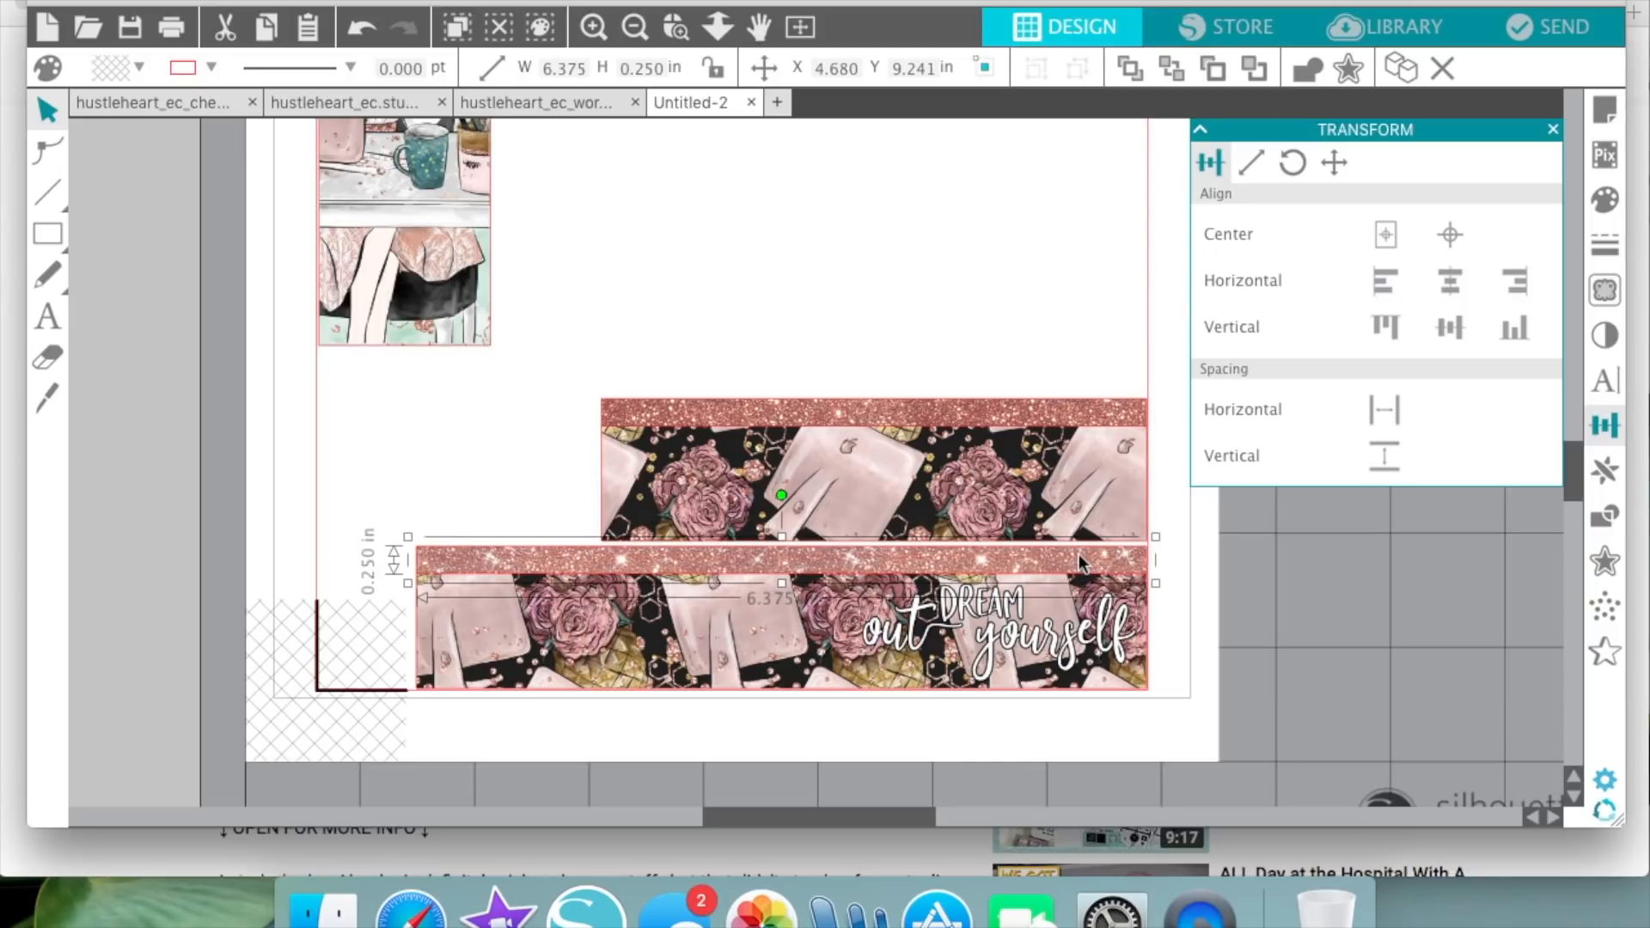
left_click(1141, 567, "shift")
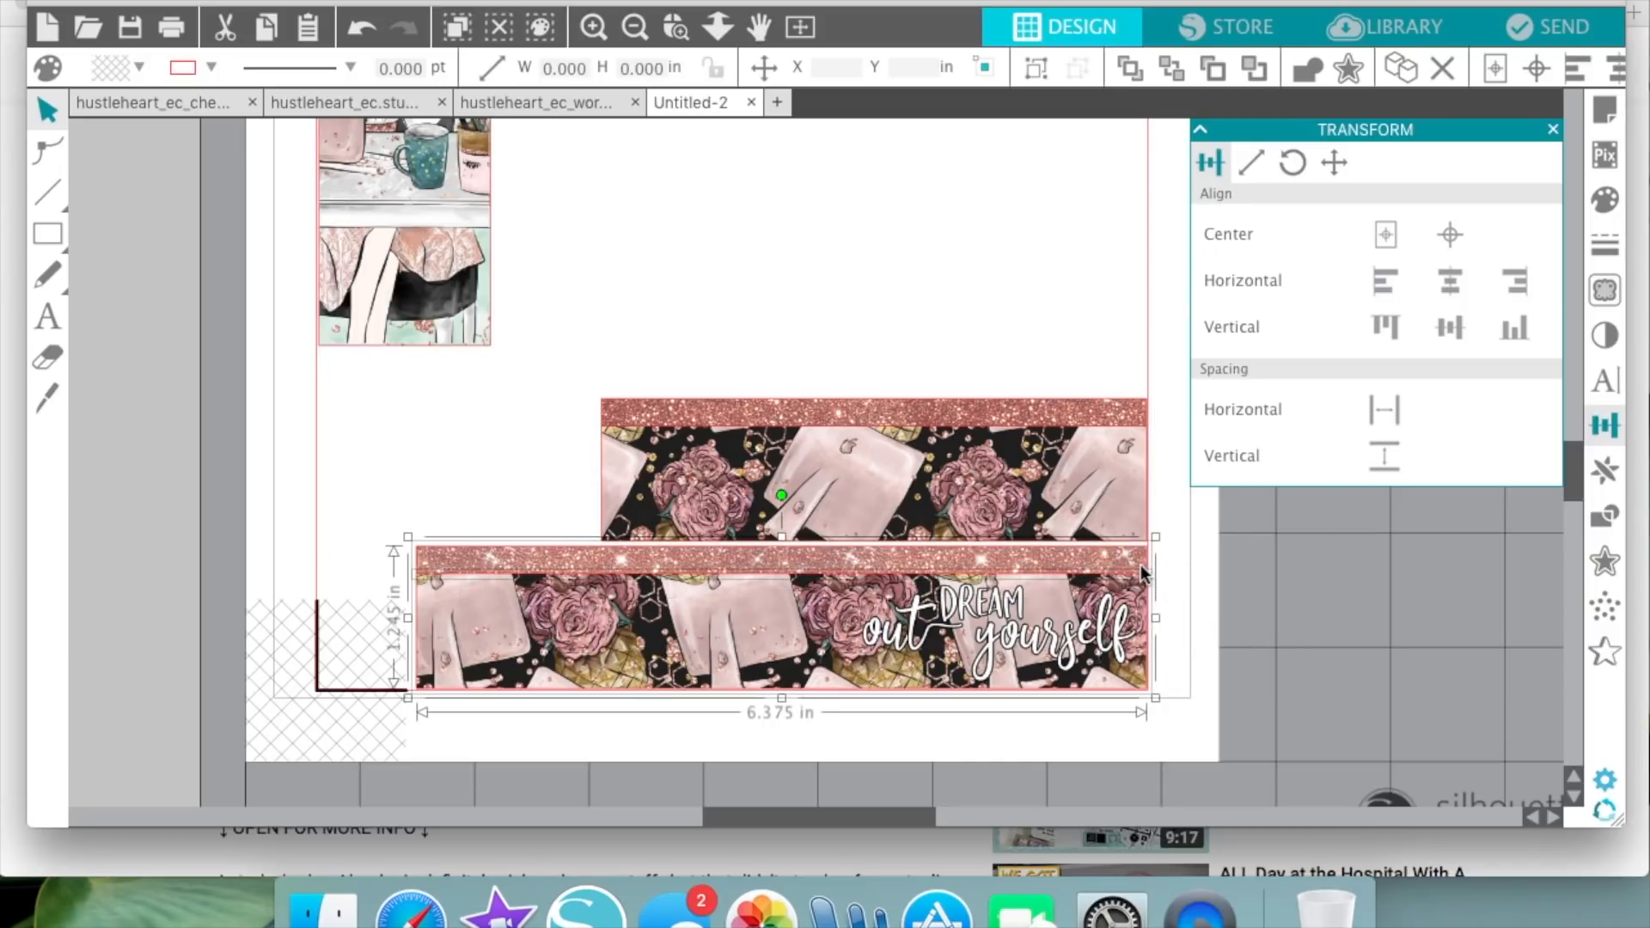
key("super+g")
left_click(1555, 26)
left_click(776, 541)
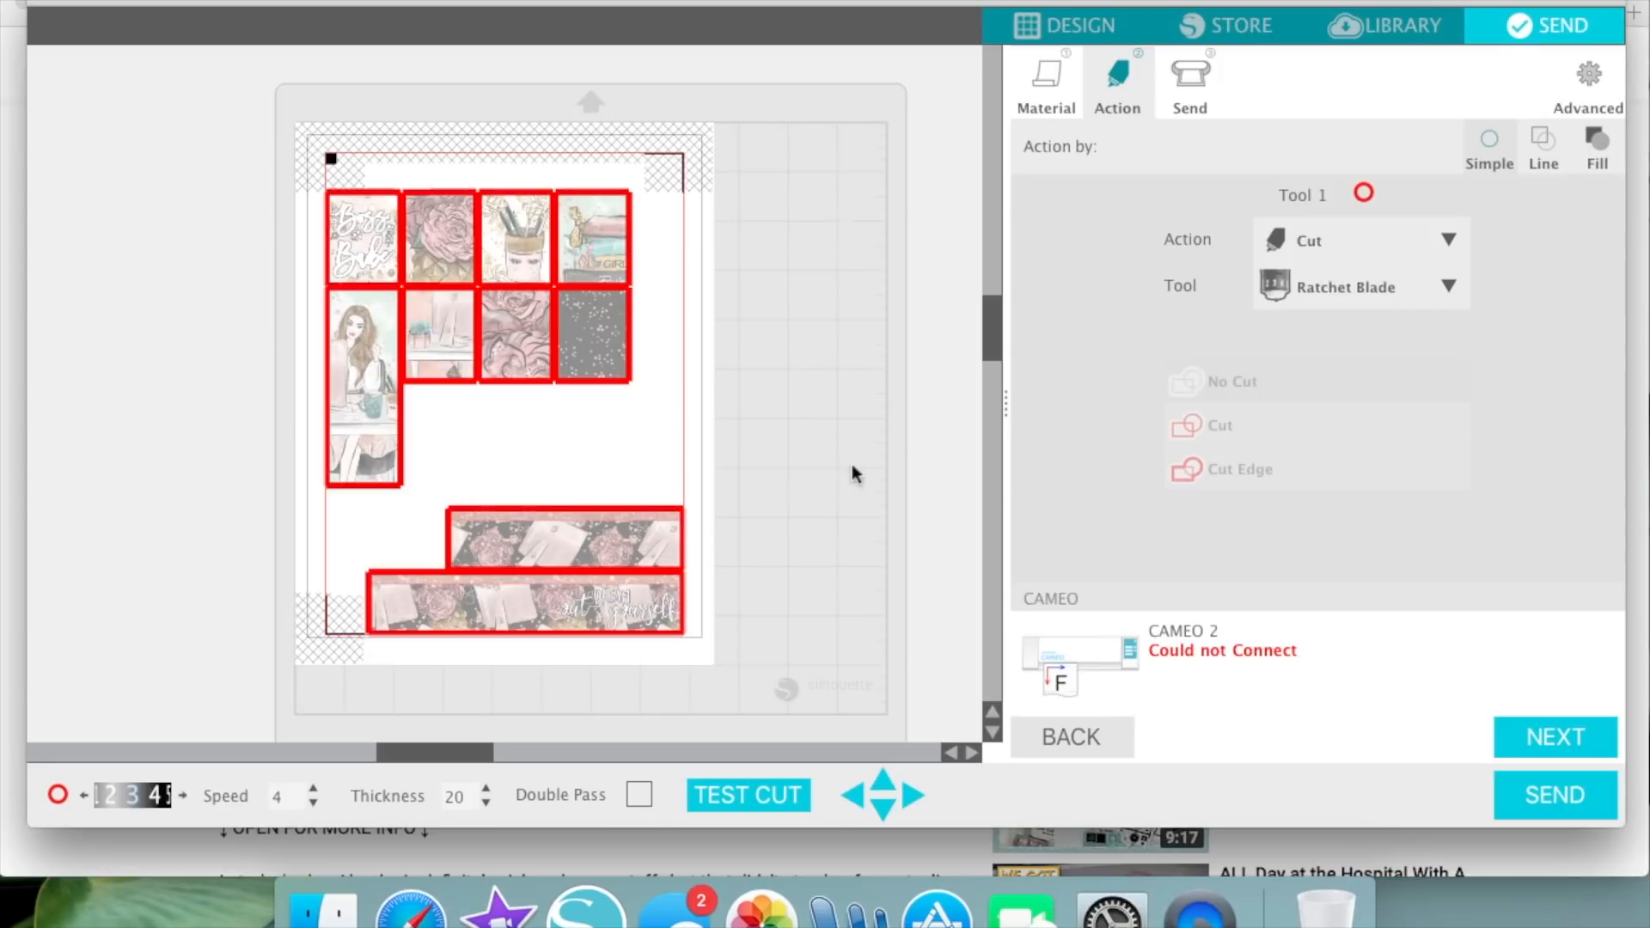
- Examine the washi groups up close in the Design view and check the dimensions of the "Dream out yourself" group
left_click(1065, 20)
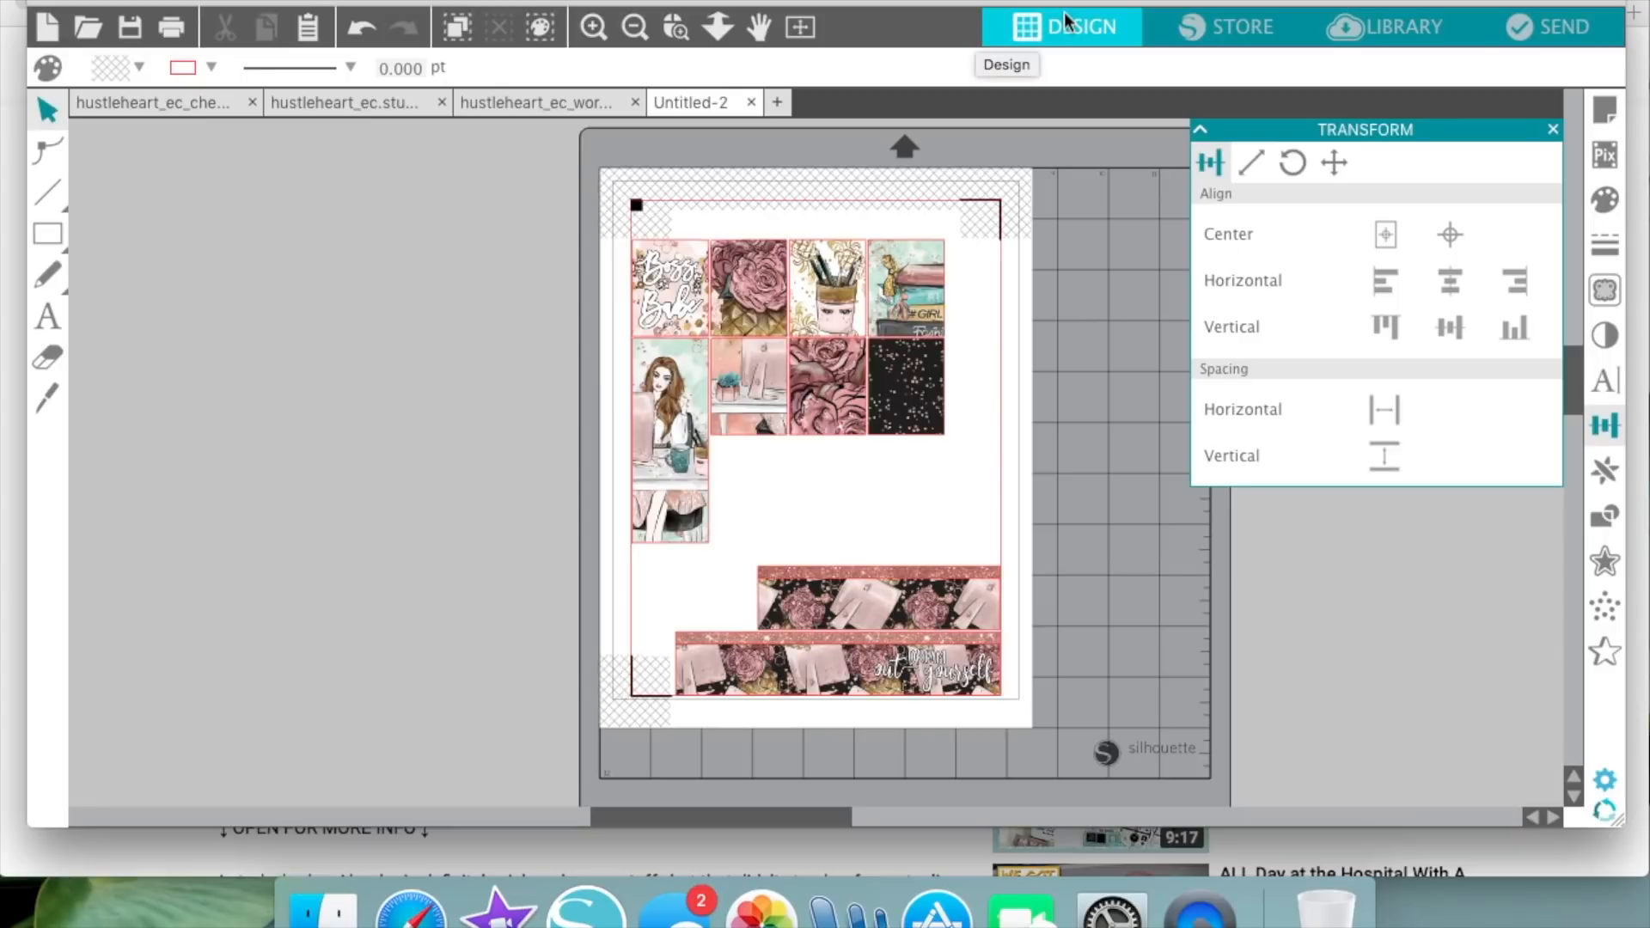
left_click(581, 24)
left_click(581, 24)
left_click(581, 24)
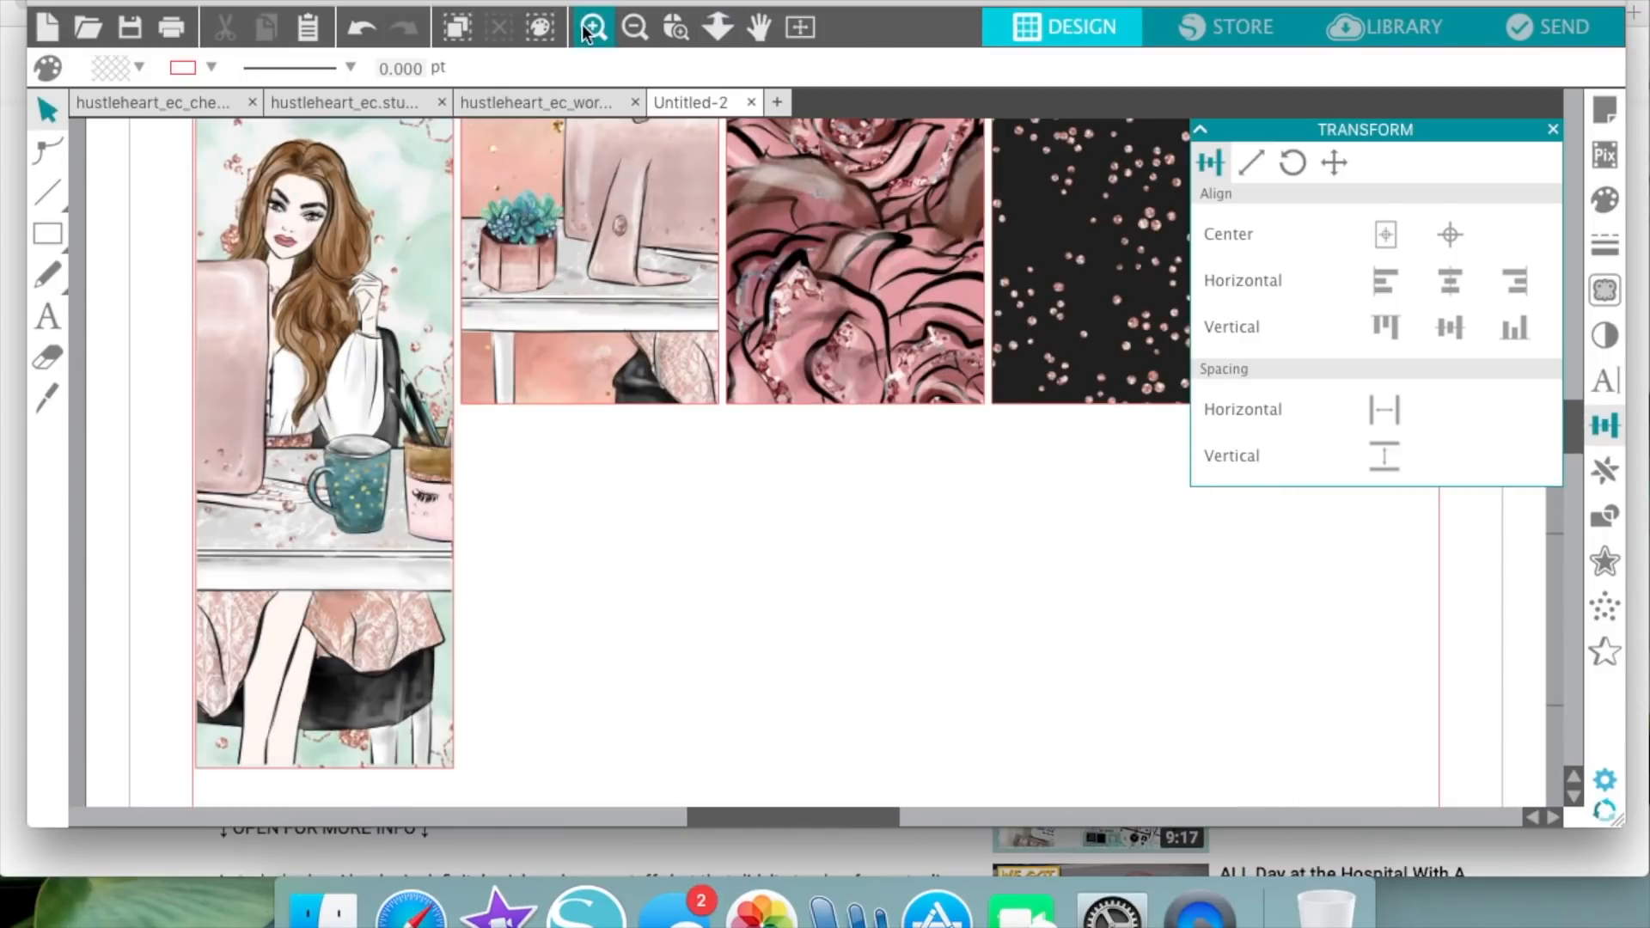
scroll(733, 466, "down", 10)
scroll(733, 466, "right", 5)
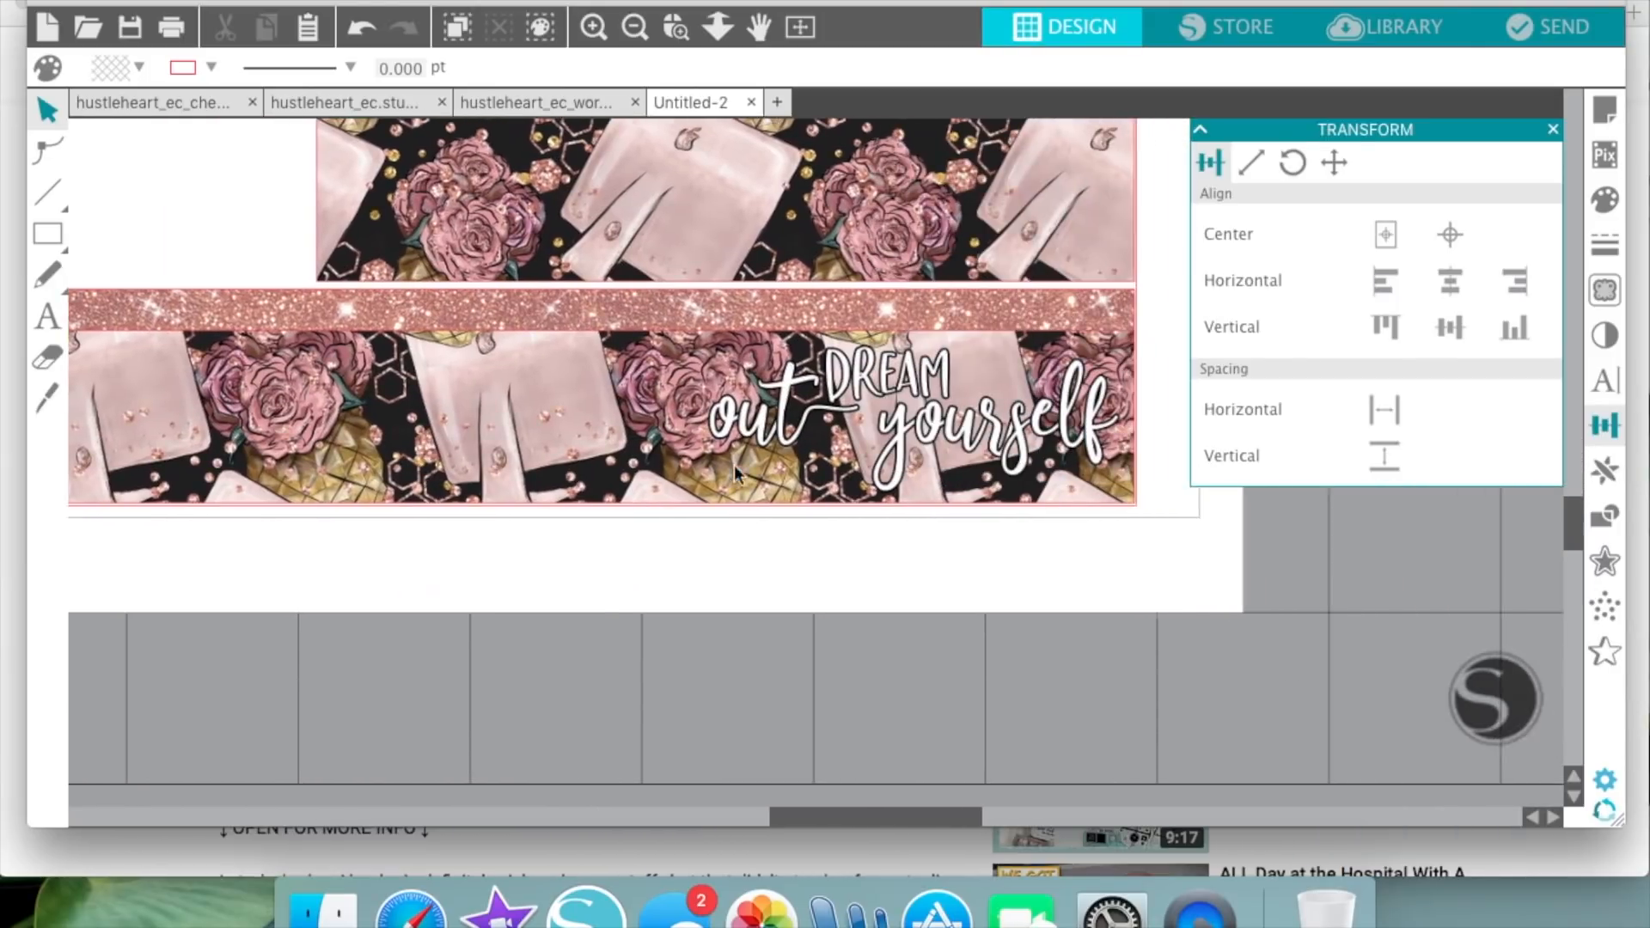
scroll(734, 466, "up", 3)
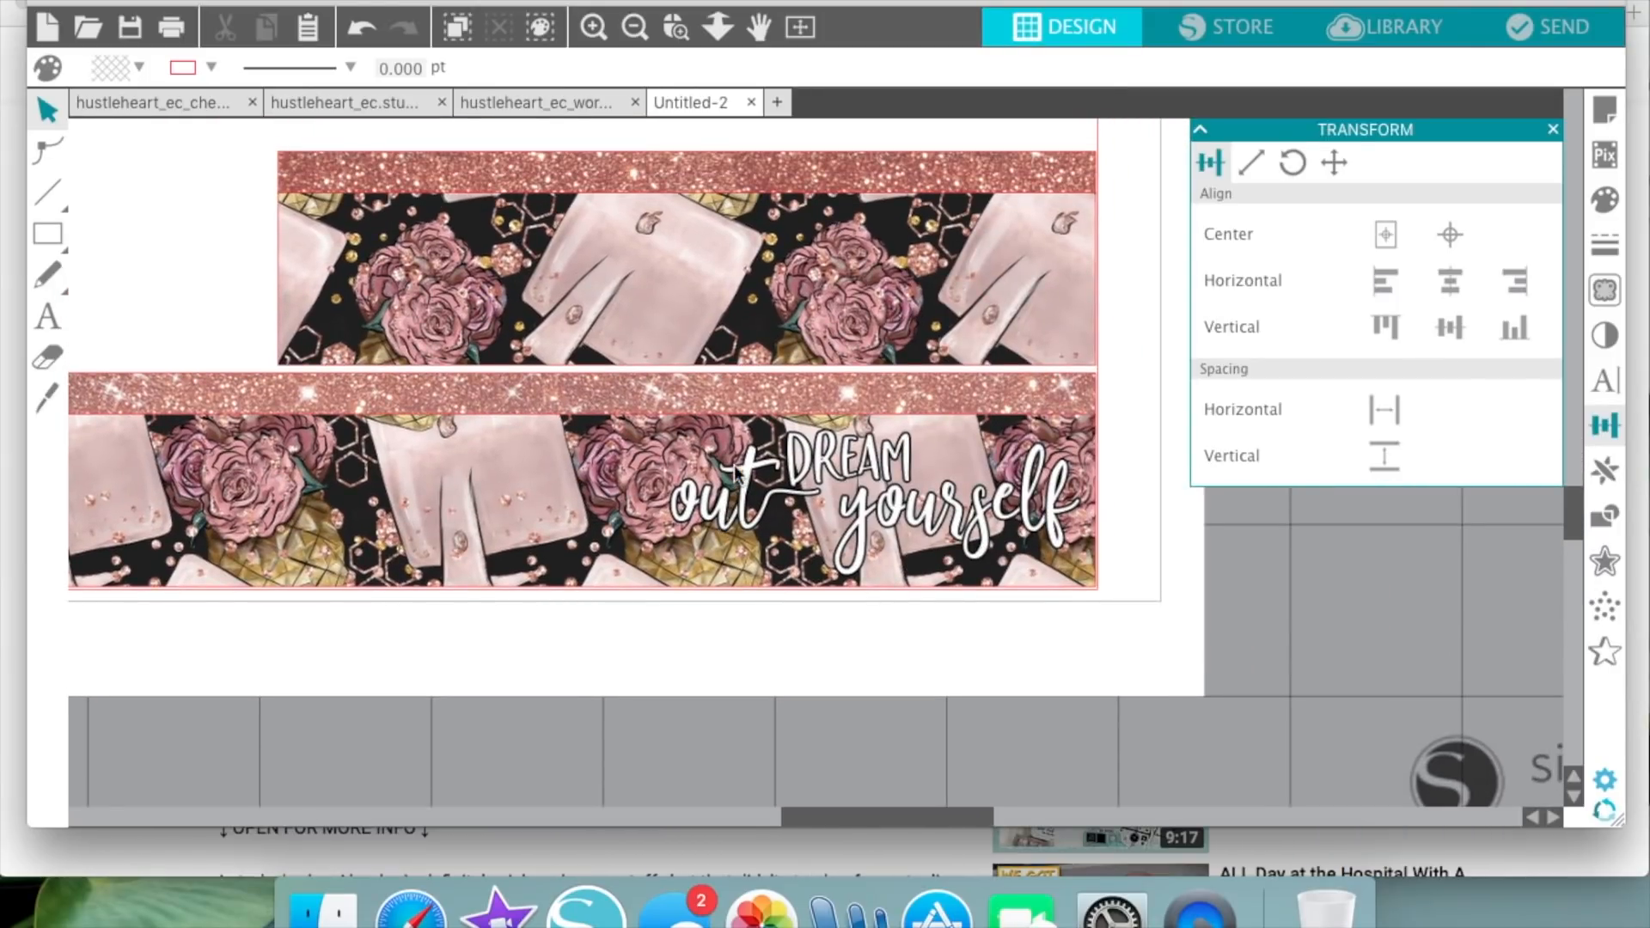
scroll(734, 465, "left", 5)
left_click(589, 523)
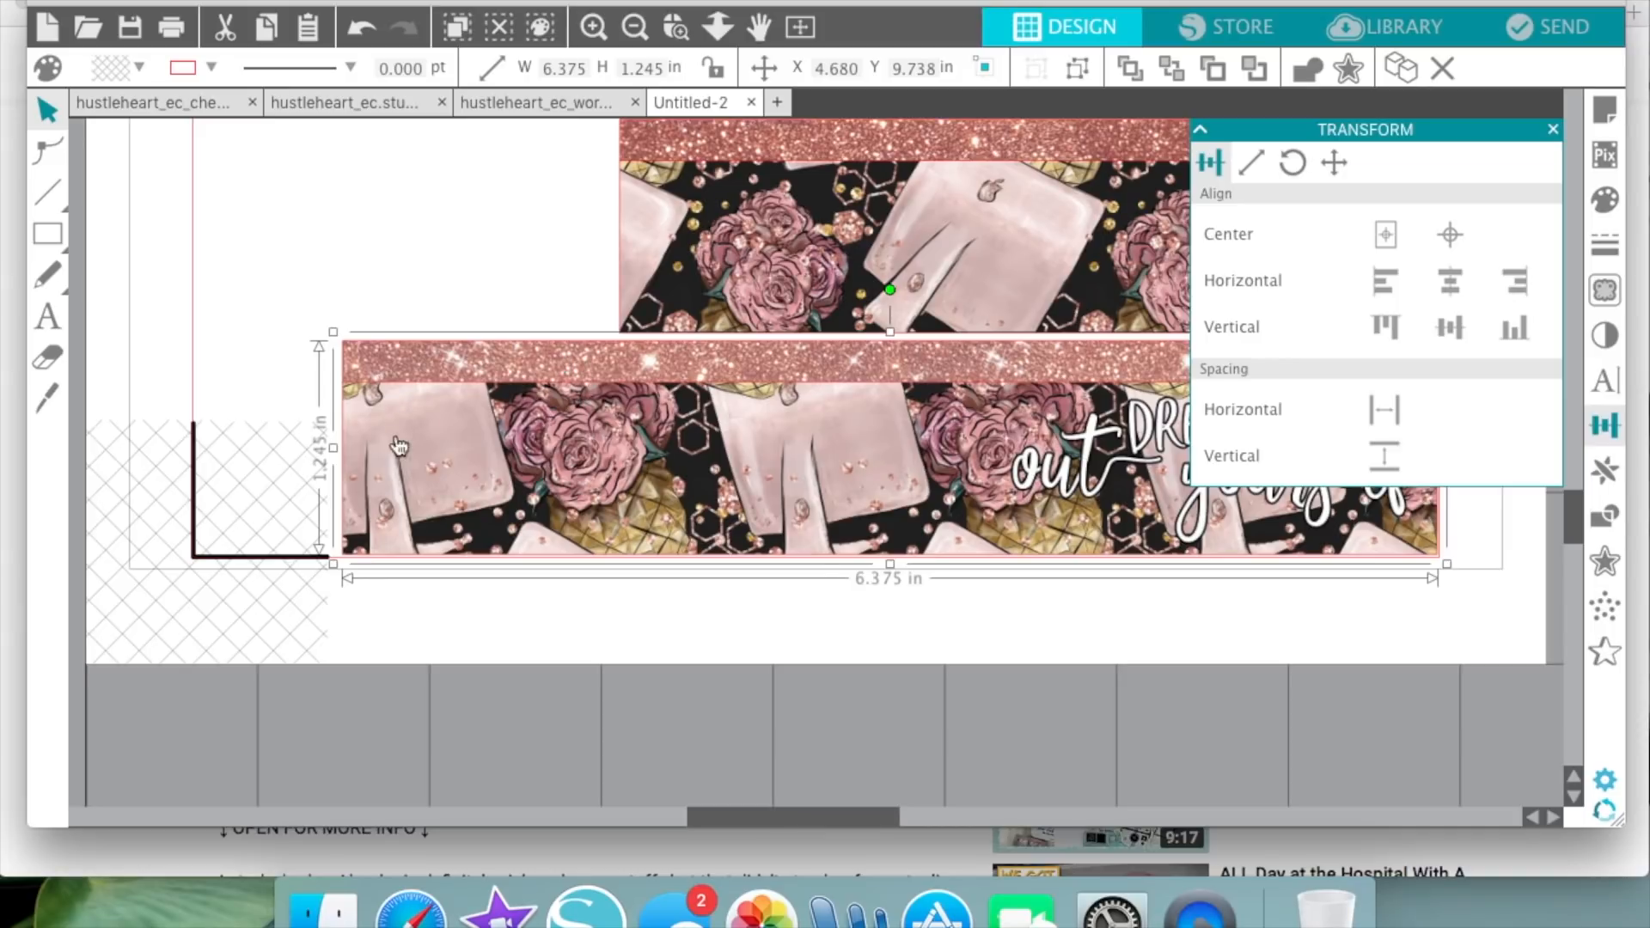
- Set the shorter washi group's height to 1.250 in with the aspect ratio unlocked, keeping its width at 4.760 in
scroll(696, 250, "up", 3)
scroll(696, 250, "right", 1)
left_click(678, 400)
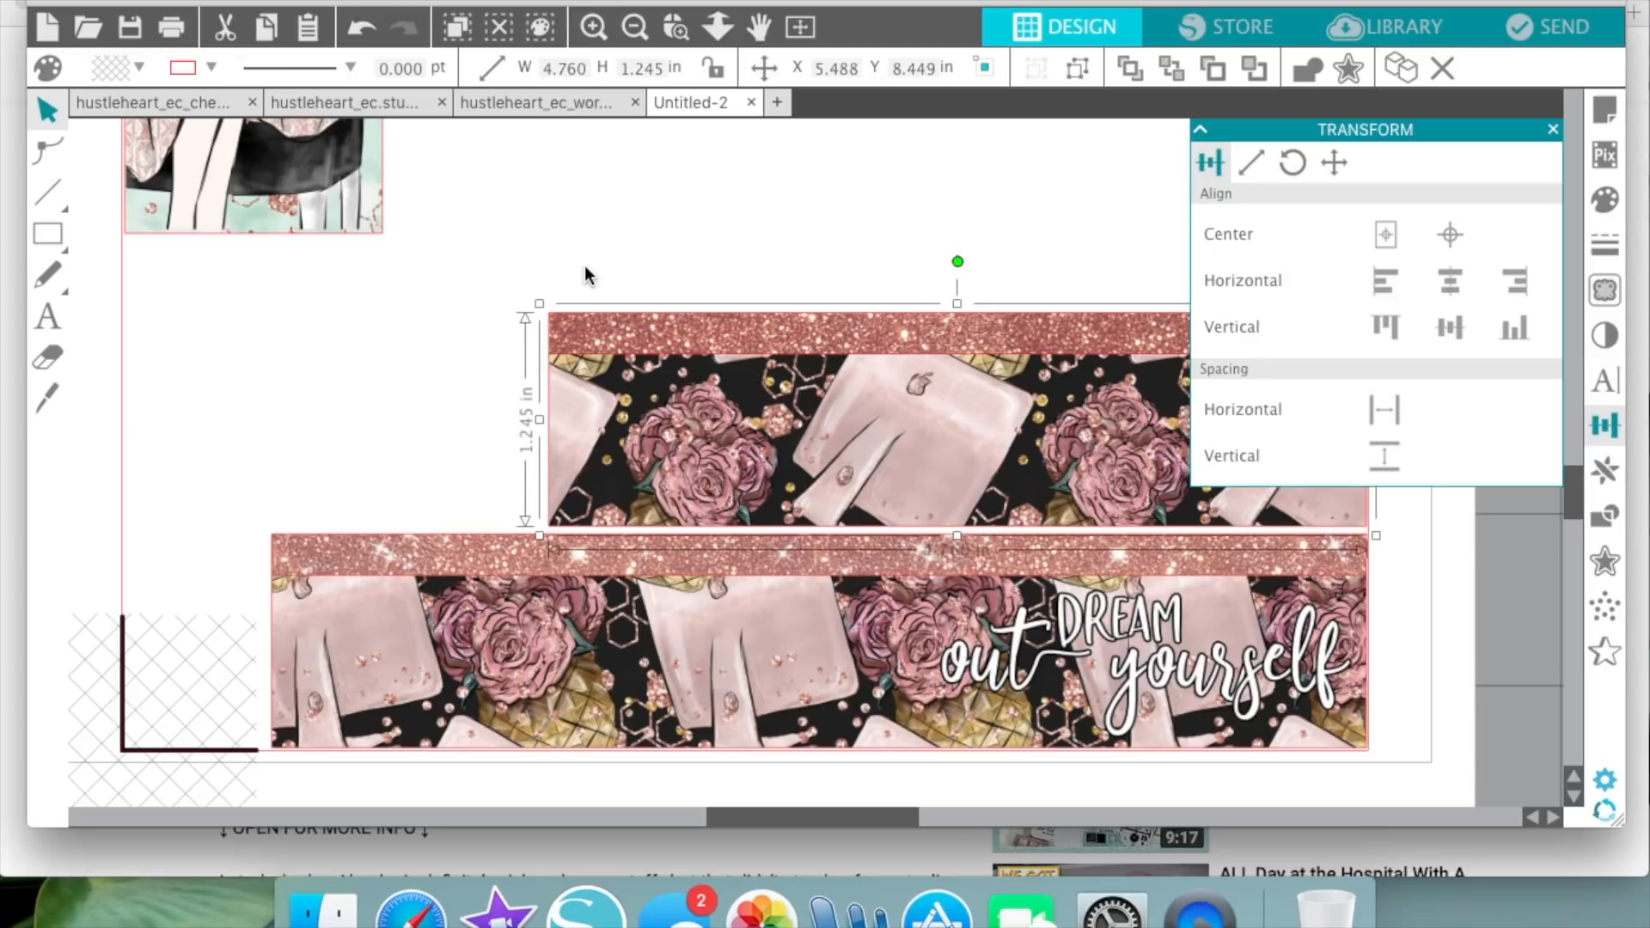
left_click(1246, 167)
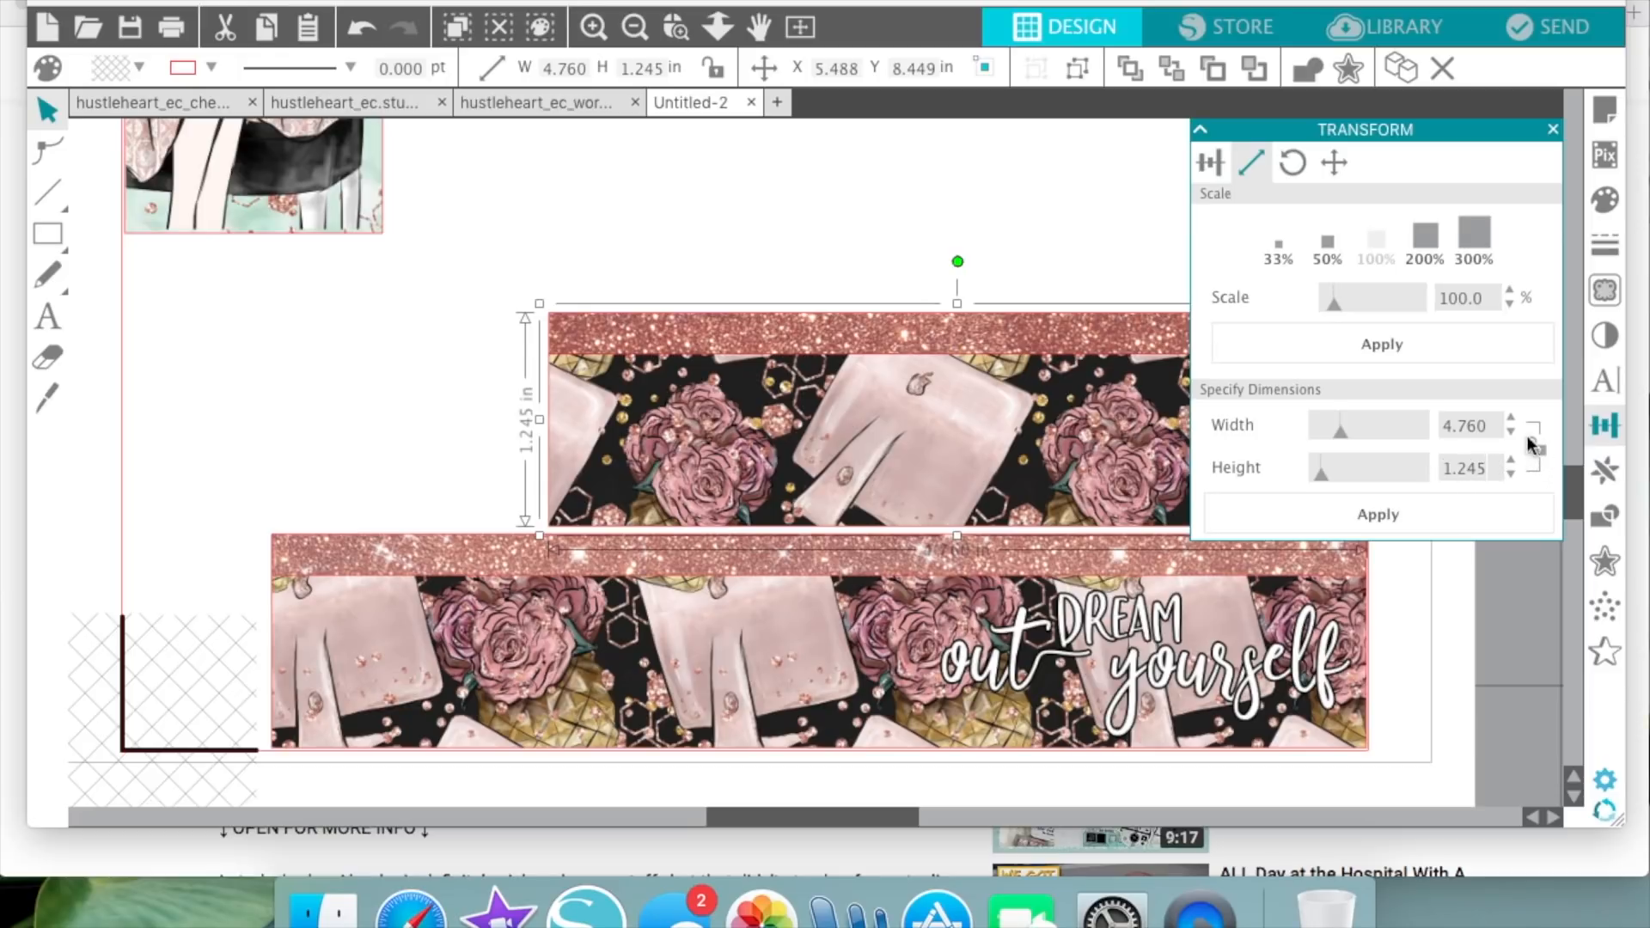
left_click(1542, 458)
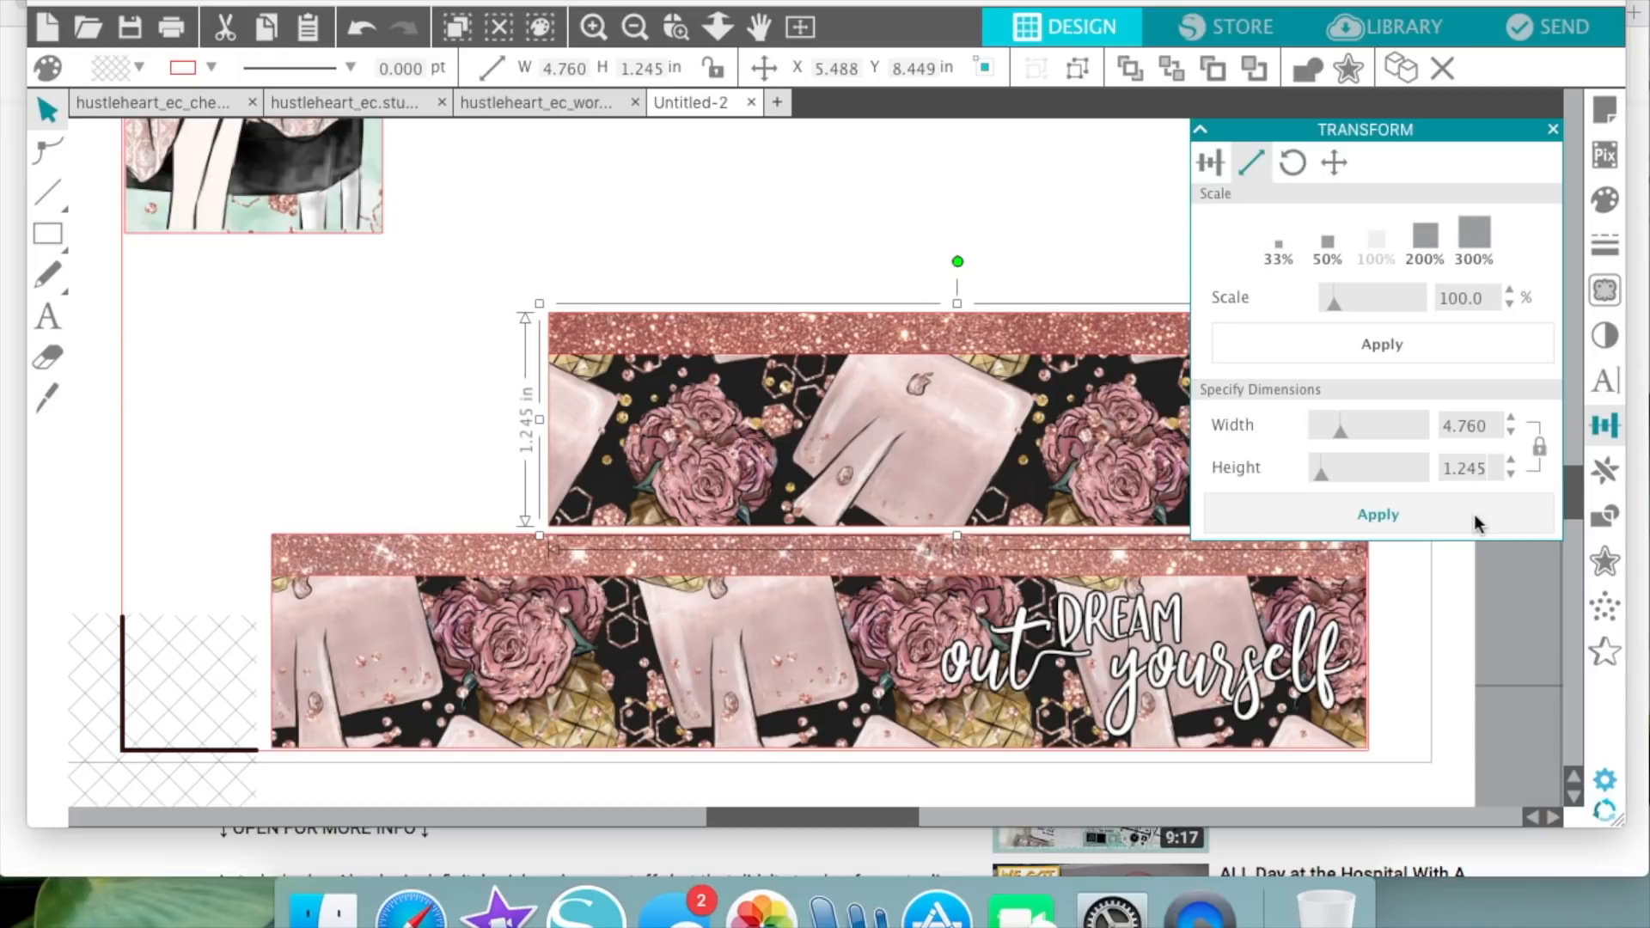
left_click(1539, 446)
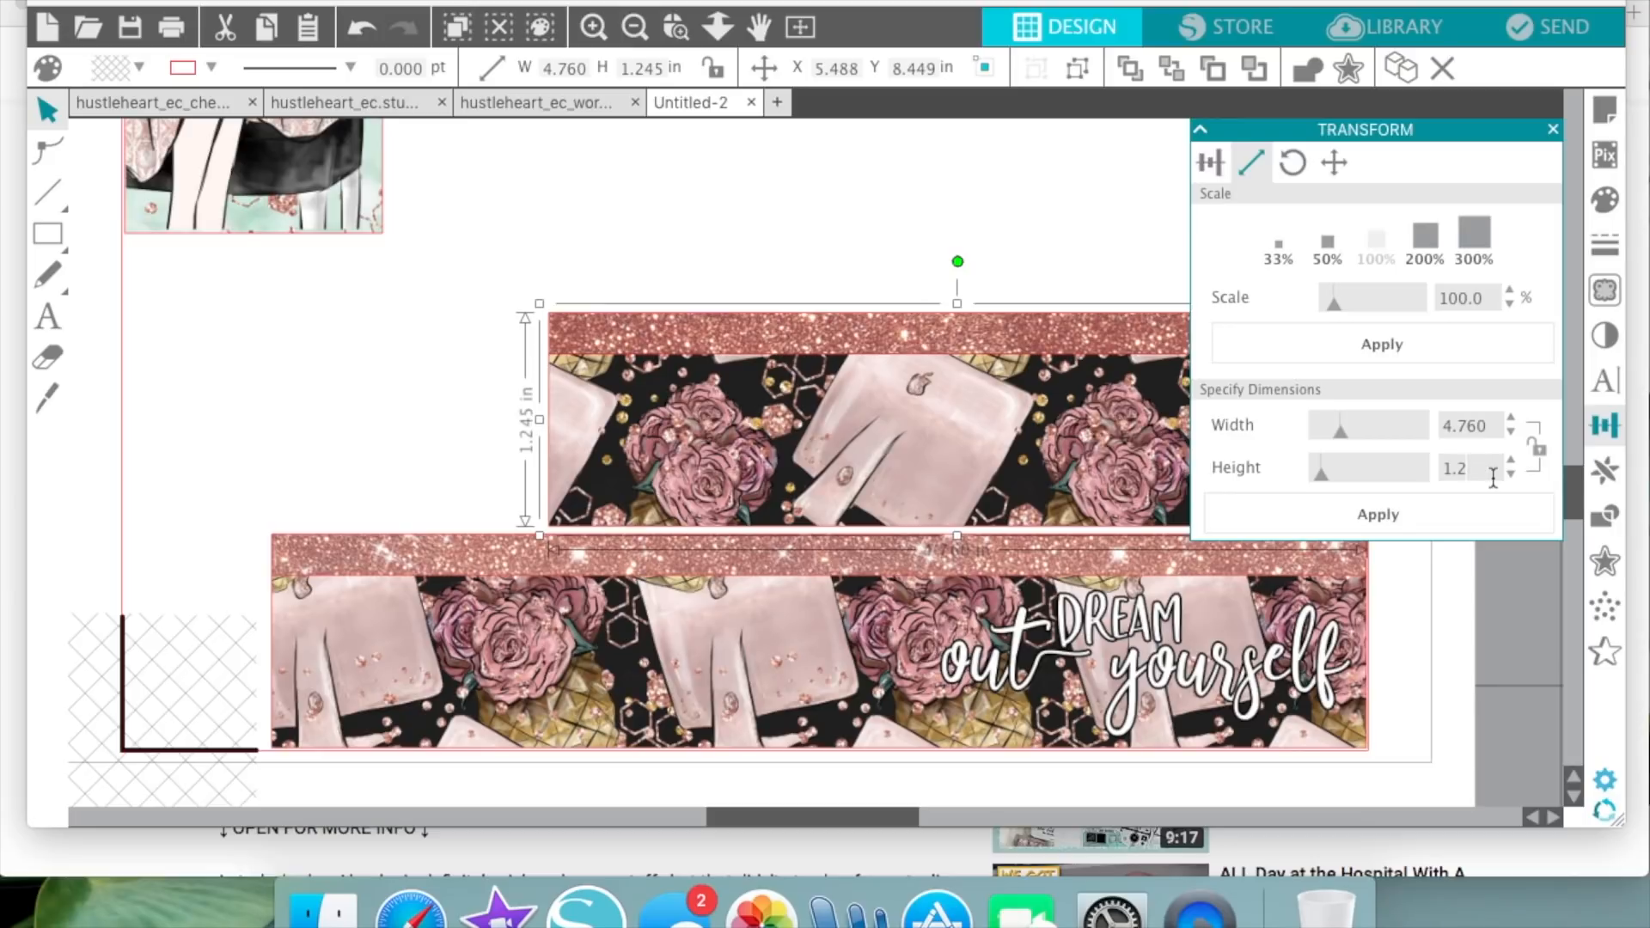
left_click(1480, 522)
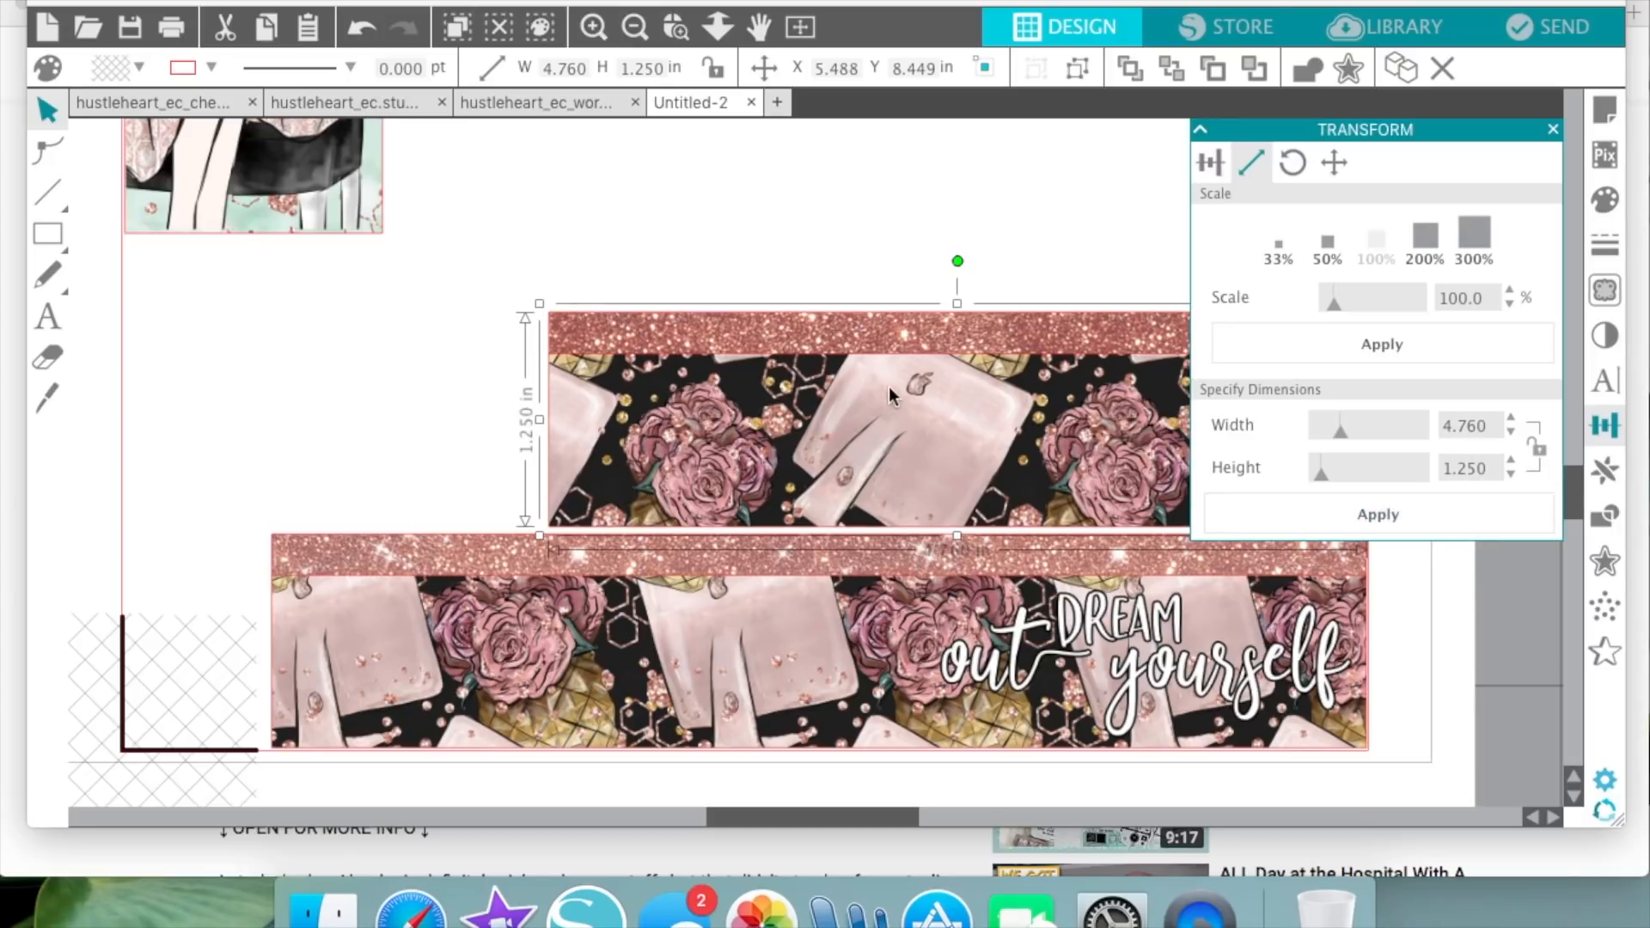
- Set the "Dream out yourself" washi group's height to 1.250 in, keeping its width at 6.375 in
left_click(874, 557)
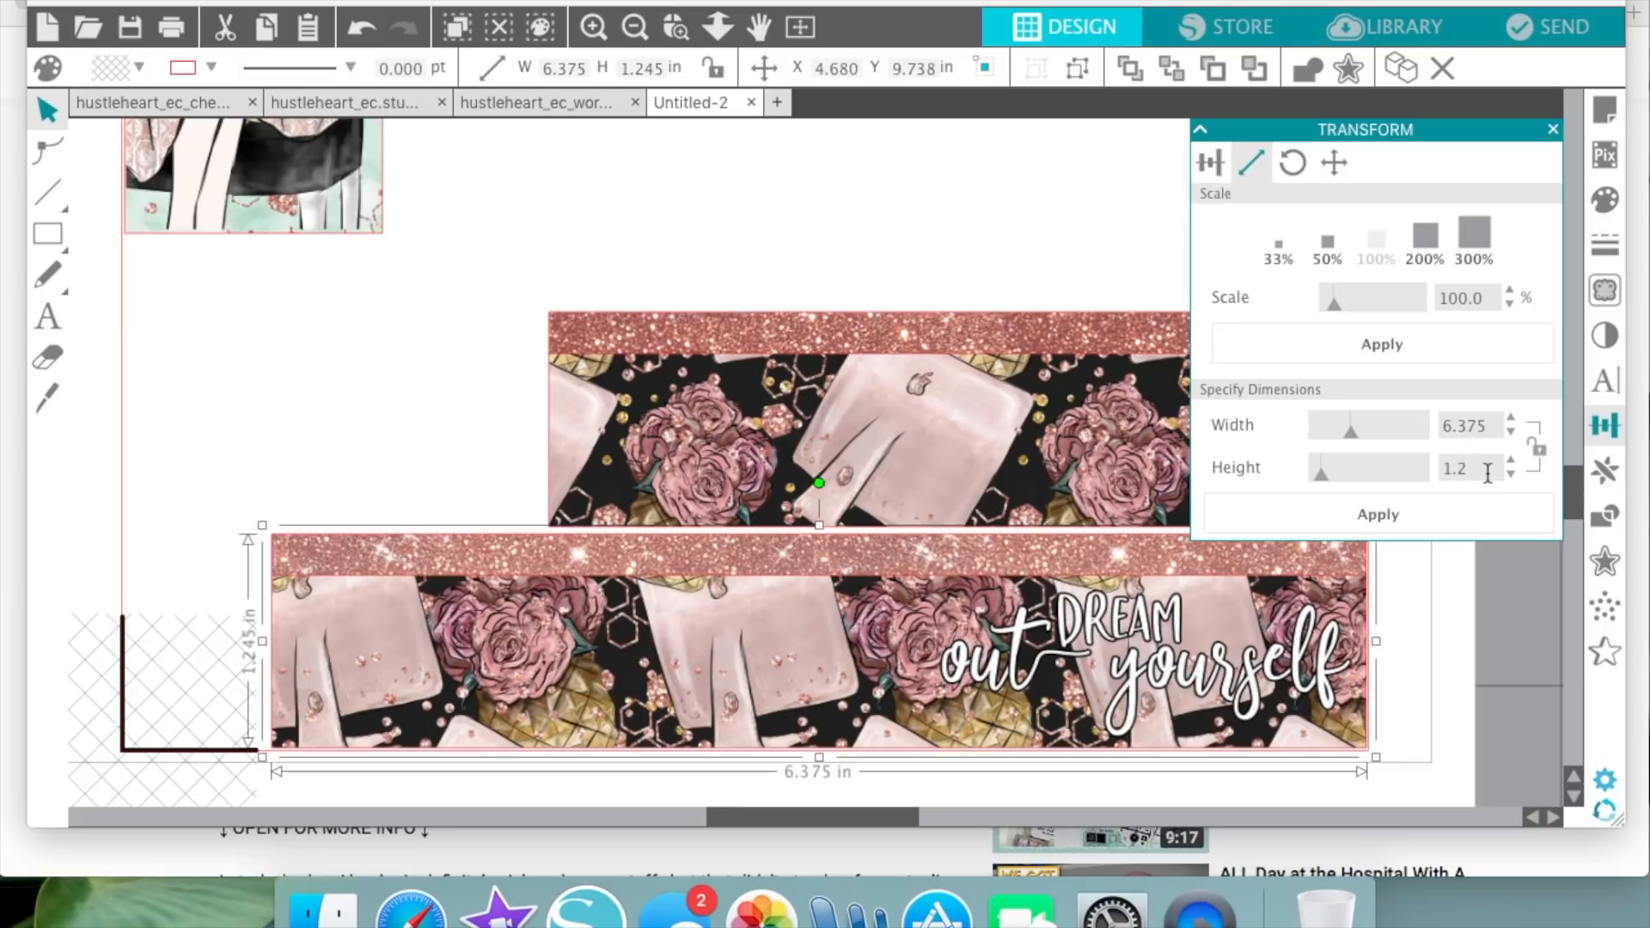
left_click(1496, 521)
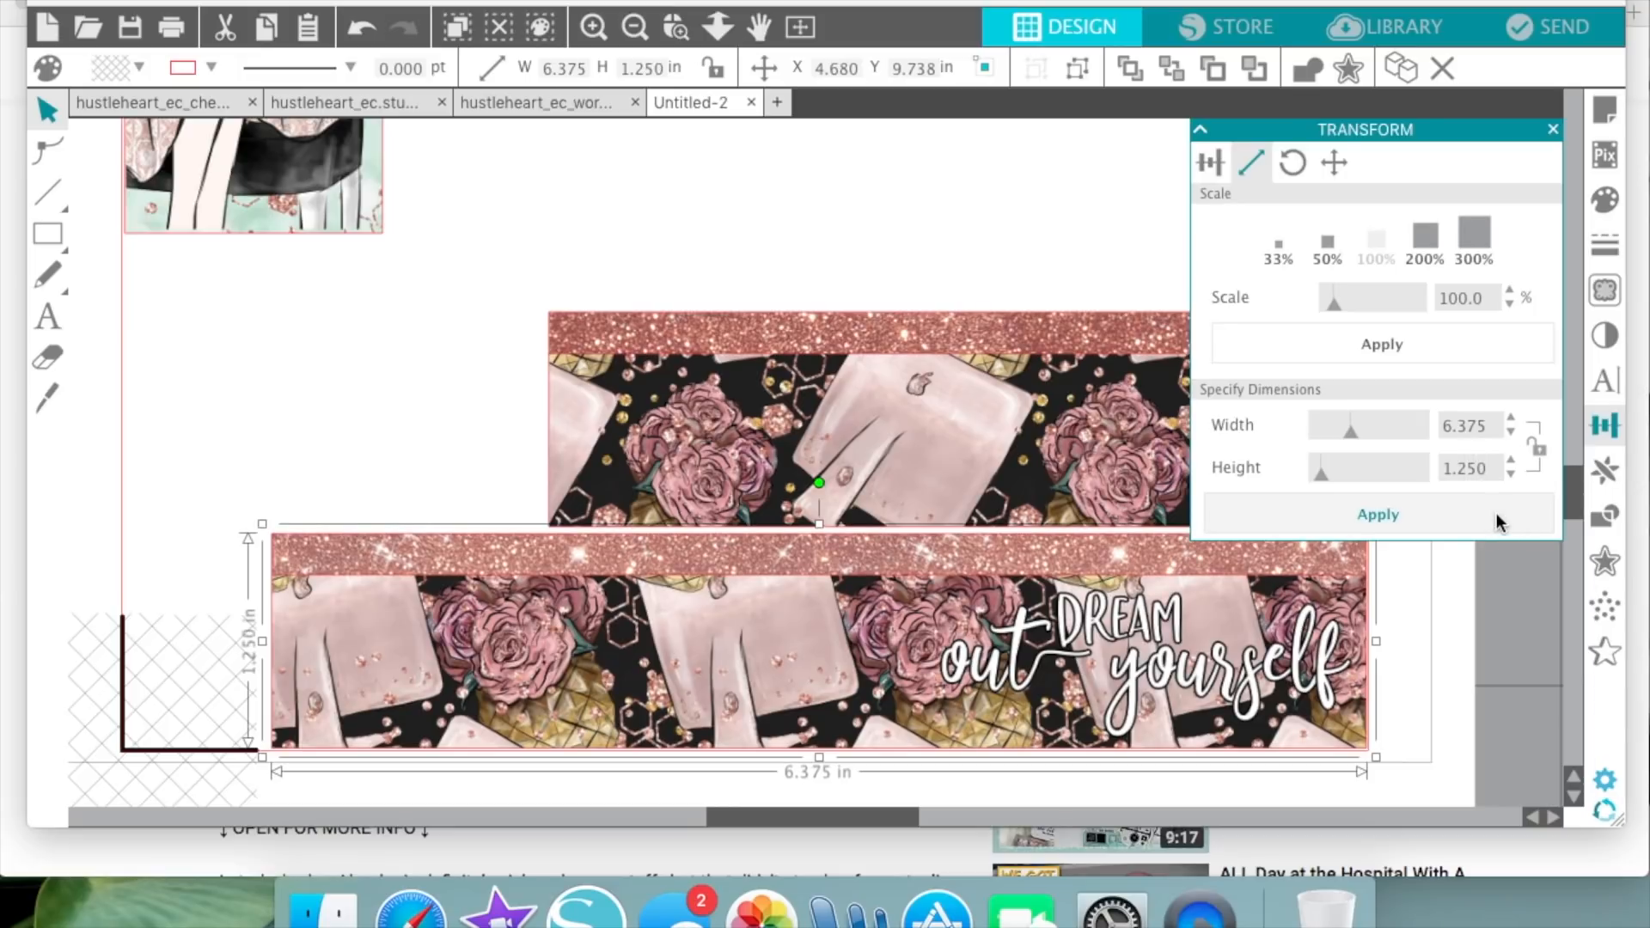
left_click(1437, 700)
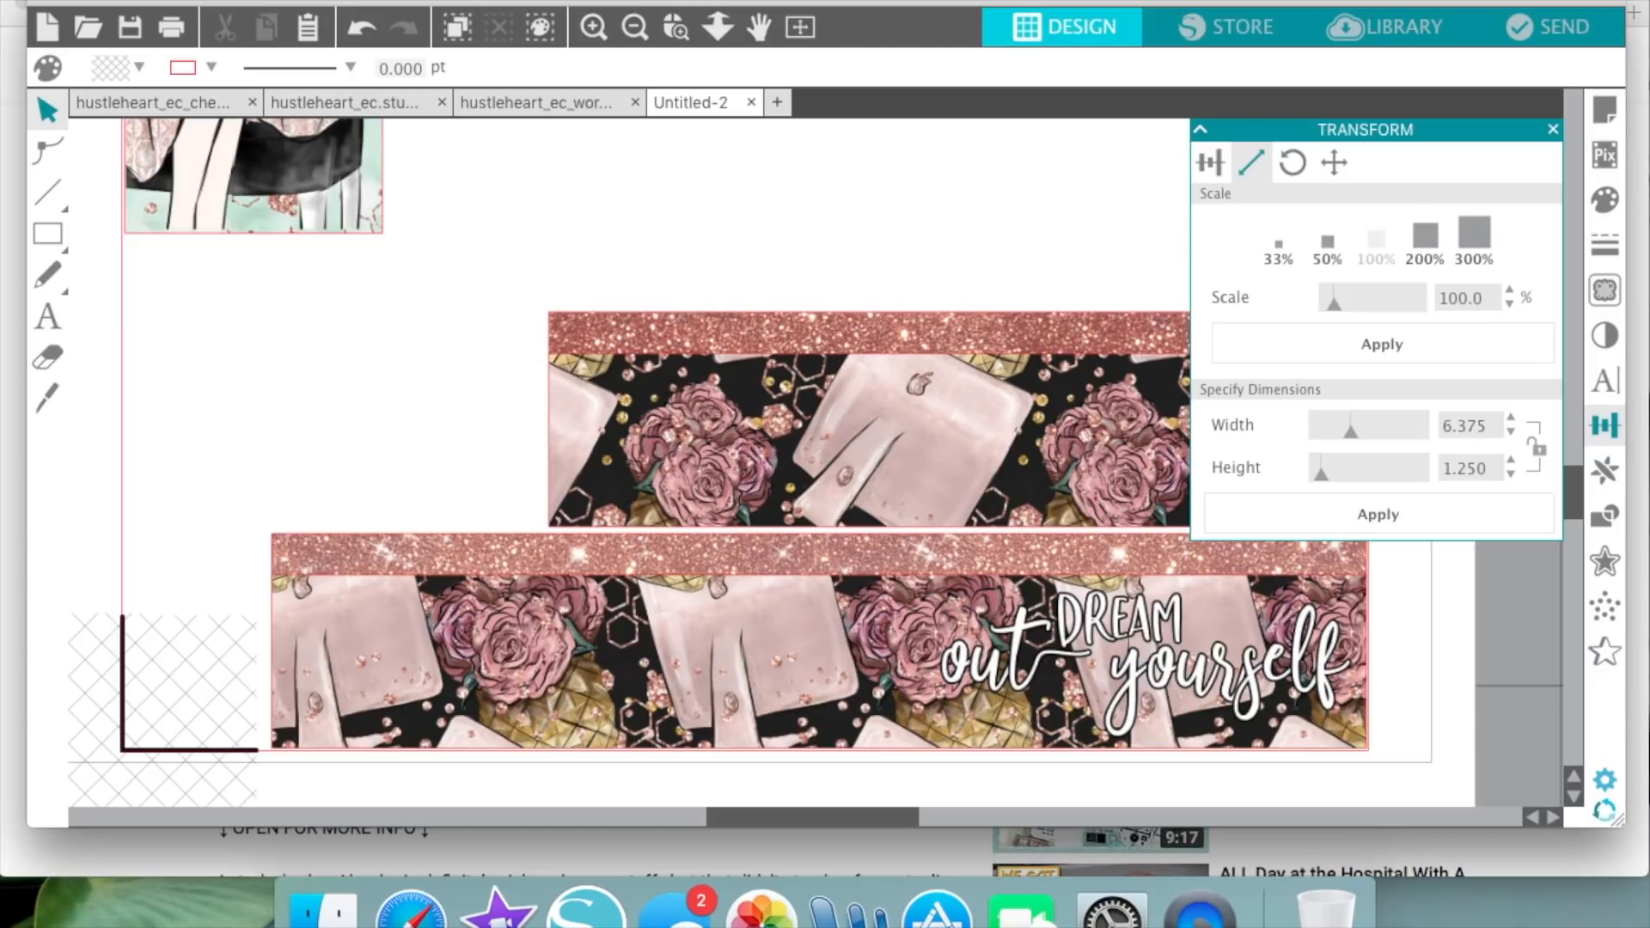
- Save the page to the Desktop as hustle in Silhouette Studio V3 format
left_click(633, 28)
left_click(633, 28)
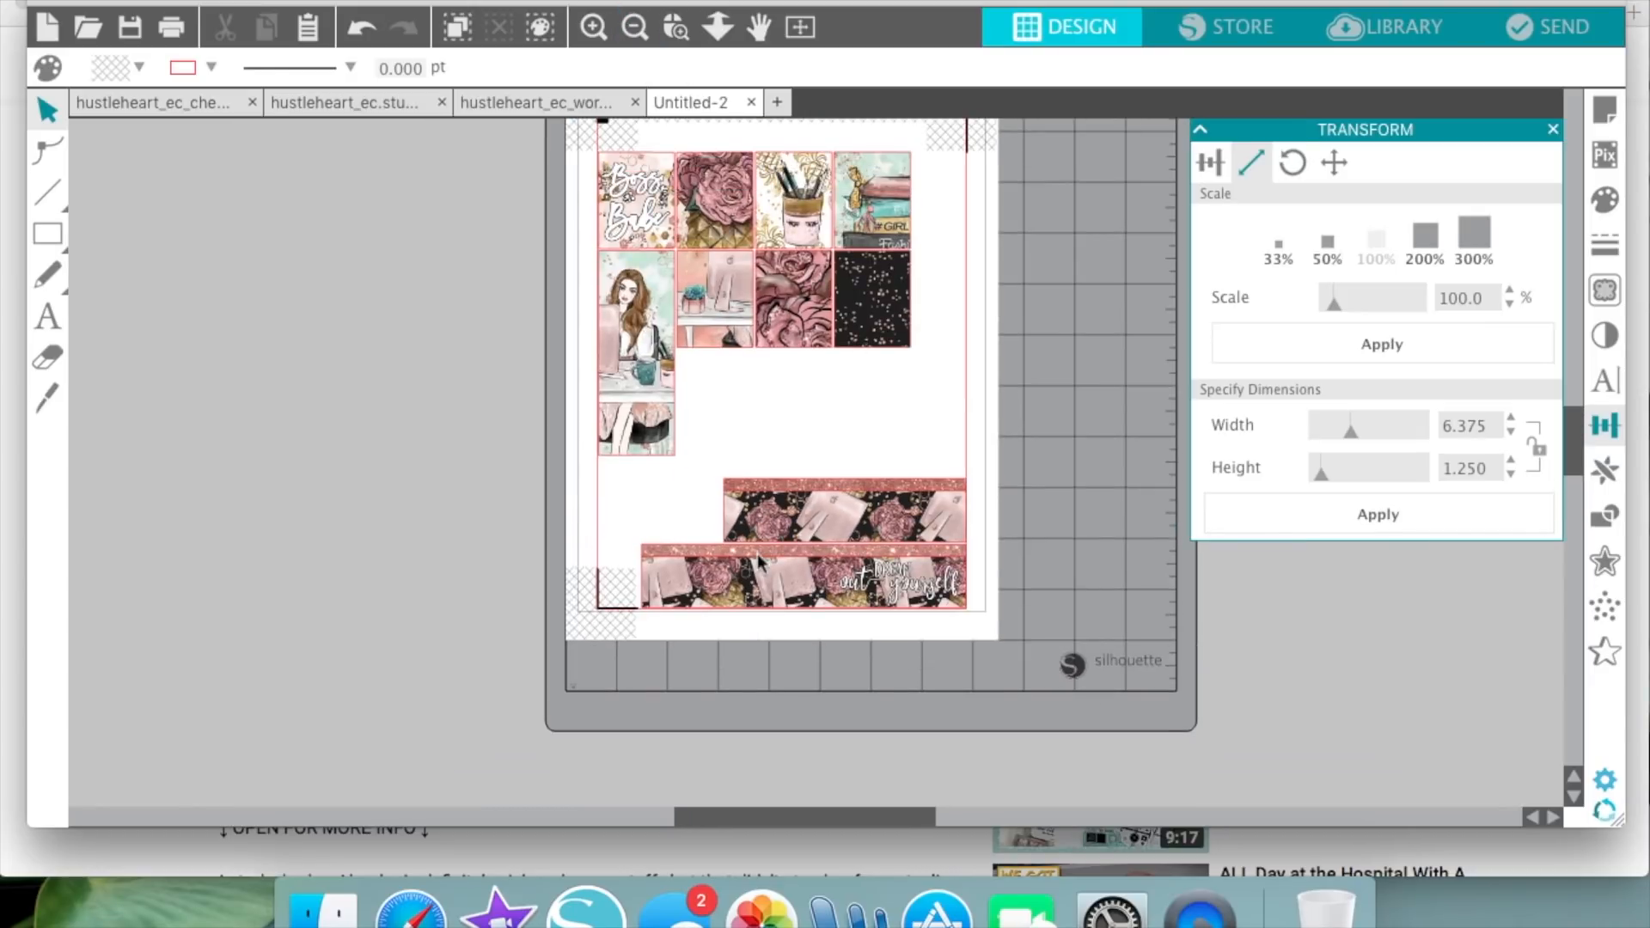
left_click(257, 1)
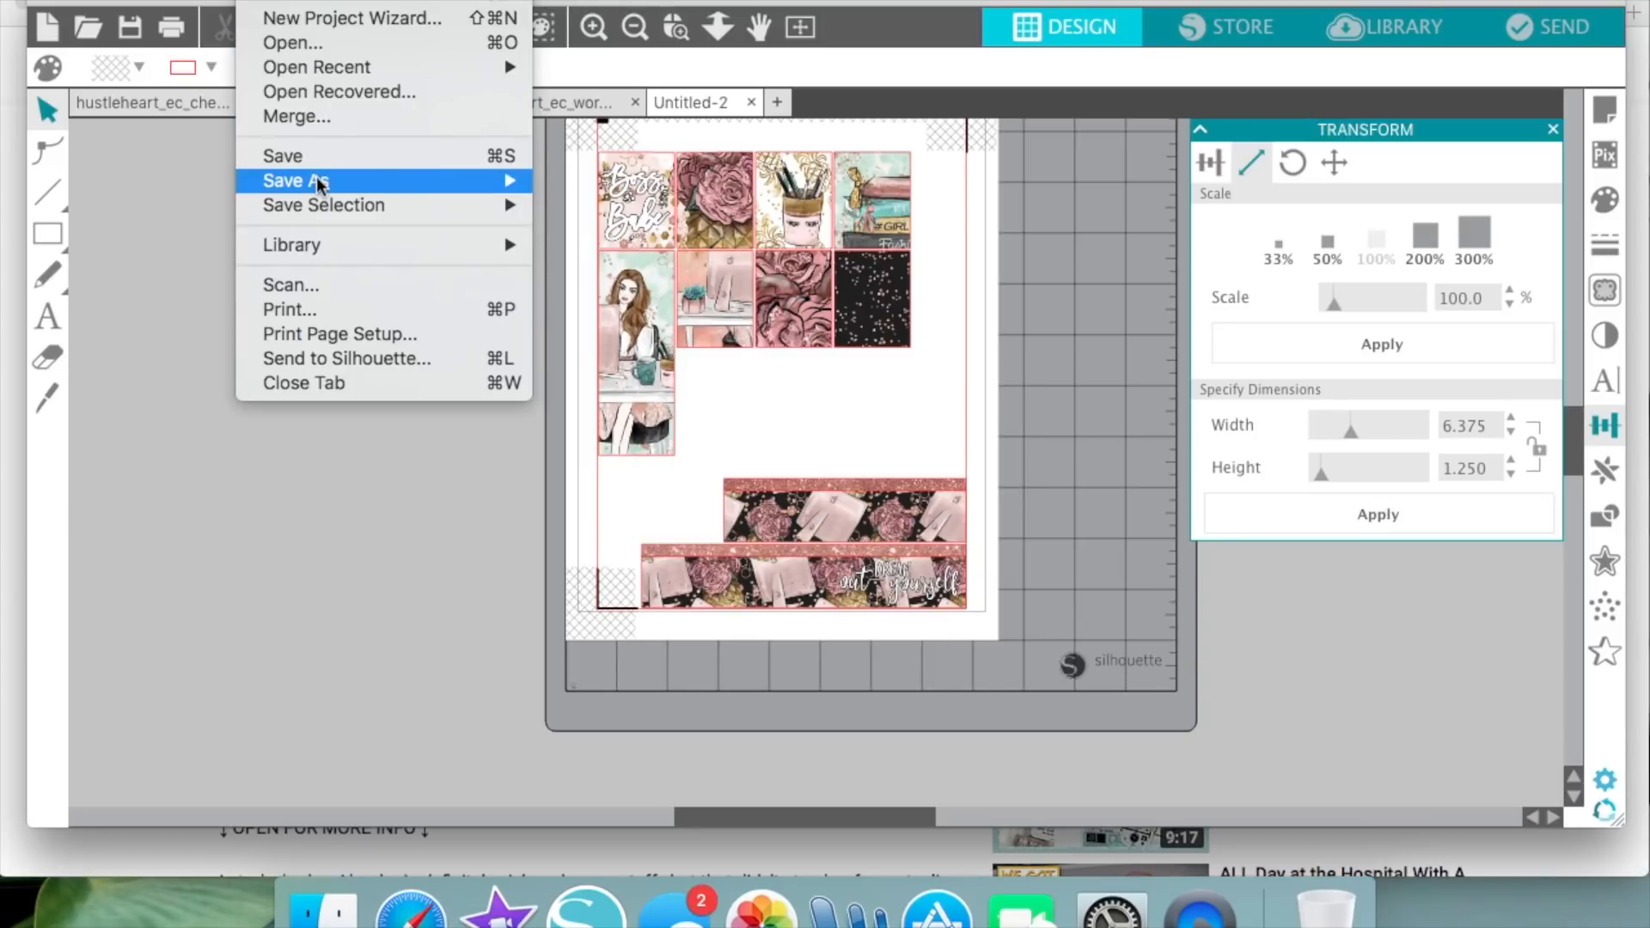
mouse_move(516, 180)
left_click(615, 183)
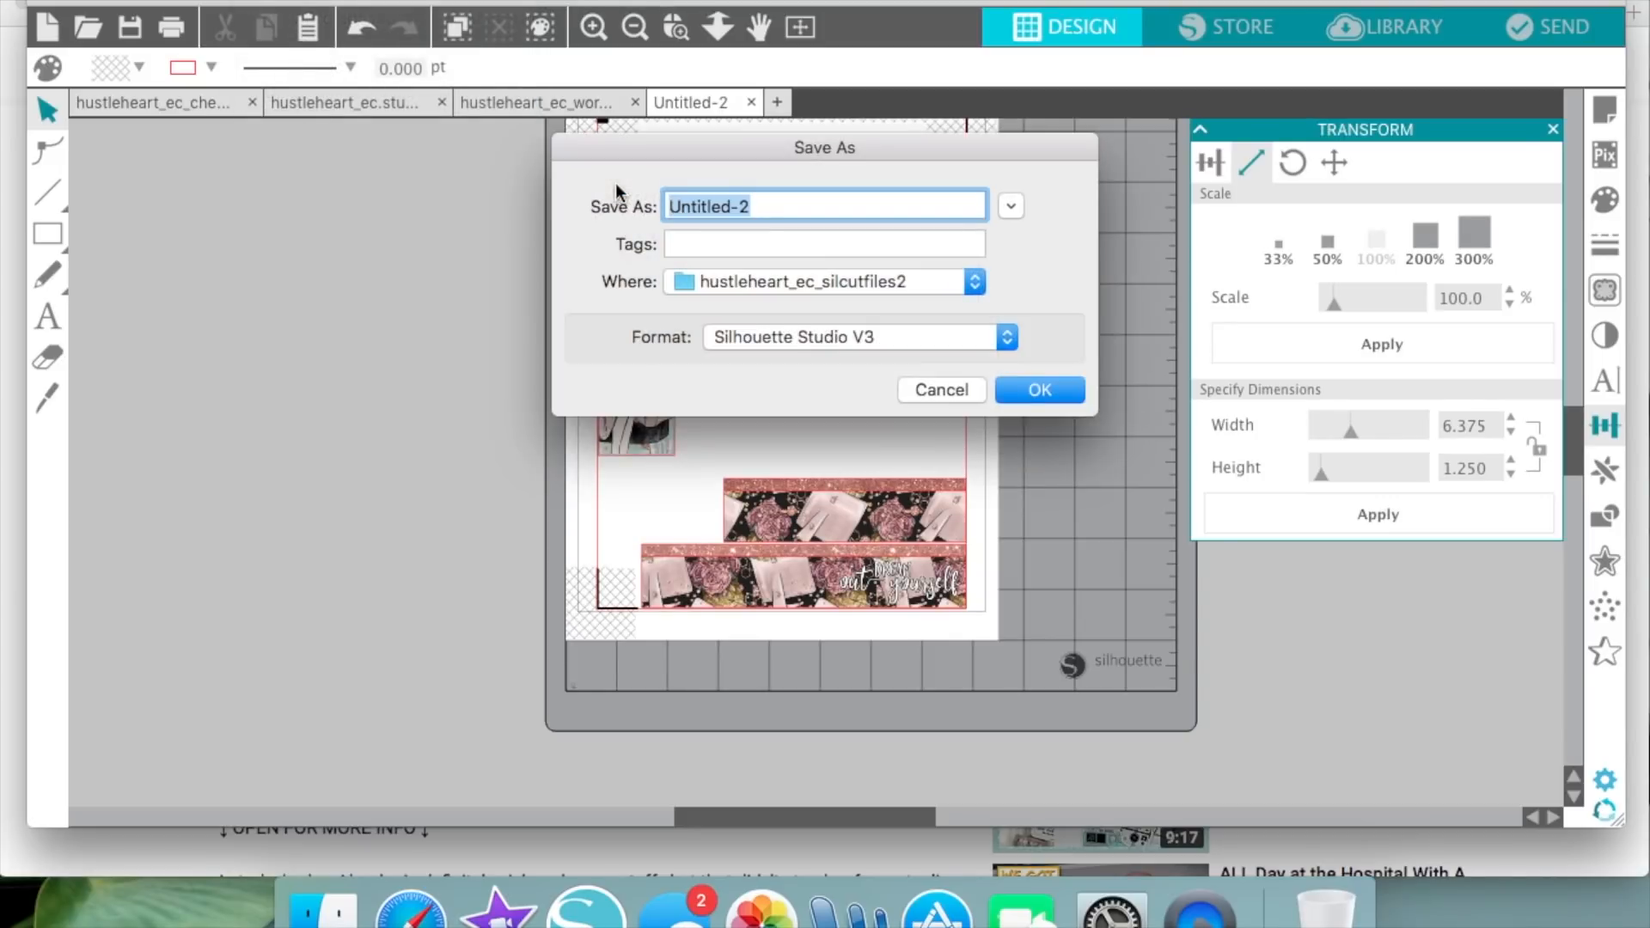
left_click(847, 282)
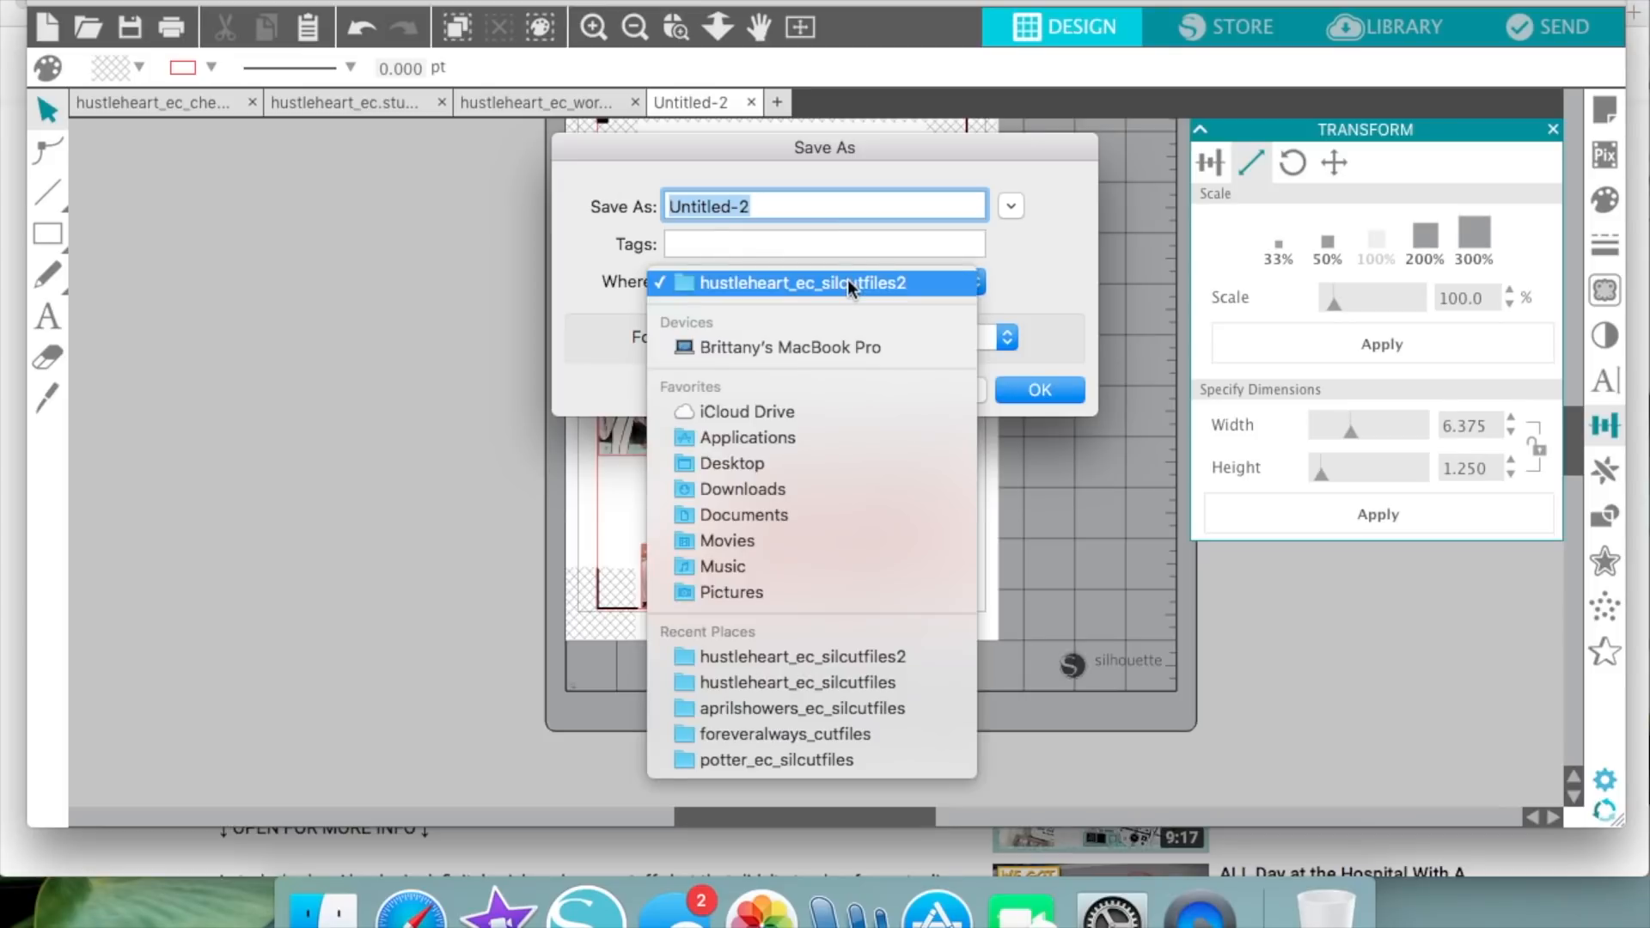
left_click(760, 462)
type("hustle")
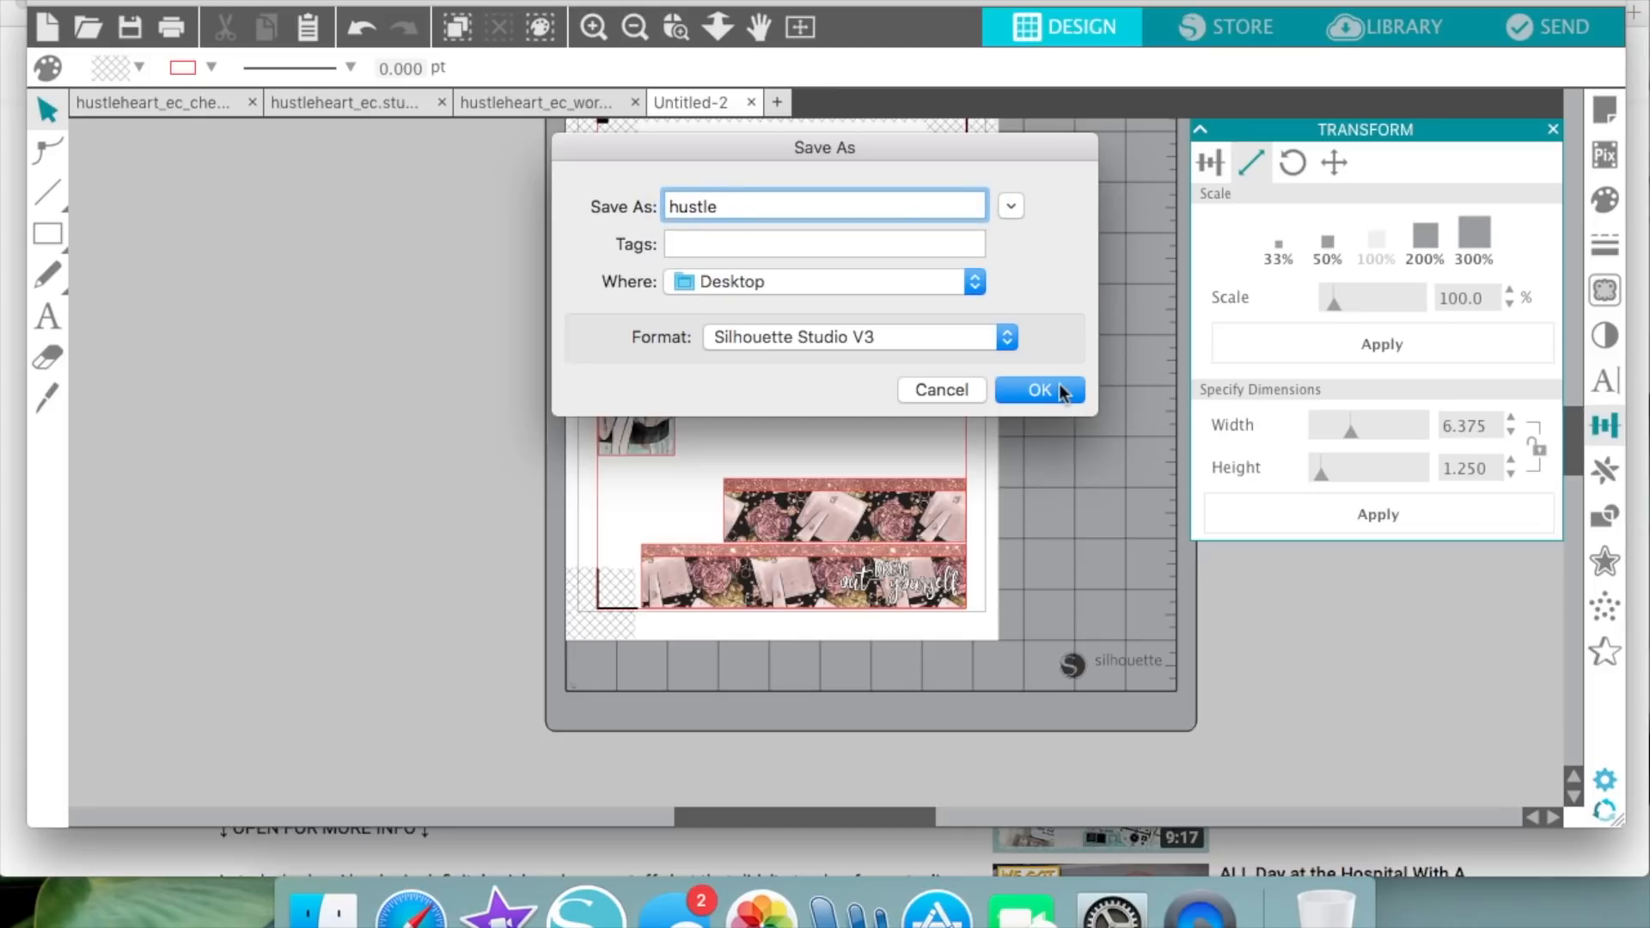
left_click(1062, 391)
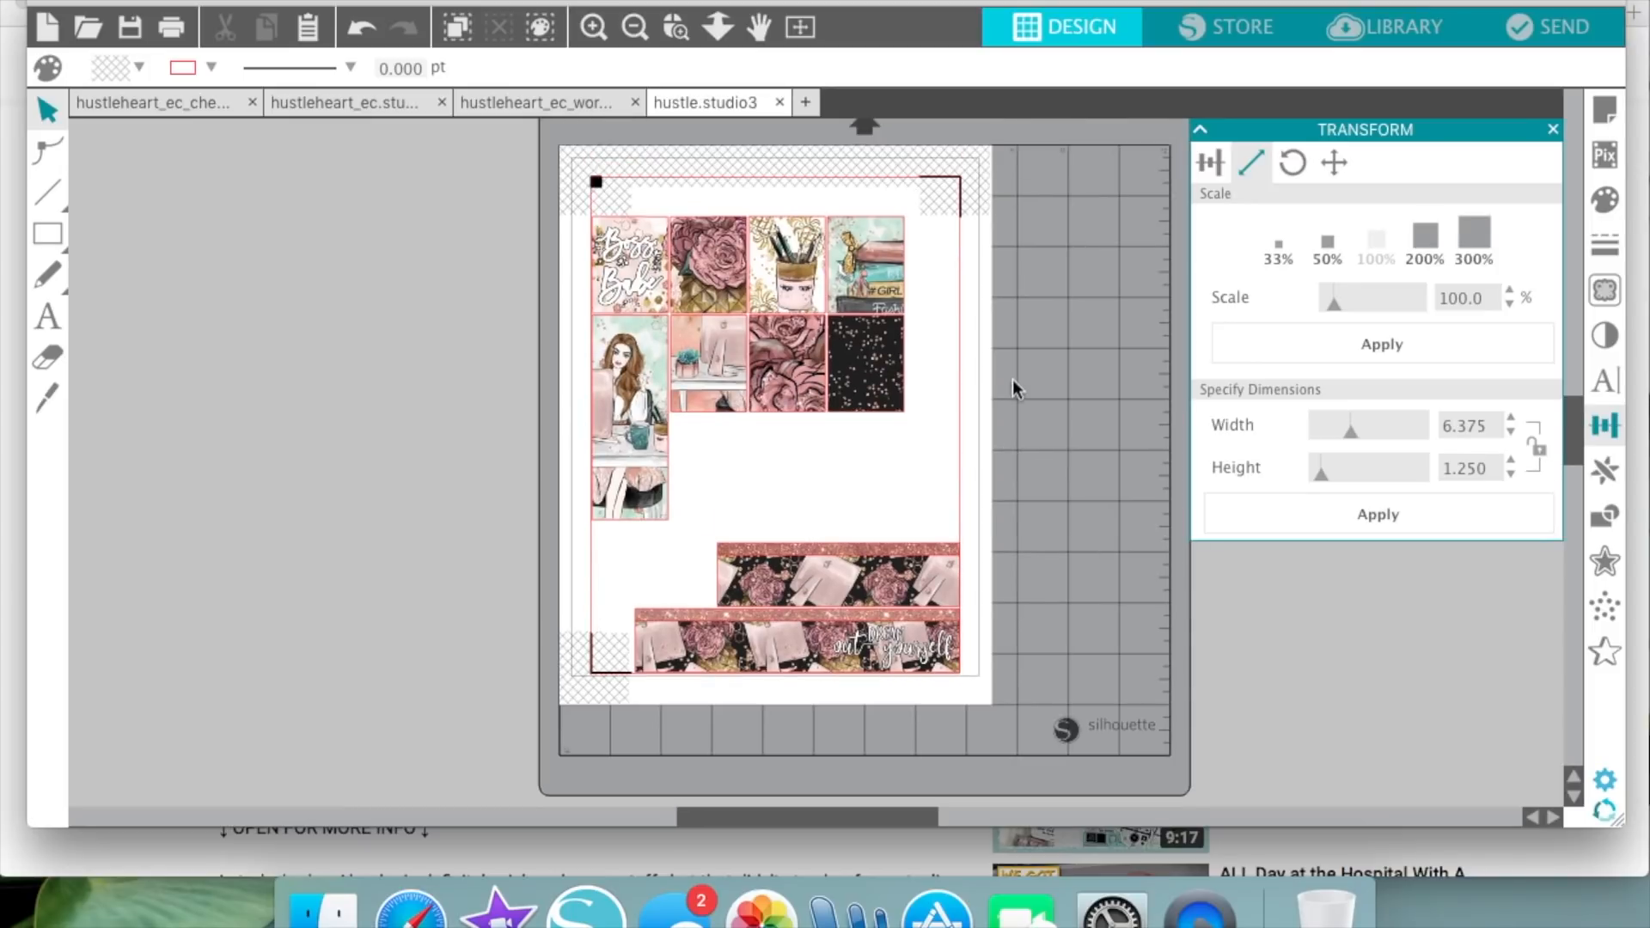
- Switch to the hustleheart_ec_wor... document, select all its icon and word stickers and make their cut lines red
left_click(600, 101)
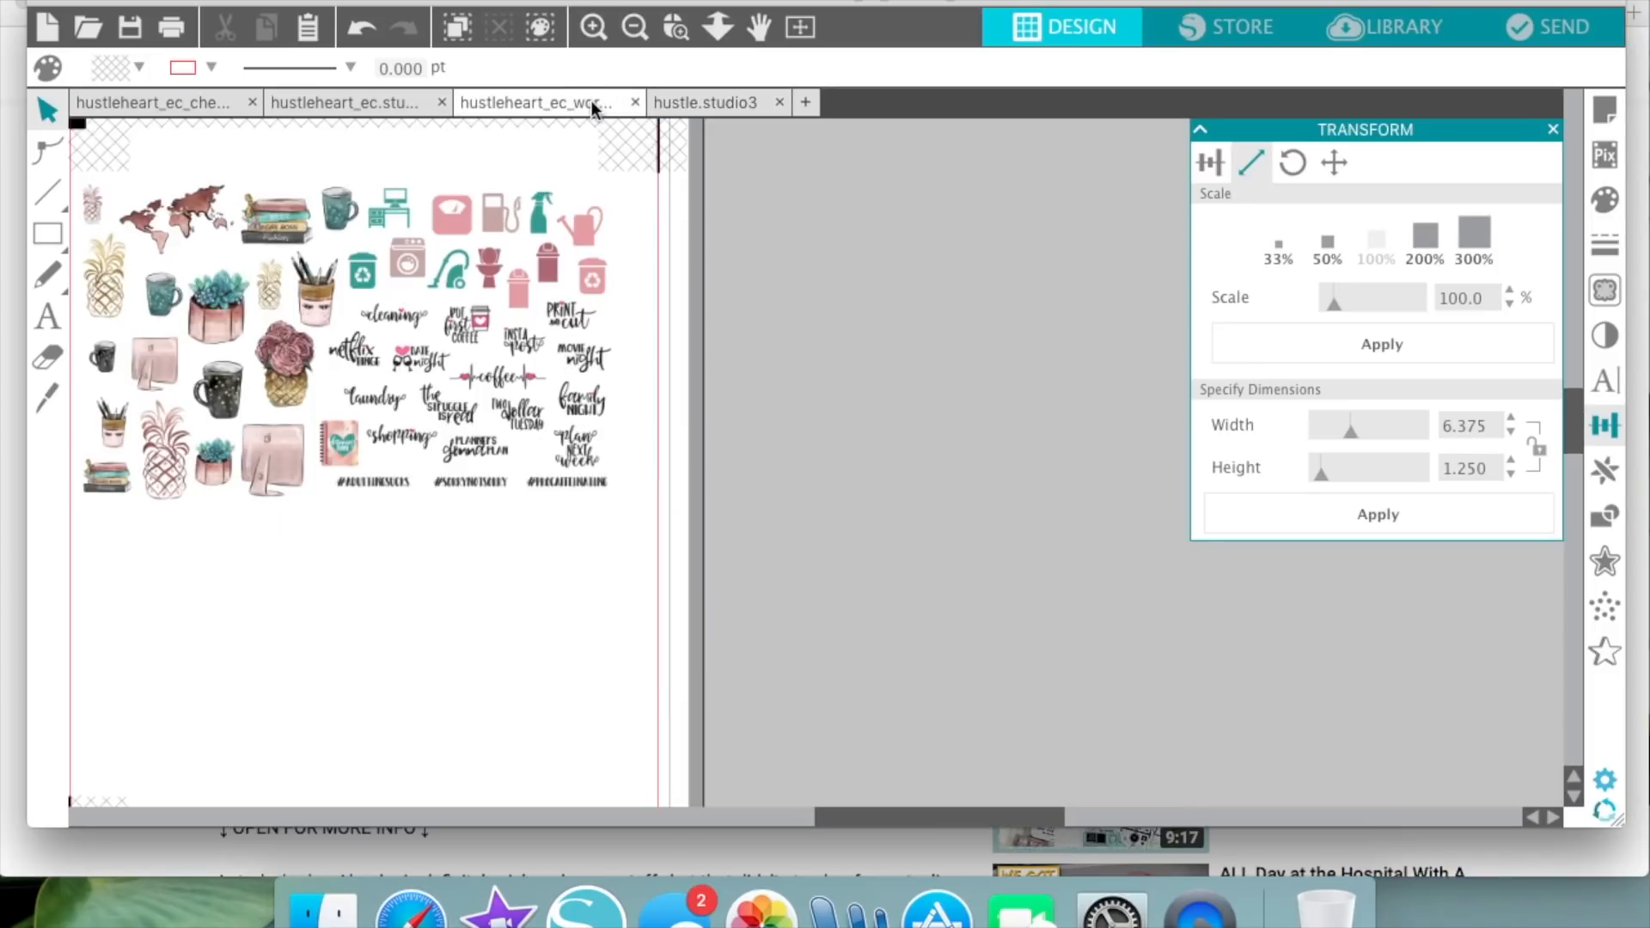
scroll(481, 419, "left", 5)
scroll(481, 419, "left", 3)
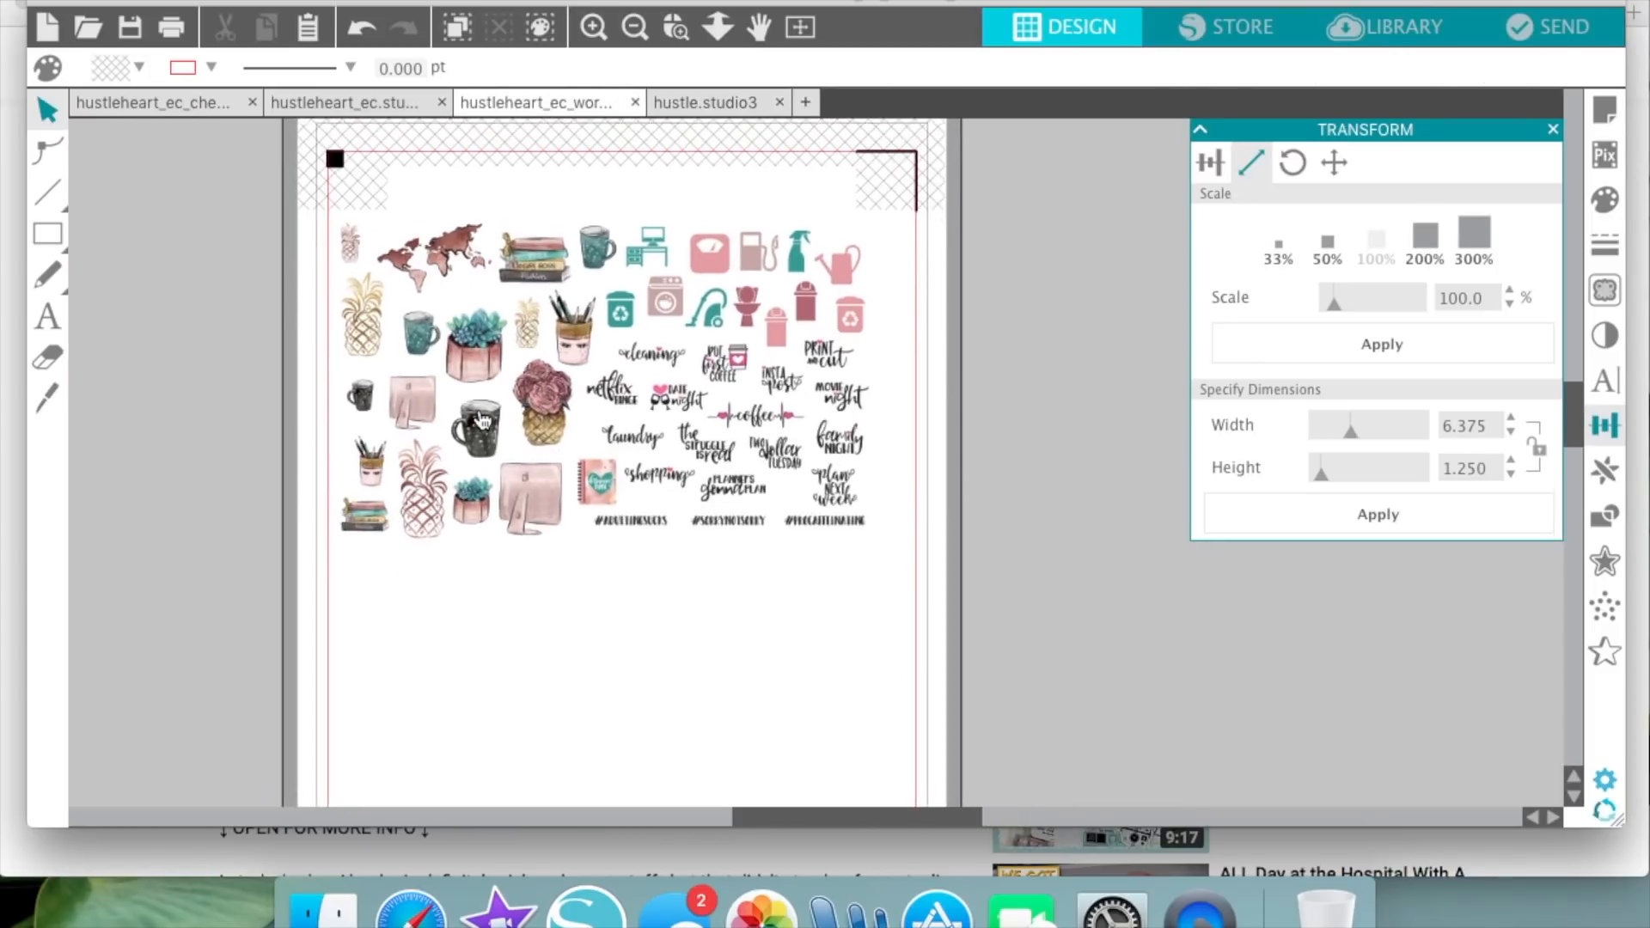
left_click_drag(323, 190, 952, 592)
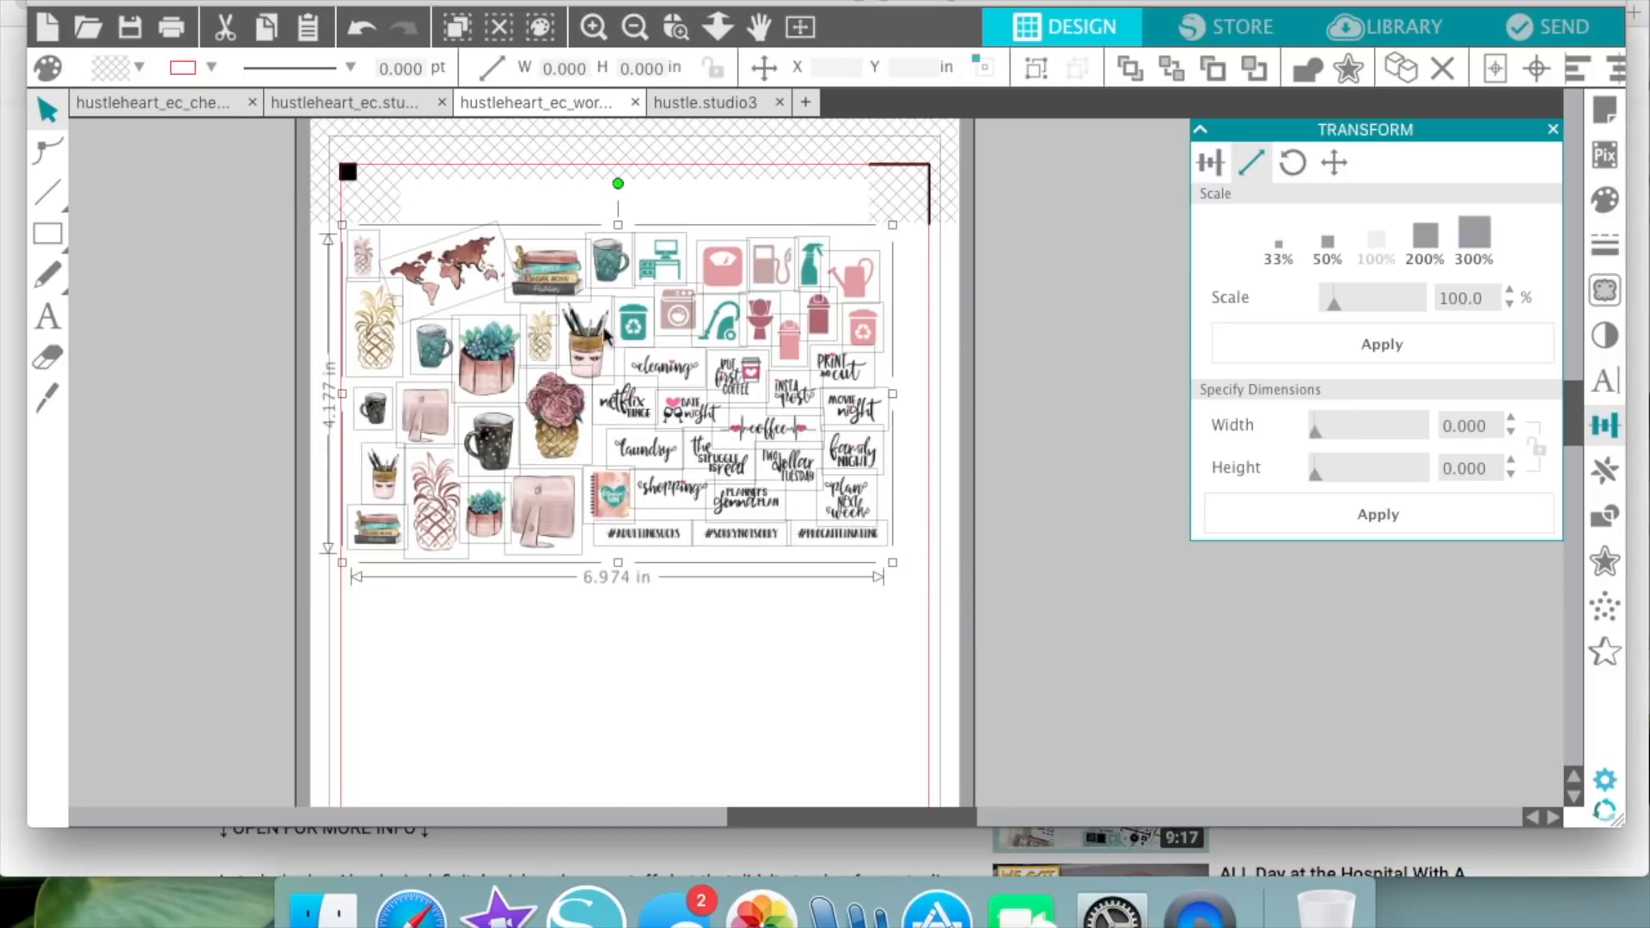
left_click(215, 68)
left_click(190, 186)
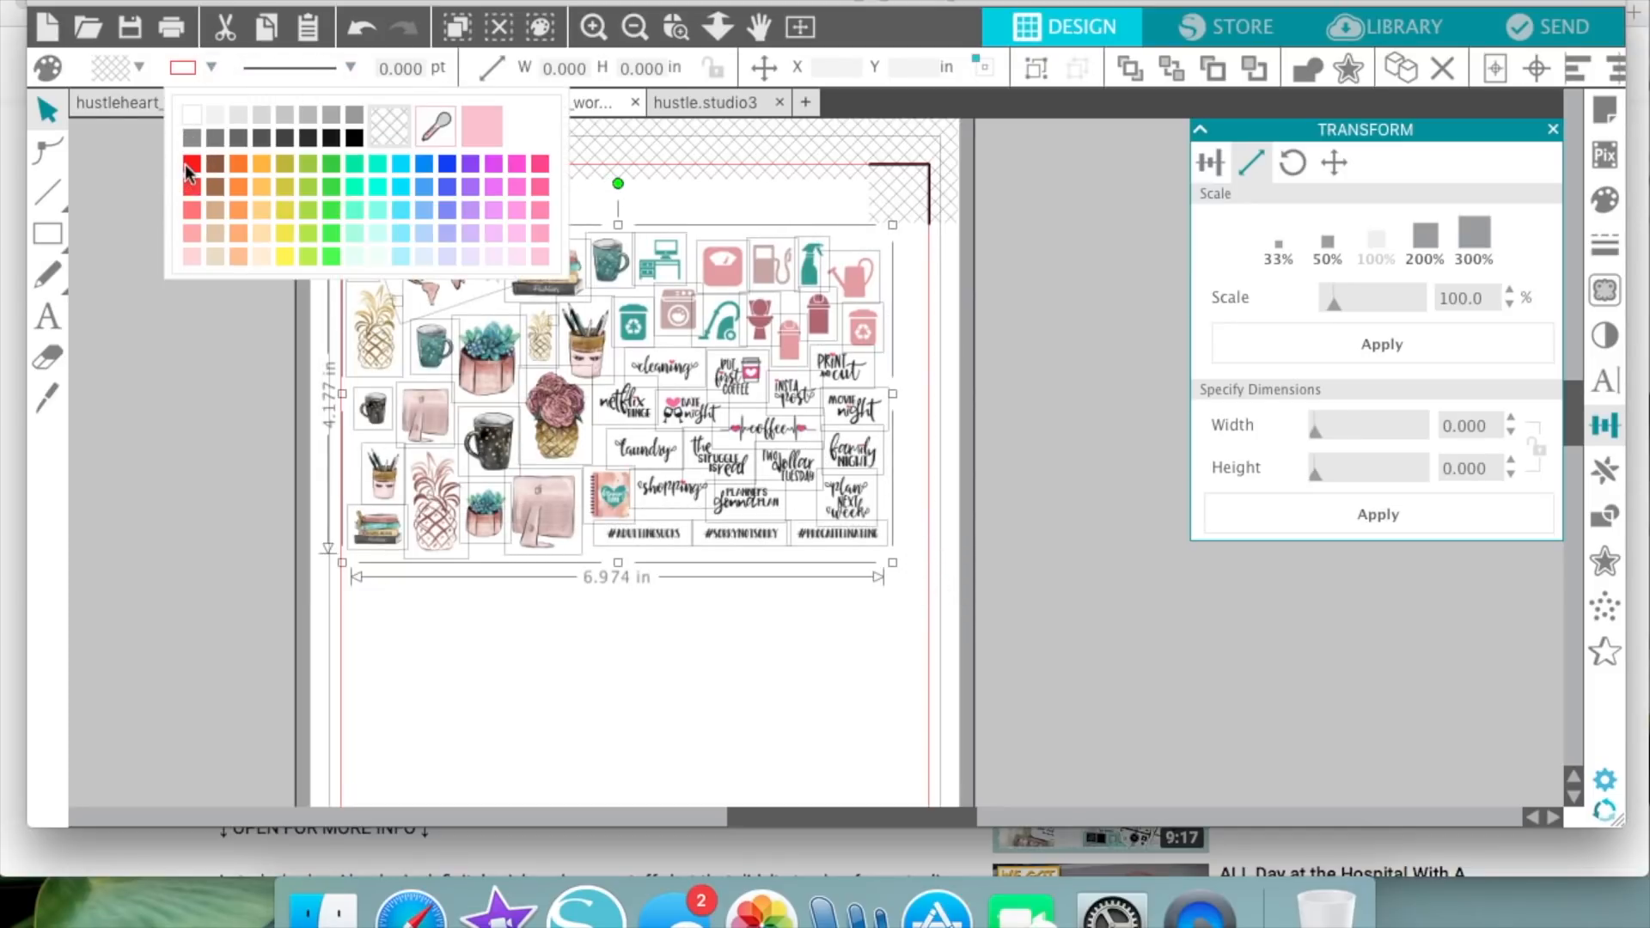
left_click(193, 449)
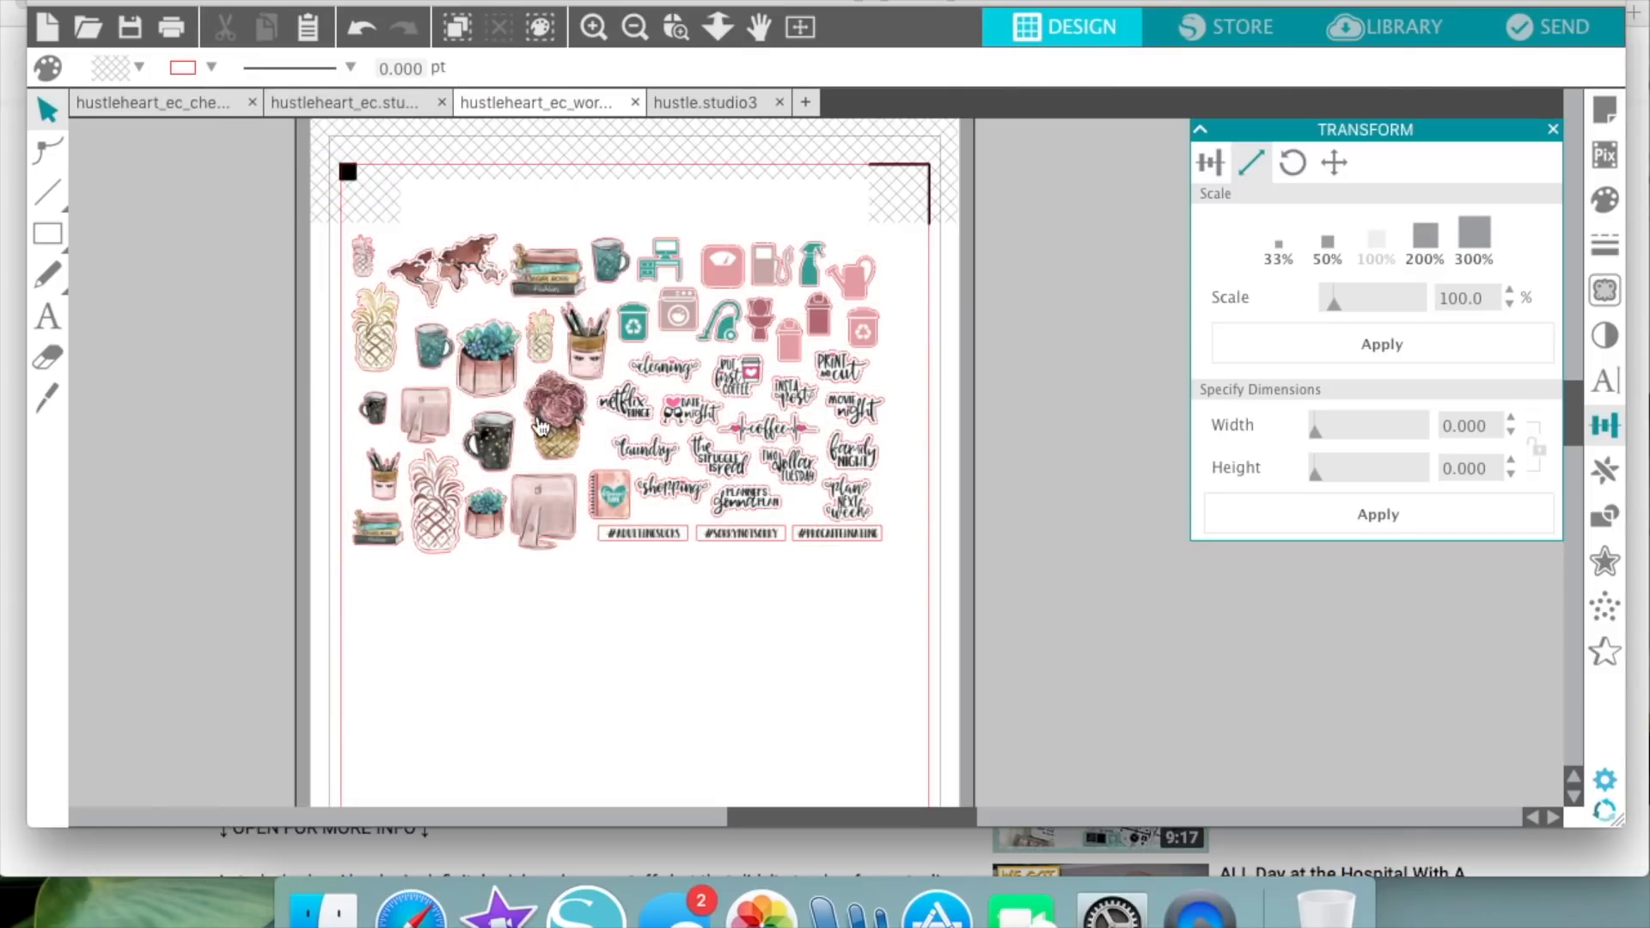
- Try the large pink computer sticker at about 2.78 × 3.16 in, and return it to its place at about 0.82 × 0.94 in
left_click_drag(554, 537, 553, 797)
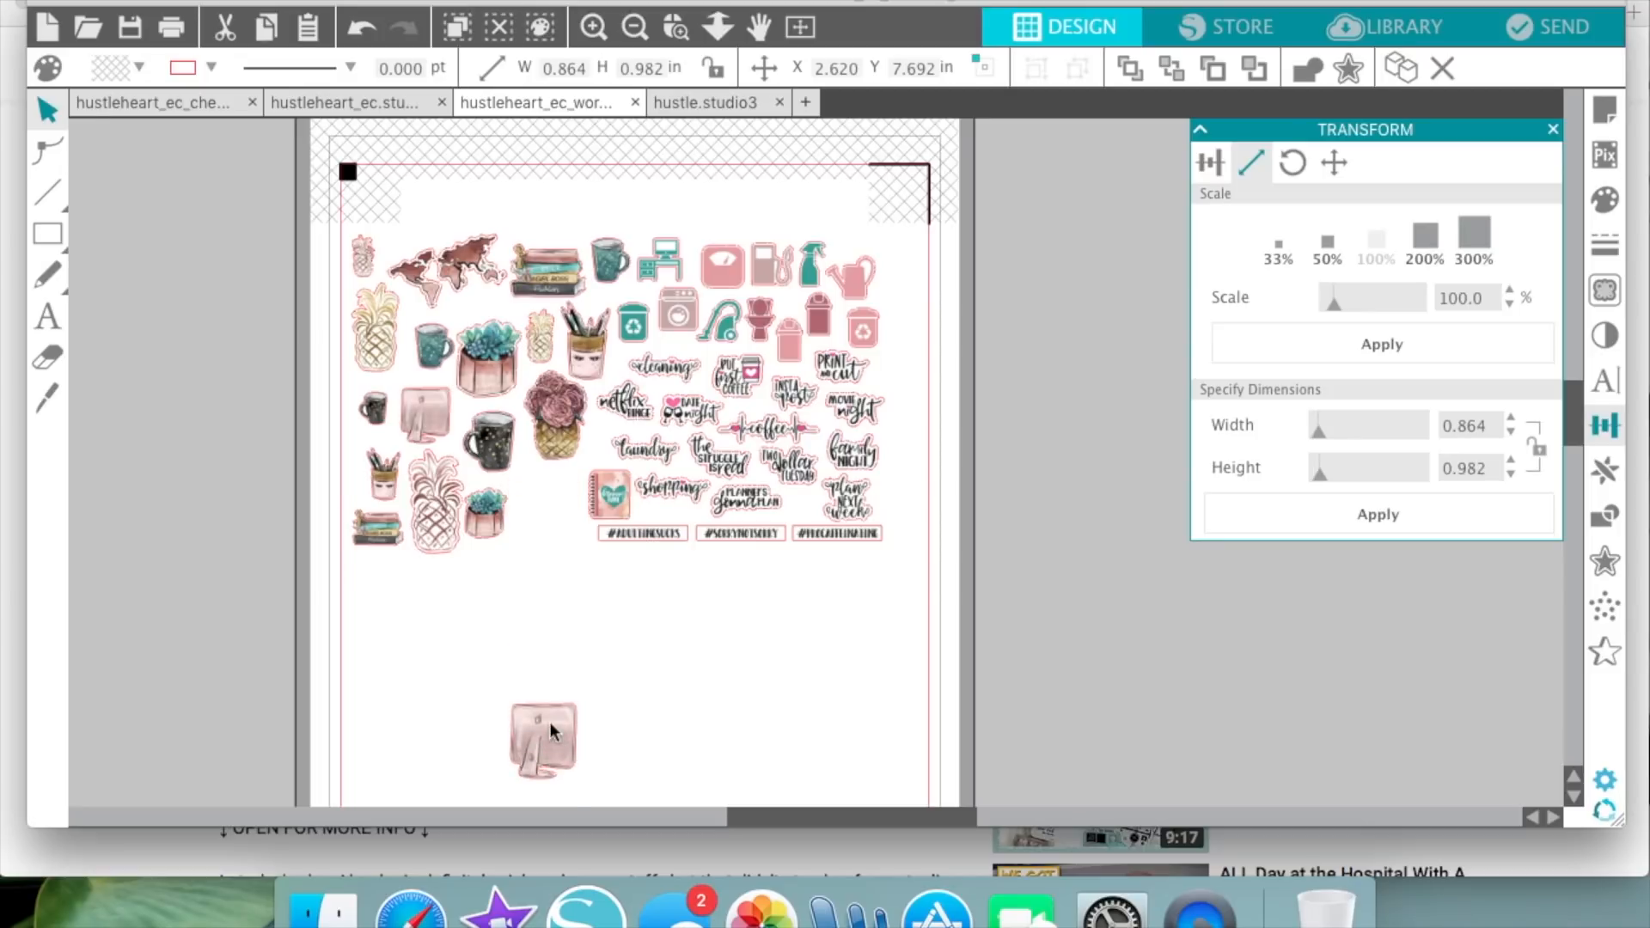
left_click_drag(574, 708, 735, 576)
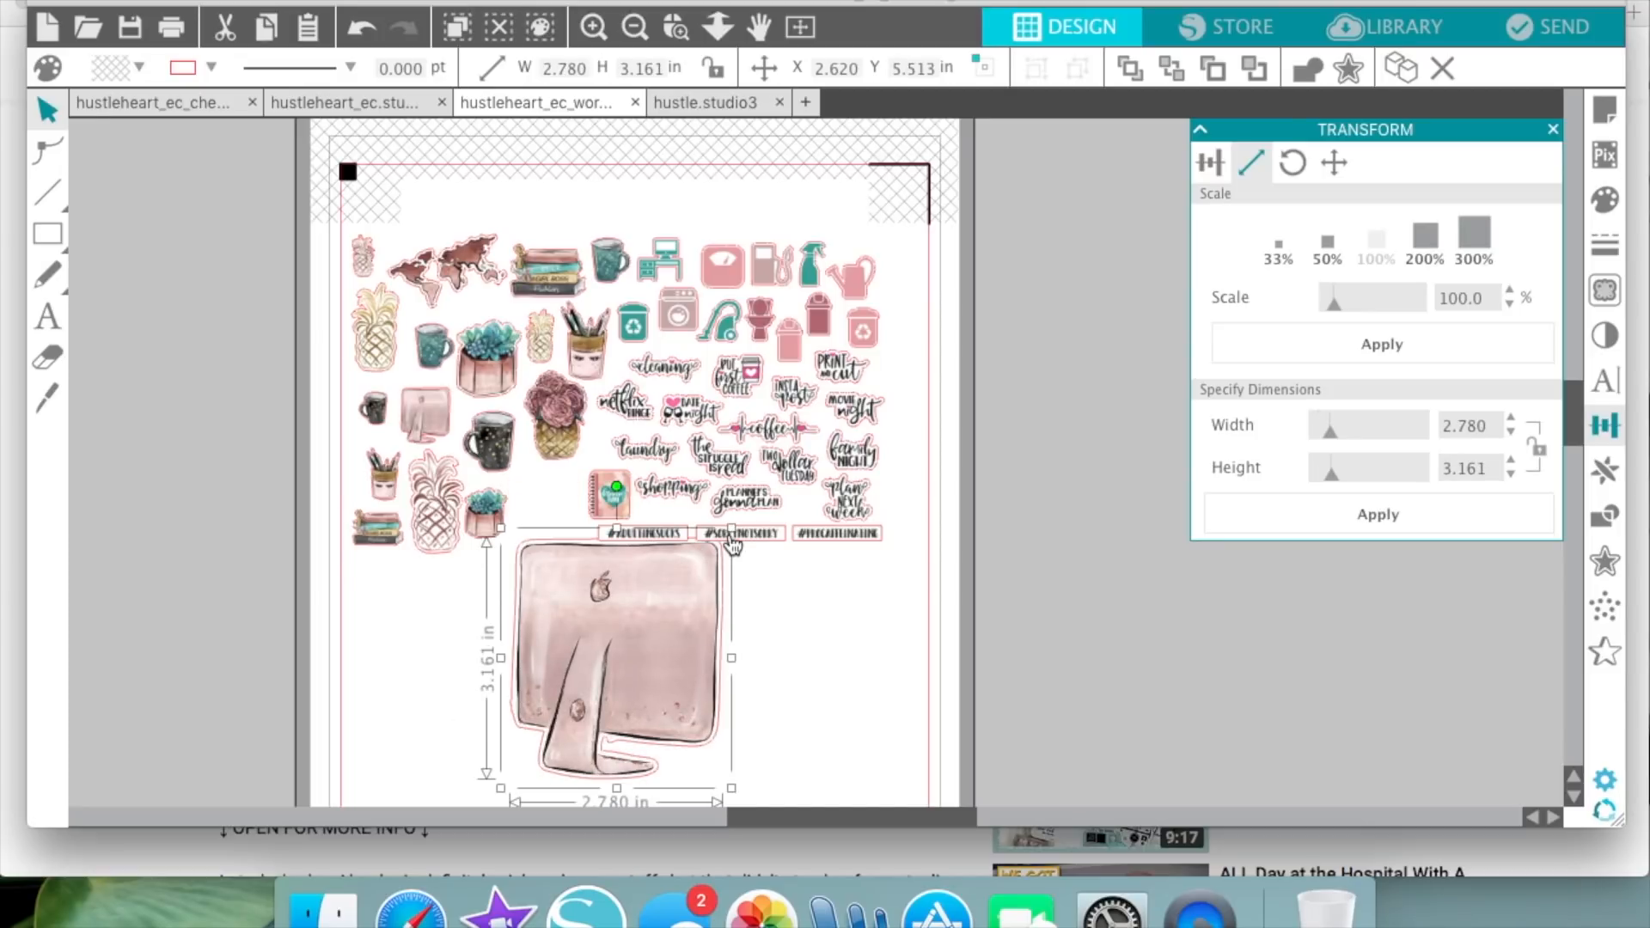
left_click(731, 534)
left_click(697, 597)
left_click_drag(731, 528, 572, 485)
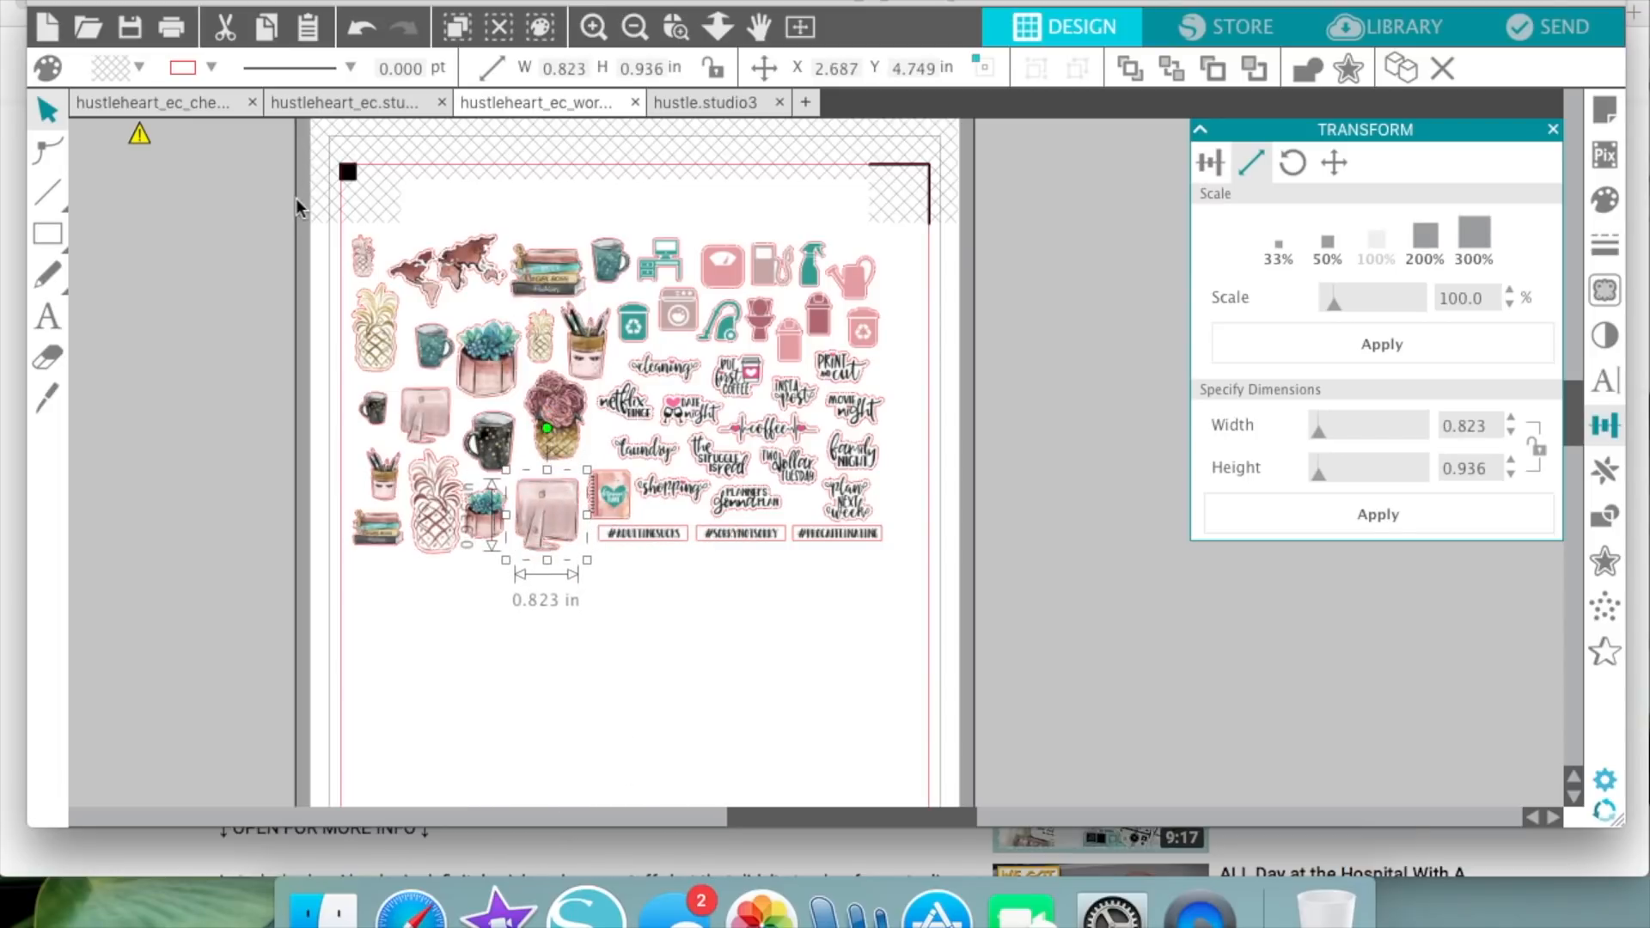
- Cut the upper six-row teal and burgundy checklists out of the hustleheart_ec_che... document
left_click(395, 103)
left_click(167, 102)
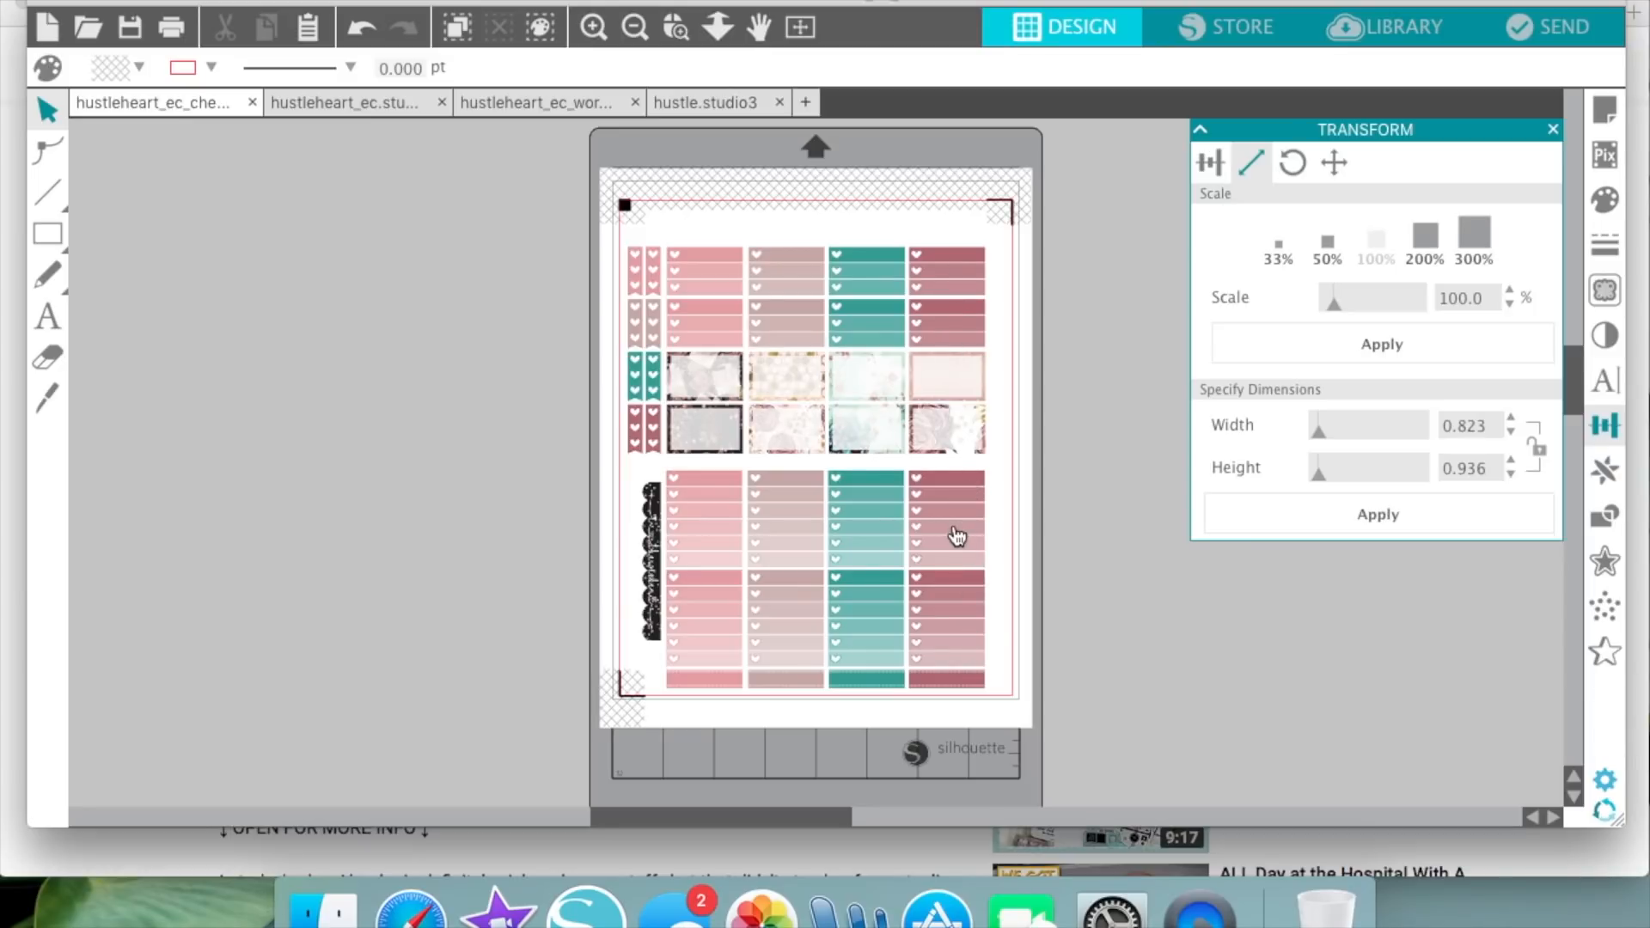
left_click(868, 493)
key("Delete")
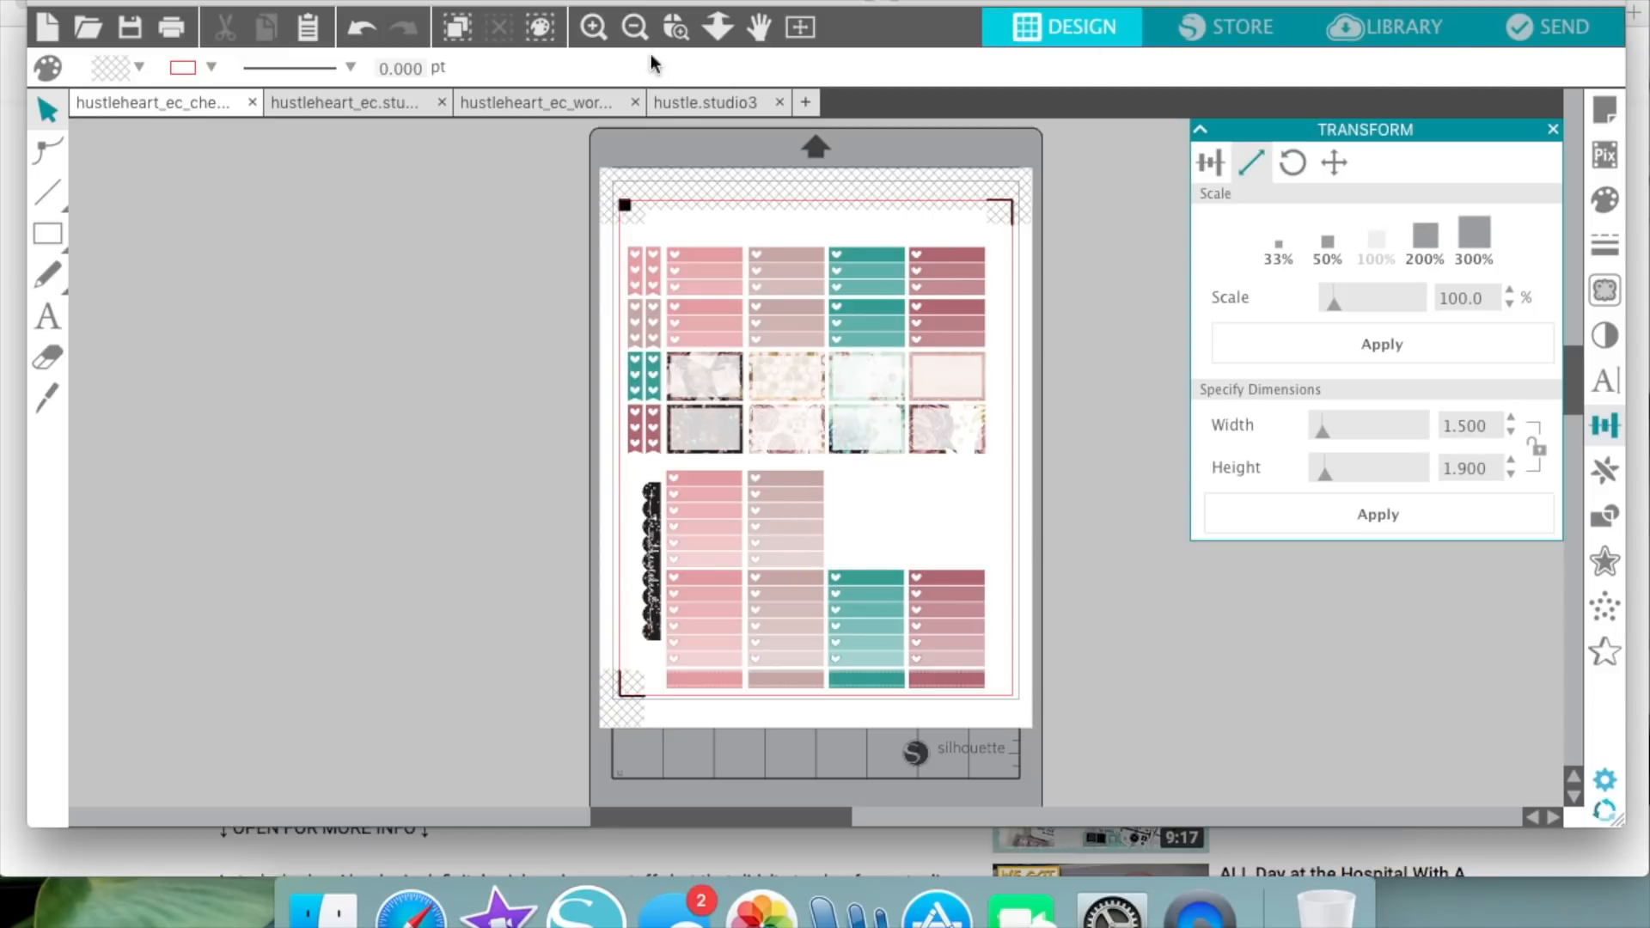
- Paste the two checklists into the hustle.studio3 document and place them on the empty area beside the page
left_click(554, 112)
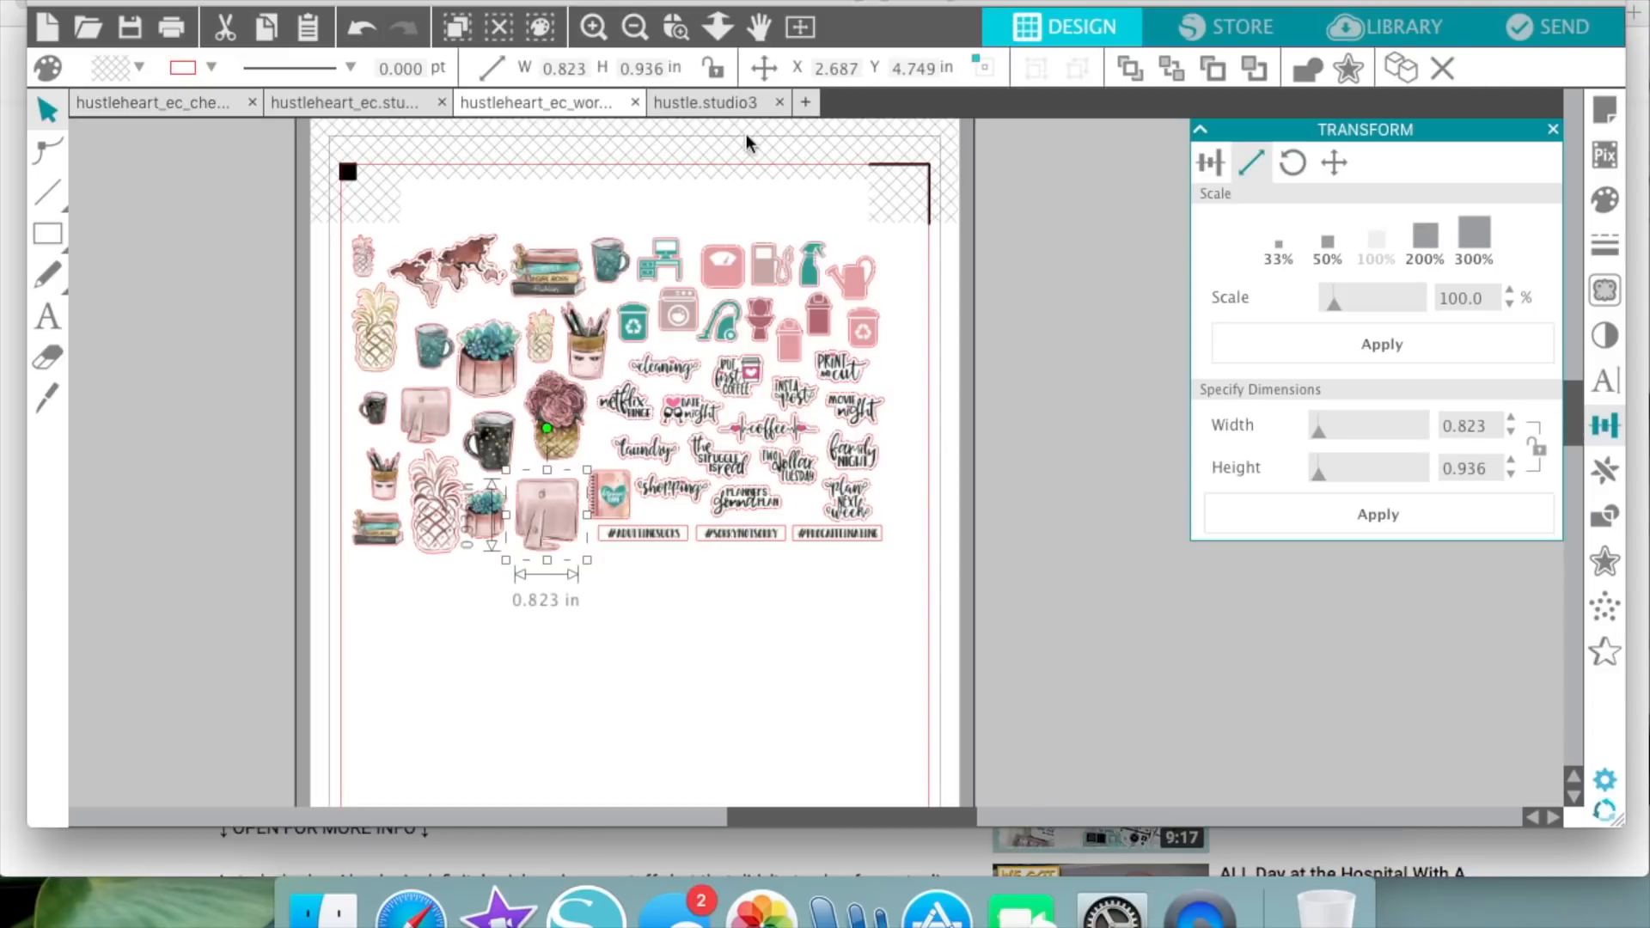
left_click(724, 98)
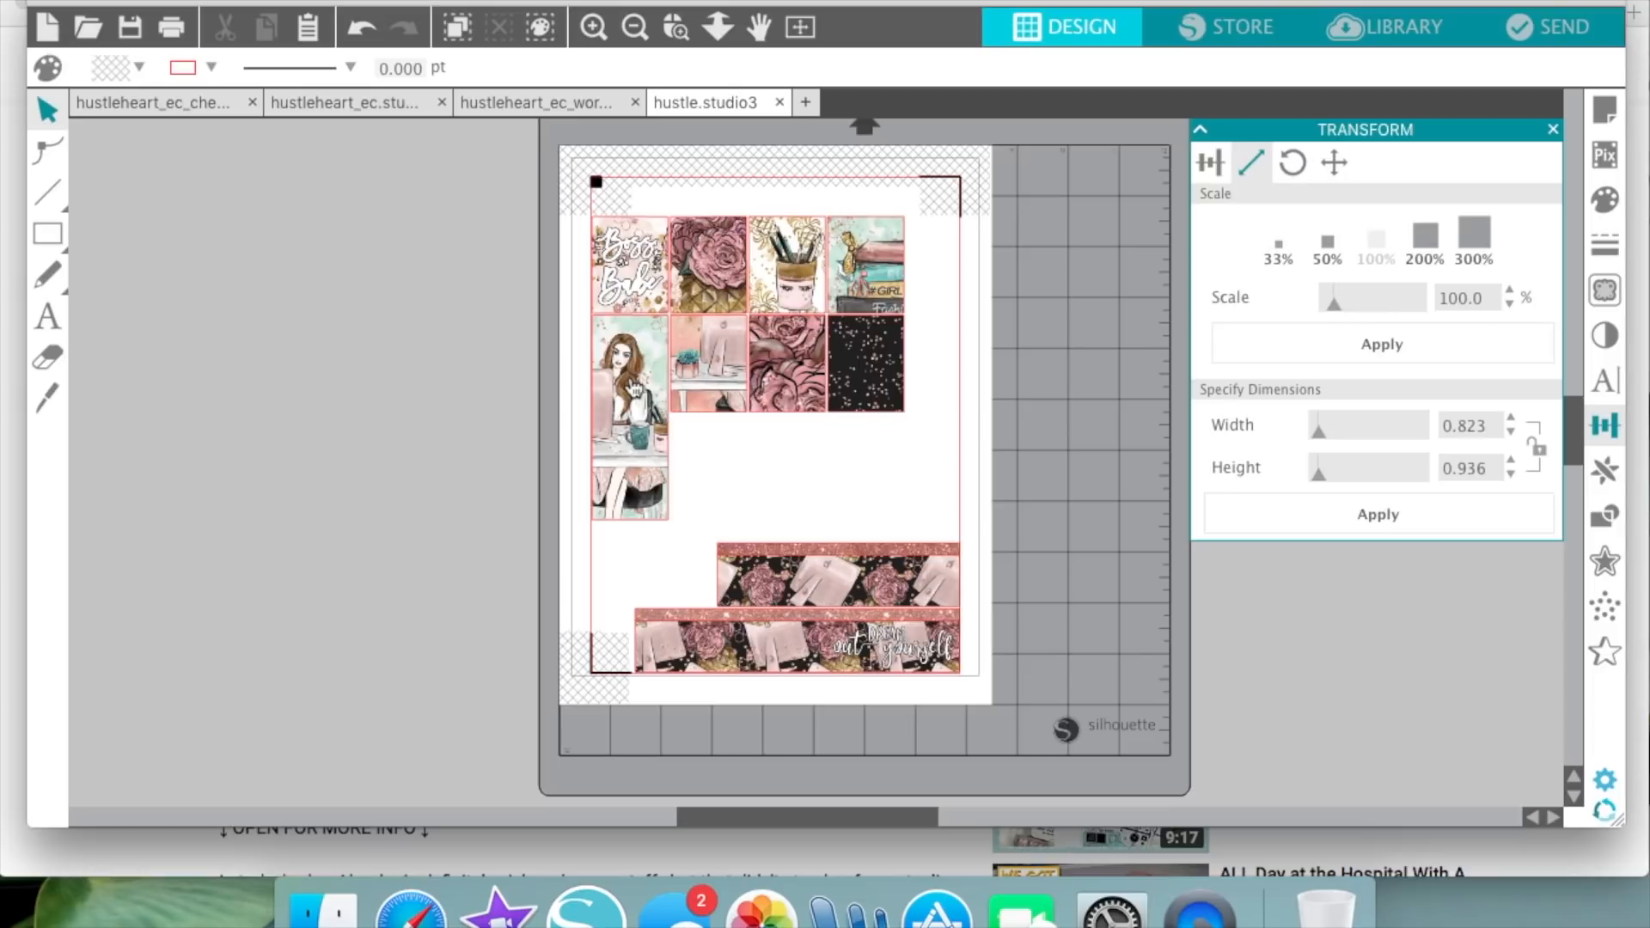
left_click(387, 331)
key("super+v")
left_click_drag(991, 588, 395, 373)
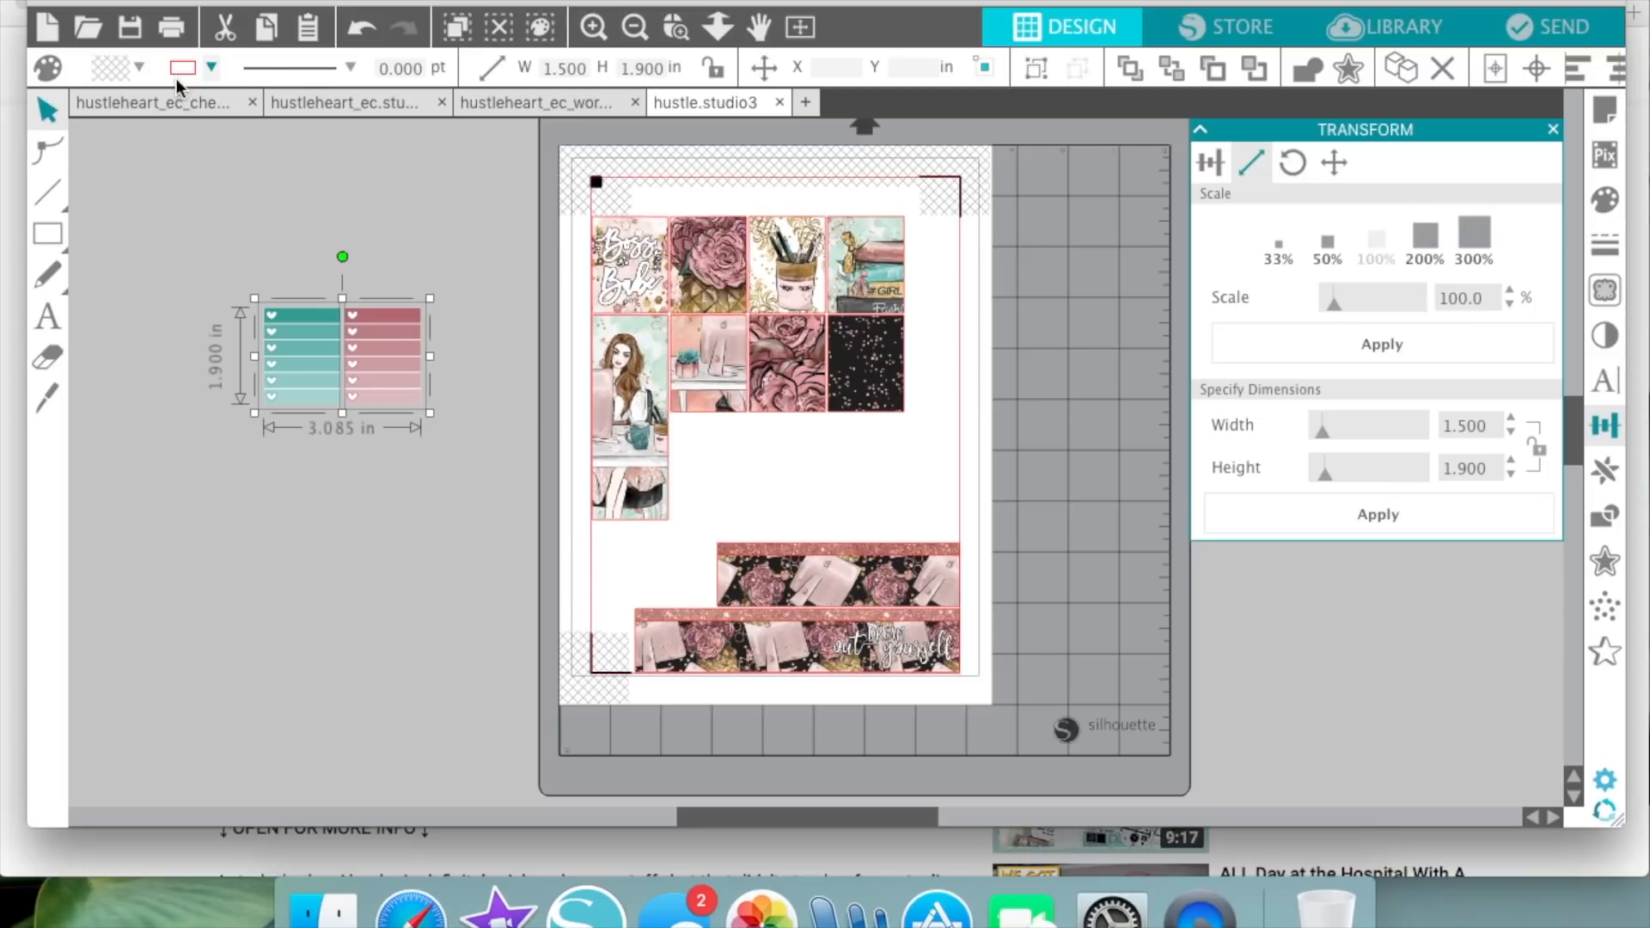
- Make the cut lines of the two pasted checklists red and deselect them
left_click(589, 31)
scroll(292, 473, "left", 12)
scroll(292, 473, "up", 2)
scroll(294, 472, "right", 1)
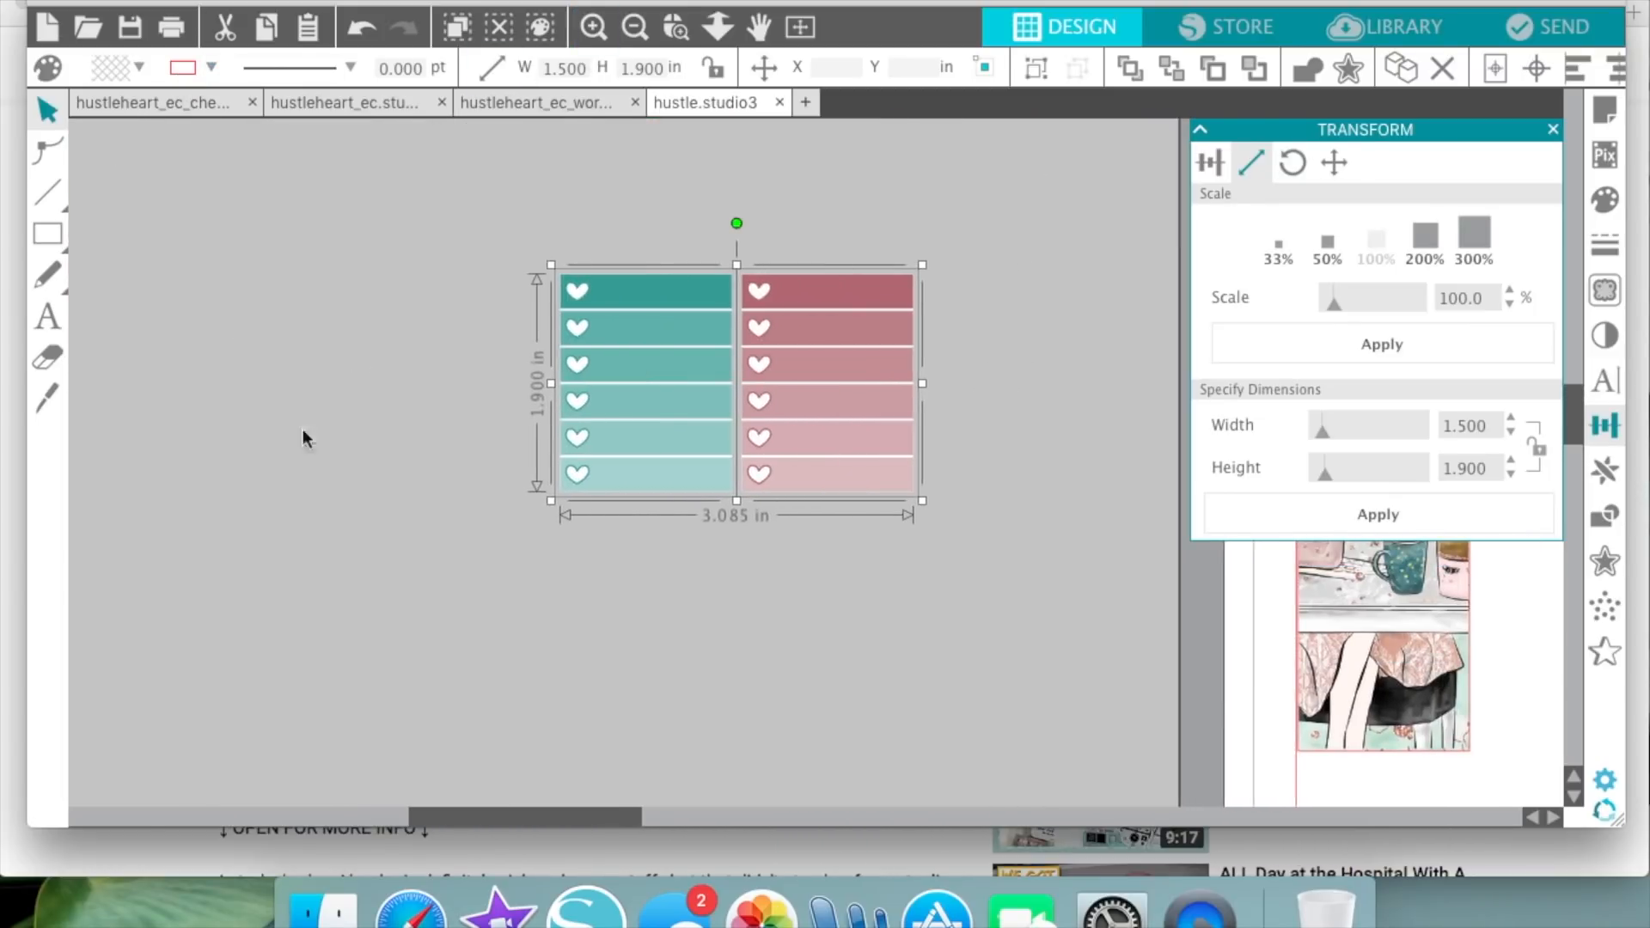
left_click(189, 69)
left_click(192, 164)
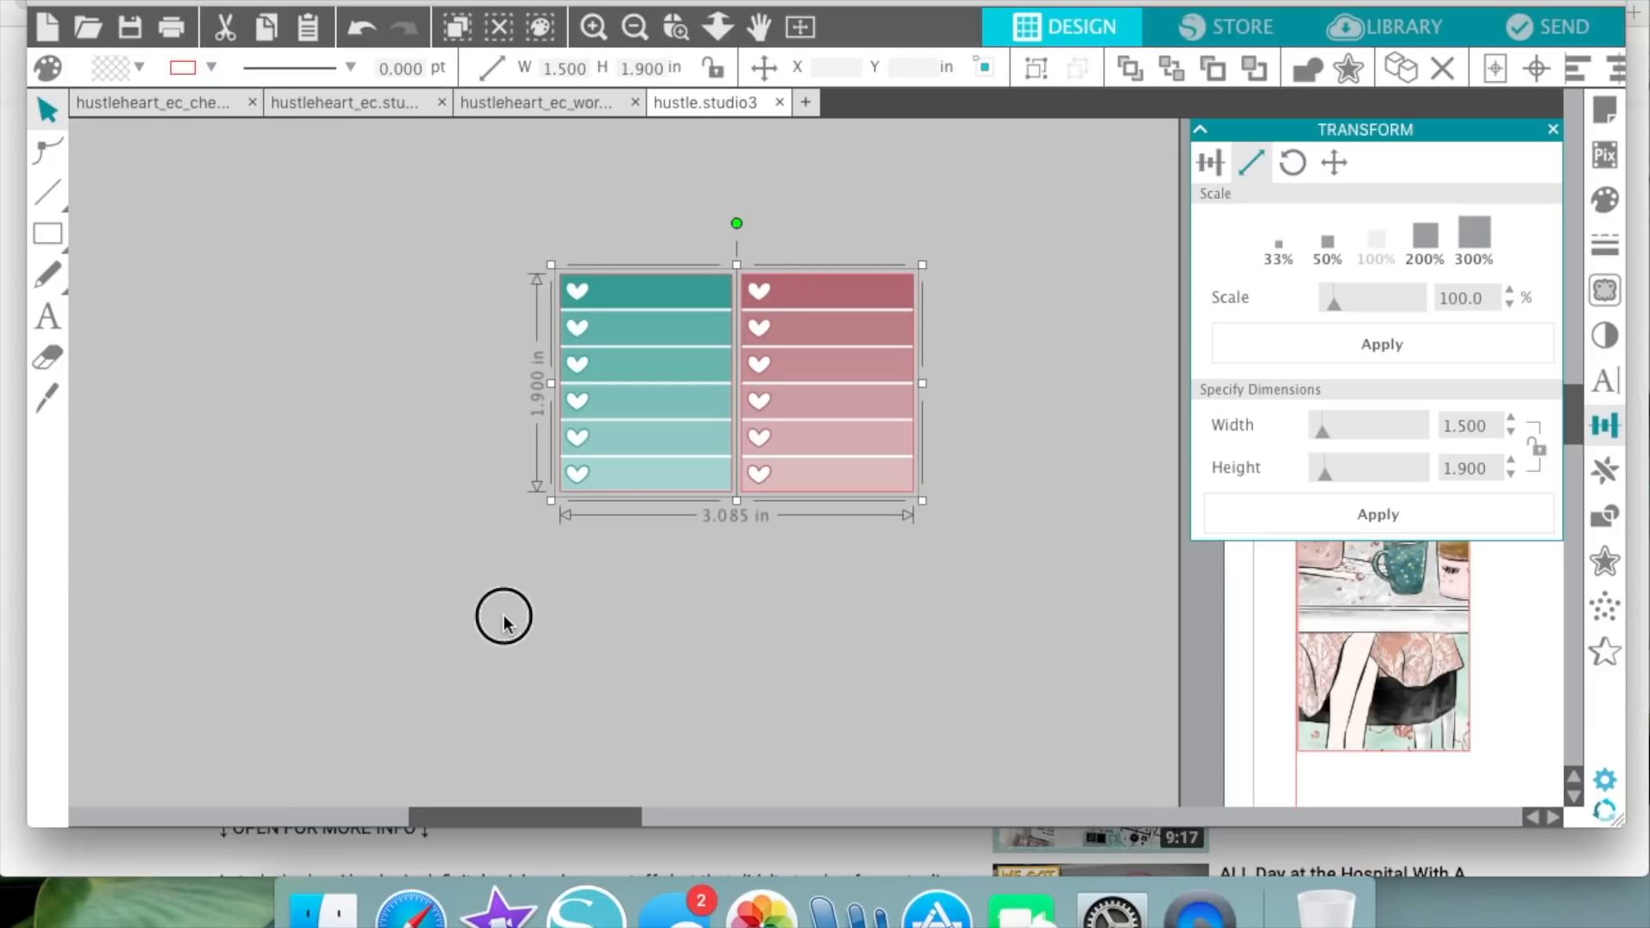
left_click(503, 615)
- Try a straight horizontal Knife stroke about 1.2 in long on the empty area beside the teal checklist
left_click(41, 399)
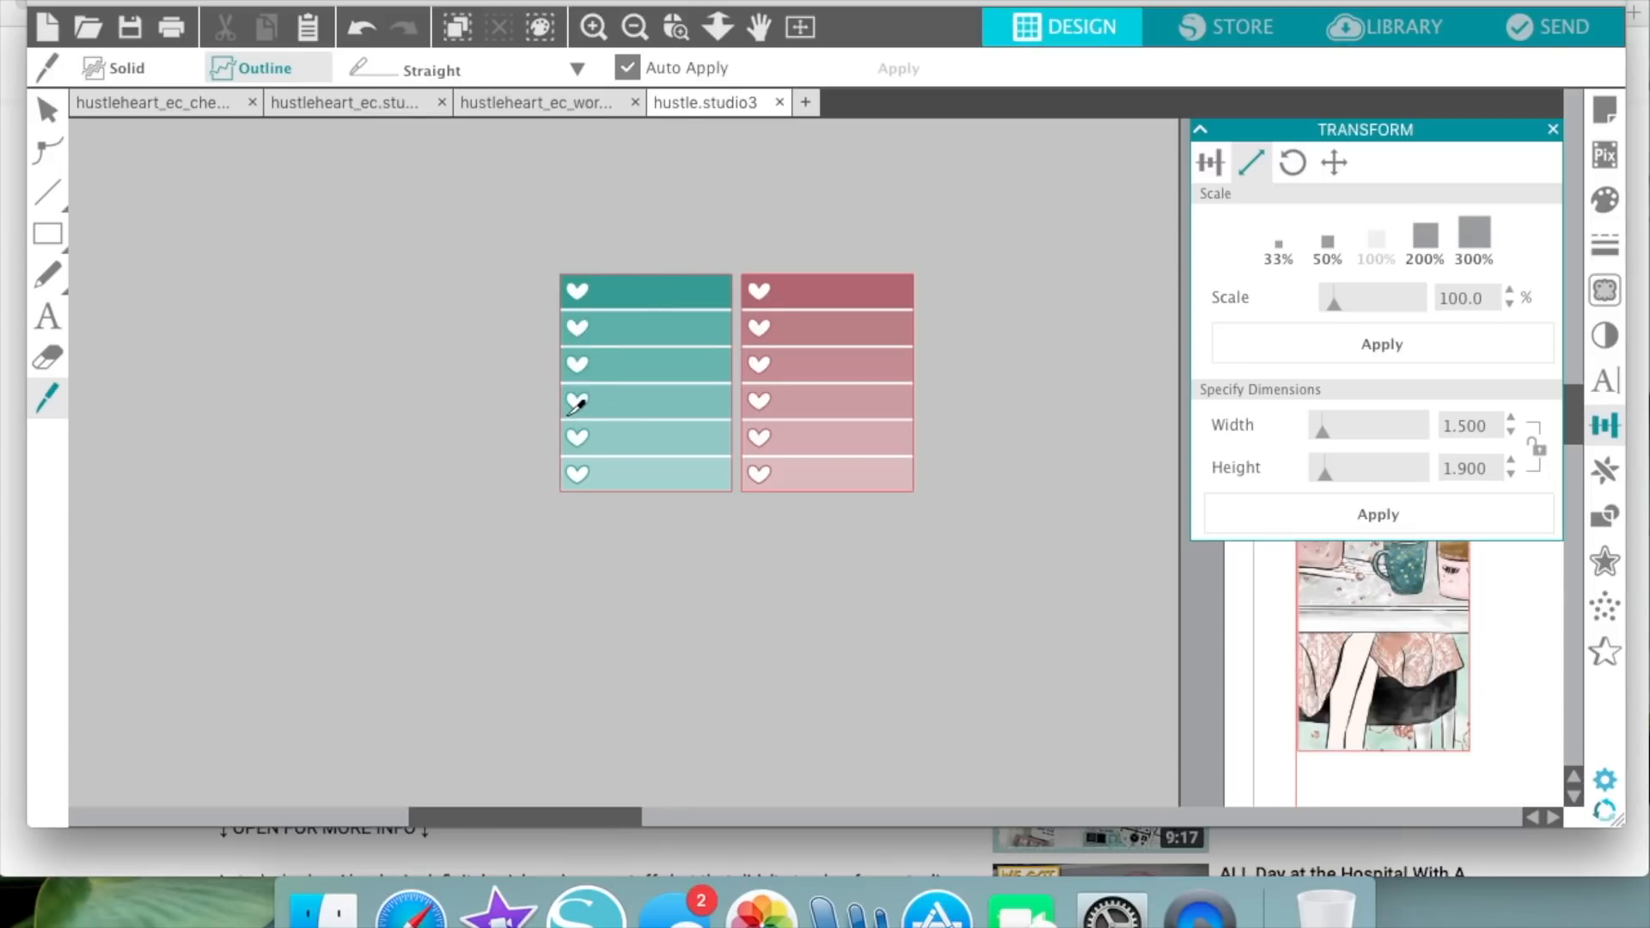
left_click(402, 448)
left_click_drag(401, 447, 534, 450)
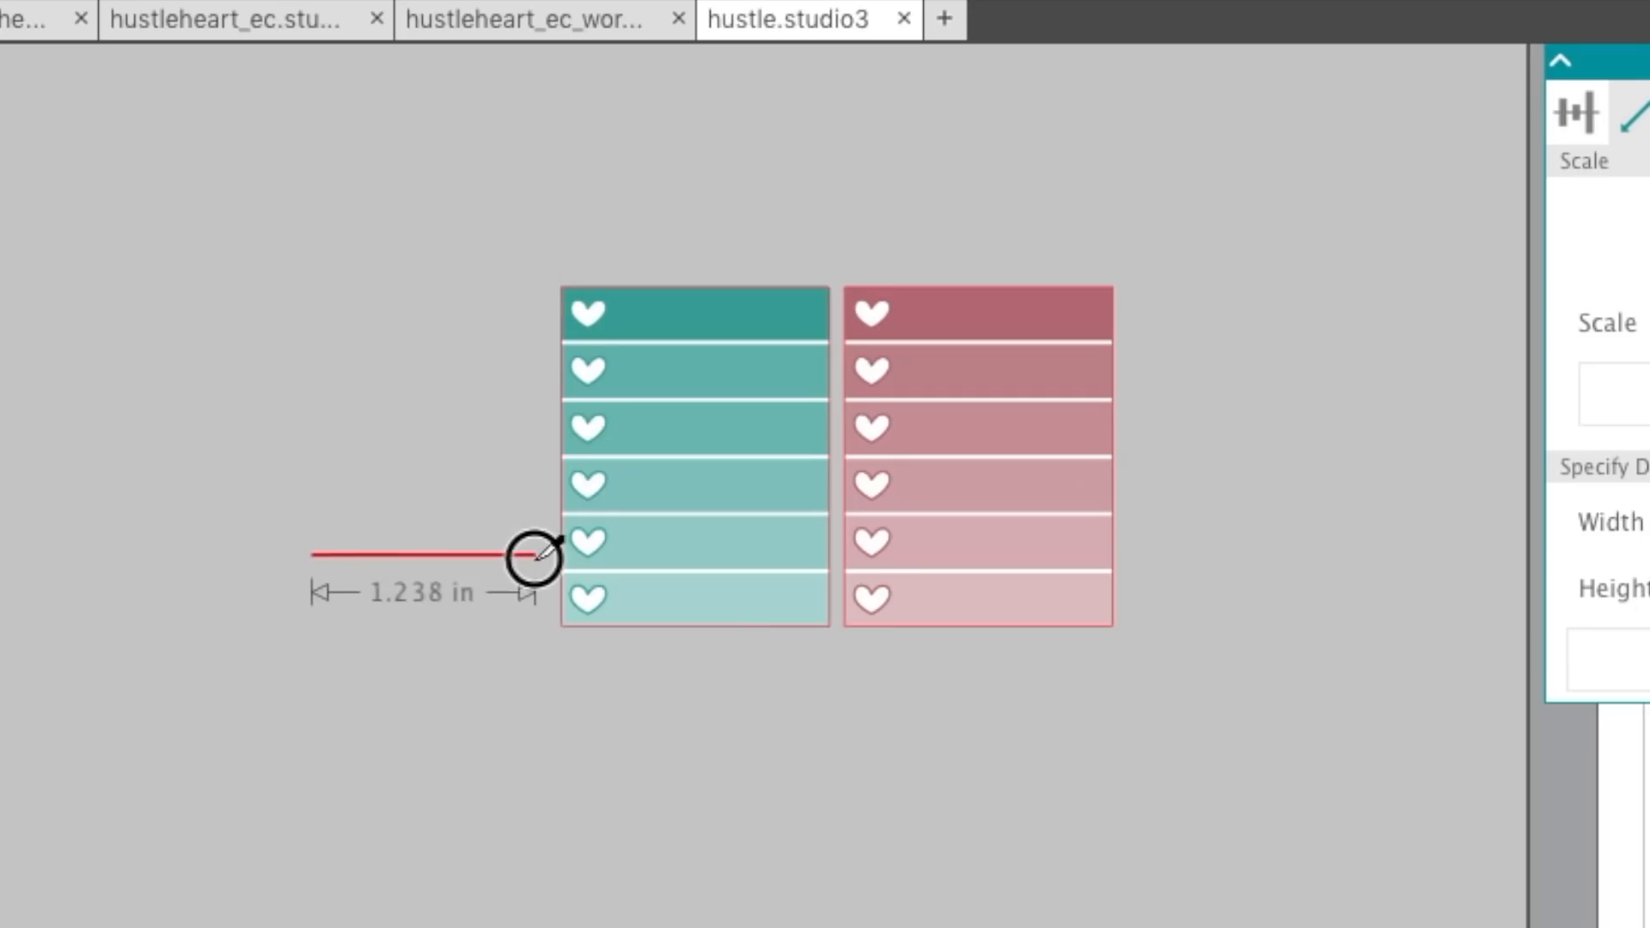
mouse_move(522, 563)
left_mouse_down()
mouse_move(519, 498)
mouse_move(526, 537)
left_mouse_up()
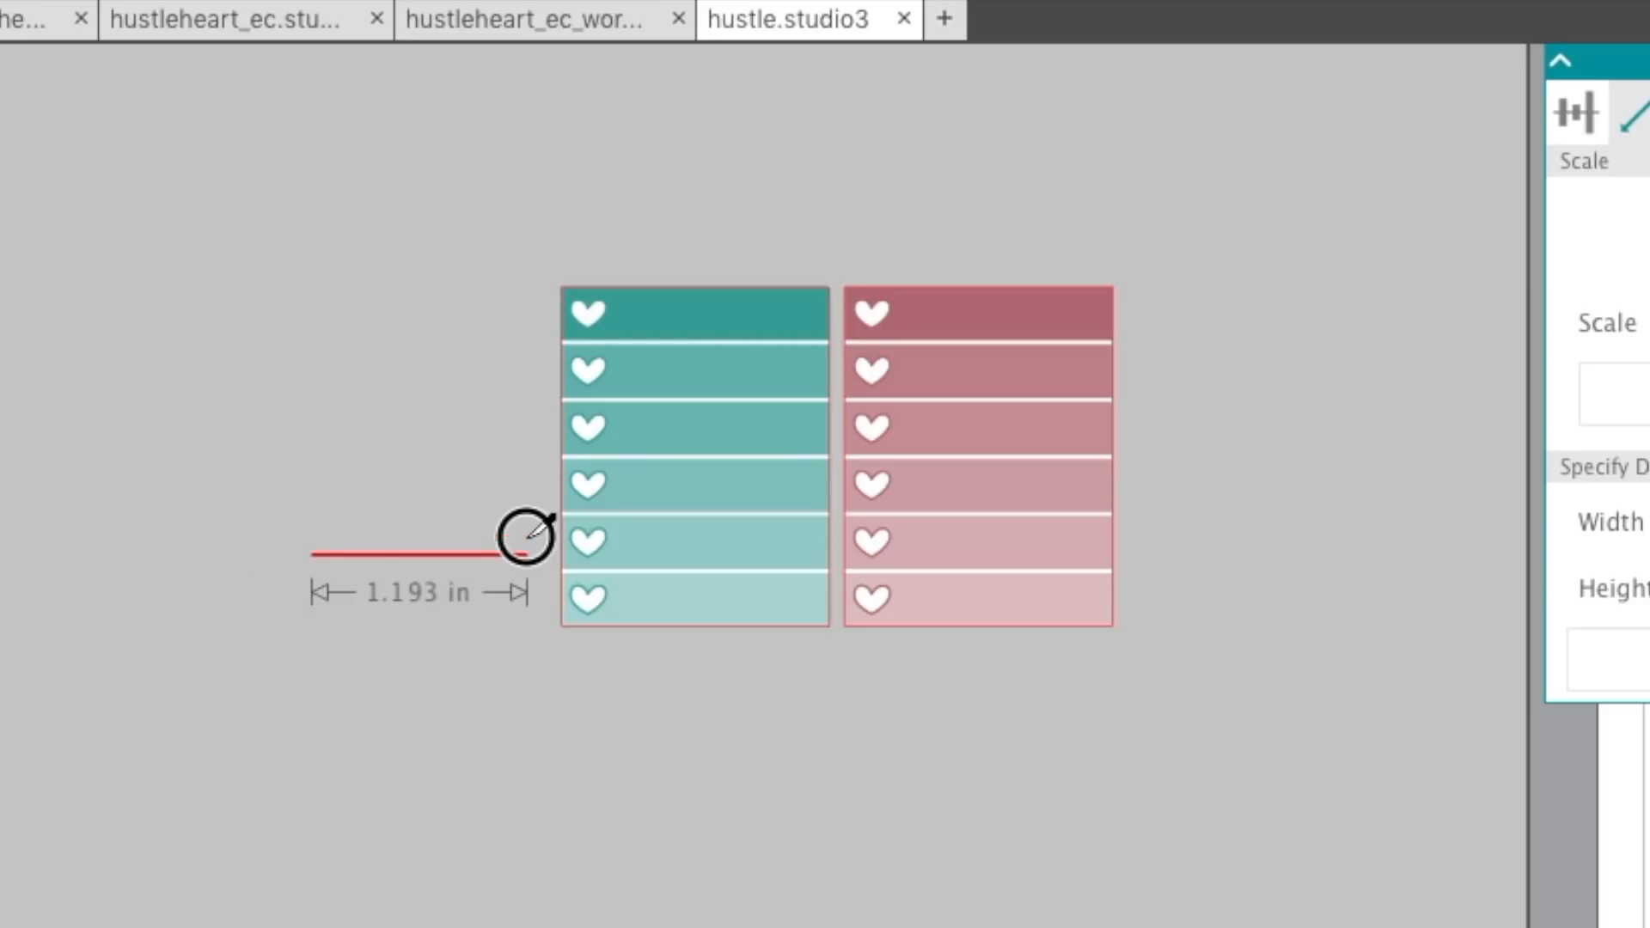
left_click_drag(526, 536, 526, 536)
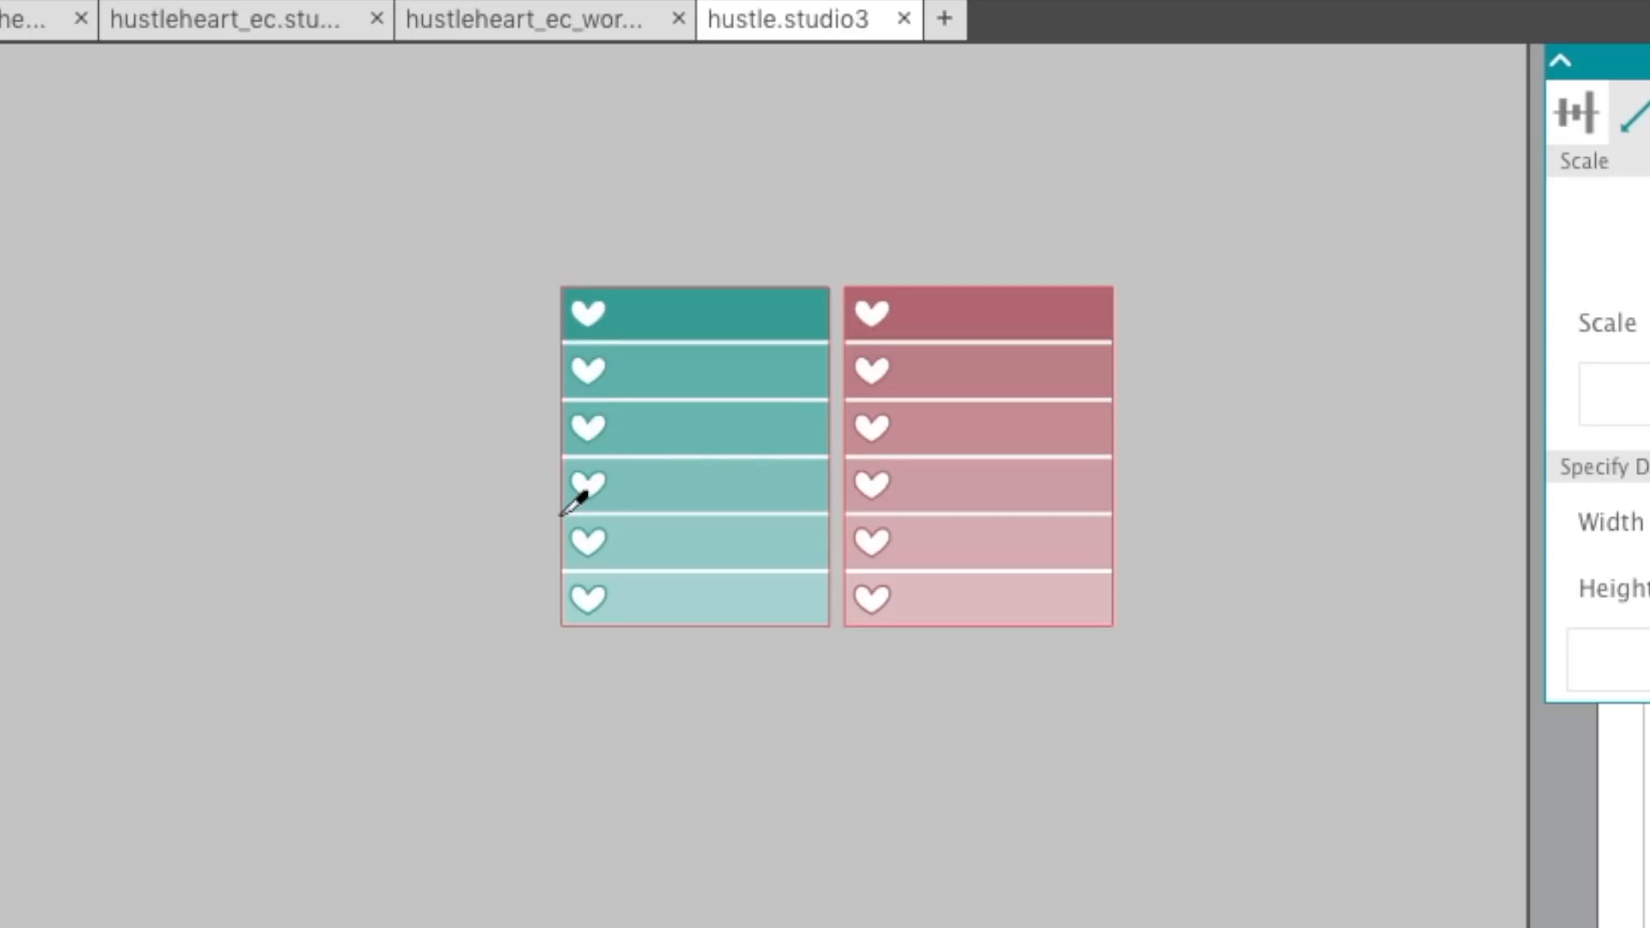
- Slice the teal checklist horizontally below its fourth row with the Knife and delete the two cut-off rows
left_click_drag(558, 513, 837, 513)
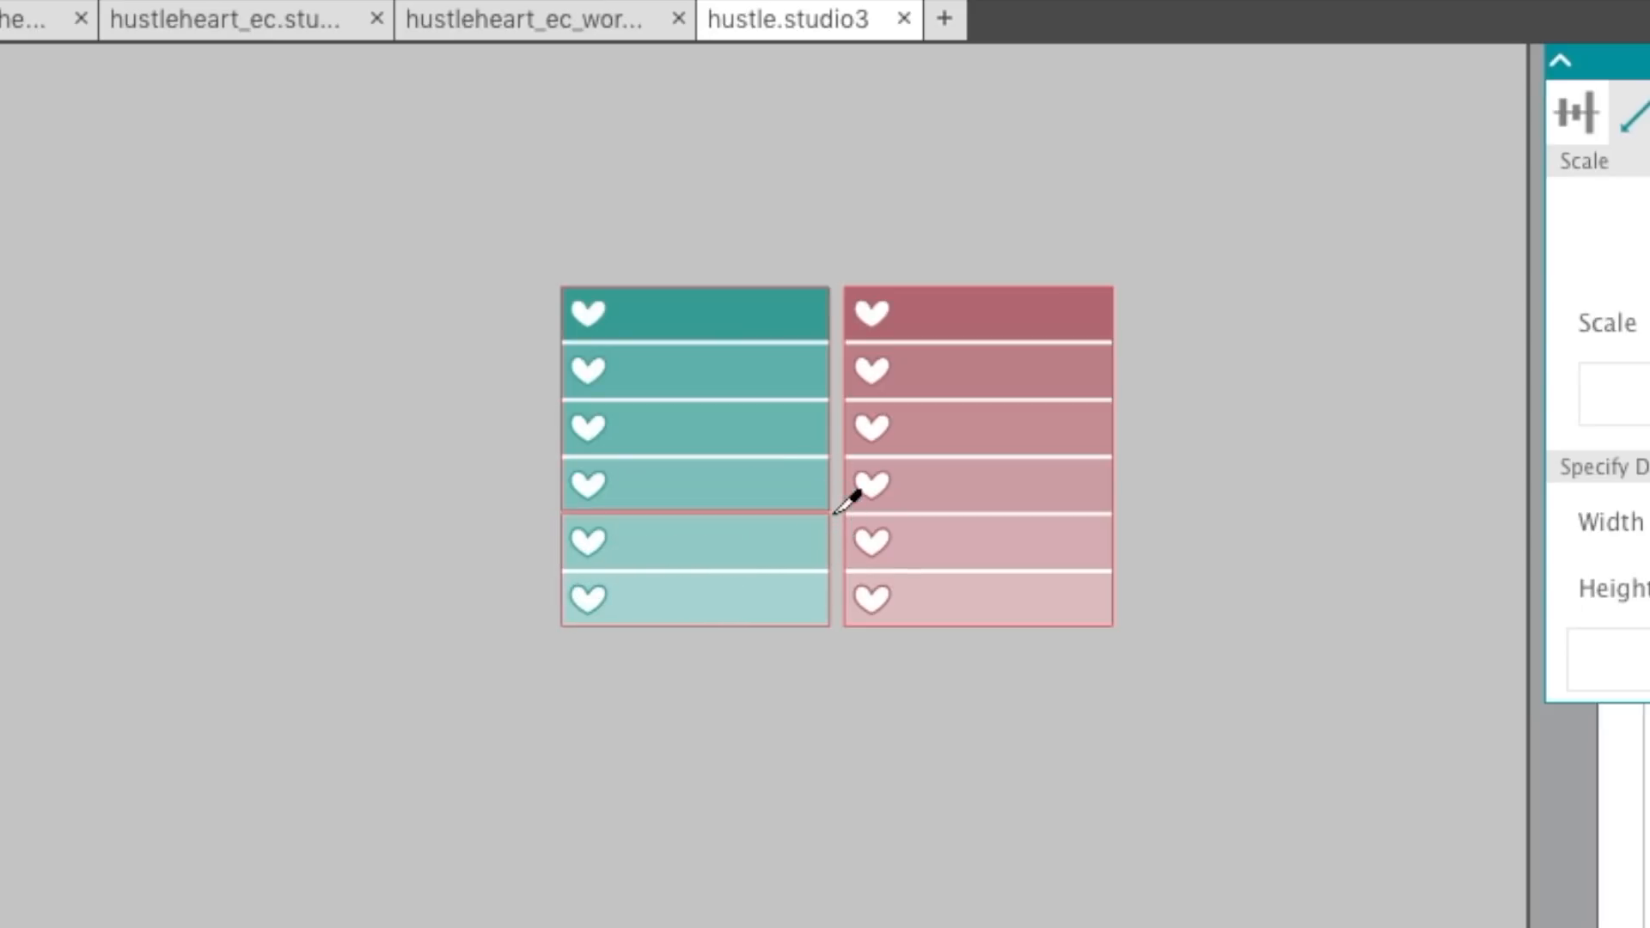
left_click_drag(699, 556, 681, 792)
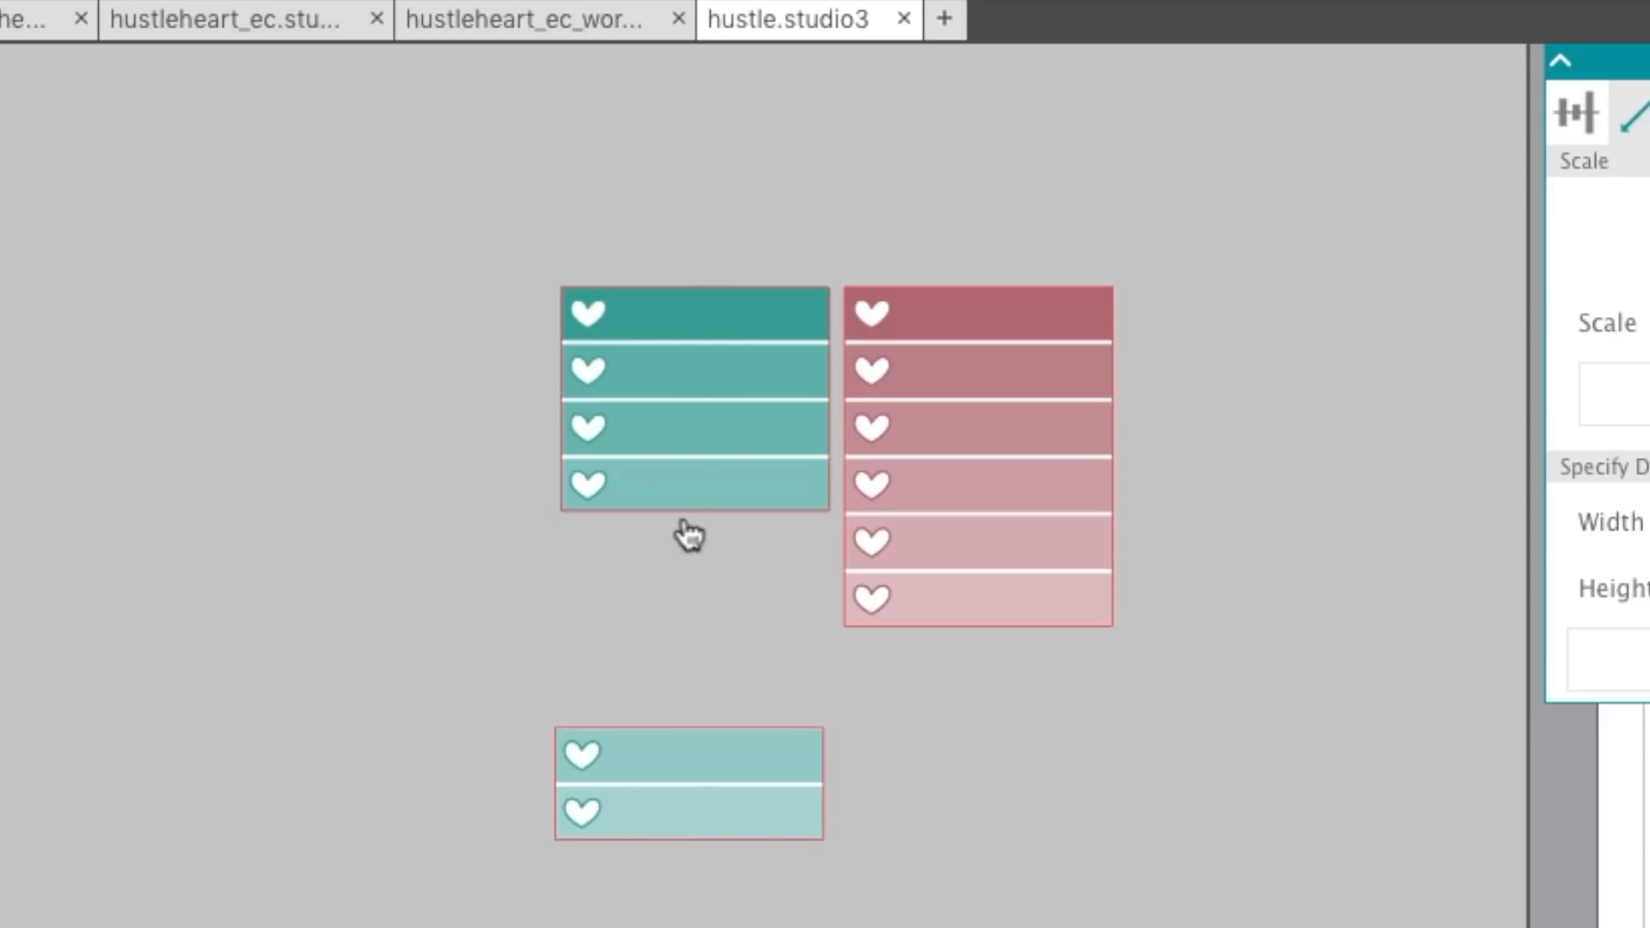
left_click(674, 791)
key("Delete")
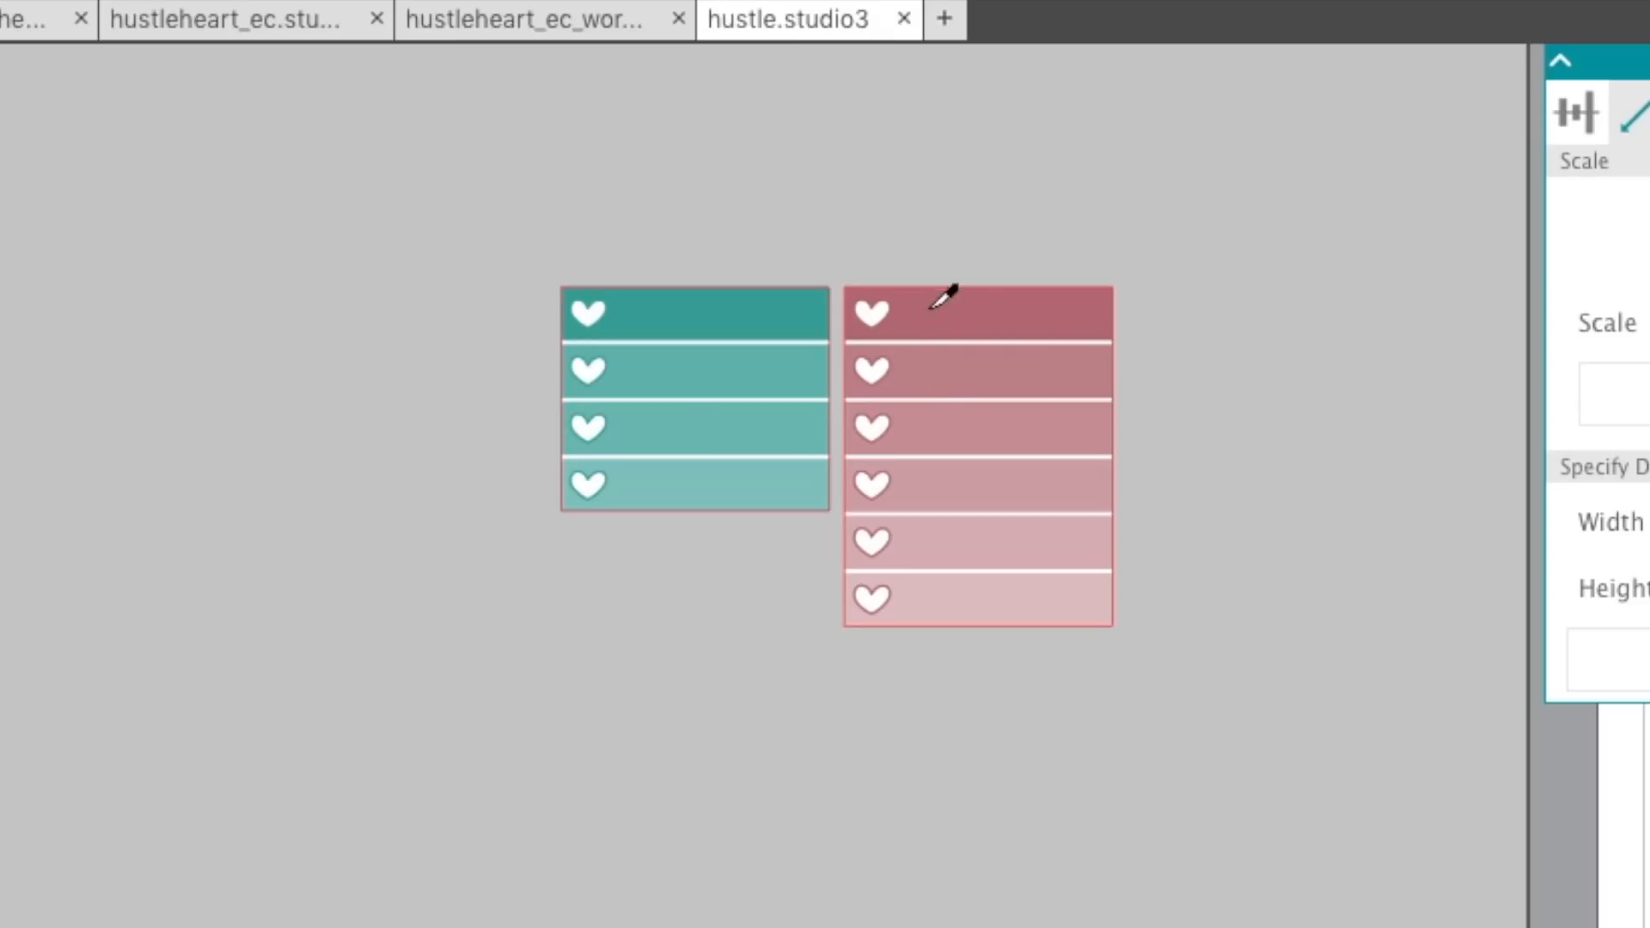
- Slice the burgundy checklist horizontally below its third row with the Knife and delete the three cut-off rows
left_click_drag(839, 455, 1185, 434)
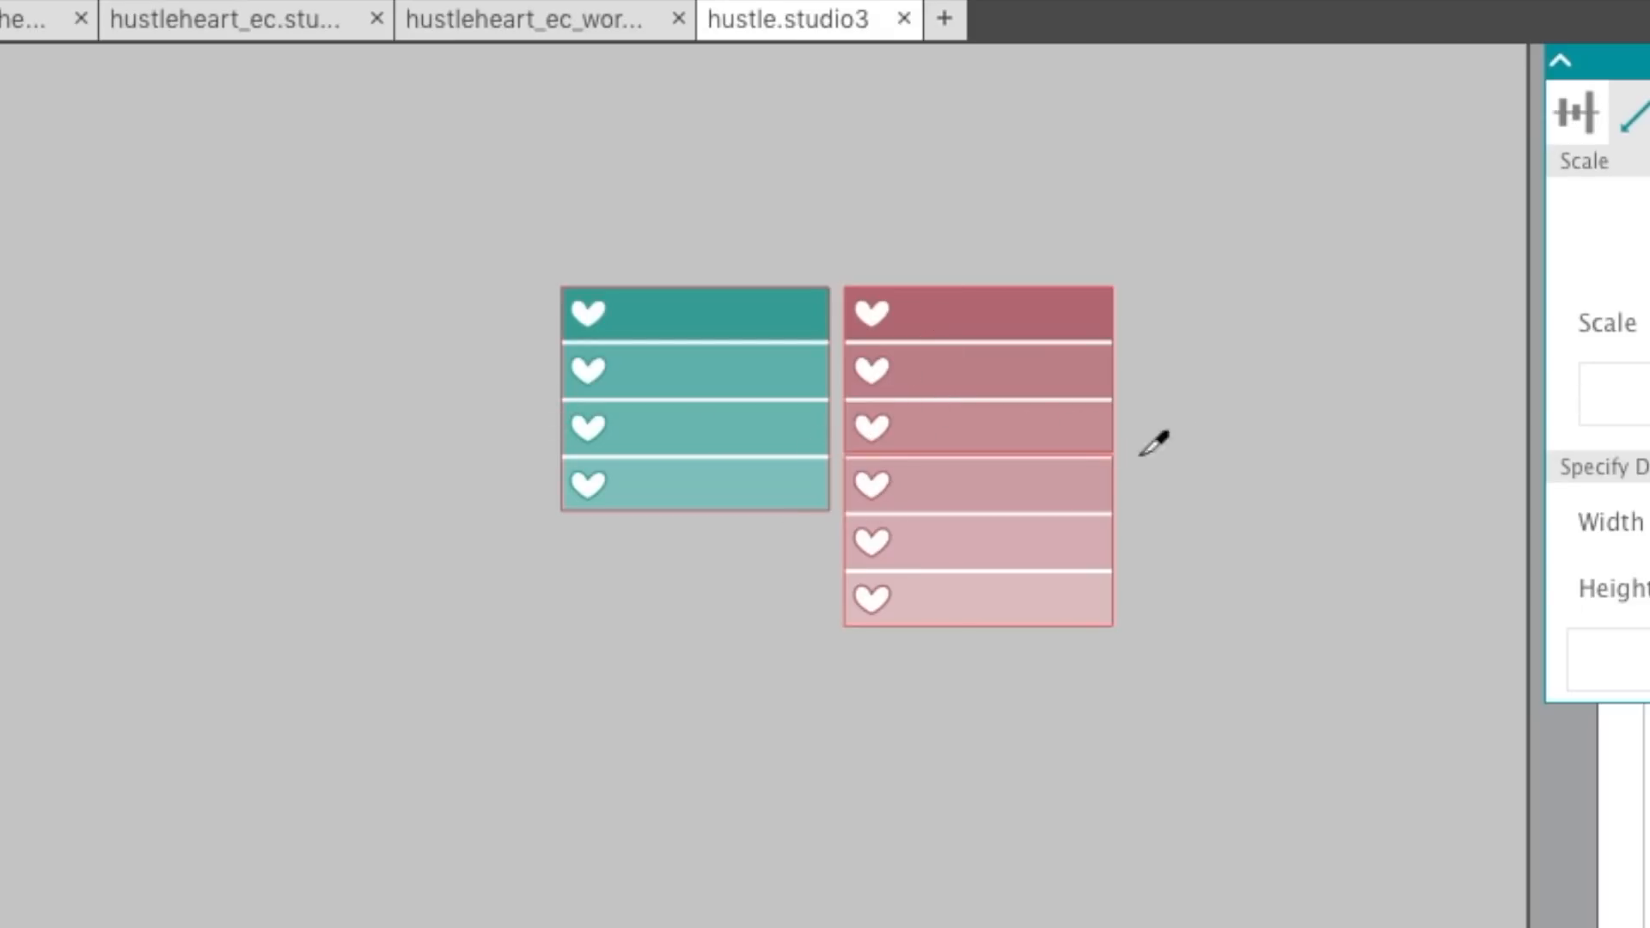
left_click(47, 109)
left_click_drag(851, 455, 854, 529)
key("Delete")
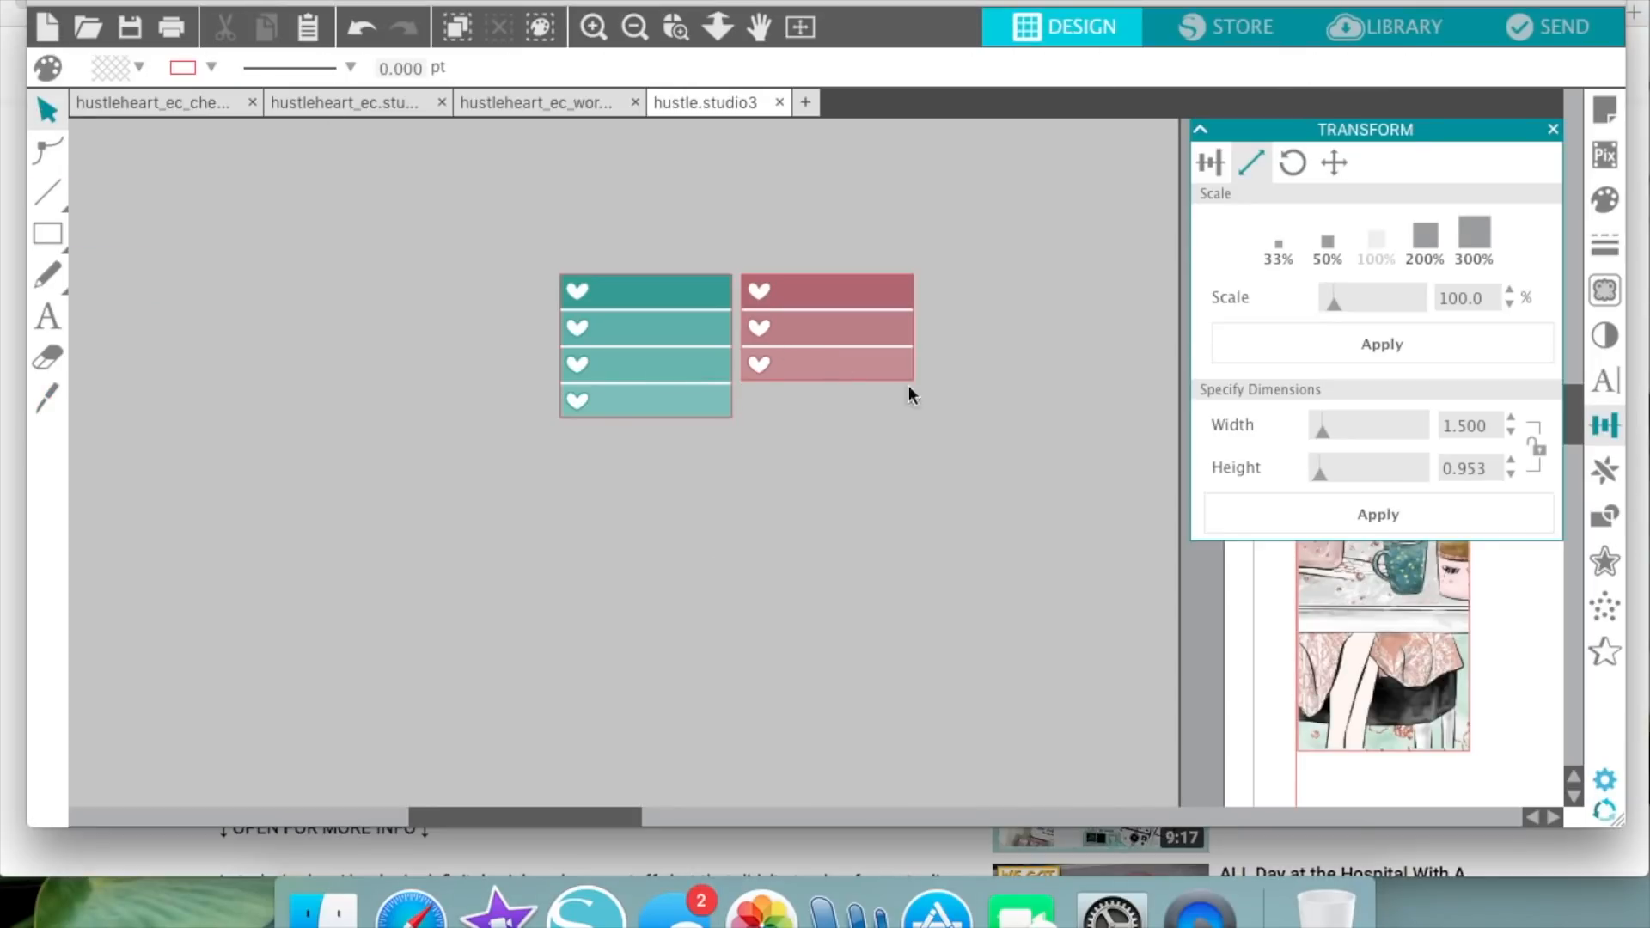
- Delete both trimmed checklists from hustle.studio3 and undo the removal of the originals in the hustleheart_ec_che... document
left_click_drag(756, 404, 612, 329)
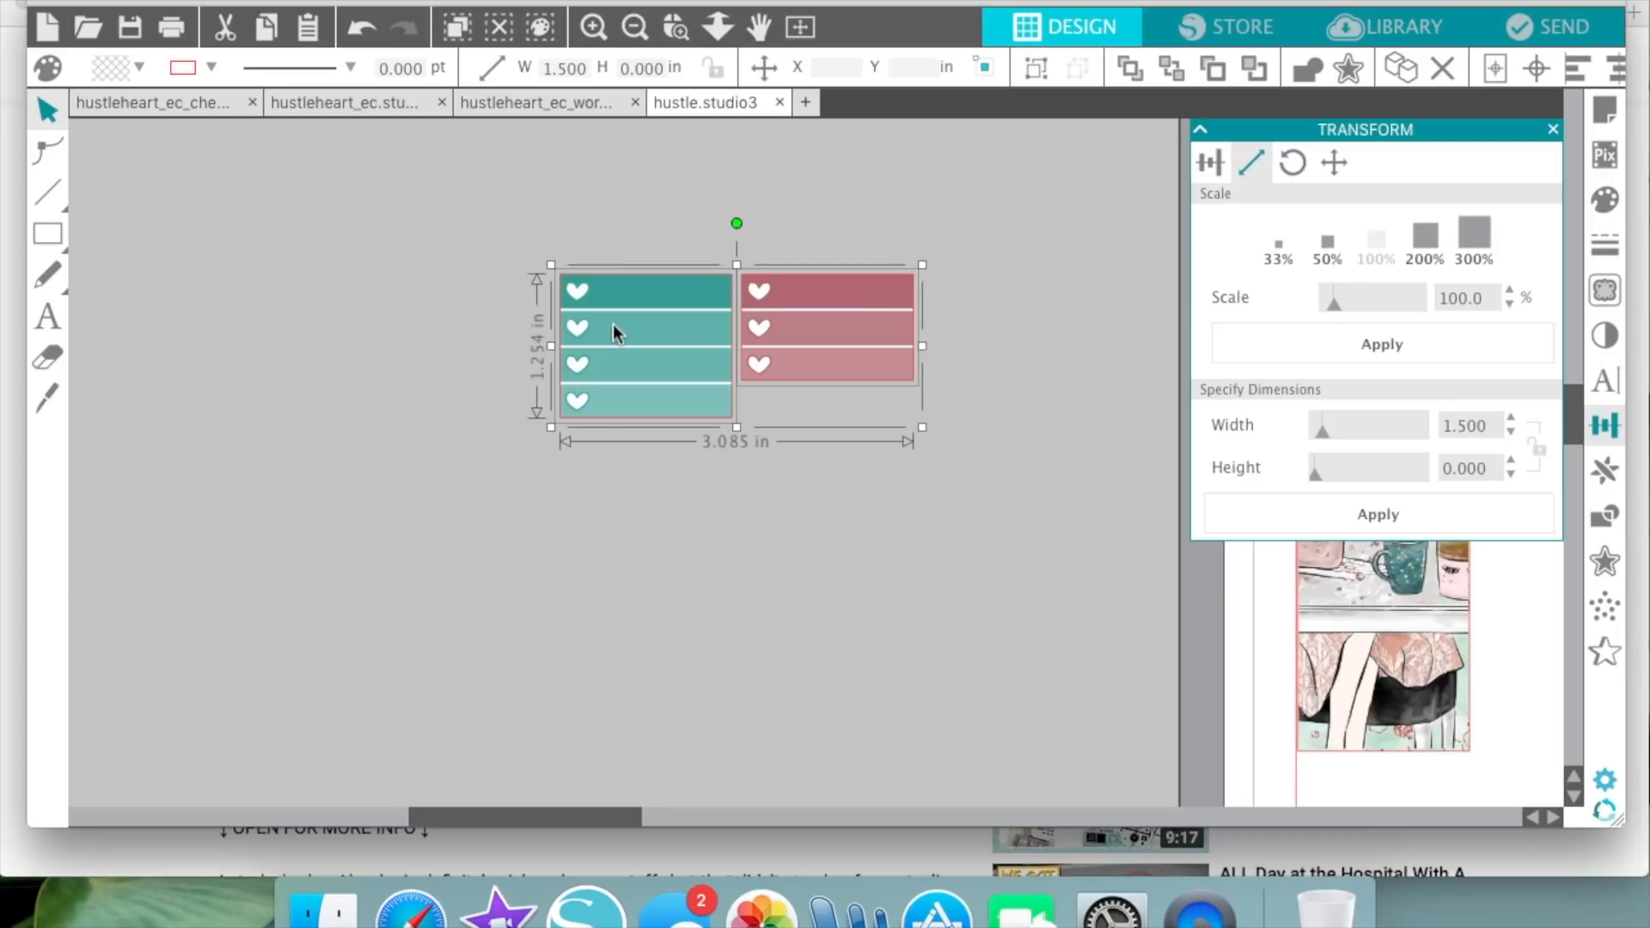
key("Delete")
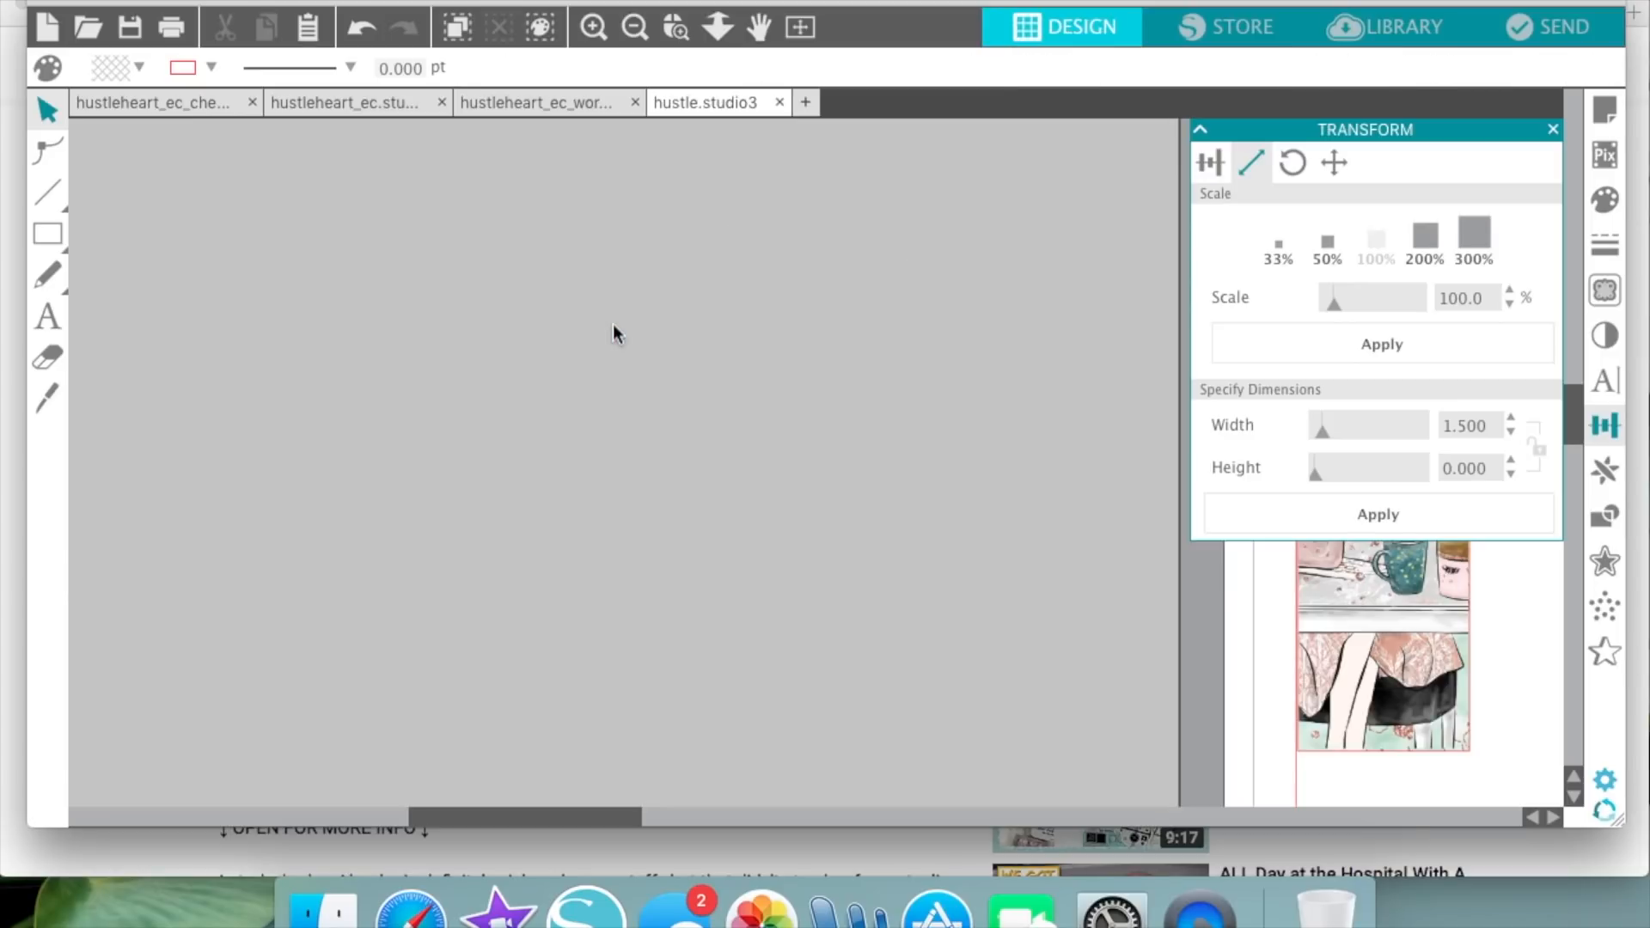
left_click(388, 102)
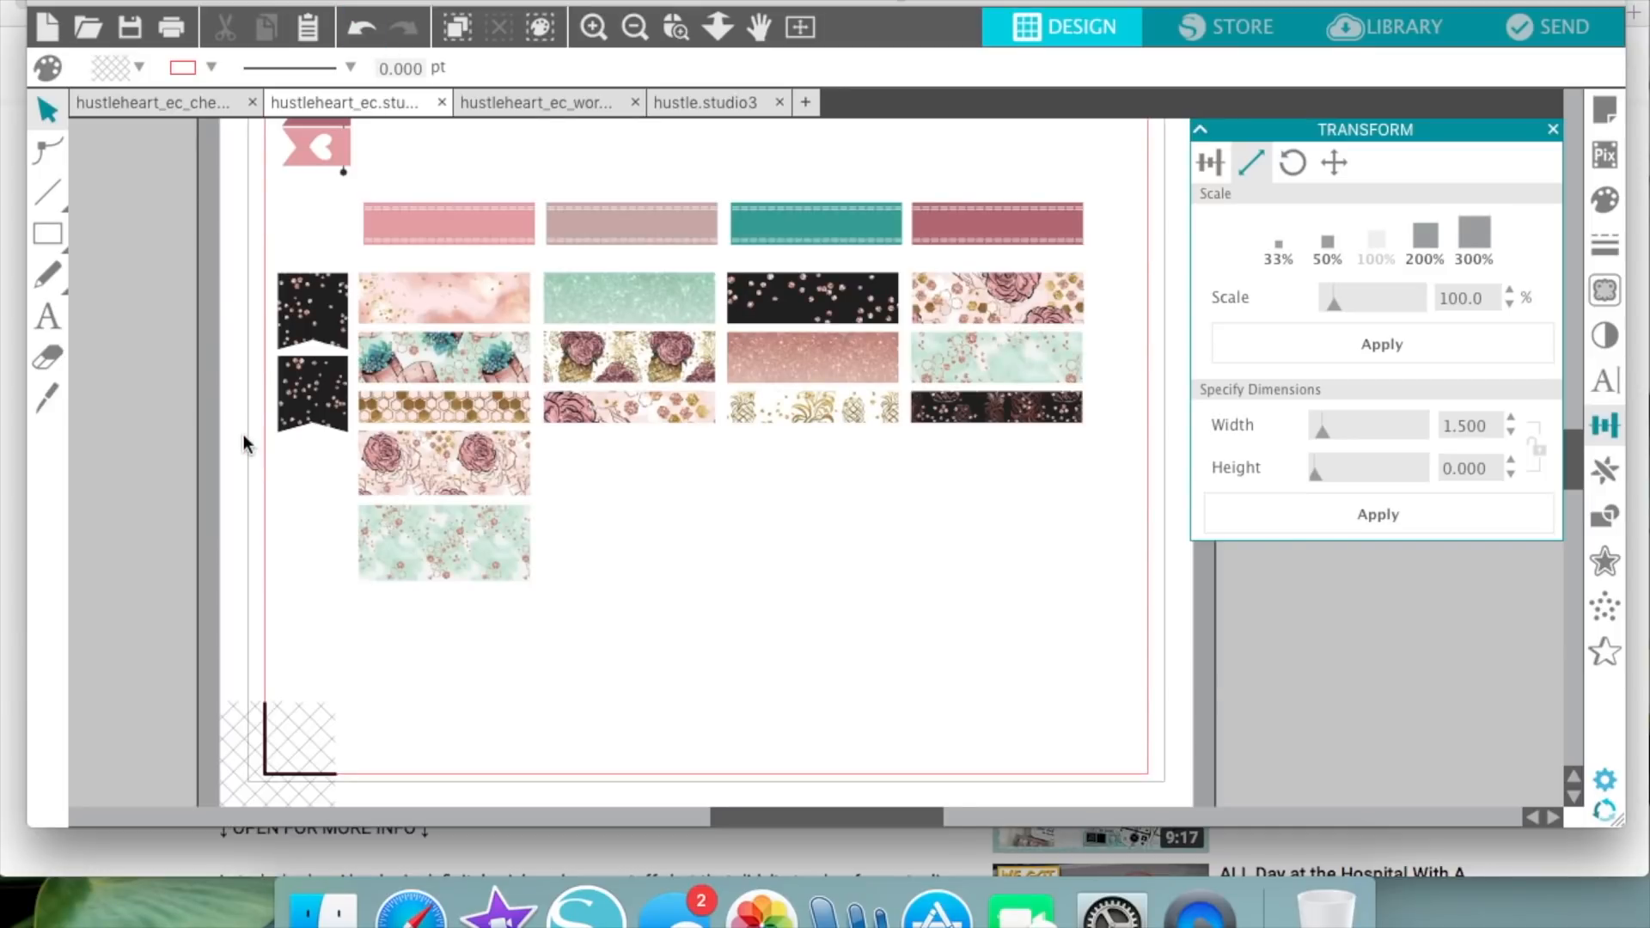
scroll(244, 435, "up", 5)
scroll(244, 435, "down", 3)
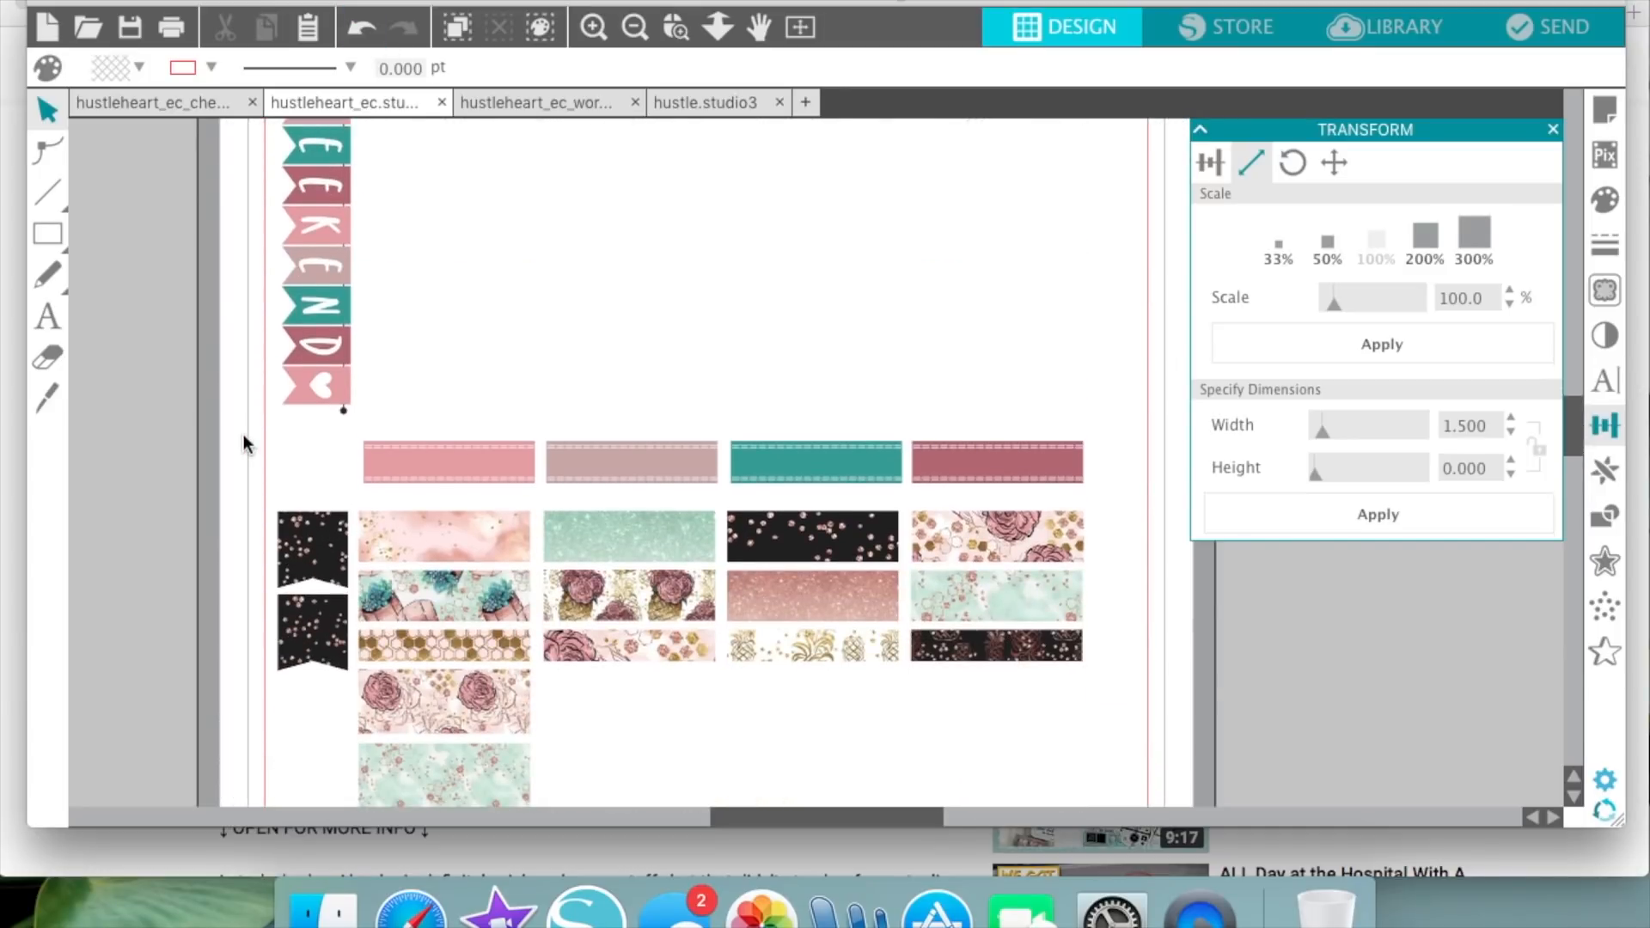
left_click(205, 101)
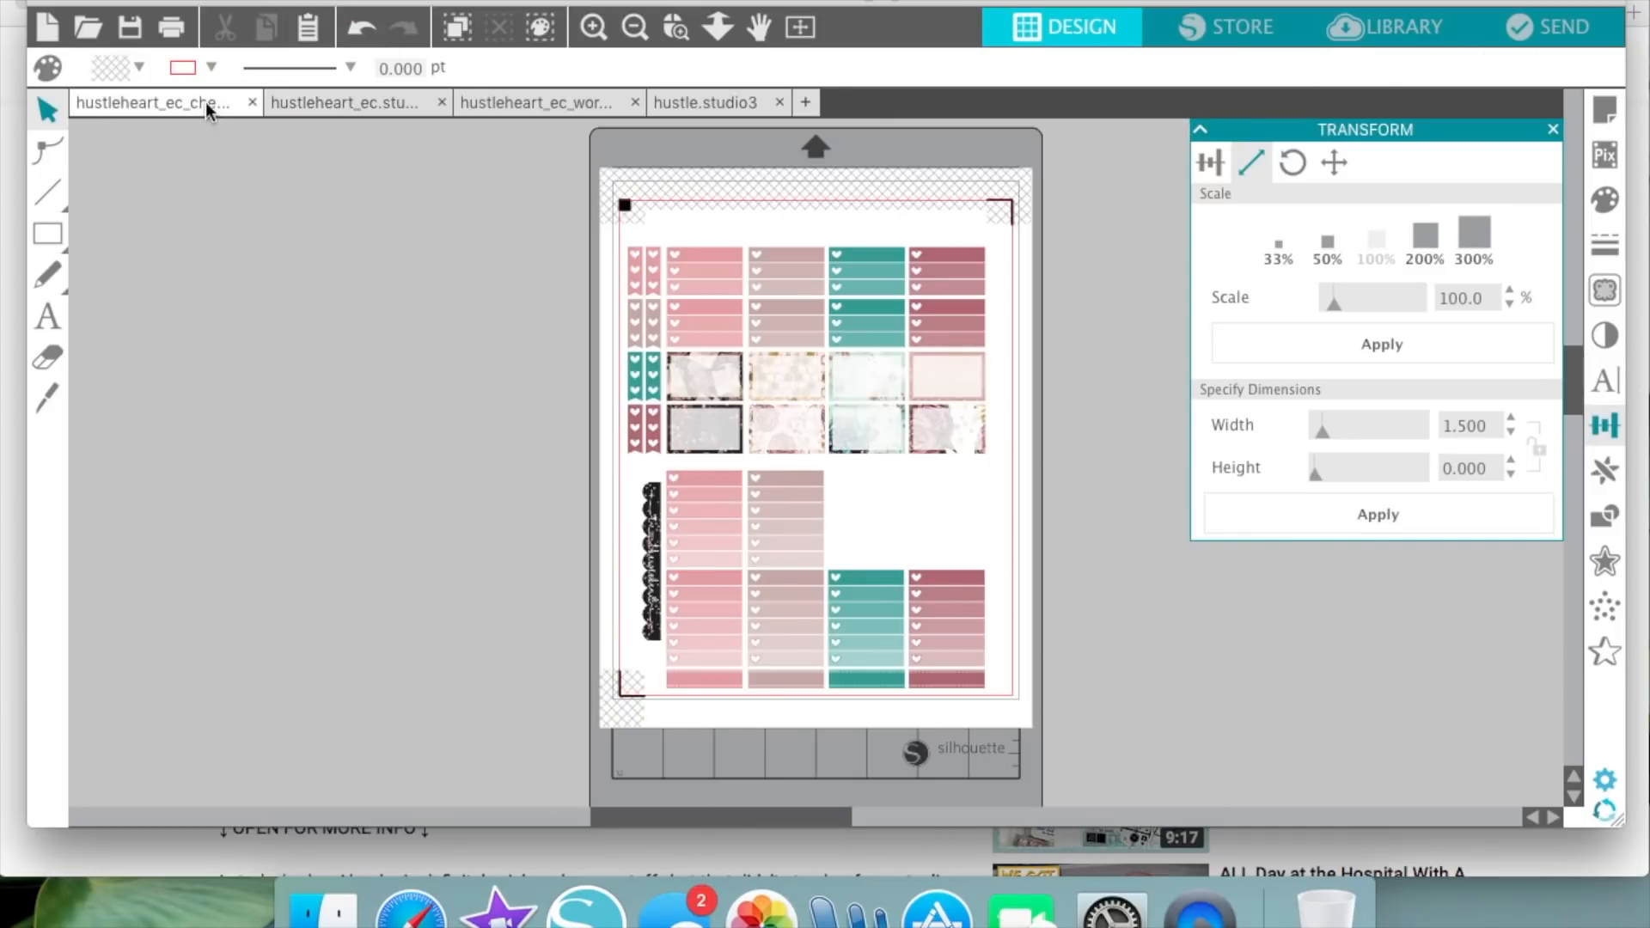
left_click(361, 27)
left_click(397, 387)
- Return to the hustle.studio3 document and bring its whole page into view
left_click(703, 105)
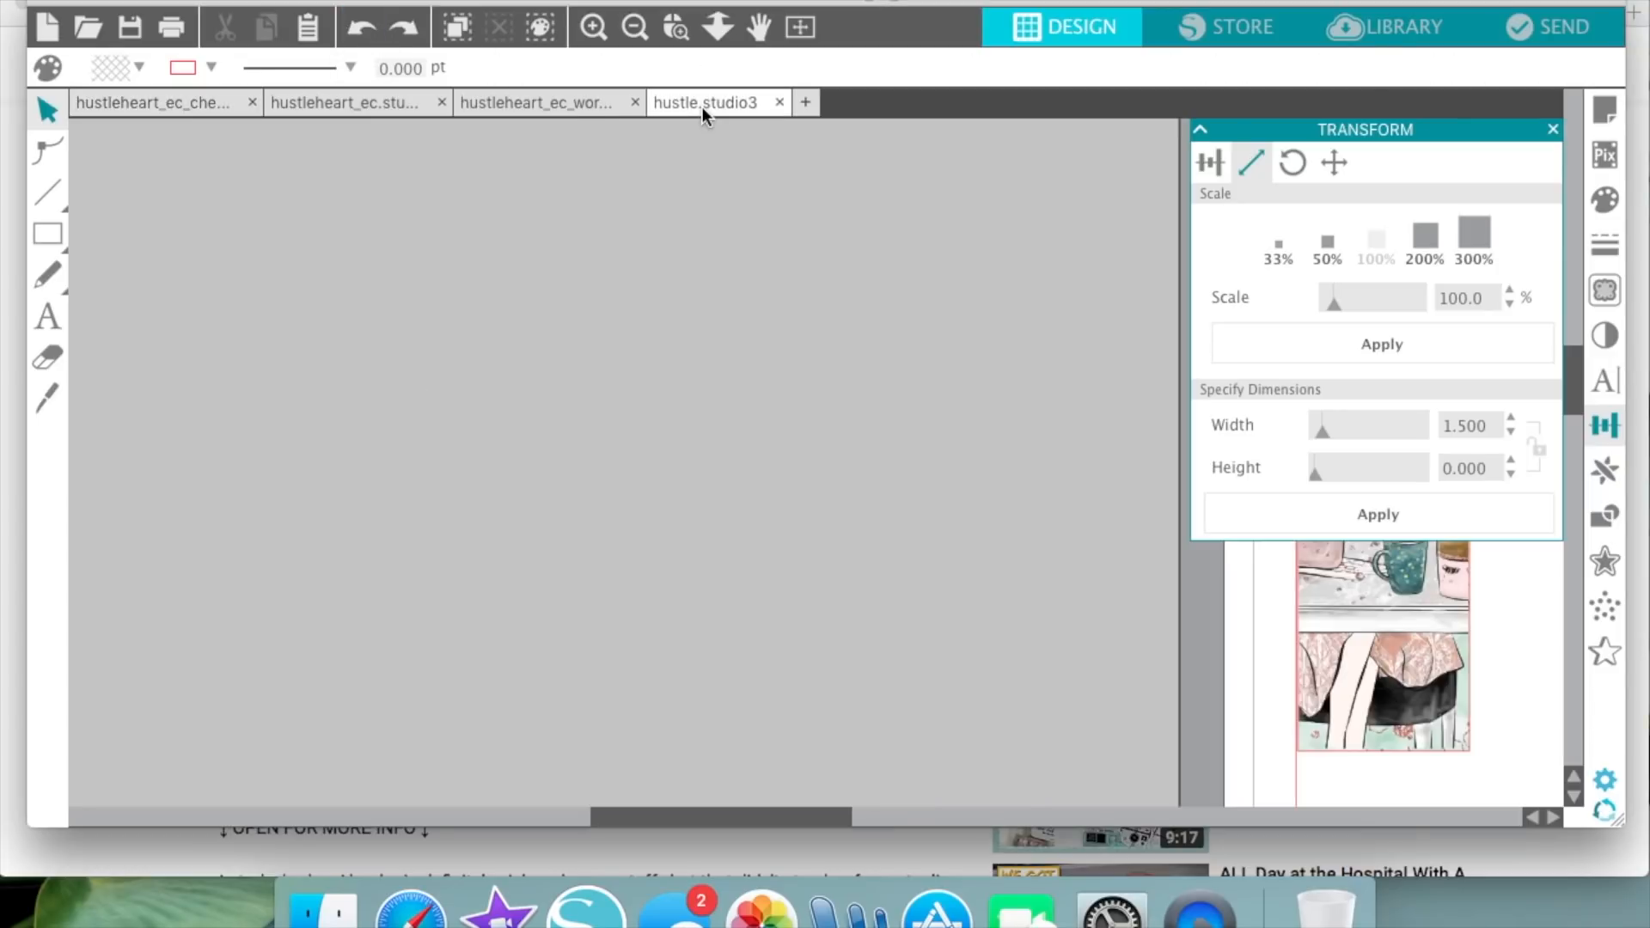
scroll(861, 409, "right", 10)
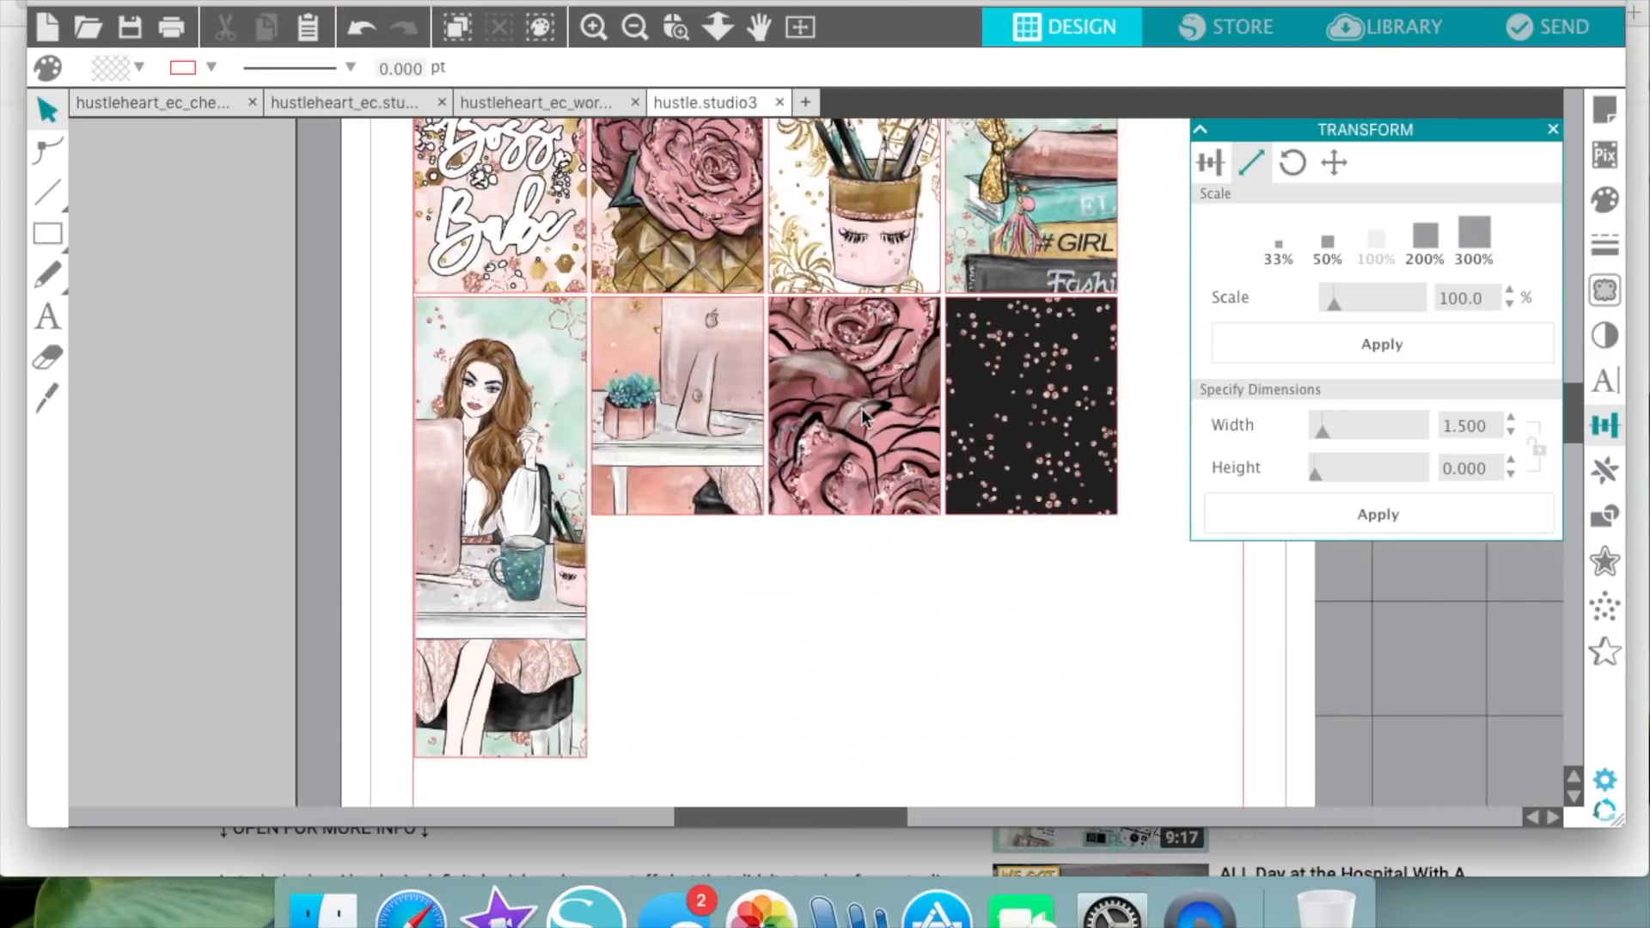
left_click(636, 29)
left_click(636, 29)
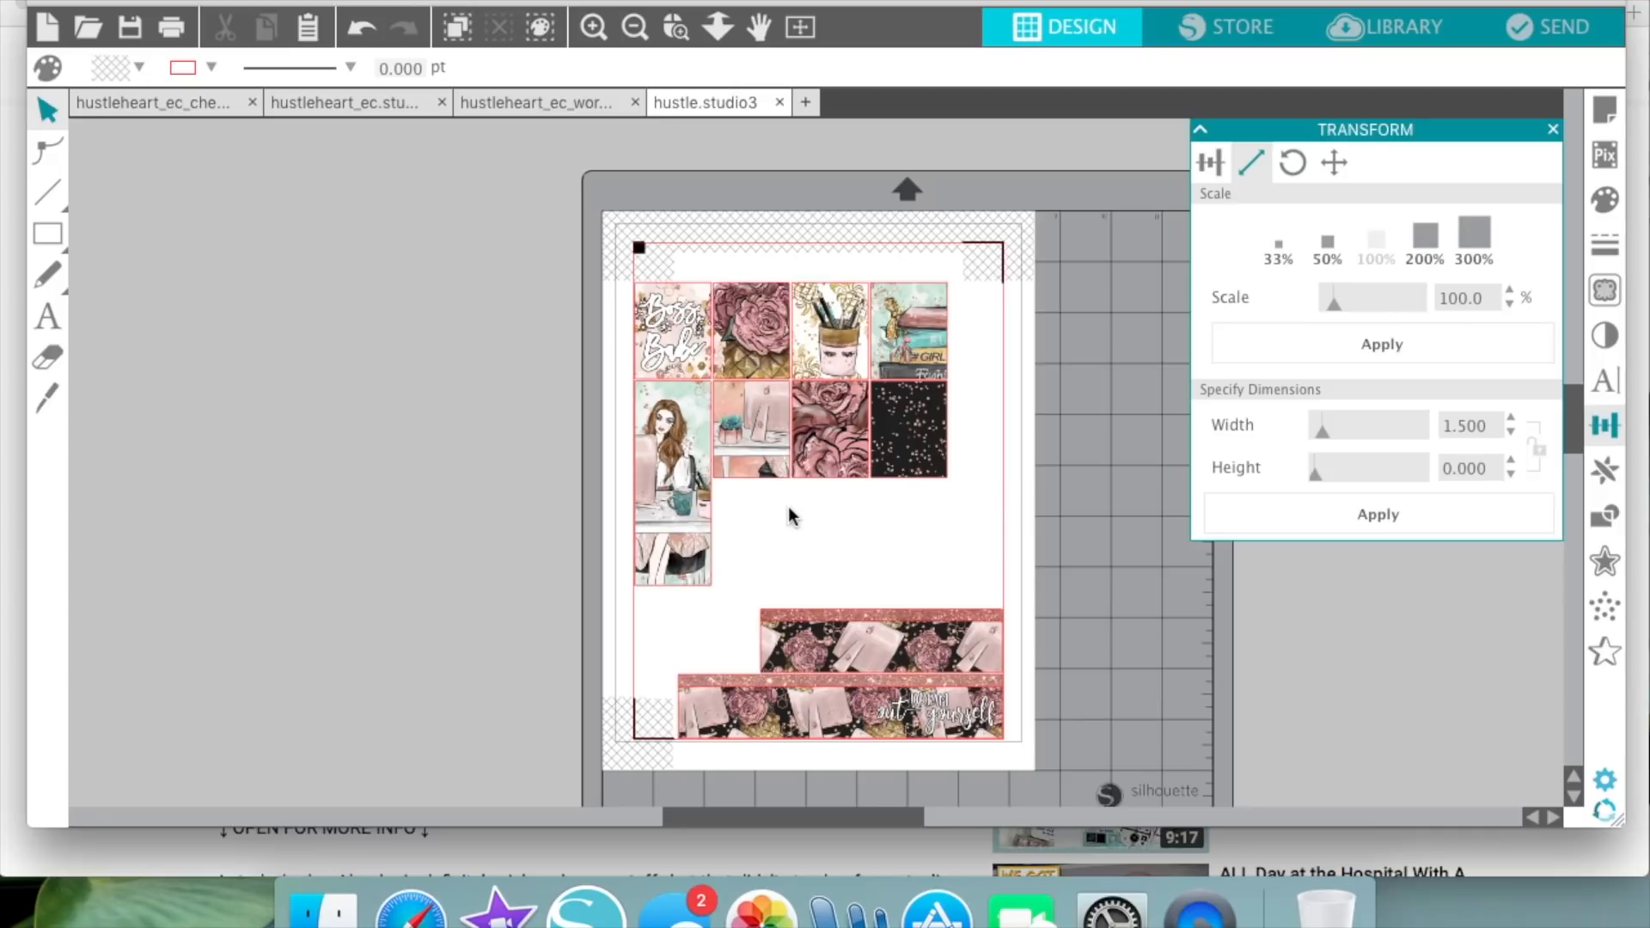
scroll(790, 516, "right", 2)
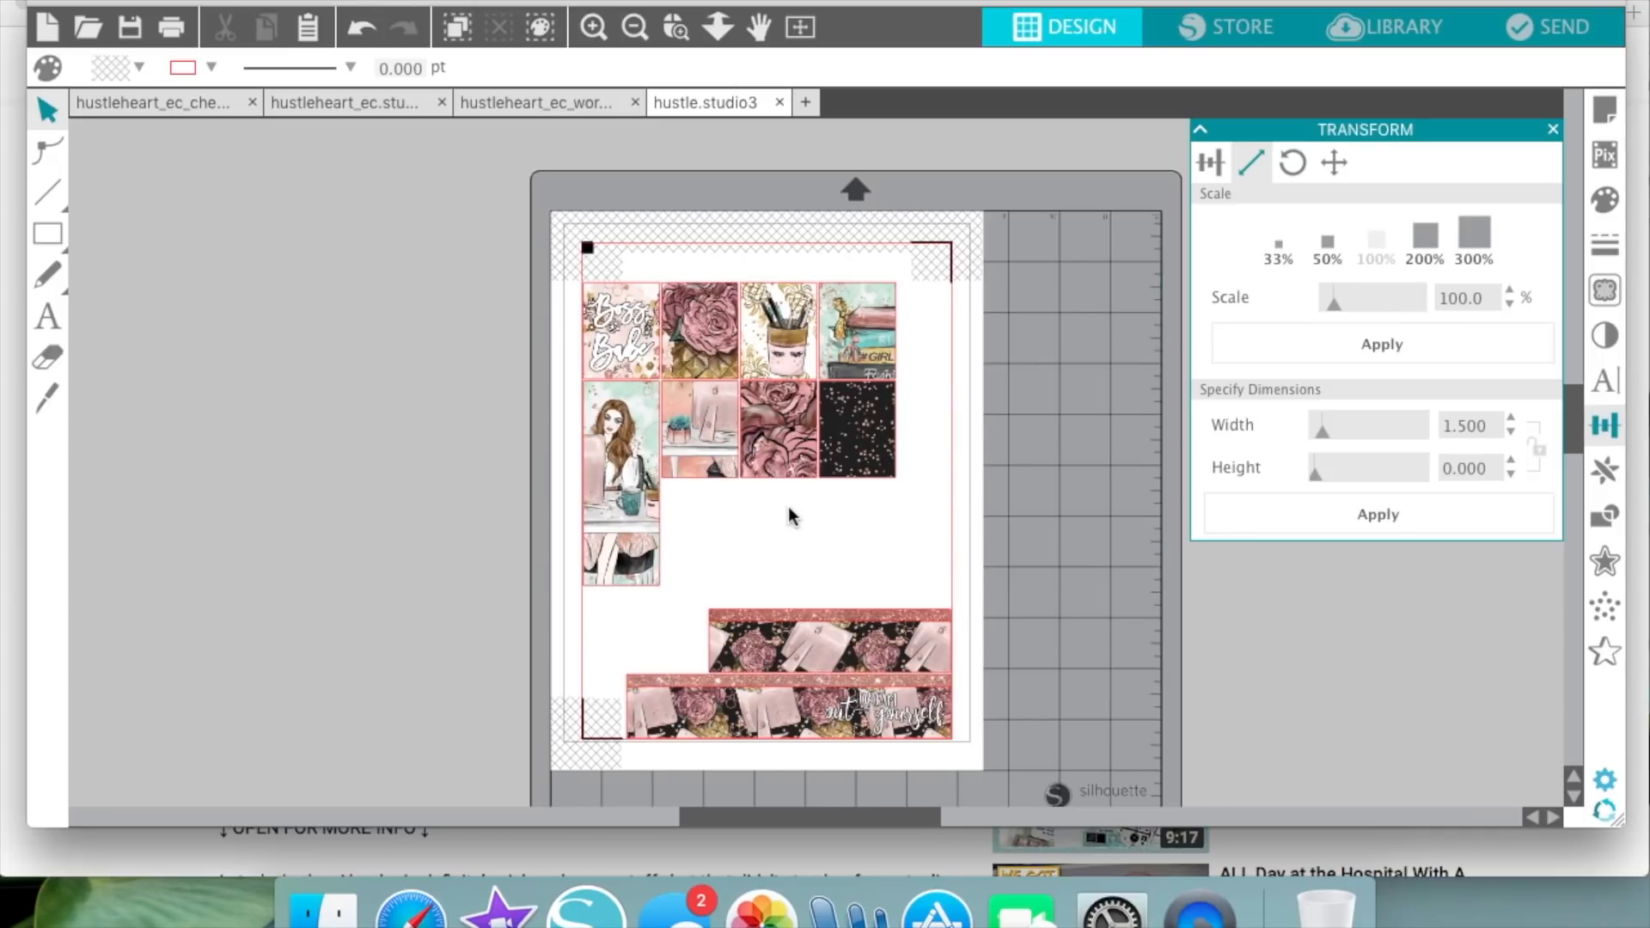